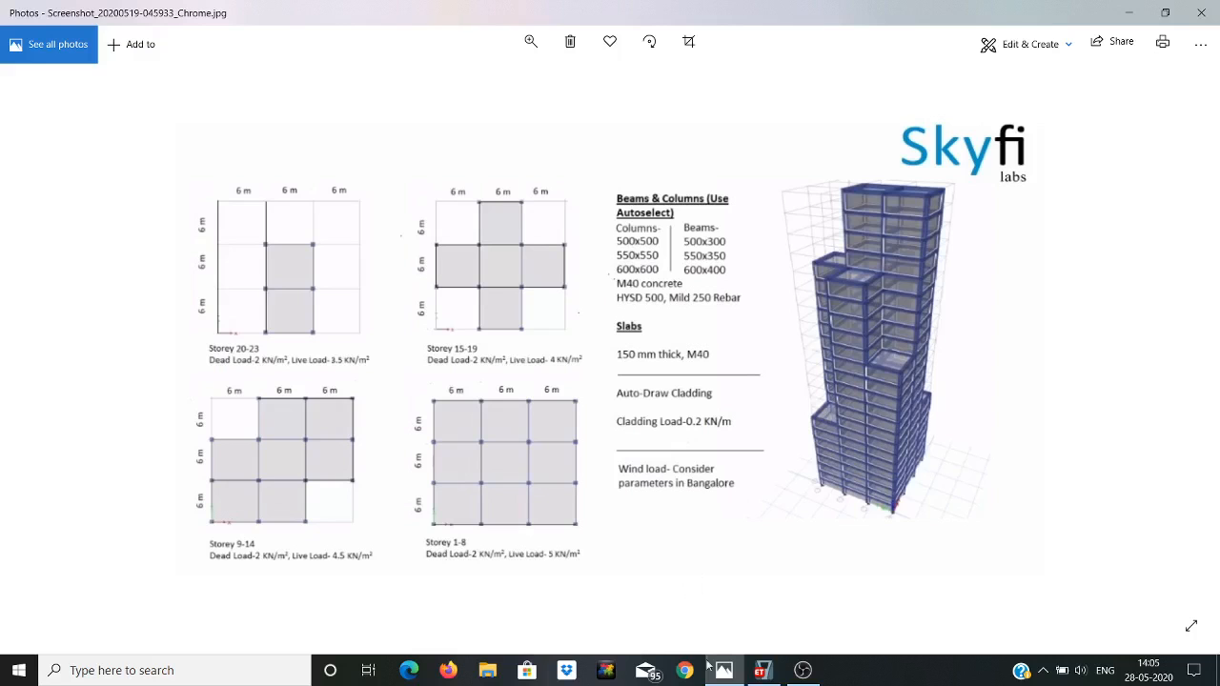
# Step: Switch to ETABS and create a new model with built-in settings: Metric SI units, Indian steel sections, IS 800:2007 and IS 456:2000
pyautogui.click(761, 670)
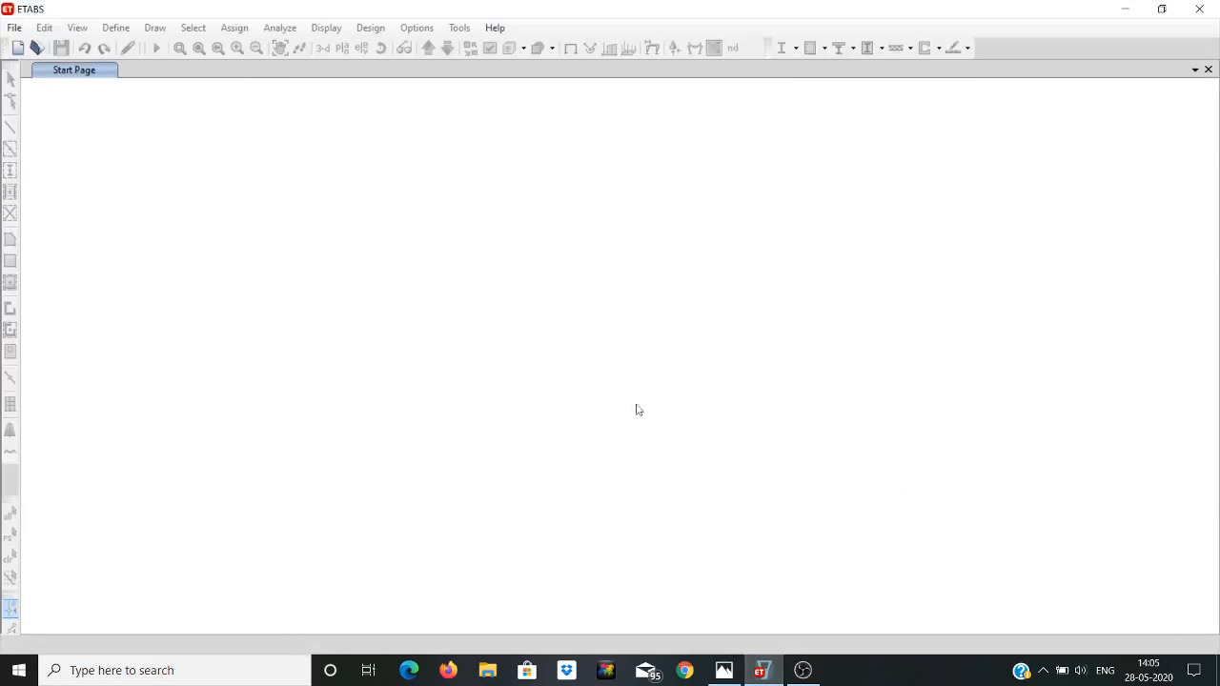
pyautogui.click(15, 28)
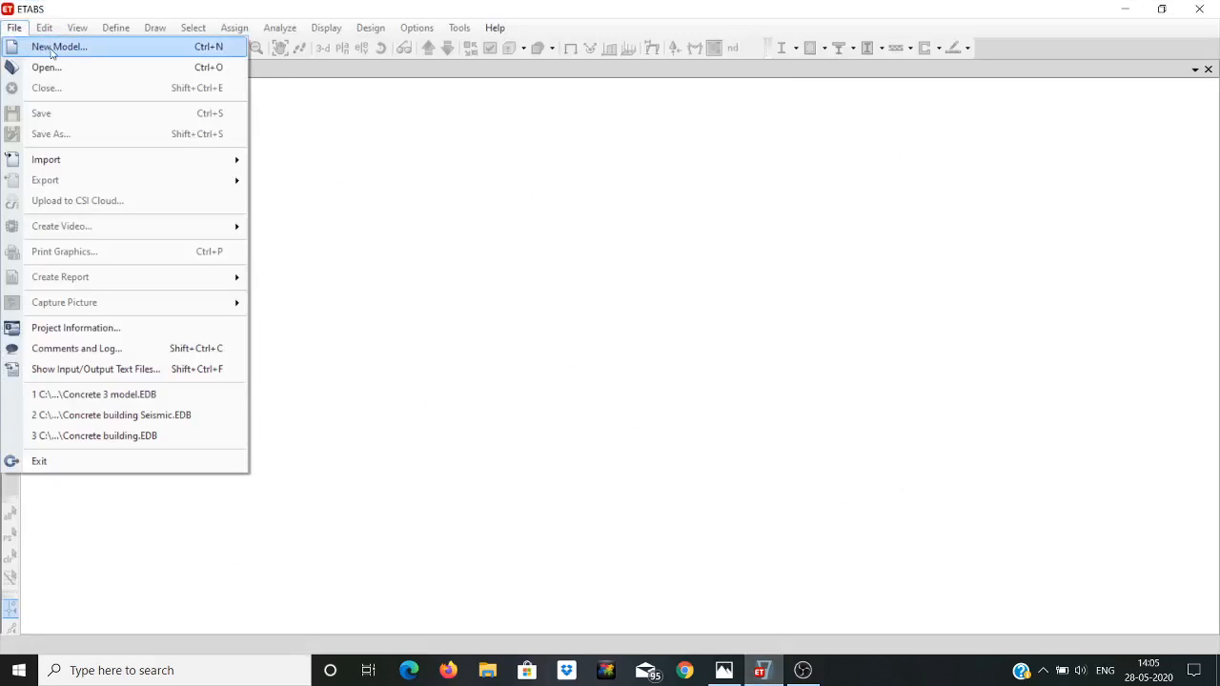
pyautogui.click(52, 47)
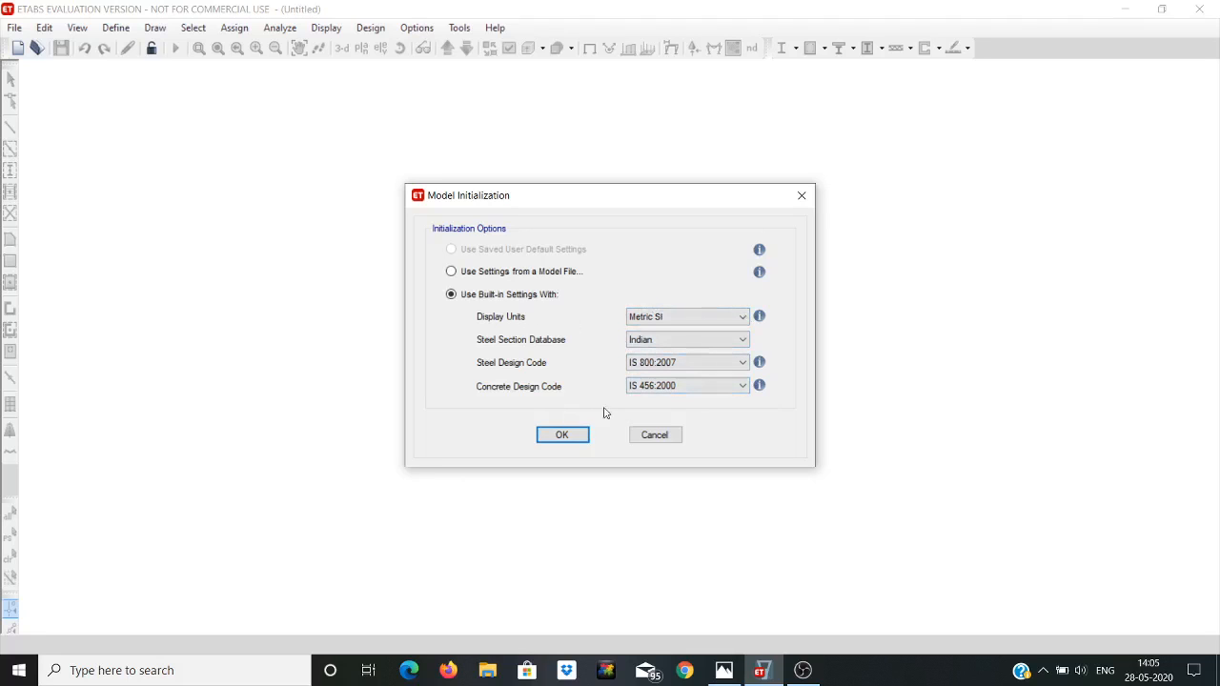
pyautogui.click(562, 439)
pyautogui.click(739, 321)
pyautogui.click(738, 321)
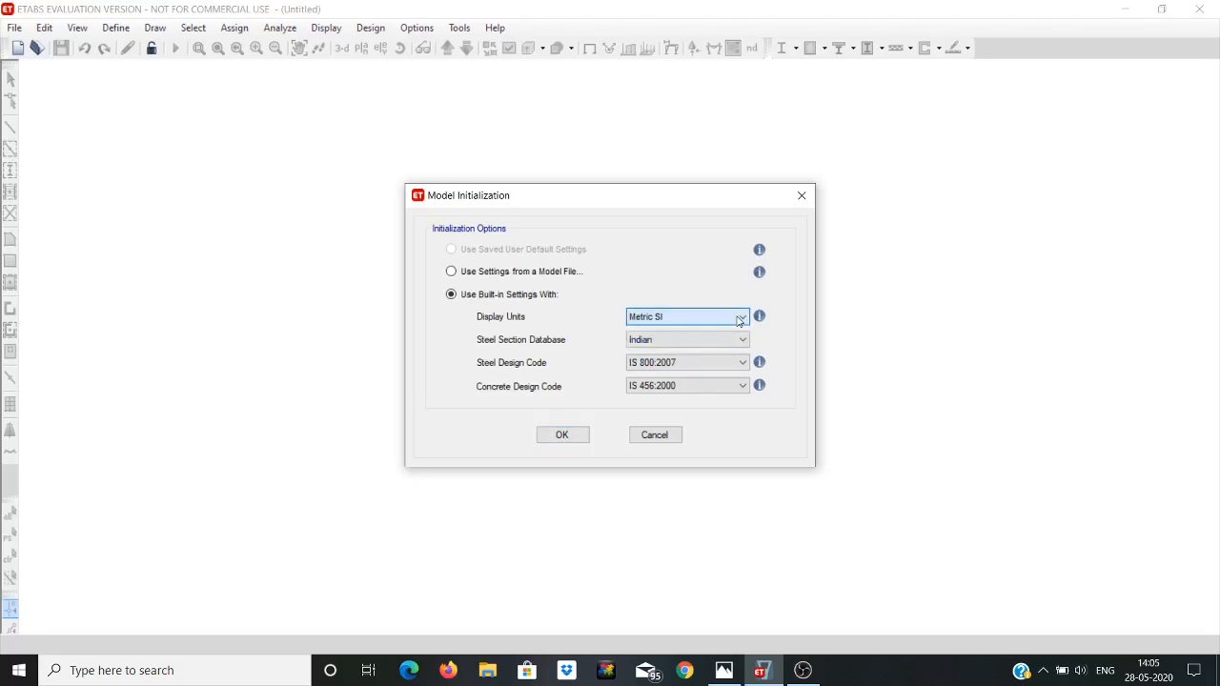
pyautogui.click(562, 437)
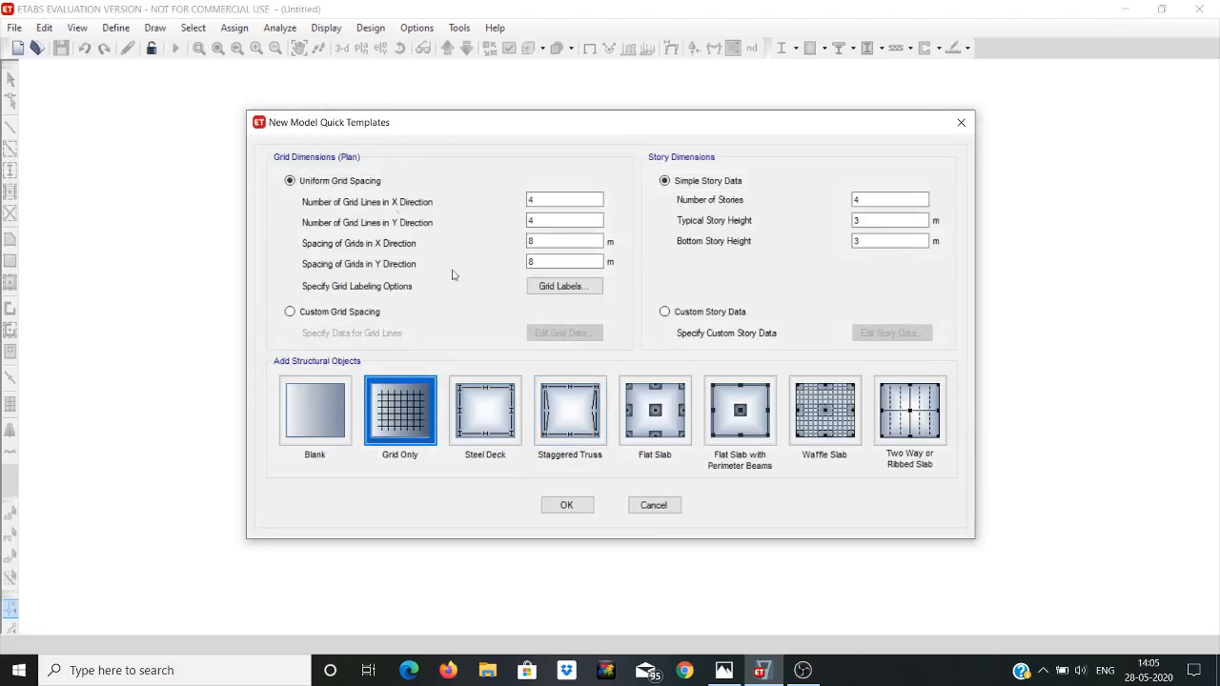
# Step: Check the reference plan image and set the grid spacing to 6 m in both the X and Y directions
pyautogui.click(724, 670)
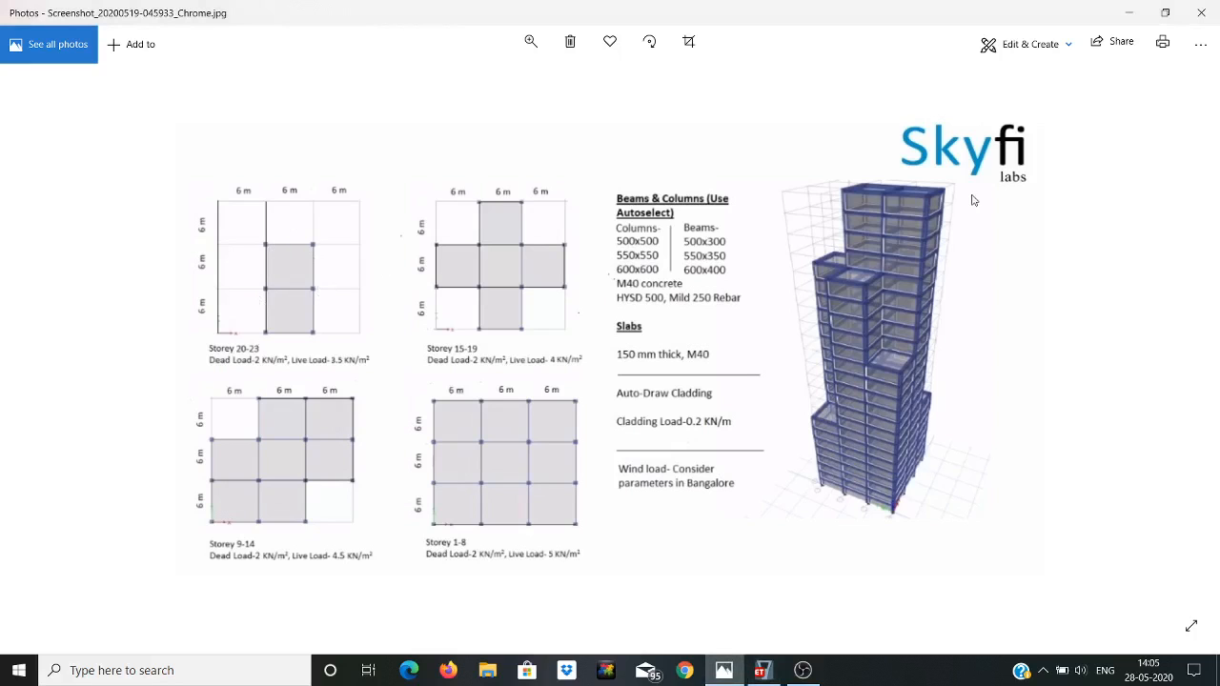
pyautogui.click(1131, 13)
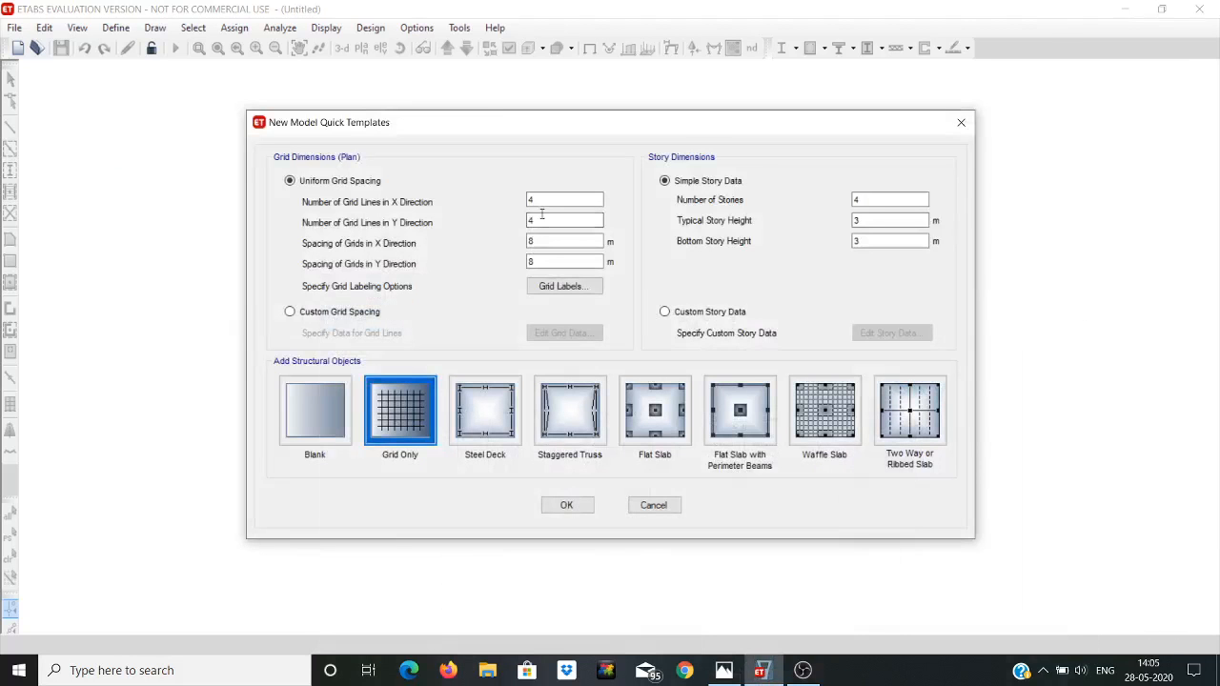
pyautogui.click(538, 239)
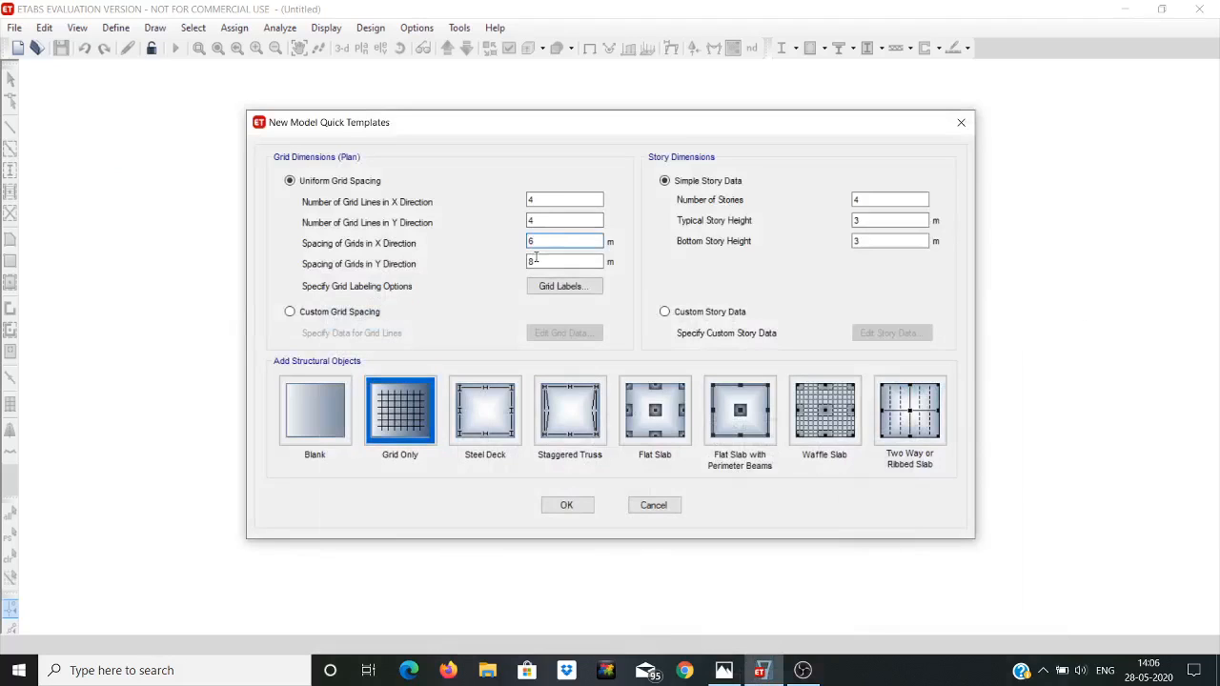
pyautogui.click(536, 258)
# Step: Set the number of stories to 23 and open the custom story data for editing
pyautogui.click(861, 199)
pyautogui.click(860, 199)
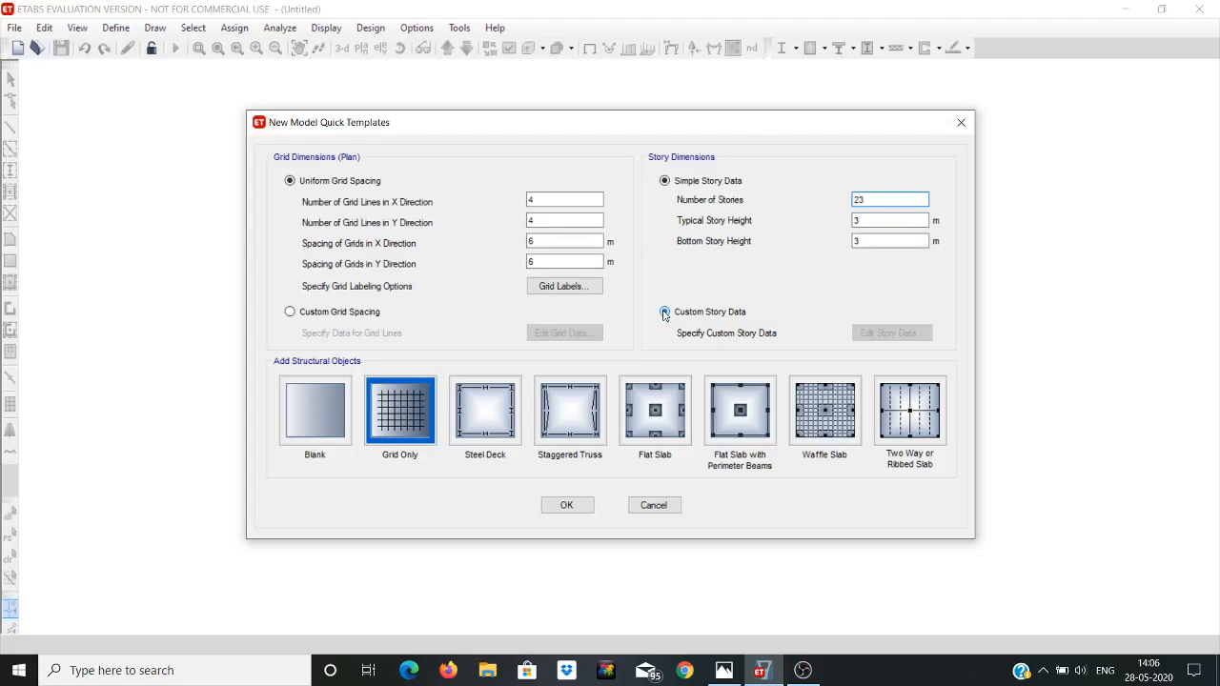
pyautogui.click(665, 313)
pyautogui.click(889, 334)
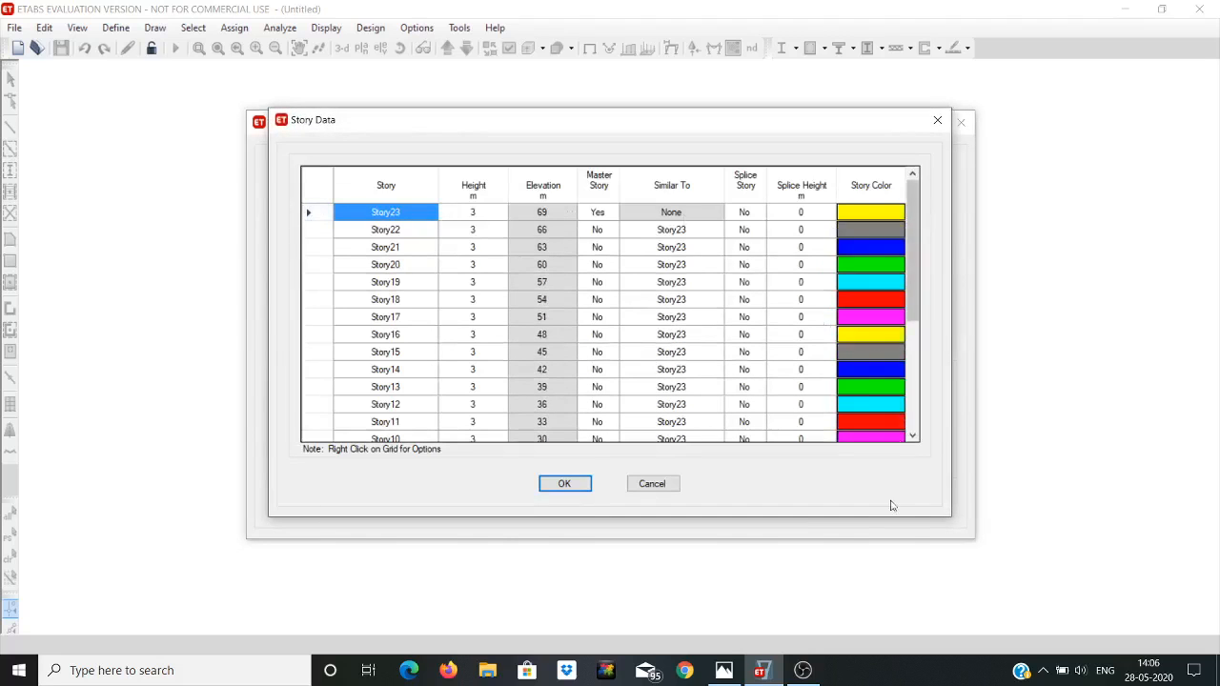
# Step: Check the storey groups in the reference image and make Story8 a master story
pyautogui.click(723, 670)
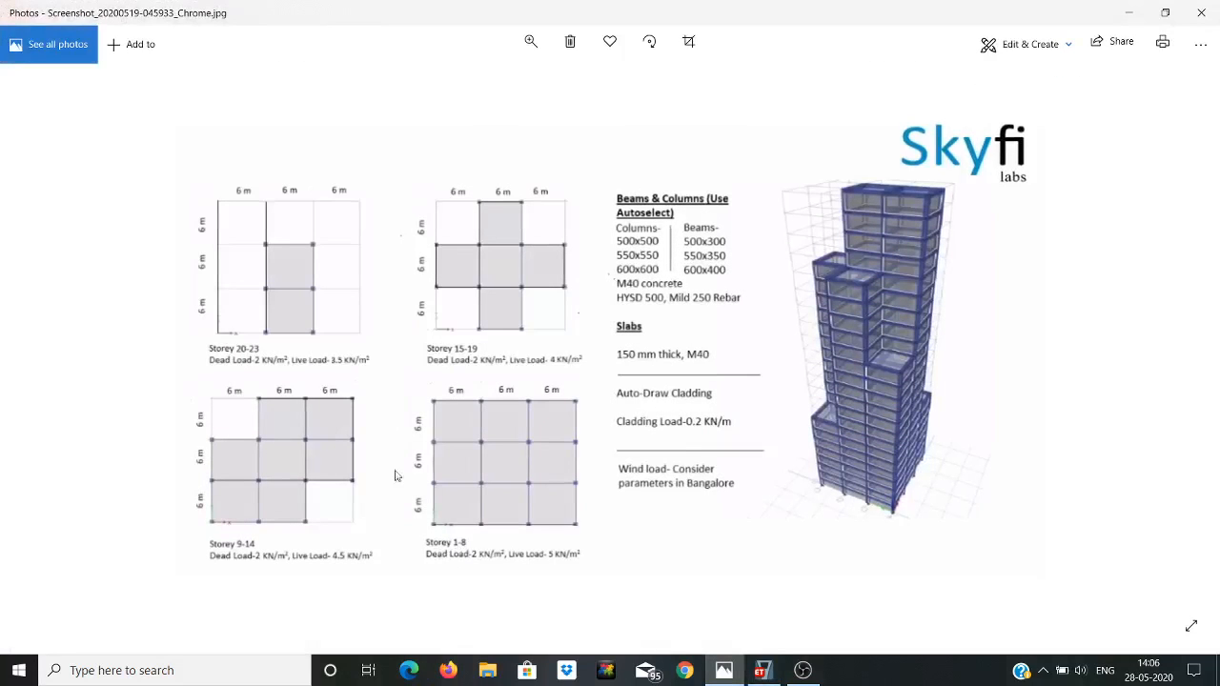
pyautogui.click(1132, 13)
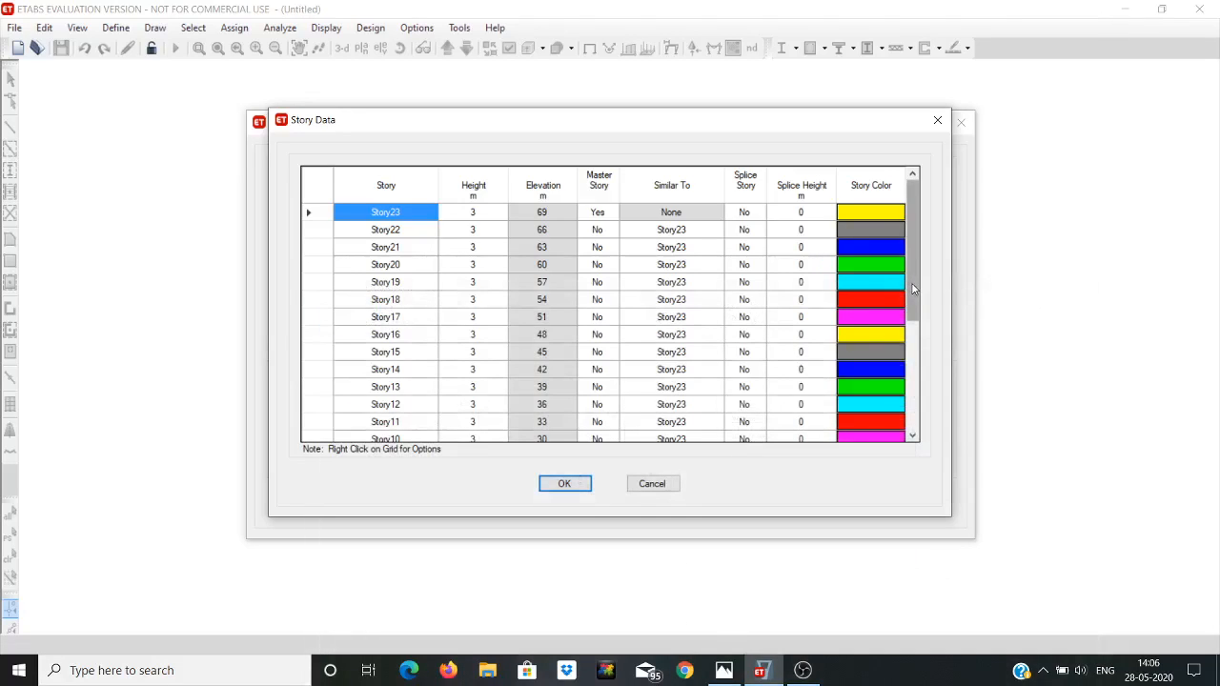
pyautogui.moveTo(912, 290); pyautogui.dragTo(921, 371)
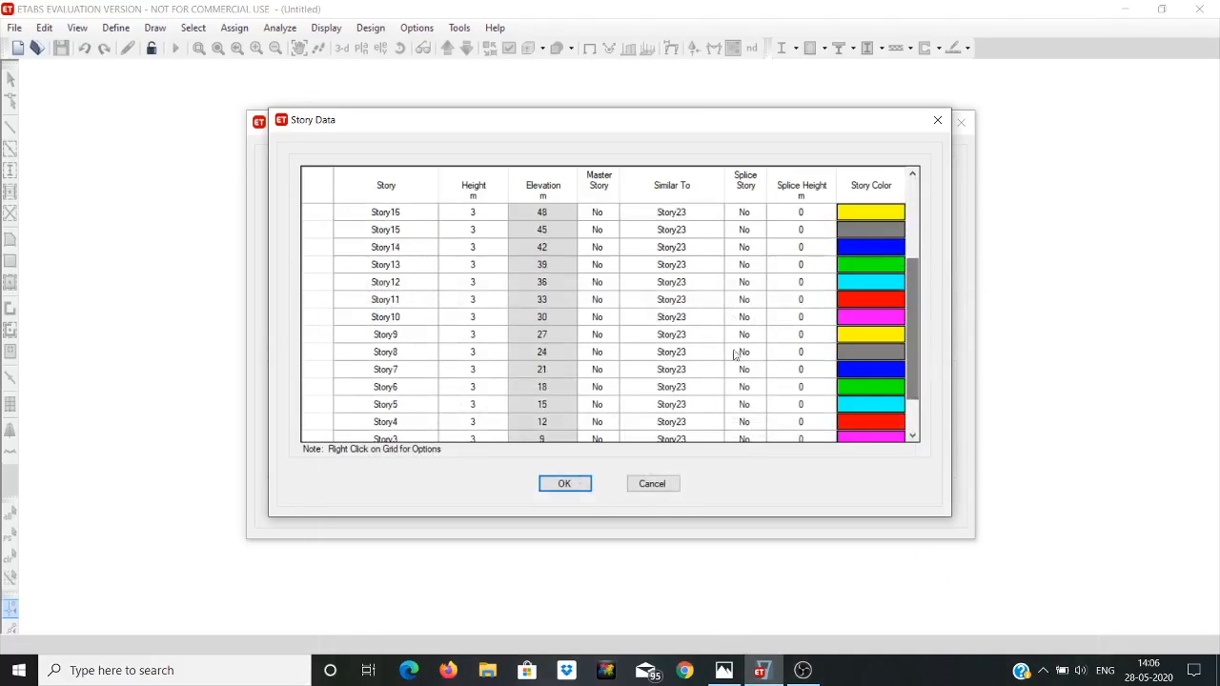
pyautogui.click(597, 351)
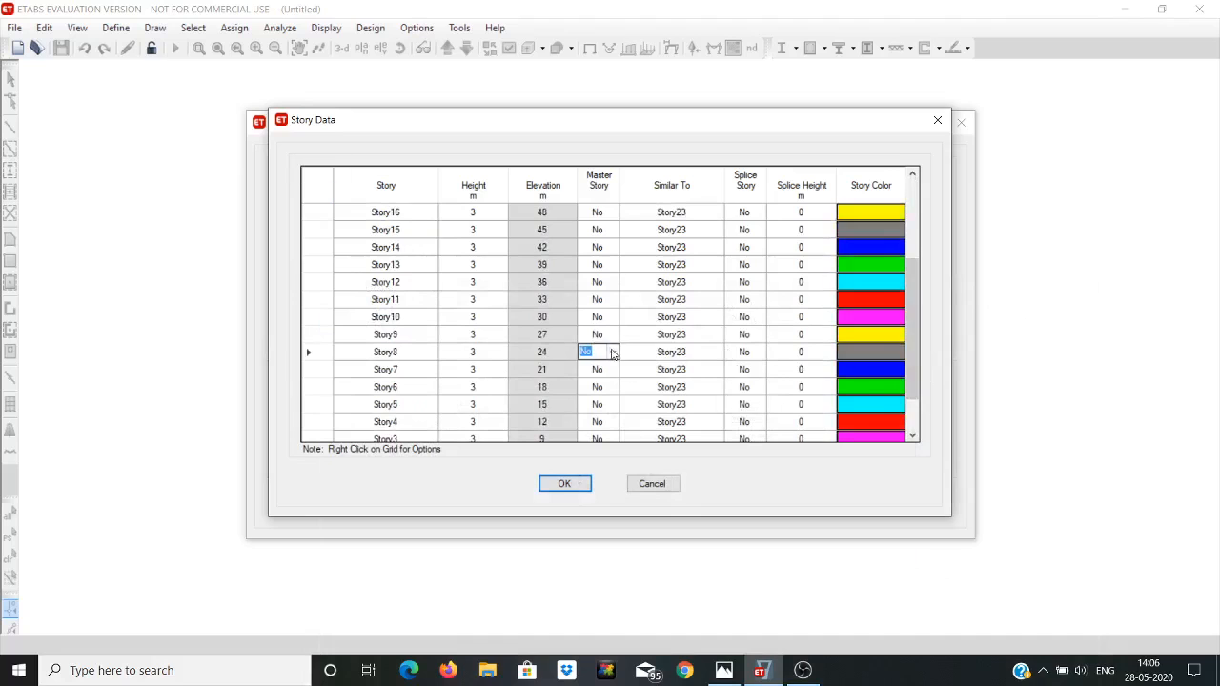
pyautogui.click(612, 352)
pyautogui.click(595, 368)
# Step: Set Story7, Story6 and Story5 as similar to Story8 in the story data
pyautogui.click(678, 371)
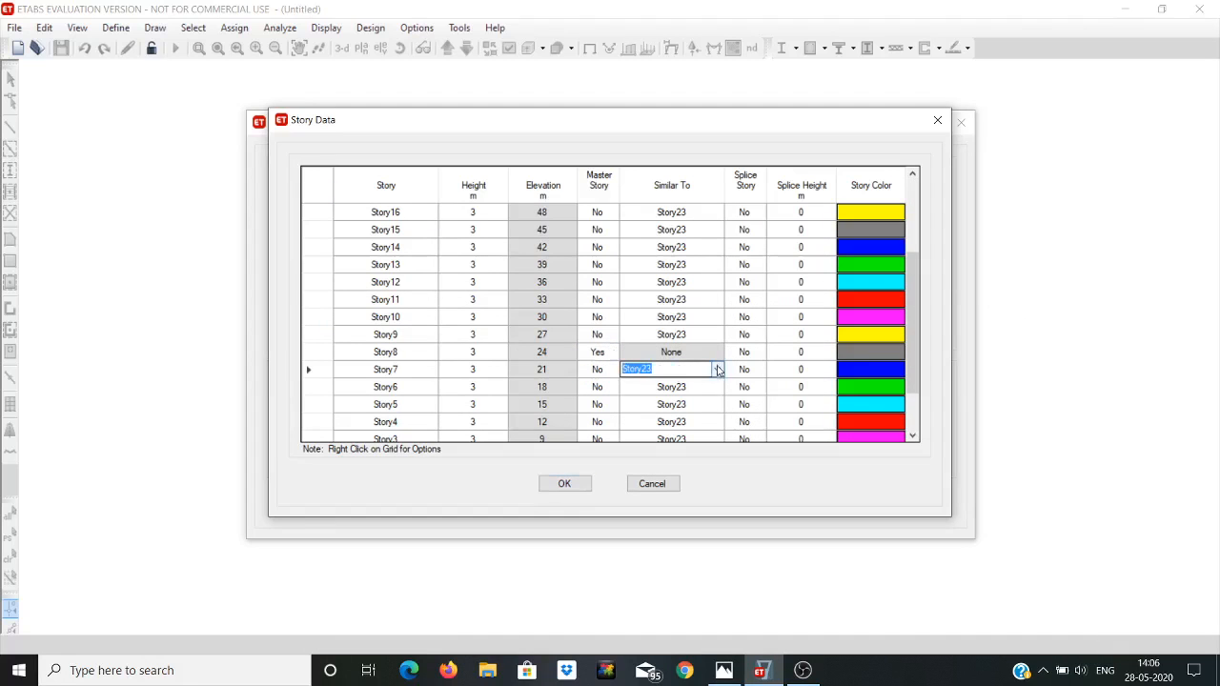
pyautogui.click(717, 369)
pyautogui.click(643, 405)
pyautogui.click(705, 393)
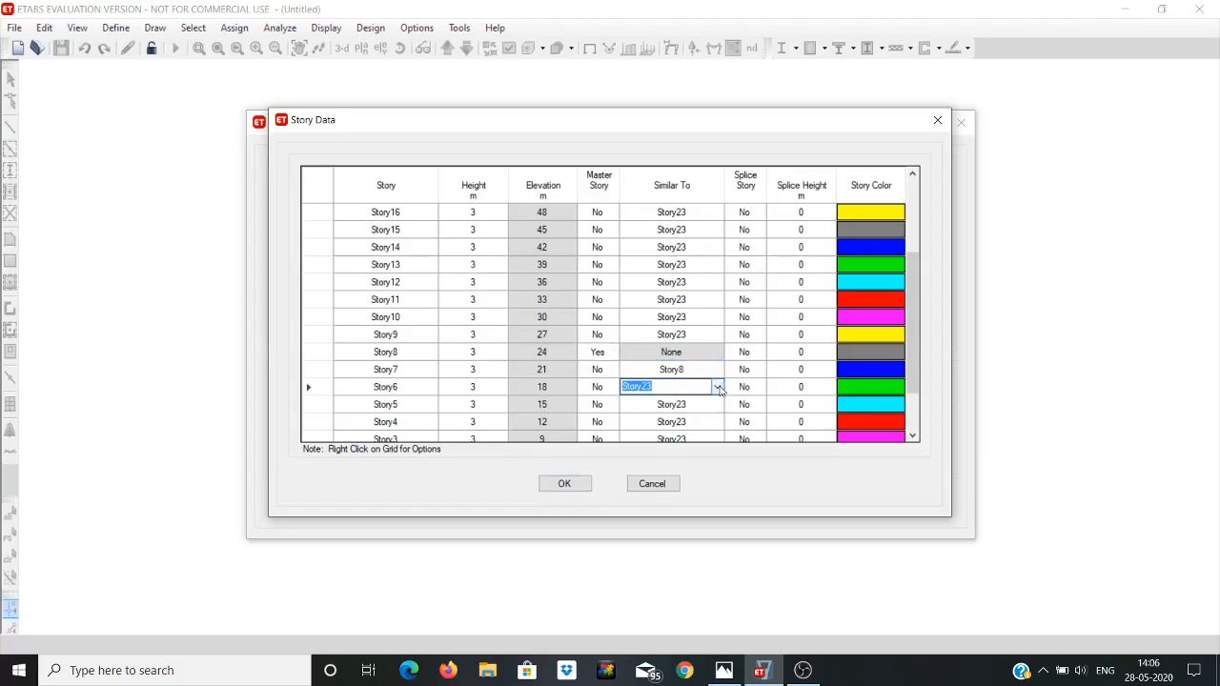
pyautogui.click(717, 386)
pyautogui.click(655, 422)
pyautogui.click(703, 402)
pyautogui.click(717, 404)
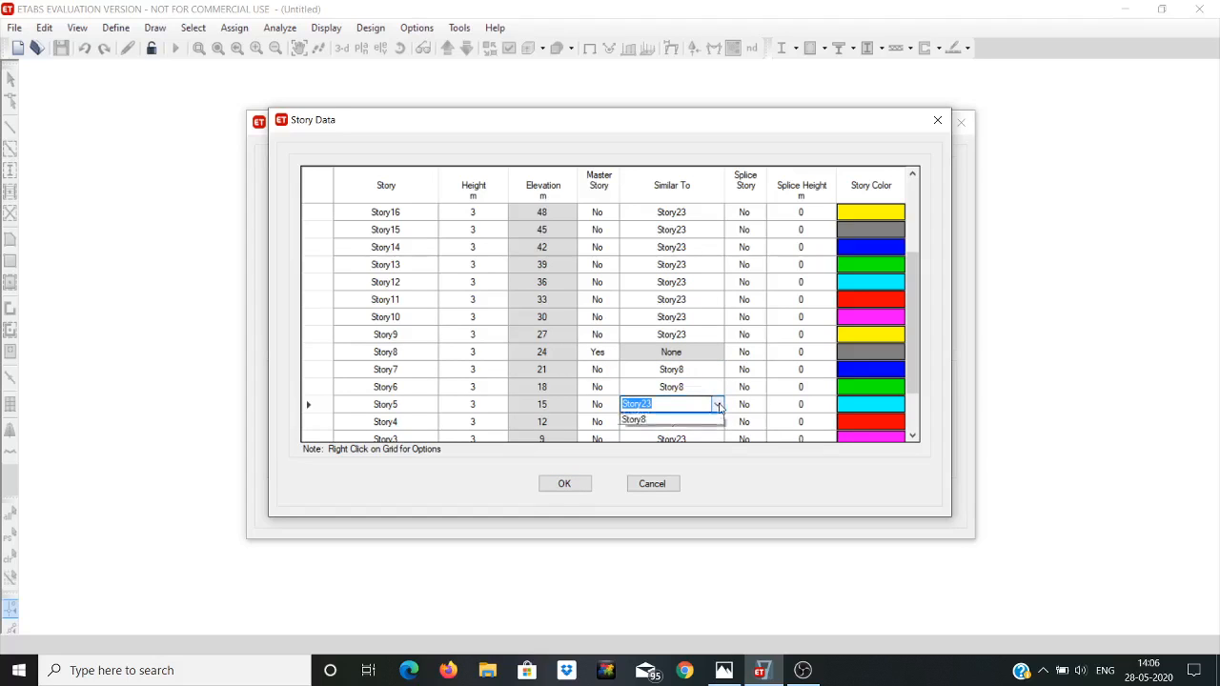
pyautogui.click(640, 441)
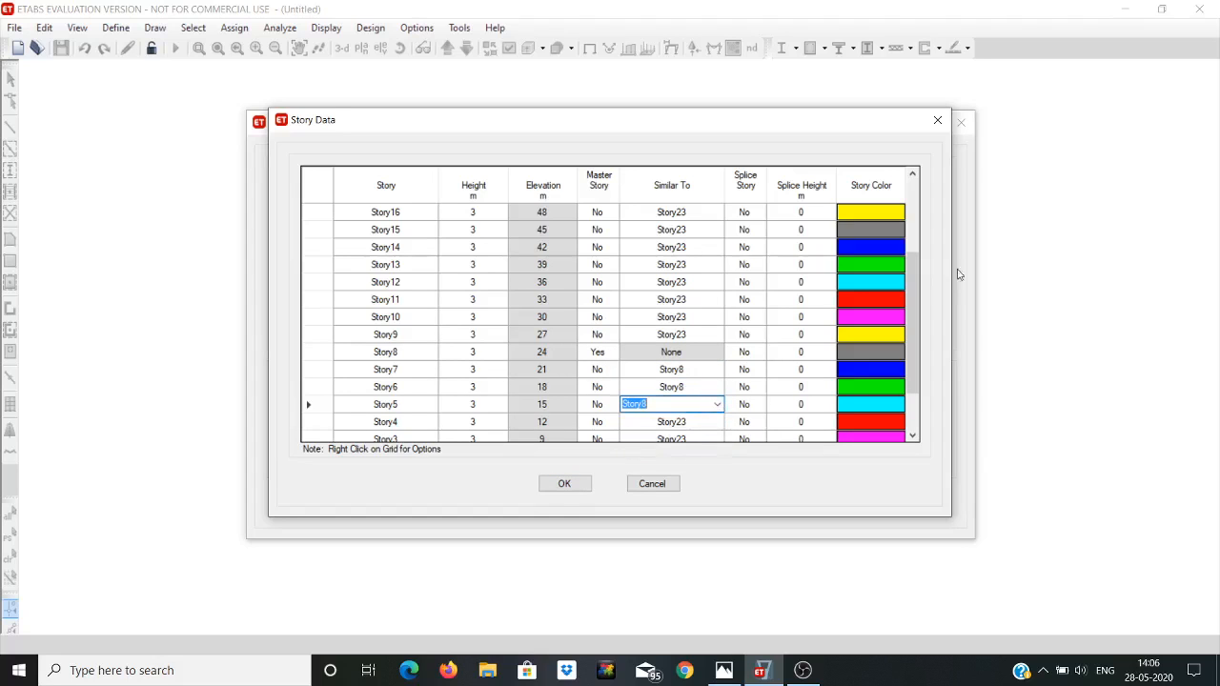
# Step: Set Story4 and Story3 as similar to Story8
pyautogui.moveTo(920, 282); pyautogui.dragTo(923, 332)
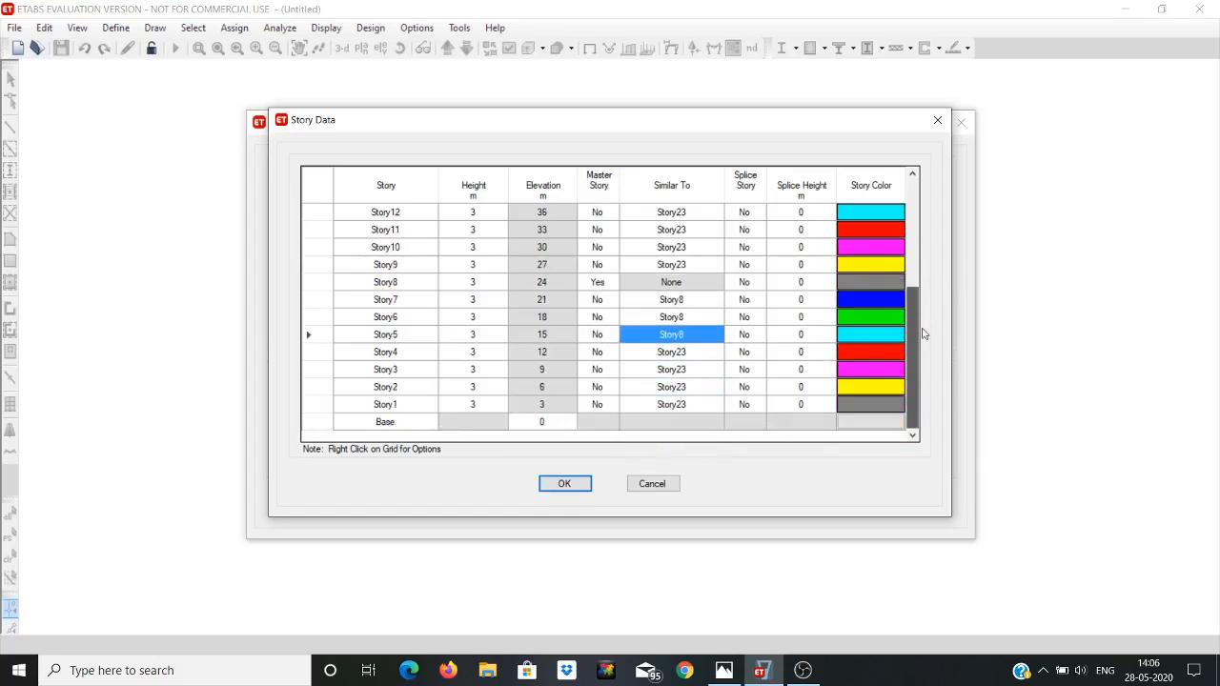
pyautogui.click(704, 352)
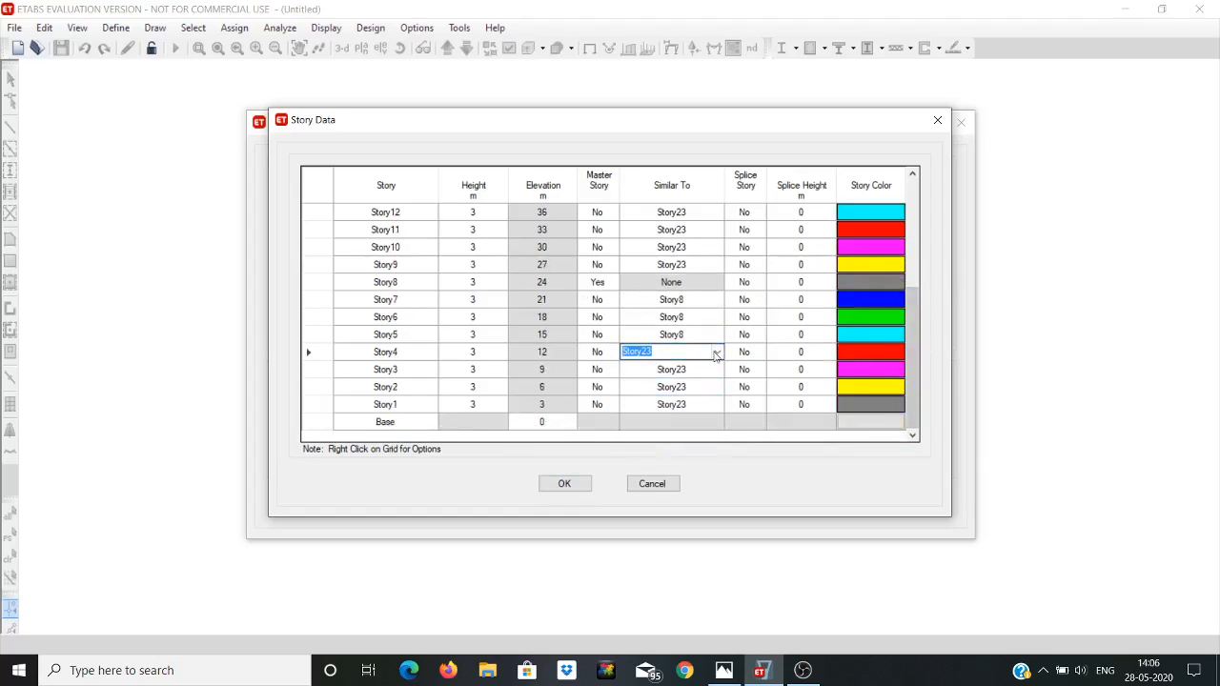
pyautogui.click(716, 352)
pyautogui.click(636, 387)
pyautogui.click(714, 371)
pyautogui.click(717, 368)
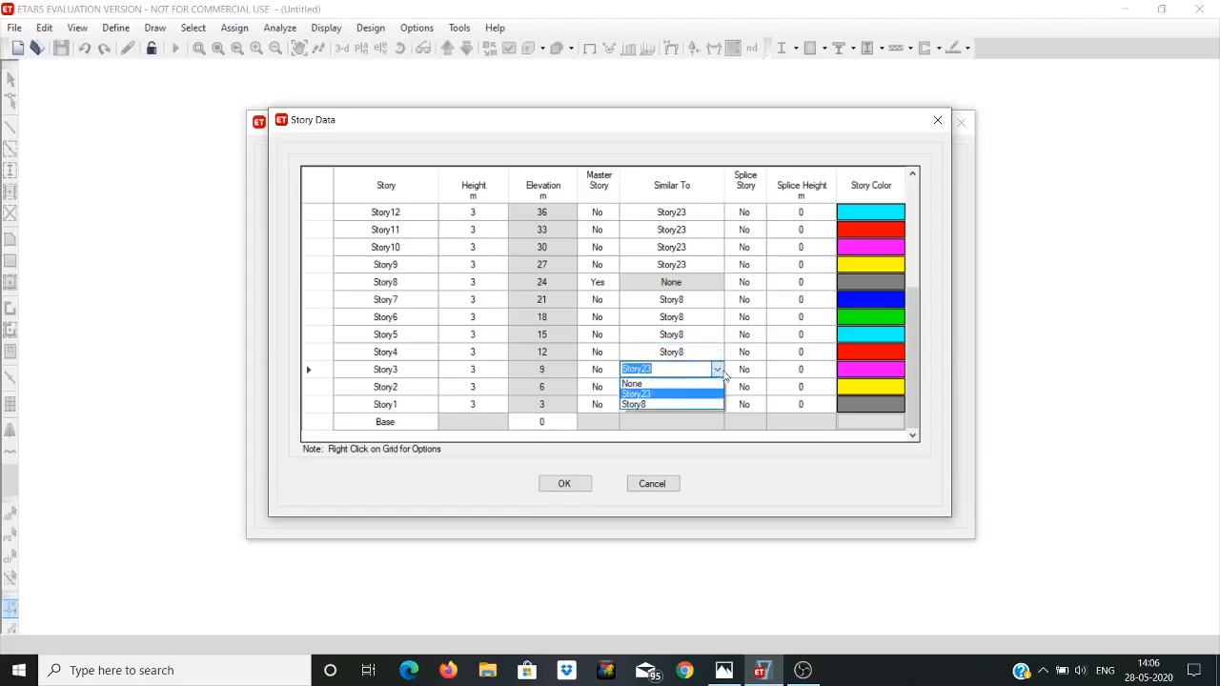
pyautogui.click(658, 404)
# Step: Set Story2 and Story1 as similar to Story8
pyautogui.click(716, 387)
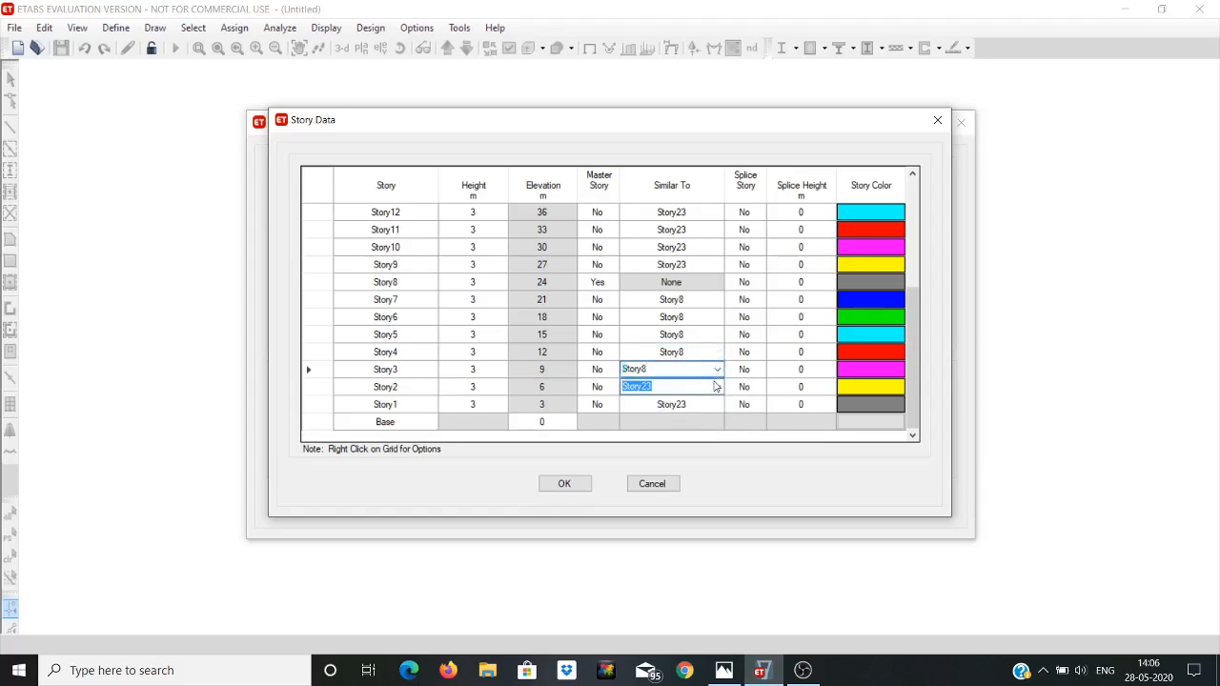
pyautogui.click(717, 387)
pyautogui.click(651, 422)
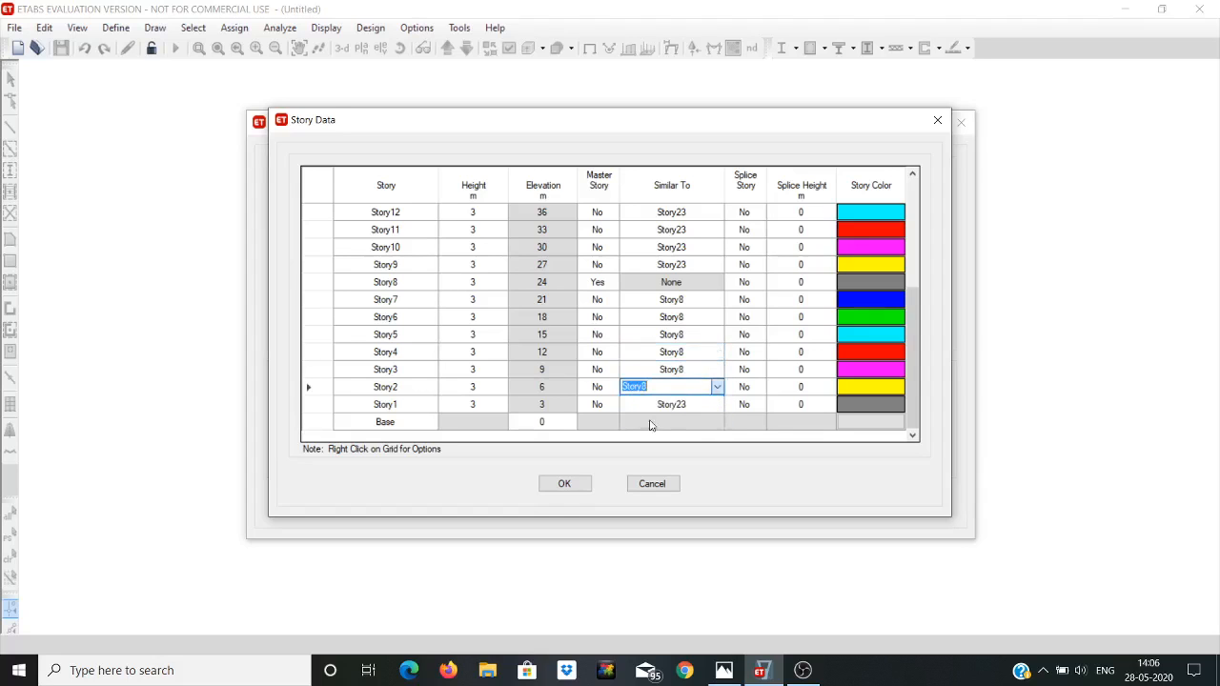
pyautogui.click(715, 404)
pyautogui.click(717, 404)
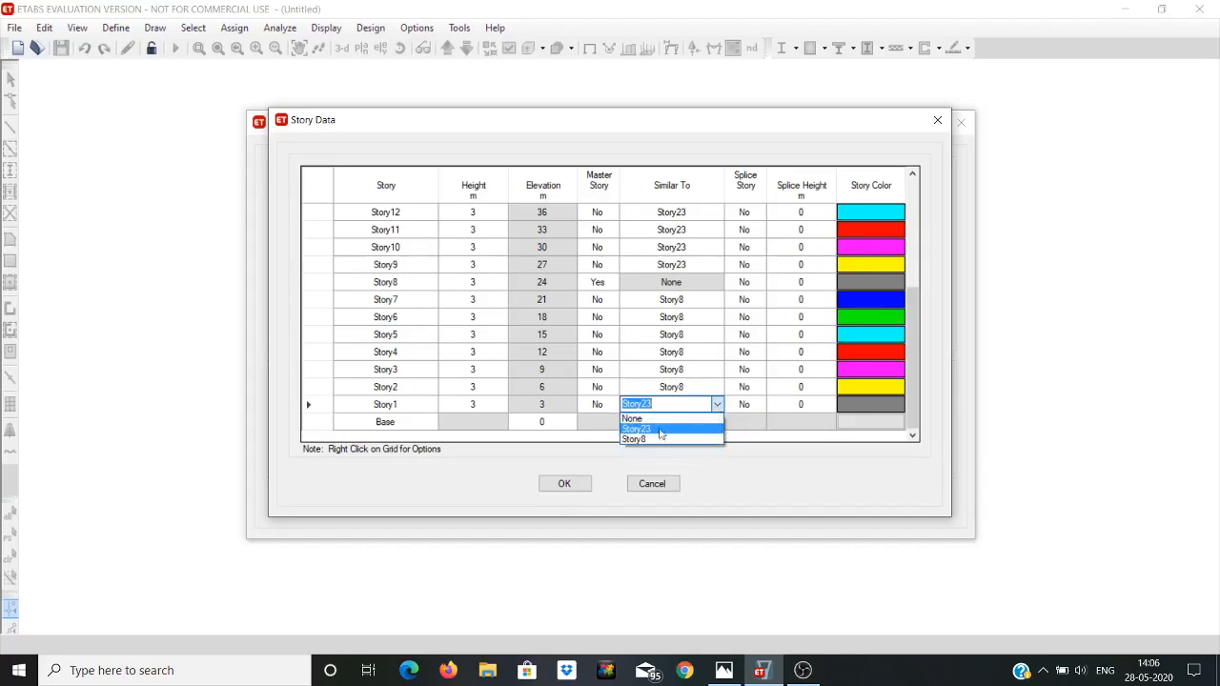
pyautogui.click(650, 439)
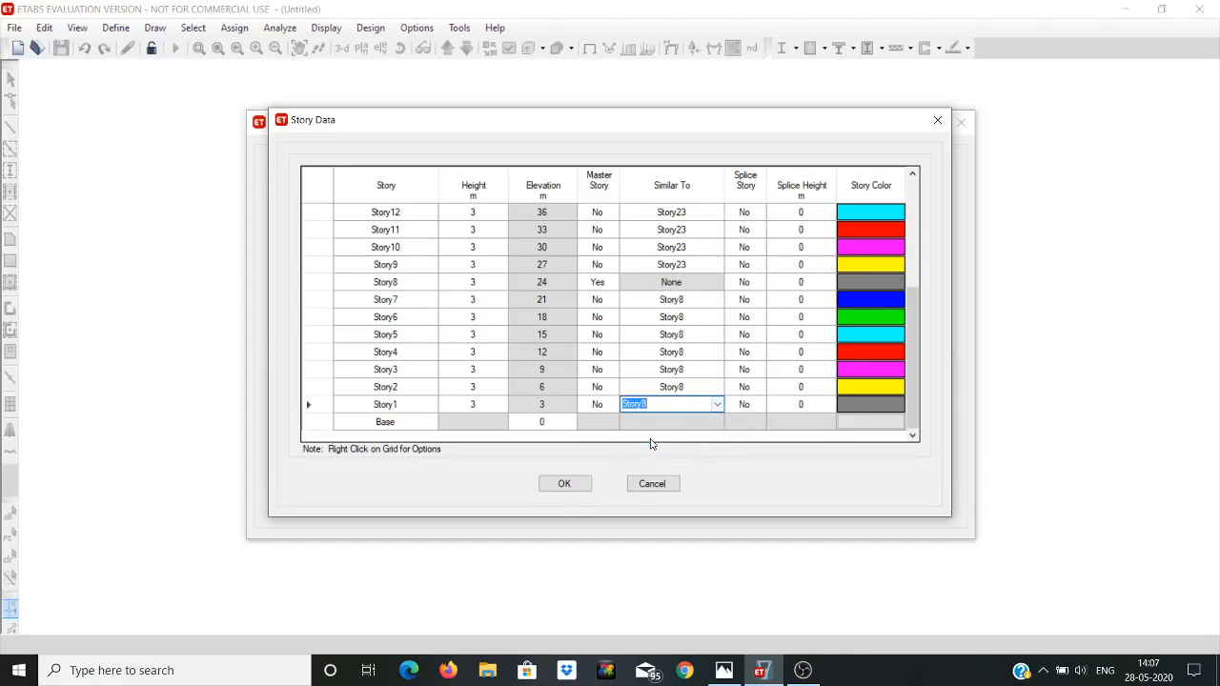
# Step: Check the next storey group in the reference image and make Story14 a master story
pyautogui.click(724, 670)
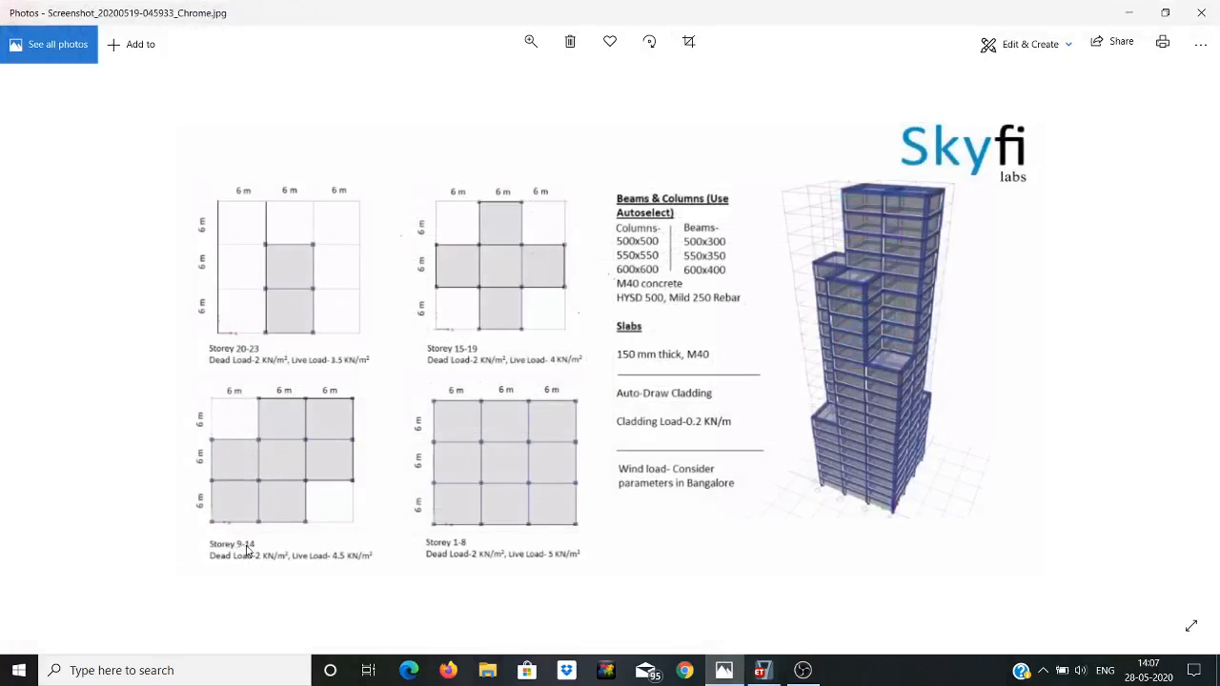
pyautogui.click(1129, 15)
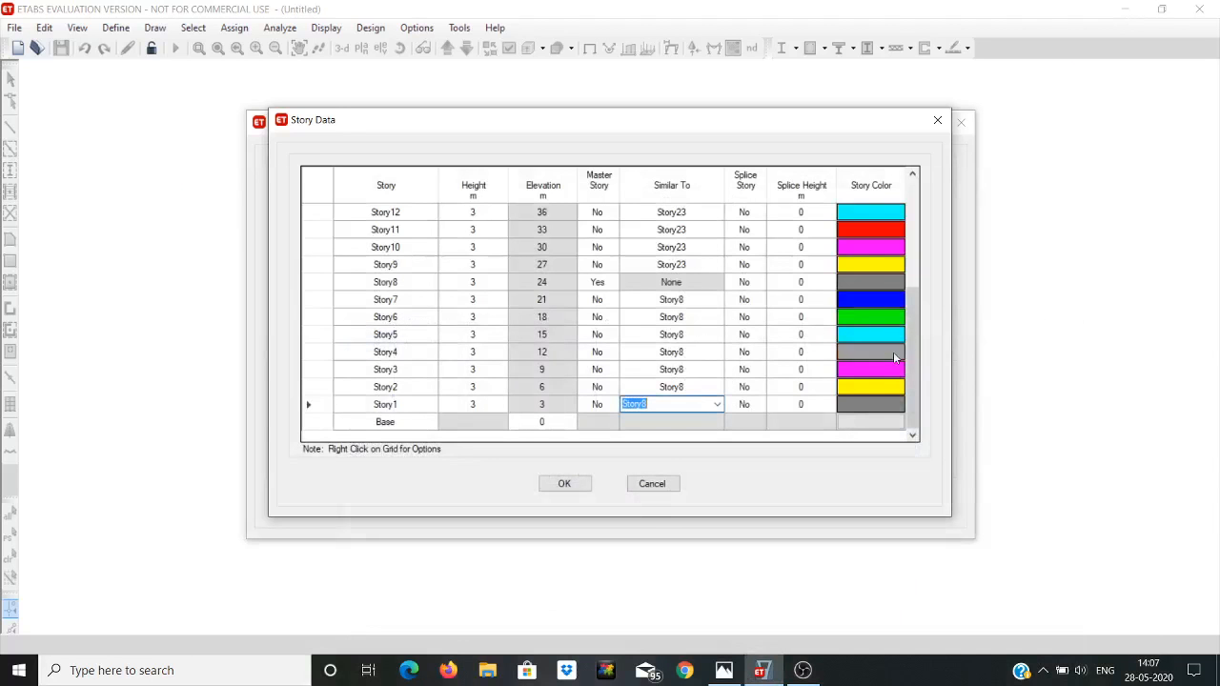
pyautogui.moveTo(911, 331); pyautogui.dragTo(912, 296)
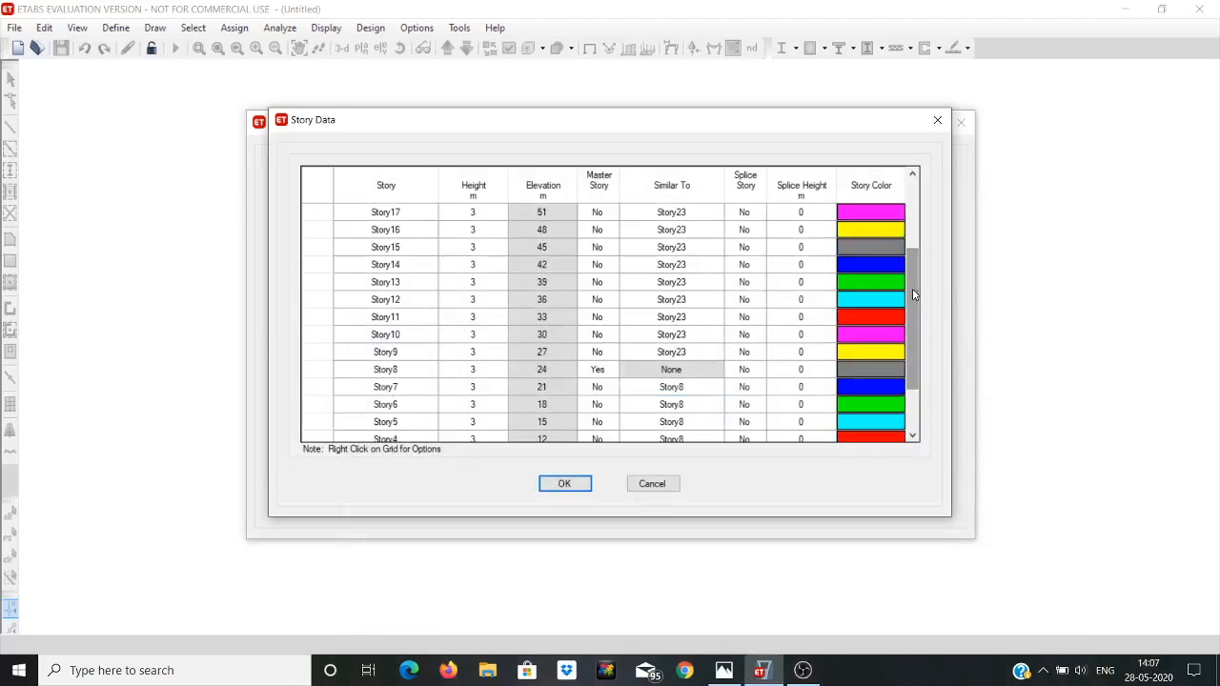
pyautogui.click(609, 264)
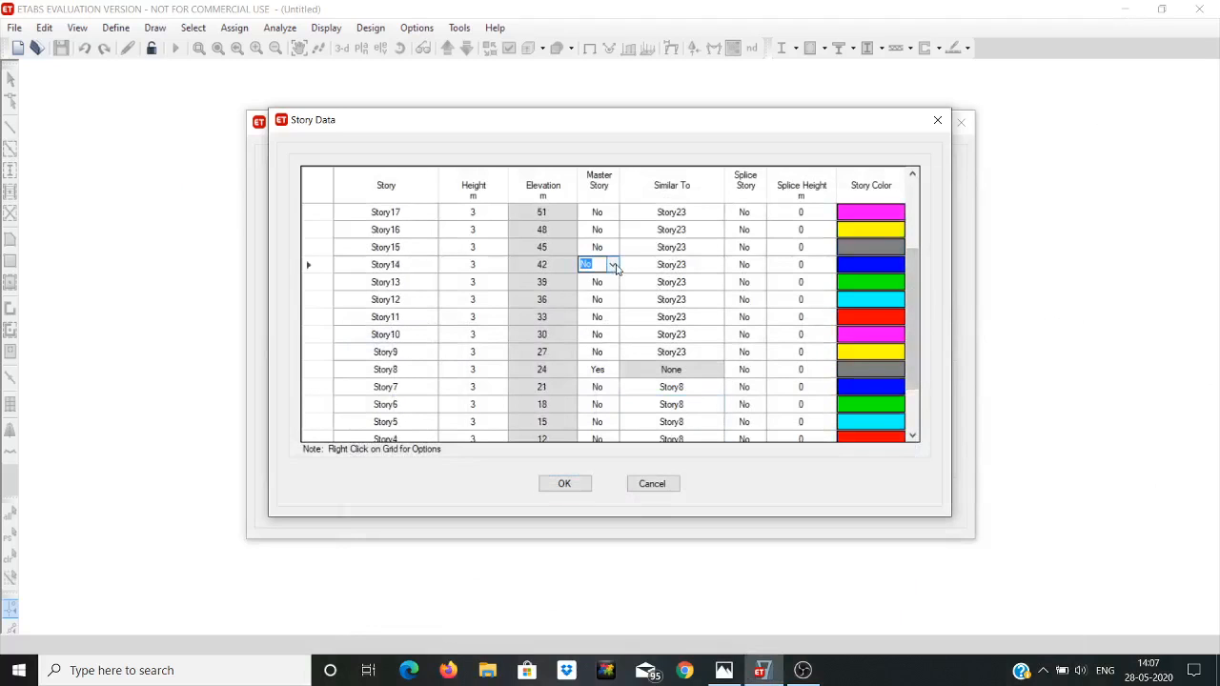
pyautogui.click(612, 265)
pyautogui.click(597, 280)
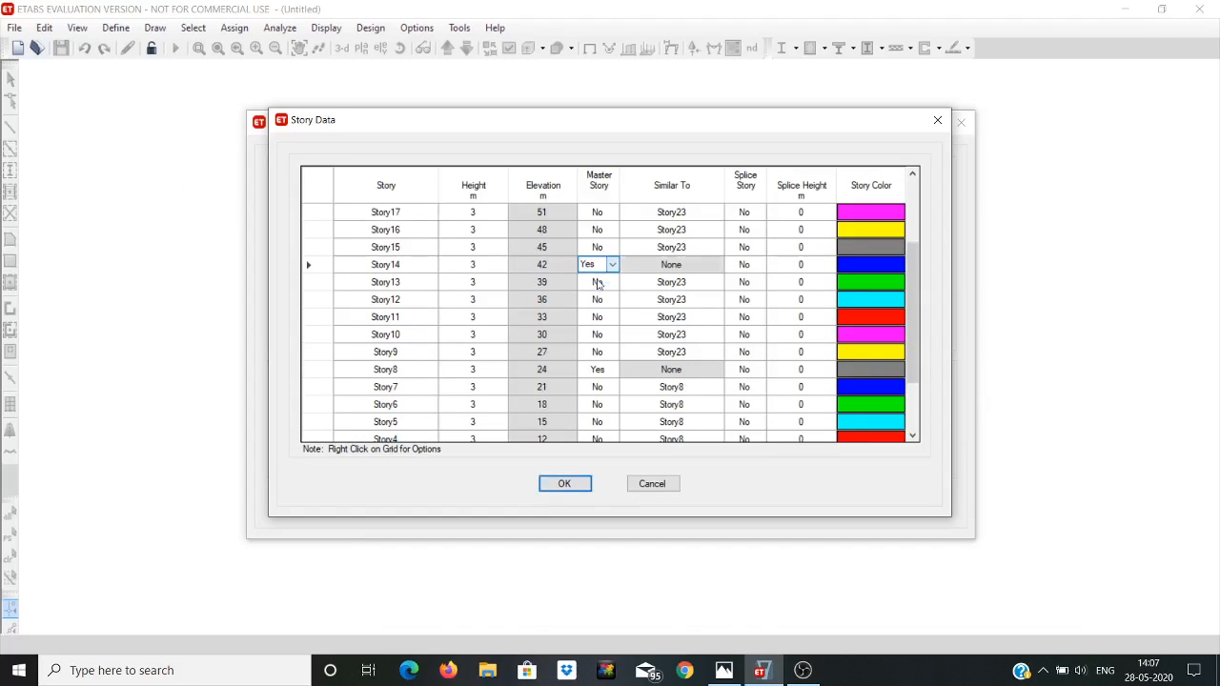
# Step: Set Story13 and Story12 as similar to Story14 in the story data
pyautogui.click(662, 282)
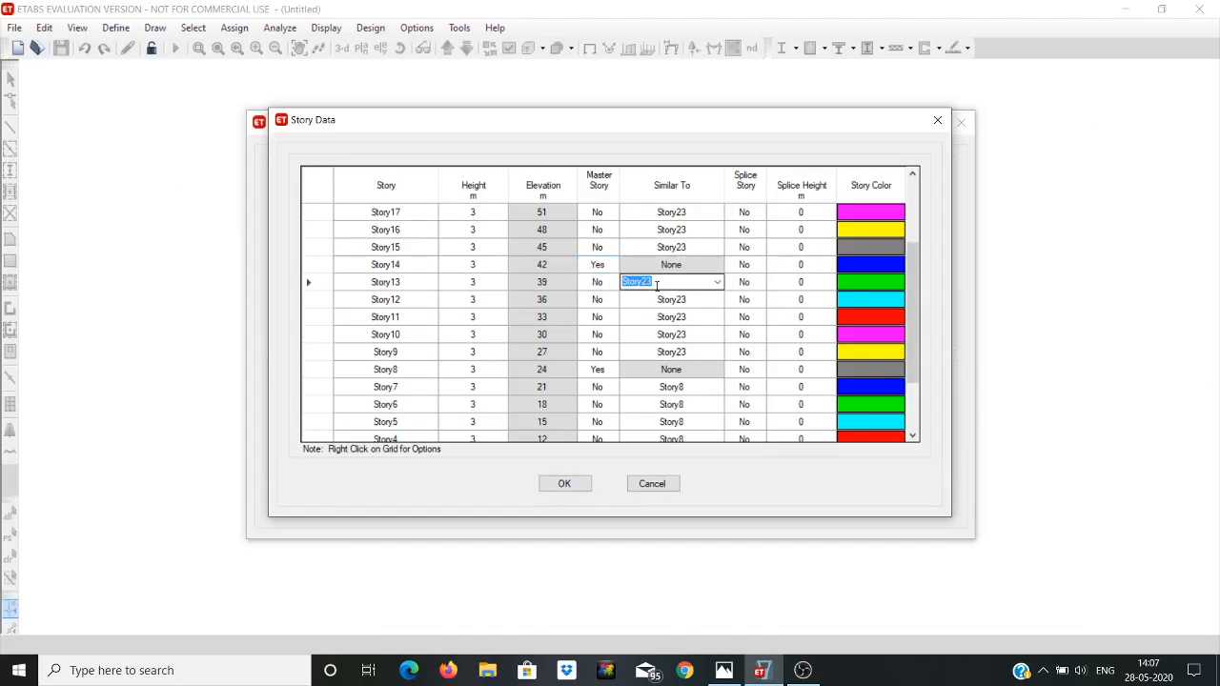
pyautogui.click(716, 282)
pyautogui.click(658, 316)
pyautogui.click(700, 300)
pyautogui.click(715, 300)
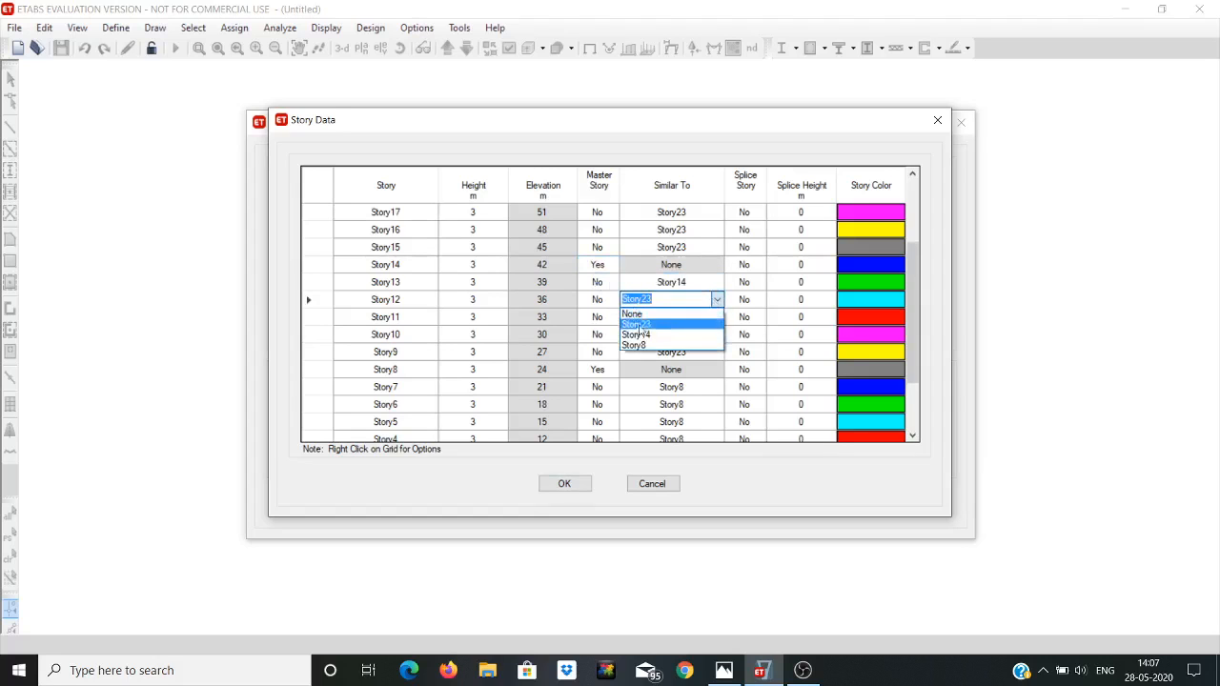
pyautogui.click(635, 335)
# Step: Set Story11, Story10 and Story9 as similar to Story14
pyautogui.click(700, 317)
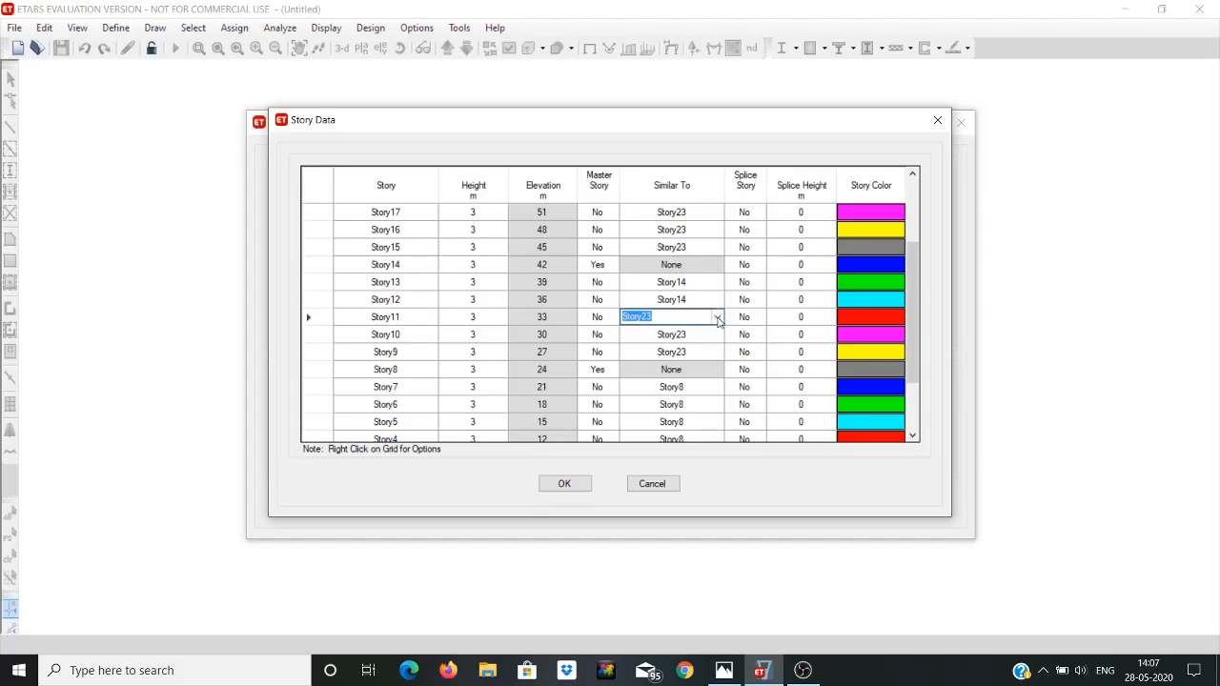
pyautogui.click(716, 317)
pyautogui.click(634, 352)
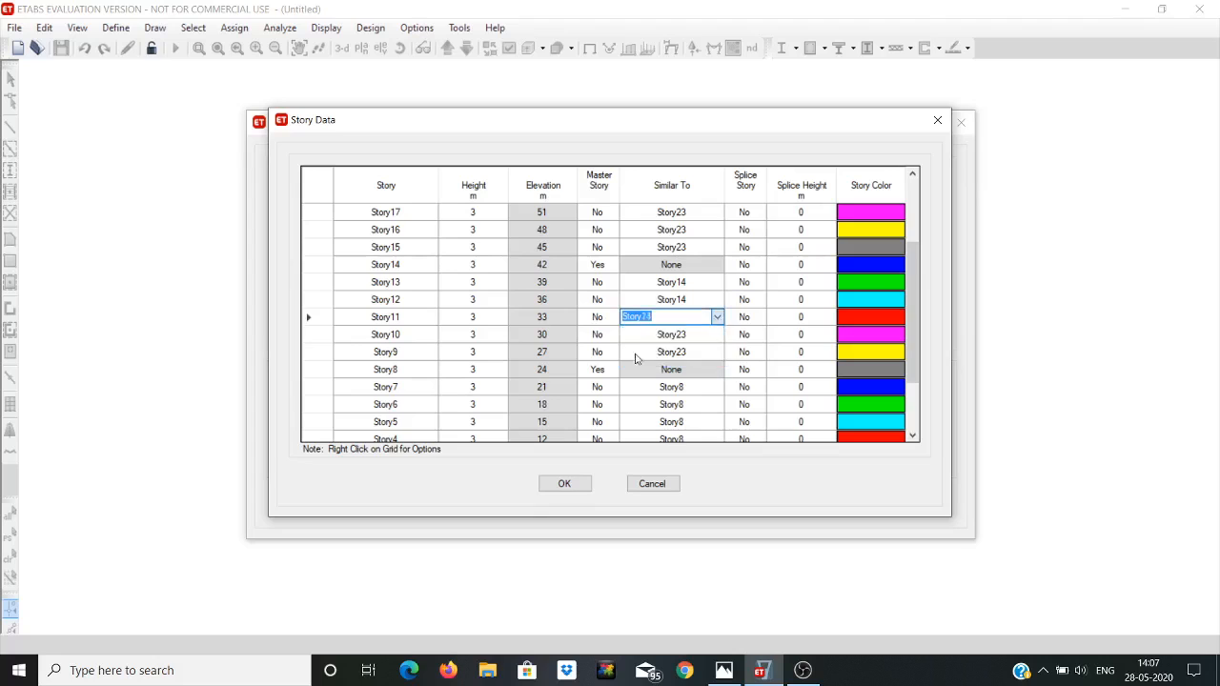
pyautogui.click(708, 335)
pyautogui.click(717, 335)
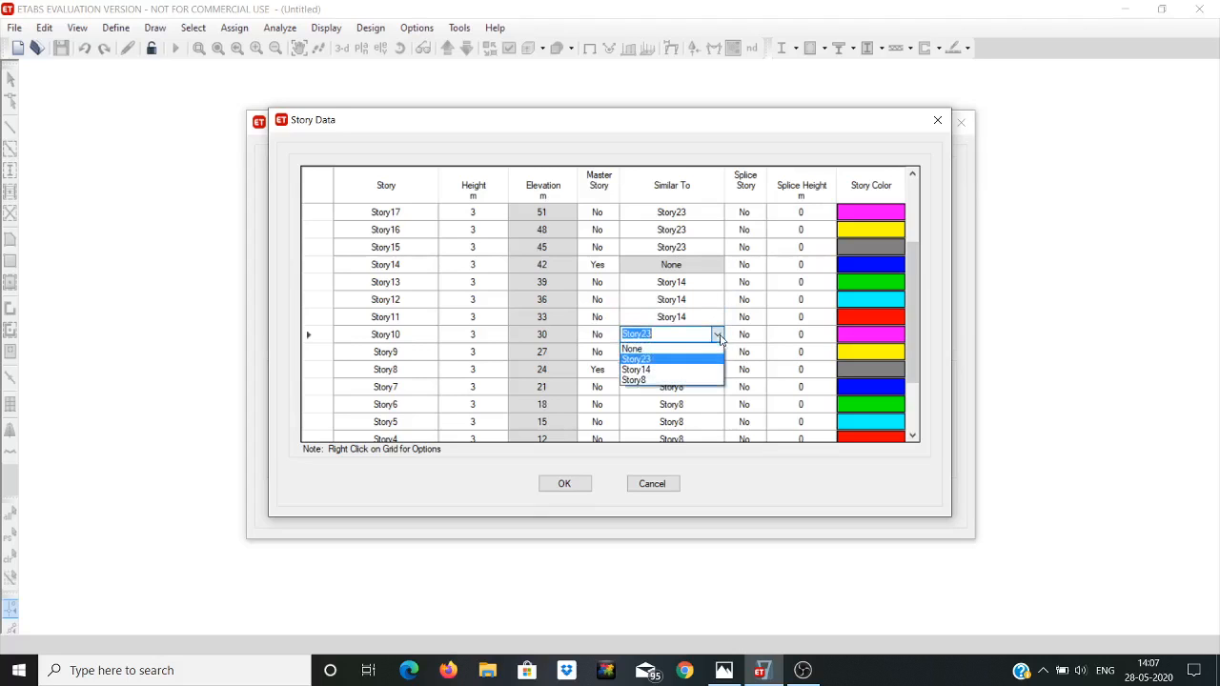
pyautogui.click(637, 370)
pyautogui.click(720, 351)
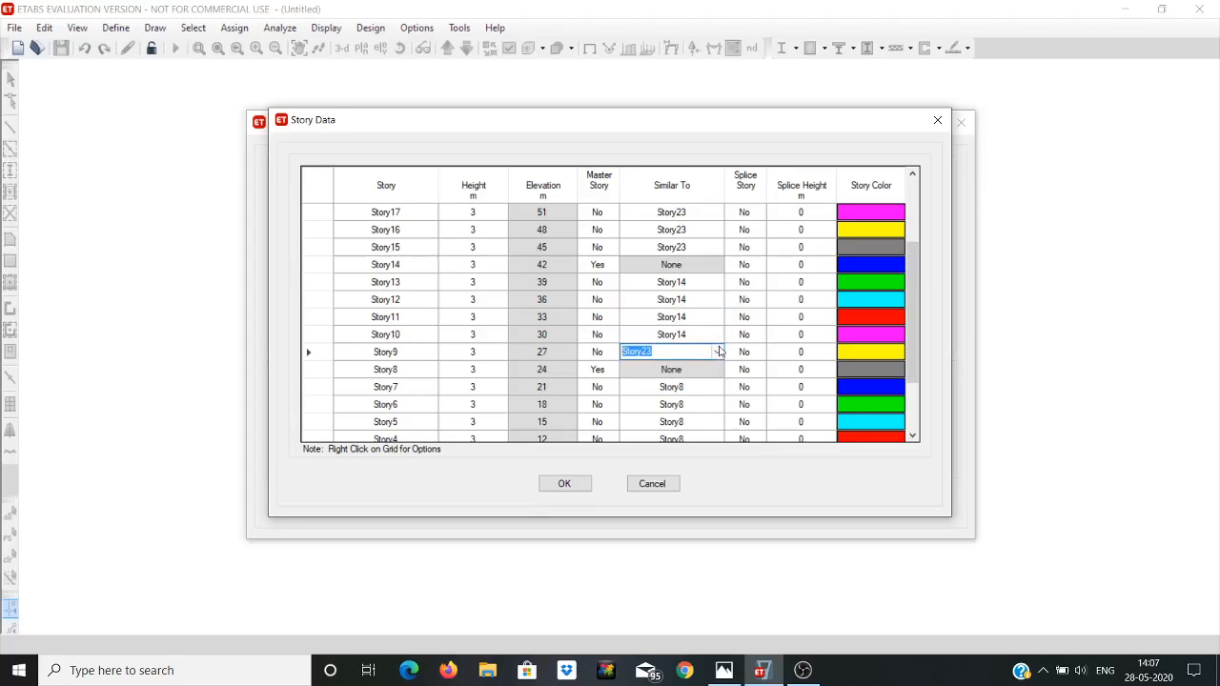
pyautogui.click(716, 351)
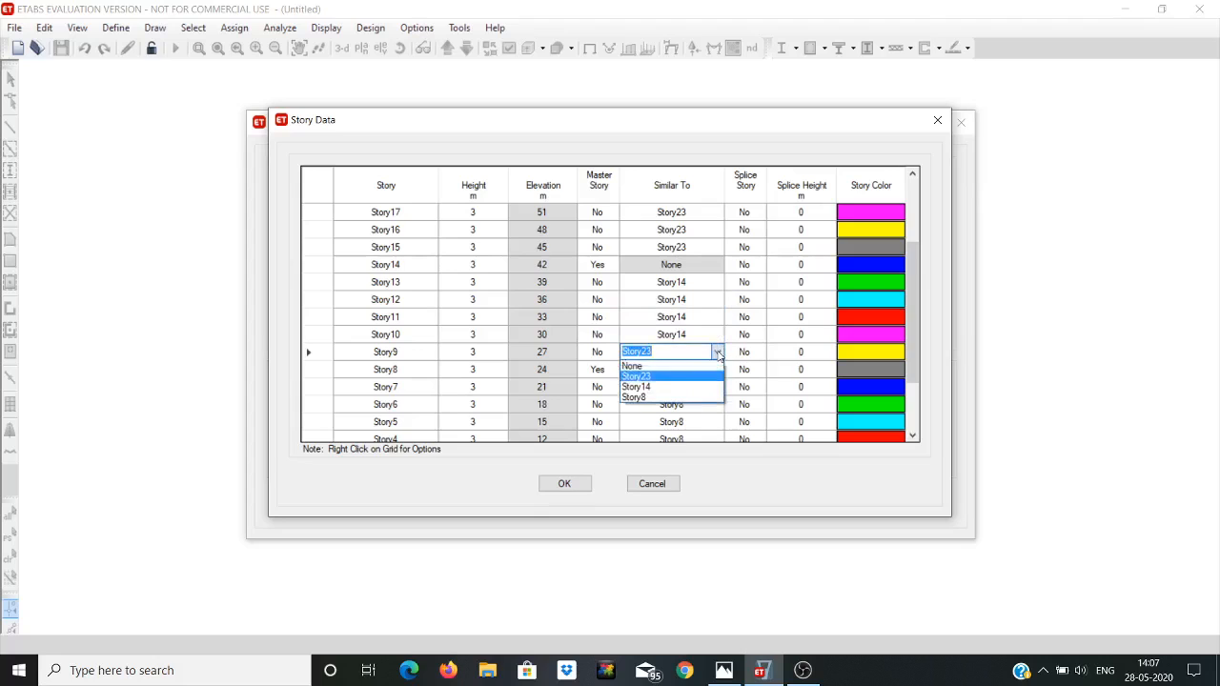
pyautogui.click(630, 388)
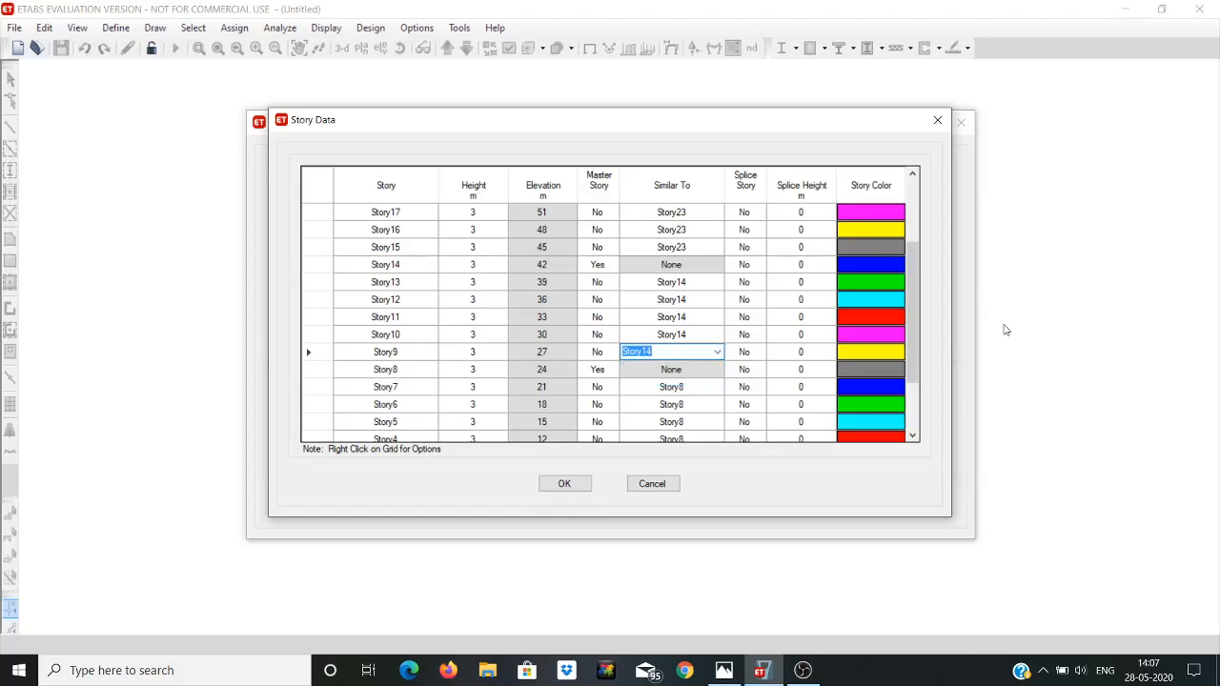
# Step: Check the next storey group in the reference image and make Story19 a master story
pyautogui.click(731, 674)
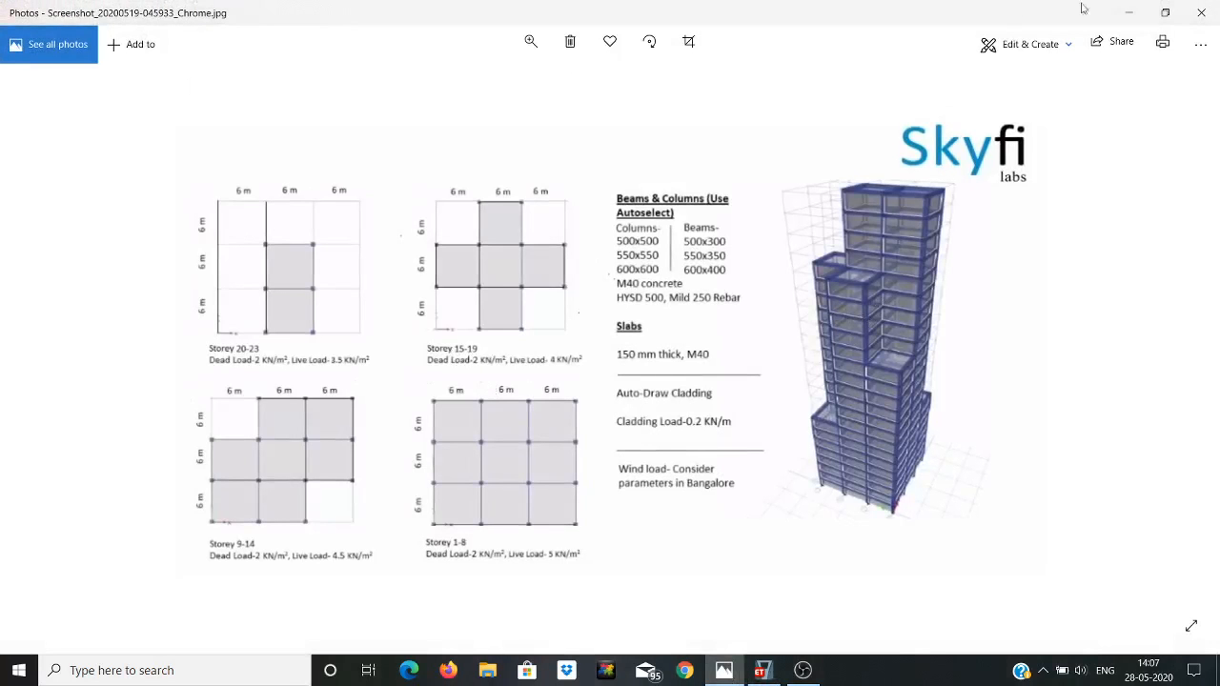
pyautogui.click(1128, 14)
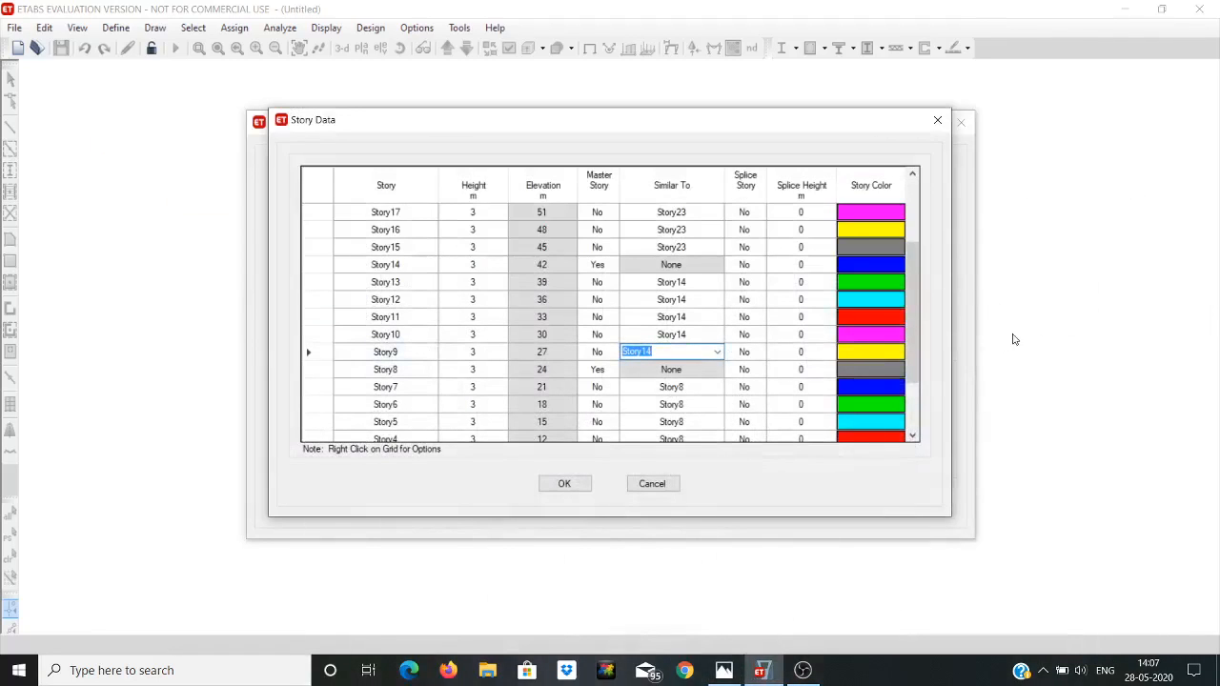
pyautogui.moveTo(918, 313); pyautogui.dragTo(913, 258)
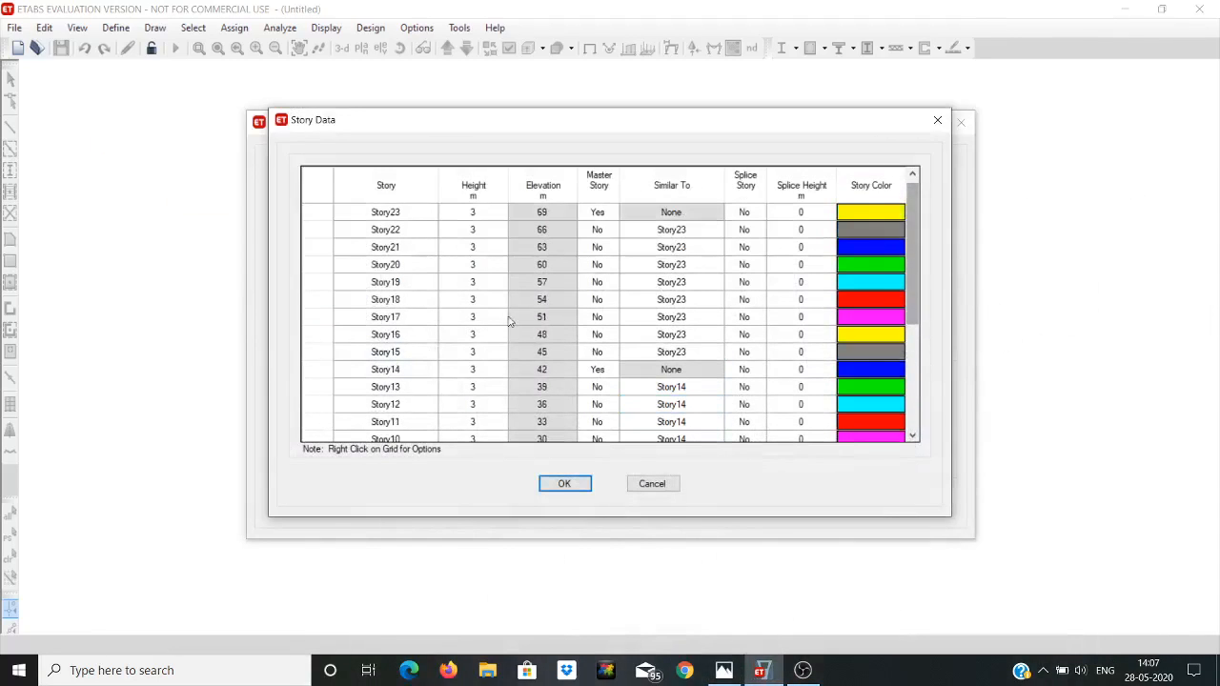
pyautogui.click(601, 284)
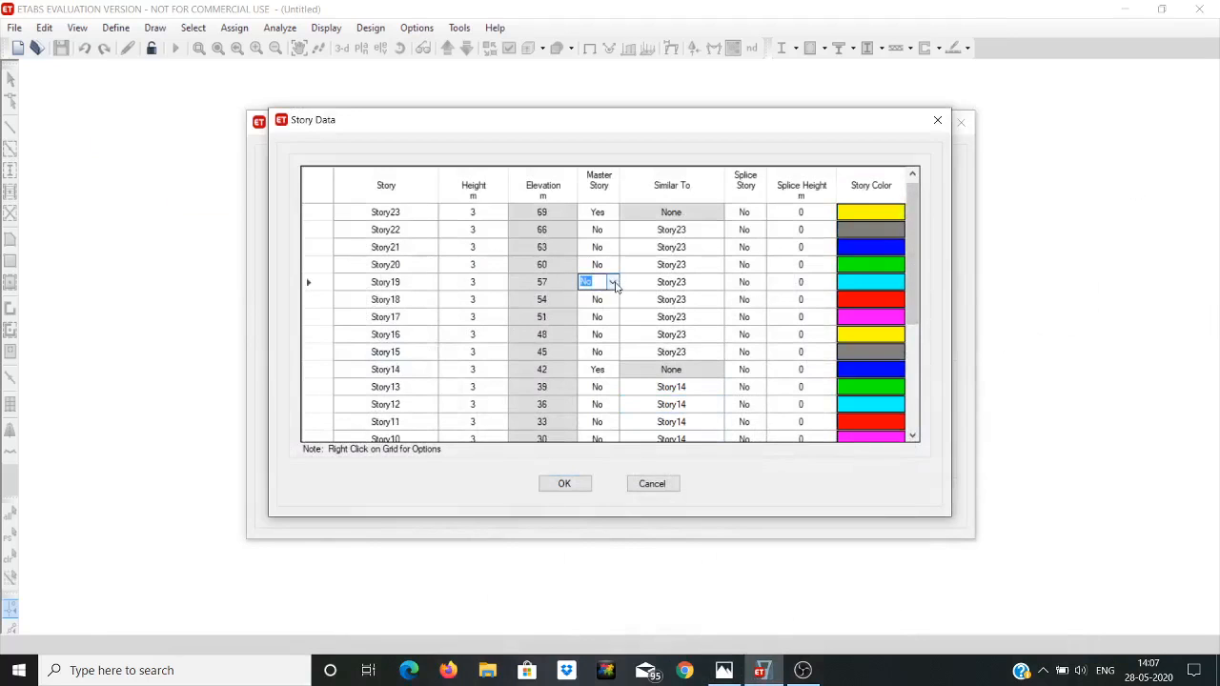
pyautogui.click(613, 283)
pyautogui.click(593, 300)
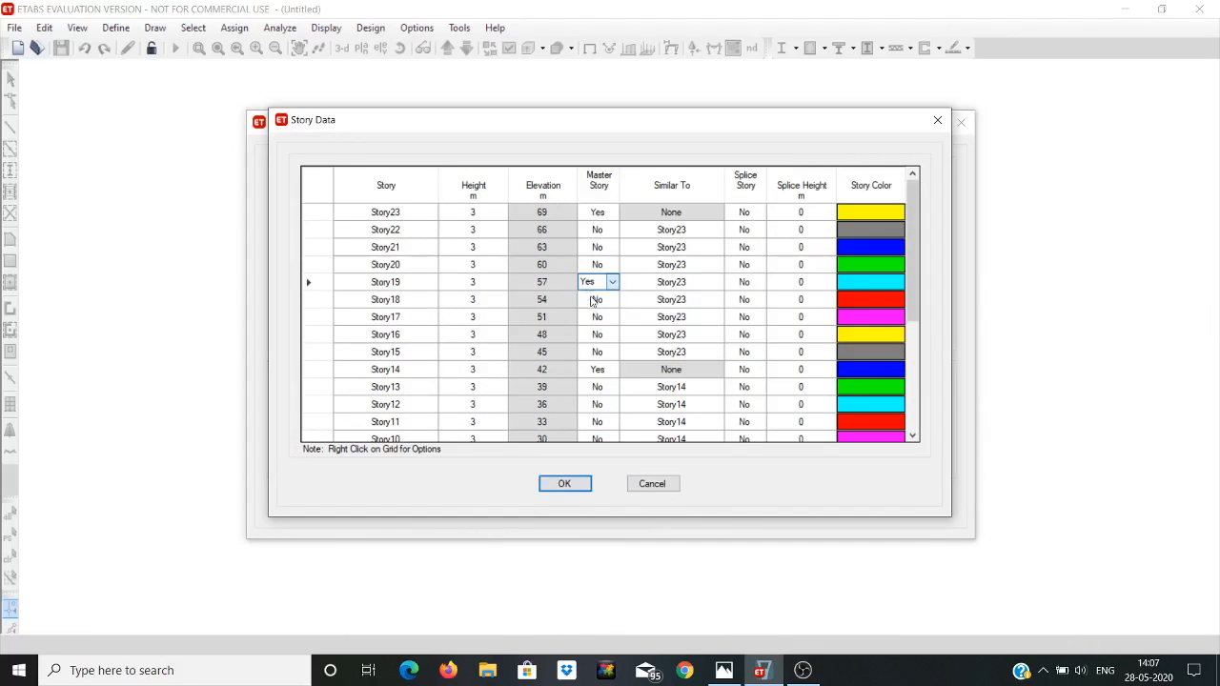
# Step: Set Story18 and Story17 as similar to Story19 in the story data
pyautogui.click(673, 301)
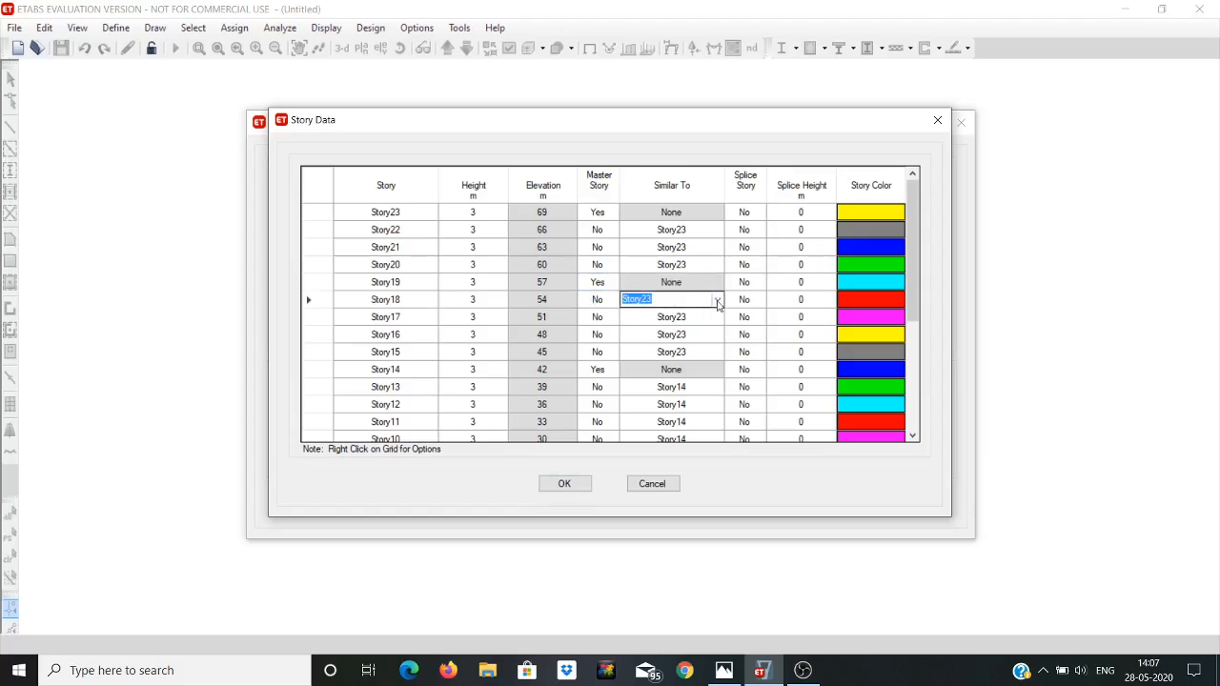
pyautogui.click(716, 300)
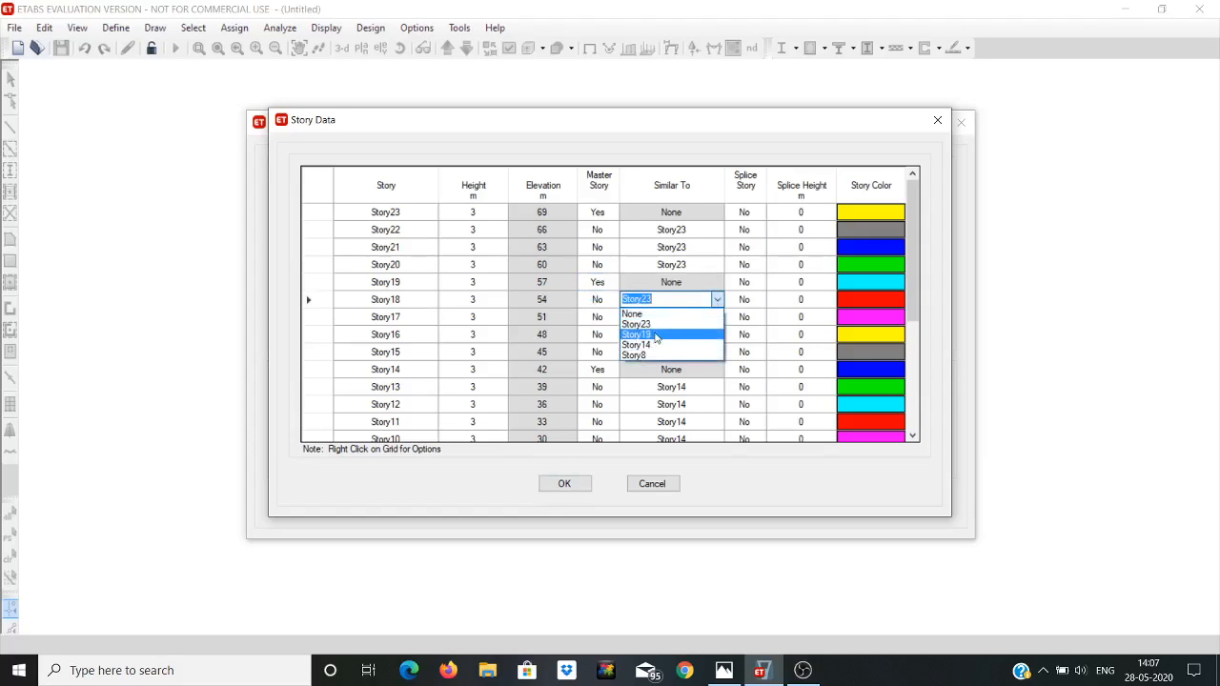
pyautogui.click(656, 335)
pyautogui.click(695, 322)
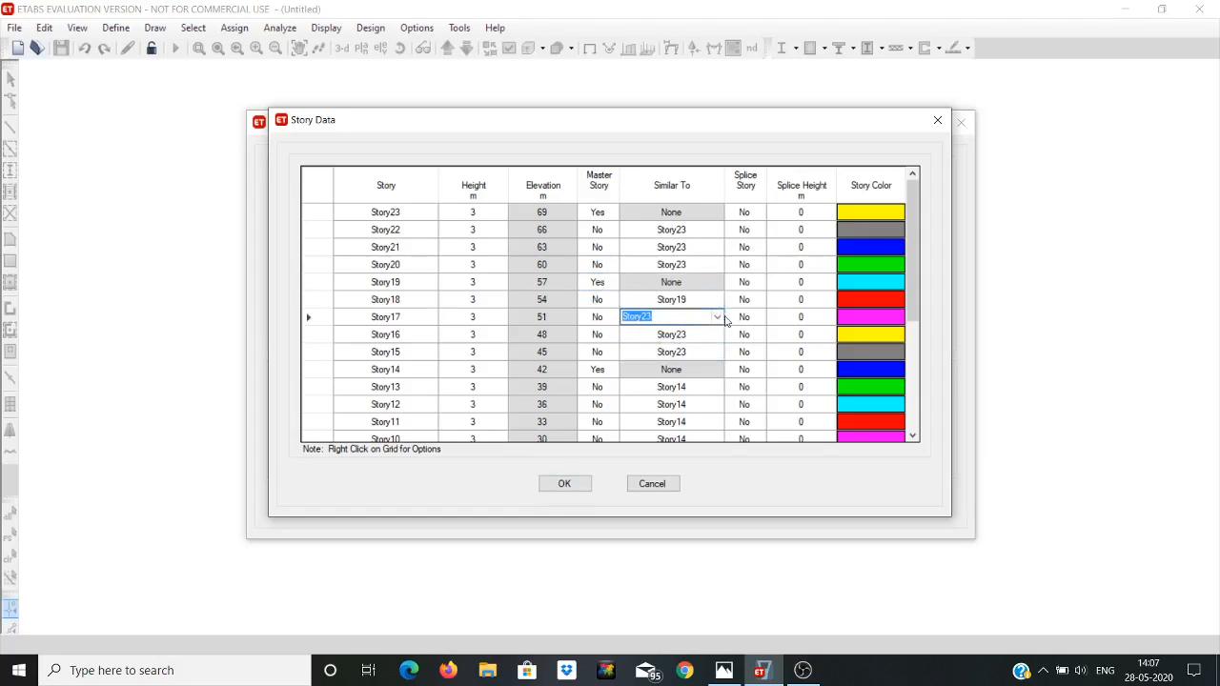
pyautogui.click(716, 316)
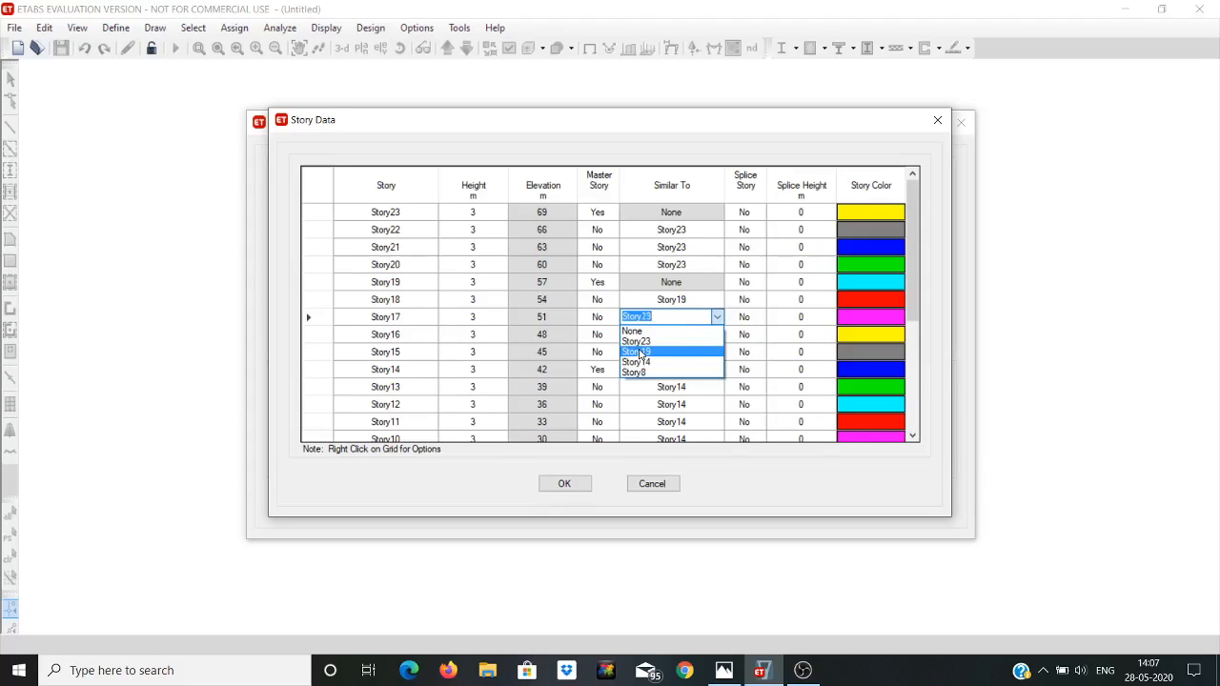
pyautogui.click(638, 354)
# Step: Set Story16 and Story15 as similar to Story19
pyautogui.click(696, 339)
pyautogui.click(717, 334)
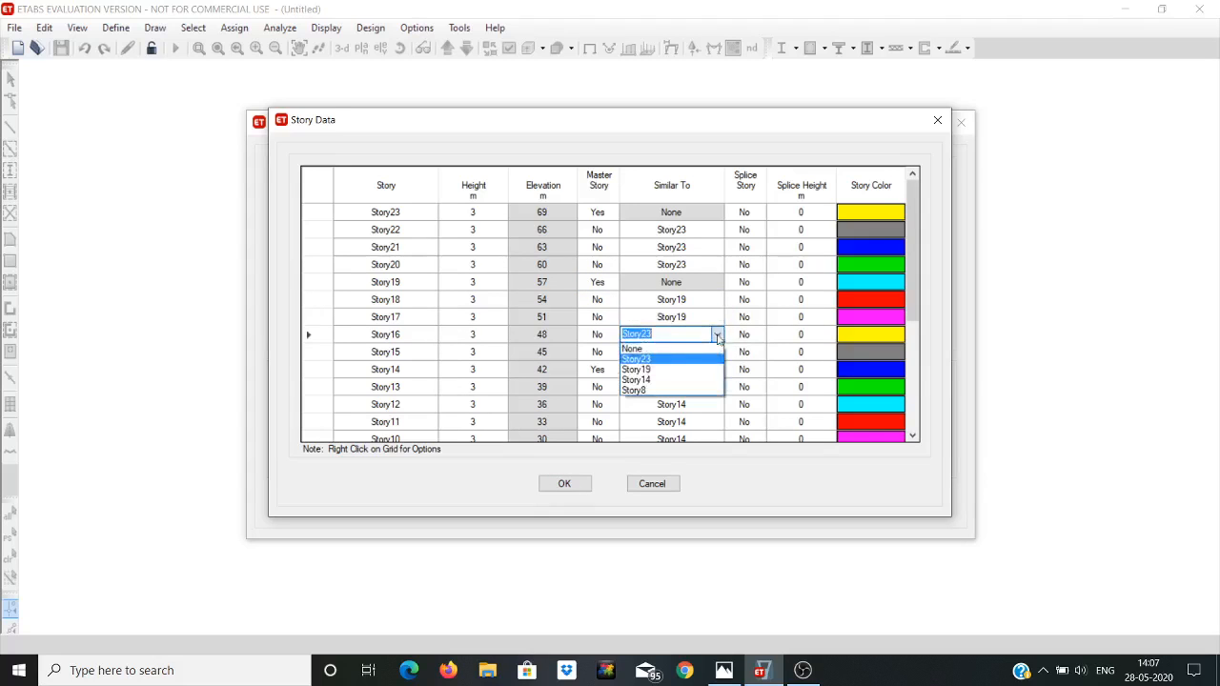
pyautogui.click(638, 370)
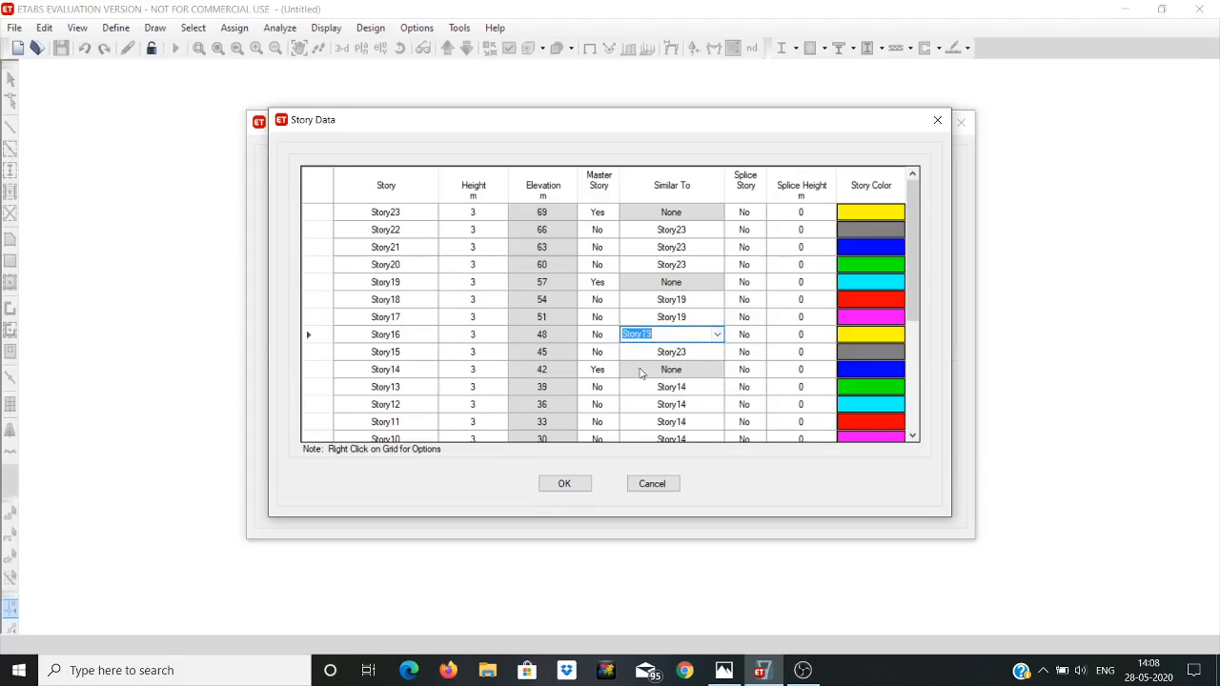
pyautogui.click(703, 353)
pyautogui.click(716, 351)
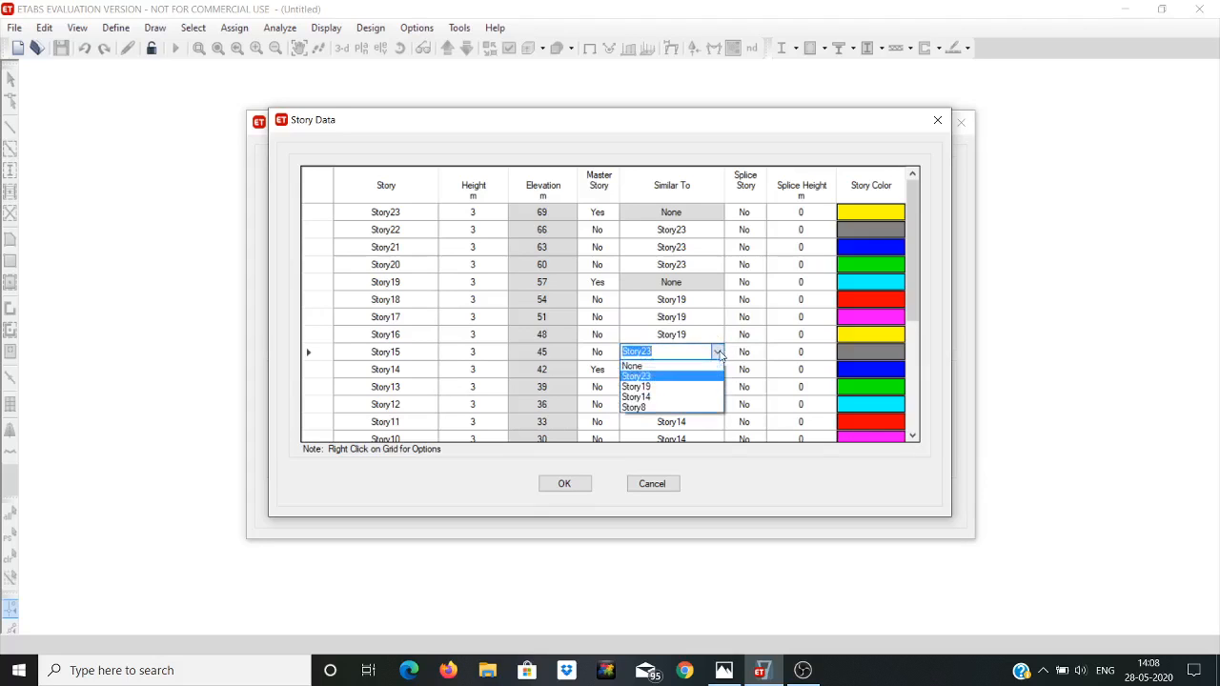
pyautogui.click(622, 390)
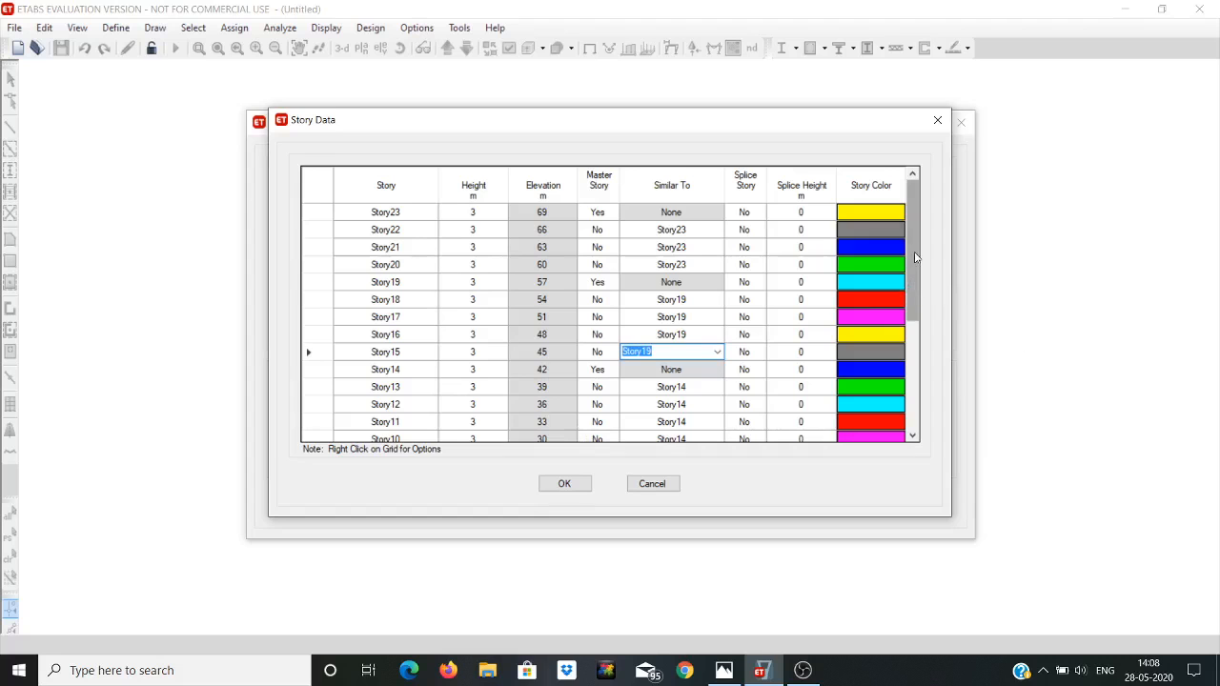
# Step: Check the story groups against the reference image, accept the story data and create the model with the Grid Only template
pyautogui.click(729, 674)
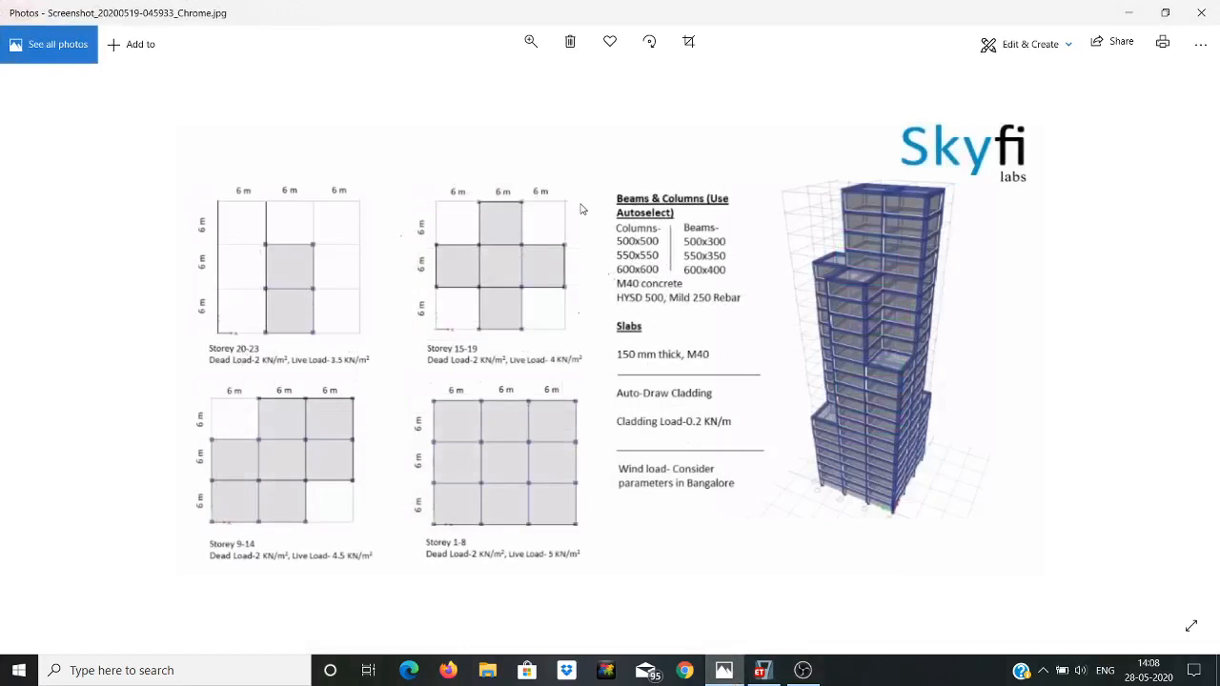
pyautogui.click(1130, 16)
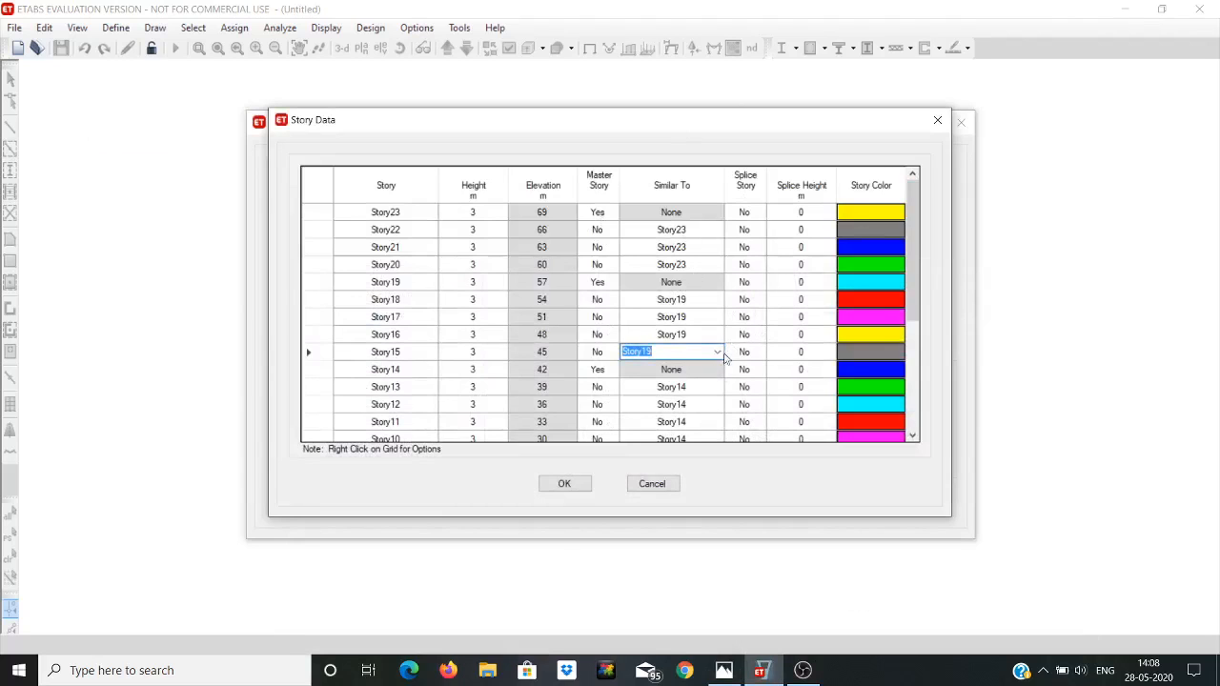
pyautogui.click(561, 484)
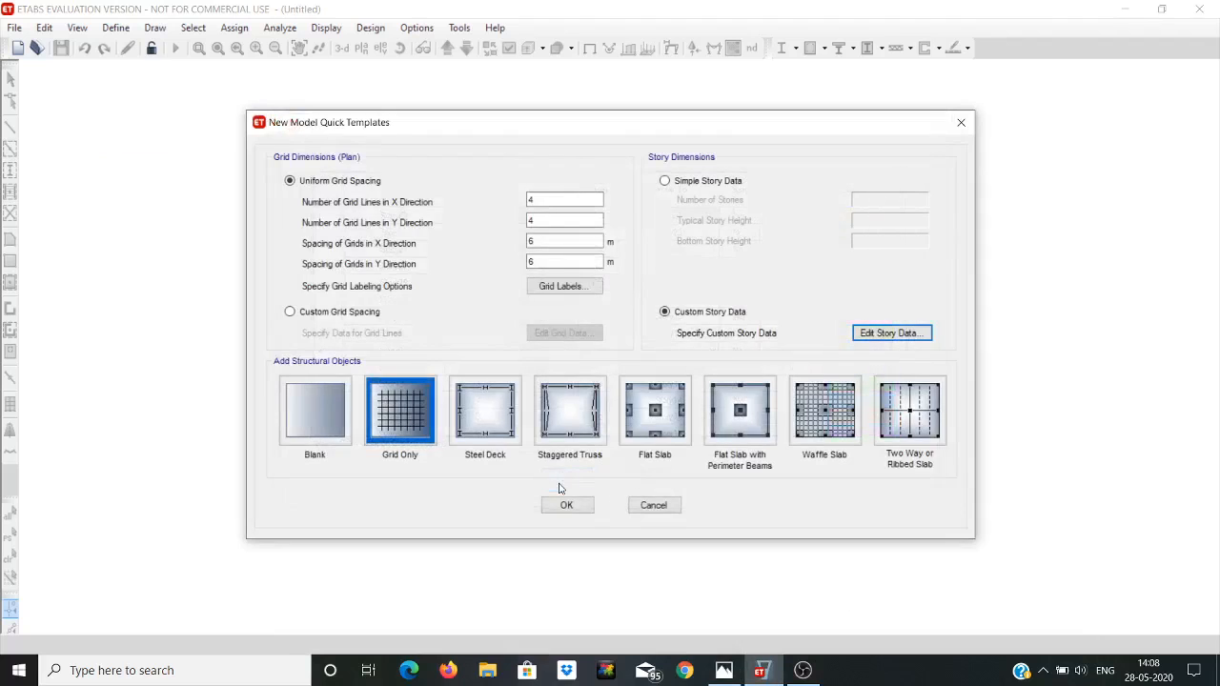
pyautogui.click(377, 406)
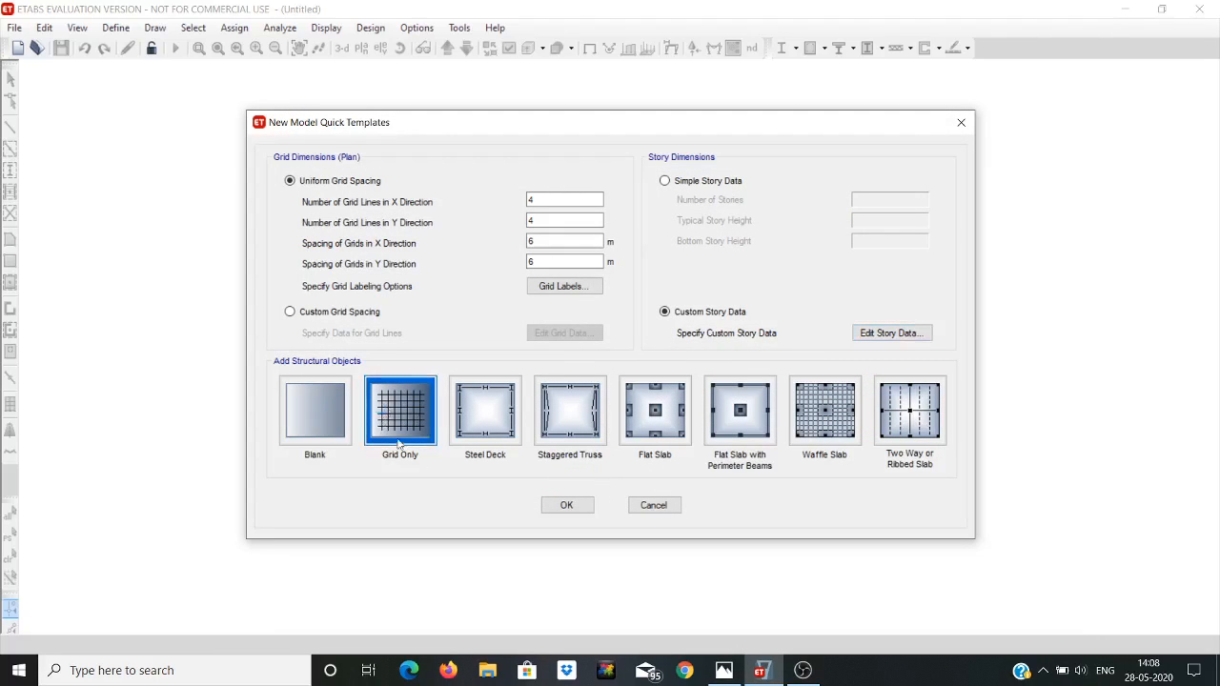
pyautogui.click(572, 507)
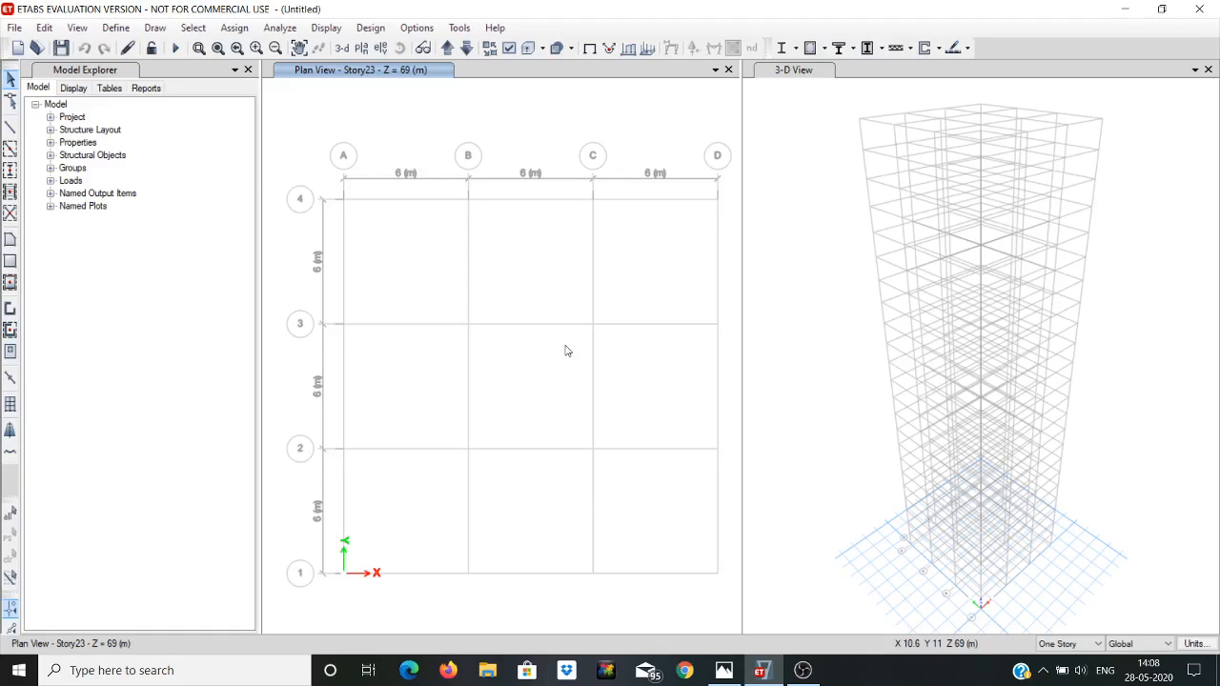
# Step: Start adding a new material property with the region India and the material type Concrete
pyautogui.click(112, 28)
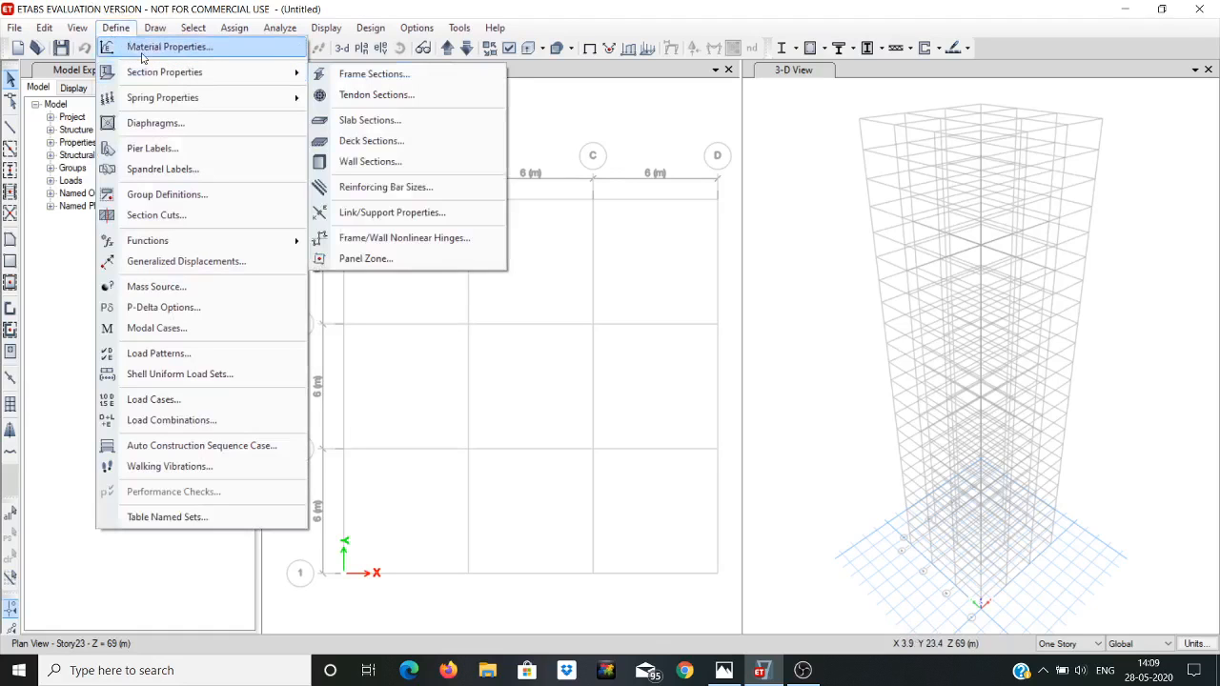
pyautogui.click(142, 56)
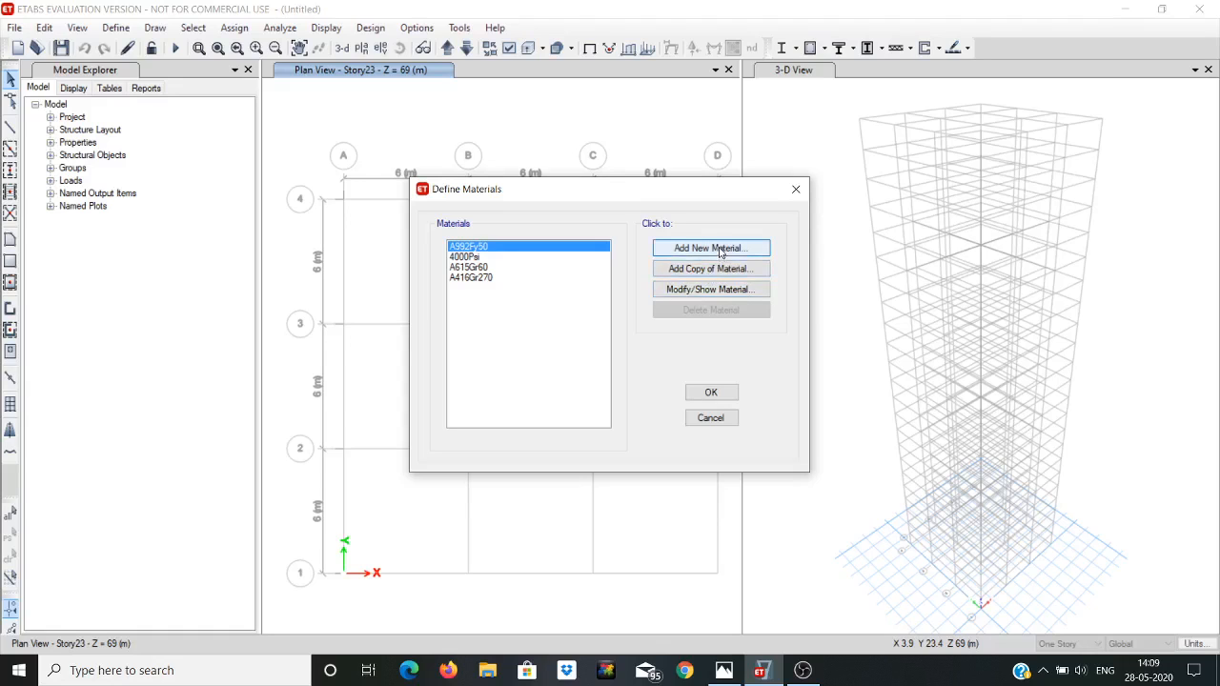
pyautogui.click(721, 251)
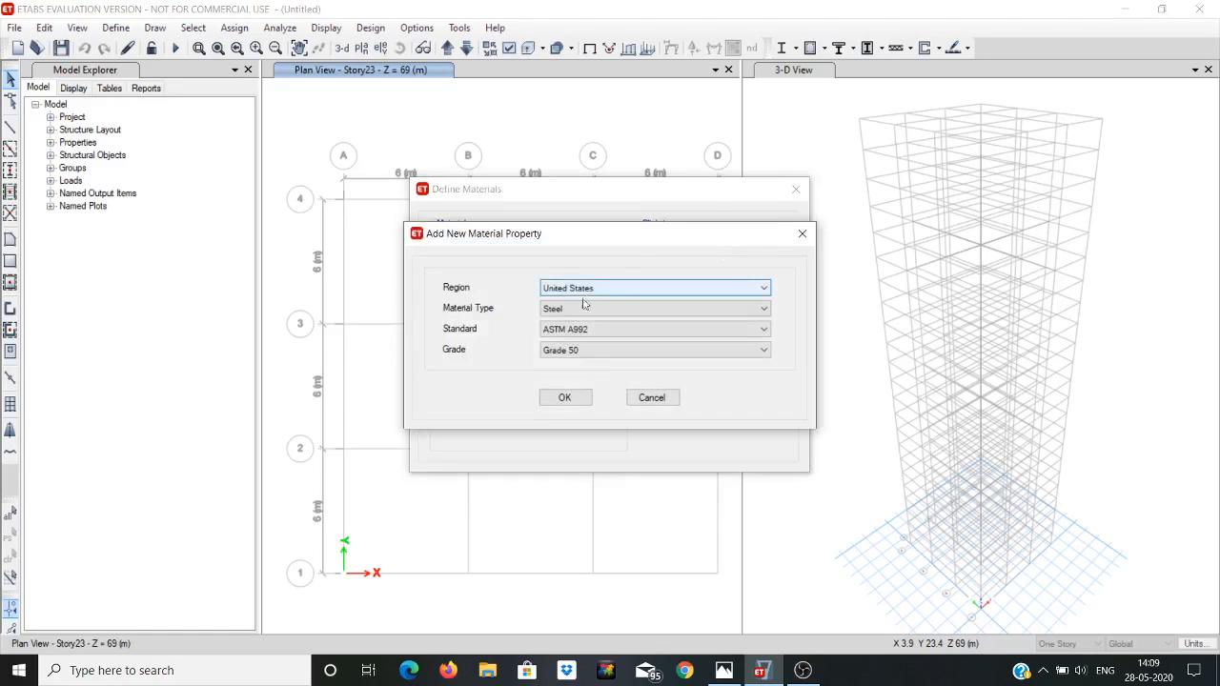
pyautogui.click(591, 288)
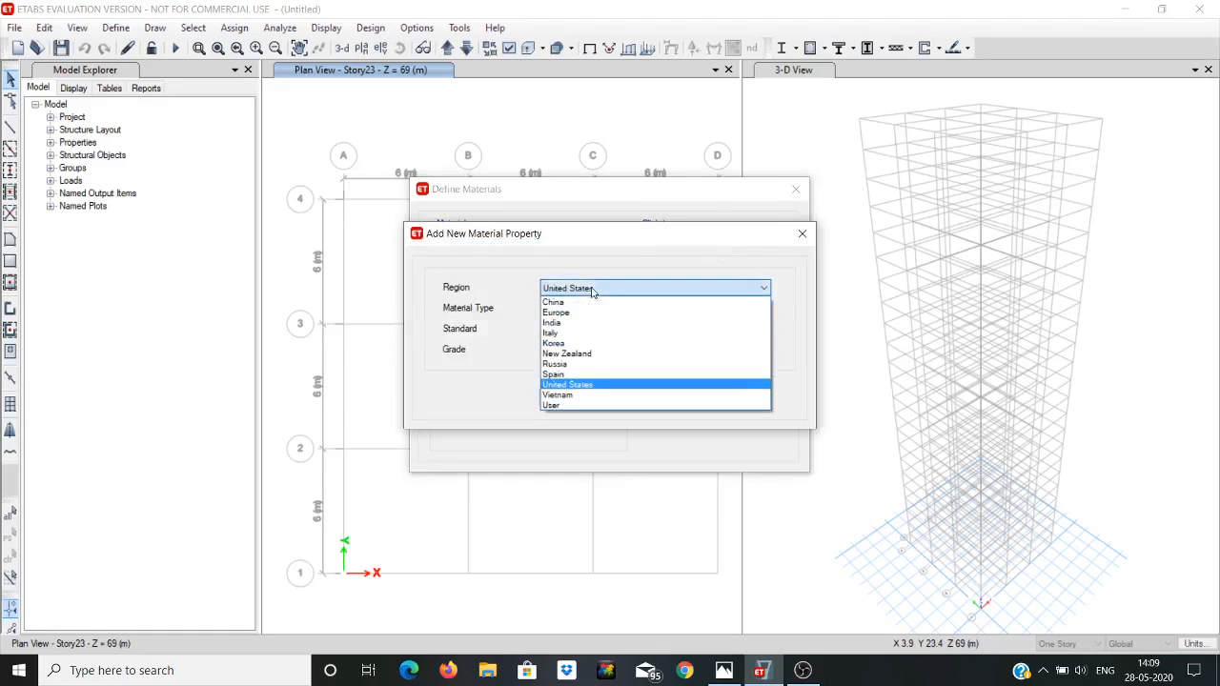
pyautogui.click(562, 326)
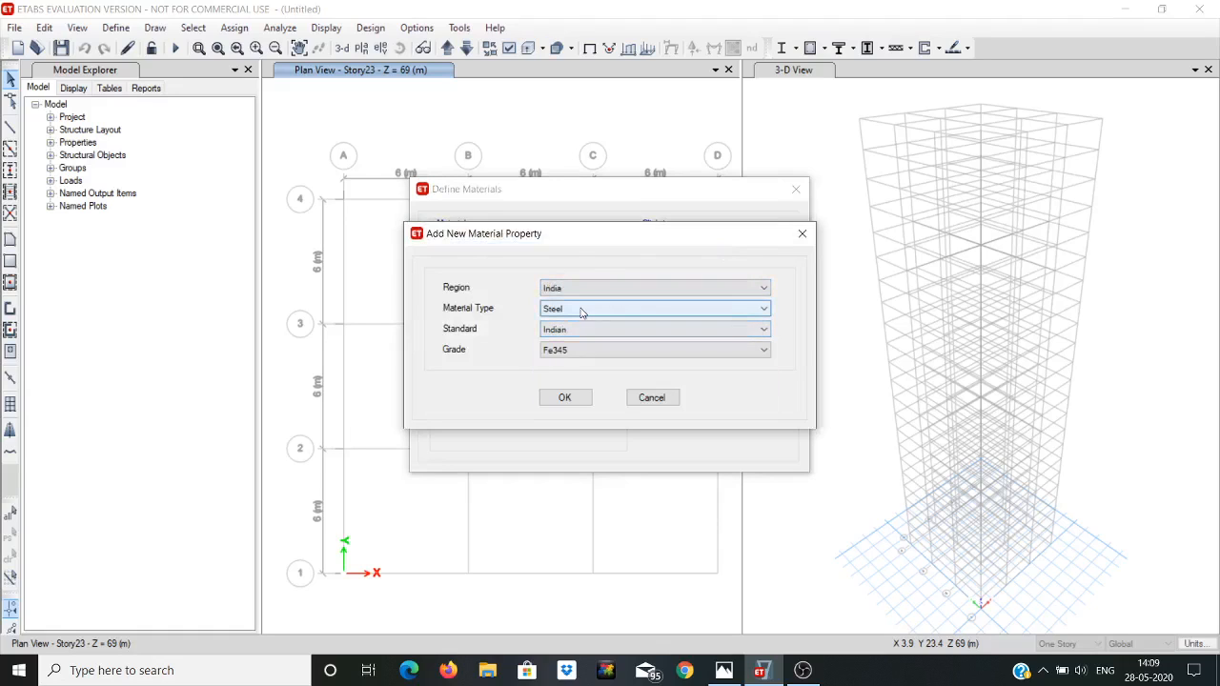
pyautogui.click(603, 311)
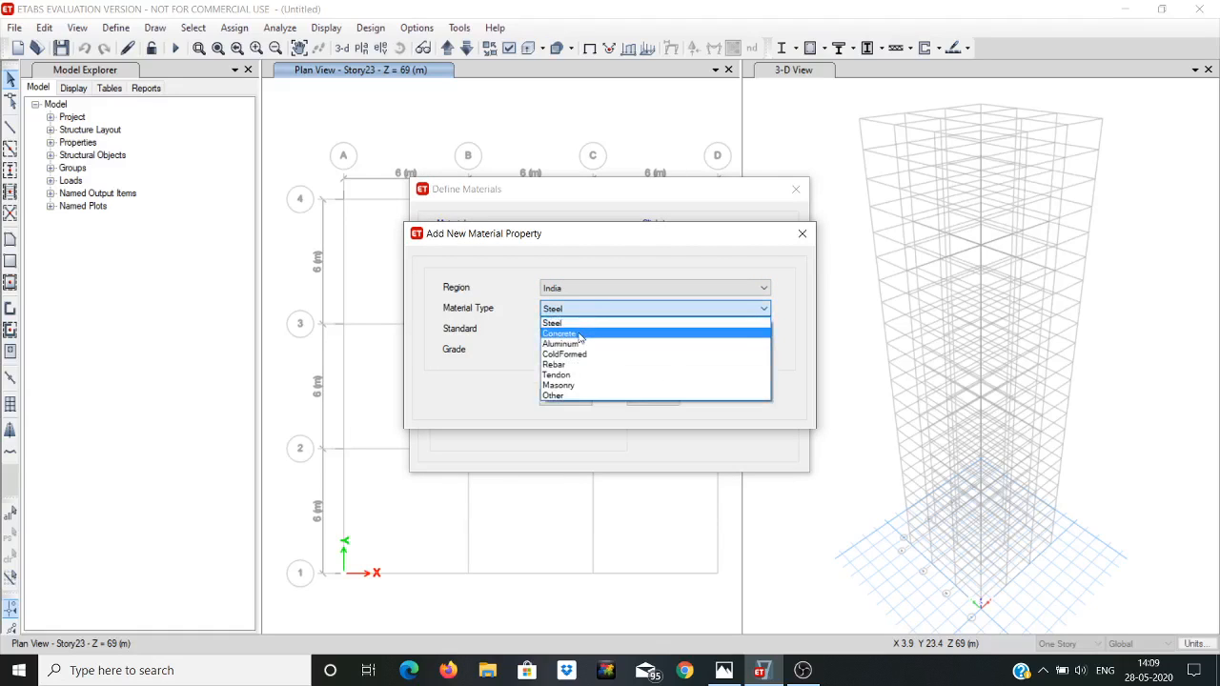
pyautogui.click(578, 335)
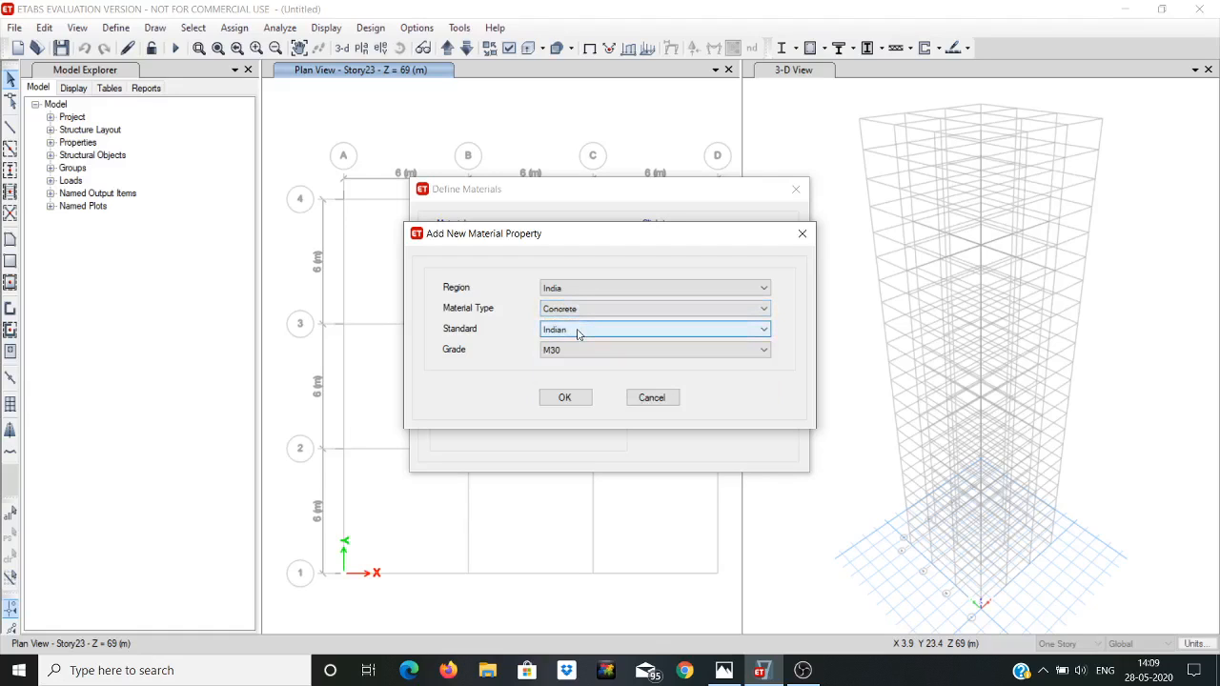
# Step: Set the concrete's standard to Indian and its grade to M40, and accept the material with its default property data
pyautogui.click(577, 334)
pyautogui.click(578, 331)
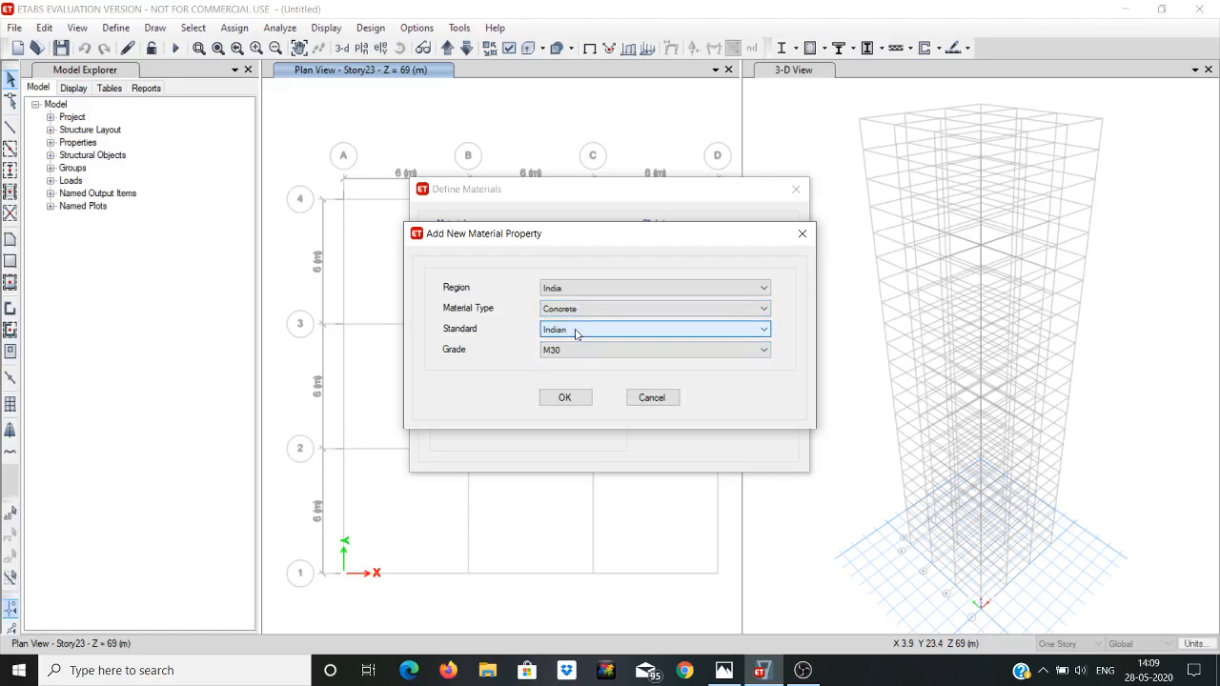
pyautogui.click(560, 351)
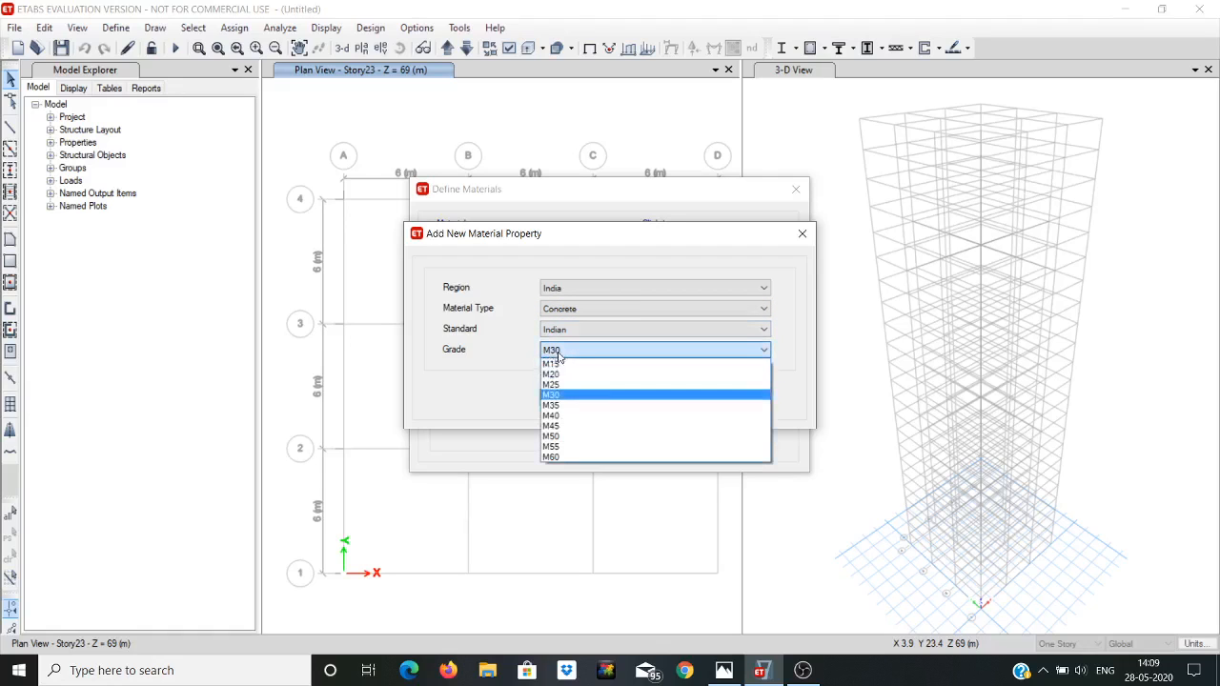
pyautogui.click(555, 415)
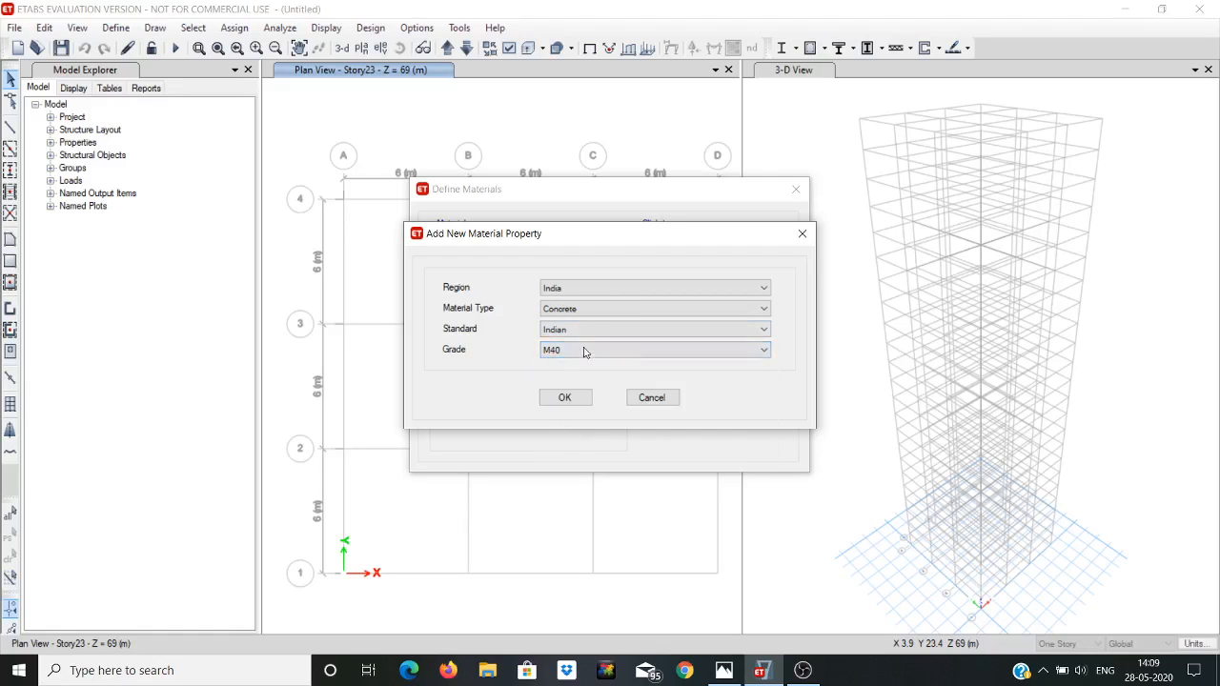
pyautogui.click(572, 399)
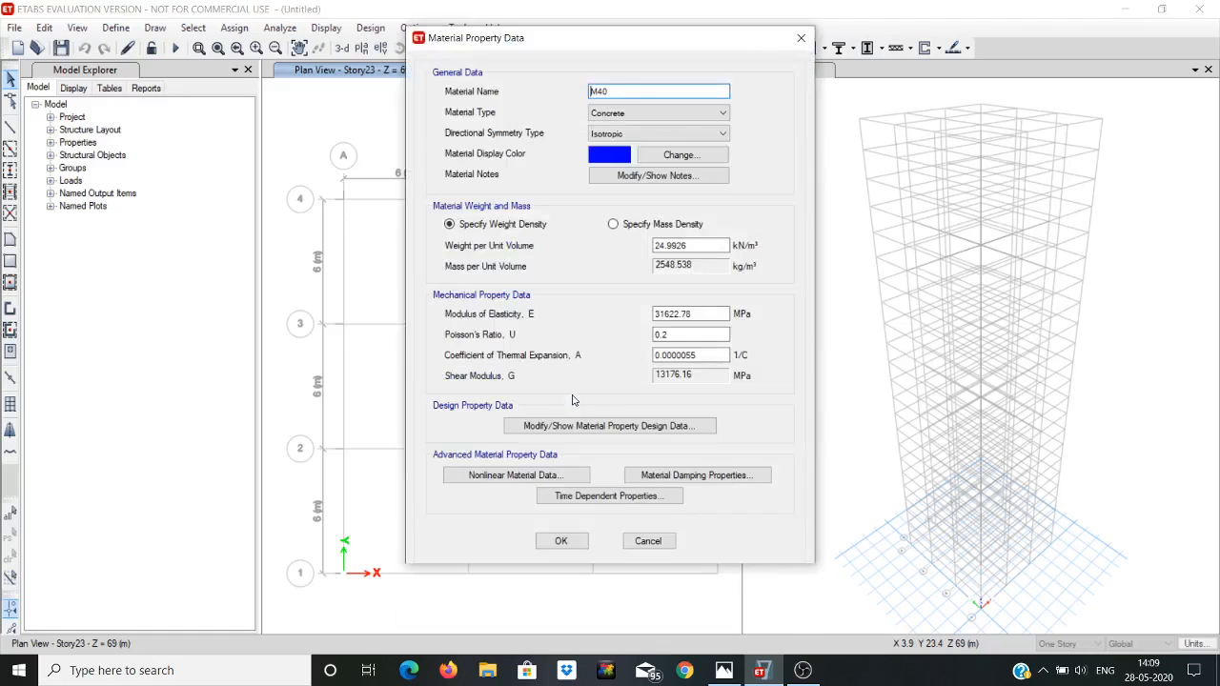
pyautogui.click(560, 541)
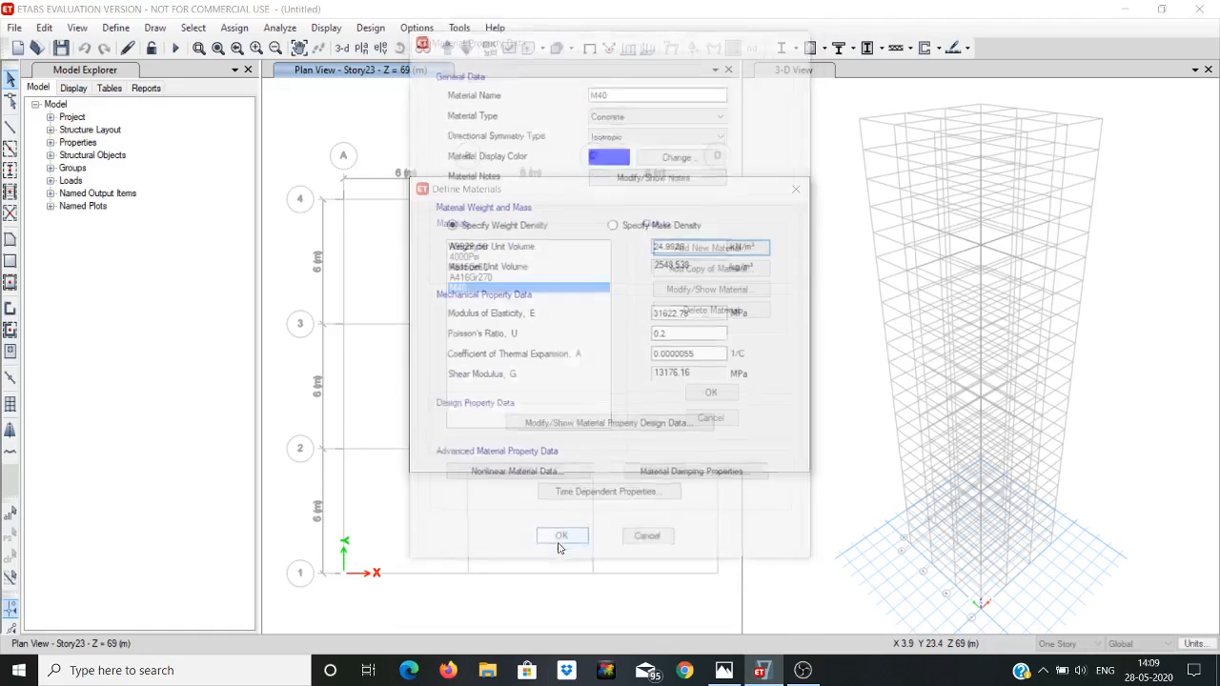
# Step: Add an Indian rebar material of HYSD Grade 500, checking the required grades in the reference image, and accept its default properties
pyautogui.click(700, 249)
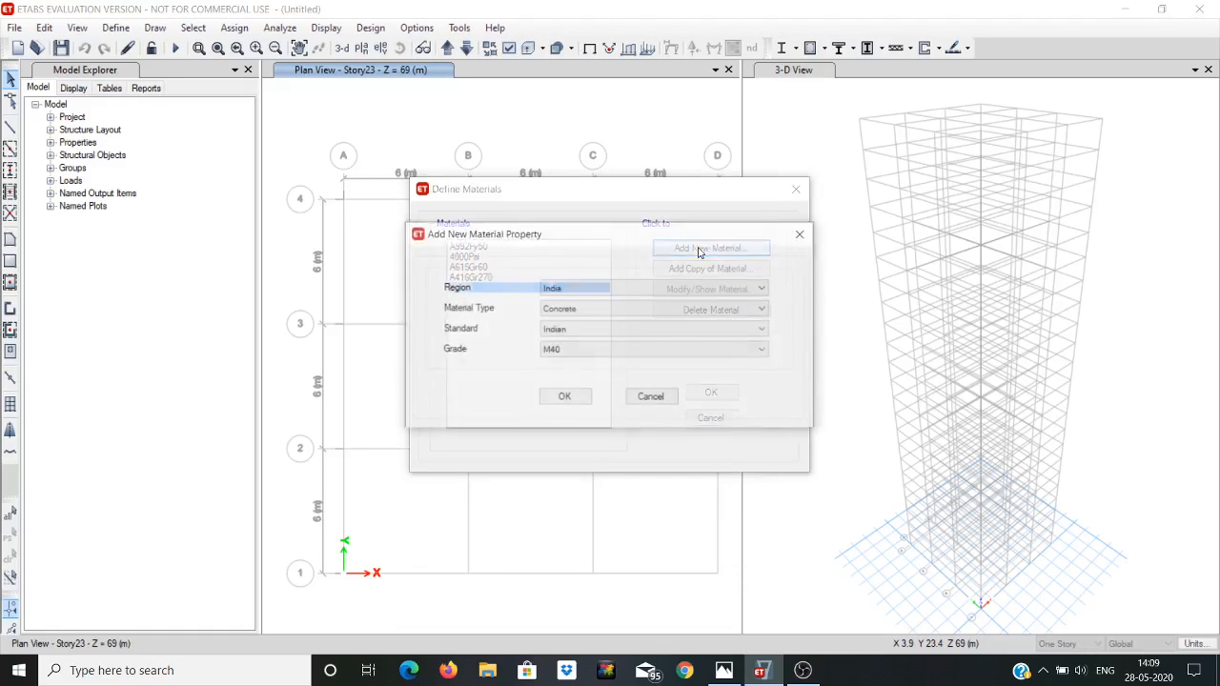
pyautogui.click(586, 313)
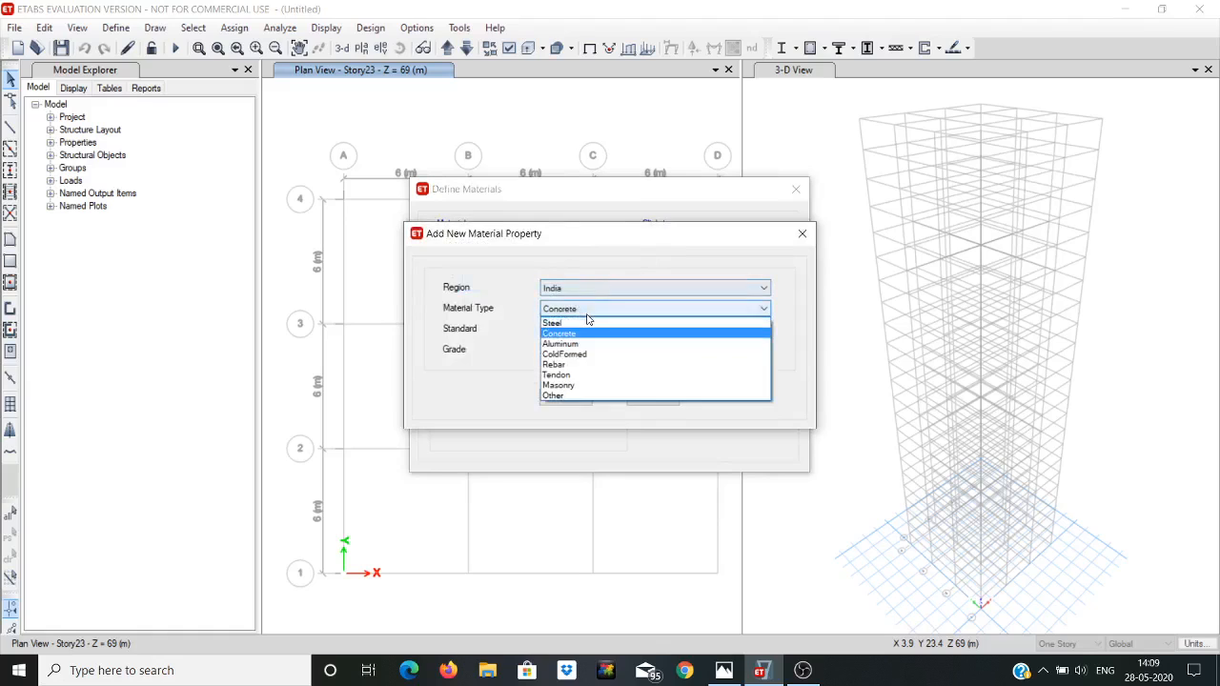
pyautogui.click(562, 365)
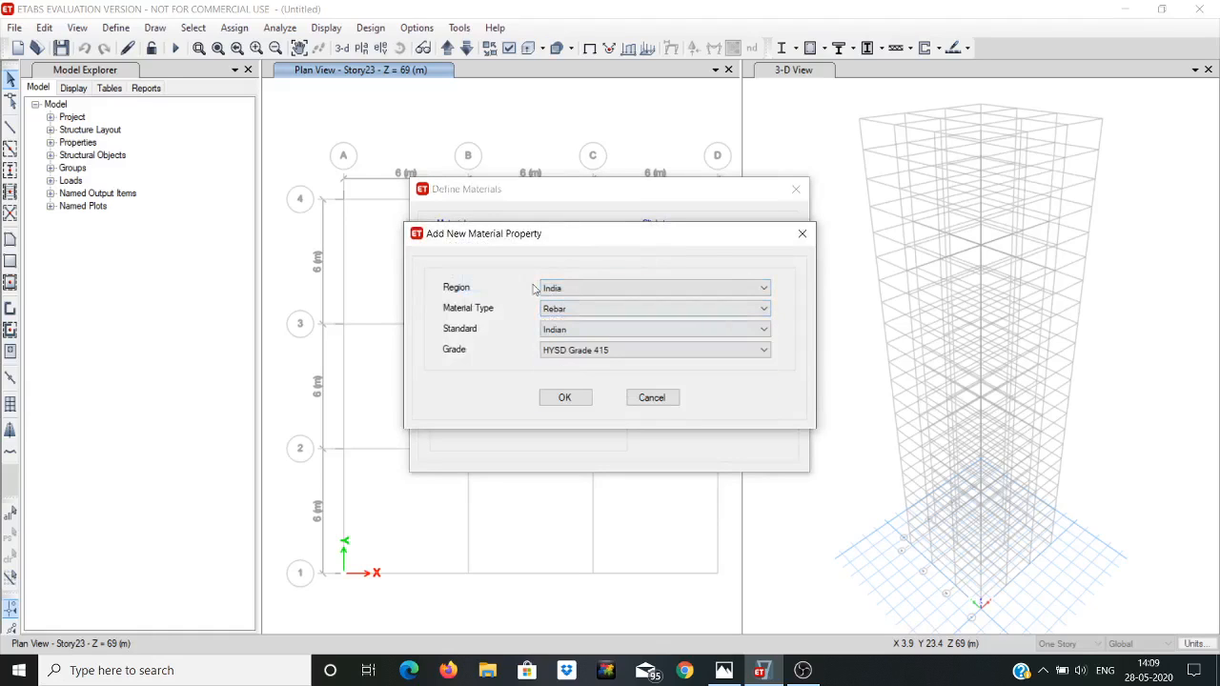
pyautogui.click(584, 352)
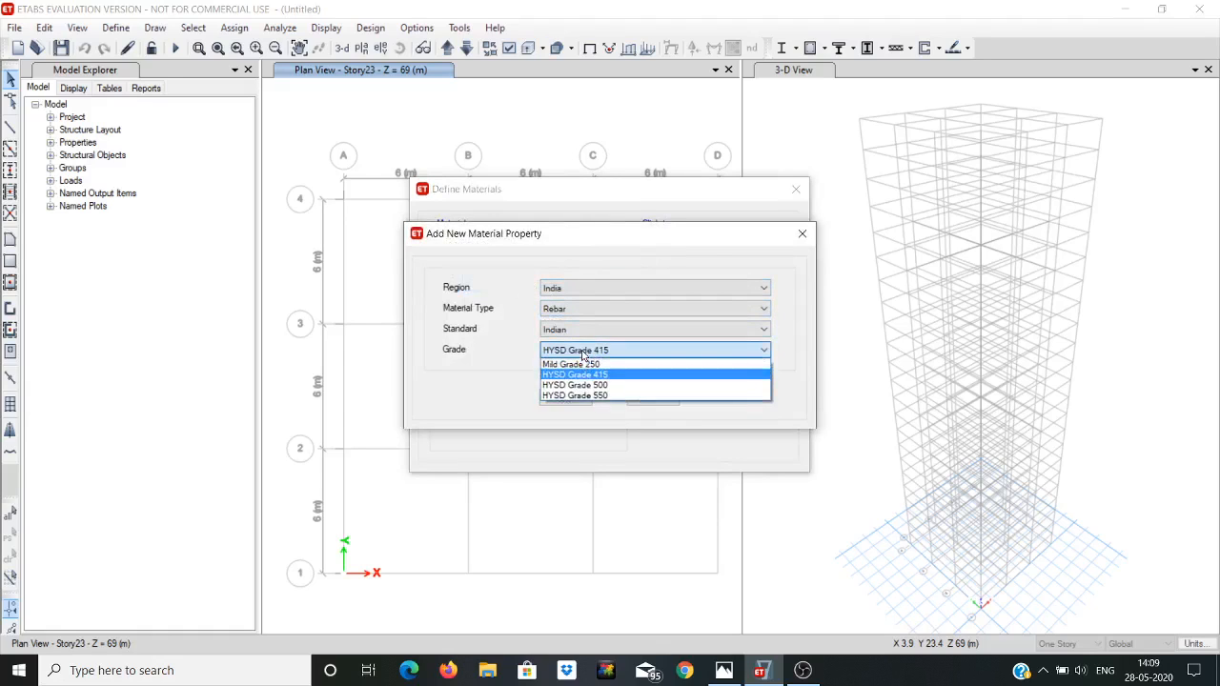
pyautogui.click(583, 352)
pyautogui.click(583, 351)
pyautogui.click(570, 389)
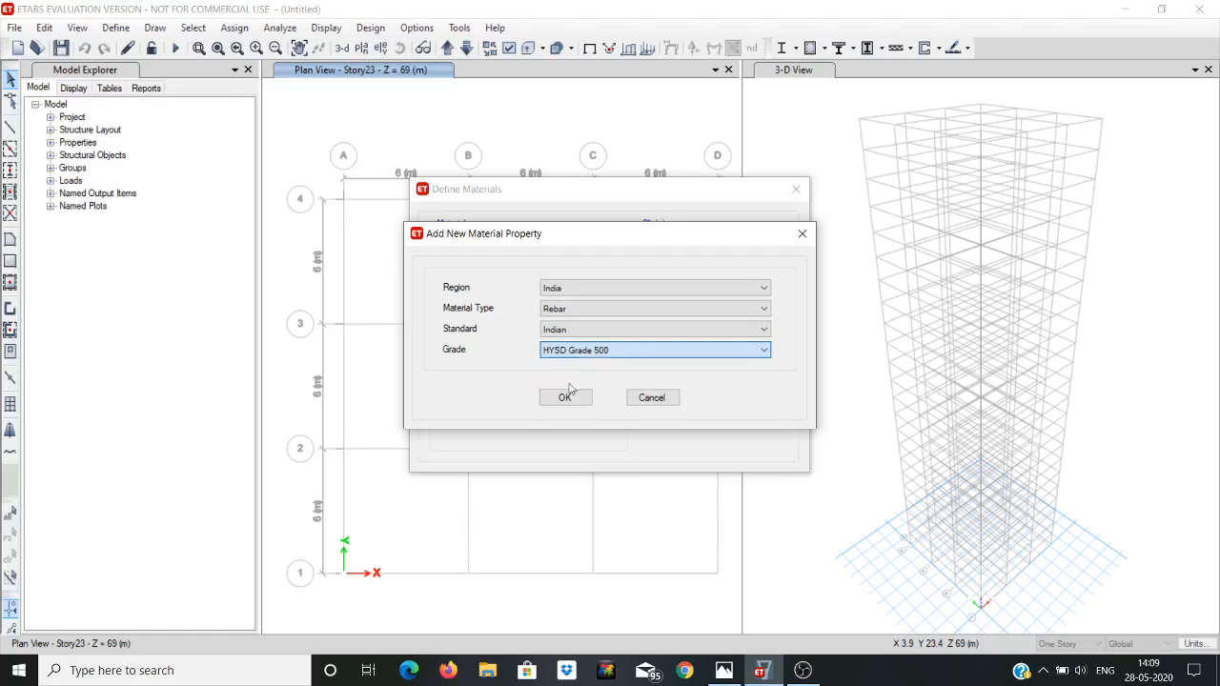
pyautogui.click(724, 672)
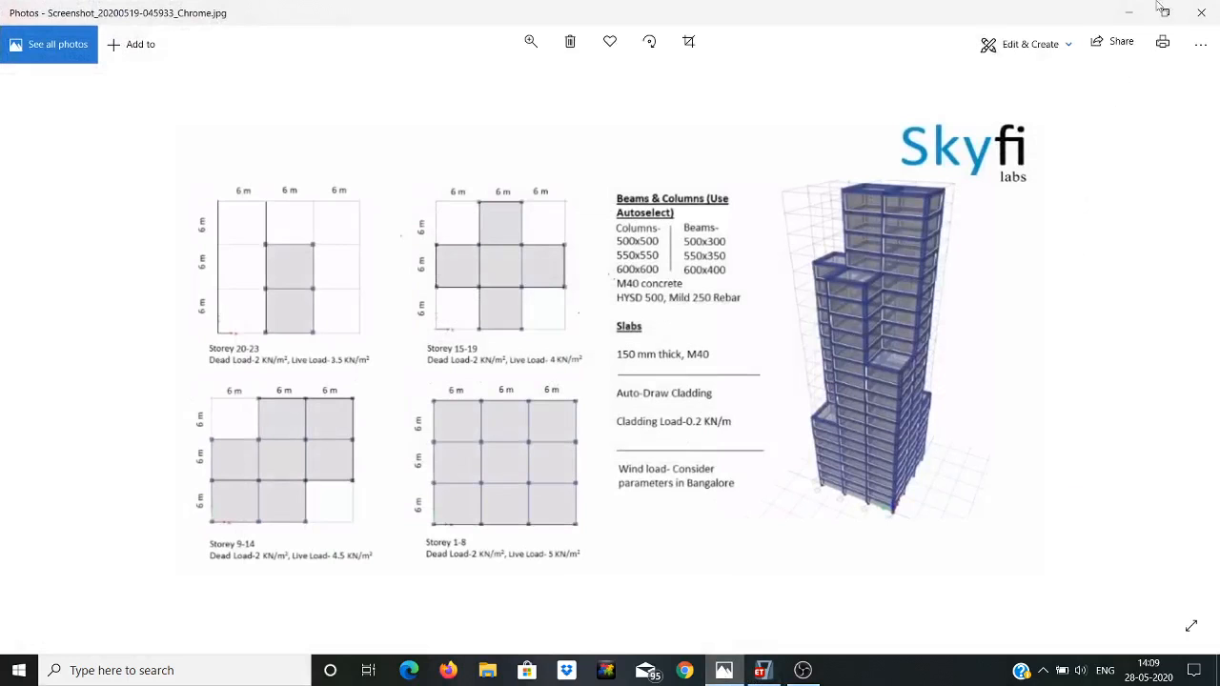
pyautogui.click(1129, 12)
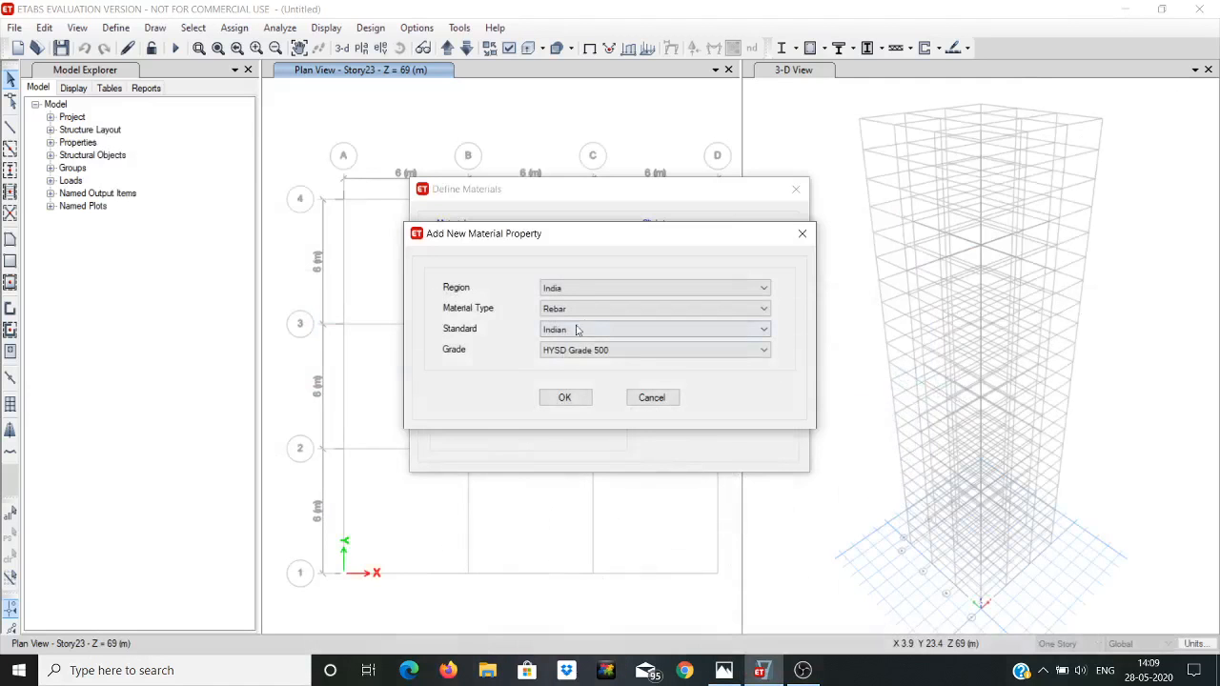
pyautogui.click(565, 398)
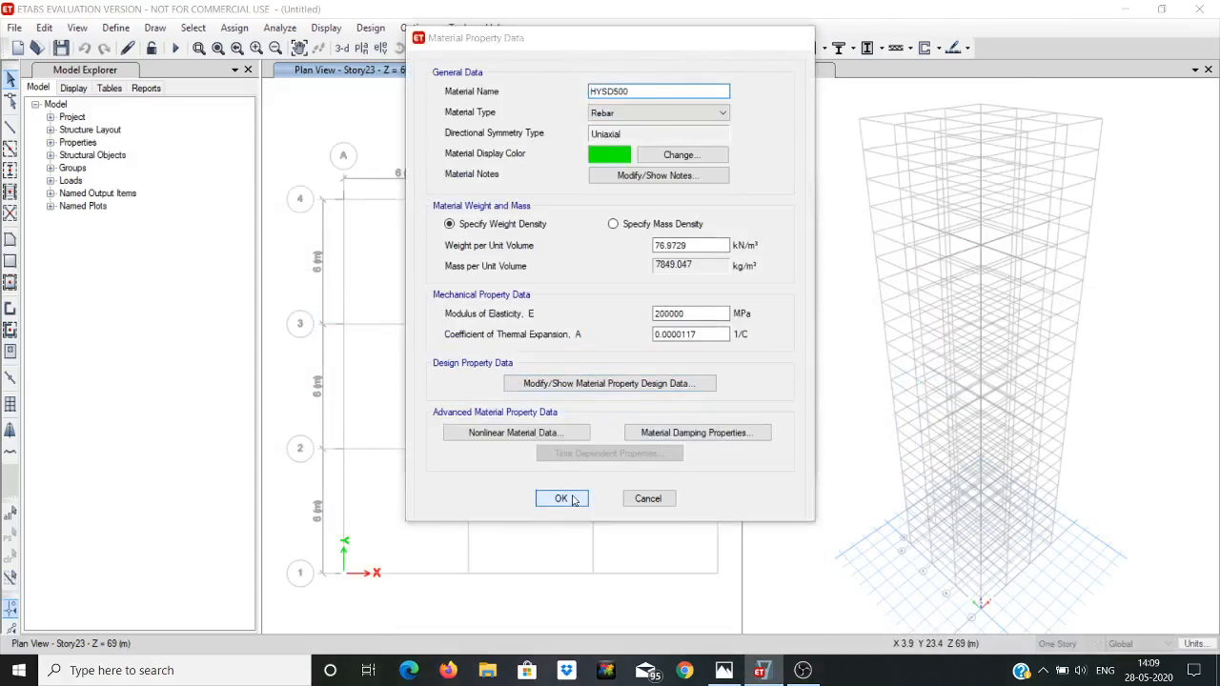
pyautogui.click(564, 499)
# Step: Add an Indian rebar material of Mild Grade 250 with default properties and accept the material definitions
pyautogui.click(711, 248)
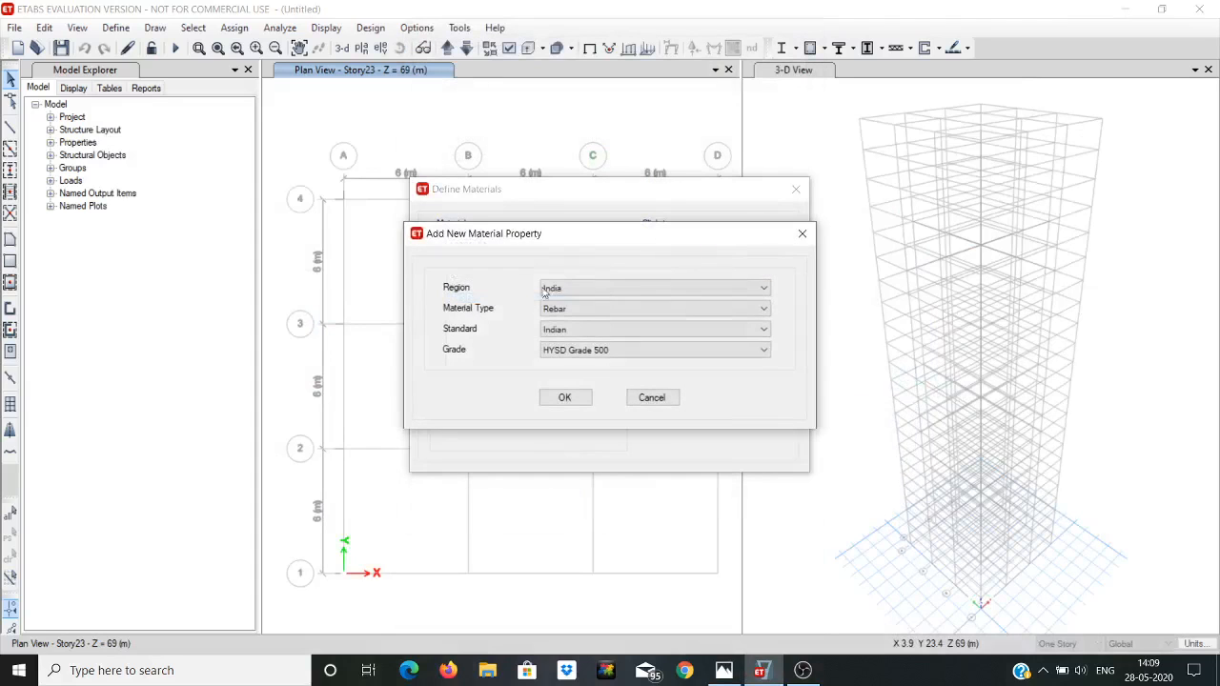
pyautogui.click(602, 349)
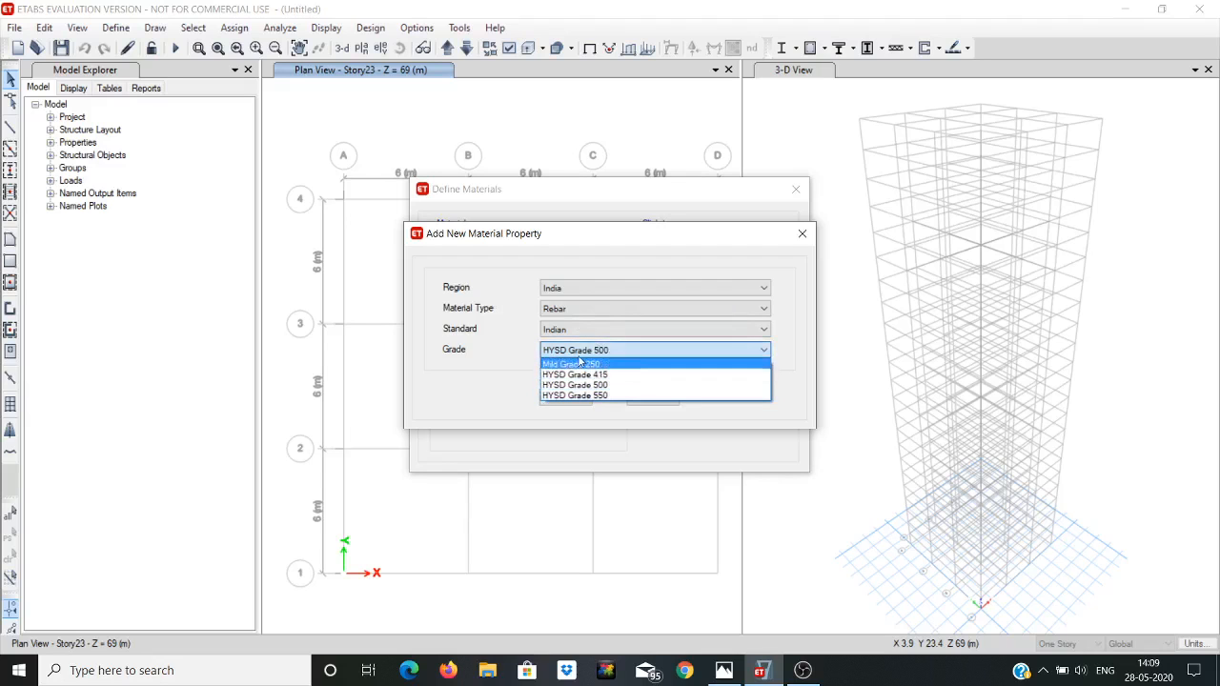
pyautogui.click(581, 365)
pyautogui.click(564, 398)
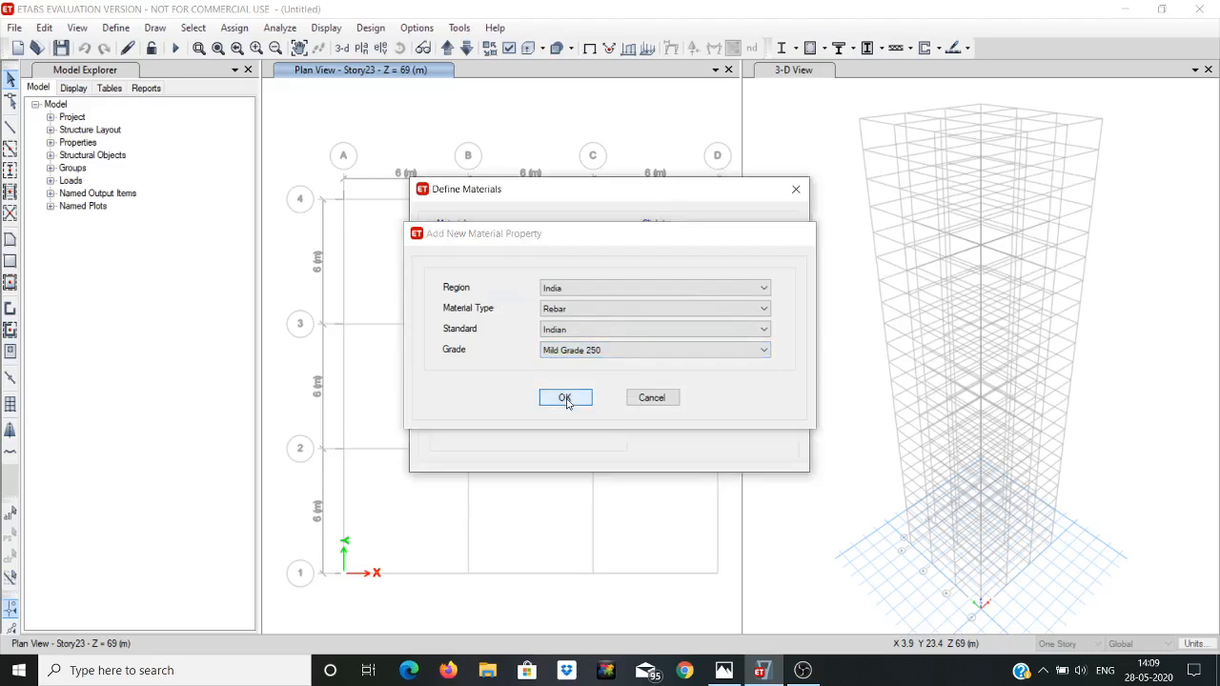
pyautogui.click(571, 498)
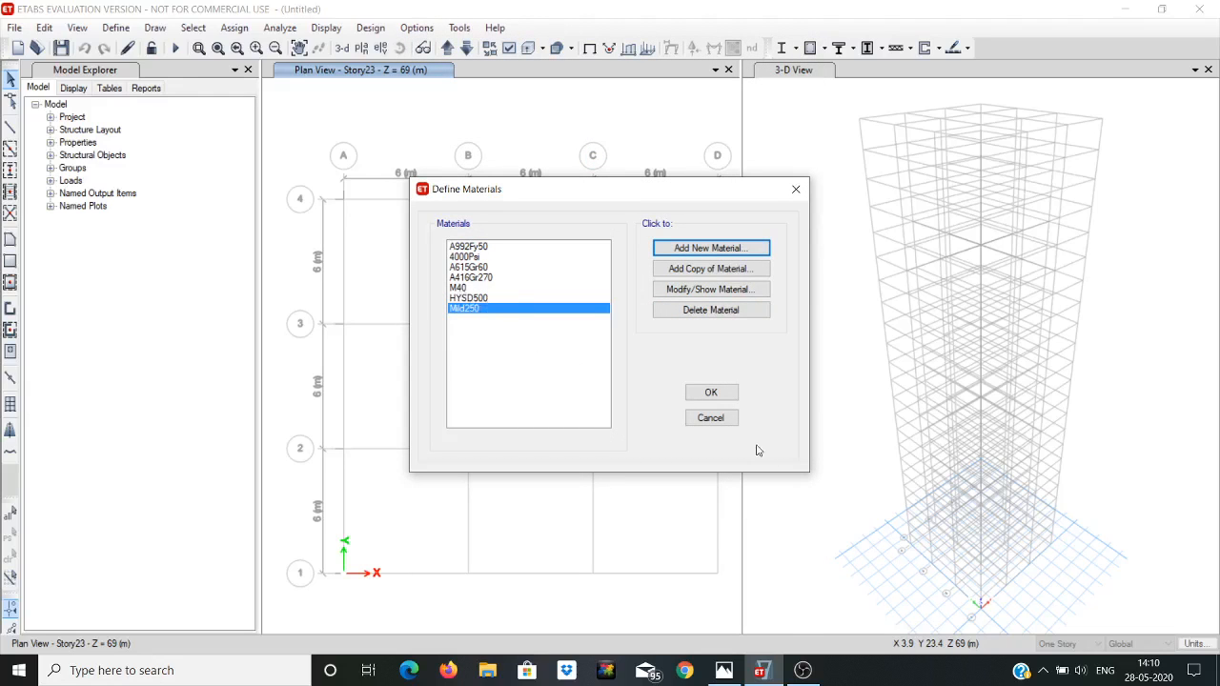
pyautogui.click(711, 392)
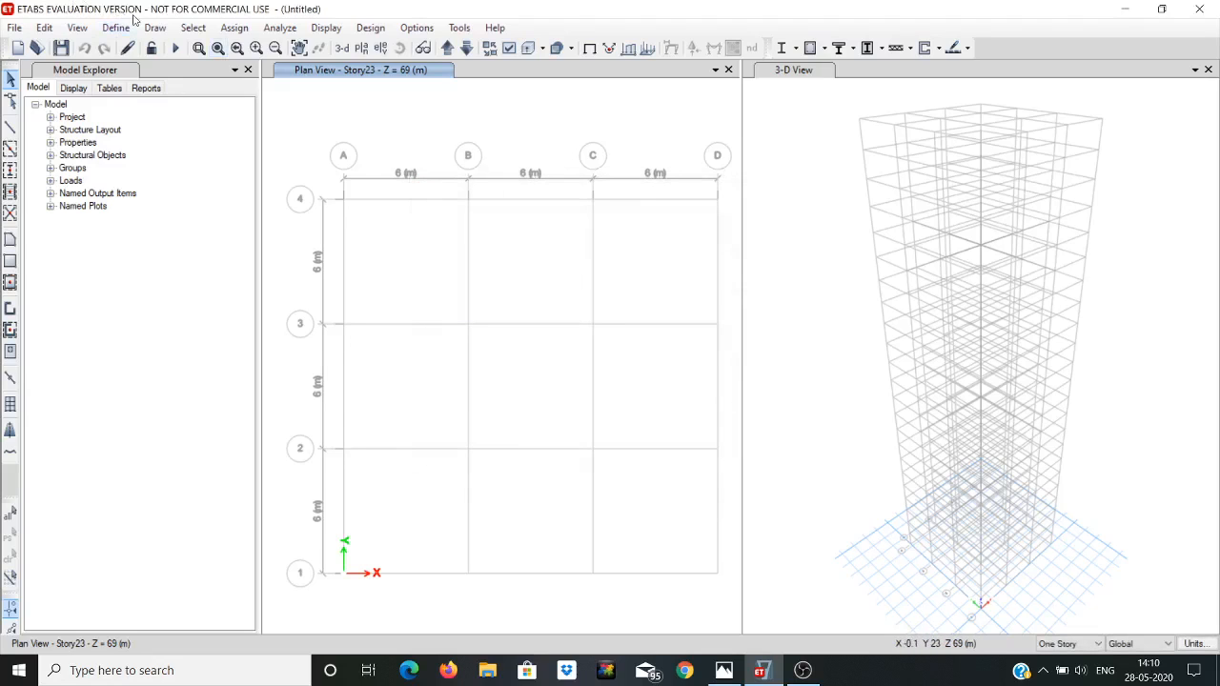
# Step: Start a new concrete rectangular frame section named "Col 500x500" and check the column sizes in the reference image
pyautogui.click(118, 28)
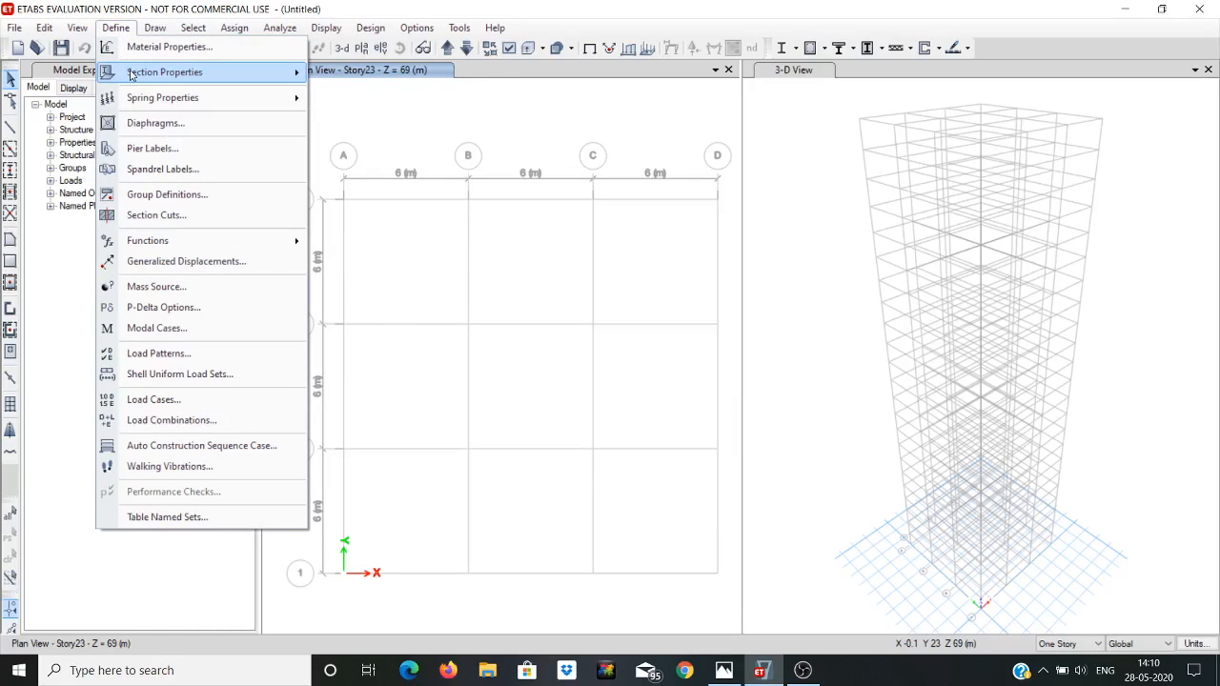
pyautogui.moveTo(132, 75)
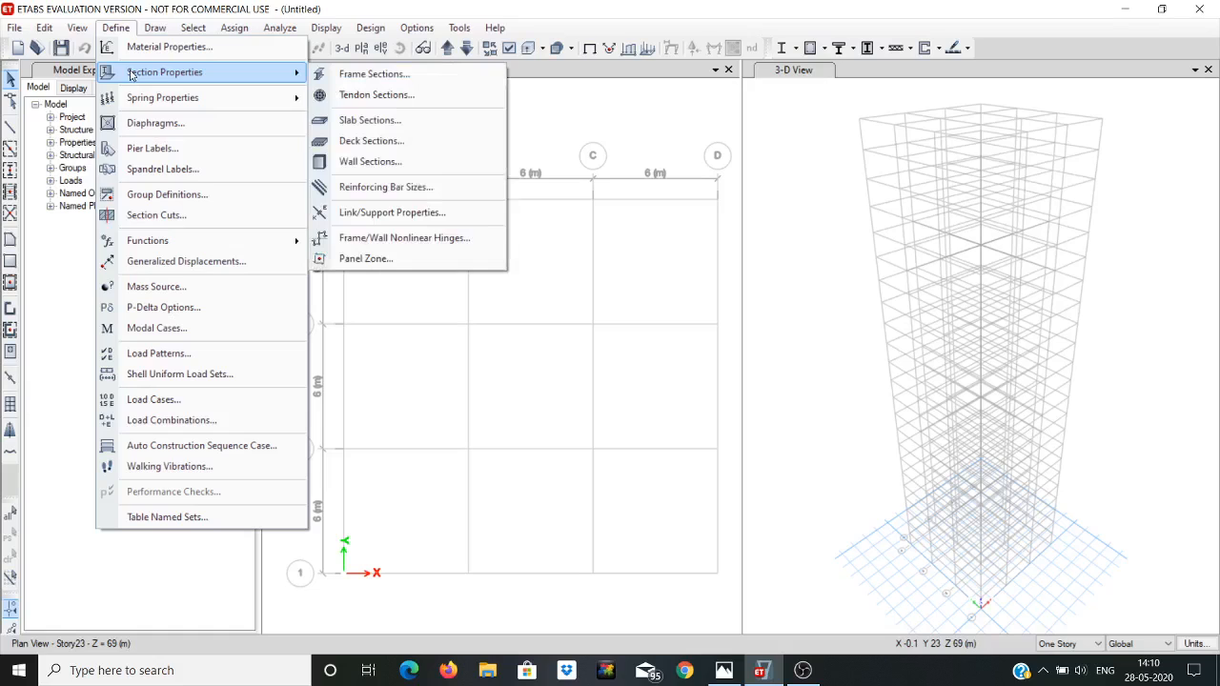
pyautogui.click(362, 76)
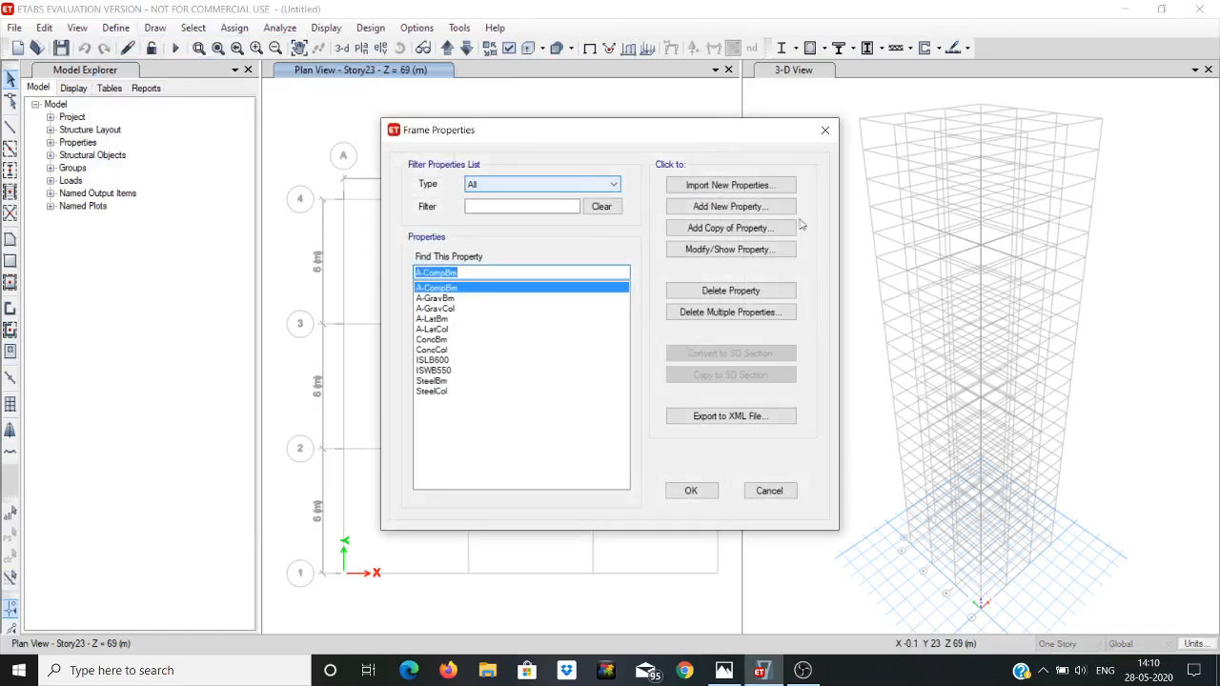
pyautogui.click(717, 207)
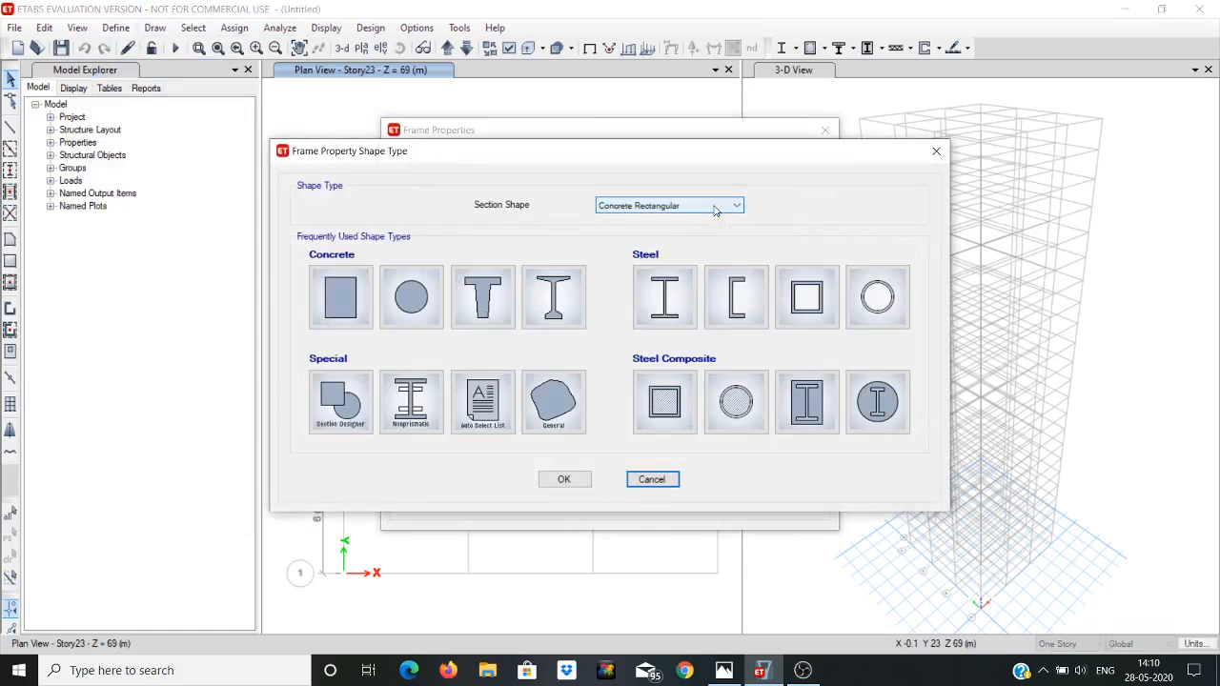
pyautogui.click(344, 284)
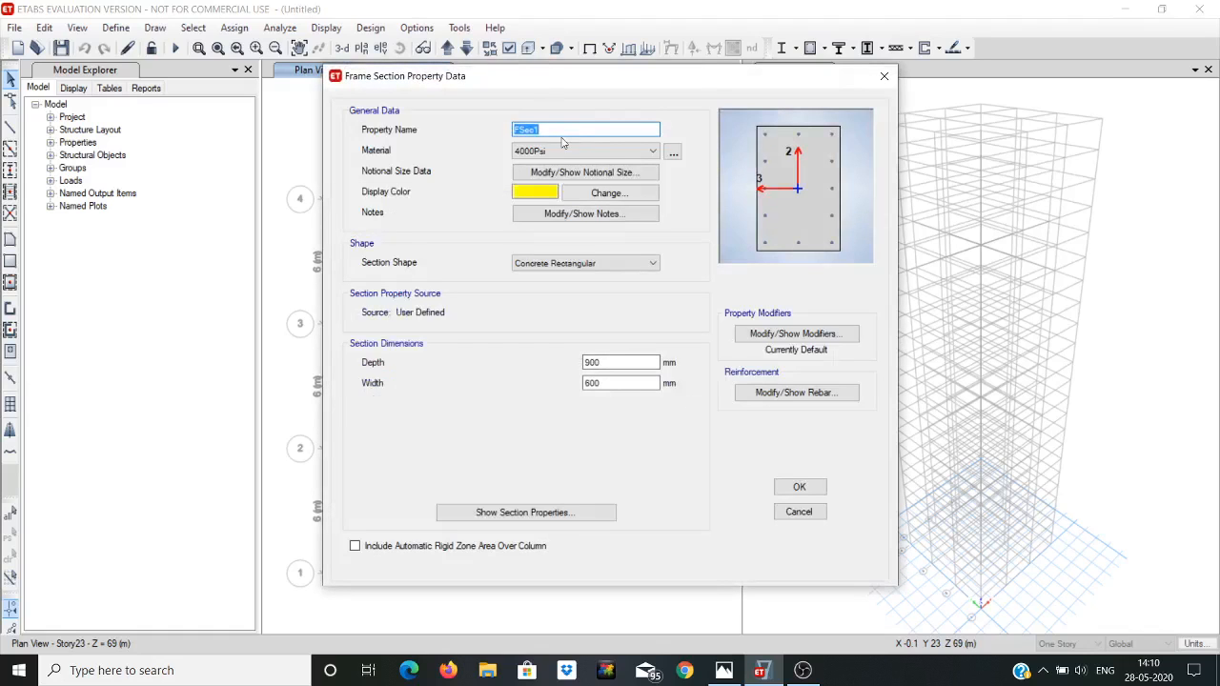
pyautogui.write('Col 500x500')
pyautogui.click(723, 672)
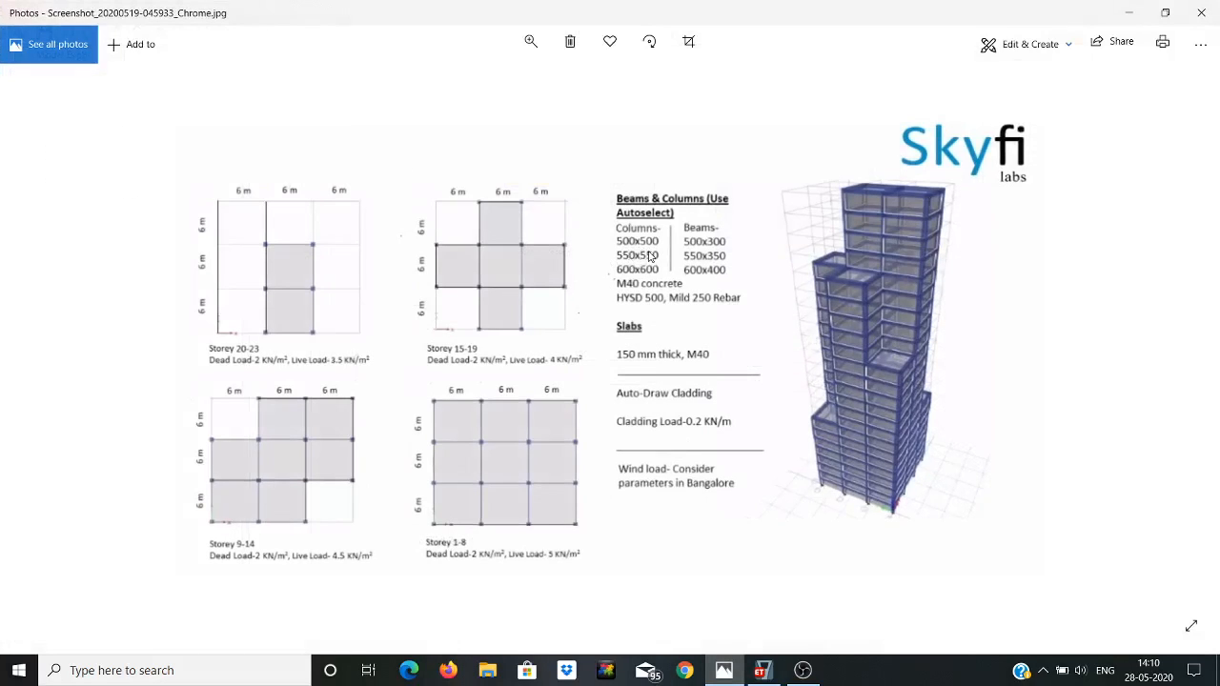
pyautogui.click(1128, 14)
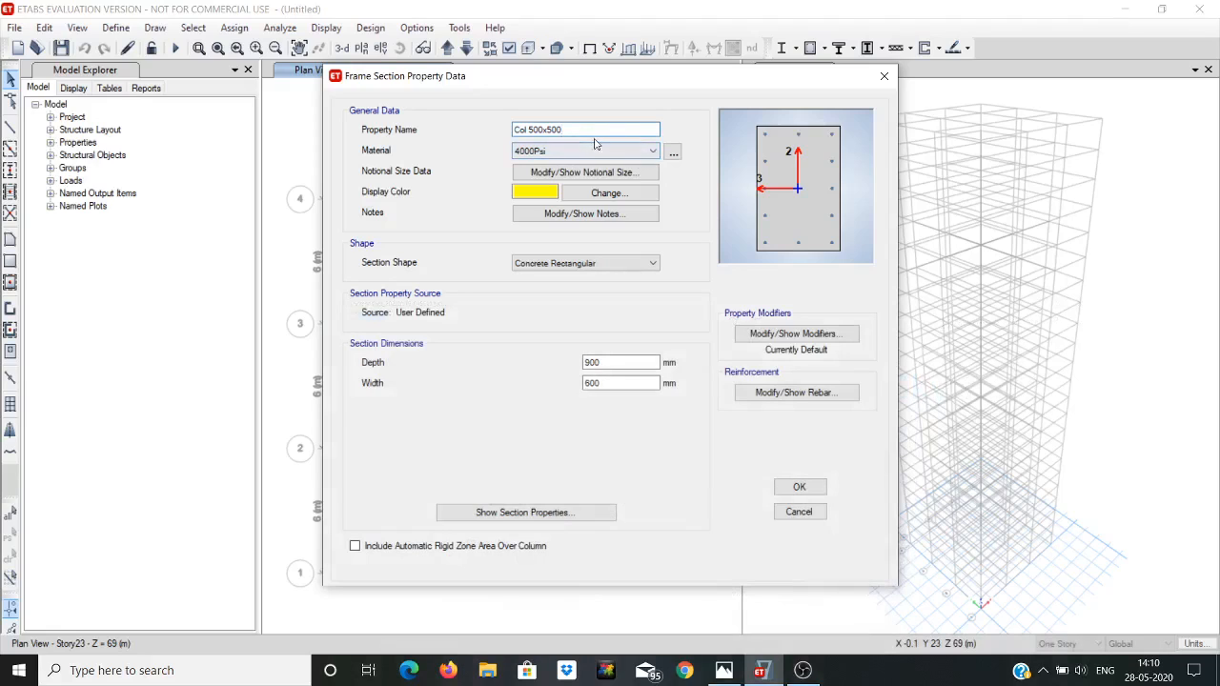
# Step: Assign M40 to the column section and set its depth and width to 500 mm each
pyautogui.click(652, 149)
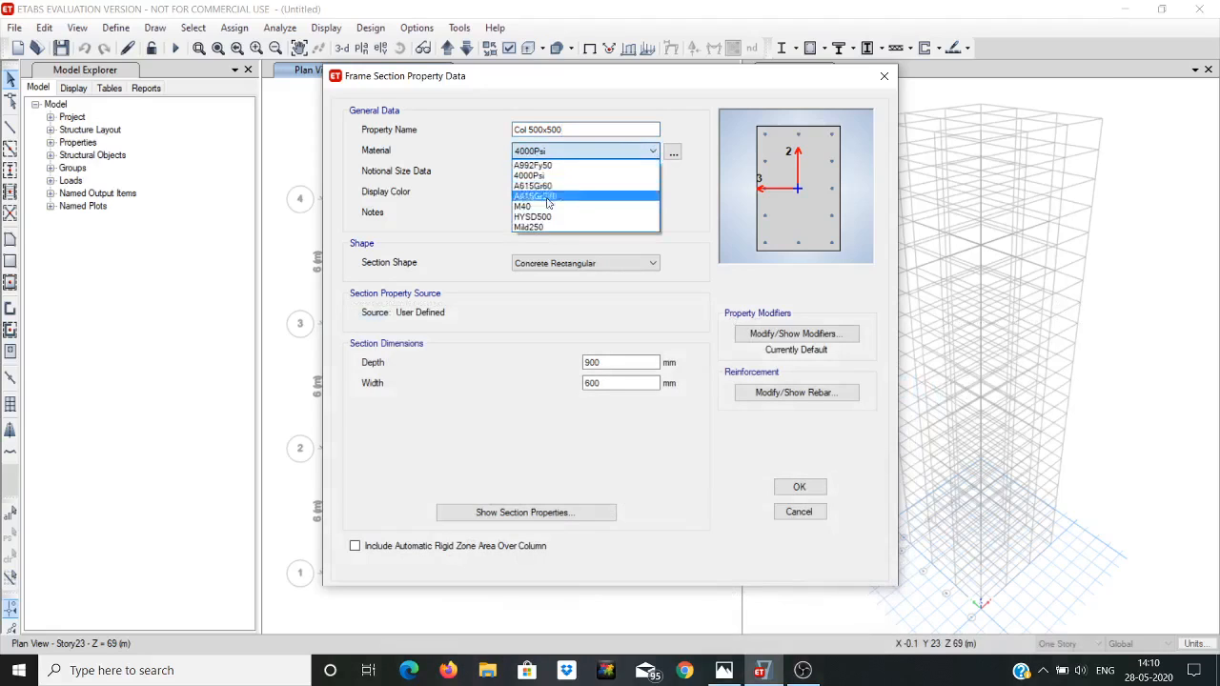
pyautogui.click(542, 208)
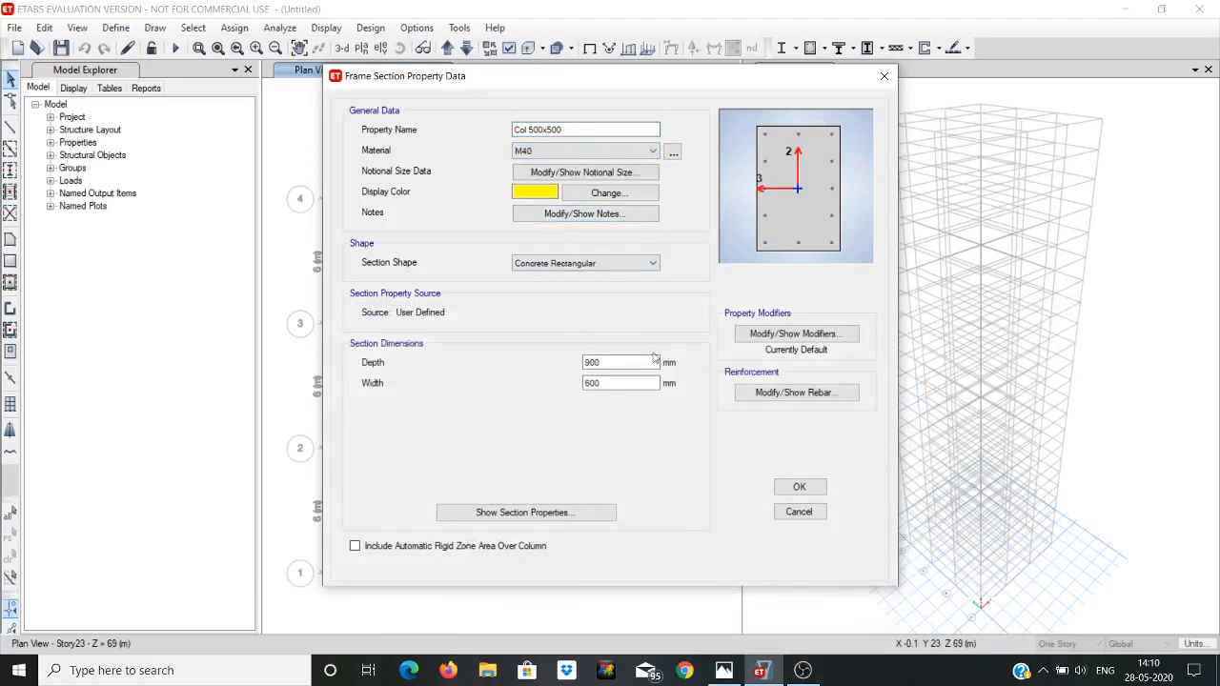
pyautogui.click(595, 362)
pyautogui.click(590, 386)
pyautogui.write('5')
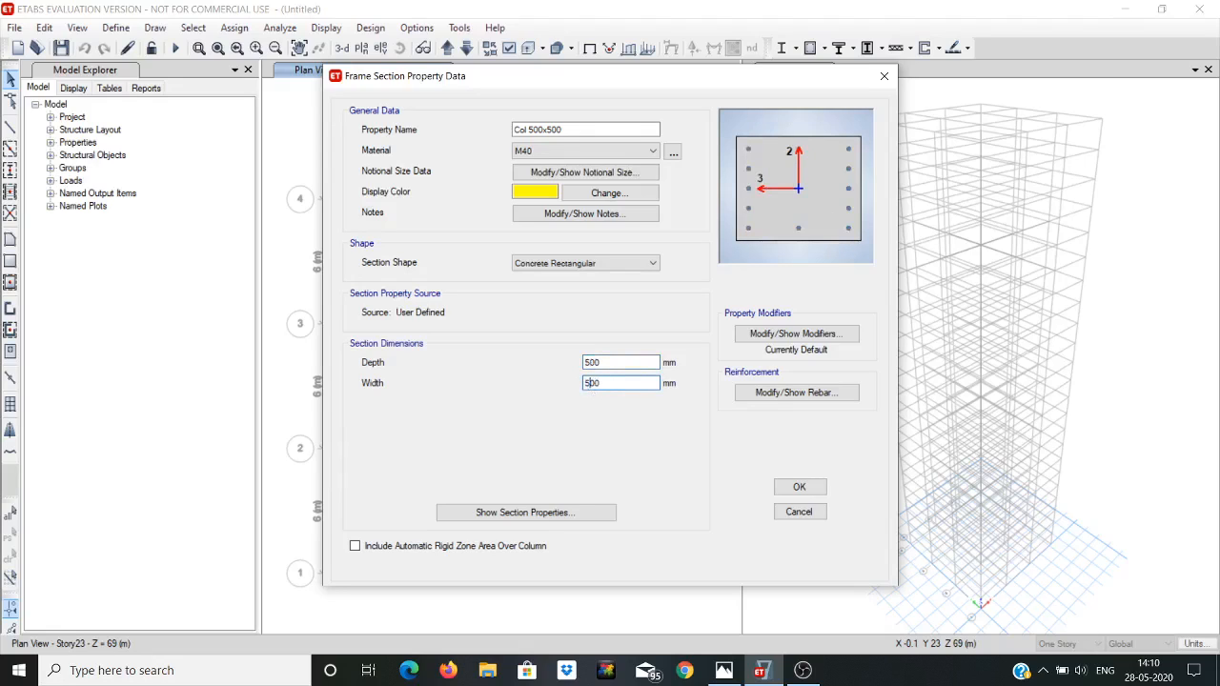
# Step: Set the column's longitudinal bars to HYSD500 and its ties to Mild250, and accept the section
pyautogui.click(788, 393)
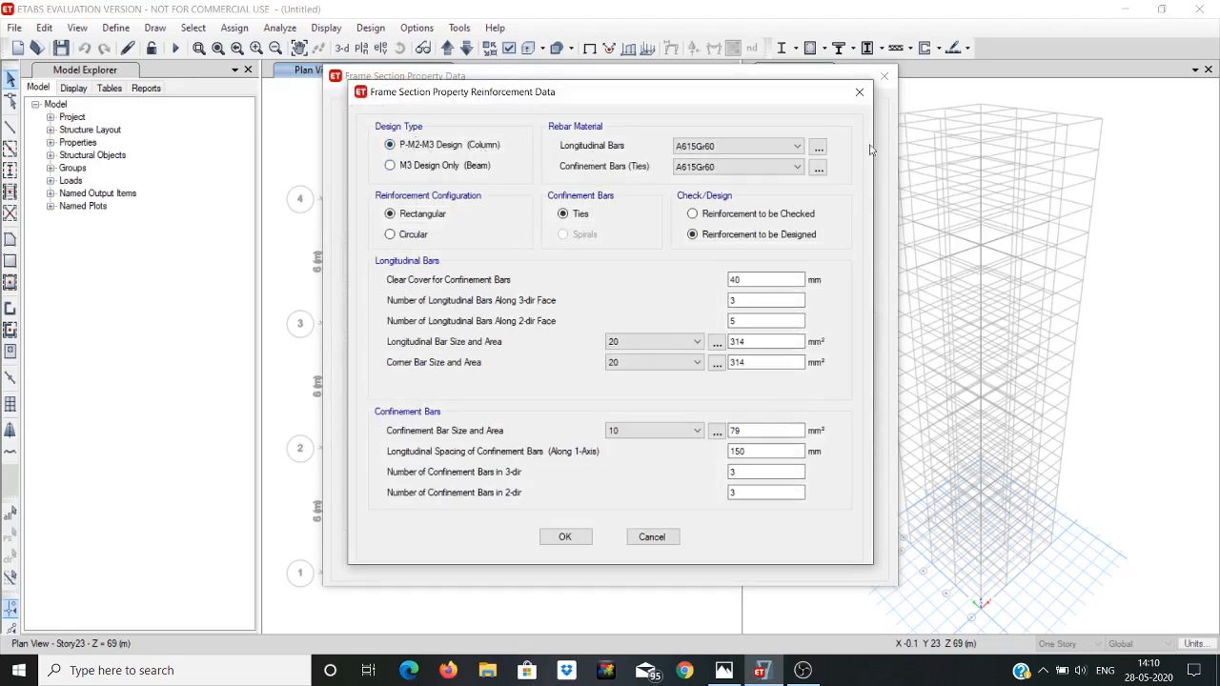
pyautogui.click(783, 149)
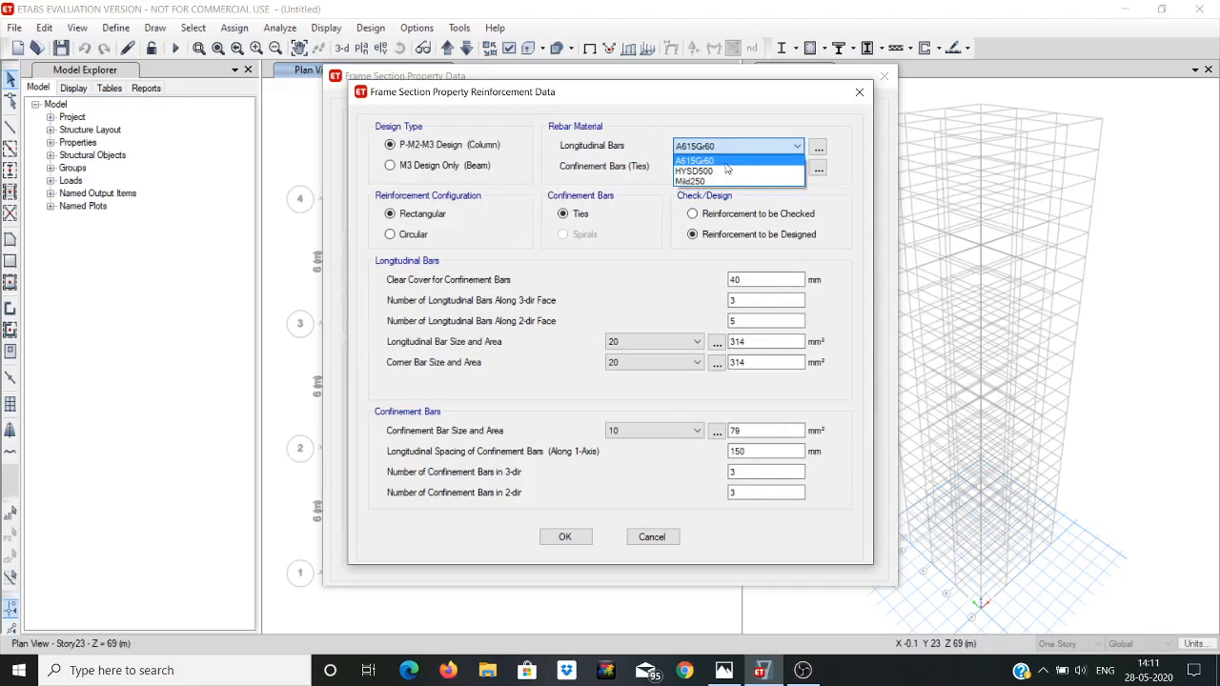
pyautogui.click(726, 171)
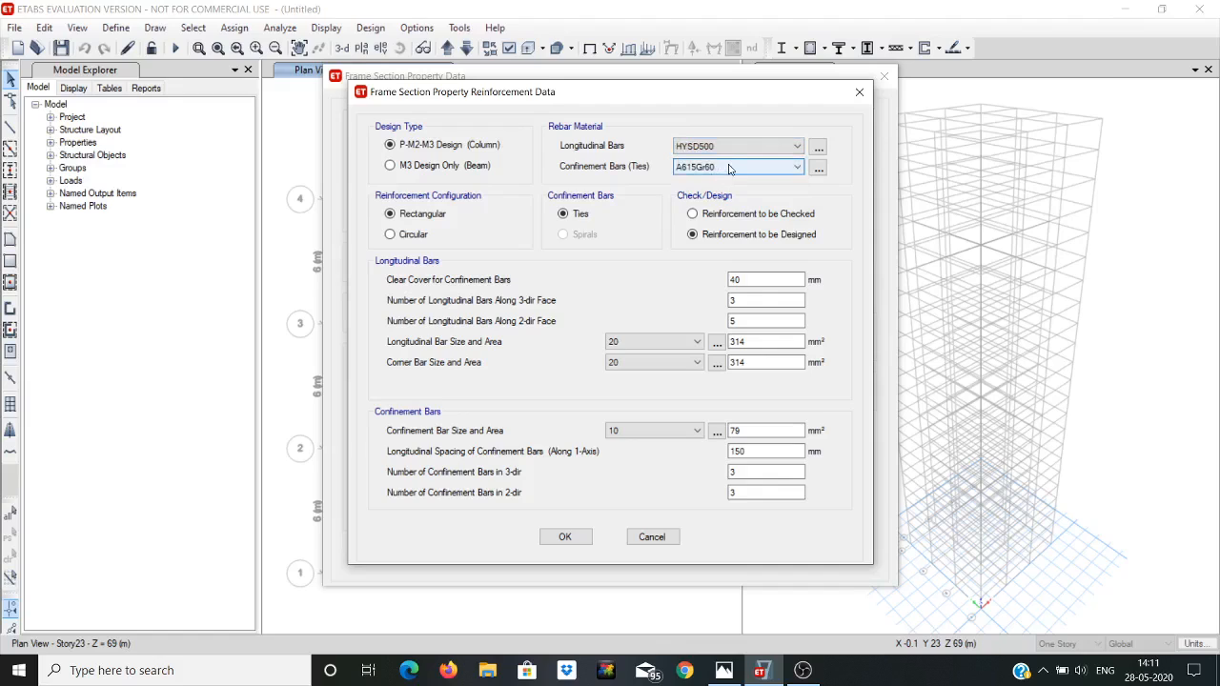
pyautogui.click(728, 169)
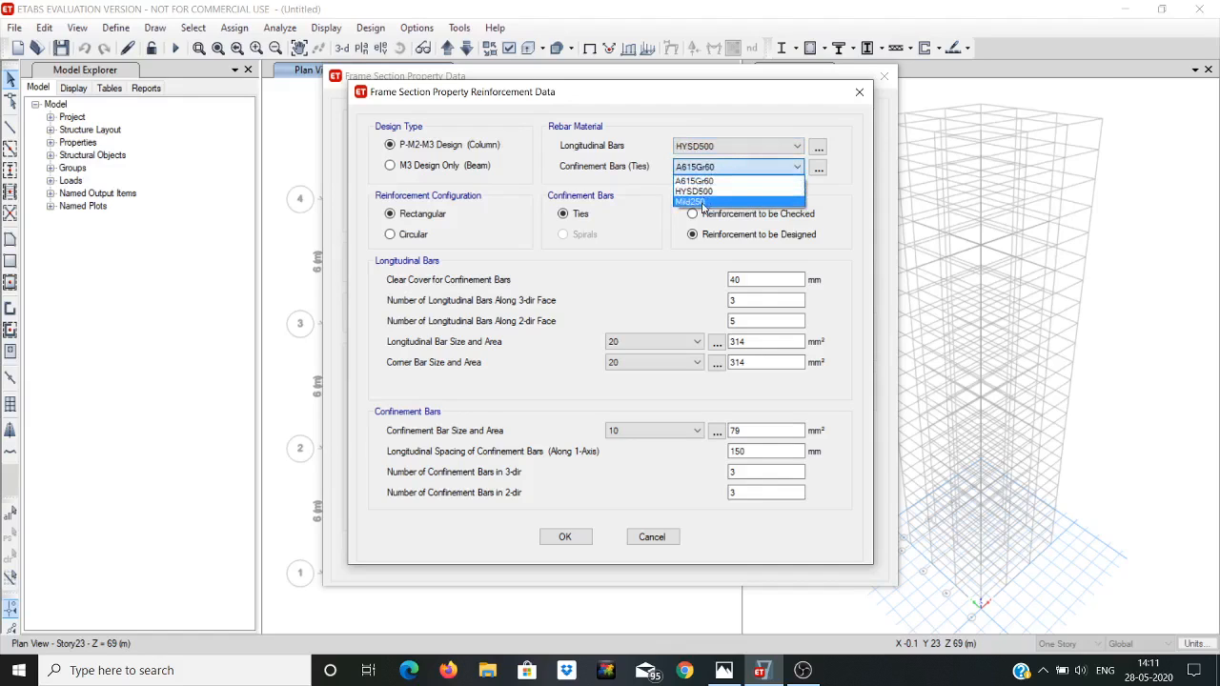
pyautogui.click(703, 202)
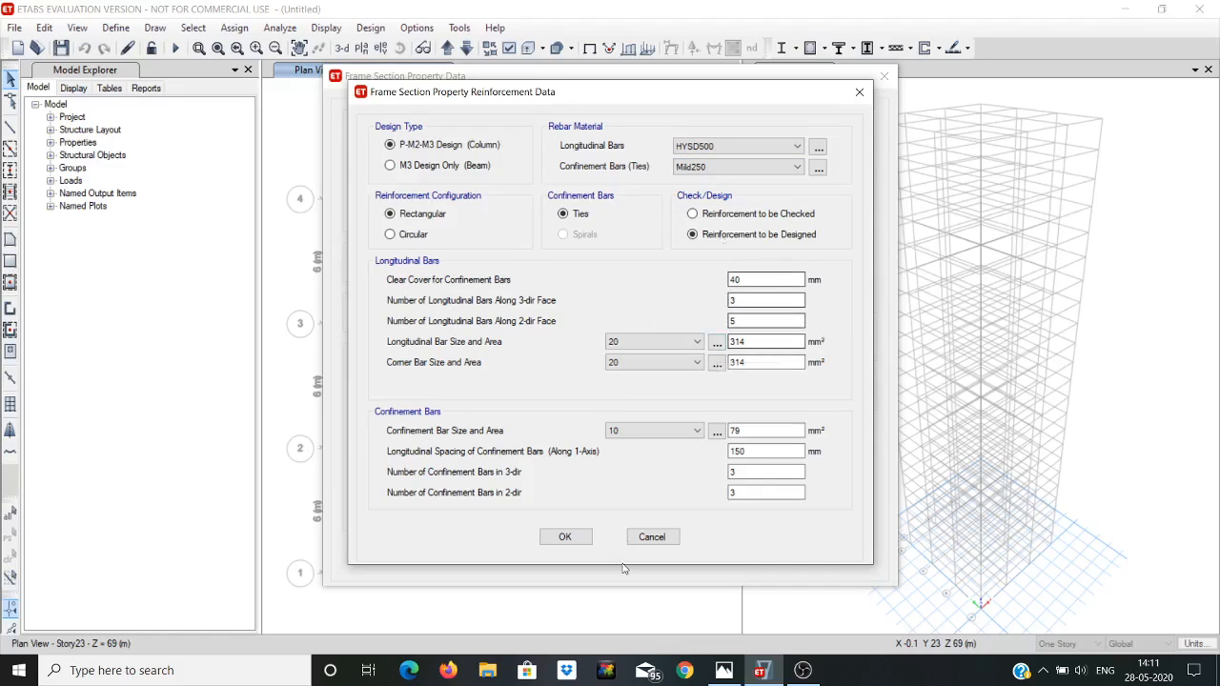
pyautogui.click(565, 537)
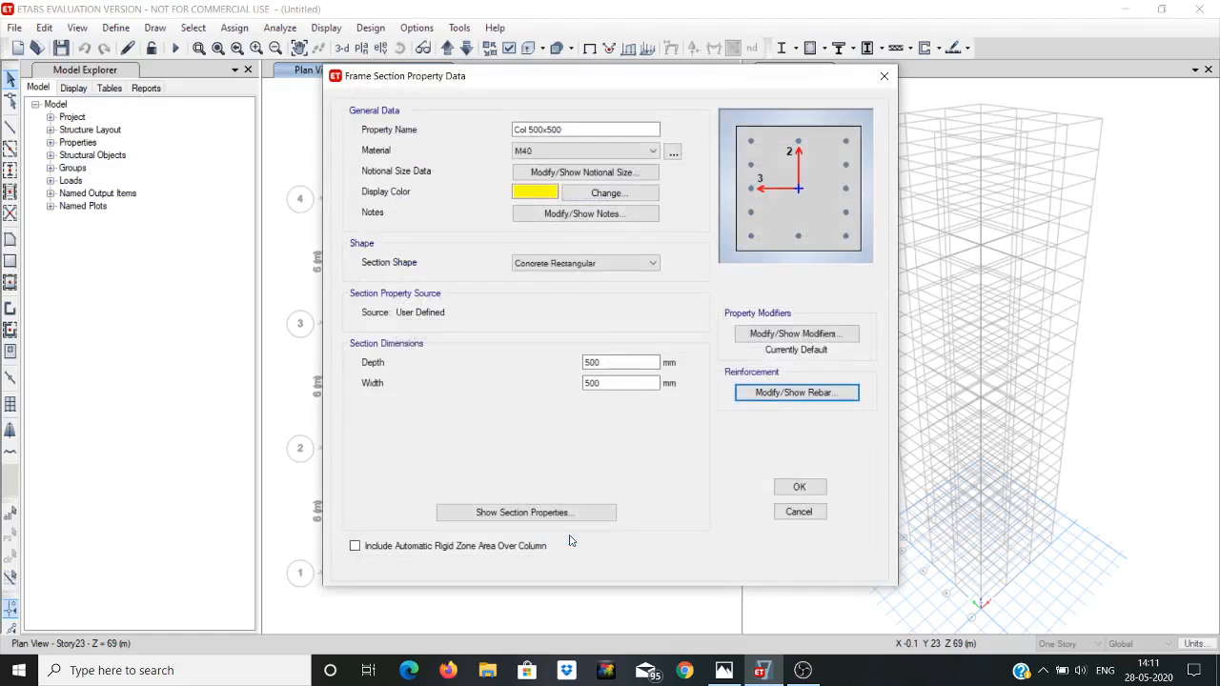
pyautogui.click(798, 487)
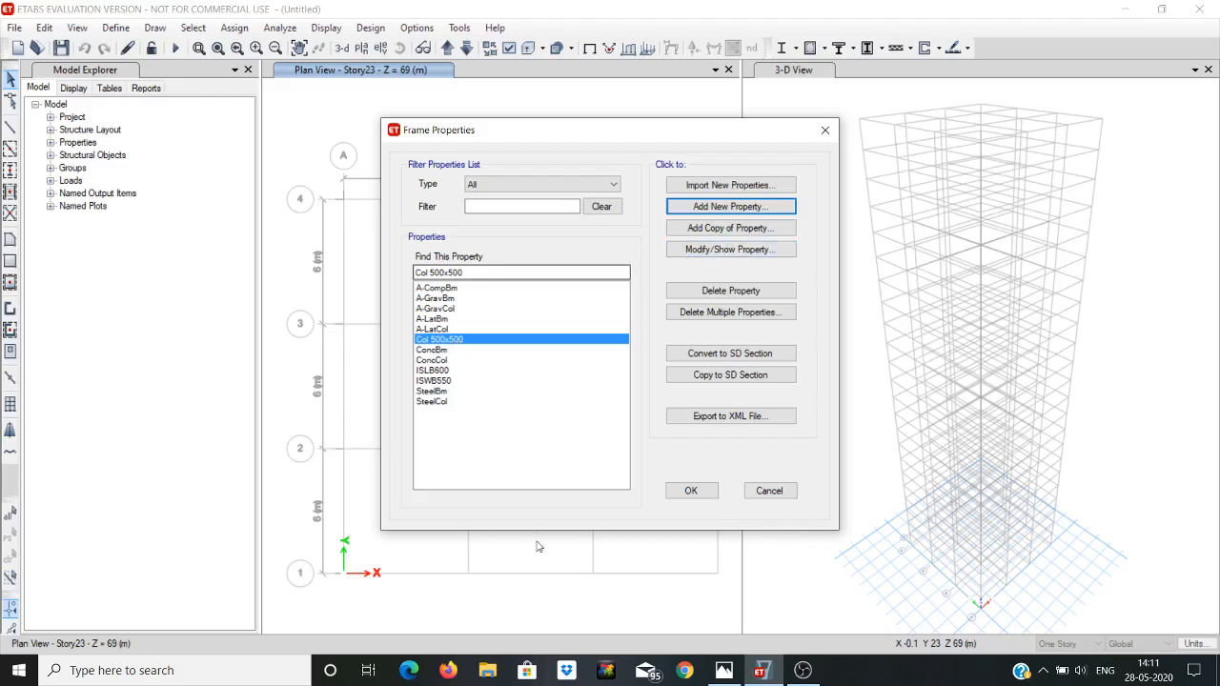
# Step: Check the column sizes in the reference image and start a copy of the Col 500x500 section named "Col 550x550"
pyautogui.click(733, 674)
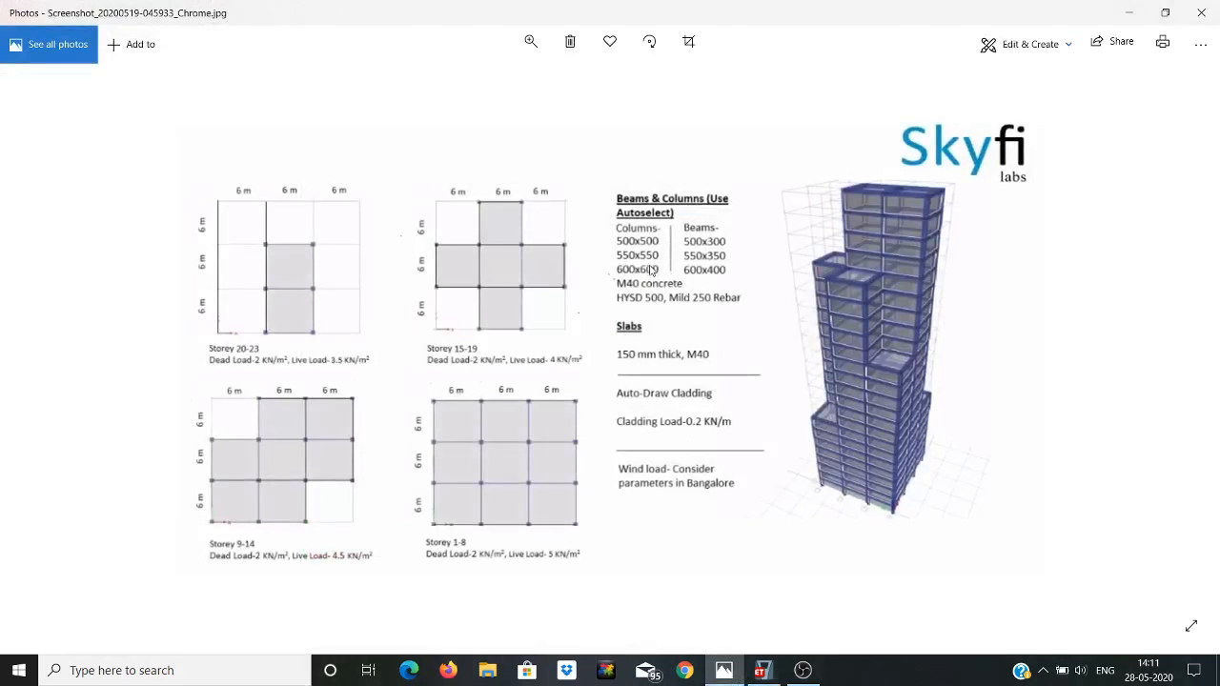
pyautogui.click(1134, 8)
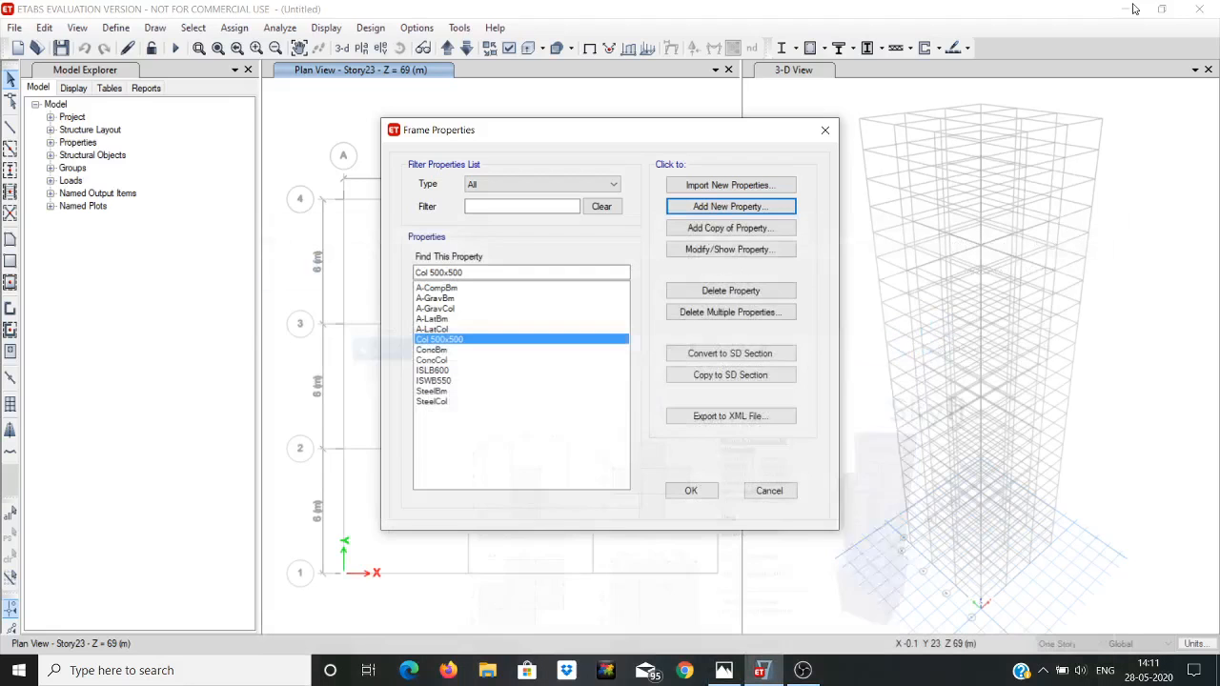
pyautogui.click(722, 230)
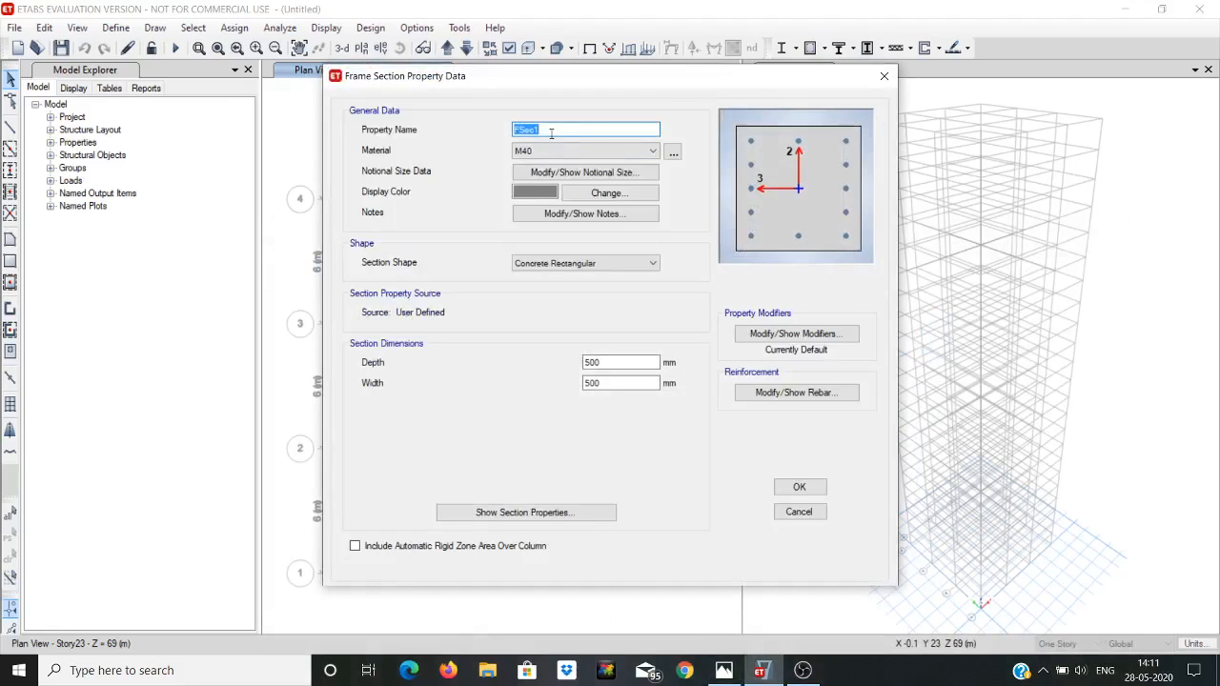
pyautogui.write('Col 550x550')
# Step: Set the copied column section's depth and width to 550 mm each, review its rebar materials and accept the section
pyautogui.click(594, 362)
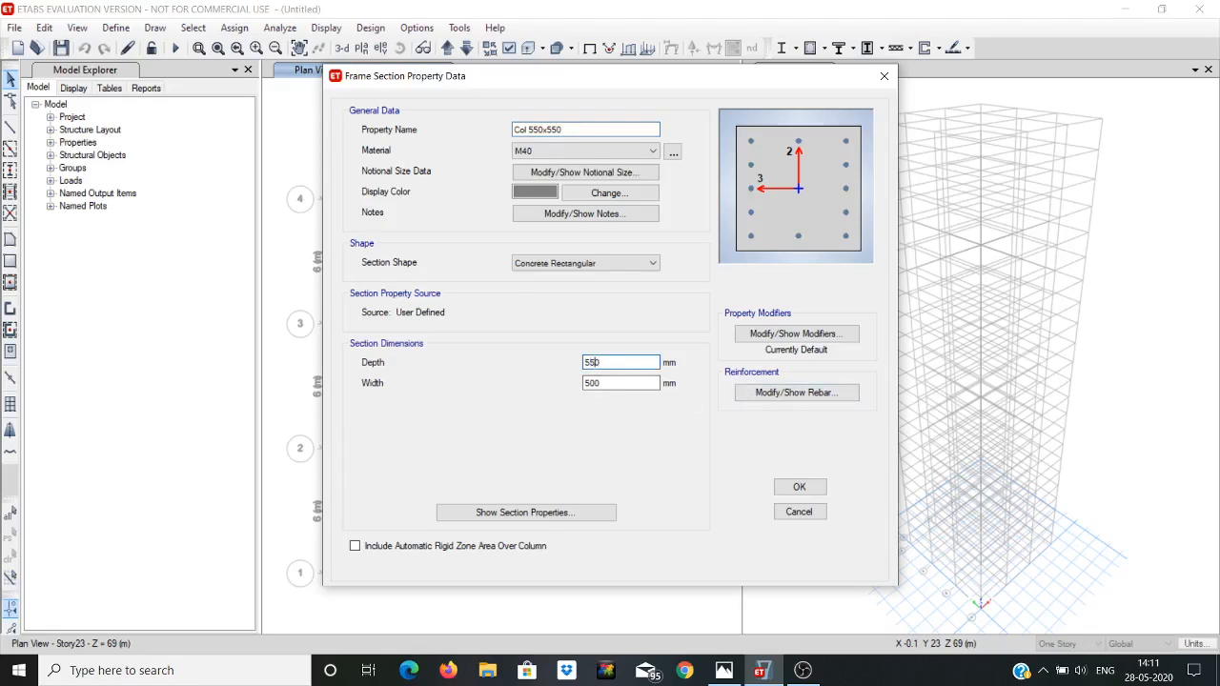
pyautogui.press('Tab')
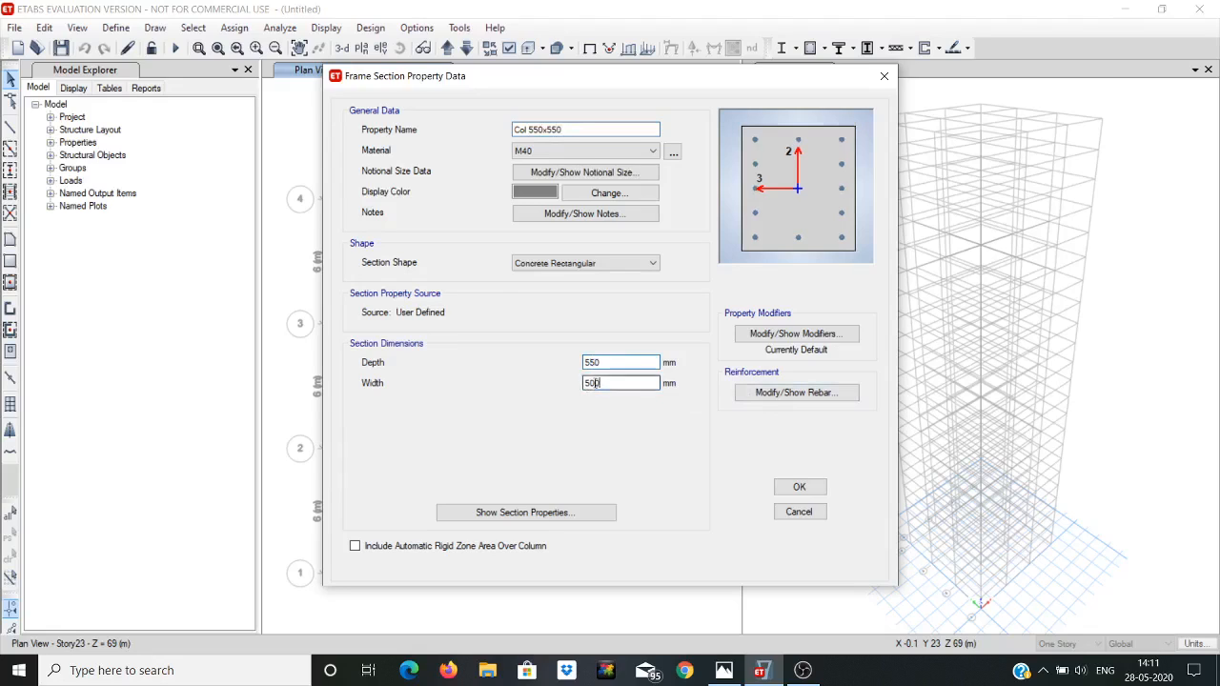
pyautogui.click(593, 383)
pyautogui.click(592, 383)
pyautogui.write('5')
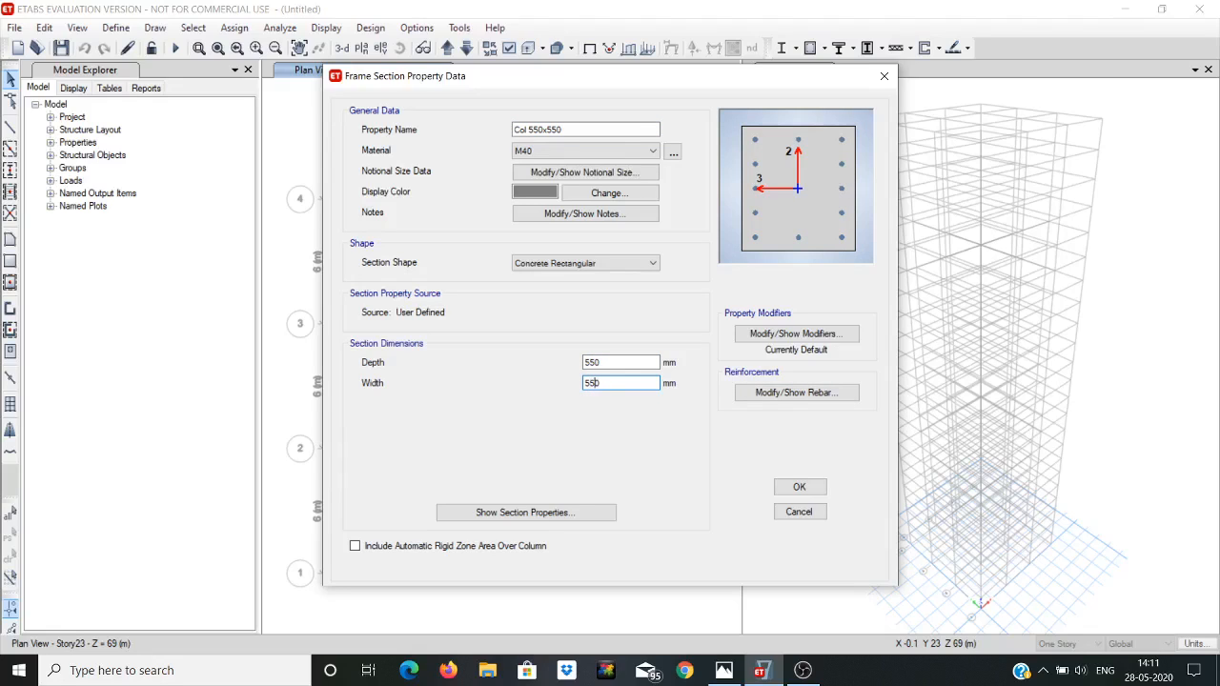
pyautogui.click(779, 394)
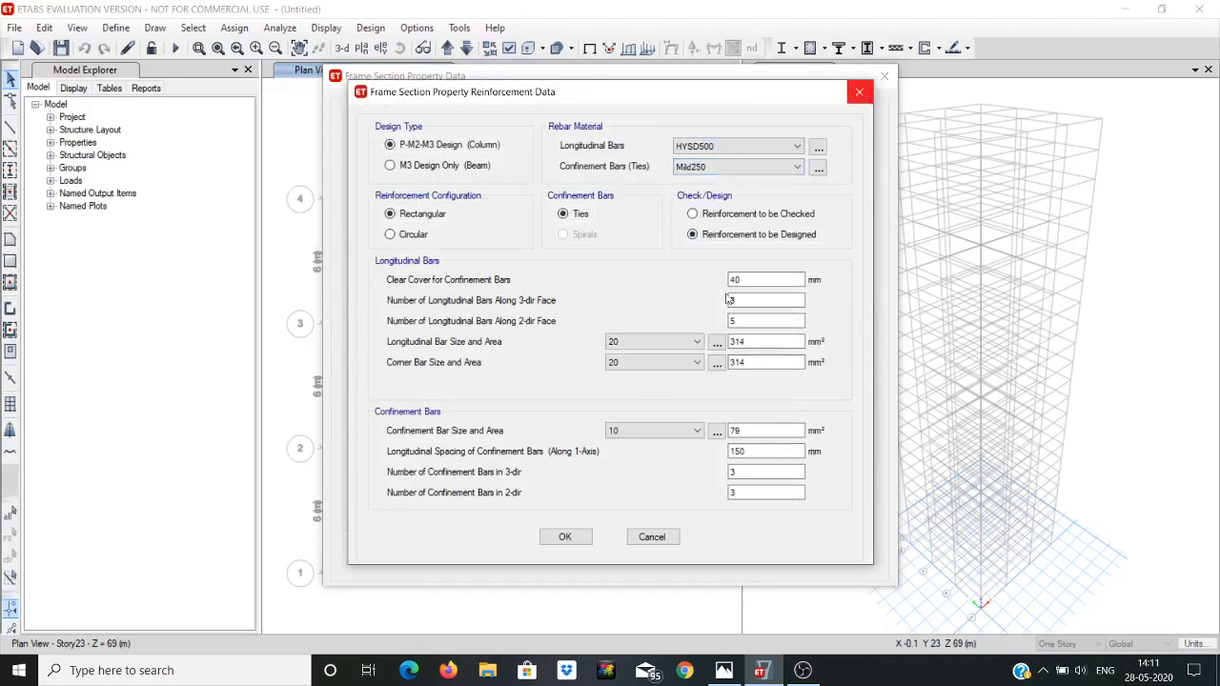
pyautogui.click(563, 538)
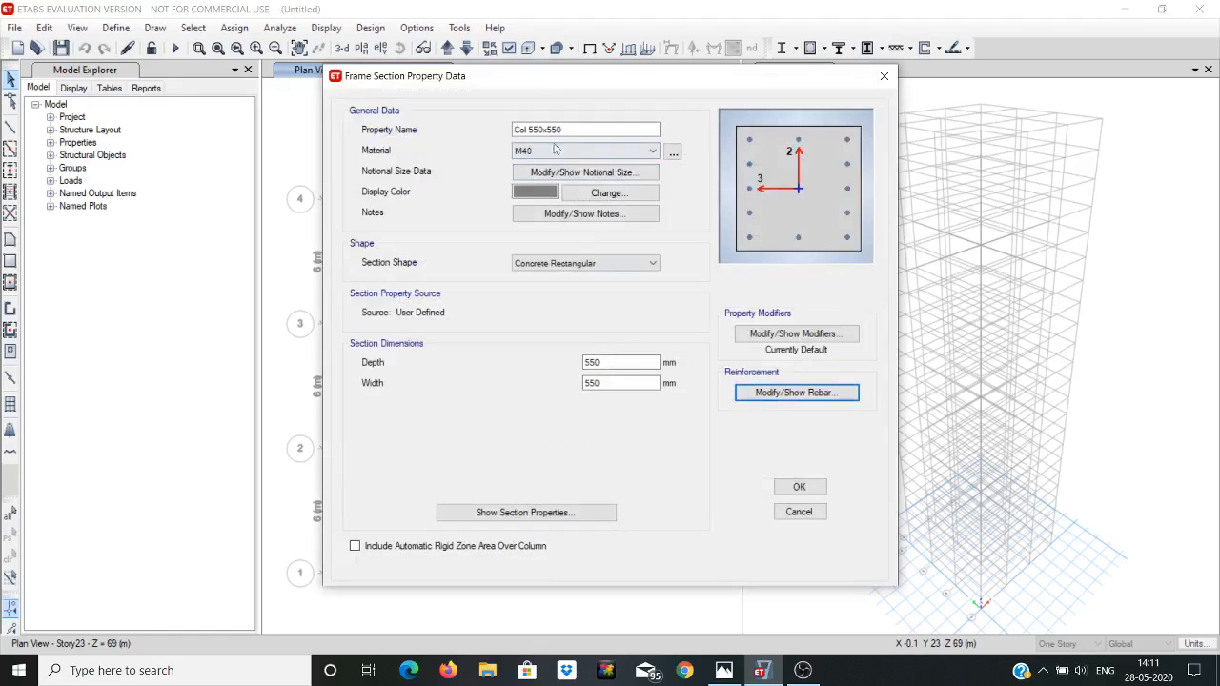
pyautogui.click(799, 487)
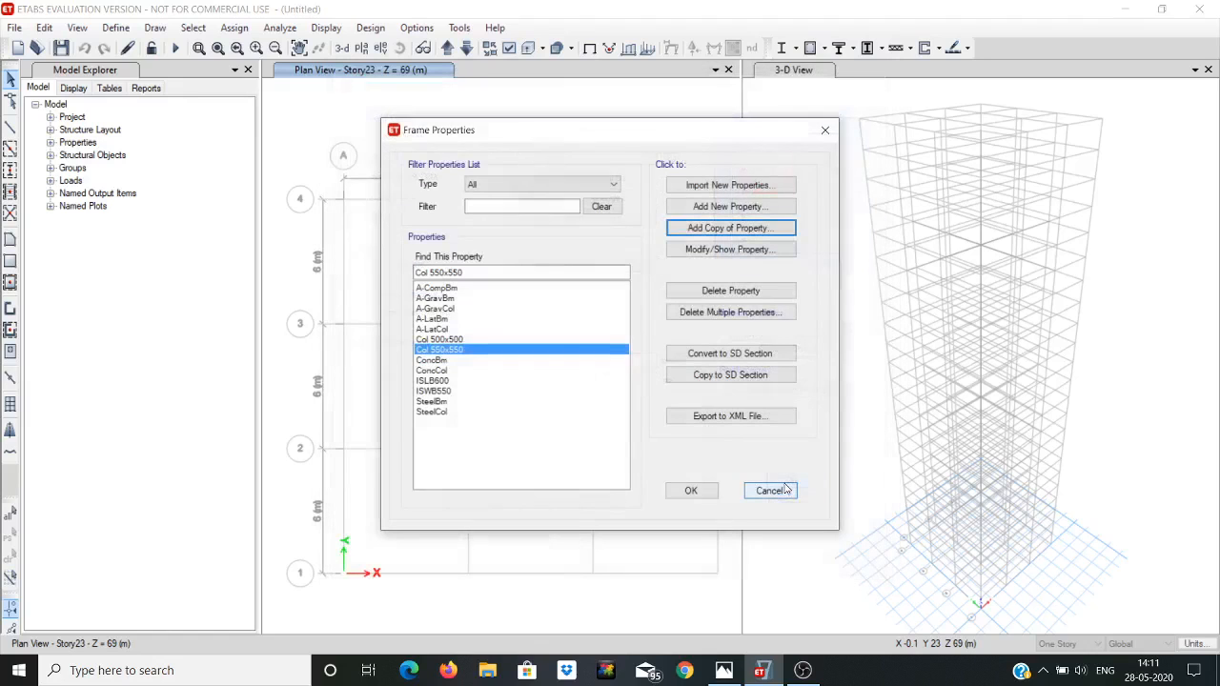
# Step: Copy the Col 500x500 section as "Col 600x600" with depth and width of 600 mm each, and accept it
pyautogui.click(455, 340)
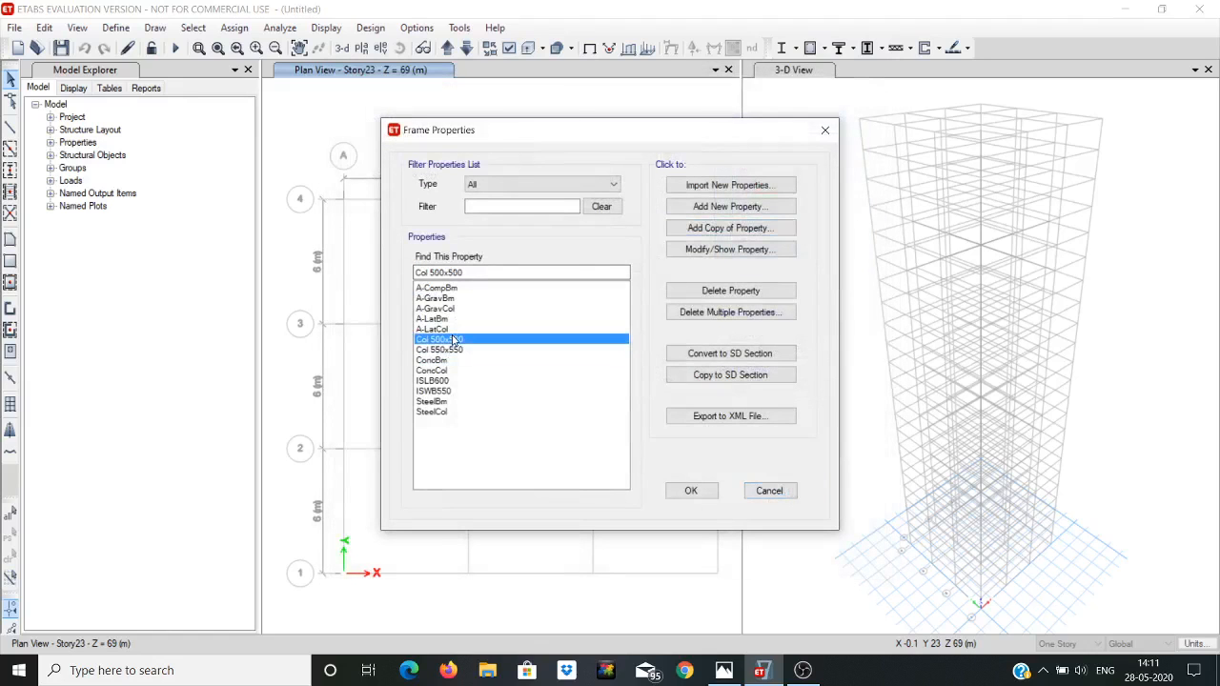
pyautogui.click(711, 231)
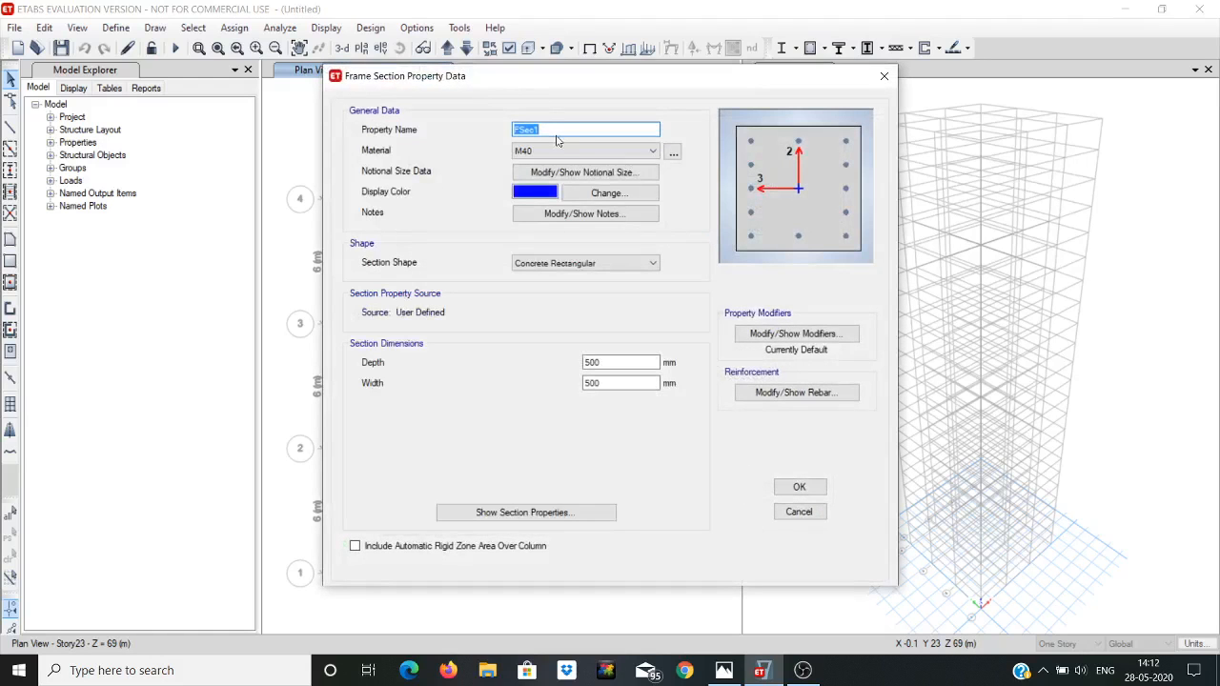
pyautogui.write('Col 600x600')
pyautogui.click(589, 362)
pyautogui.click(588, 384)
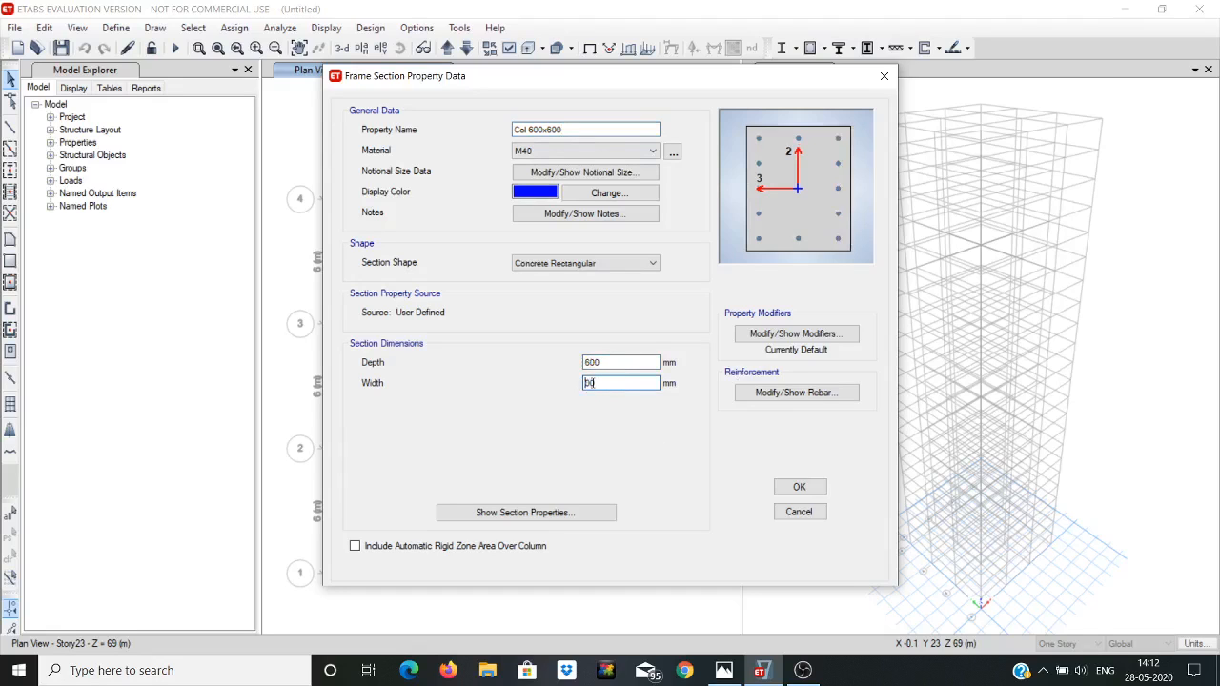
pyautogui.write('6')
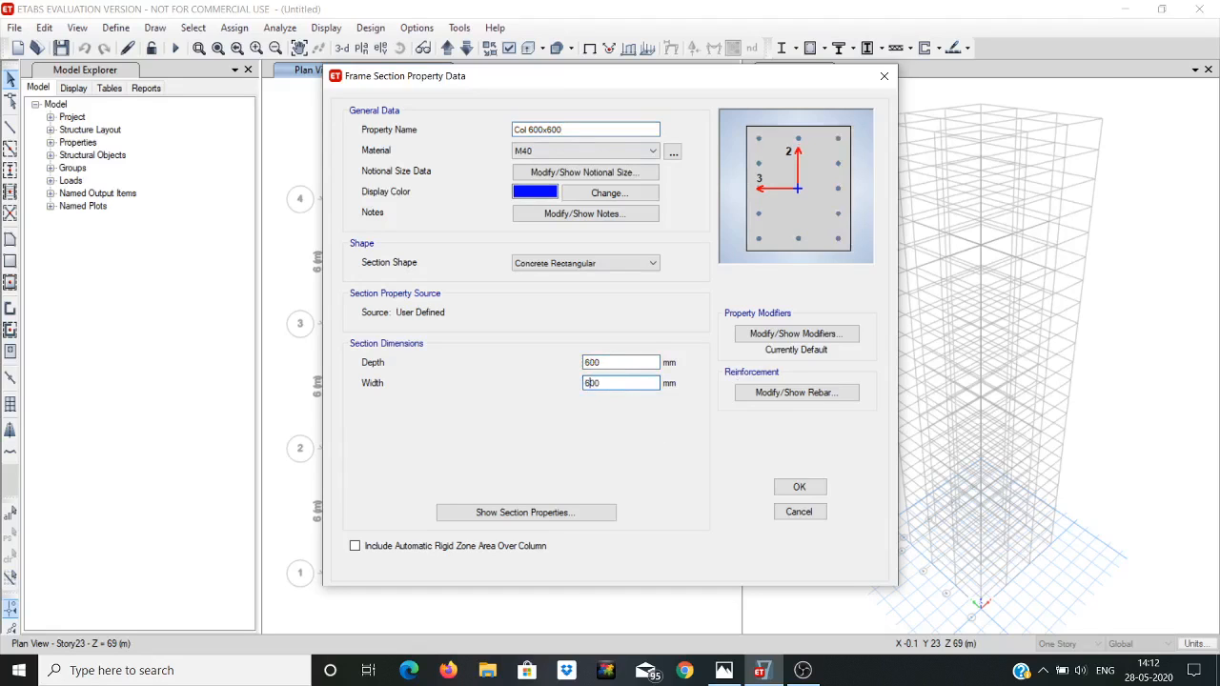
pyautogui.click(800, 487)
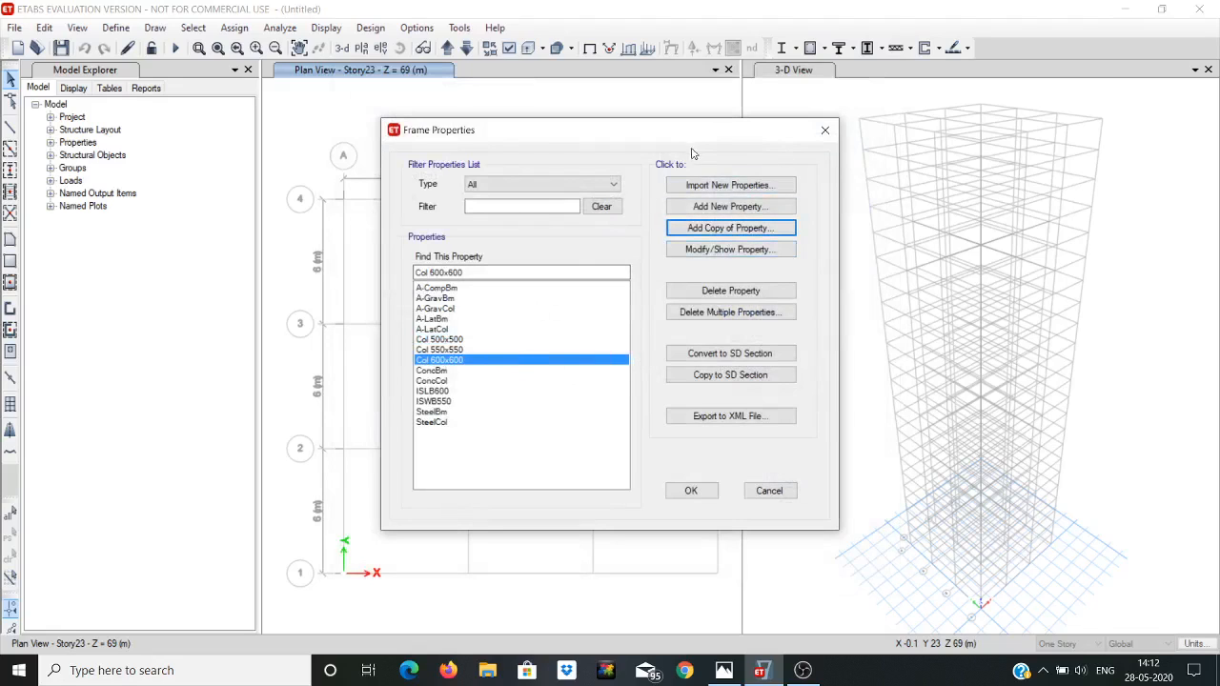
# Step: Start a new auto select section list named "Col auto select" with the Concrete design type
pyautogui.click(713, 208)
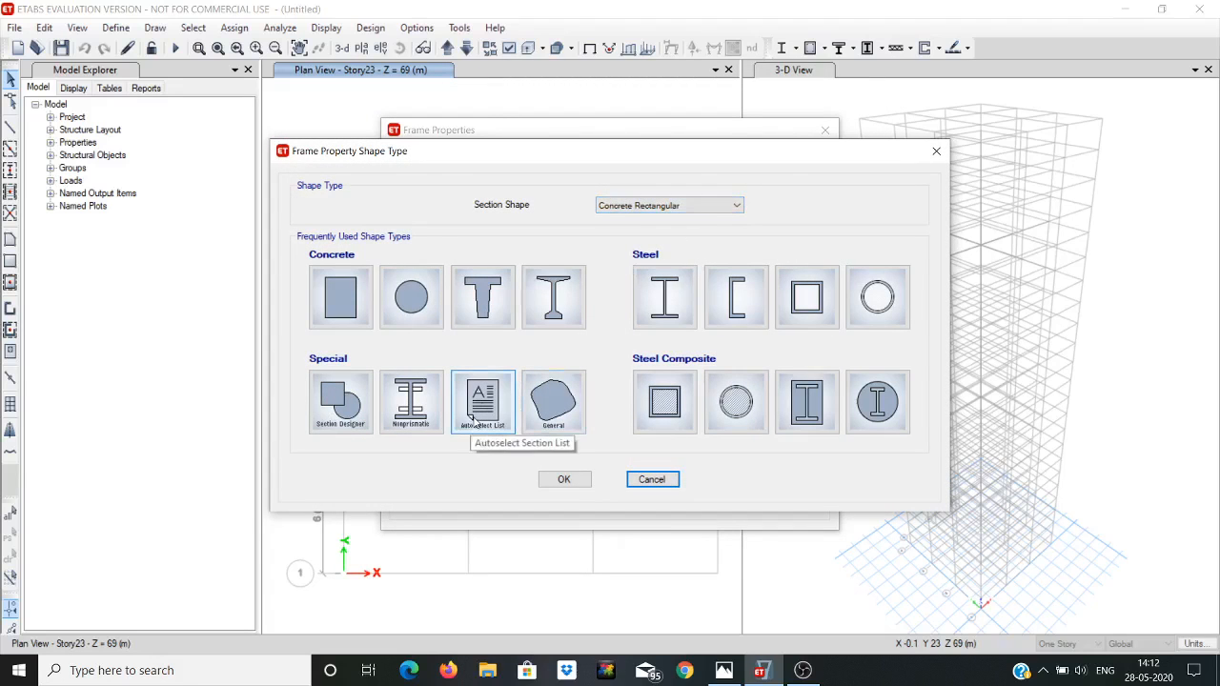
pyautogui.press('Escape')
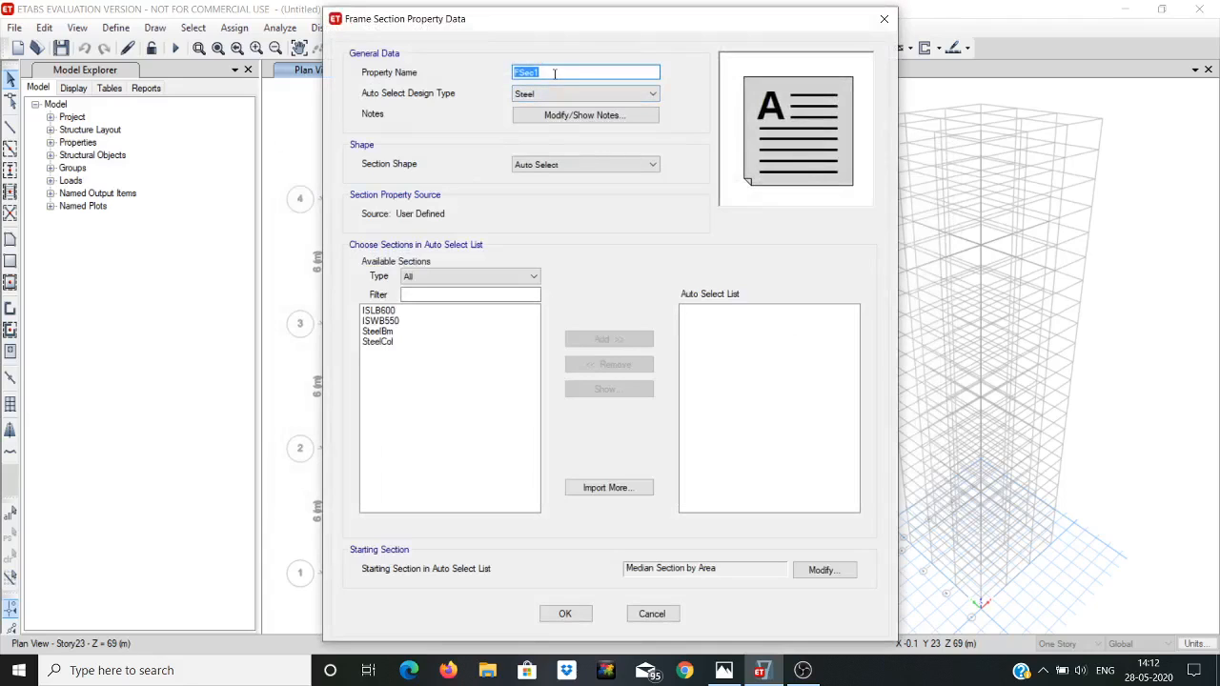
pyautogui.write('Col auto select')
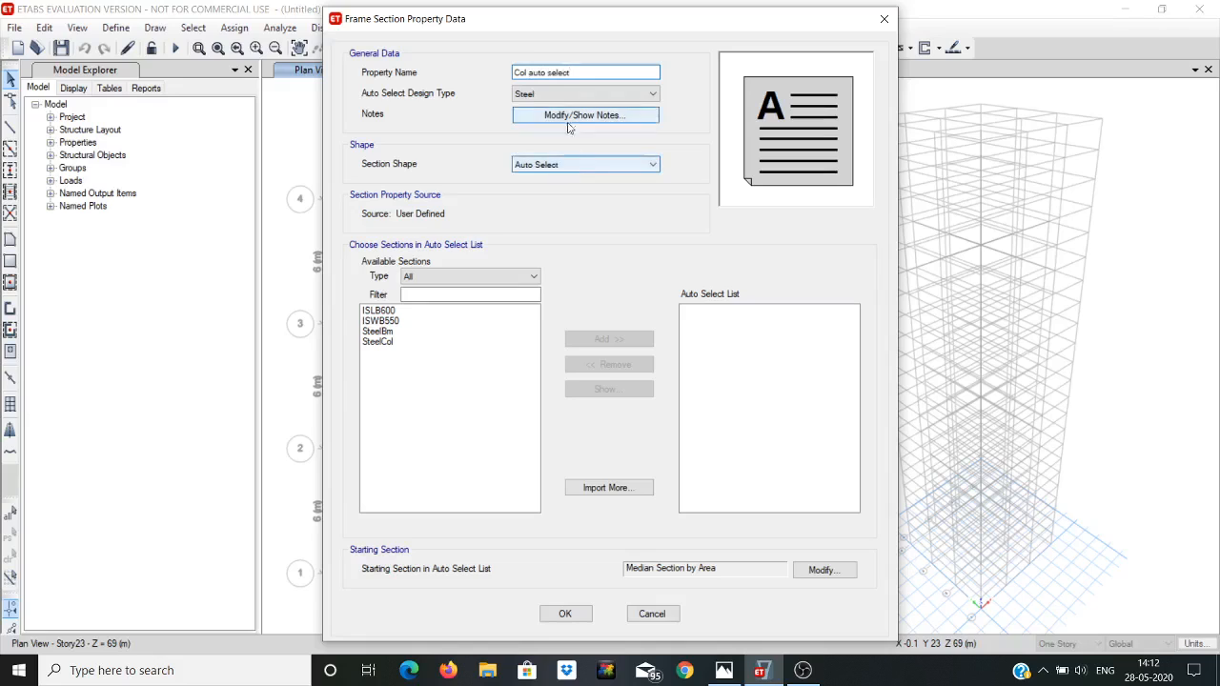
pyautogui.click(546, 95)
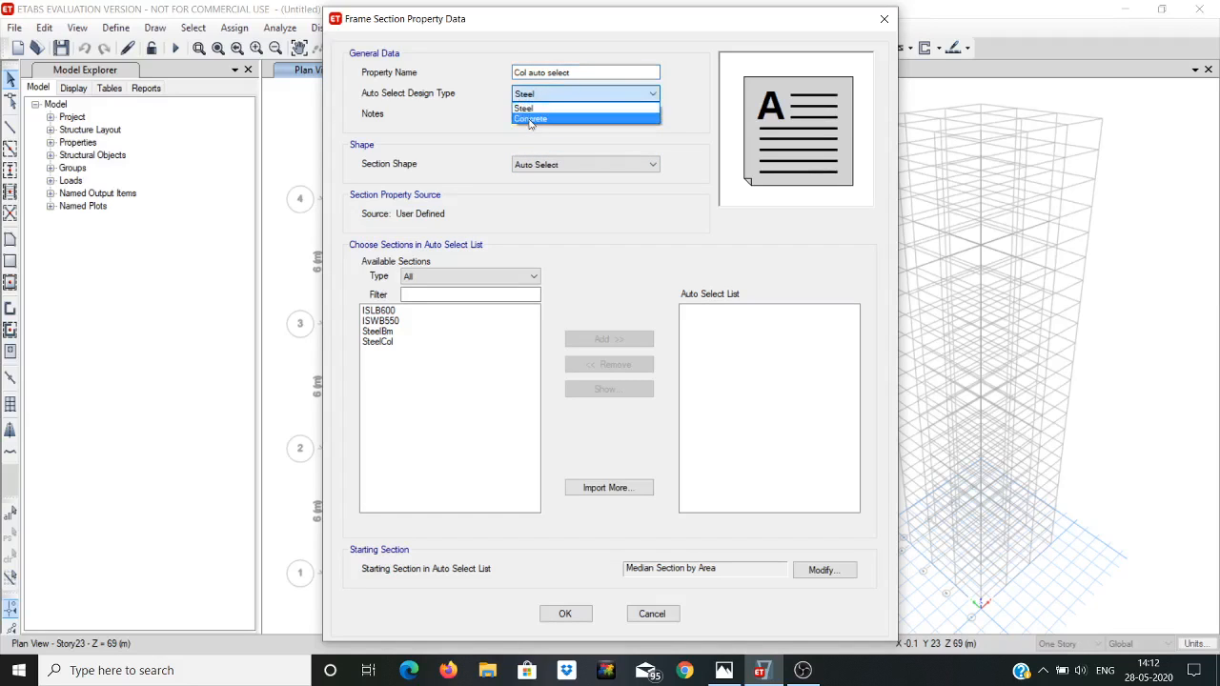
pyautogui.click(532, 115)
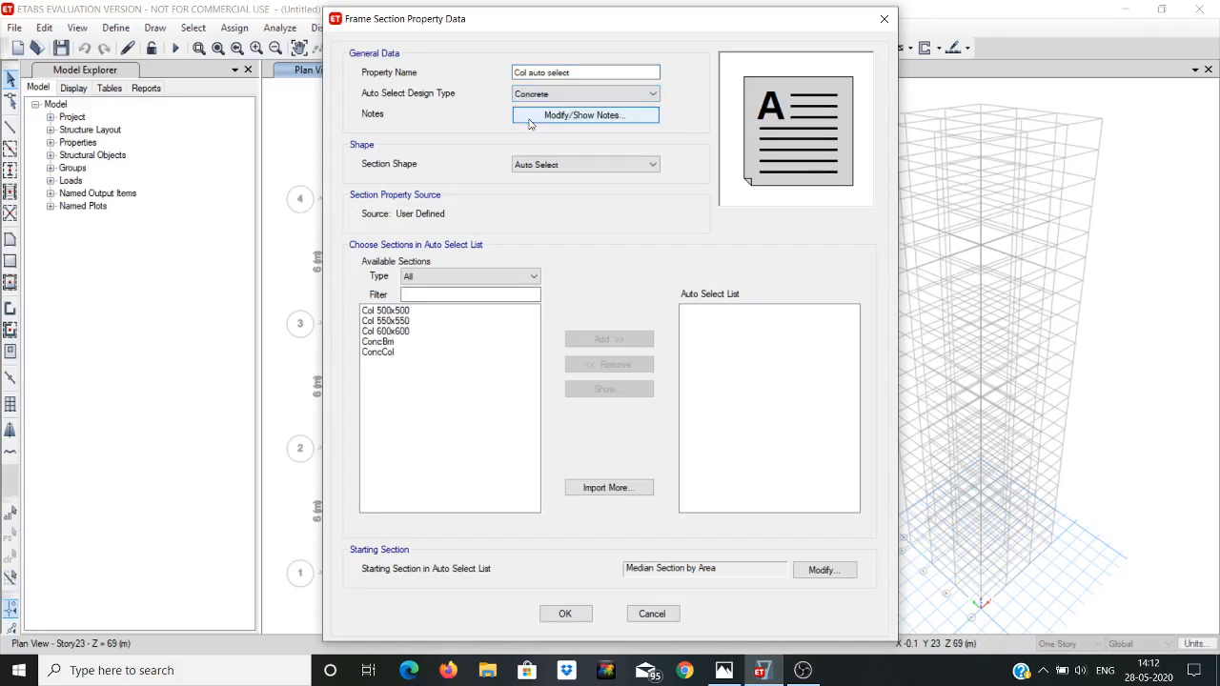
# Step: Add Col 500x500, Col 550x550 and Col 600x600 to the auto select list and accept it
pyautogui.click(404, 313)
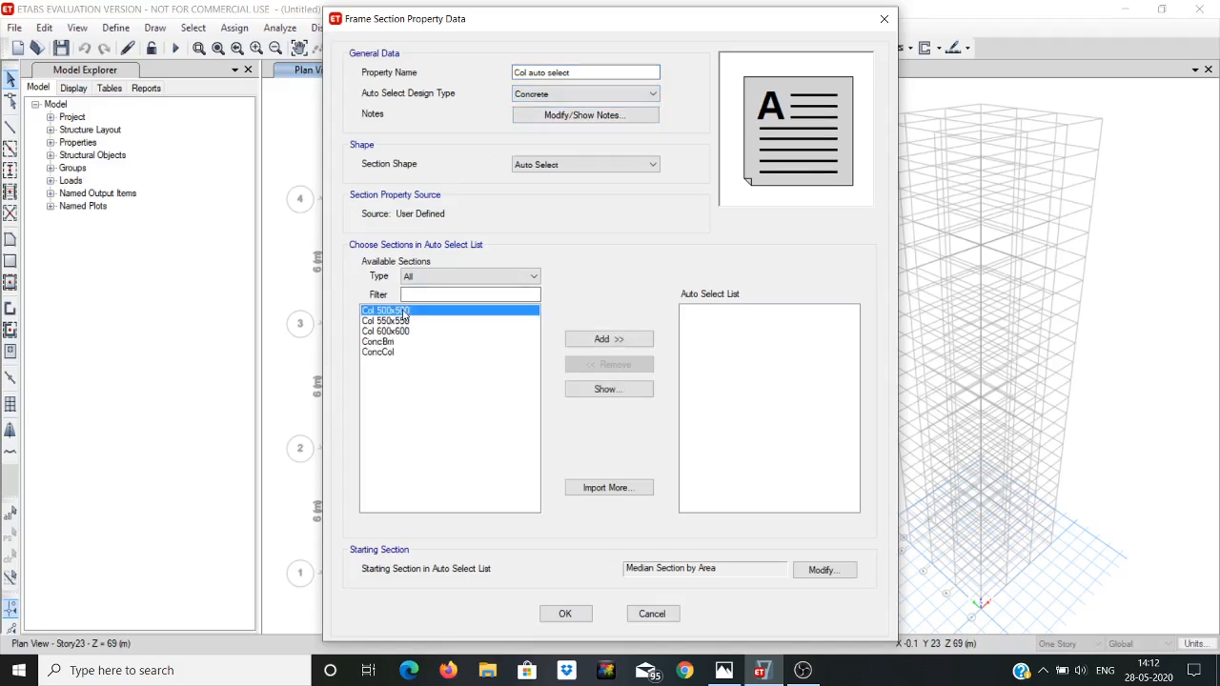
pyautogui.hotkey('shift', 'Down')
pyautogui.hotkey('shift', 'Down')
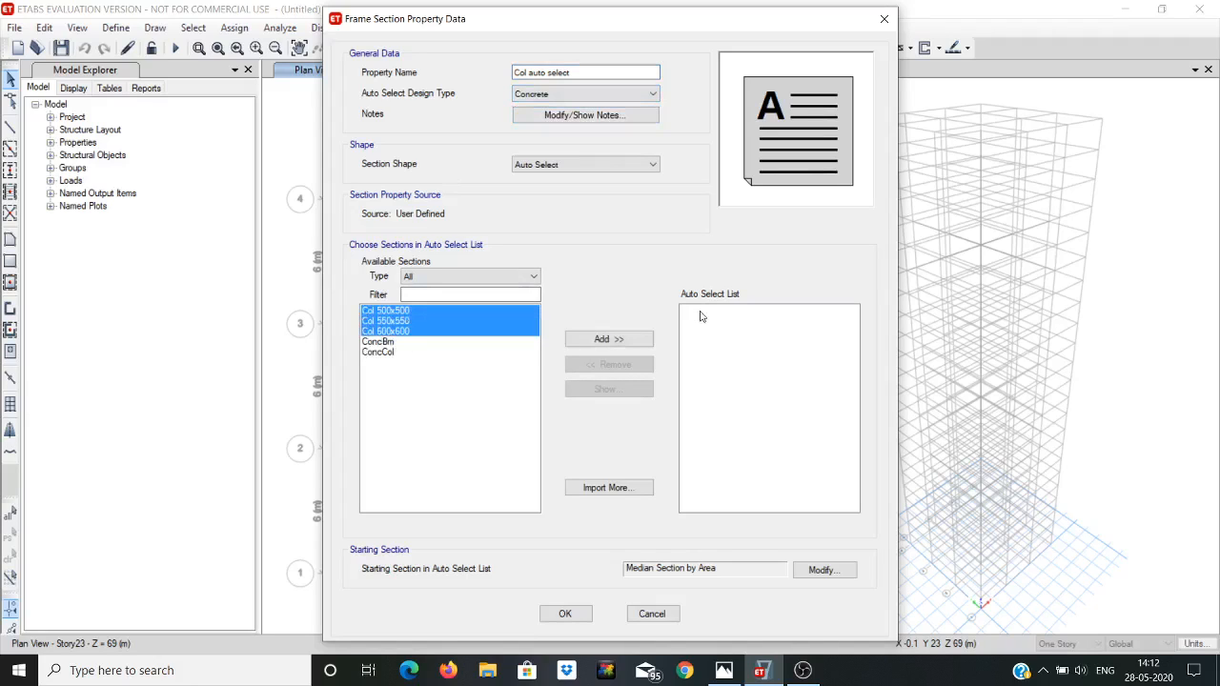
pyautogui.click(633, 339)
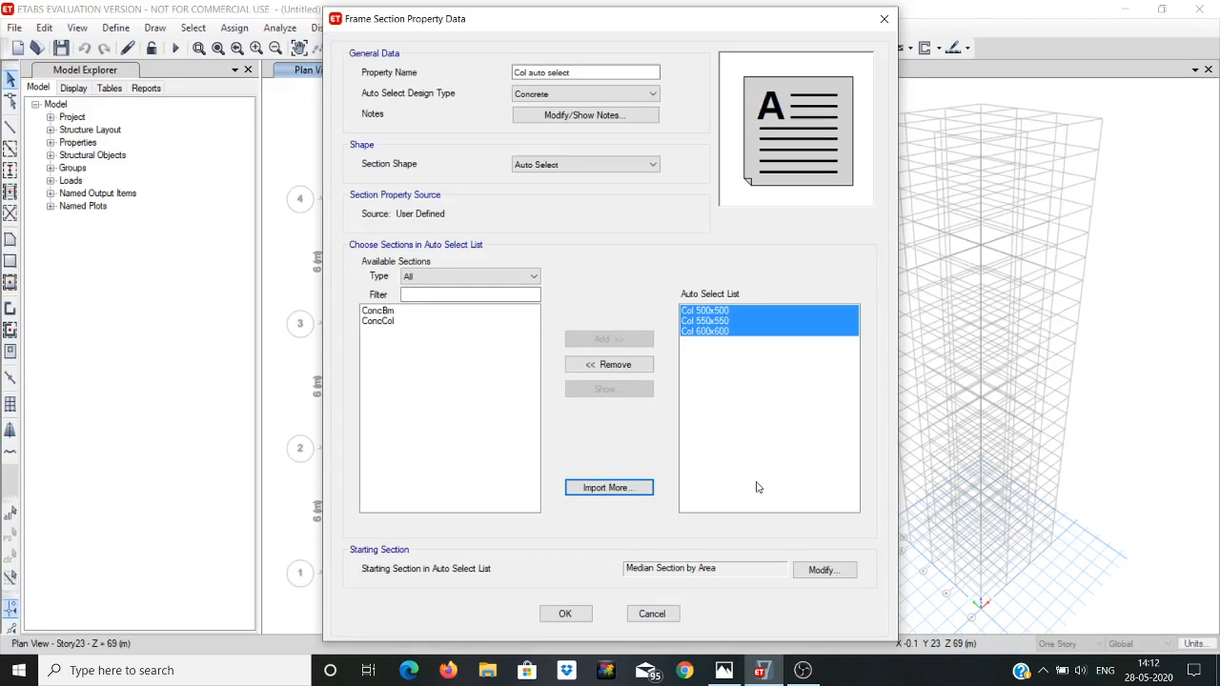
pyautogui.click(561, 615)
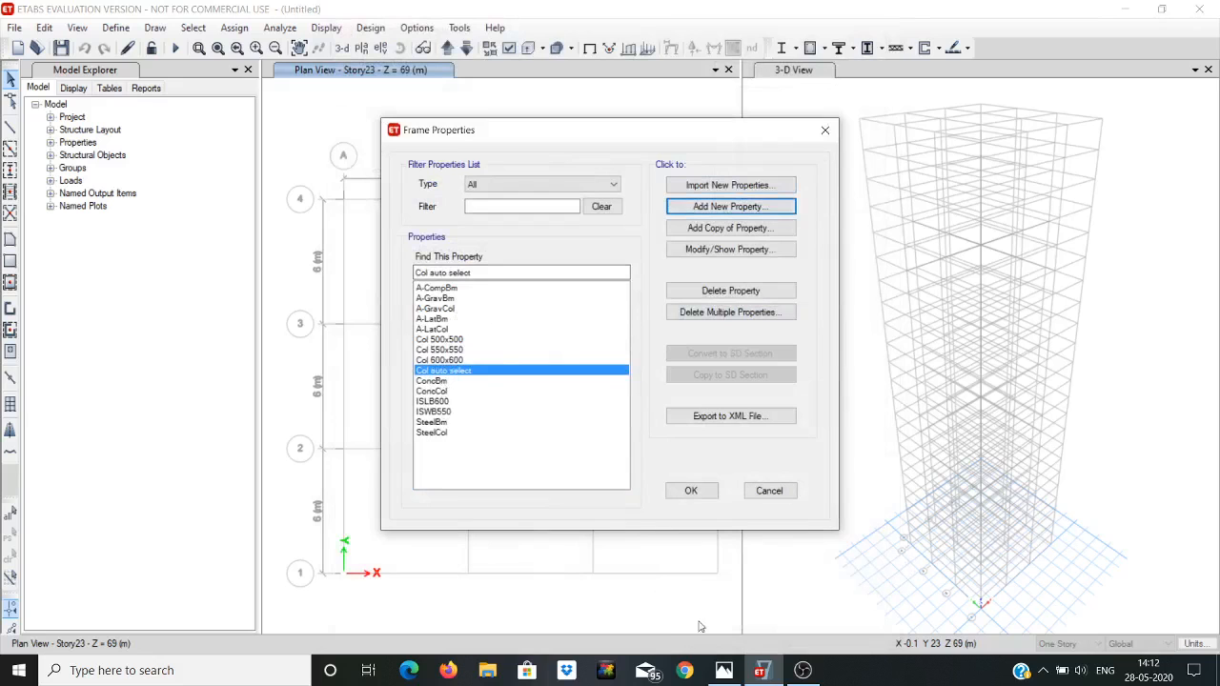
# Step: Check the beam sizes in the reference image and start a new concrete rectangular section named "Beam 500x300"
pyautogui.click(723, 671)
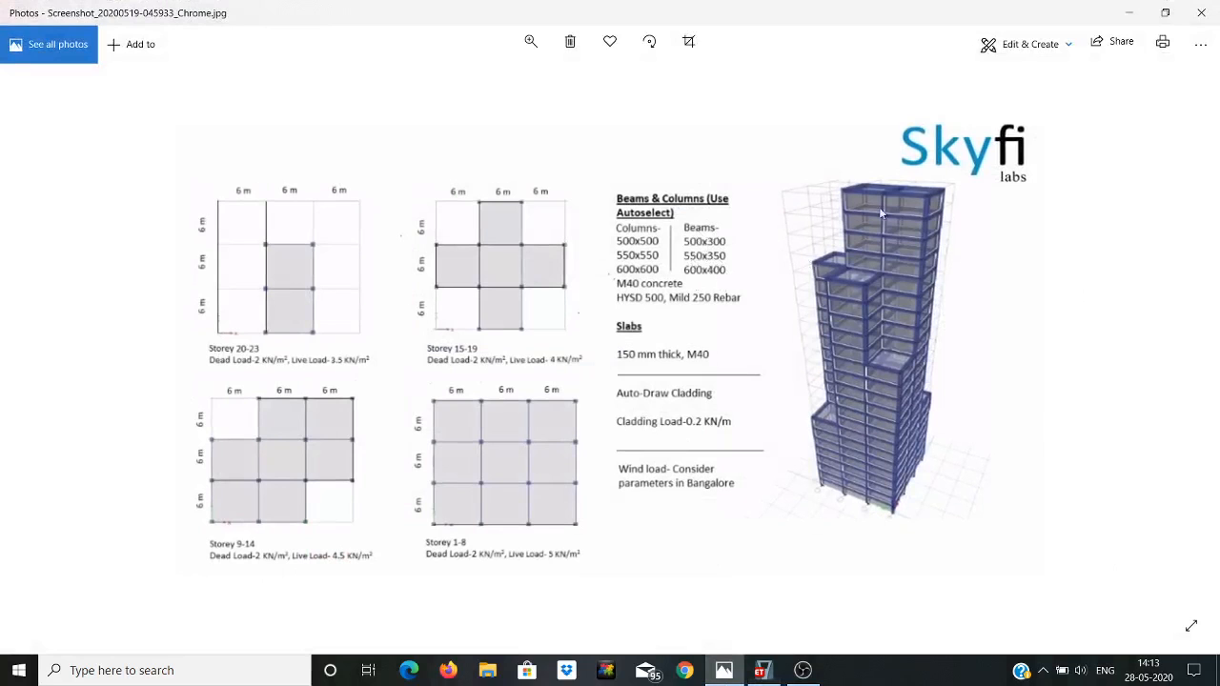
pyautogui.click(1129, 11)
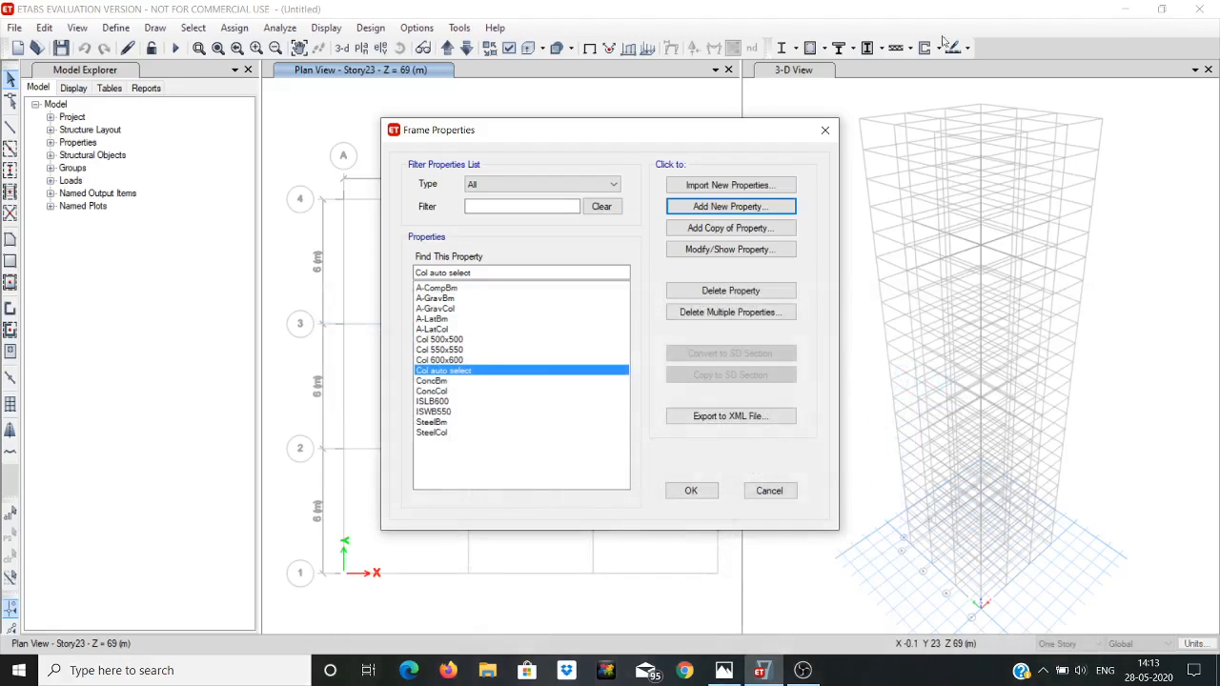
pyautogui.click(722, 206)
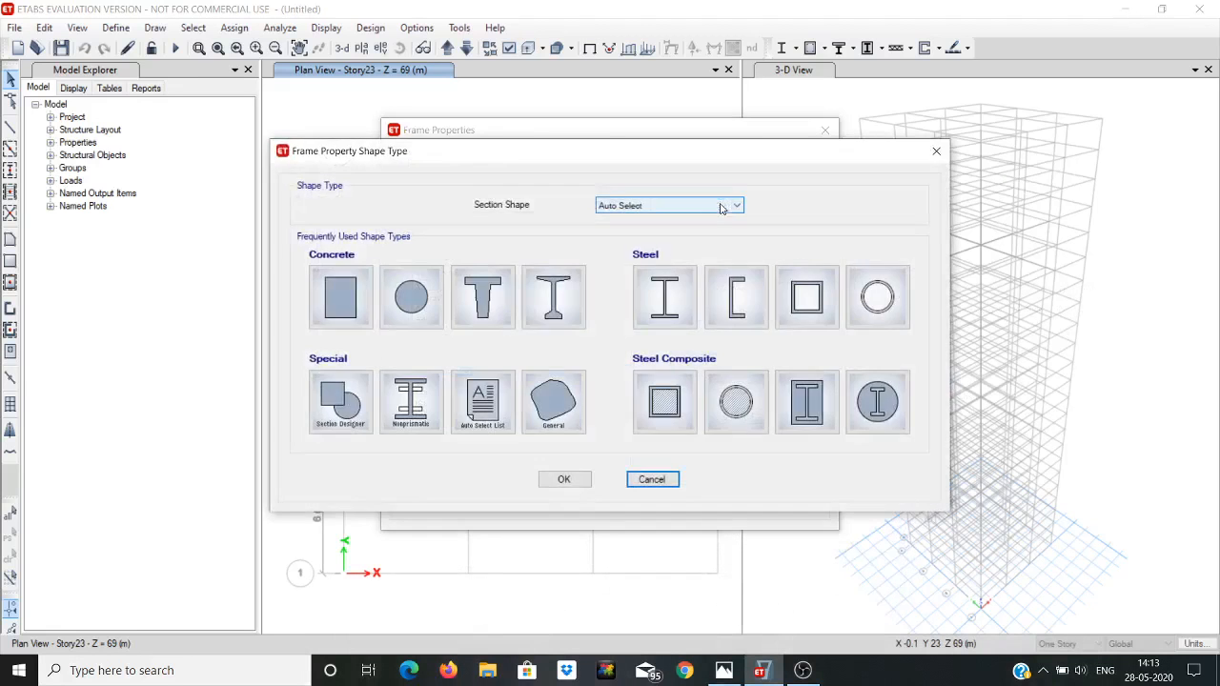
pyautogui.click(352, 291)
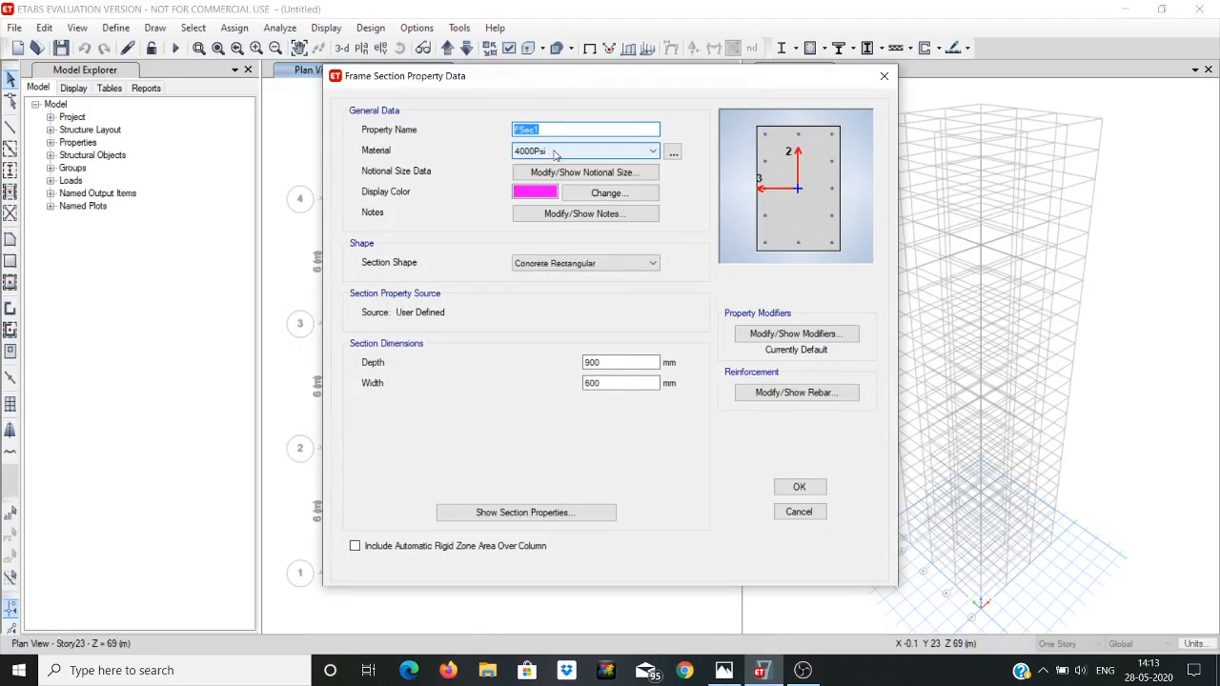
pyautogui.write('Beam 500x300')
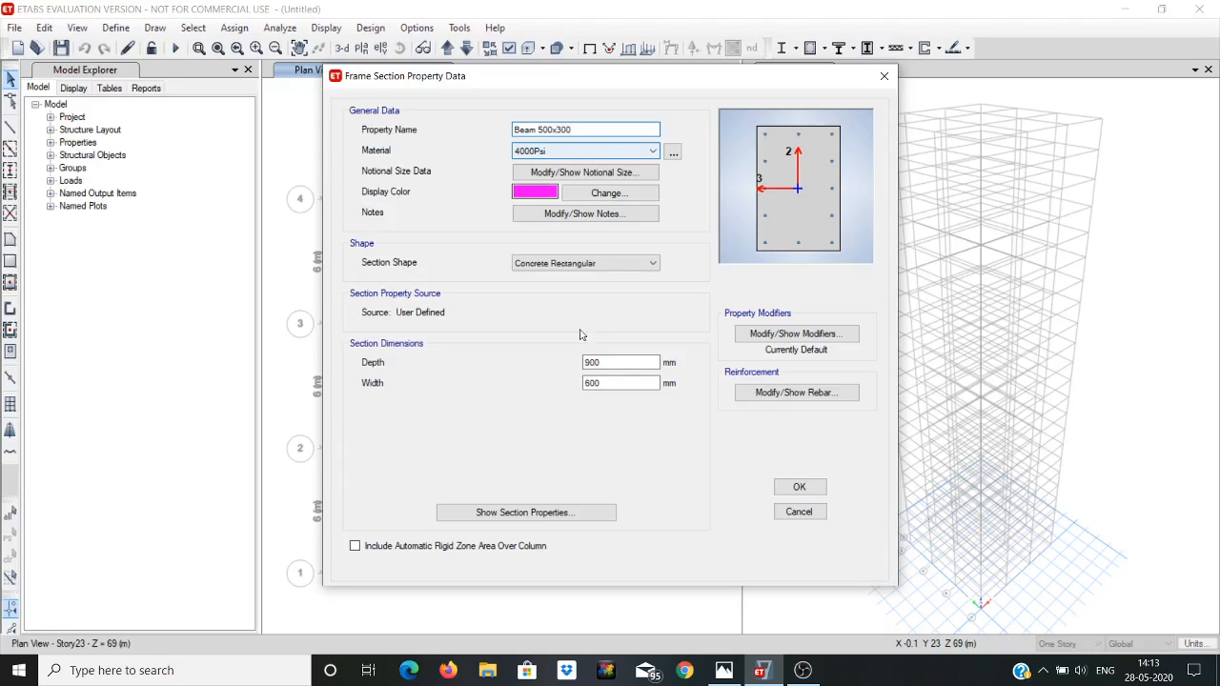
# Step: Assign M40 to the beam section and set its depth to 500 mm and width to 300 mm
pyautogui.click(572, 151)
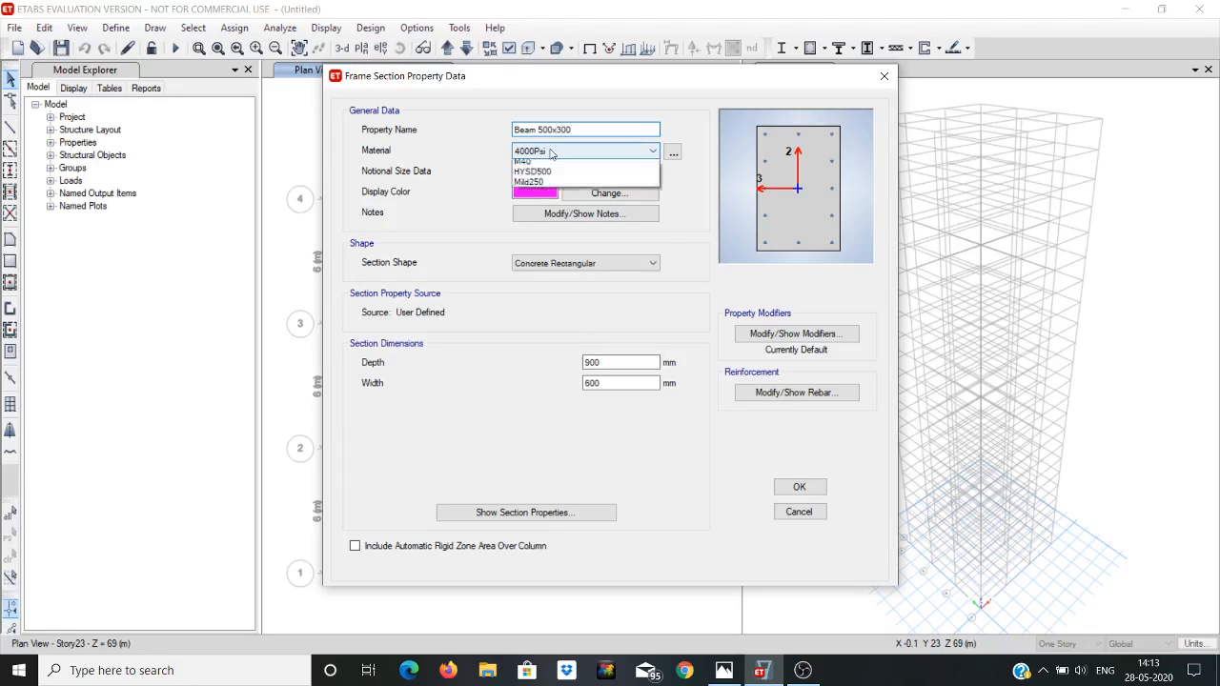
pyautogui.click(530, 207)
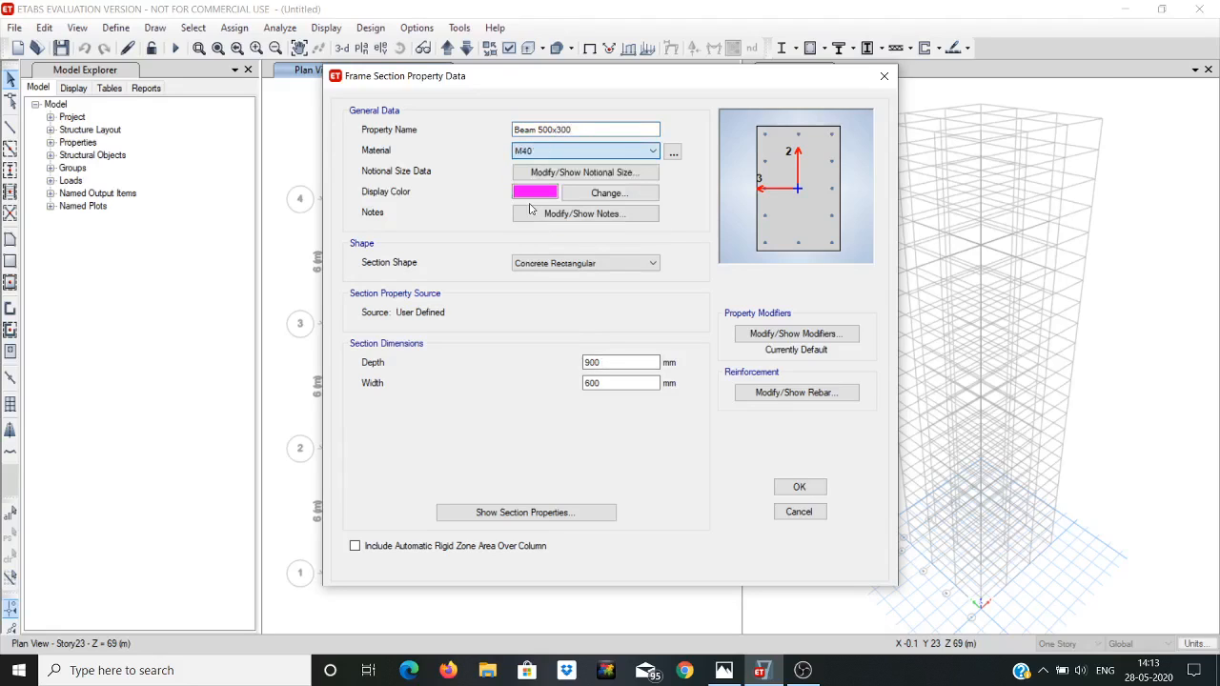
pyautogui.click(605, 360)
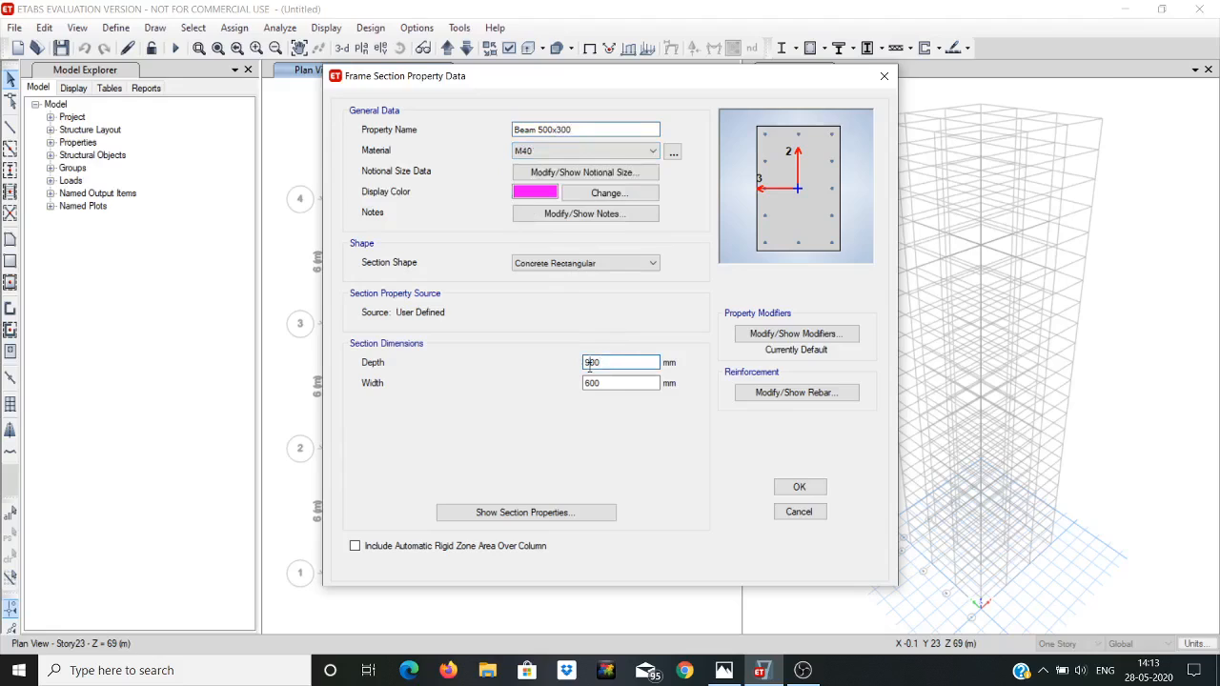
pyautogui.press('BackSpace')
pyautogui.click(591, 382)
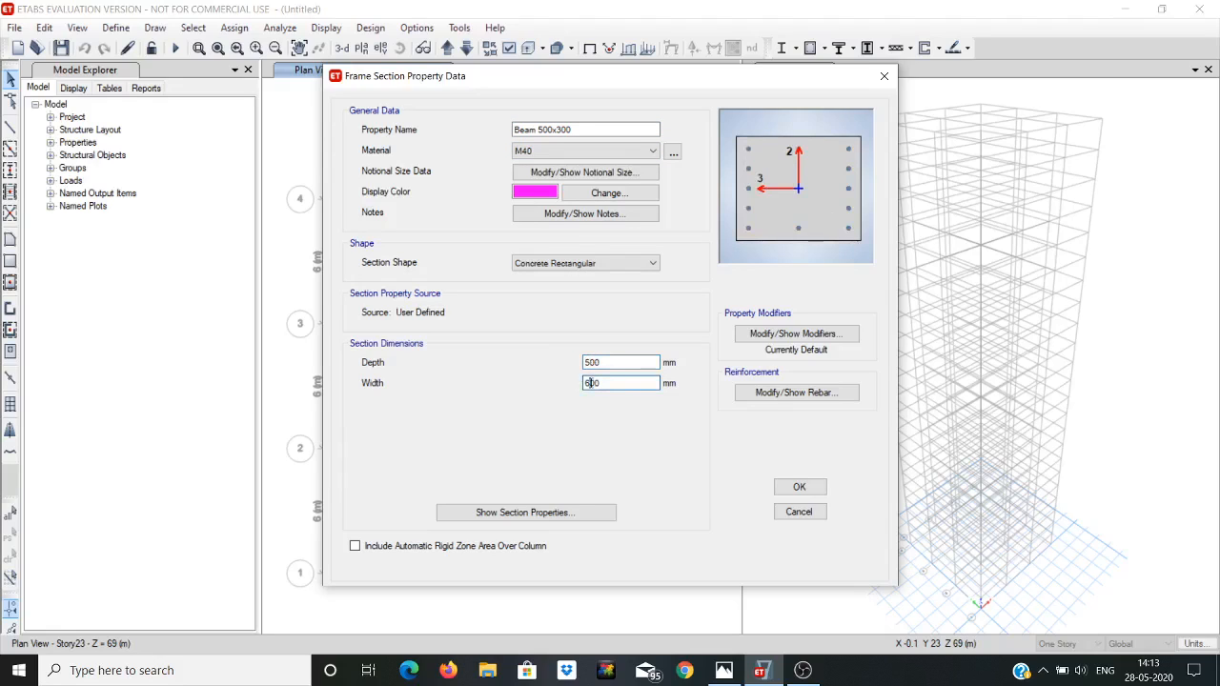
# Step: Set the beam section's reinforcement to M3 Design Only (Beam), with HYSD500 longitudinal bars and Mild250 confinement bars
pyautogui.click(771, 393)
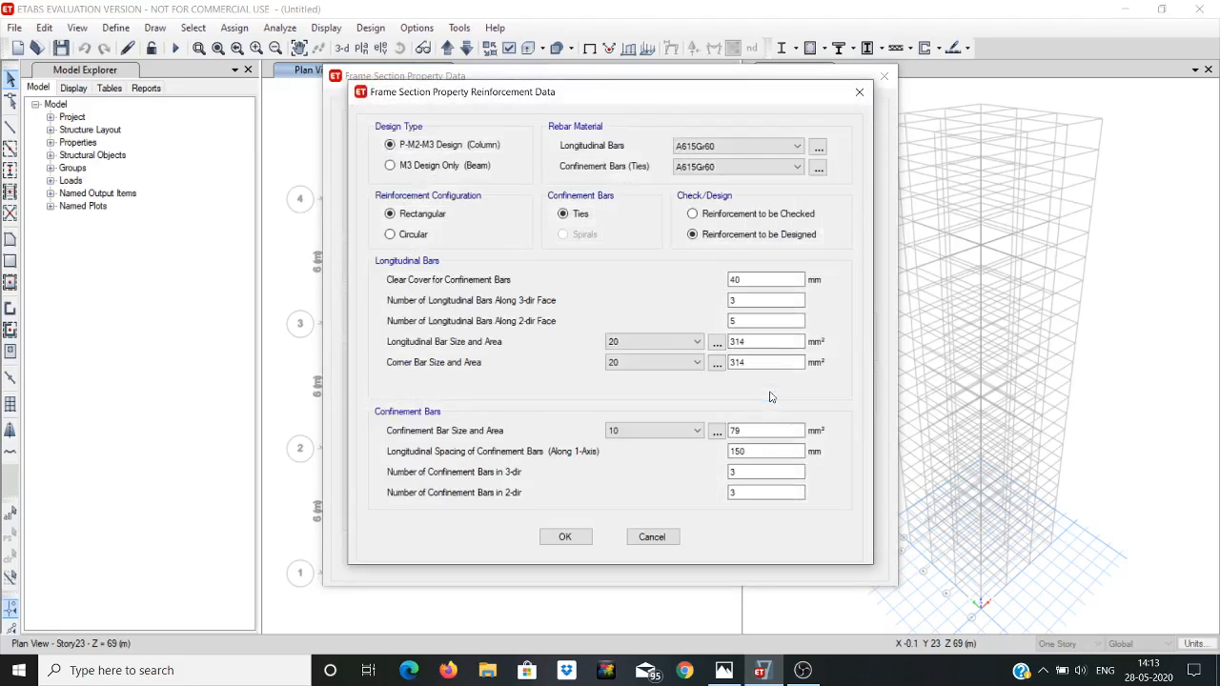
pyautogui.click(416, 167)
pyautogui.click(724, 146)
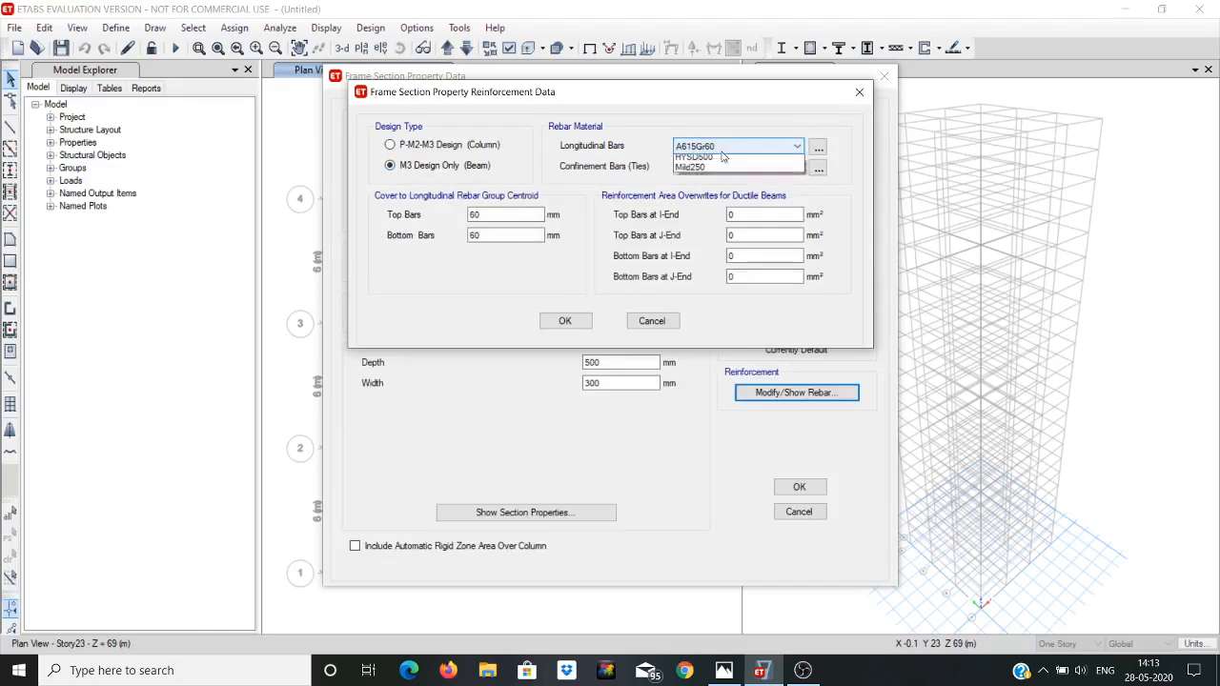
pyautogui.click(696, 171)
pyautogui.click(724, 167)
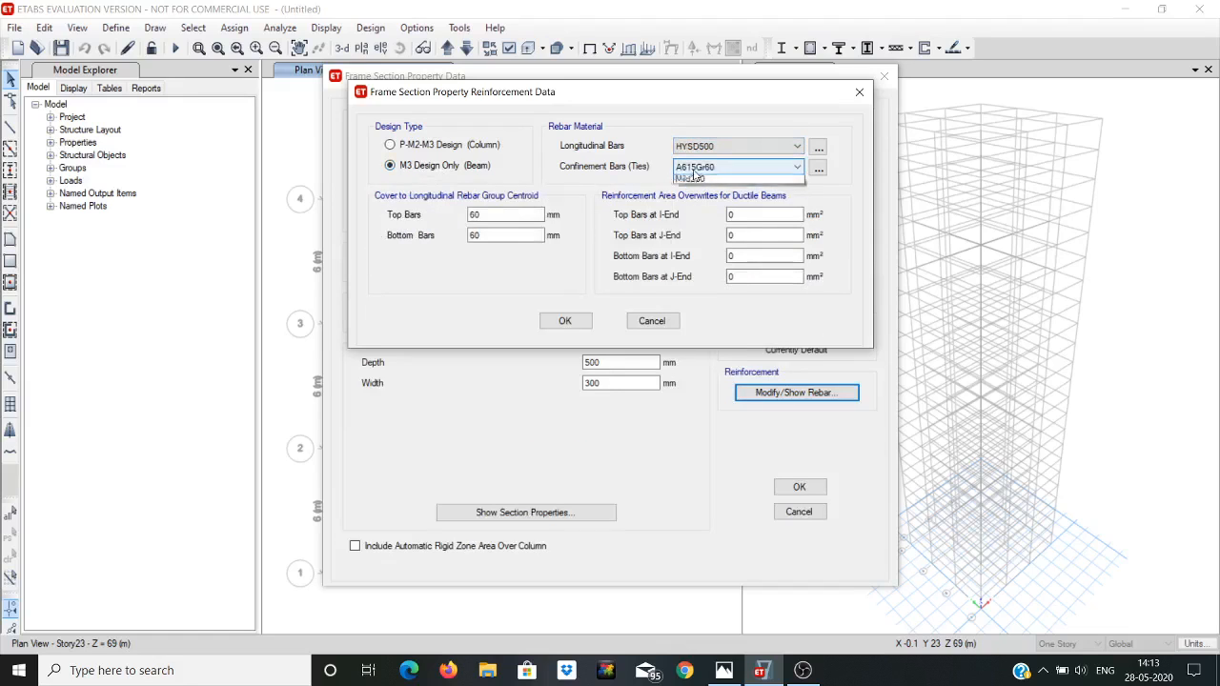
pyautogui.click(689, 202)
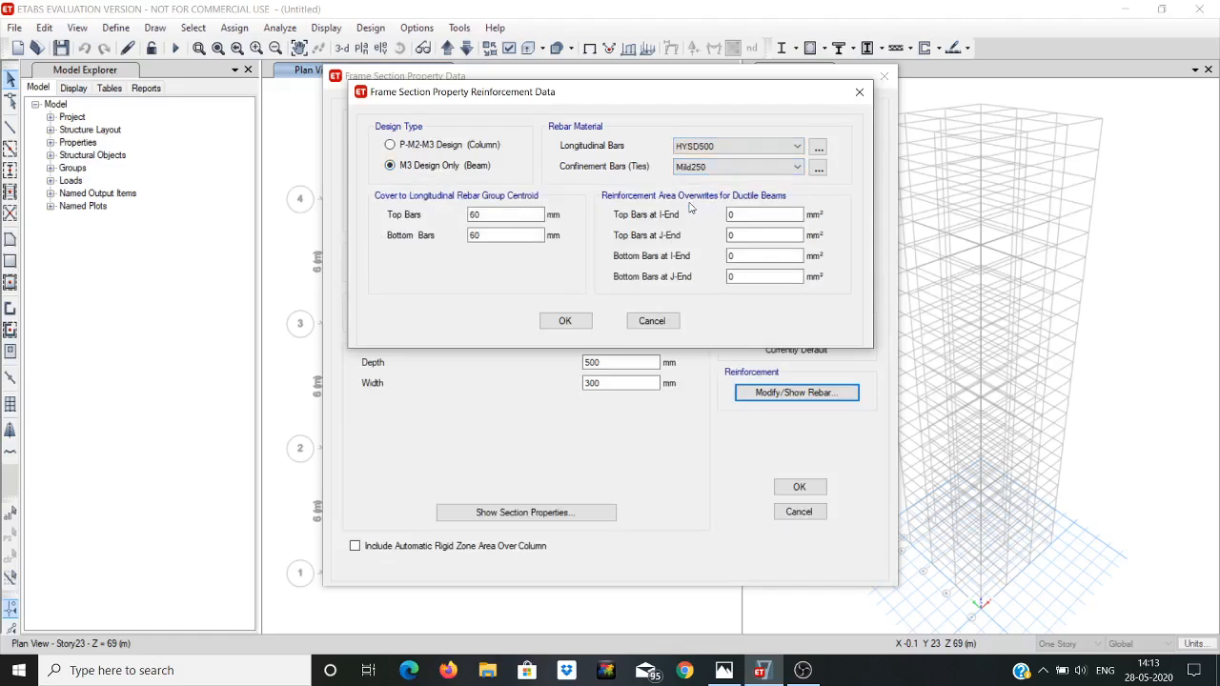
# Step: Set the beam's longitudinal rebar cover to 25 mm and accept the reinforcement data and section
pyautogui.click(474, 215)
pyautogui.click(484, 234)
pyautogui.write('25')
pyautogui.click(554, 323)
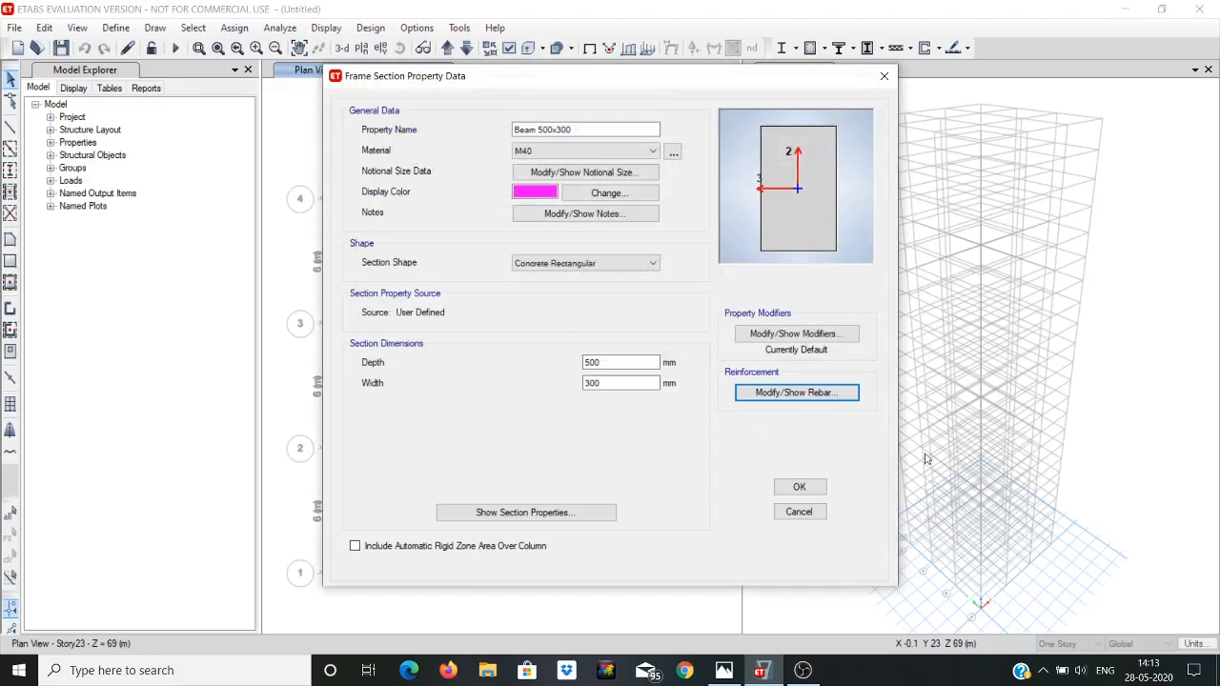
pyautogui.click(805, 487)
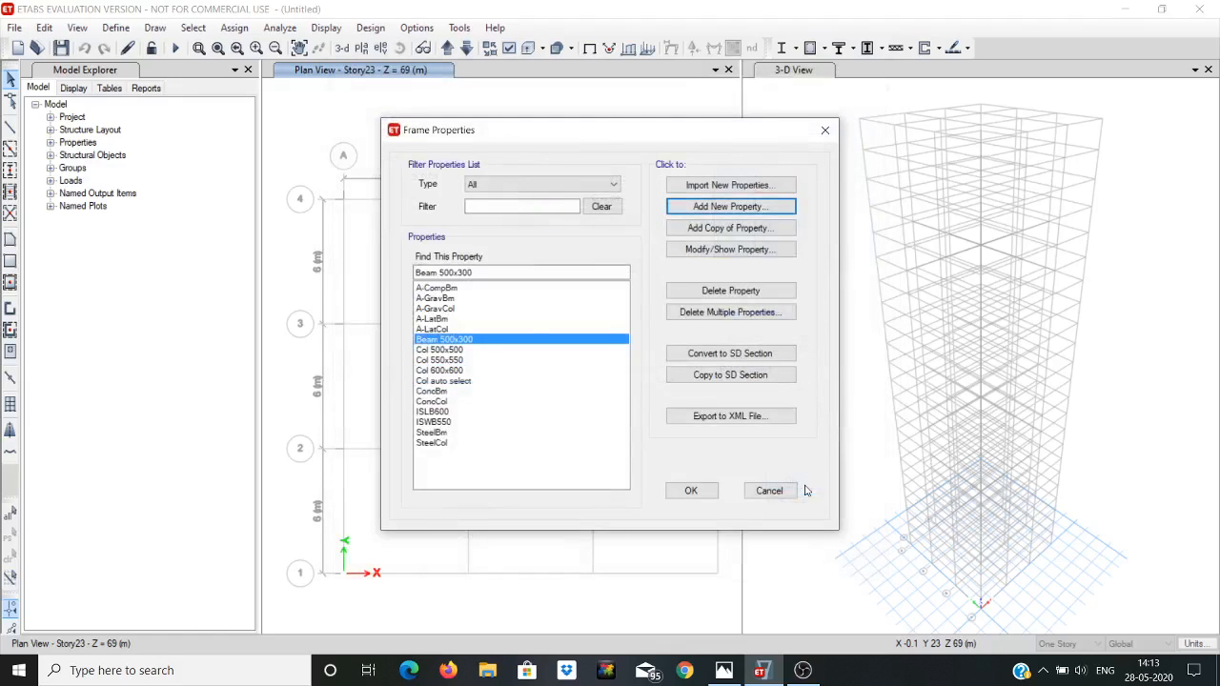
# Step: Copy the Beam 500x300 section as "Beam 550x350" with a depth of 550 mm and a width of 350 mm
pyautogui.click(716, 228)
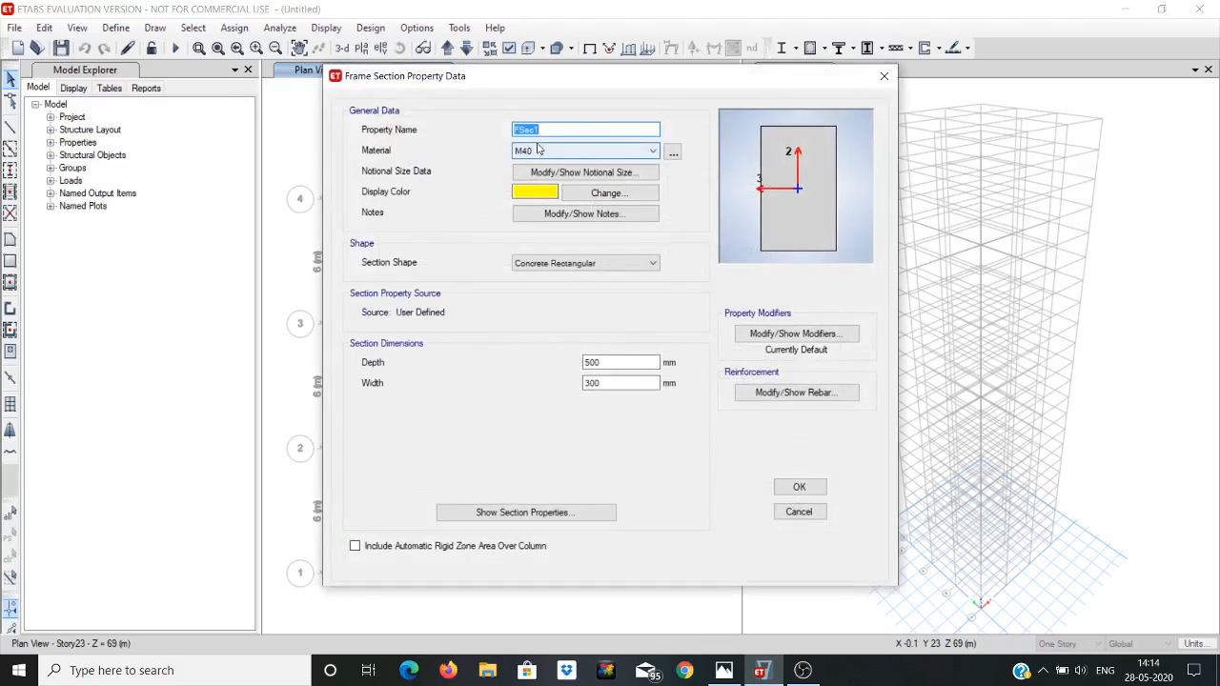
pyautogui.write('Beam 550x350')
pyautogui.click(593, 362)
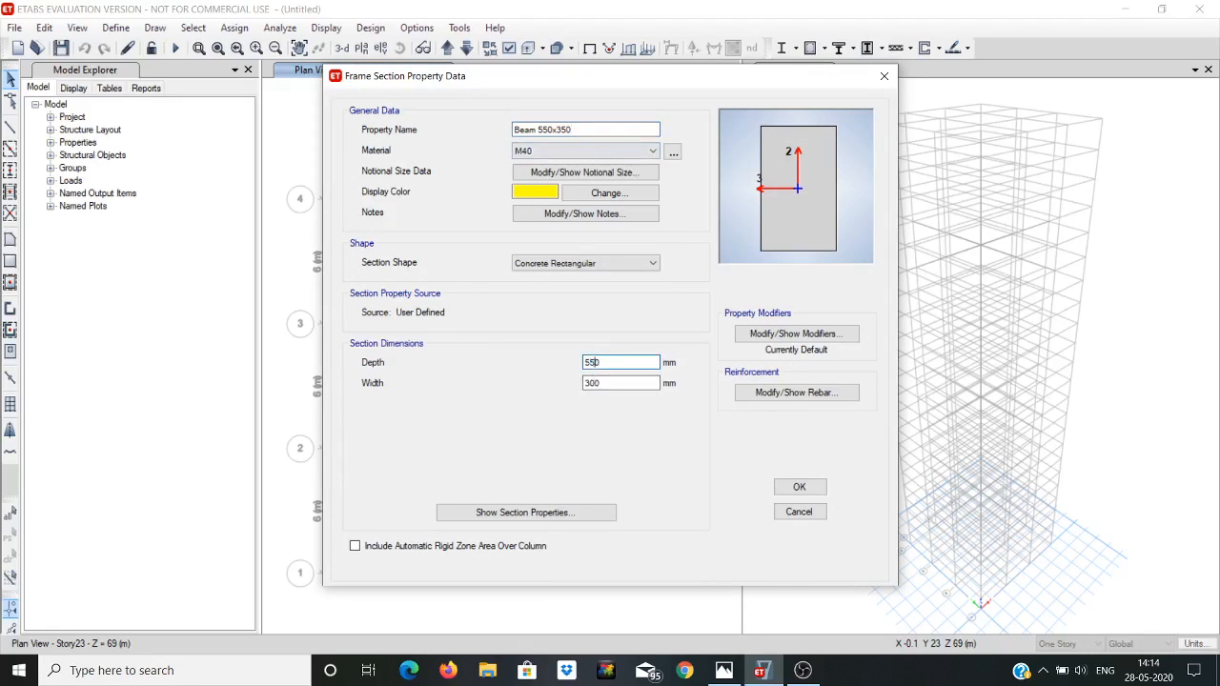
pyautogui.click(595, 383)
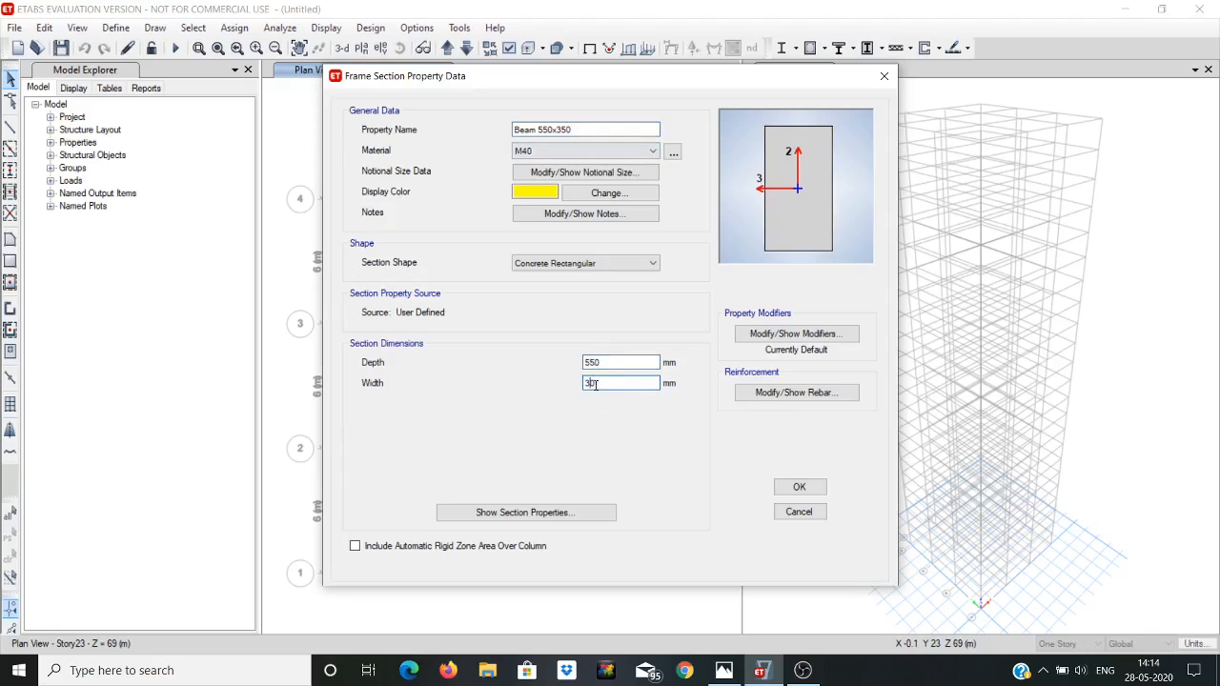
pyautogui.write('50')
pyautogui.click(805, 488)
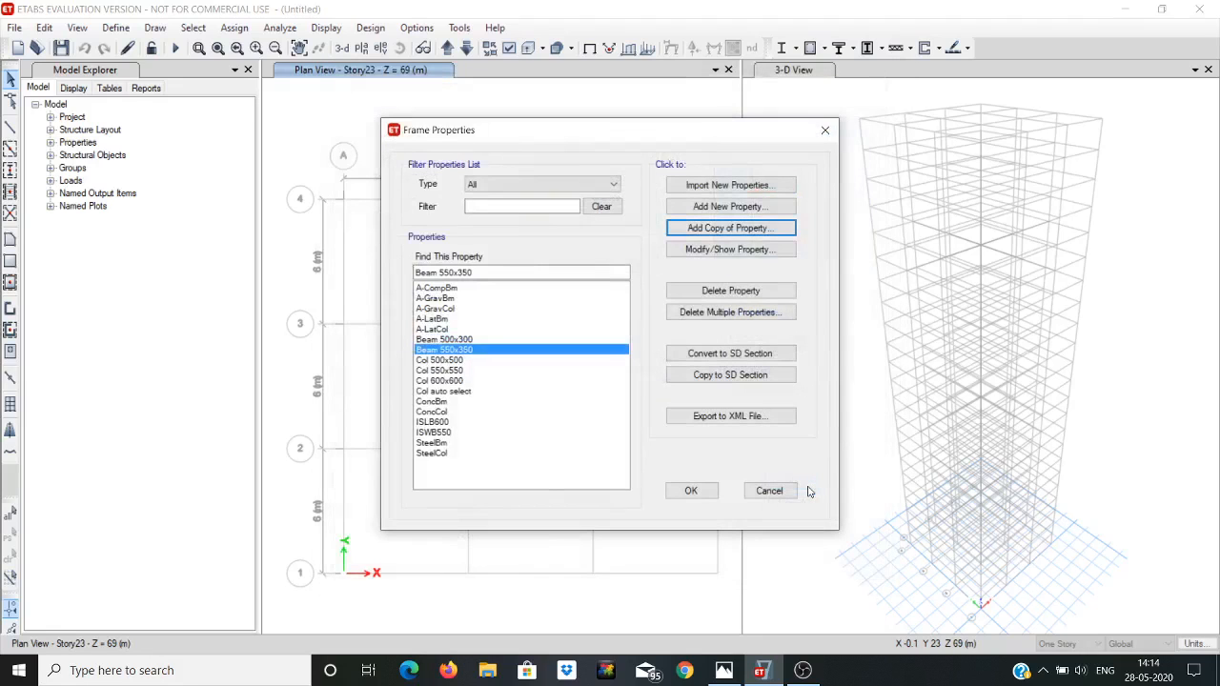
# Step: Copy the Beam 500x300 section as "Beam 600x400" with a depth of 600 mm and a width of 400 mm
pyautogui.click(472, 340)
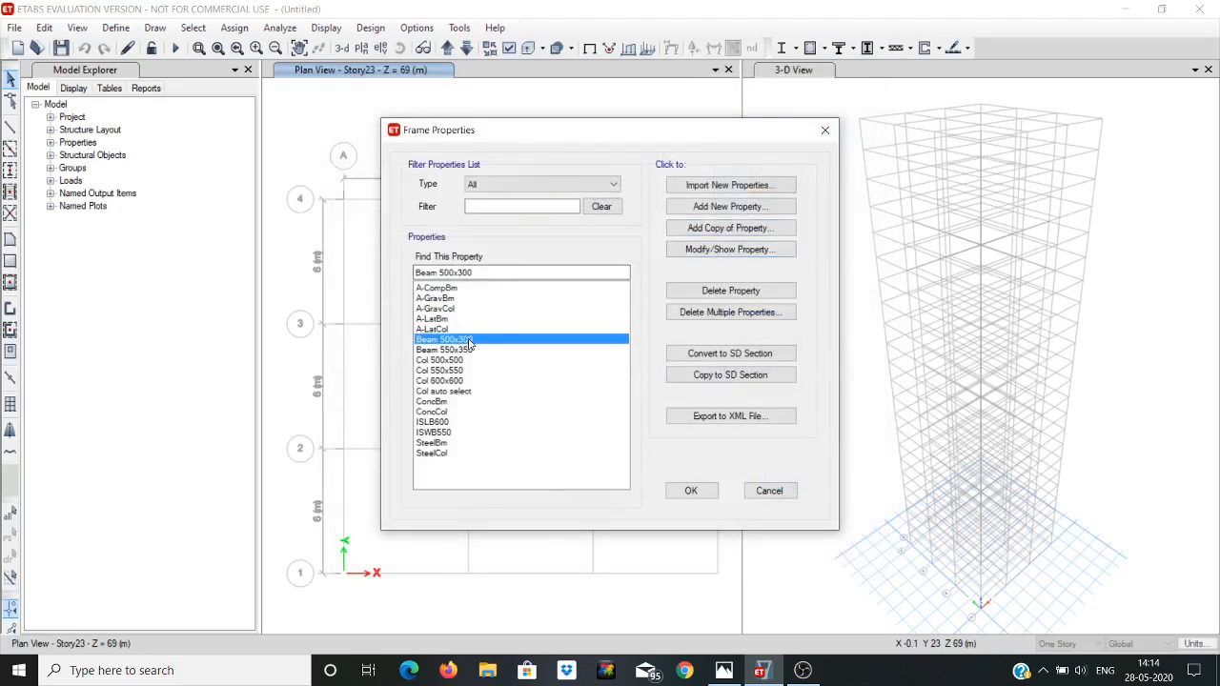
pyautogui.click(732, 229)
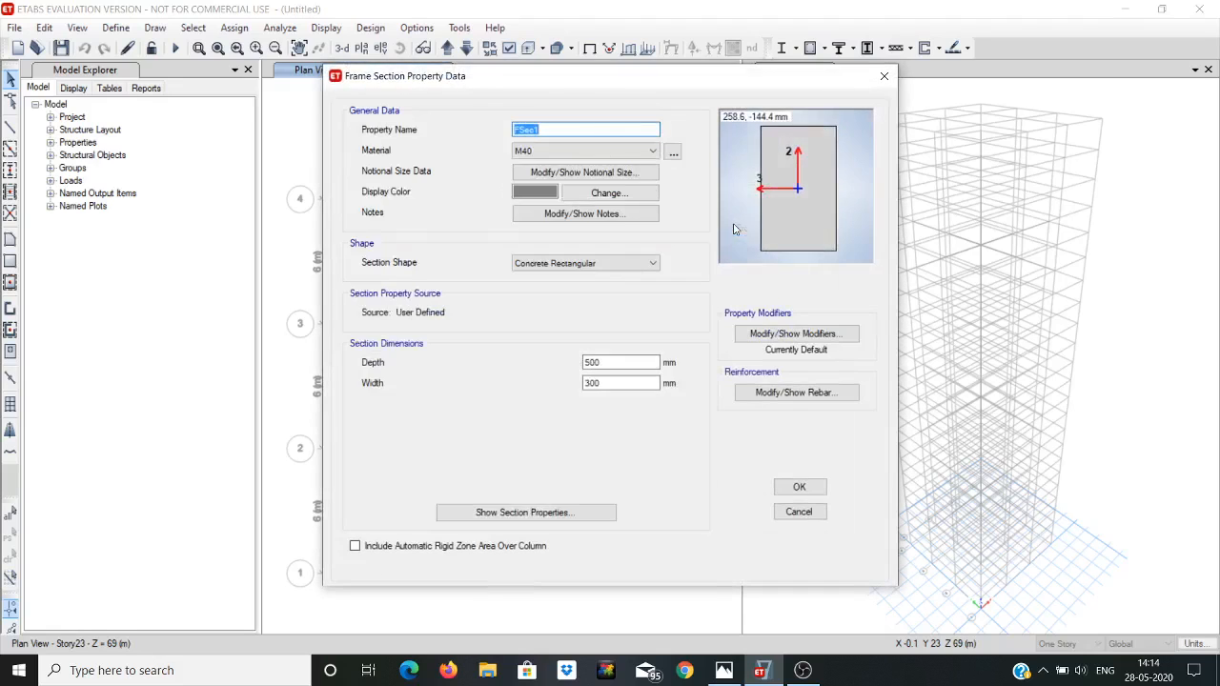
pyautogui.write('Beam 600x400')
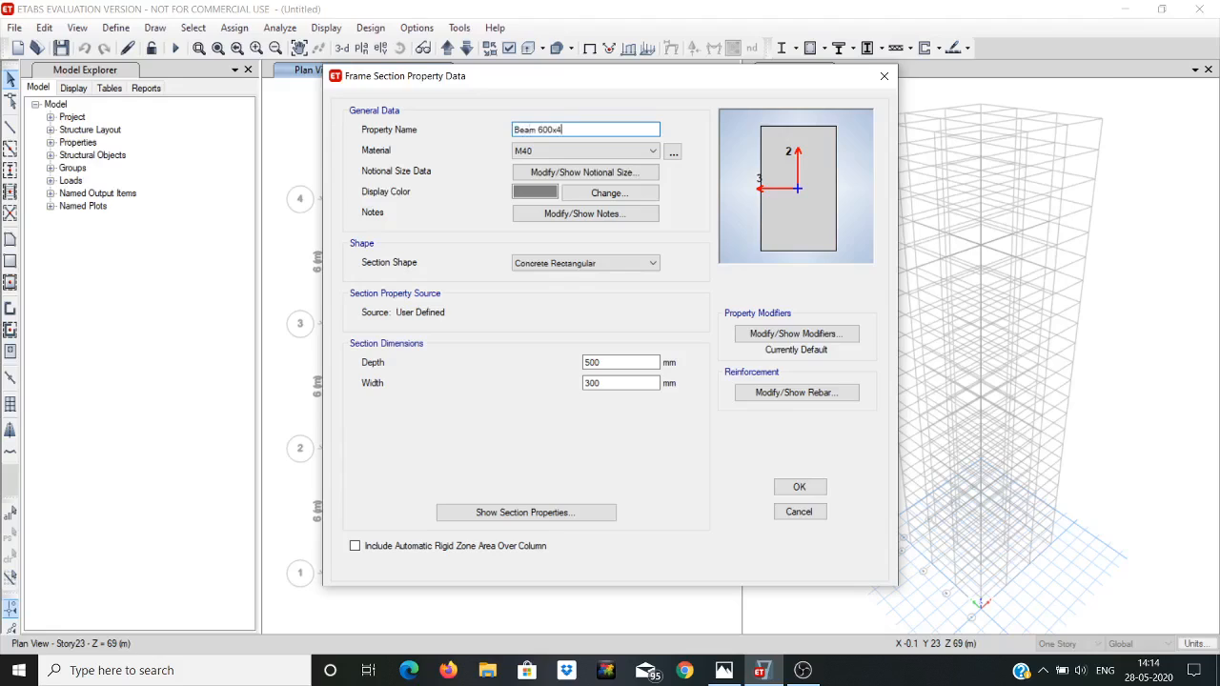
pyautogui.click(589, 360)
pyautogui.write('600')
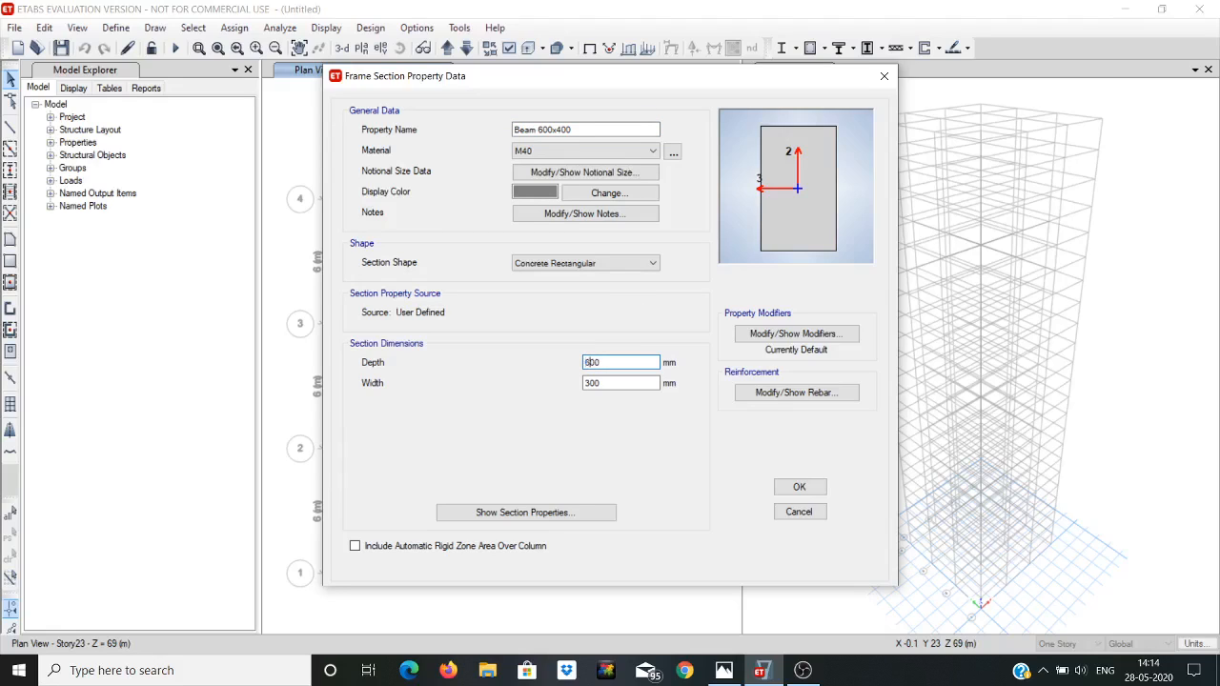
pyautogui.click(589, 382)
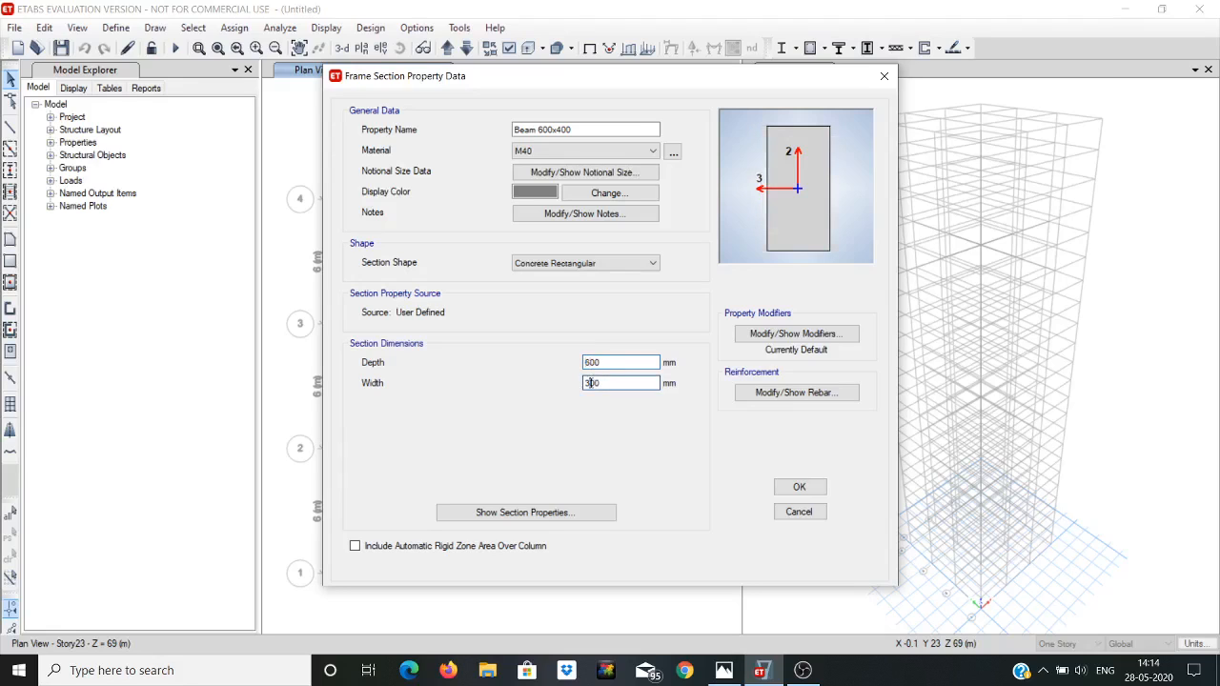
pyautogui.write('4')
pyautogui.click(807, 492)
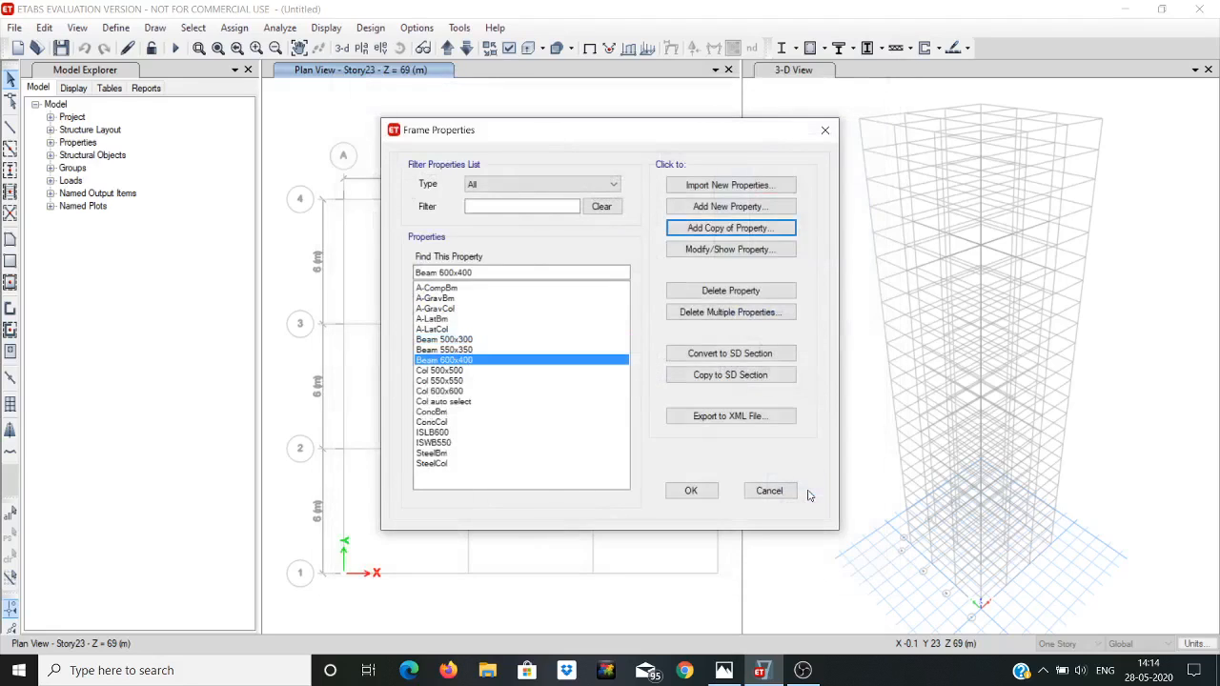
# Step: Start a new auto select section list named "Beam auto select" with the Concrete design type
pyautogui.click(731, 207)
pyautogui.click(493, 404)
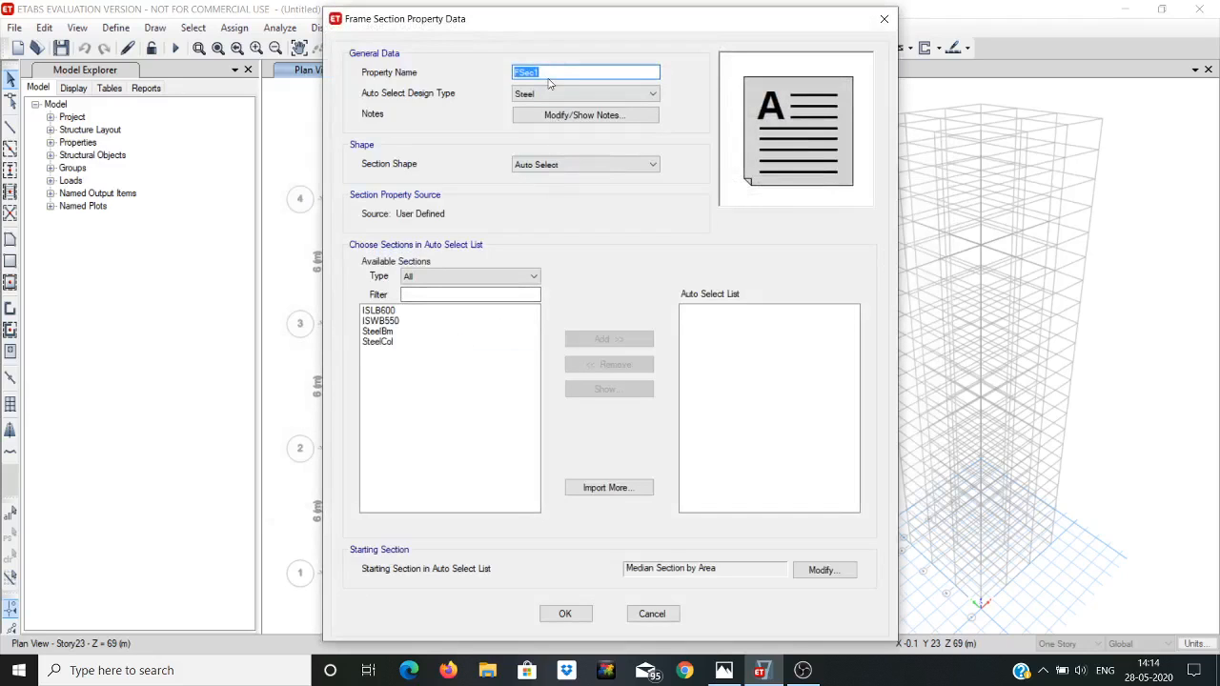
pyautogui.write('Beam auto select')
pyautogui.click(577, 95)
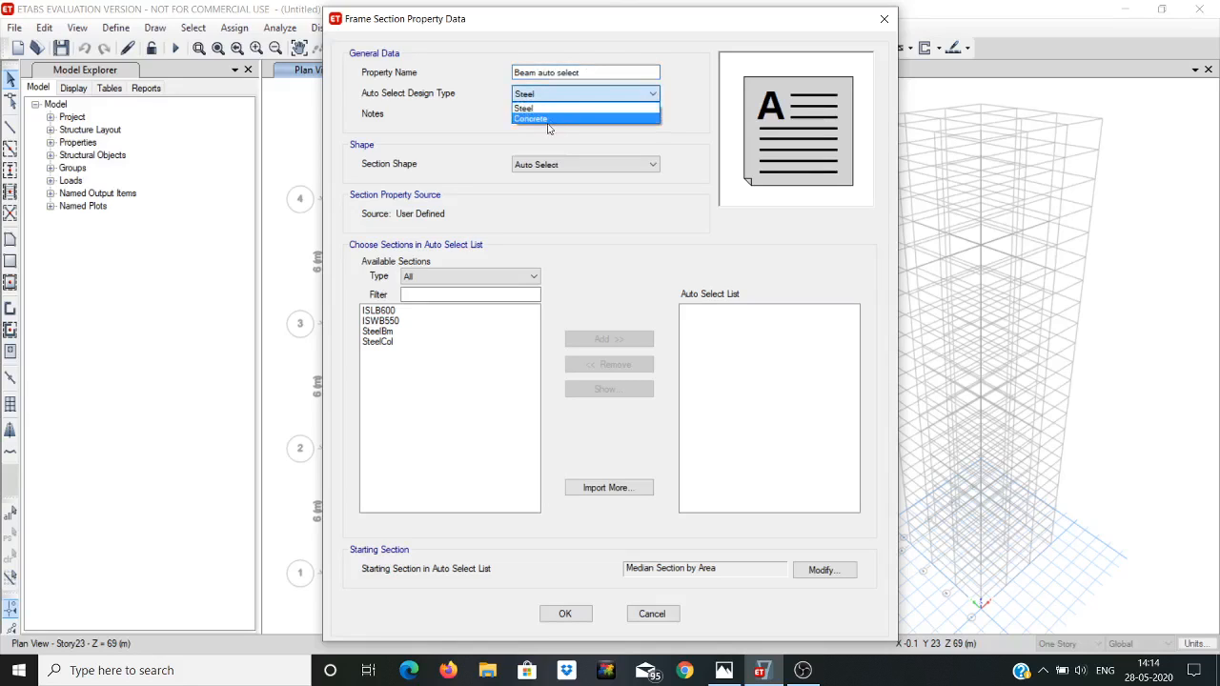
pyautogui.click(551, 119)
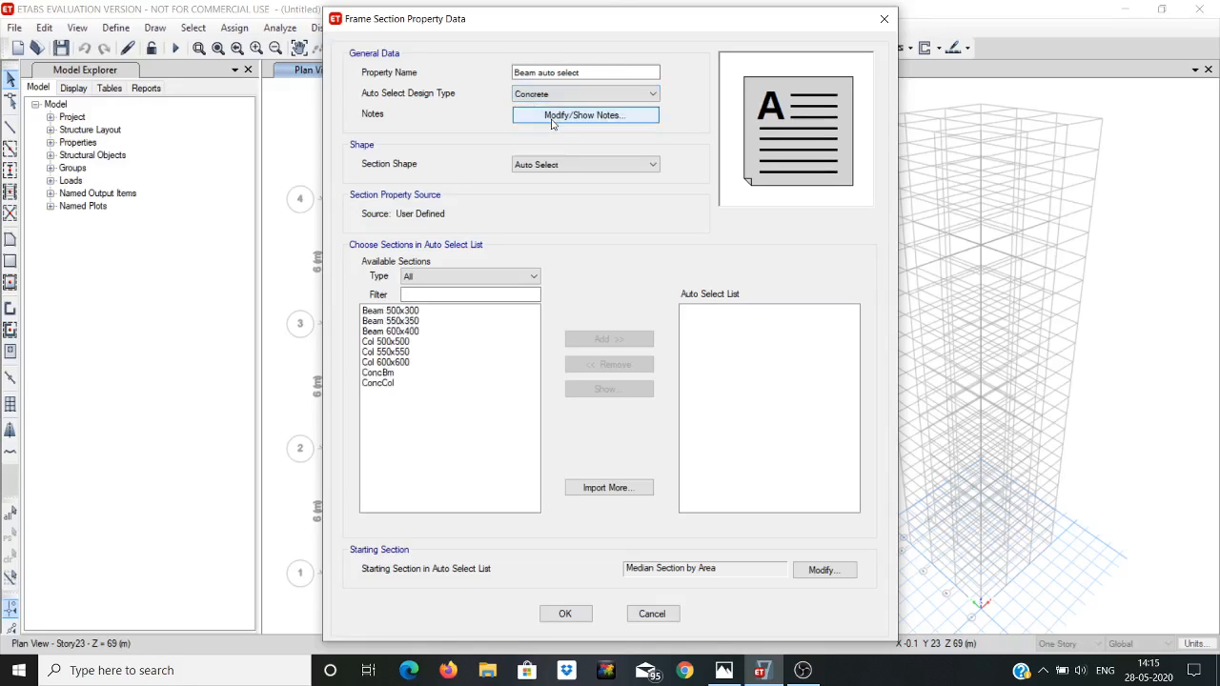
# Step: Add Beam 500x300, Beam 550x350 and Beam 600x400 to the auto select list and accept all frame properties
pyautogui.click(405, 310)
pyautogui.hotkey('shift', 'Down')
pyautogui.hotkey('shift', 'Down')
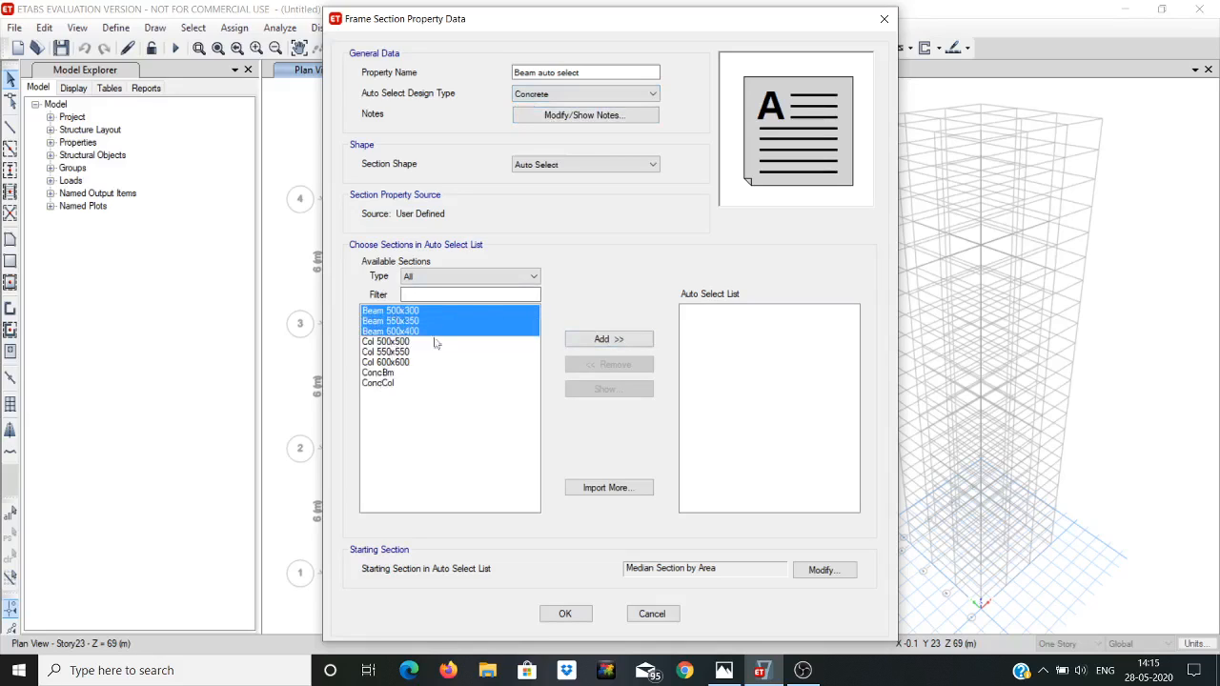
pyautogui.click(602, 338)
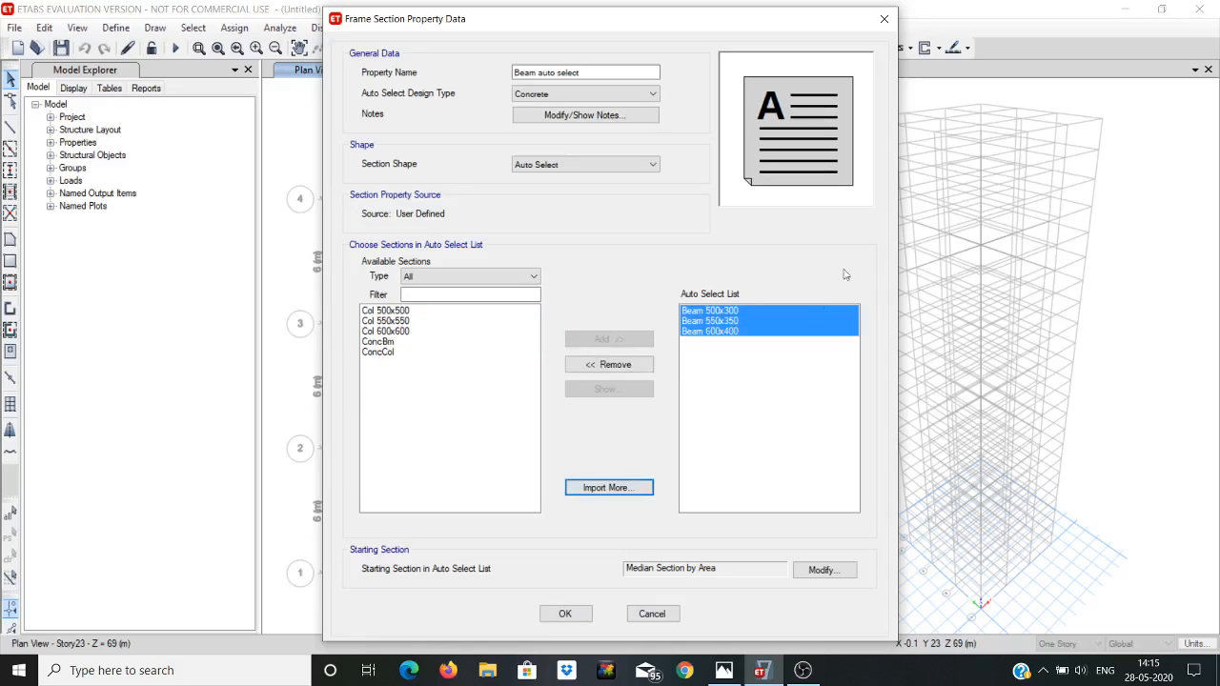
pyautogui.click(569, 614)
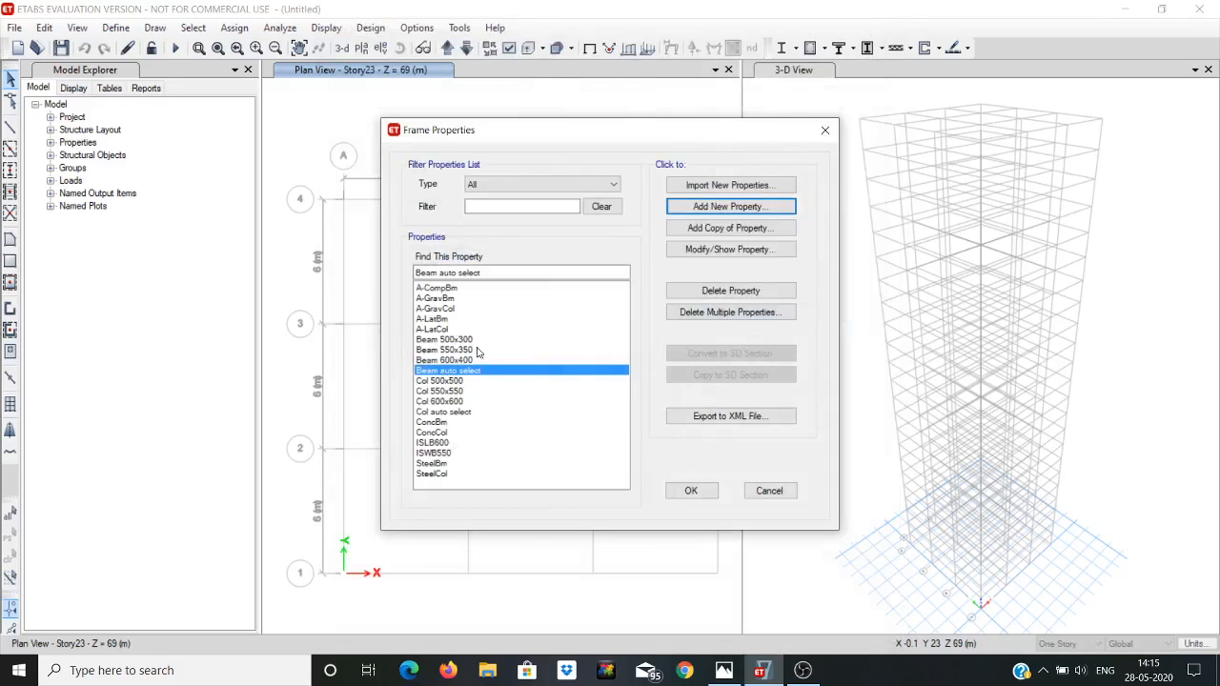
pyautogui.click(693, 491)
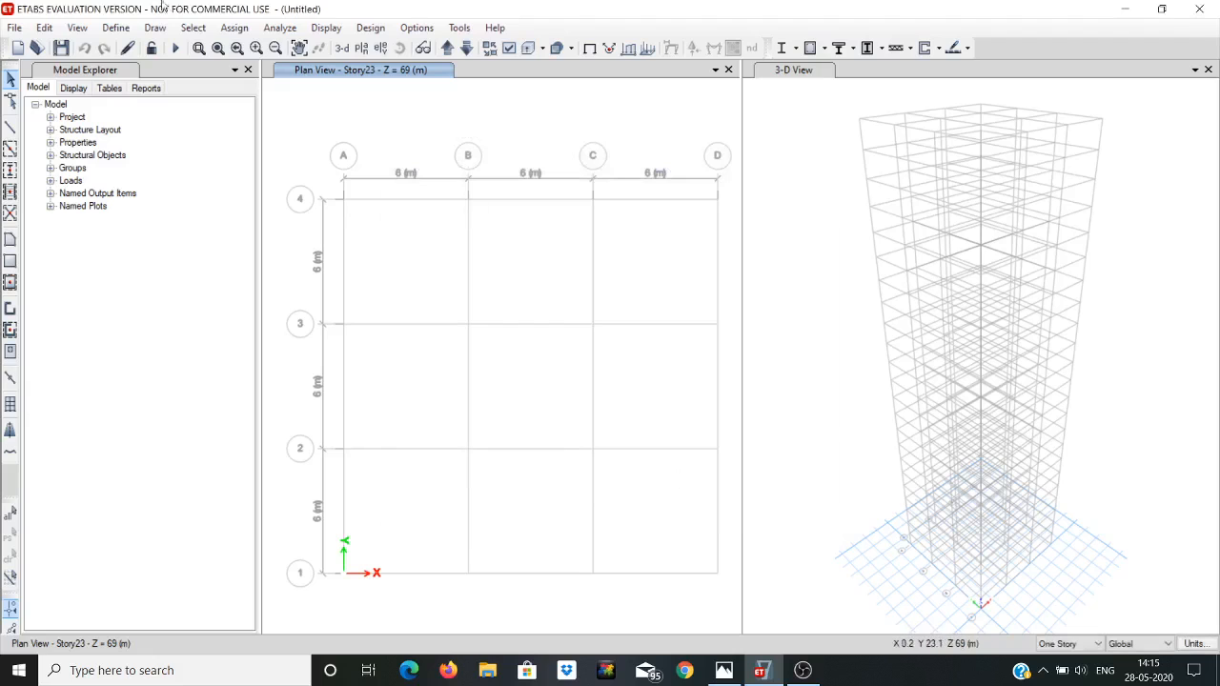
# Step: Start a new slab property named "Slab150" and assign M40 as its material
pyautogui.click(114, 29)
pyautogui.moveTo(138, 71)
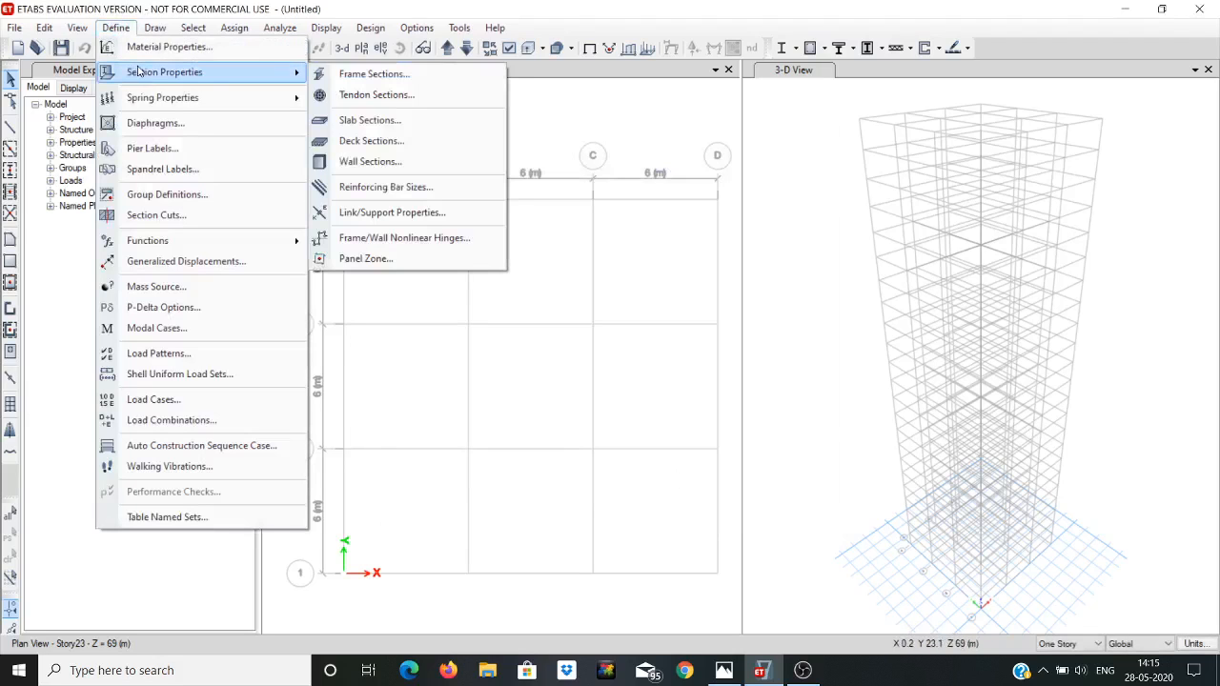
pyautogui.click(371, 120)
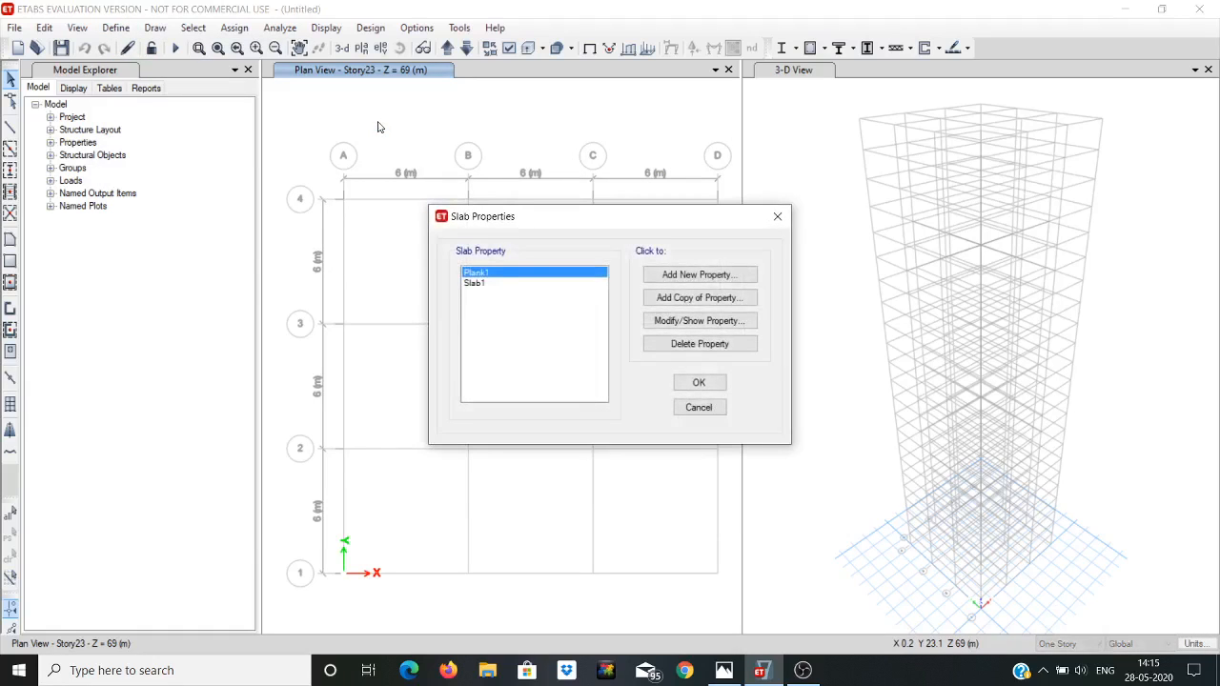
pyautogui.click(706, 276)
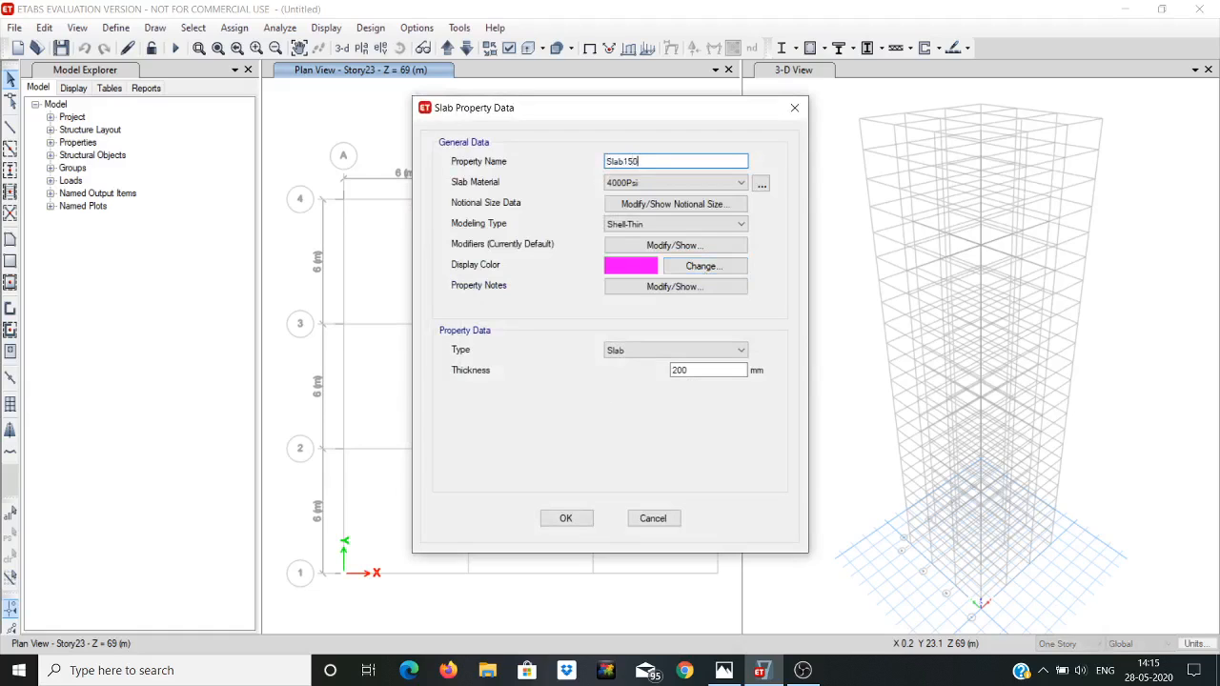
pyautogui.click(620, 183)
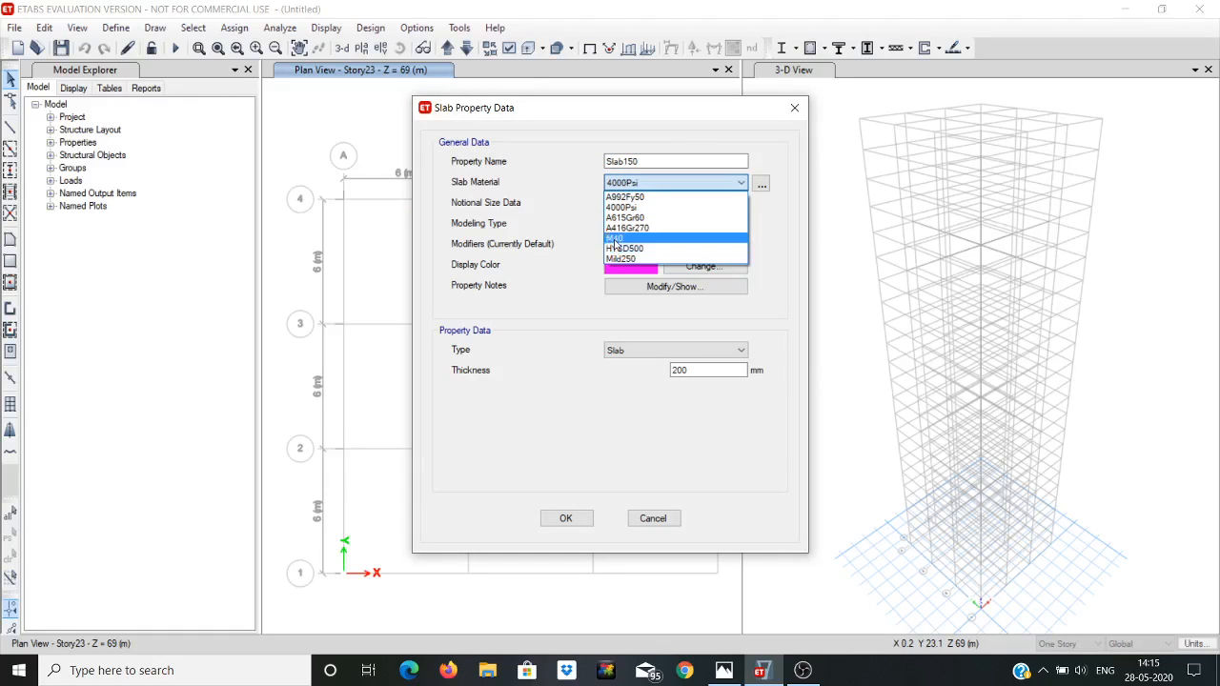
pyautogui.click(615, 239)
# Step: Set the Slab150 thickness to 150 mm and accept the slab properties
pyautogui.click(686, 370)
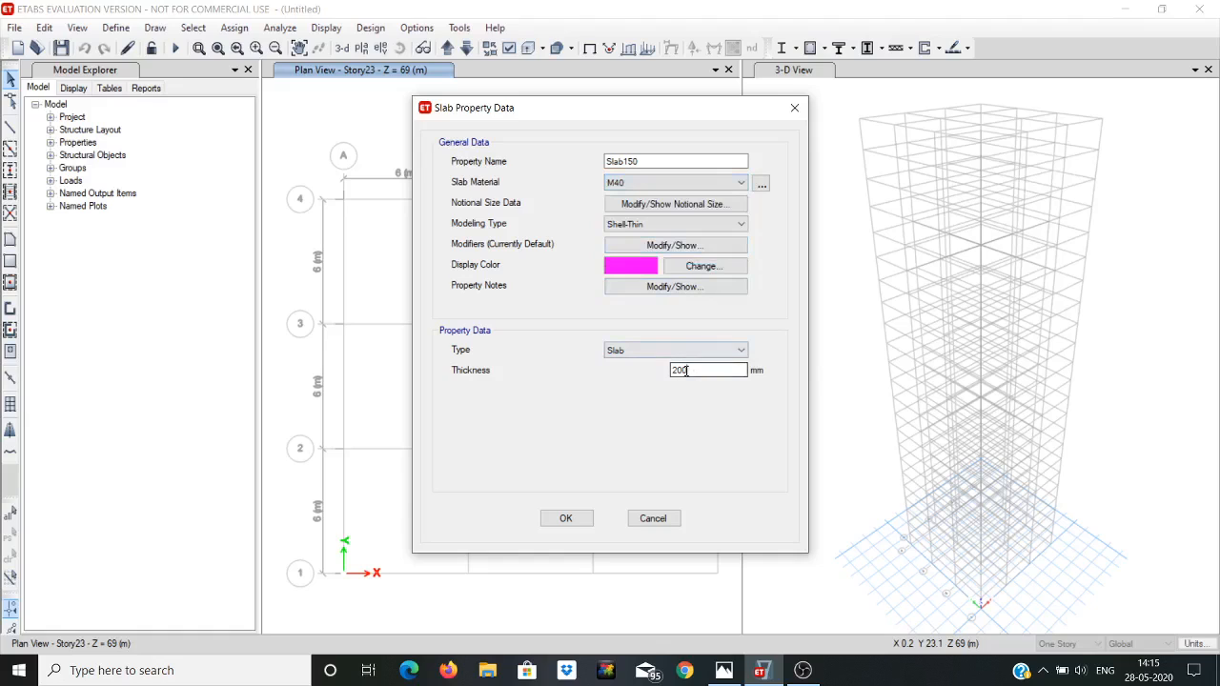
pyautogui.press('BackSpace')
pyautogui.press('BackSpace')
pyautogui.write('150')
pyautogui.click(567, 519)
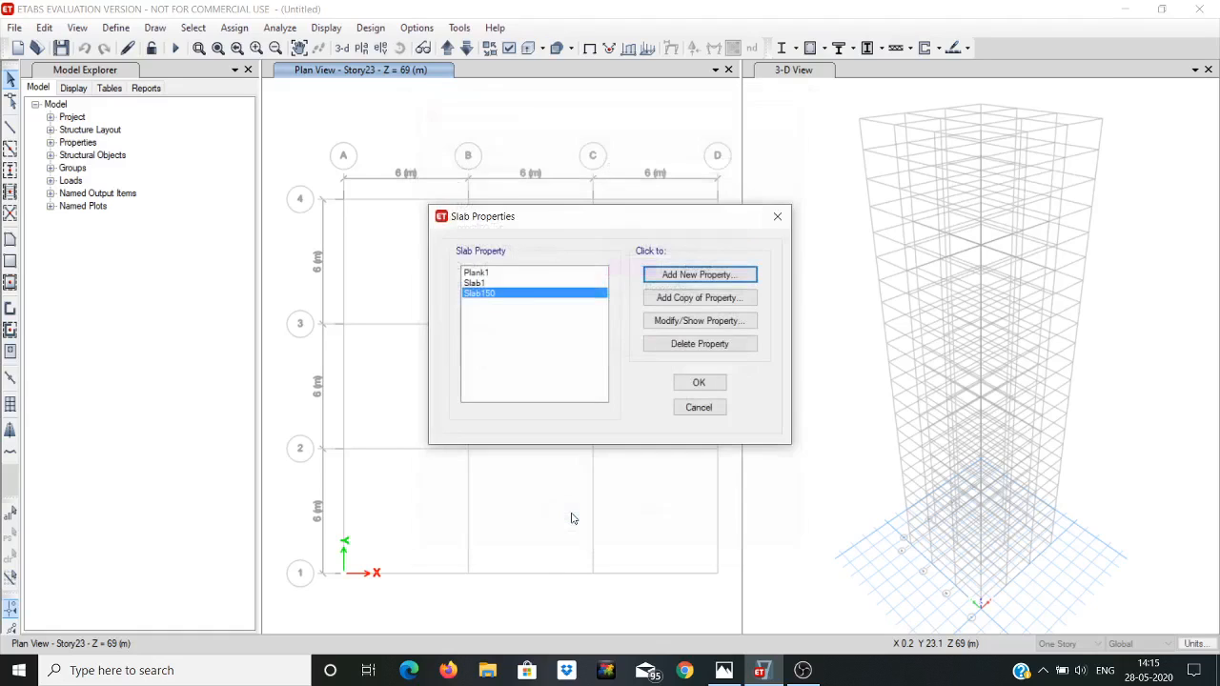
pyautogui.click(702, 383)
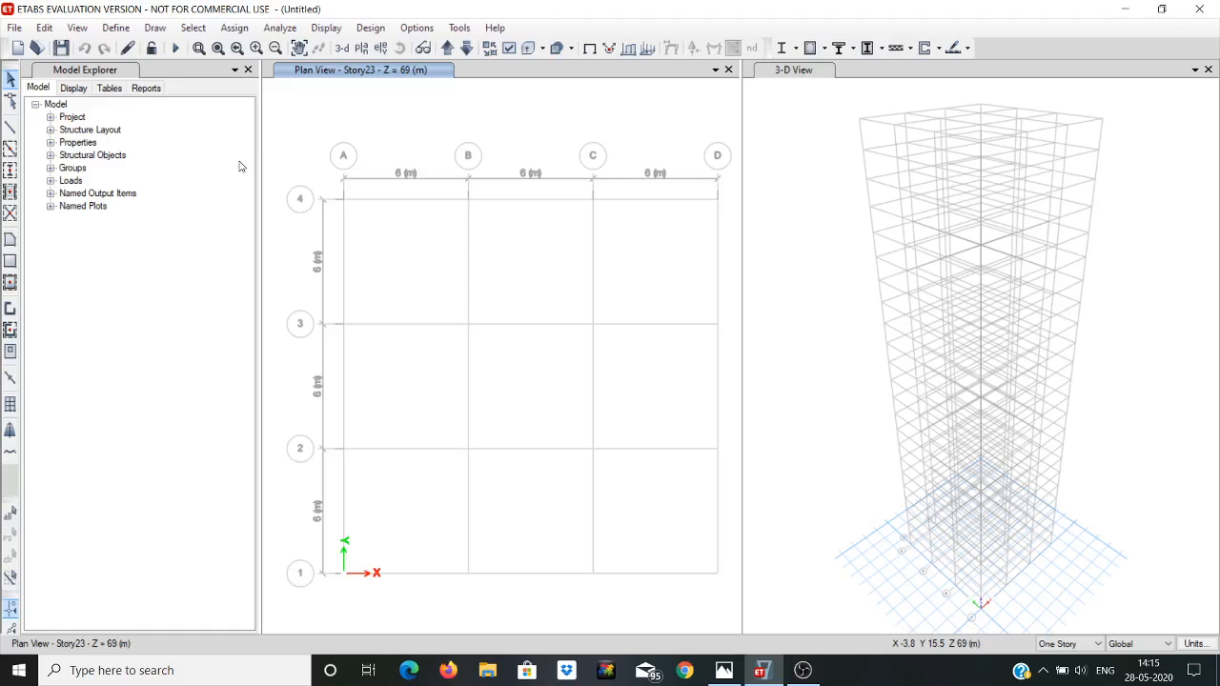
# Step: Draw columns with the Col auto select property at every grid intersection on the Story1 plan using Quick Draw Columns
pyautogui.click(447, 49)
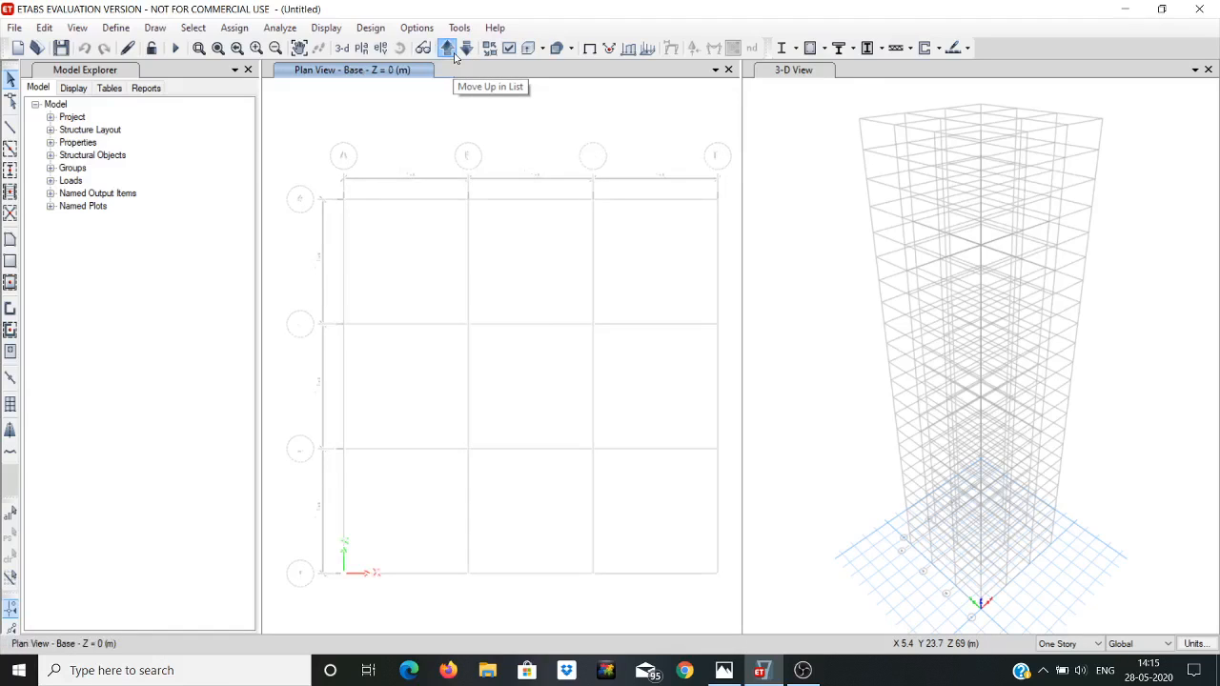
pyautogui.click(447, 49)
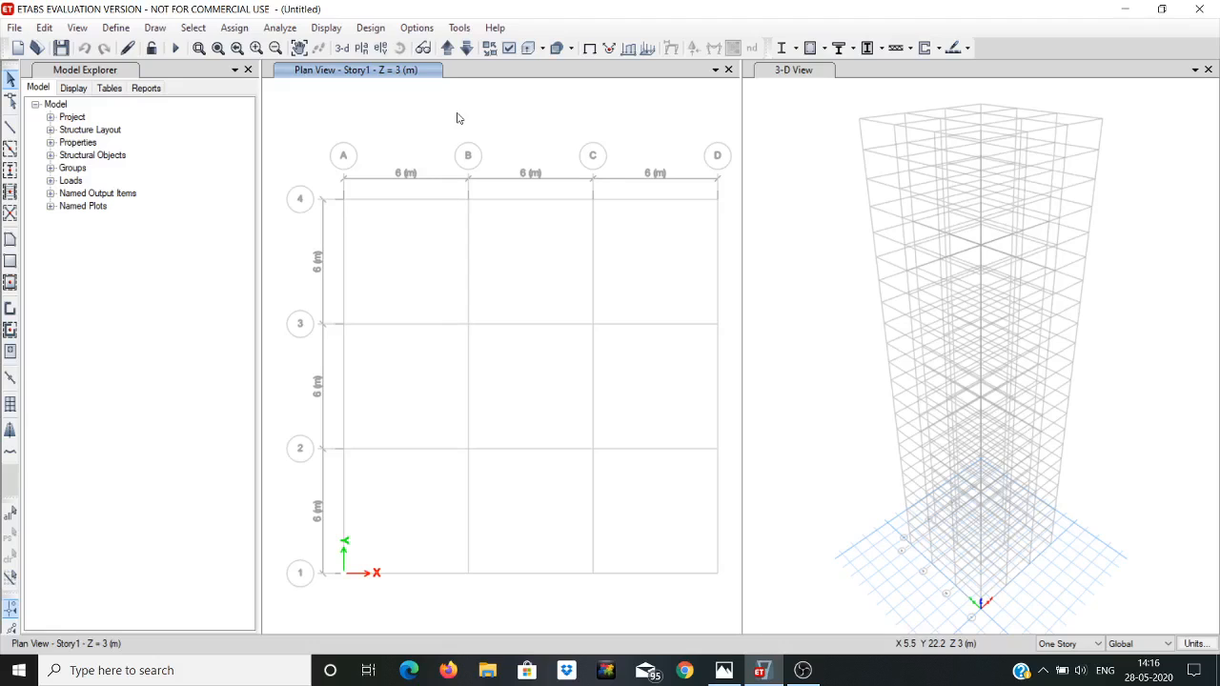
pyautogui.click(158, 29)
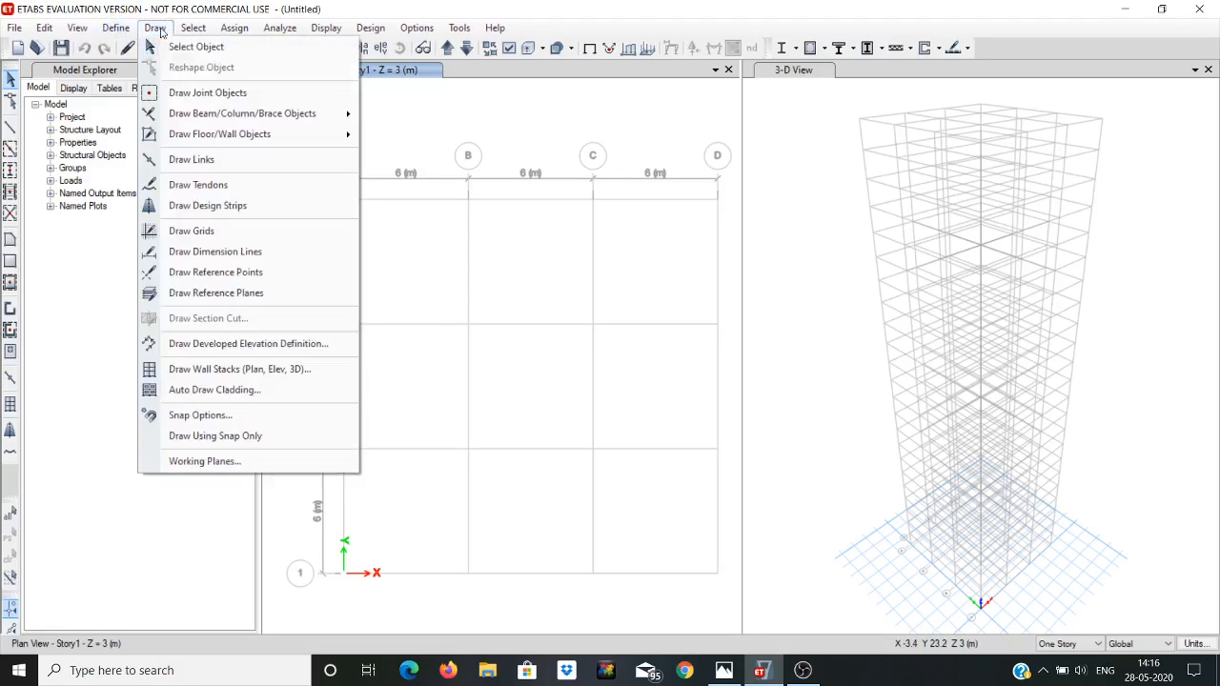
pyautogui.moveTo(201, 116)
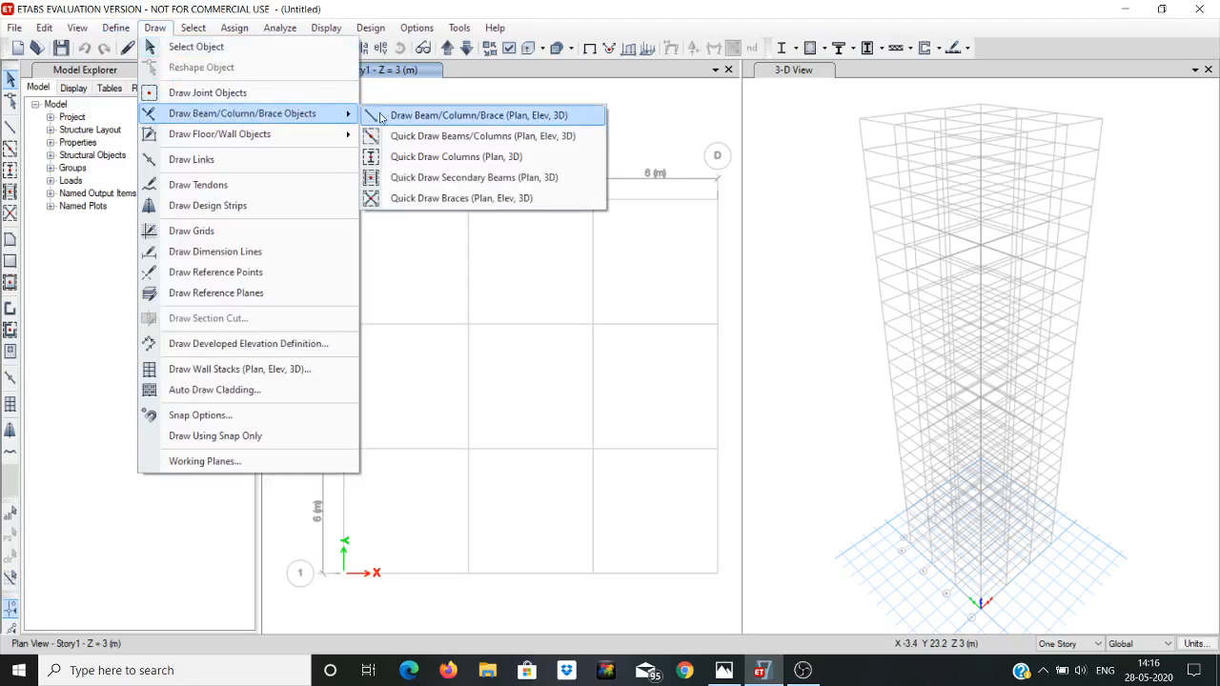
pyautogui.click(444, 160)
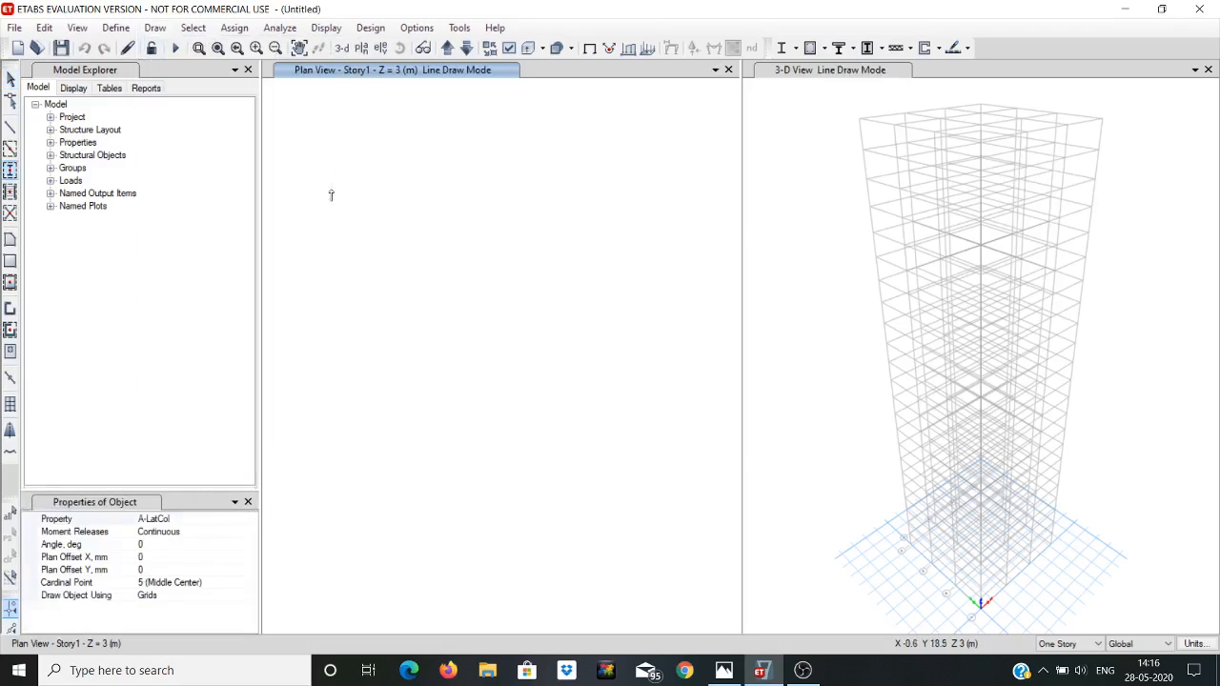
pyautogui.click(250, 519)
pyautogui.click(250, 518)
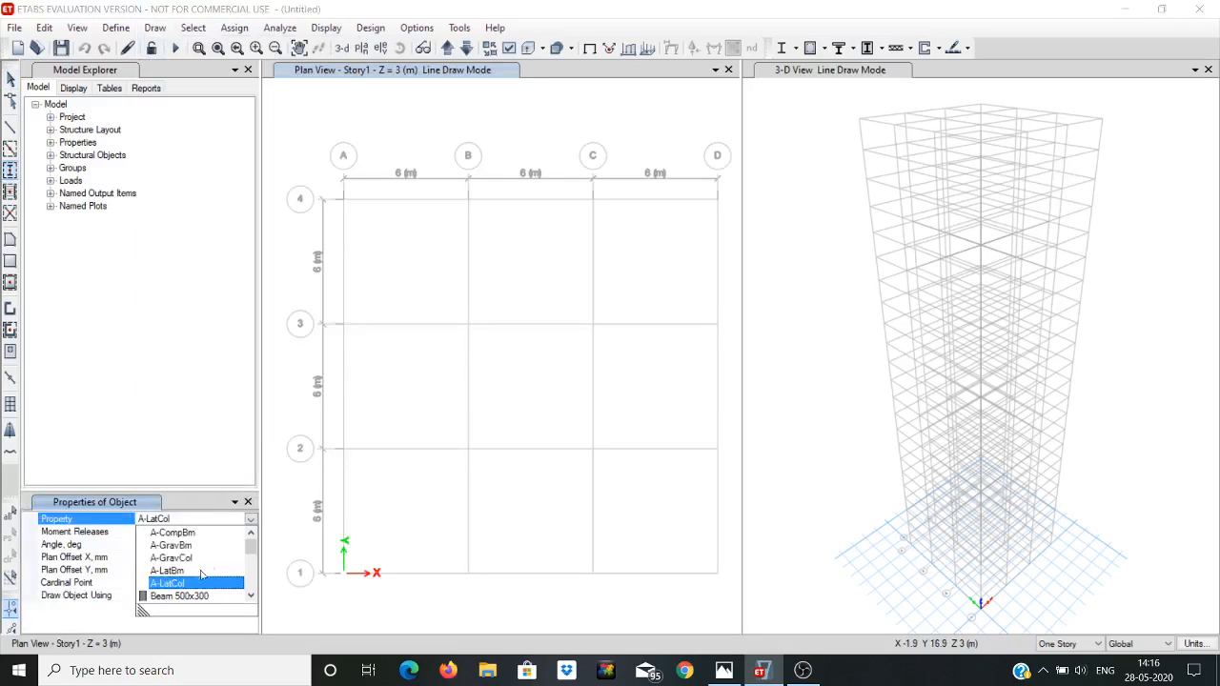
pyautogui.scroll(-2, 250, 562)
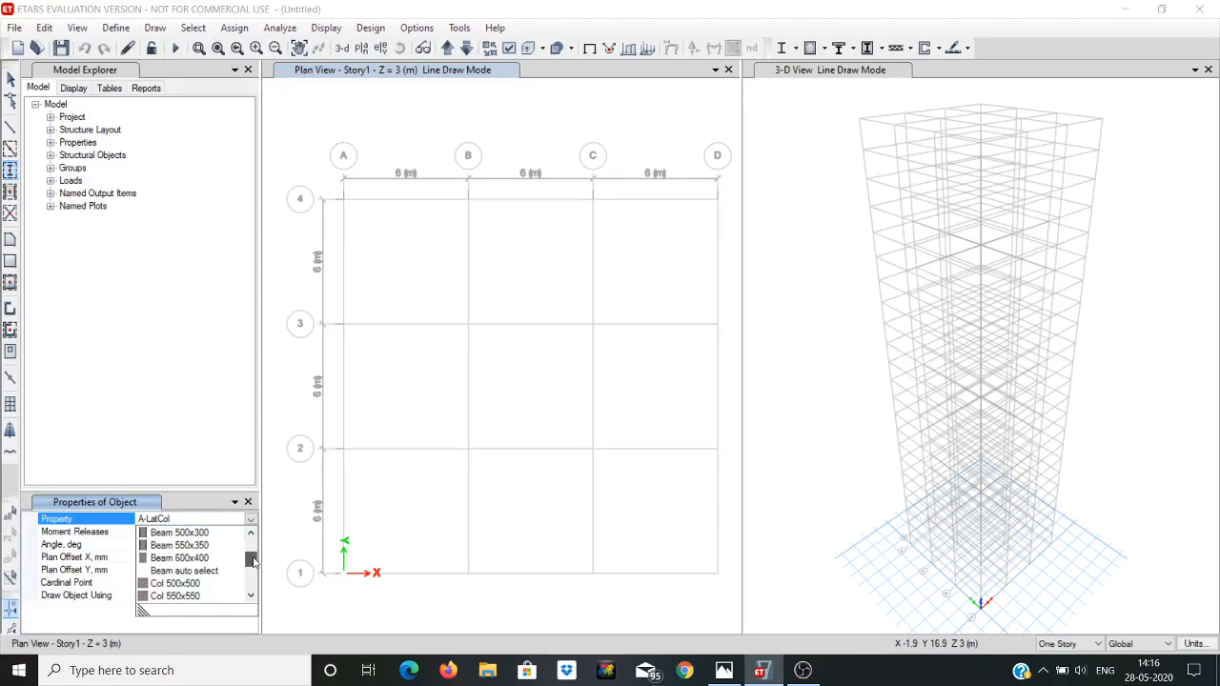
pyautogui.moveTo(253, 564); pyautogui.dragTo(253, 569)
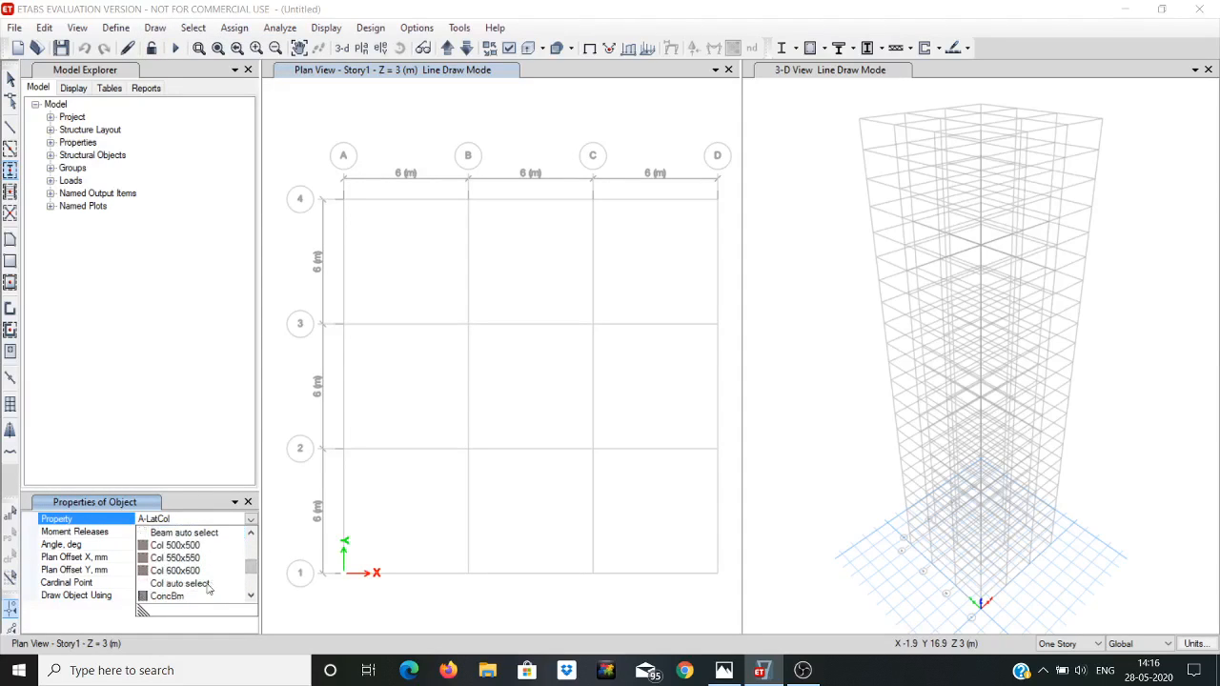
pyautogui.click(208, 587)
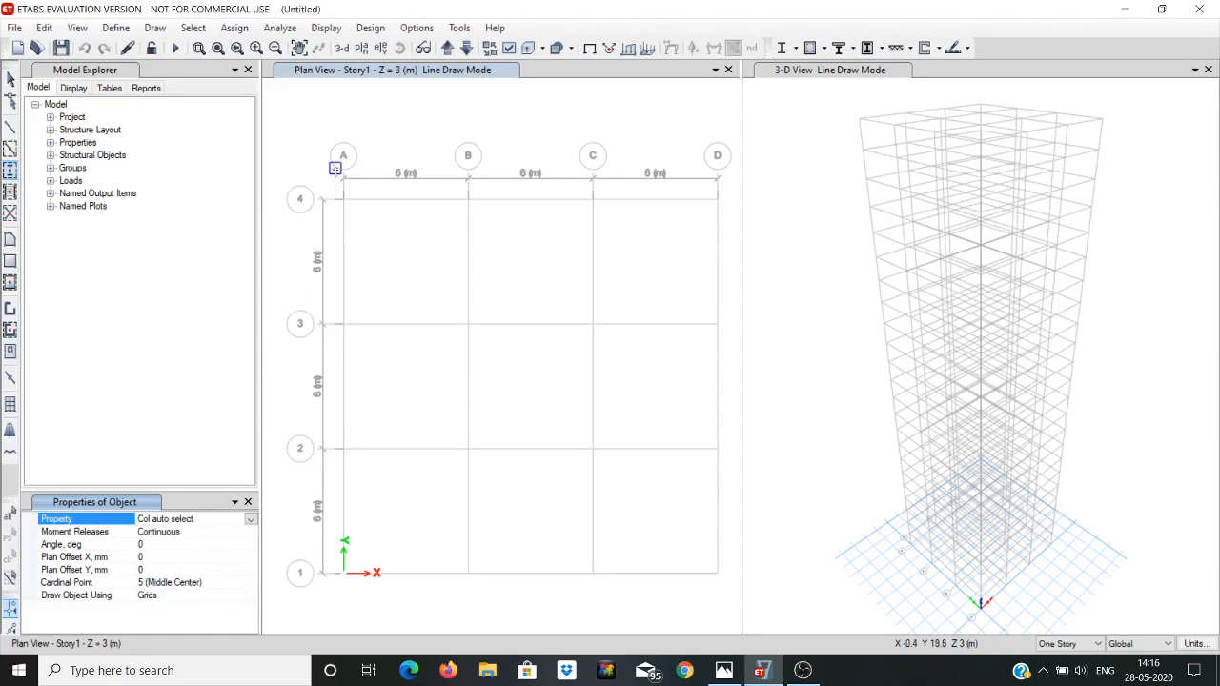
pyautogui.moveTo(332, 188)
pyautogui.mouseDown()
pyautogui.moveTo(465, 324)
pyautogui.moveTo(583, 404)
pyautogui.moveTo(680, 503)
pyautogui.moveTo(742, 591)
pyautogui.moveTo(732, 600)
pyautogui.mouseUp()
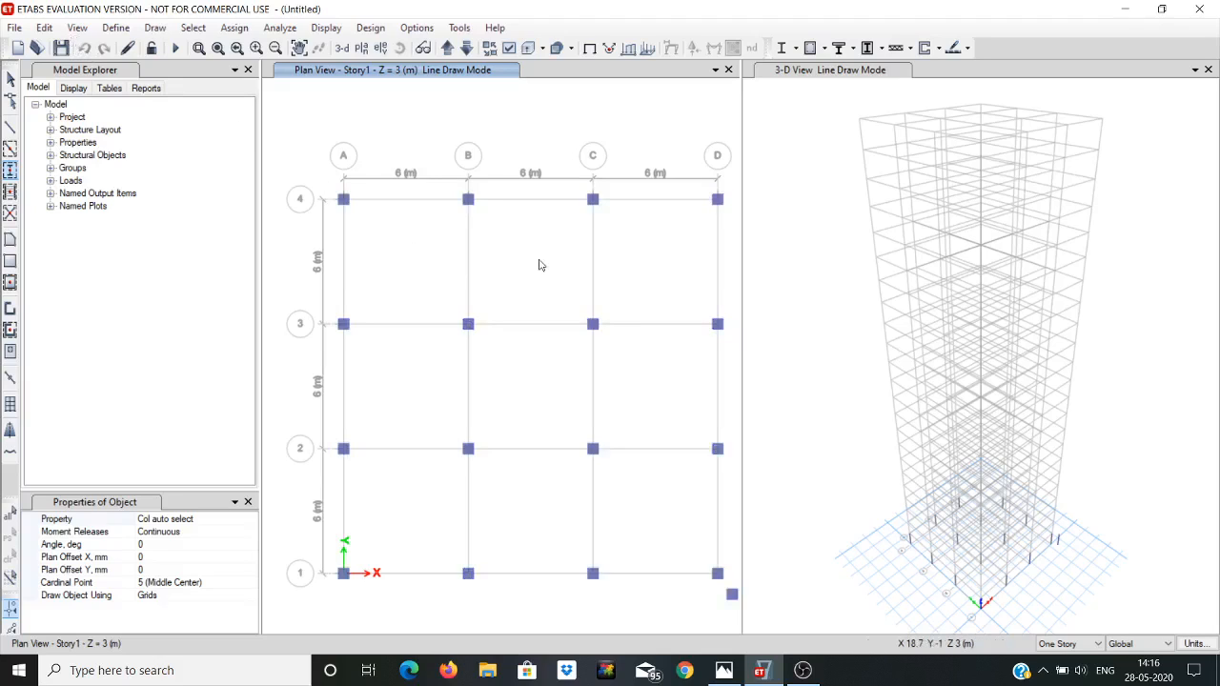
pyautogui.click(1097, 644)
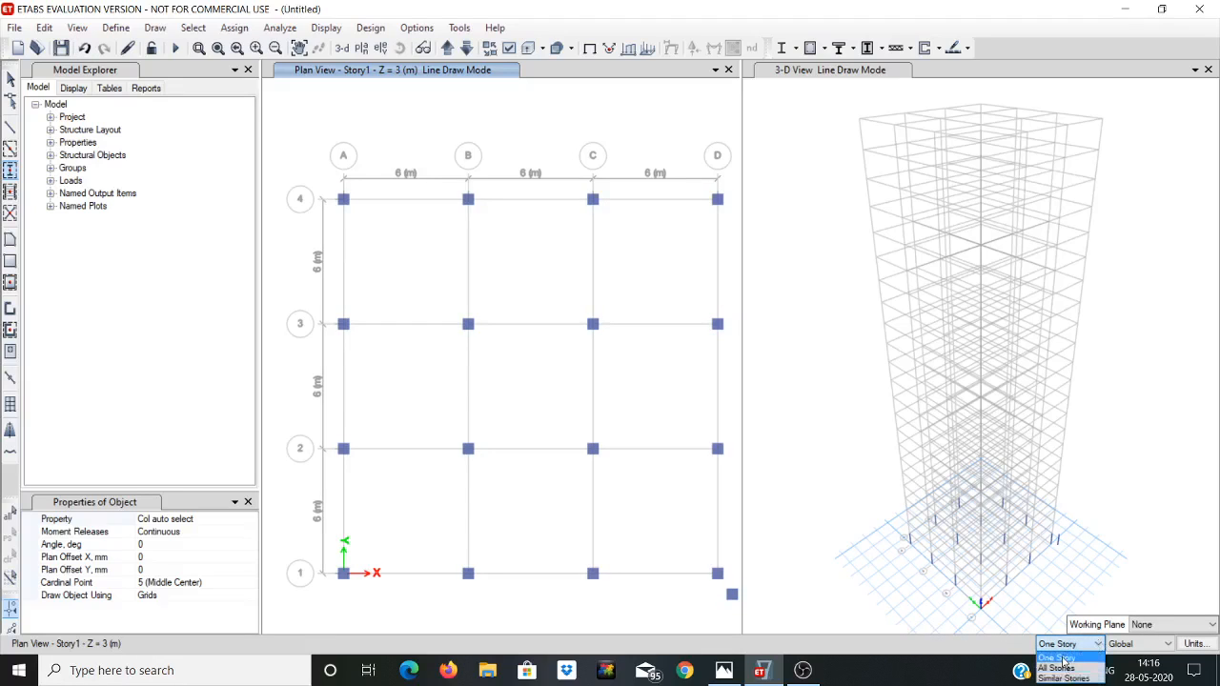
pyautogui.click(1061, 658)
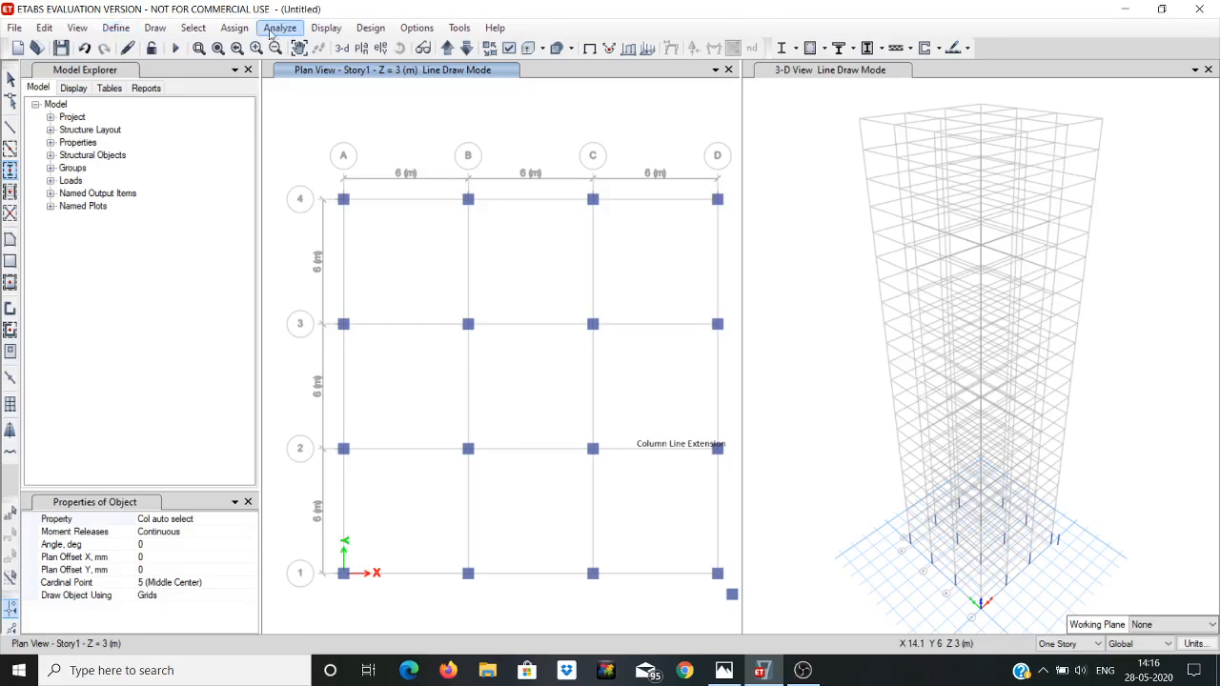
pyautogui.click(322, 30)
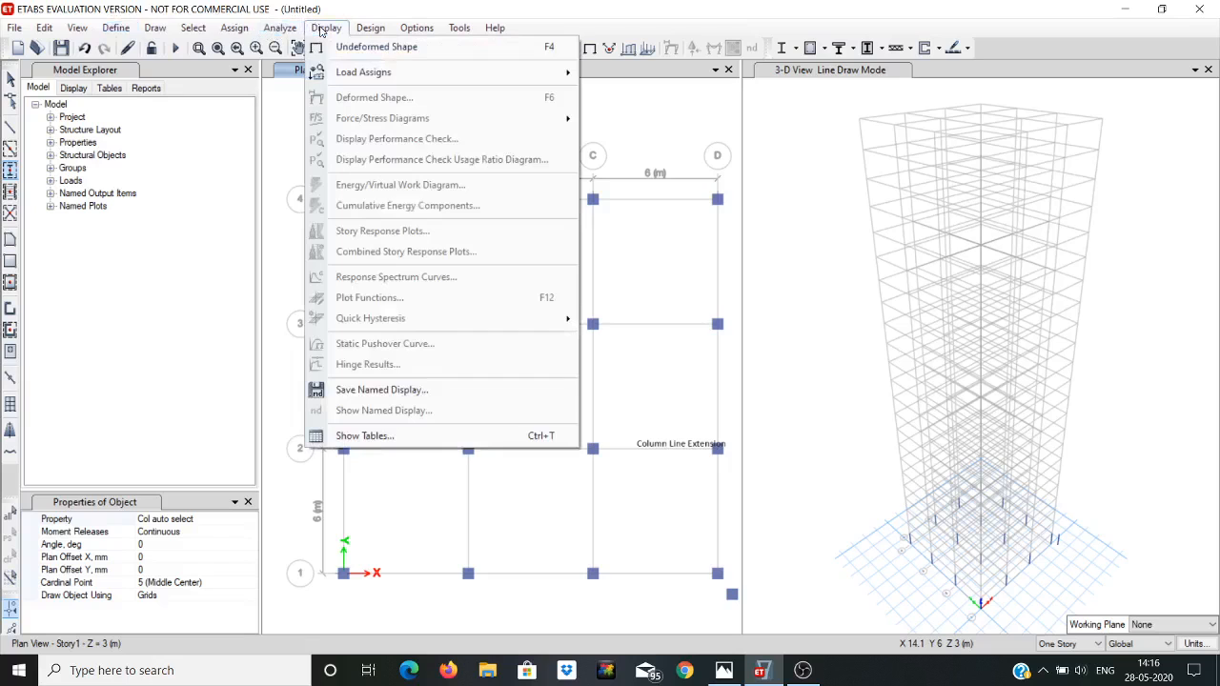
pyautogui.click(322, 32)
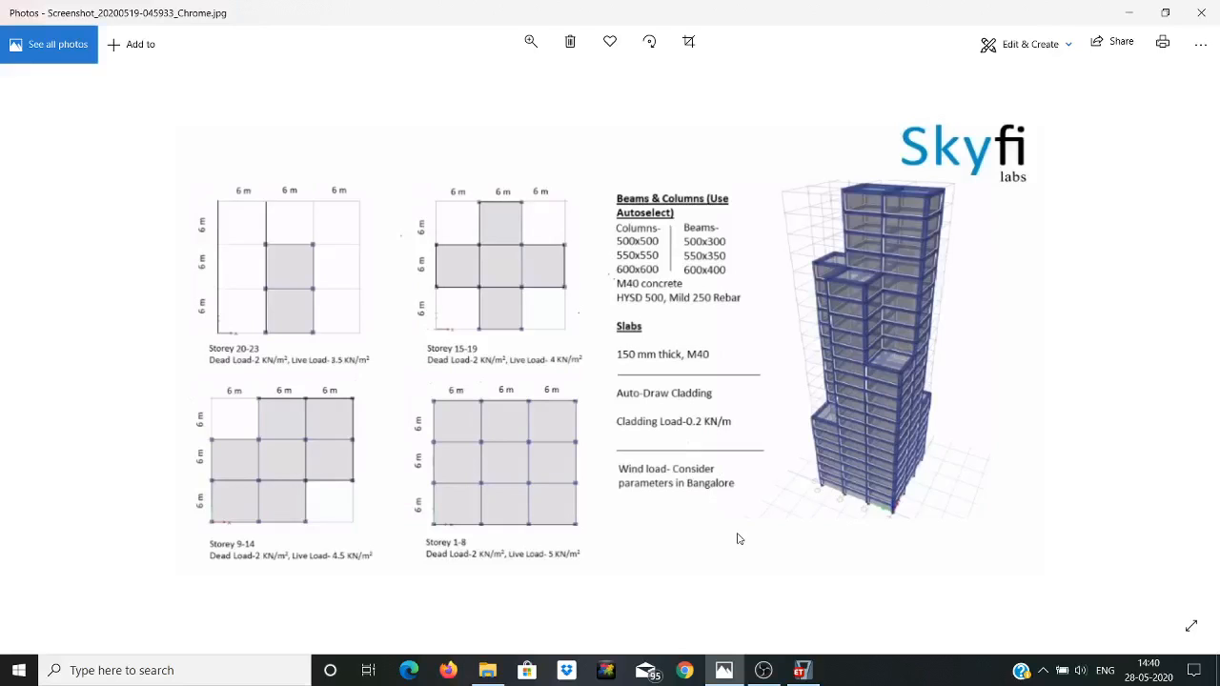
# Step: Return from the reference image to ETABS and set the plan view to Story1
pyautogui.click(1129, 15)
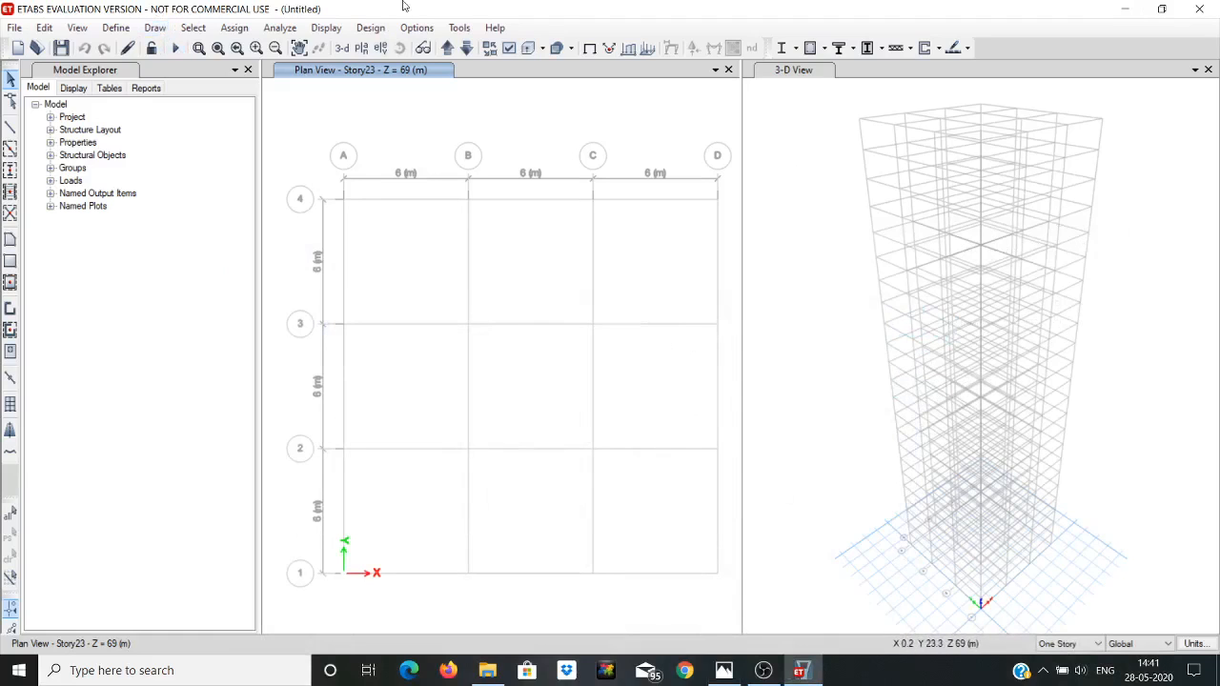
pyautogui.click(360, 48)
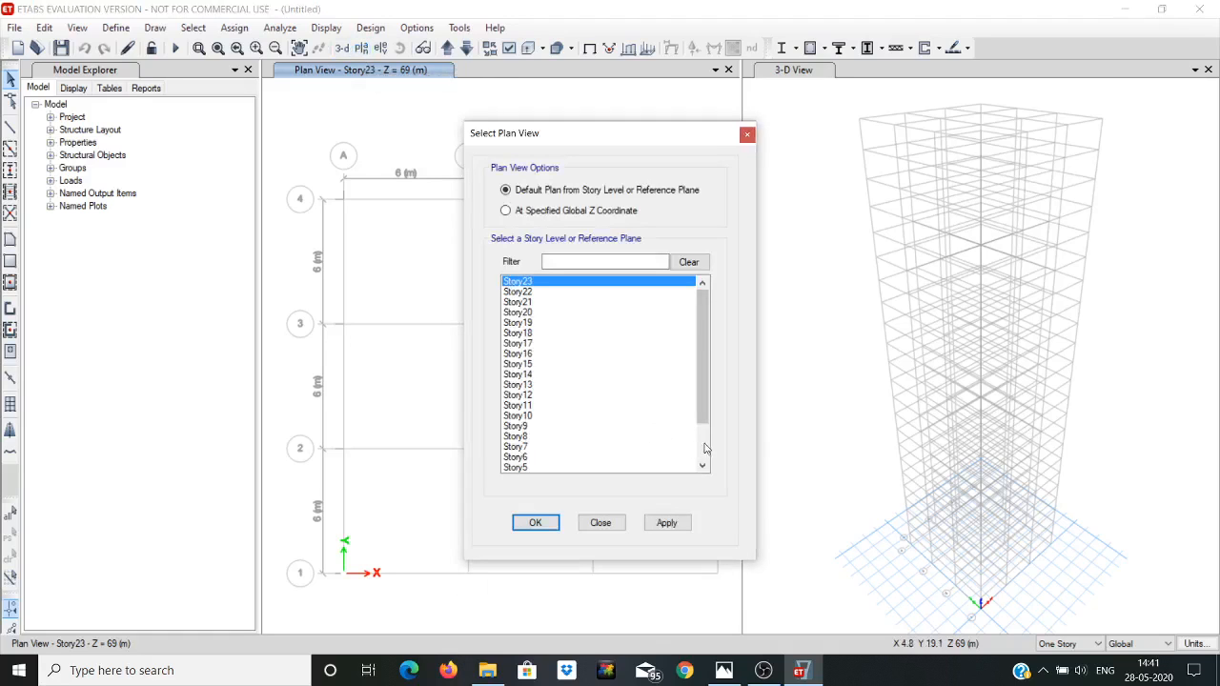
pyautogui.click(704, 444)
pyautogui.click(521, 459)
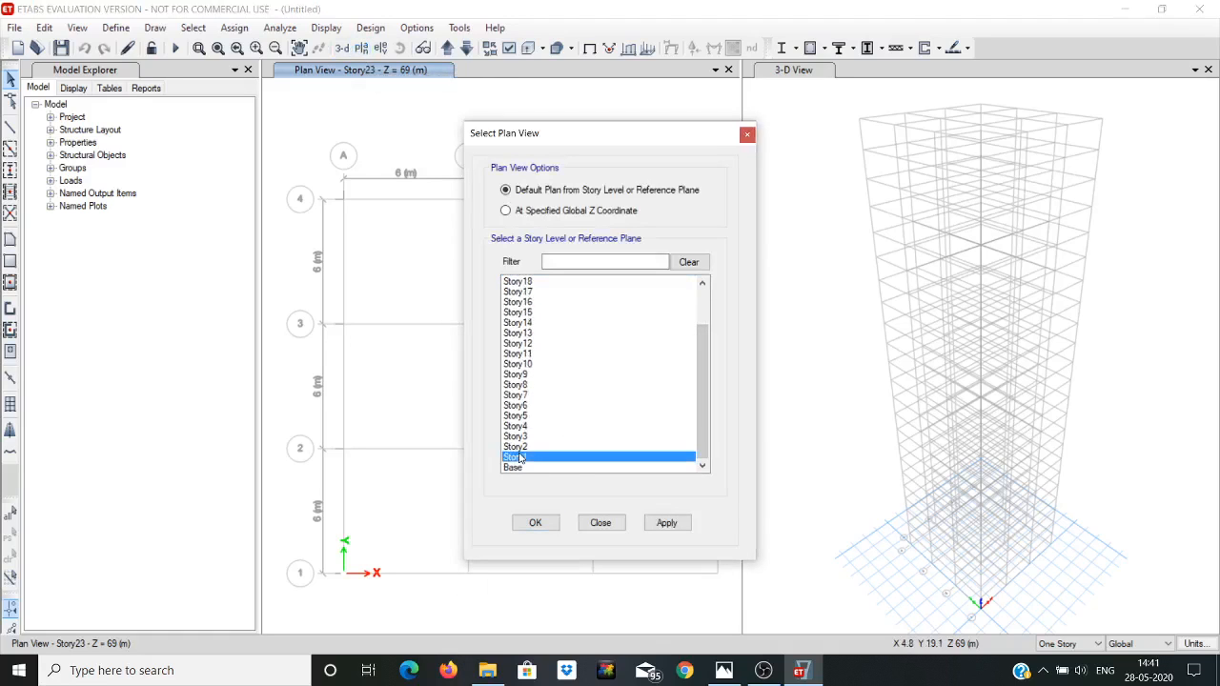
pyautogui.click(671, 523)
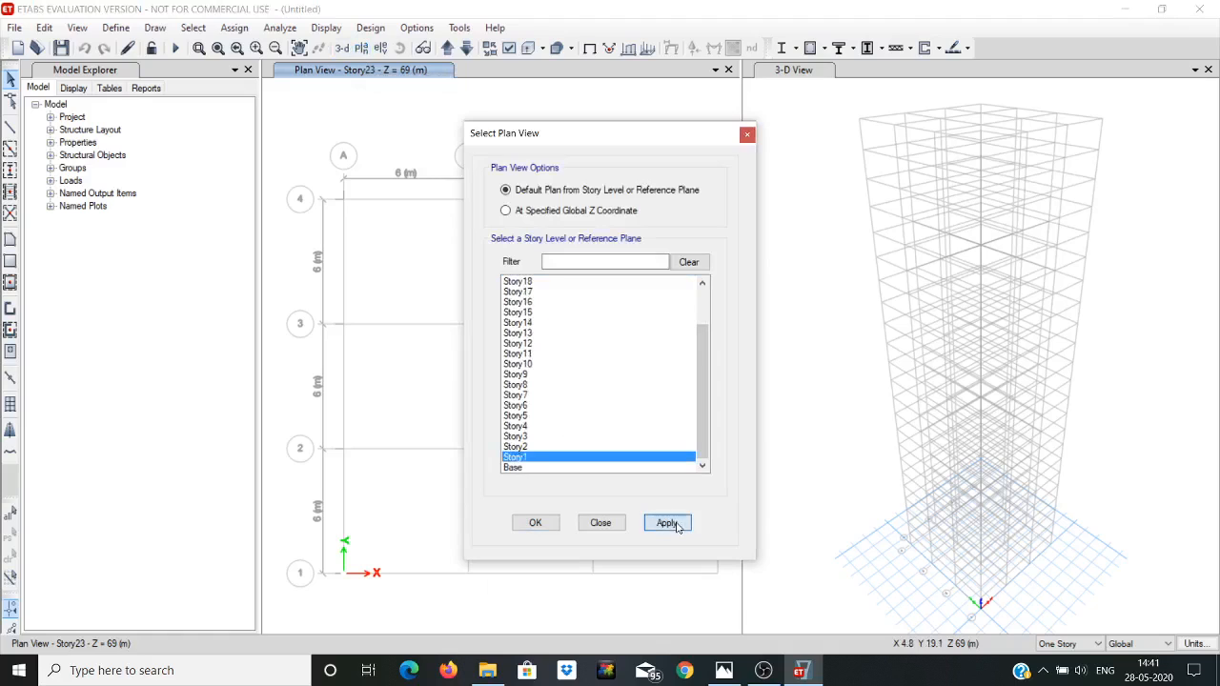
pyautogui.click(536, 523)
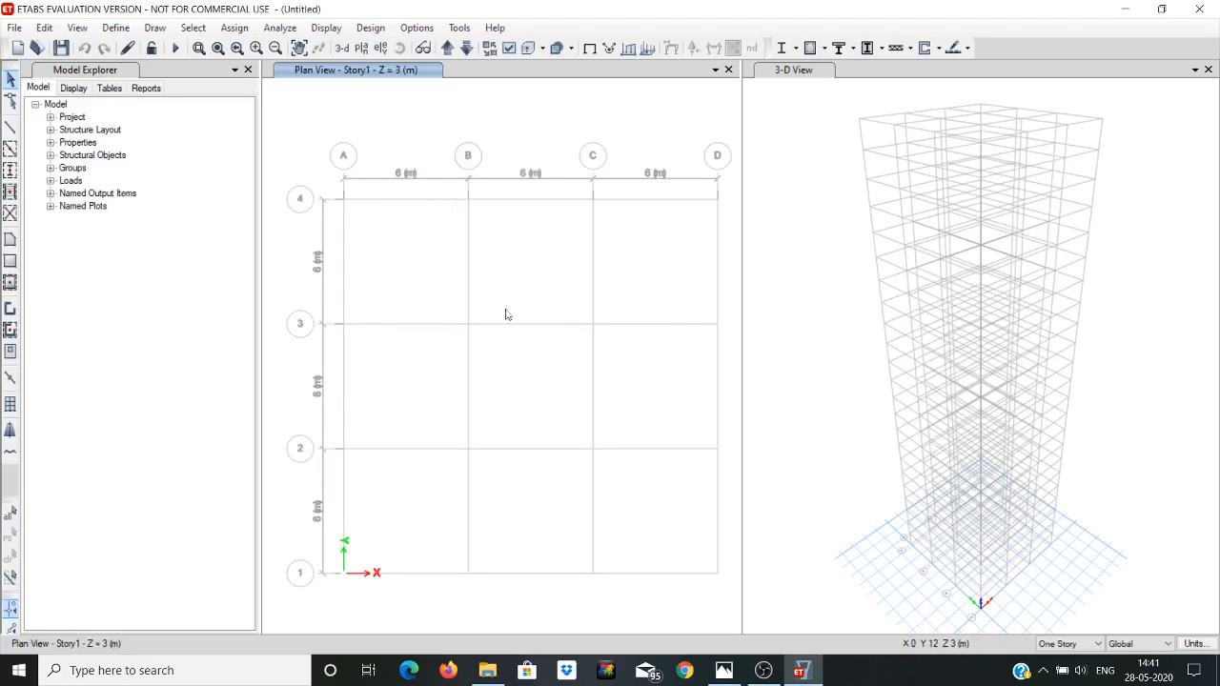
# Step: Set drawing to Similar Stories and quick-draw Col auto select columns at every grid intersection of lines A–D and 1–4
pyautogui.click(1097, 646)
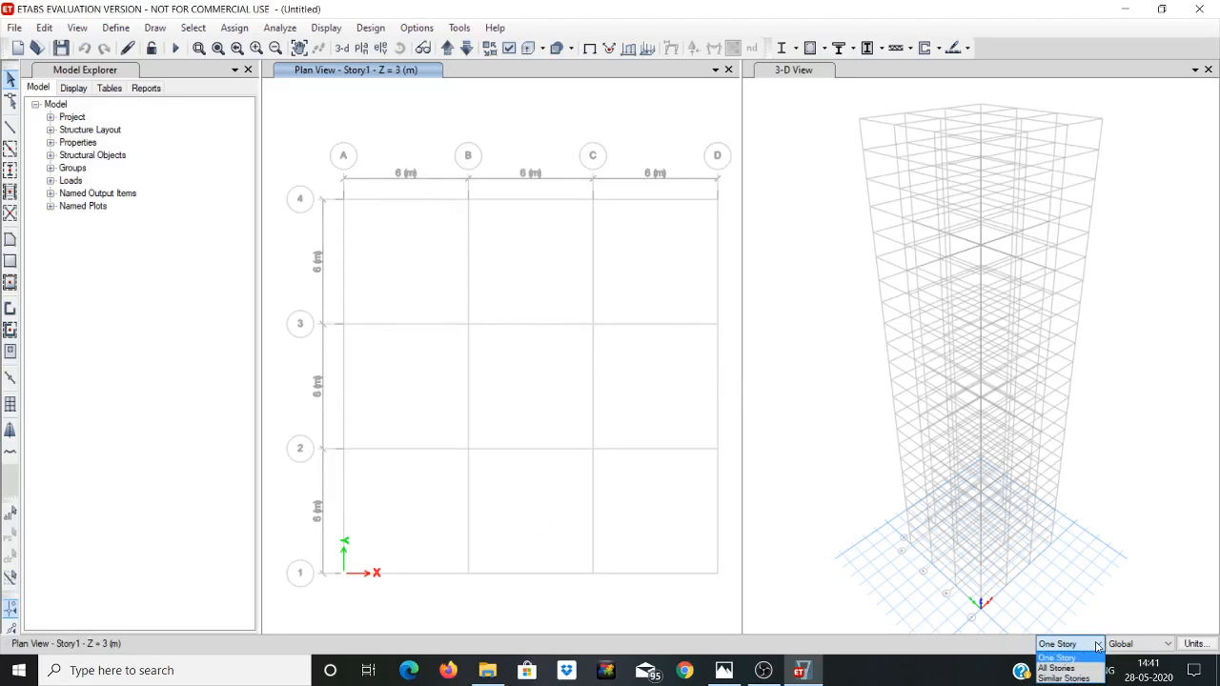
pyautogui.click(1062, 677)
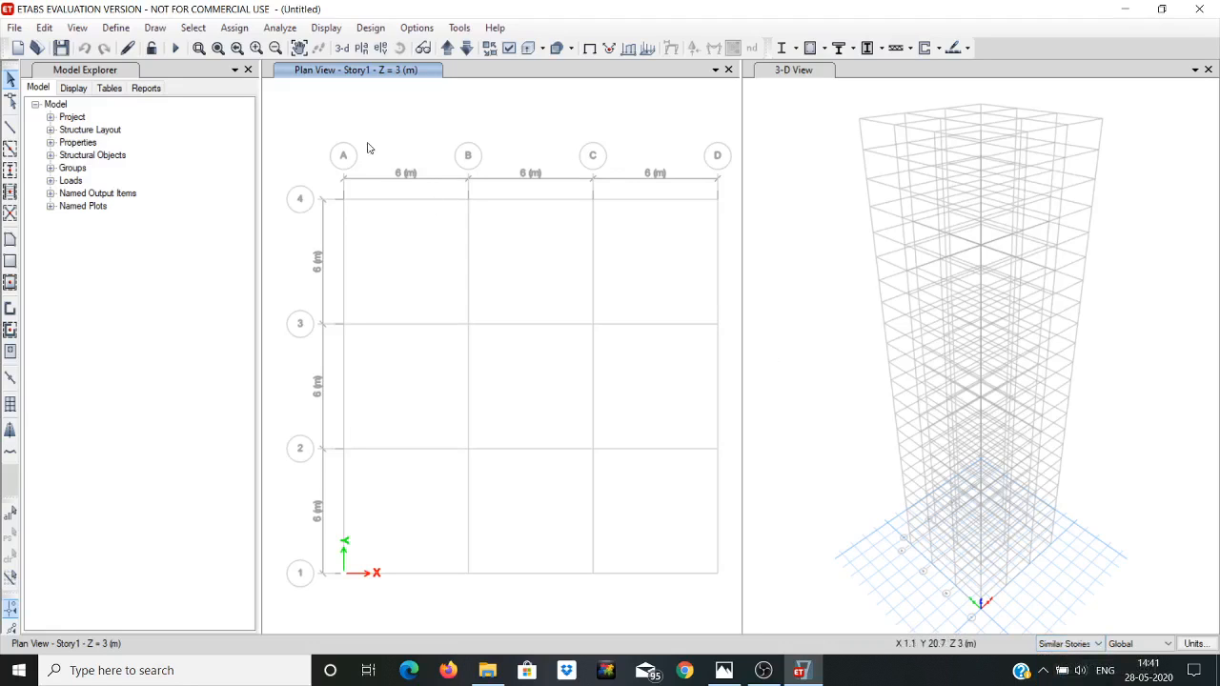
pyautogui.click(156, 30)
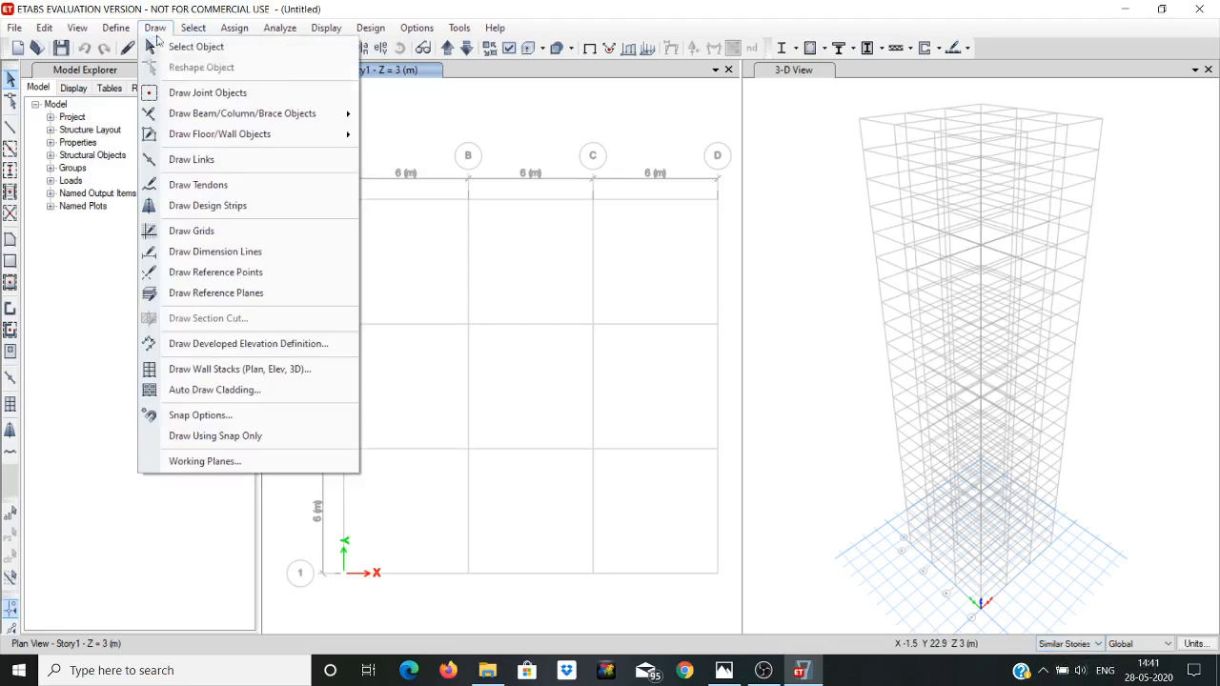
pyautogui.moveTo(205, 118)
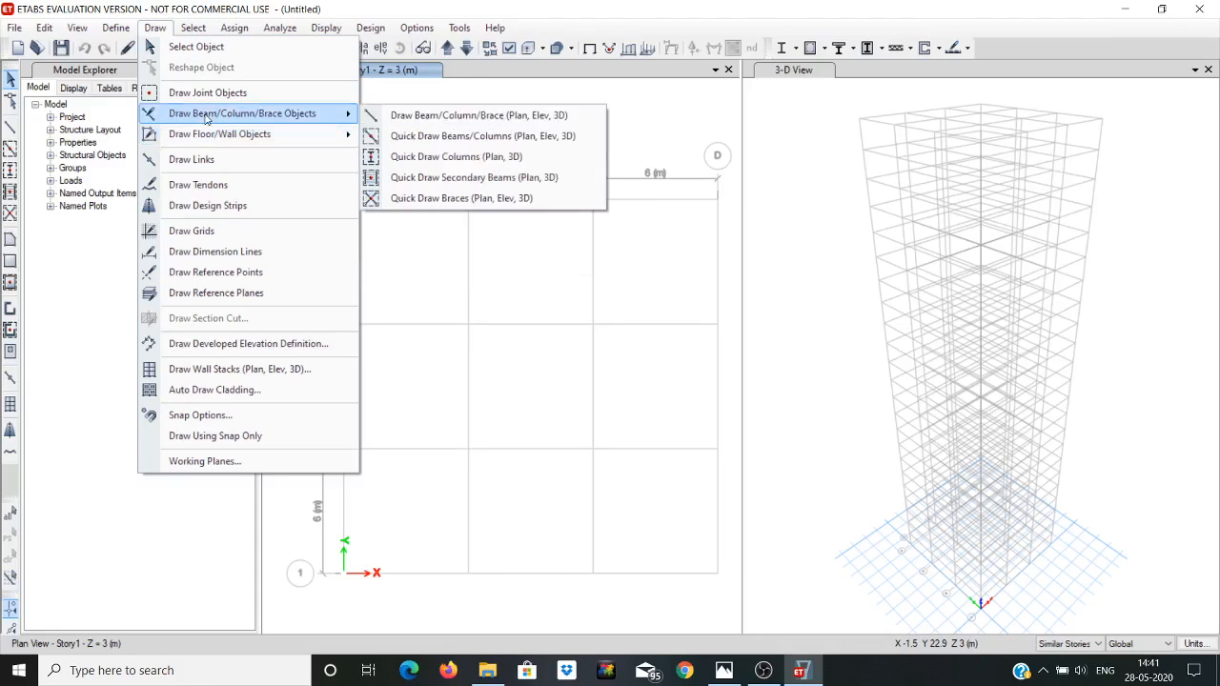
pyautogui.click(425, 160)
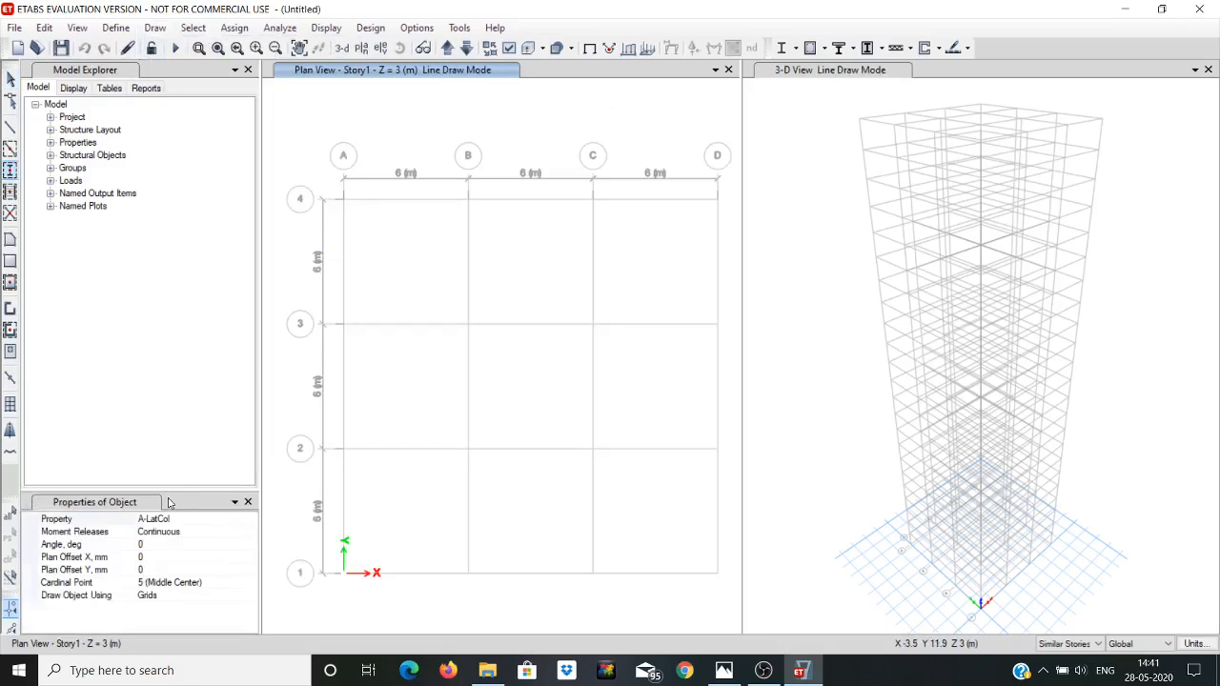
pyautogui.click(249, 525)
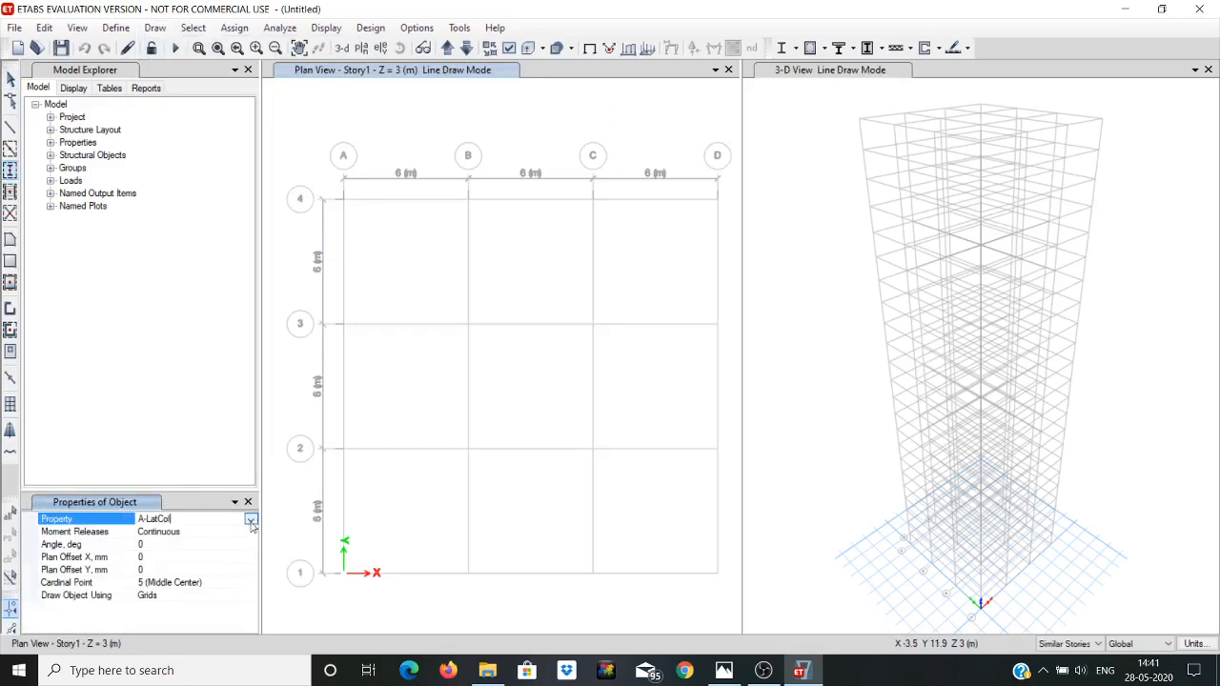
pyautogui.click(250, 519)
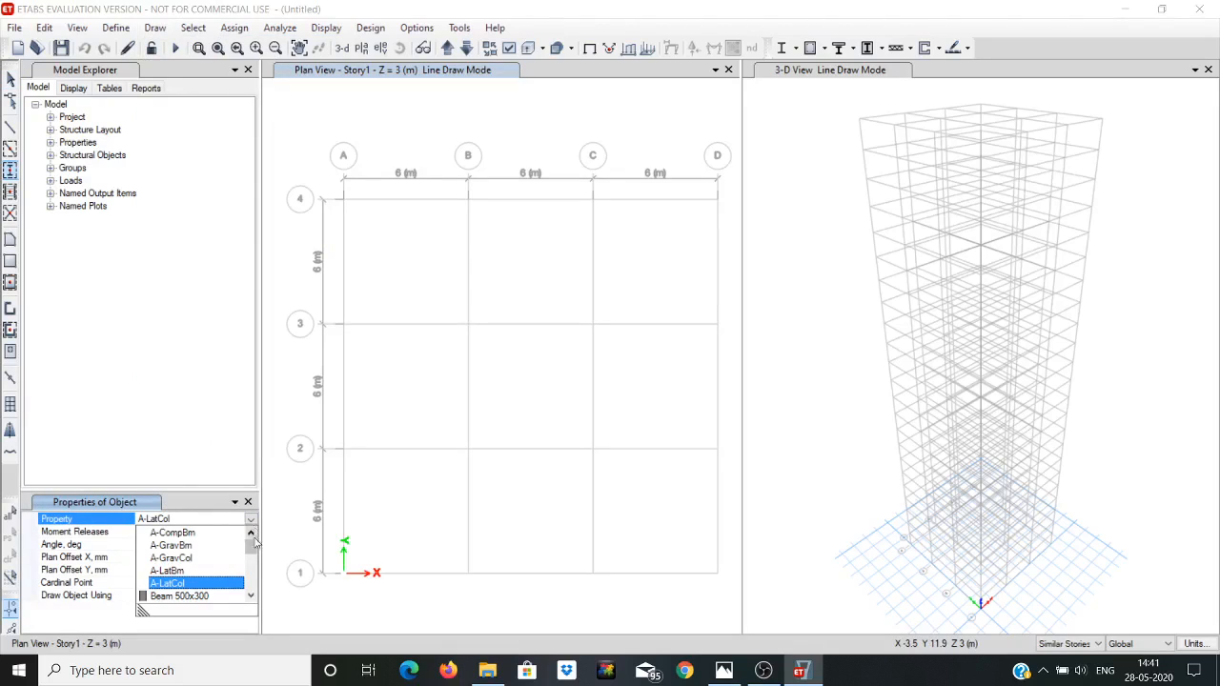
pyautogui.moveTo(251, 550); pyautogui.dragTo(255, 569)
pyautogui.click(209, 570)
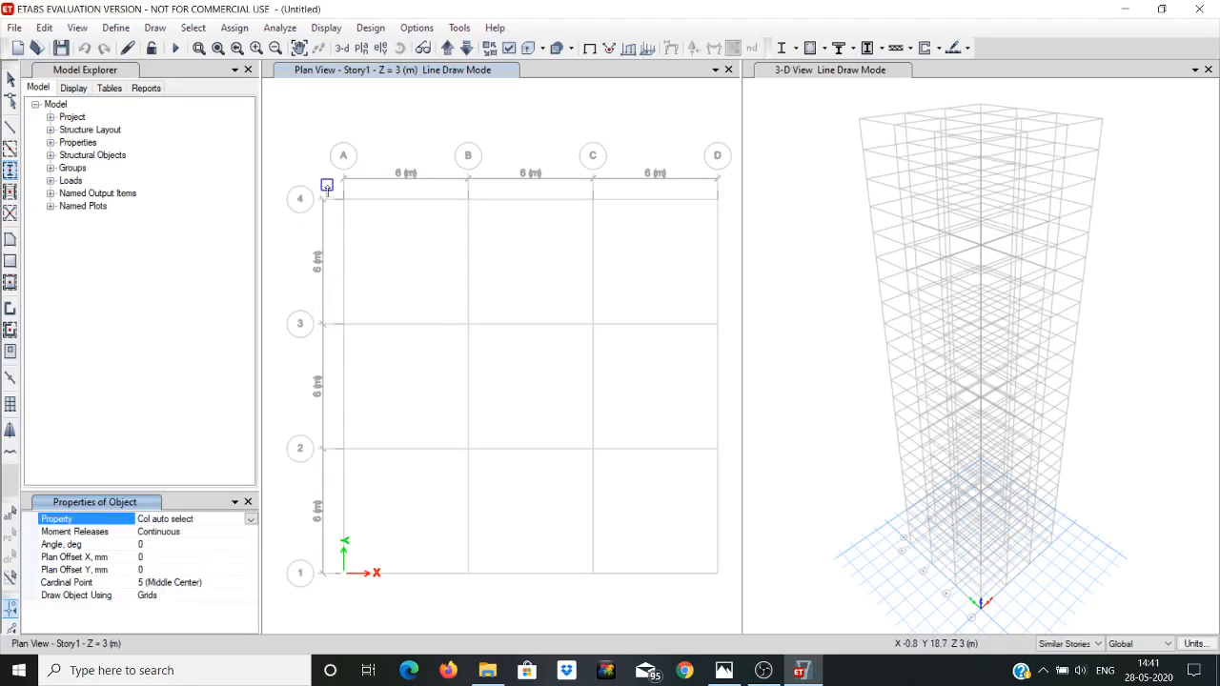
pyautogui.moveTo(326, 187); pyautogui.dragTo(731, 594)
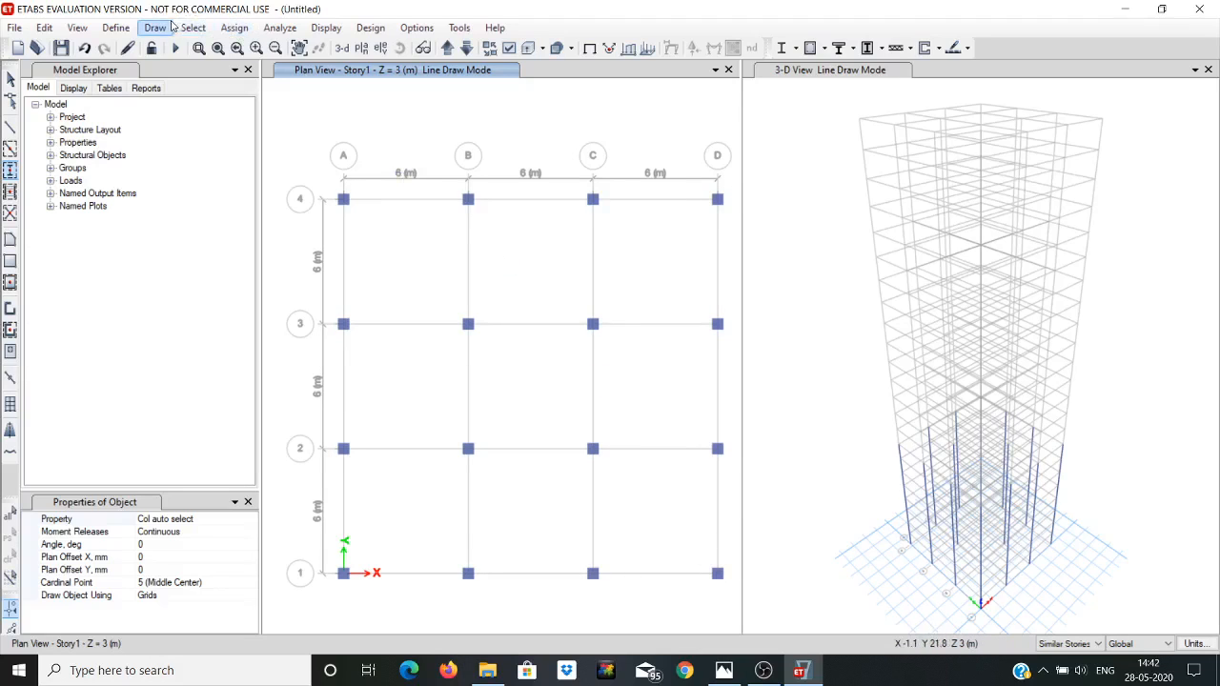
# Step: Quick-draw Beam auto select beams along all grid lines A–D and 1–4 on the Story1 plan
pyautogui.click(157, 28)
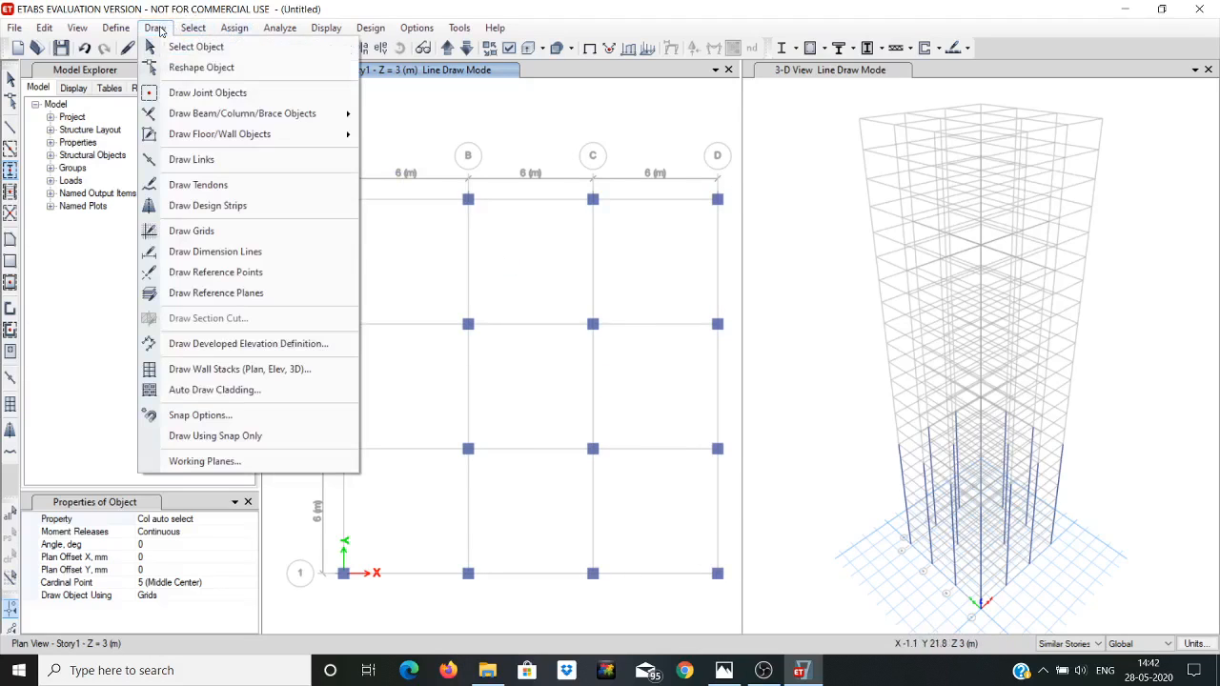
pyautogui.moveTo(203, 123)
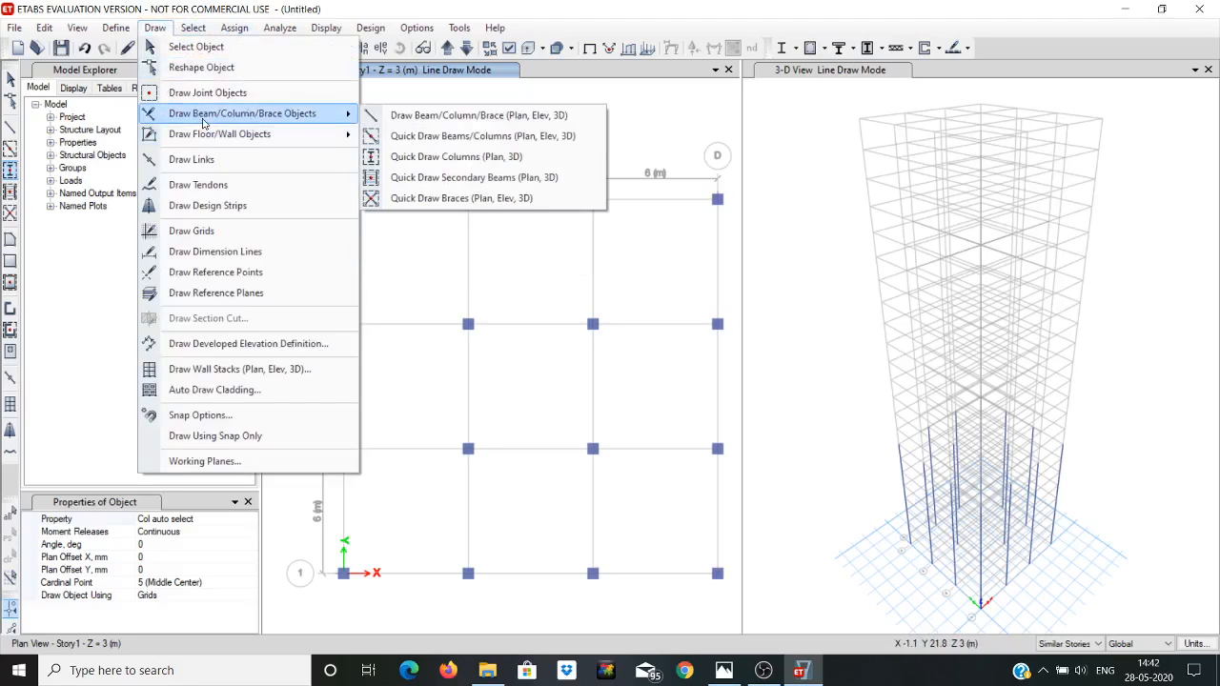
pyautogui.click(428, 136)
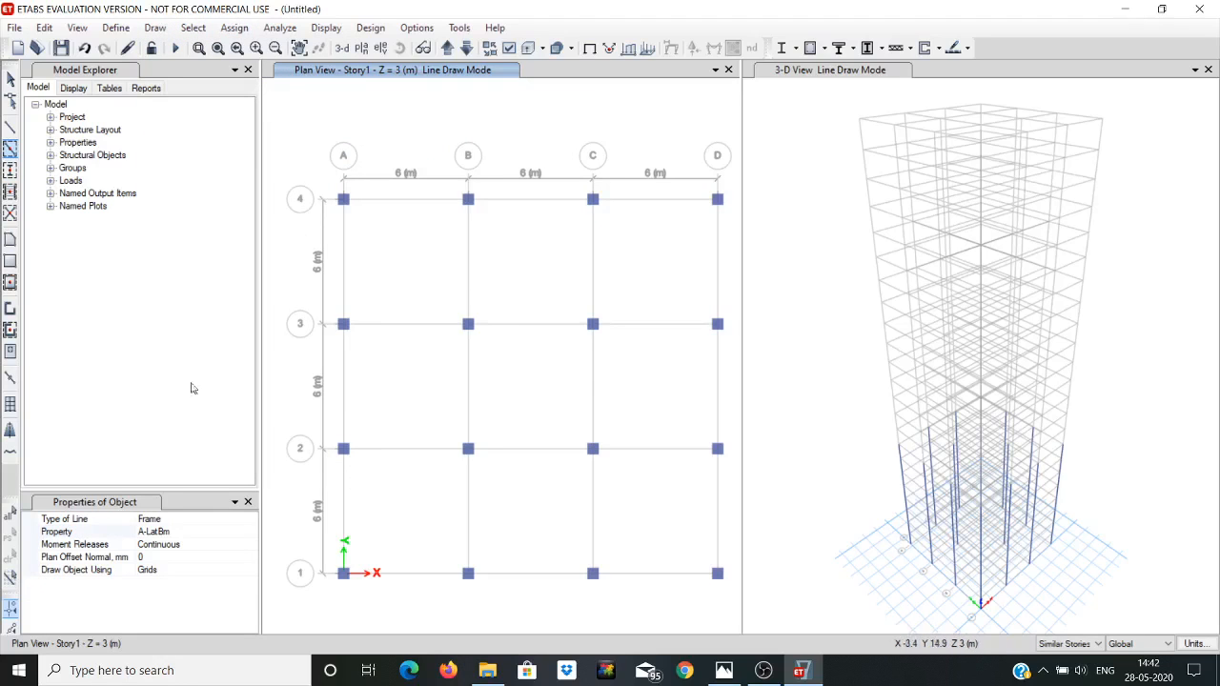
pyautogui.click(164, 531)
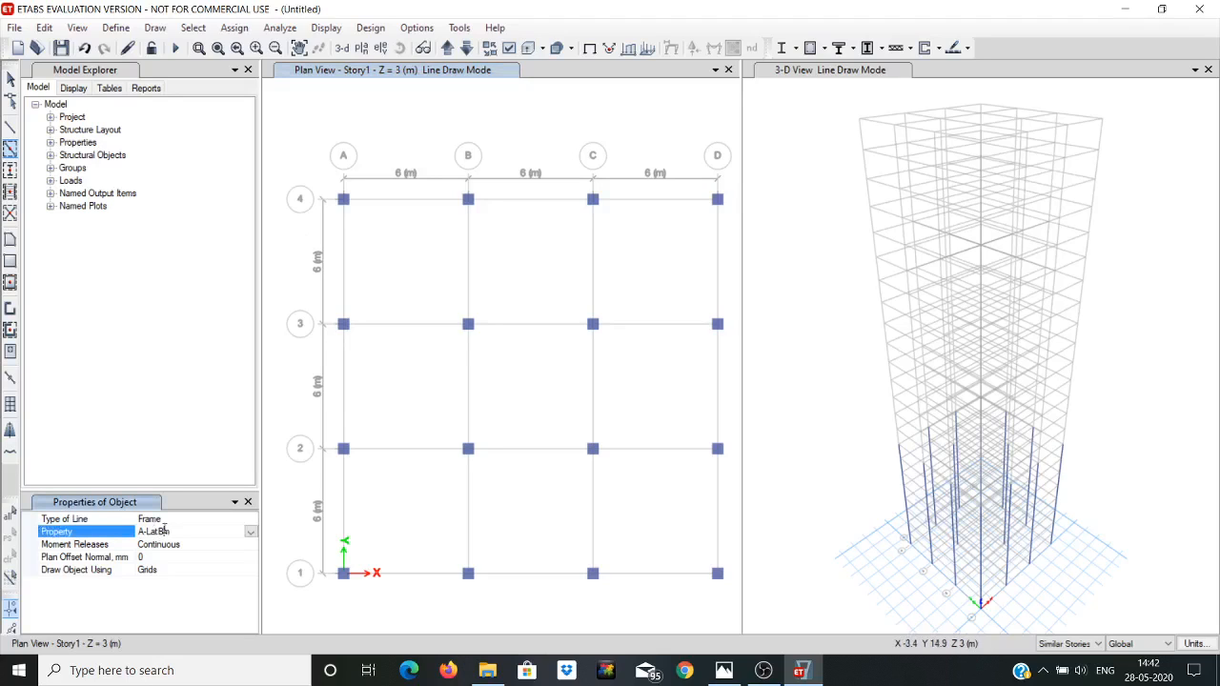
pyautogui.click(250, 530)
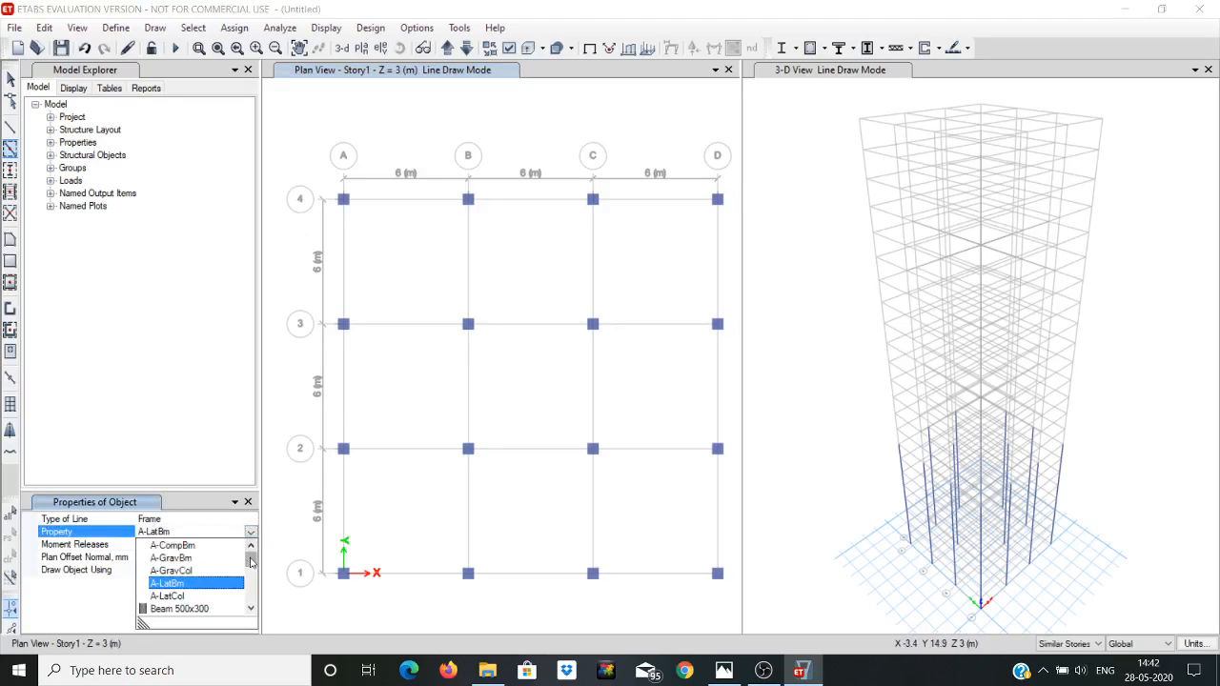
pyautogui.moveTo(249, 562); pyautogui.dragTo(250, 575)
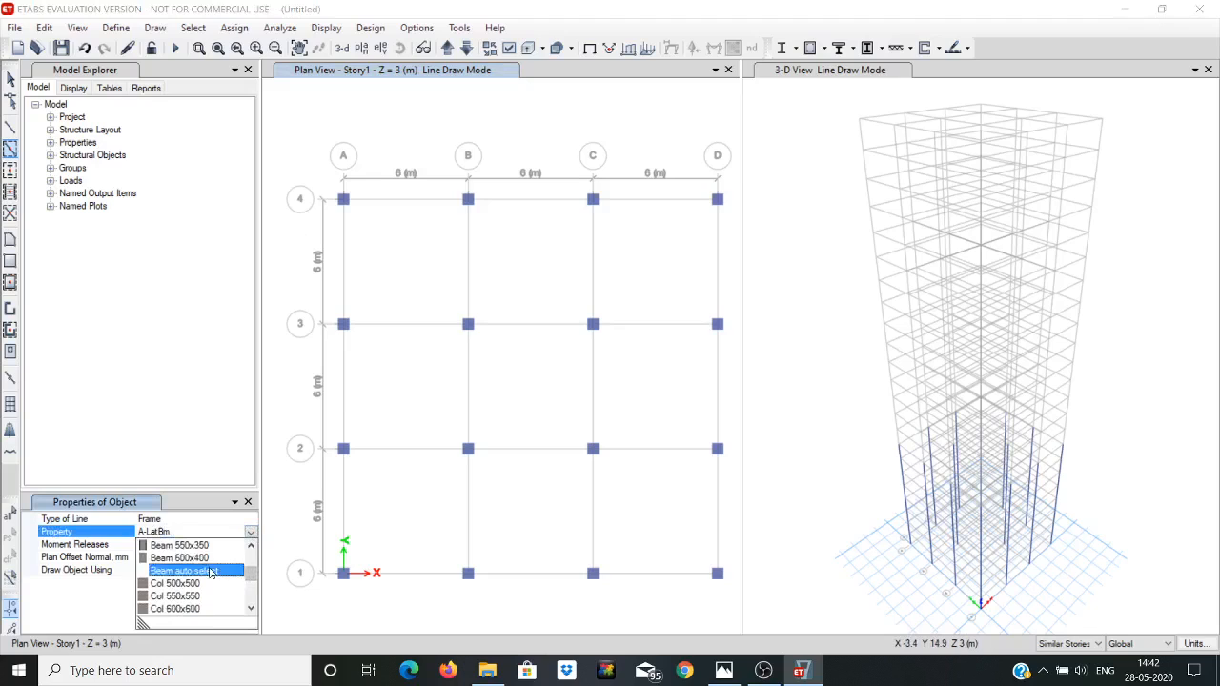
pyautogui.click(211, 570)
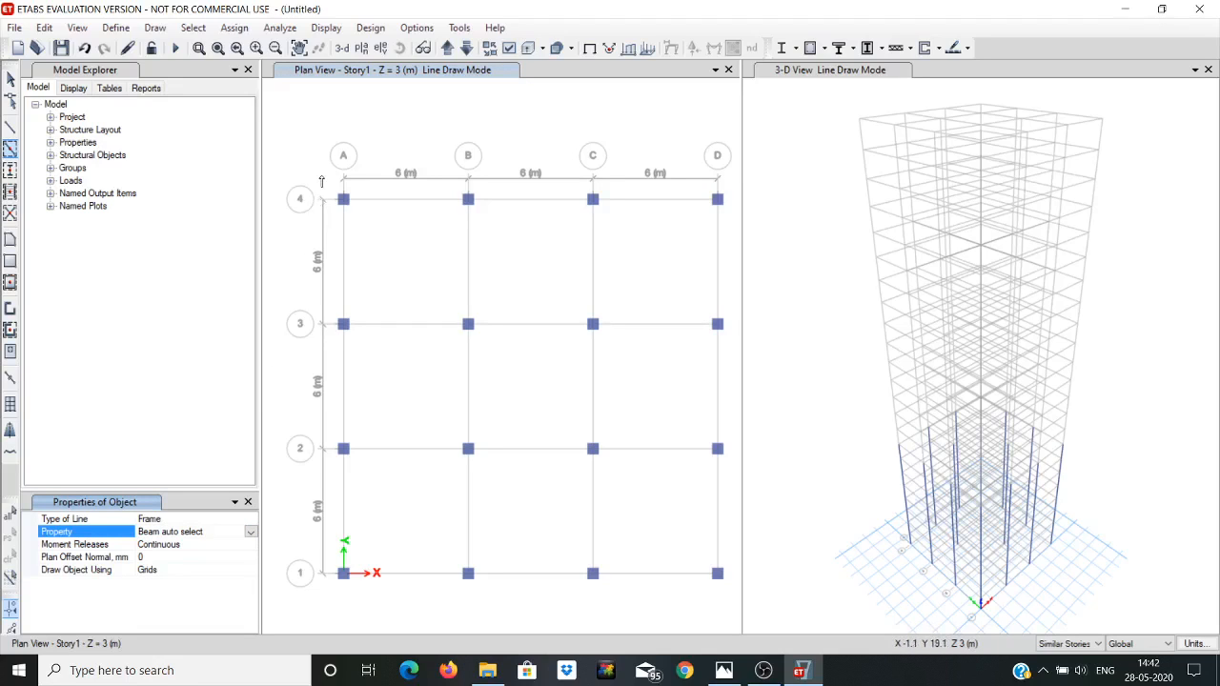
pyautogui.moveTo(321, 181)
pyautogui.mouseDown()
pyautogui.moveTo(753, 597)
pyautogui.moveTo(730, 601)
pyautogui.mouseUp()
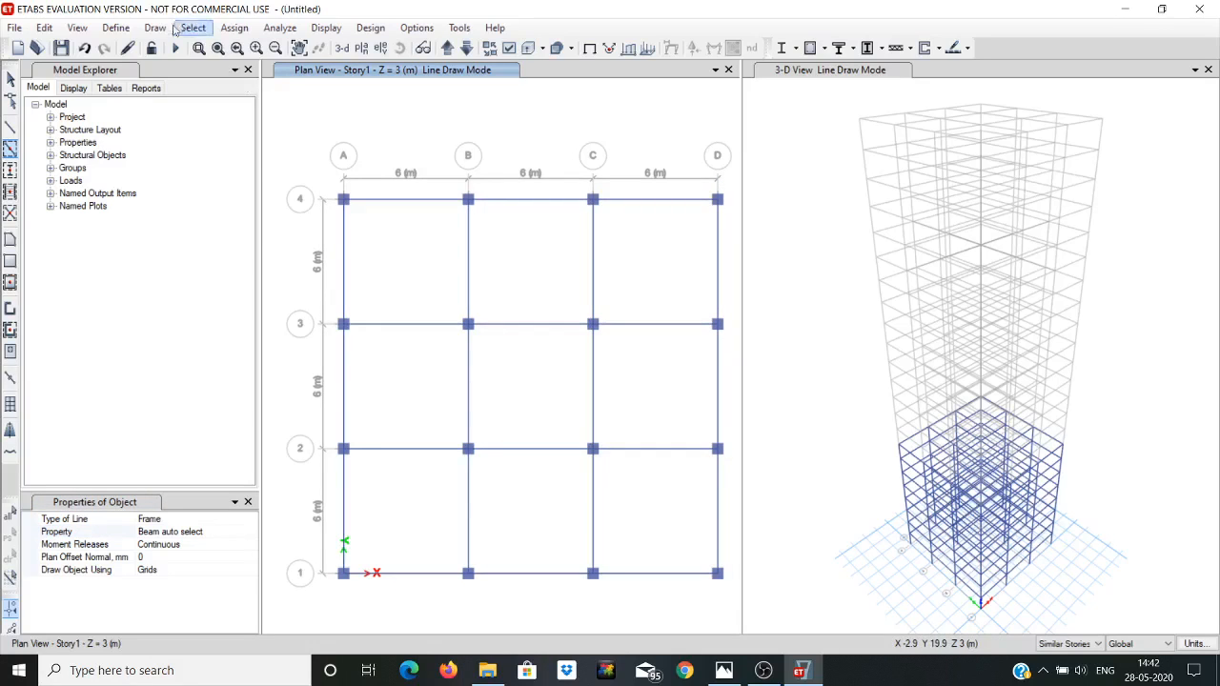
# Step: Quick-draw Slab150 floors in every bay between grid lines A–D and 1–4 on the Story1 plan
pyautogui.click(156, 29)
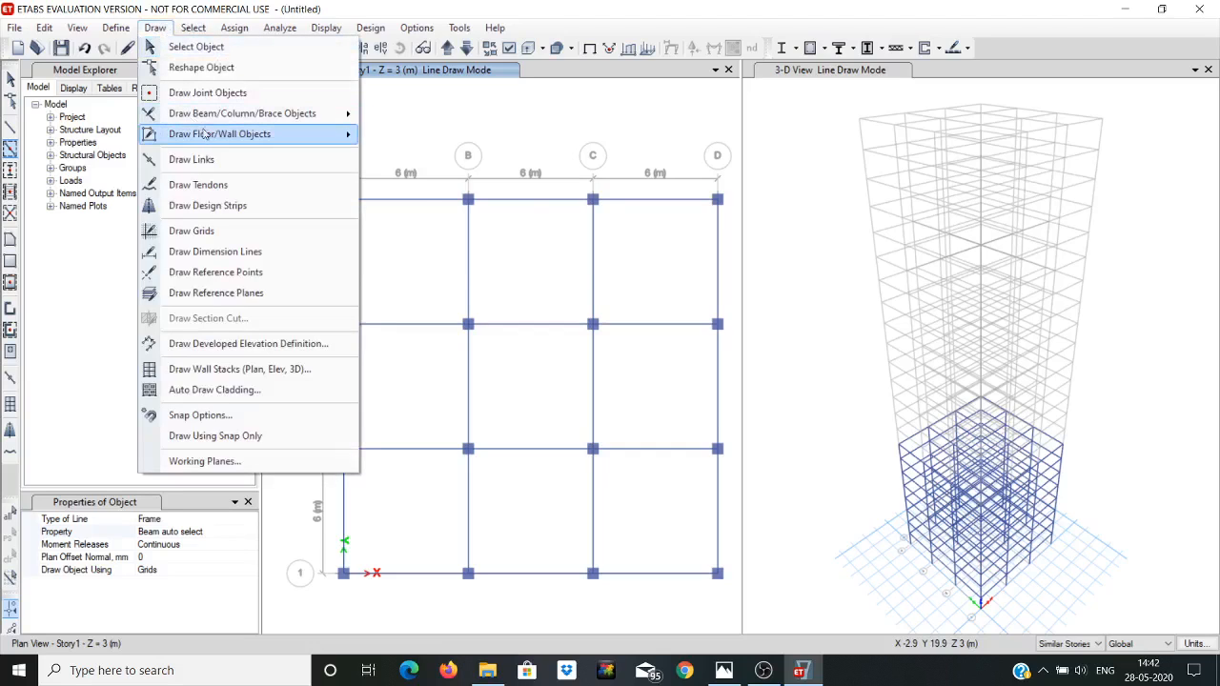
pyautogui.moveTo(214, 136)
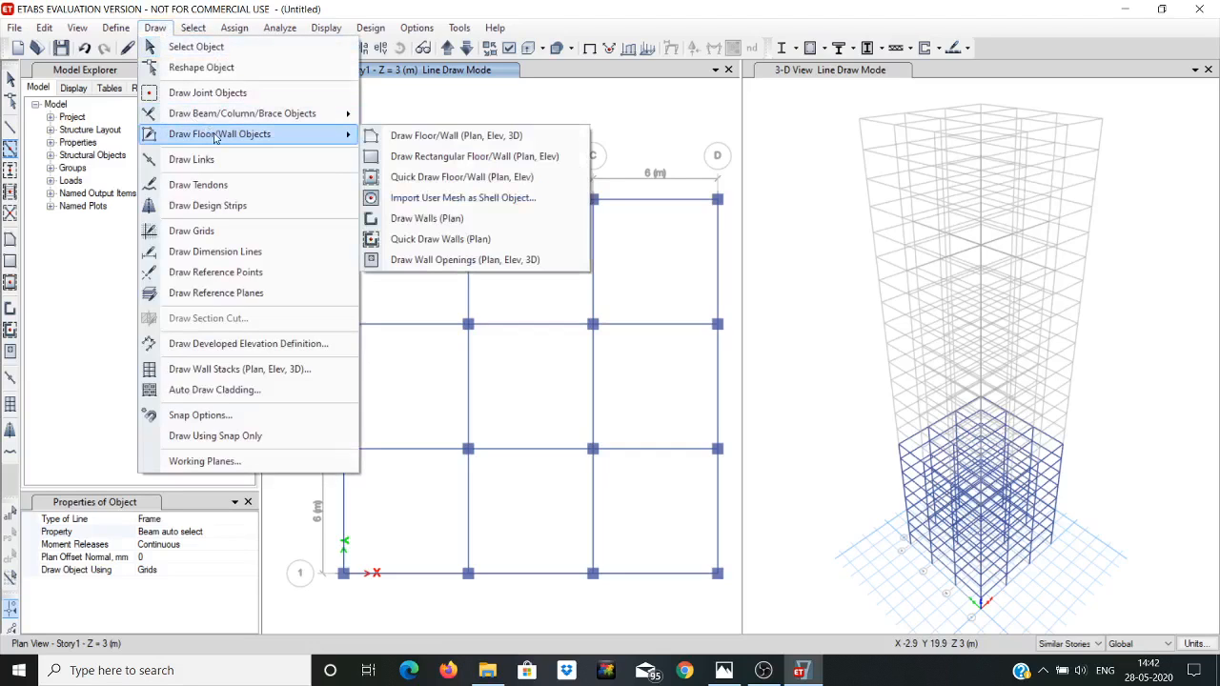
pyautogui.click(429, 177)
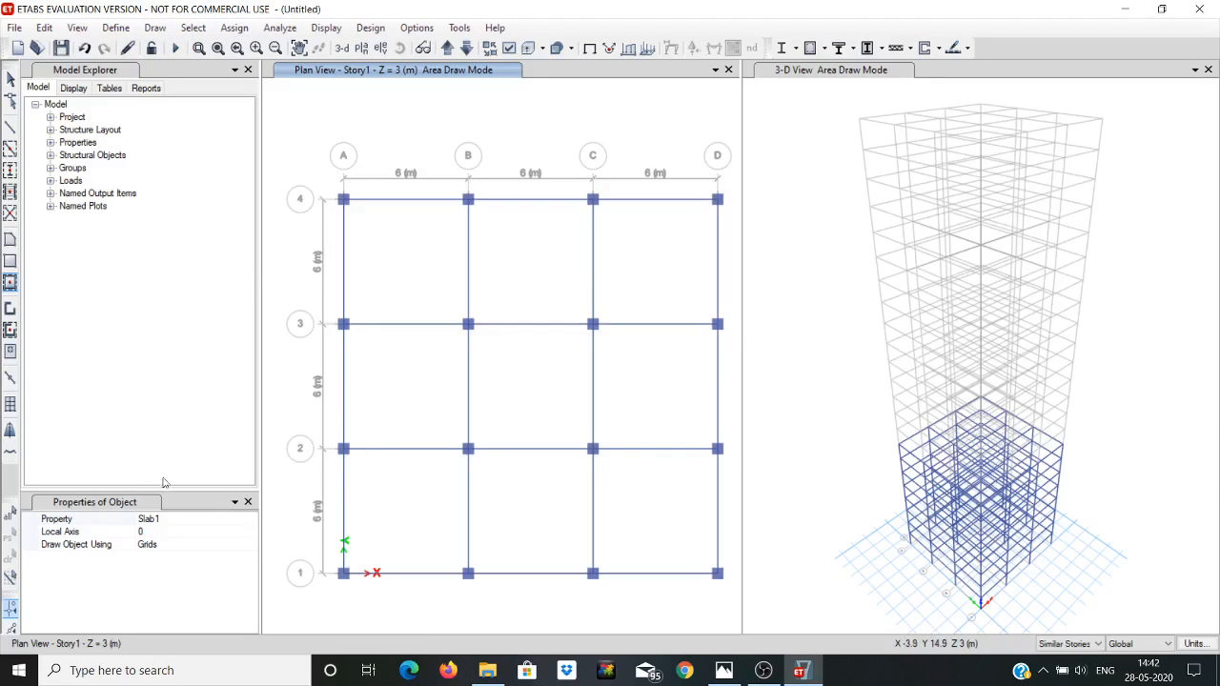
pyautogui.click(152, 521)
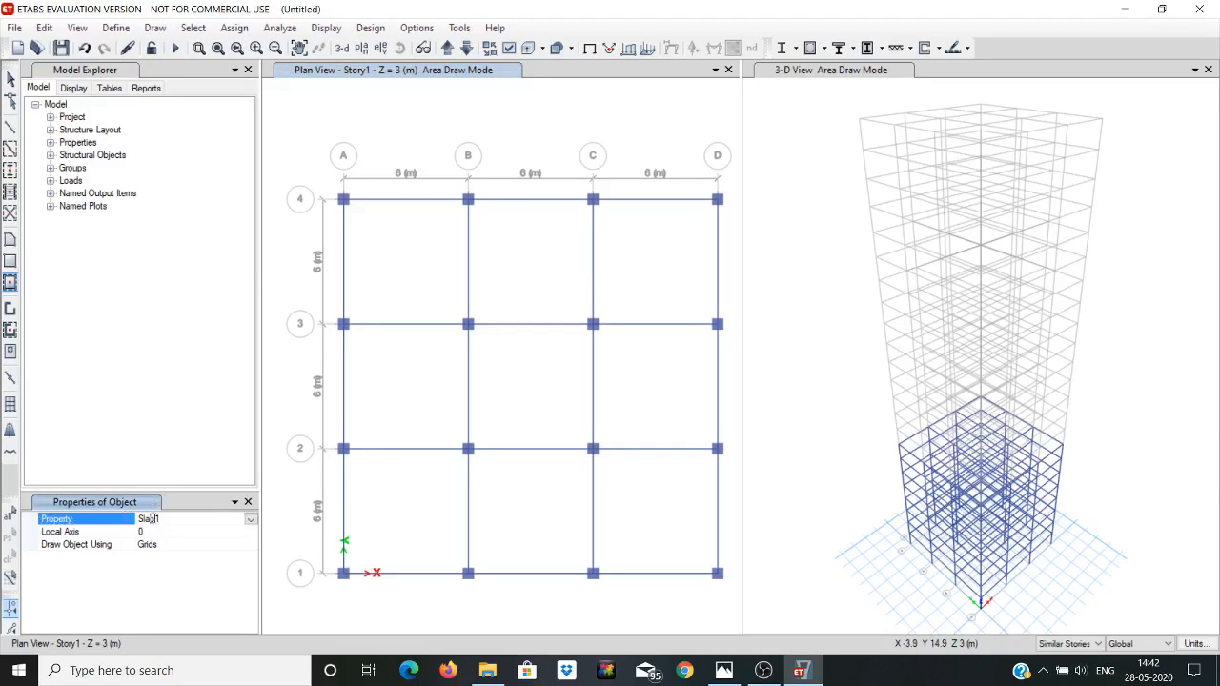
pyautogui.click(250, 520)
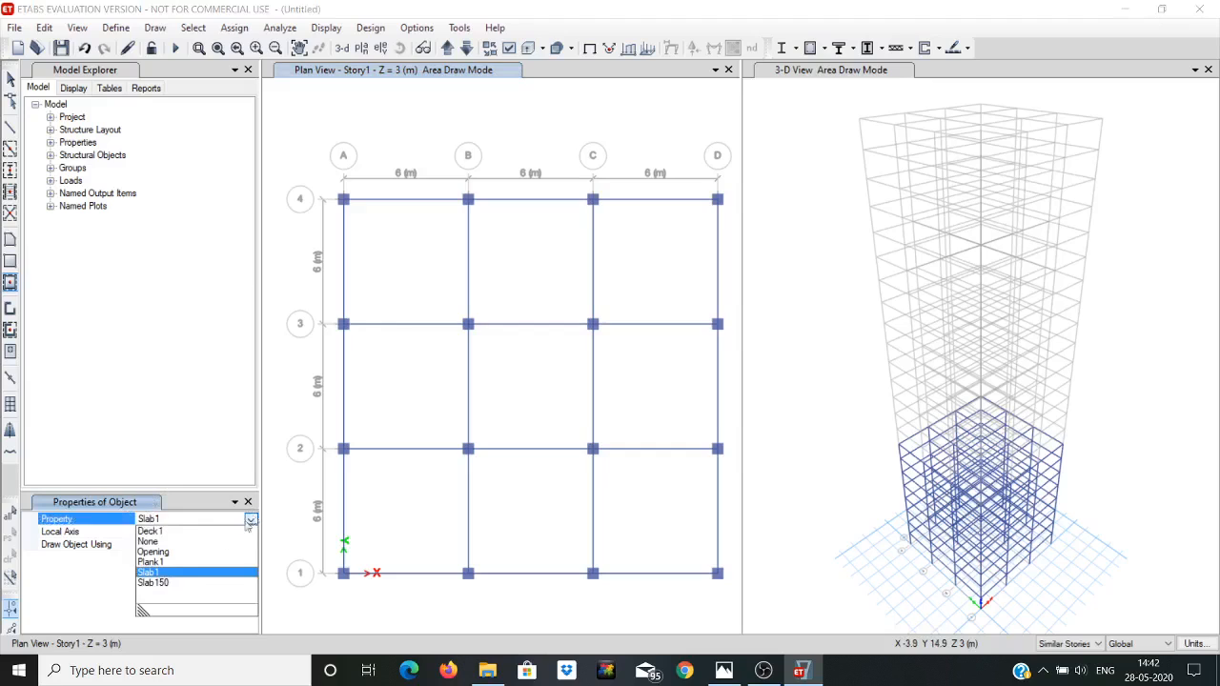
pyautogui.click(155, 582)
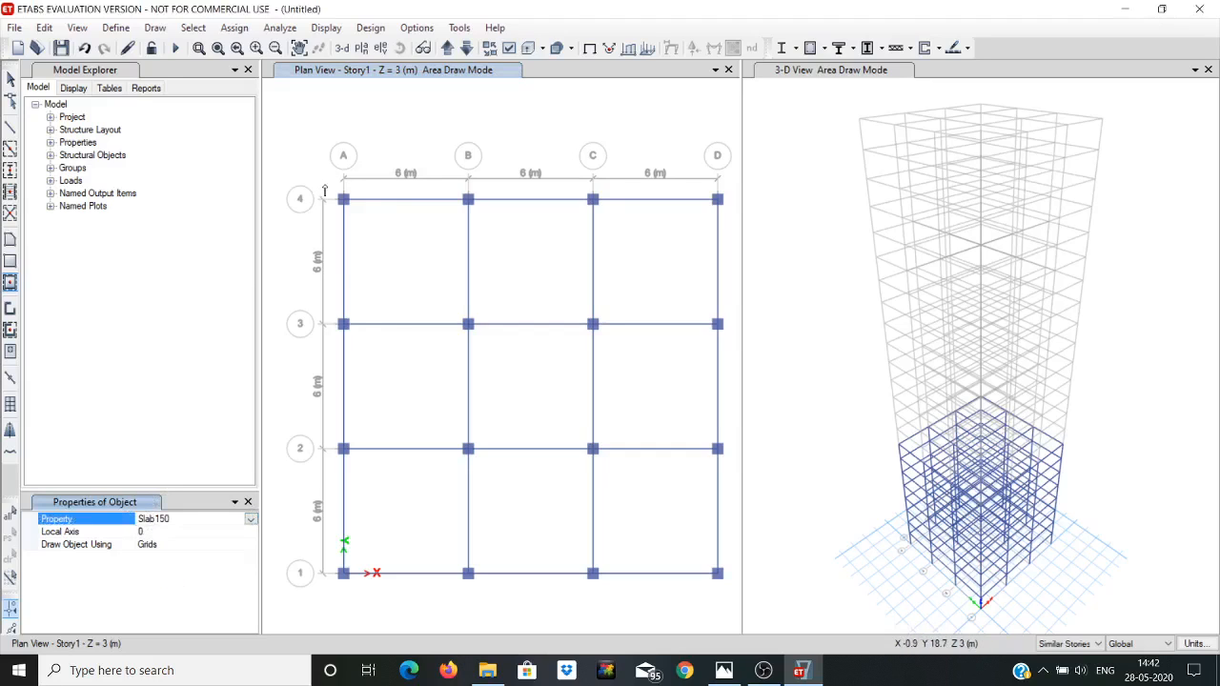
pyautogui.moveTo(324, 187)
pyautogui.mouseDown()
pyautogui.moveTo(505, 324)
pyautogui.moveTo(740, 605)
pyautogui.mouseUp()
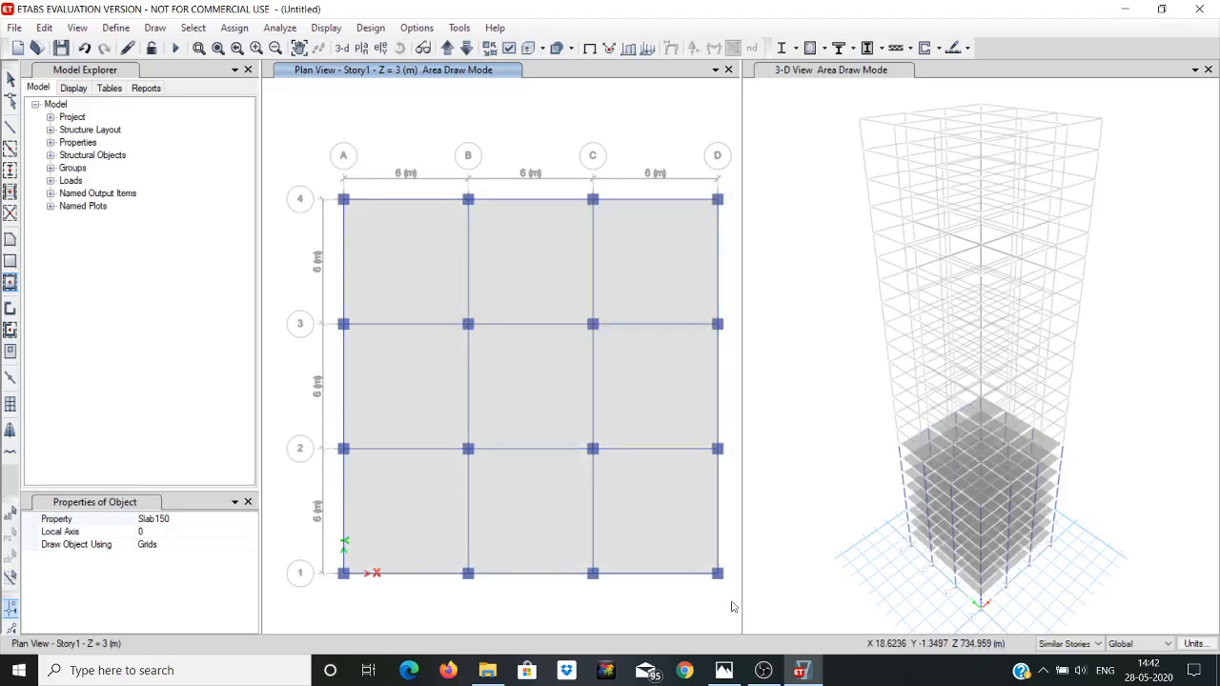
# Step: Check the storey layouts in the Photos reference image, and set the ETABS plan view to Story9
pyautogui.click(723, 669)
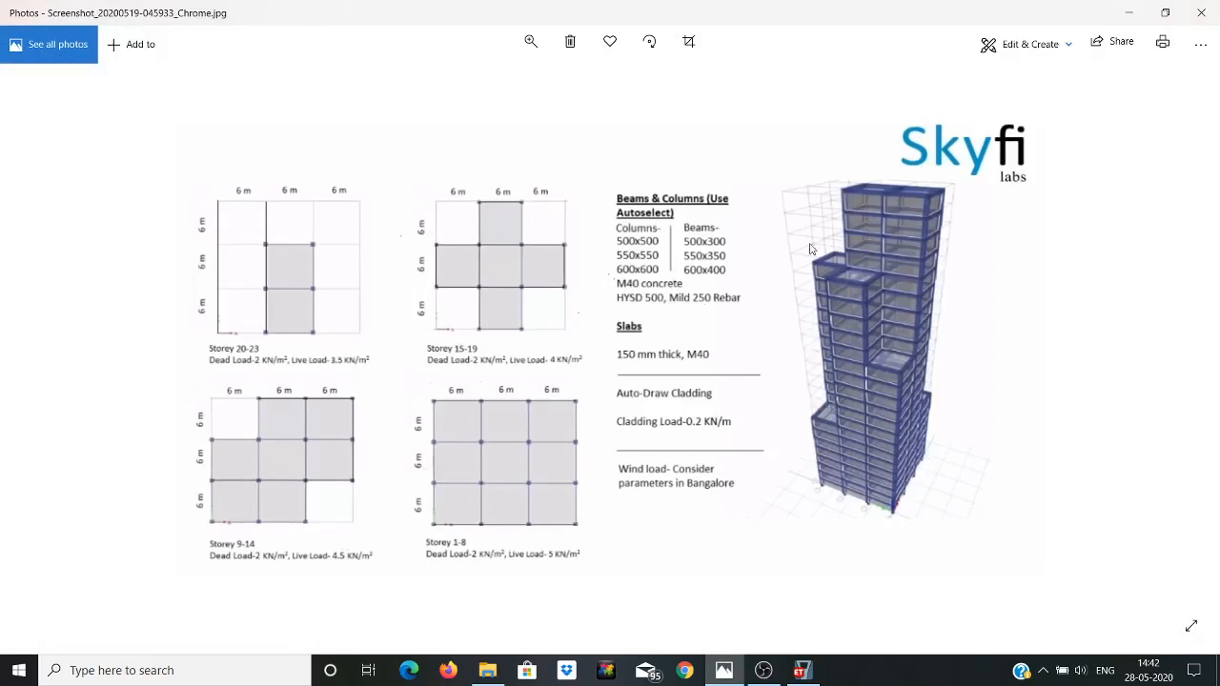
pyautogui.click(1130, 14)
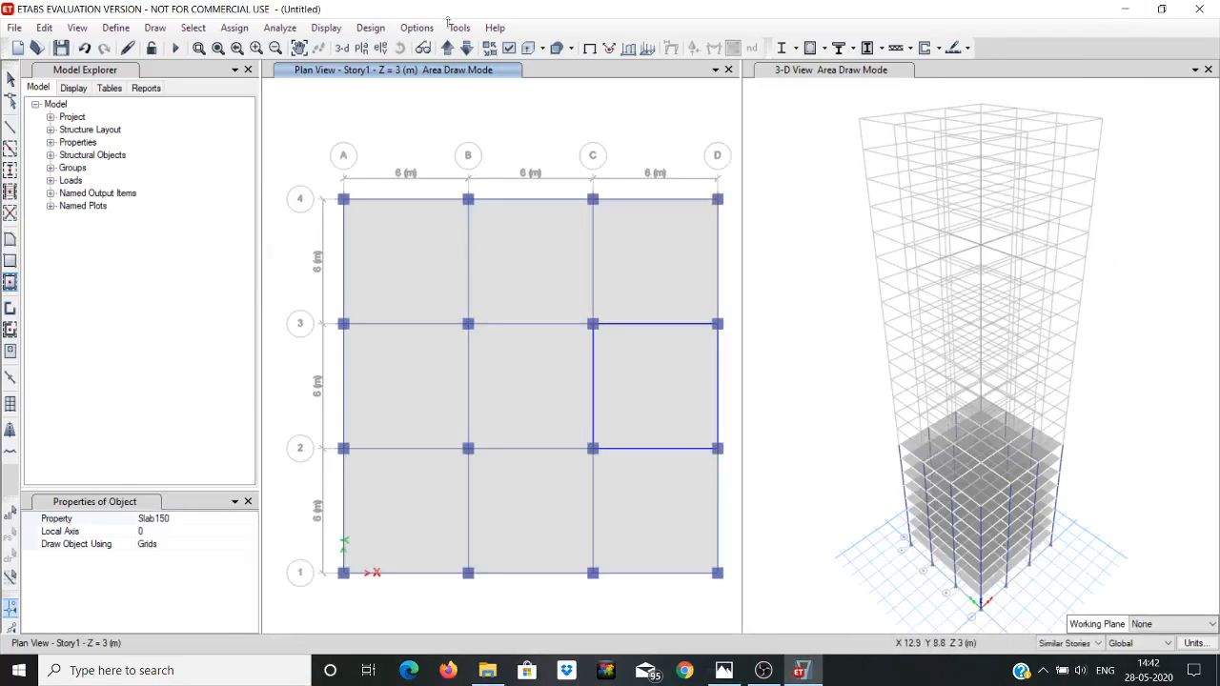
pyautogui.click(363, 48)
pyautogui.click(523, 428)
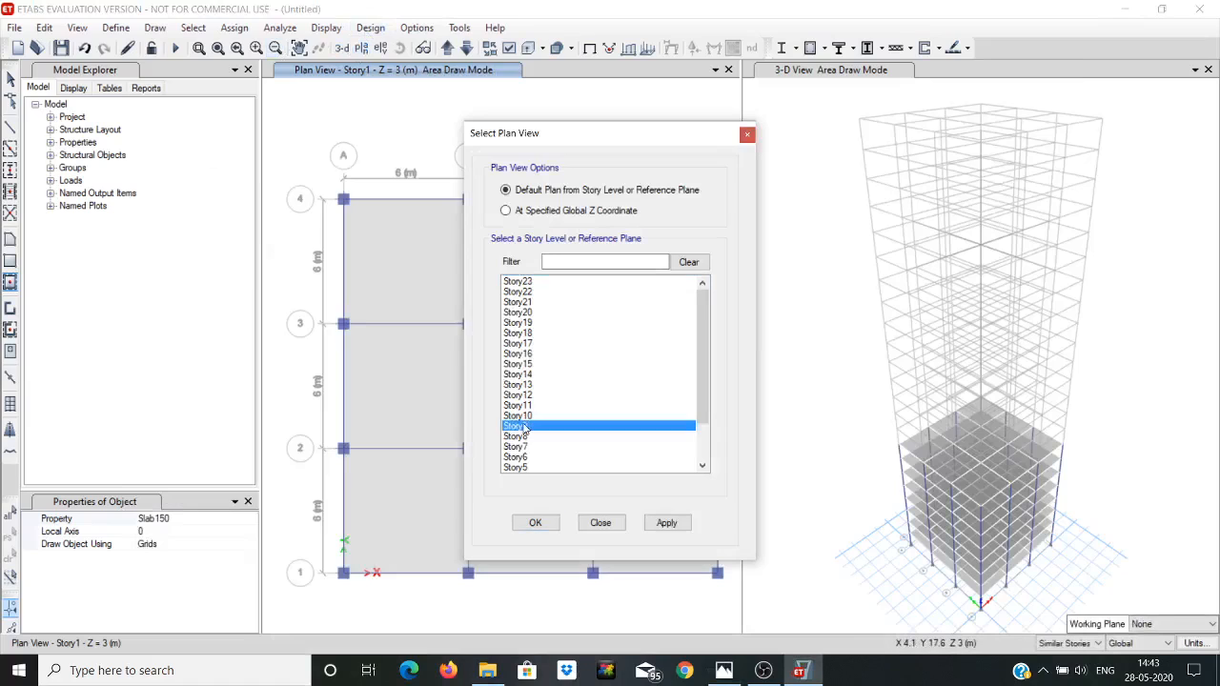
pyautogui.click(672, 524)
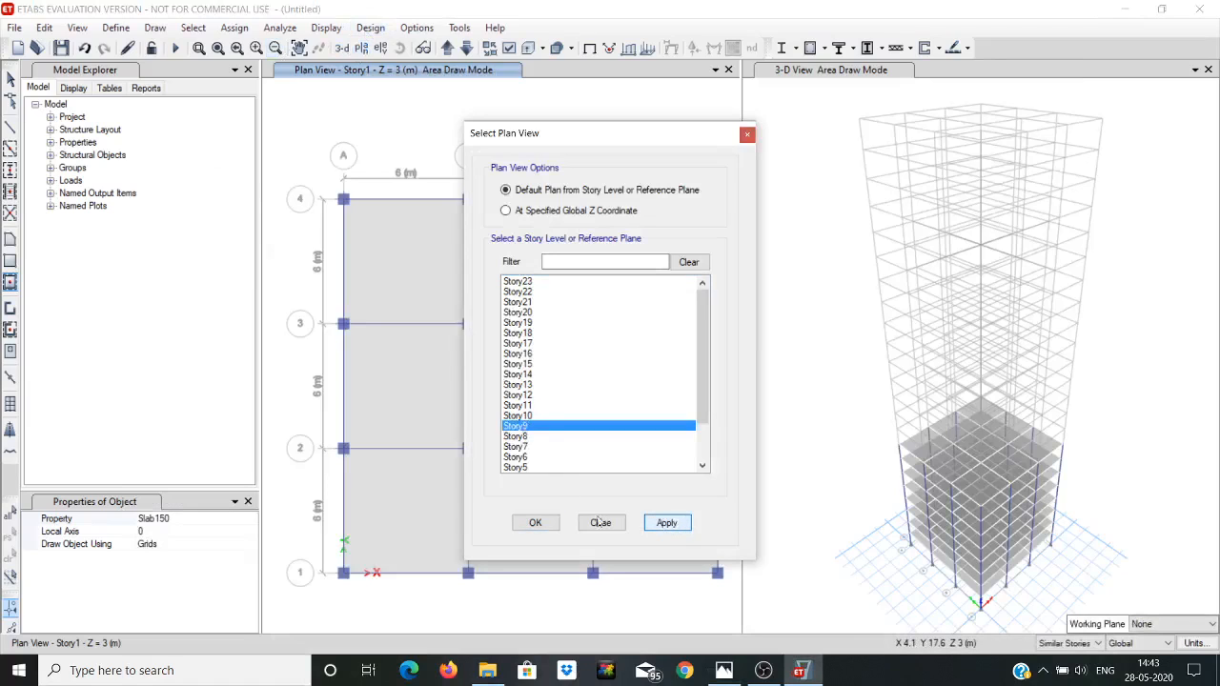
pyautogui.click(545, 524)
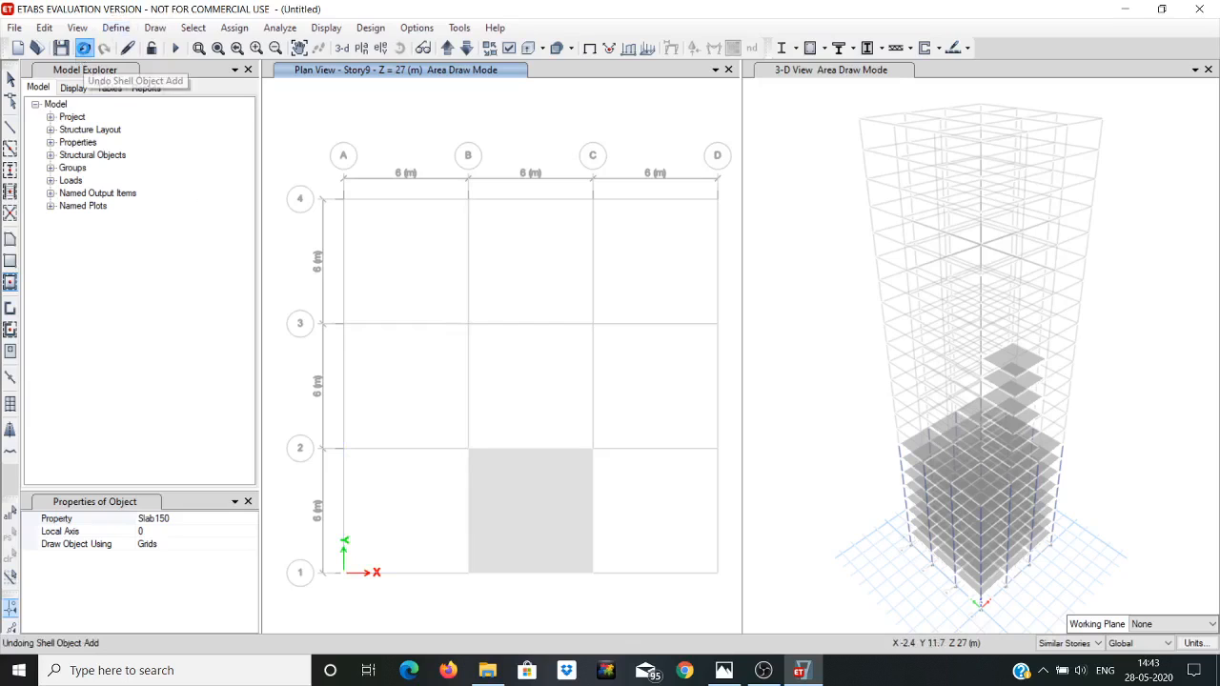
# Step: Undo the slab panel added between grid lines B–C and 1–2 on Story9, and leave area drawing
pyautogui.click(84, 50)
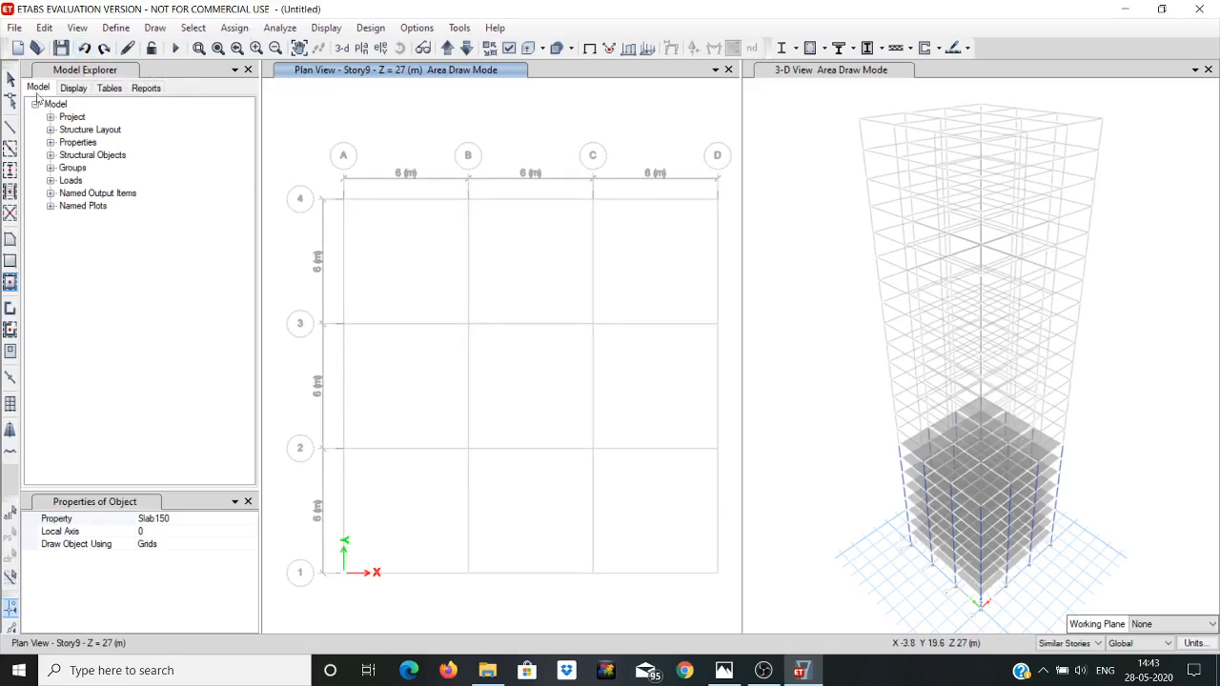
pyautogui.click(11, 78)
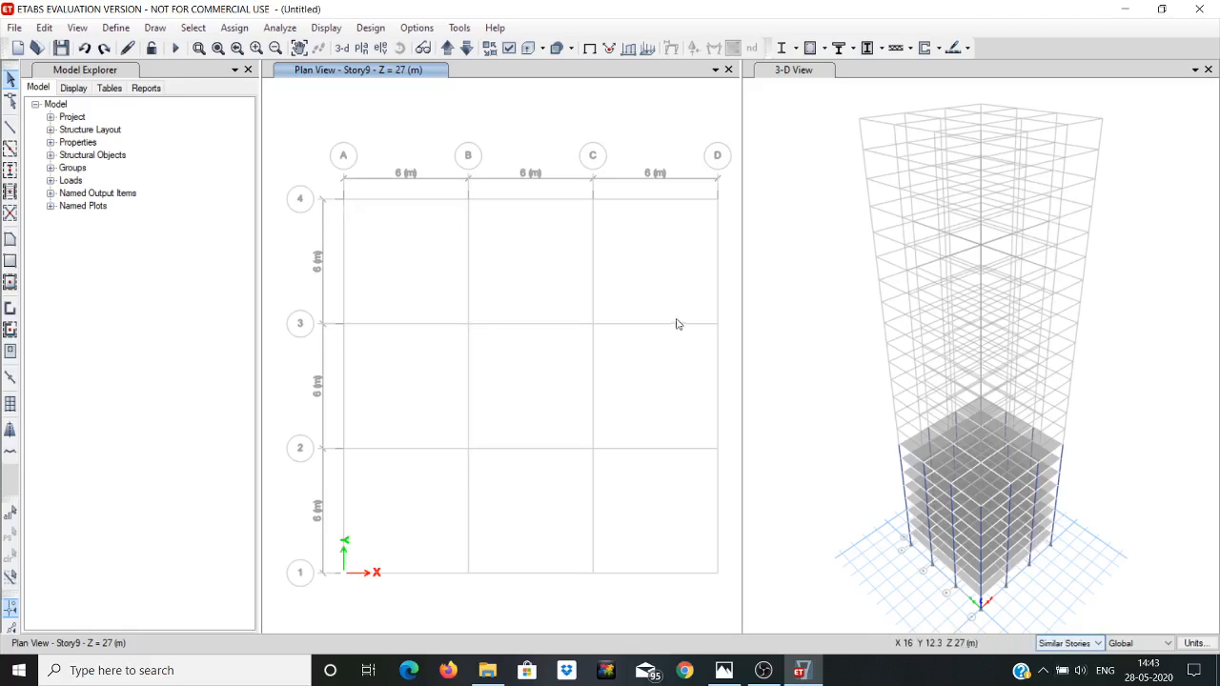
# Step: Quick-draw Col auto select columns on Story9 at the intersections of grids B–D with 2–4 and A–C with 1–3
pyautogui.click(156, 28)
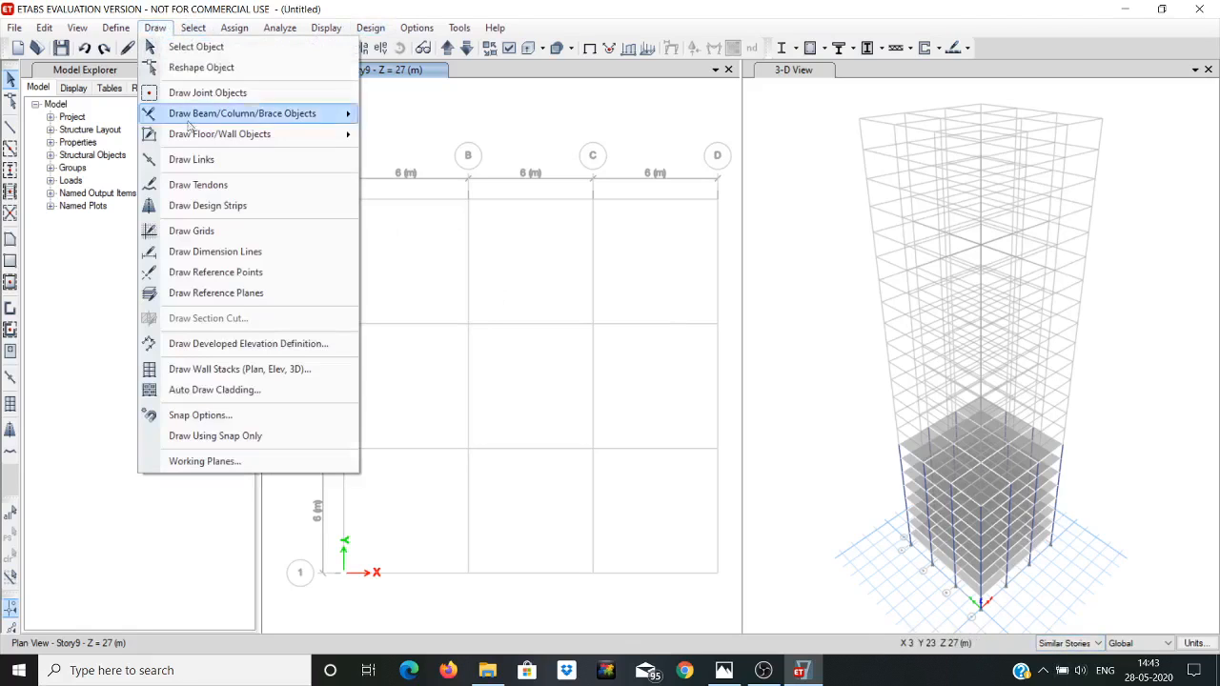
pyautogui.moveTo(315, 113)
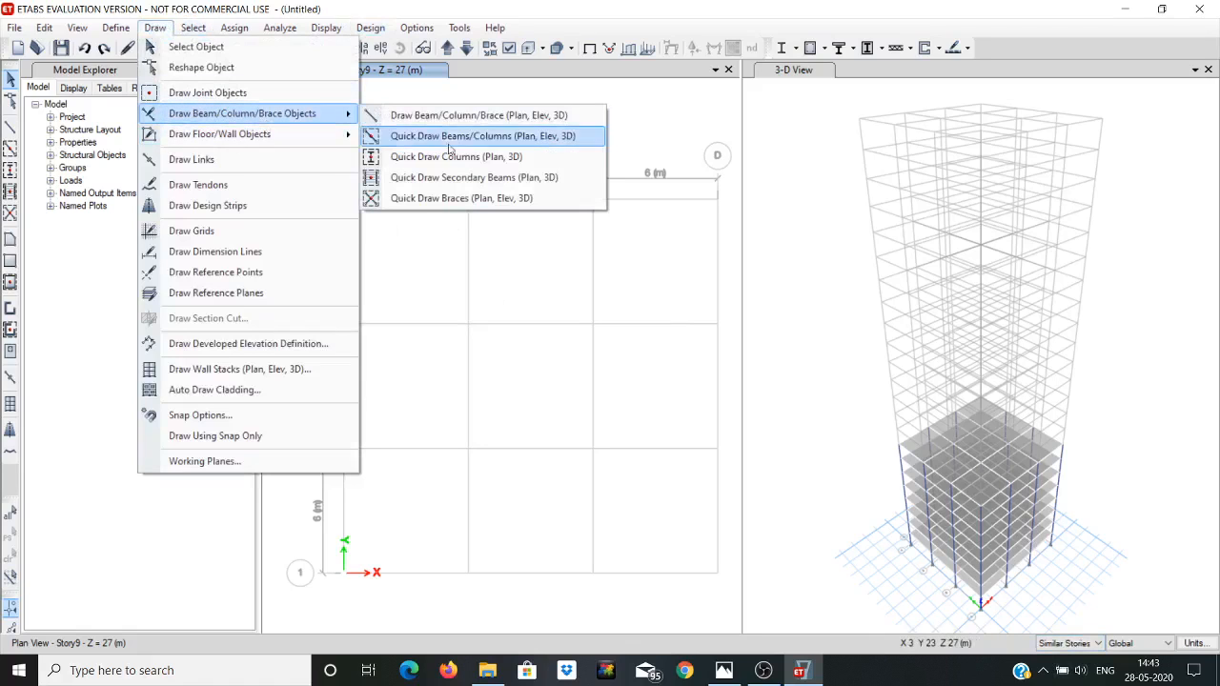
pyautogui.click(455, 158)
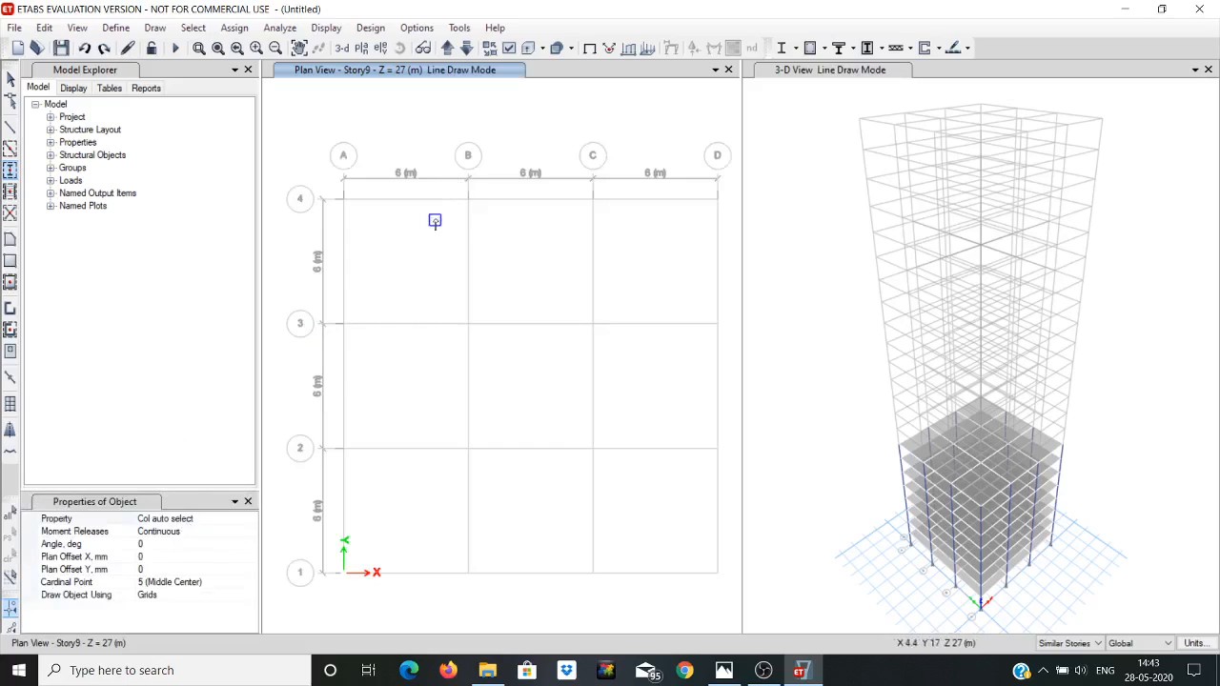
pyautogui.moveTo(450, 162)
pyautogui.mouseDown()
pyautogui.moveTo(559, 320)
pyautogui.moveTo(669, 444)
pyautogui.moveTo(727, 471)
pyautogui.mouseUp()
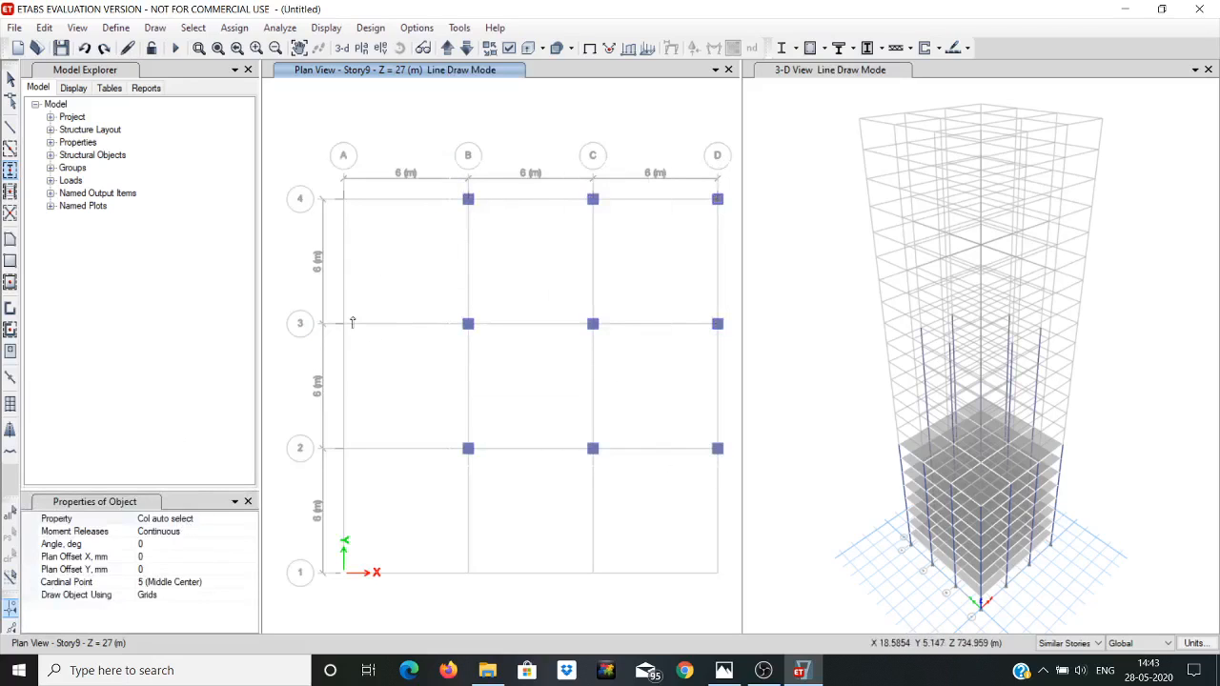
pyautogui.moveTo(333, 316); pyautogui.dragTo(609, 621)
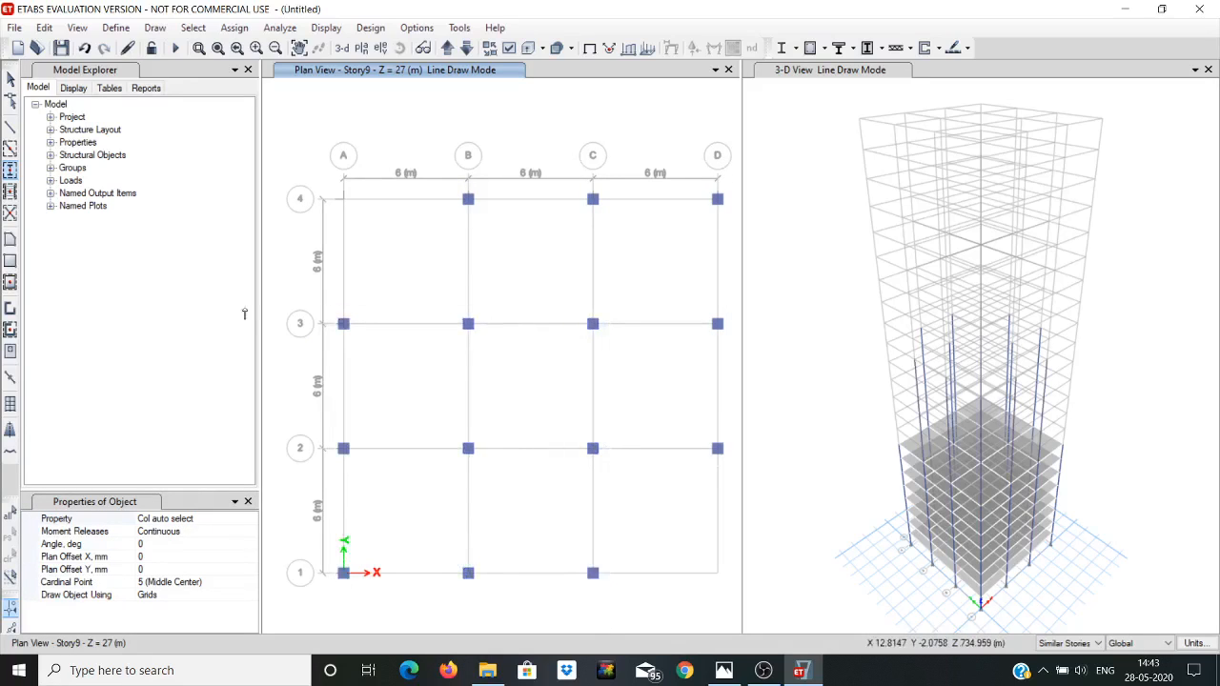
# Step: Quick-draw Beam auto select beams on Story9 across the grid blocks B–D/2–4 and A–C/1–3
pyautogui.click(154, 27)
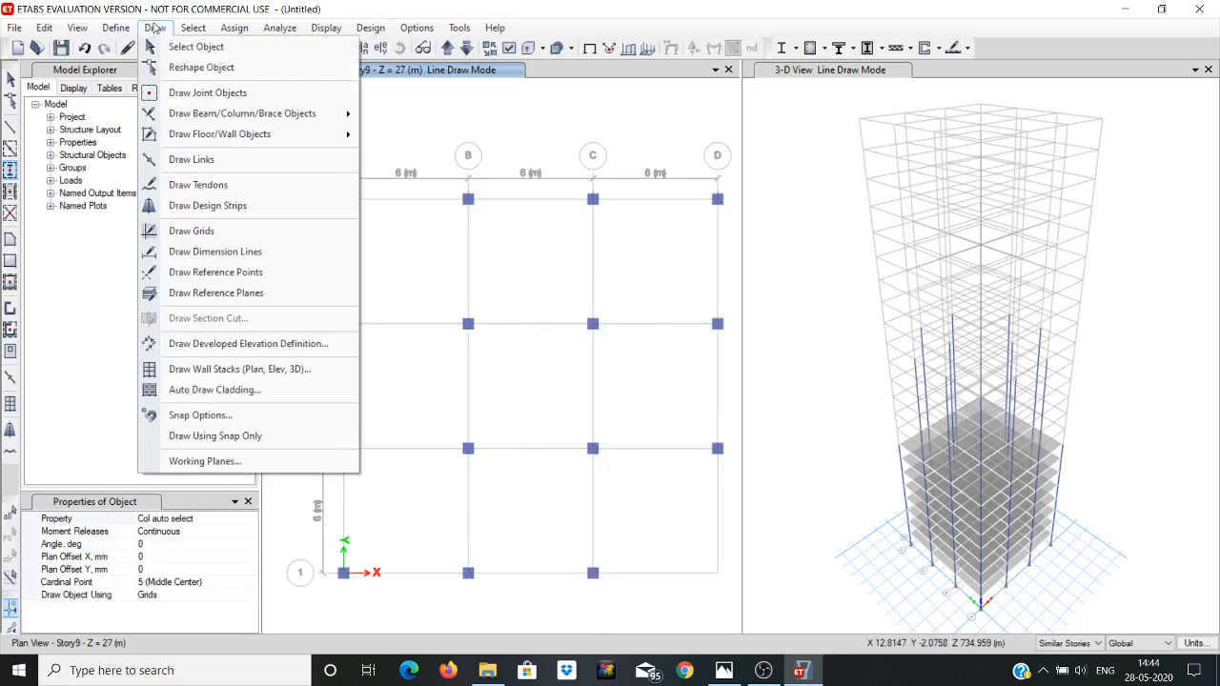
pyautogui.moveTo(258, 114)
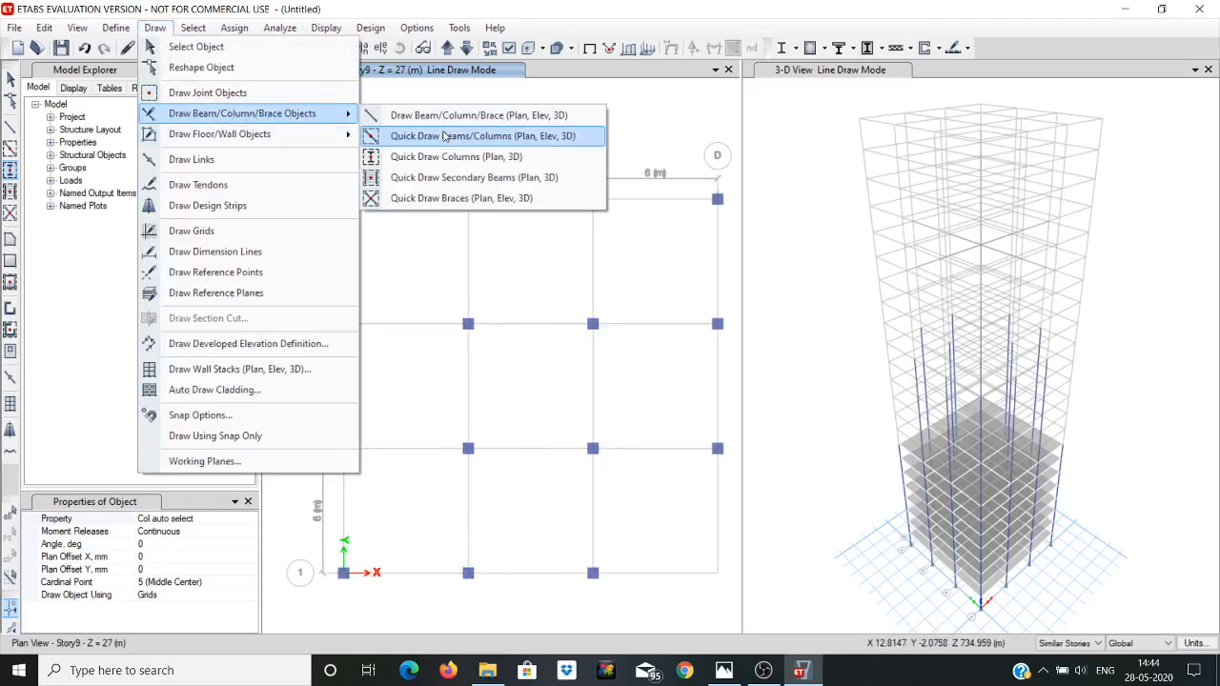
pyautogui.click(444, 136)
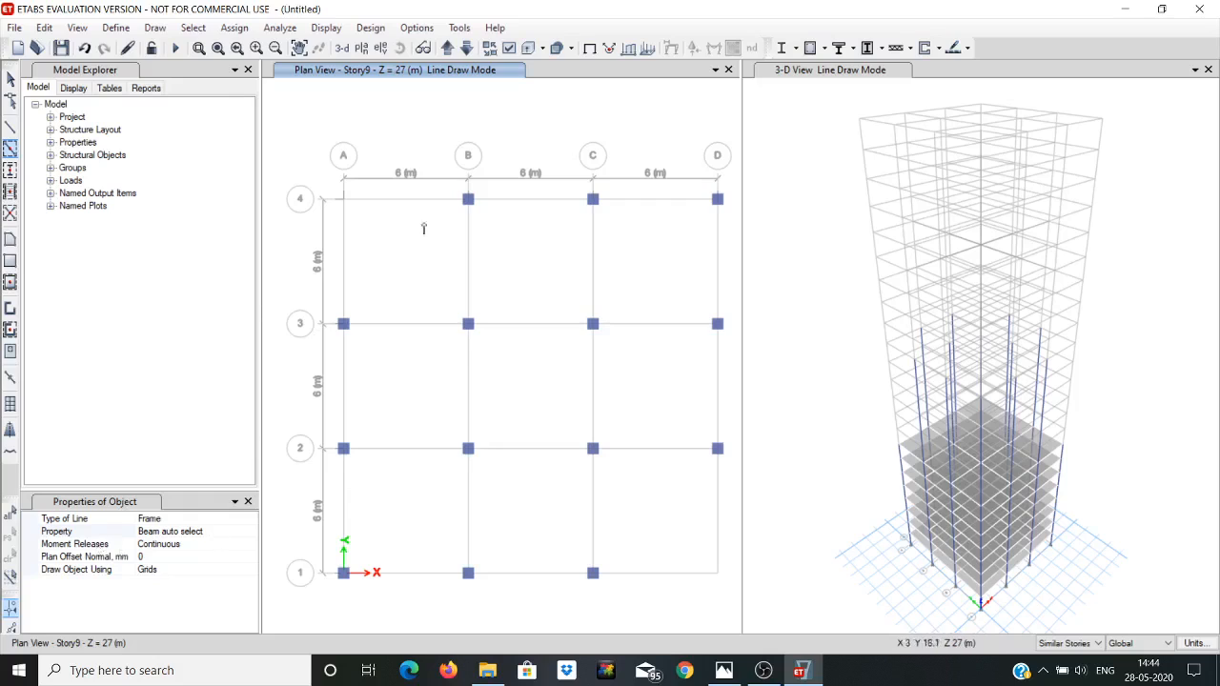
pyautogui.moveTo(452, 163)
pyautogui.mouseDown()
pyautogui.moveTo(570, 316)
pyautogui.moveTo(722, 481)
pyautogui.moveTo(734, 477)
pyautogui.mouseUp()
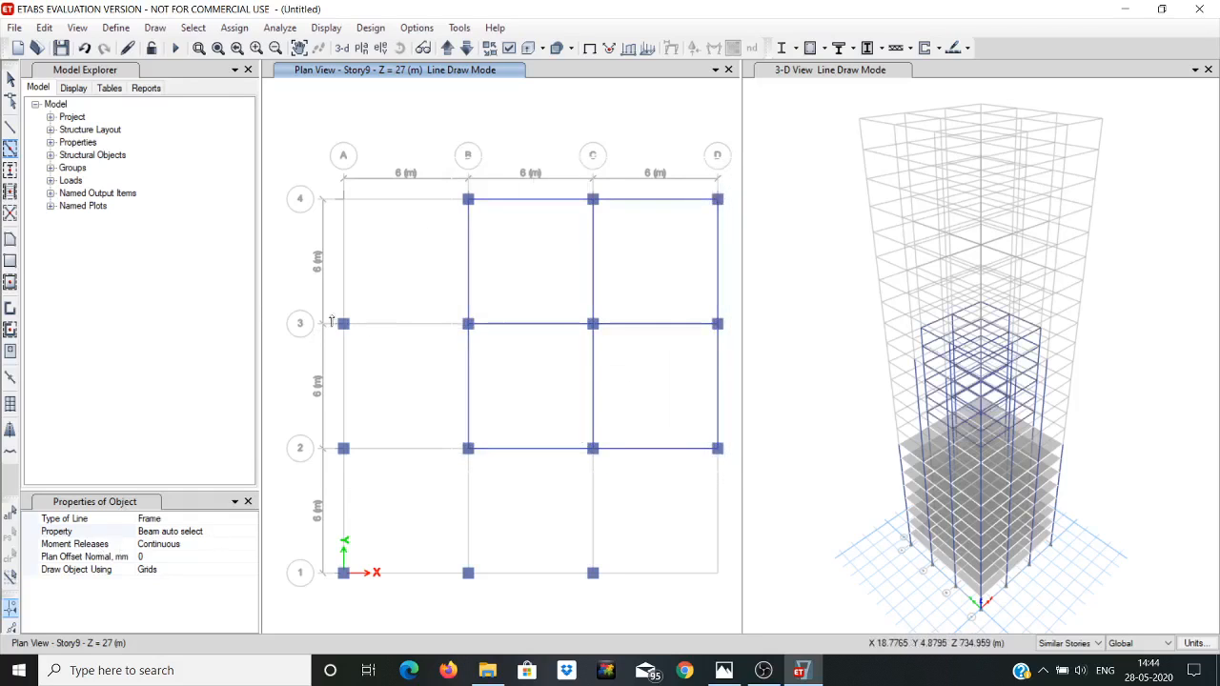
pyautogui.moveTo(329, 307); pyautogui.dragTo(618, 605)
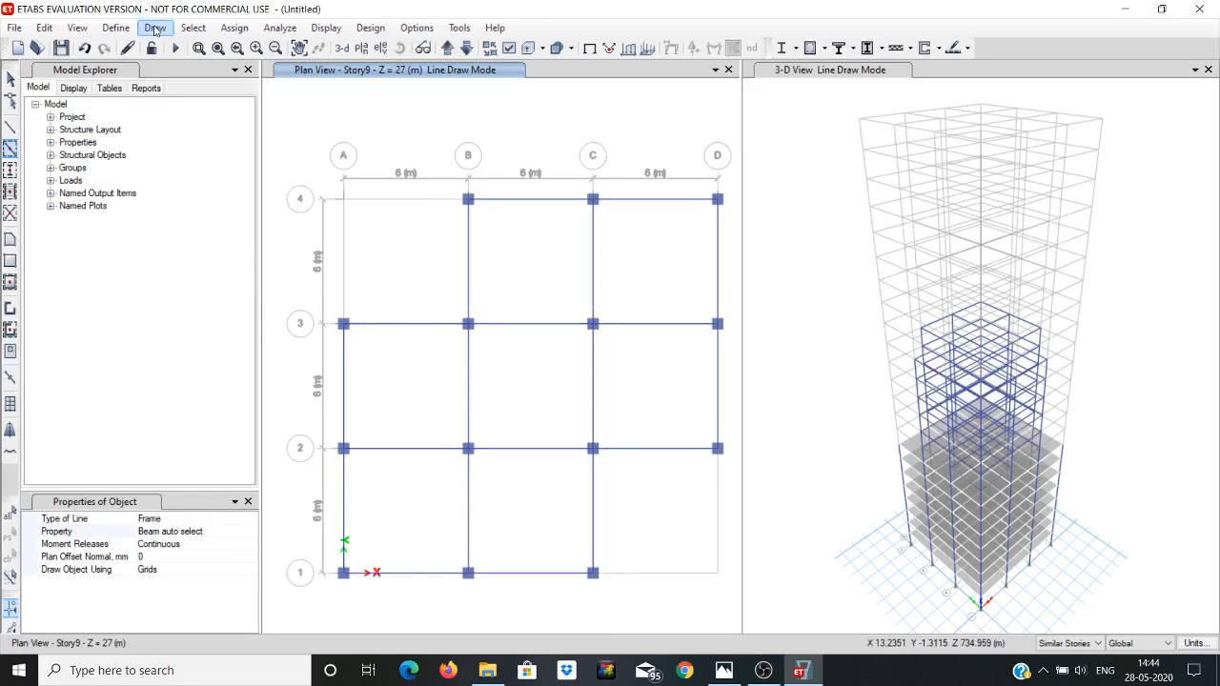
# Step: Quick-draw Slab150 floor panels on Story9 across grid blocks B–D/2–4 and A–C/1–3, and leave area drawing
pyautogui.click(155, 27)
pyautogui.moveTo(205, 138)
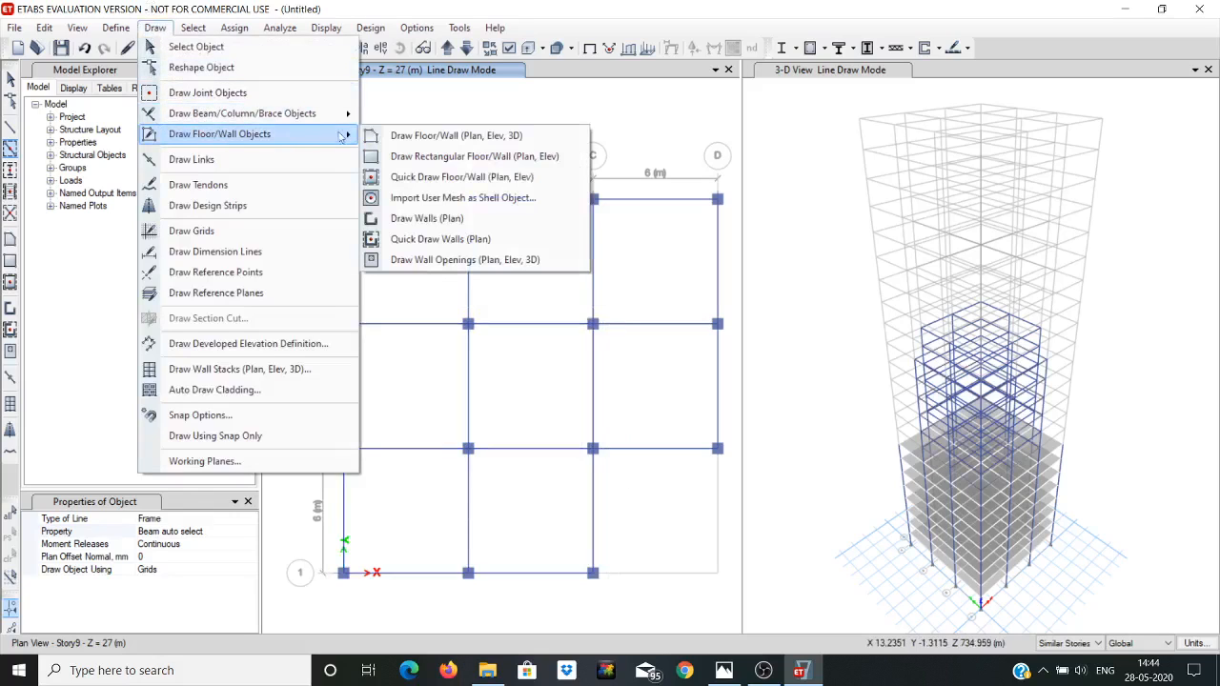
pyautogui.click(433, 179)
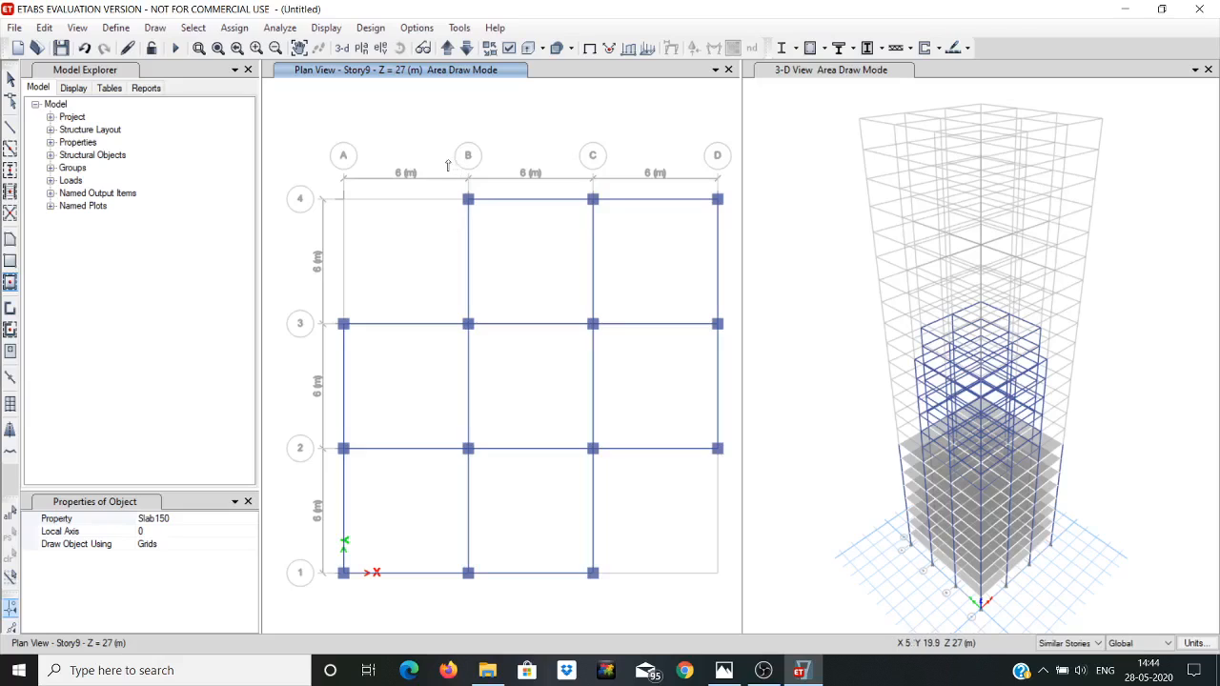
pyautogui.moveTo(448, 165); pyautogui.dragTo(733, 474)
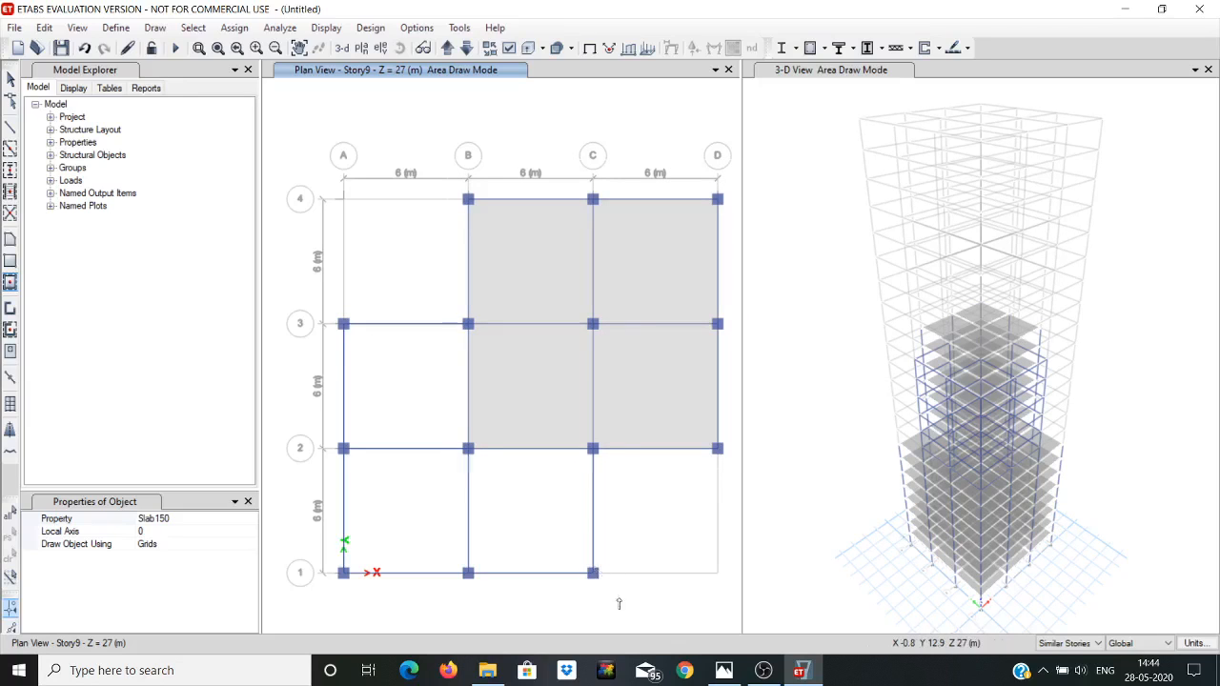
pyautogui.moveTo(327, 308); pyautogui.dragTo(620, 604)
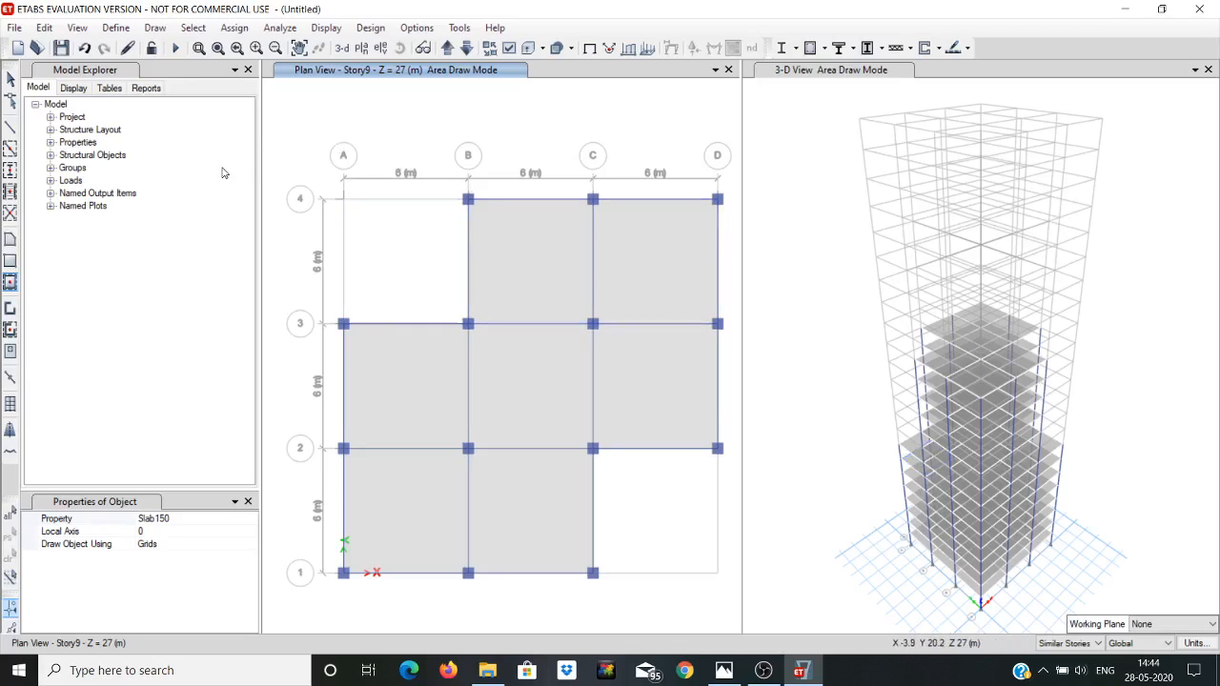
pyautogui.press('Escape')
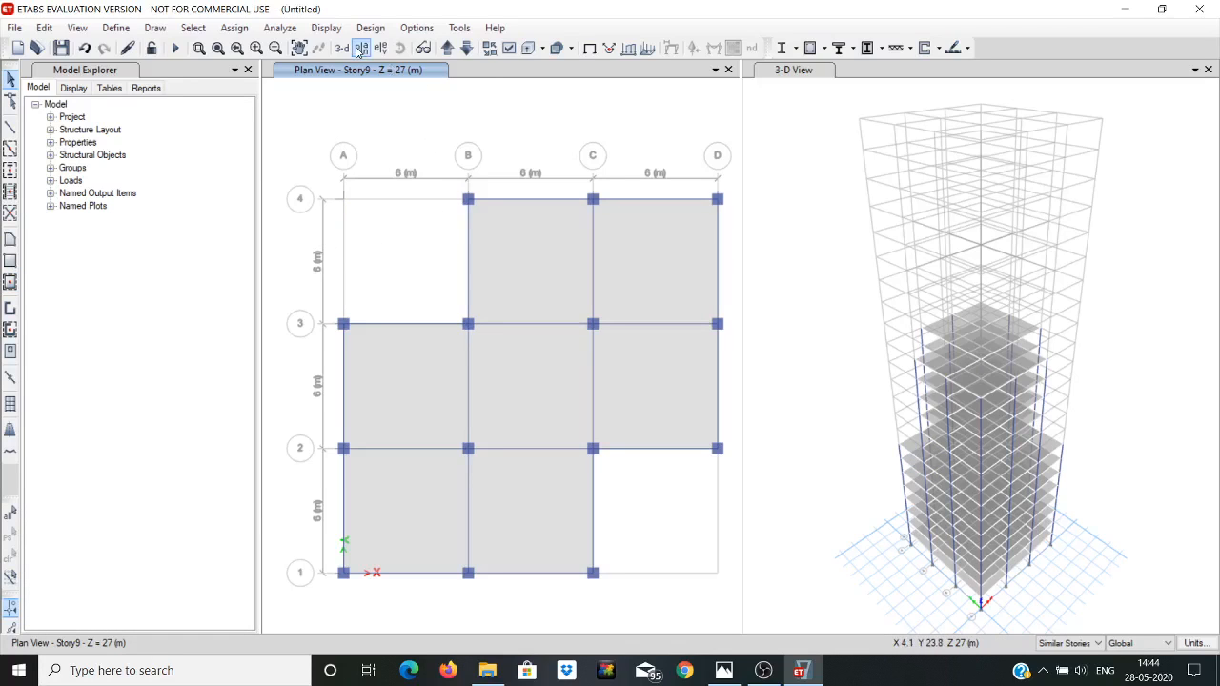
# Step: Check the storey 15–19 layout in the Photos reference image, and set the ETABS plan view to Story15
pyautogui.click(731, 669)
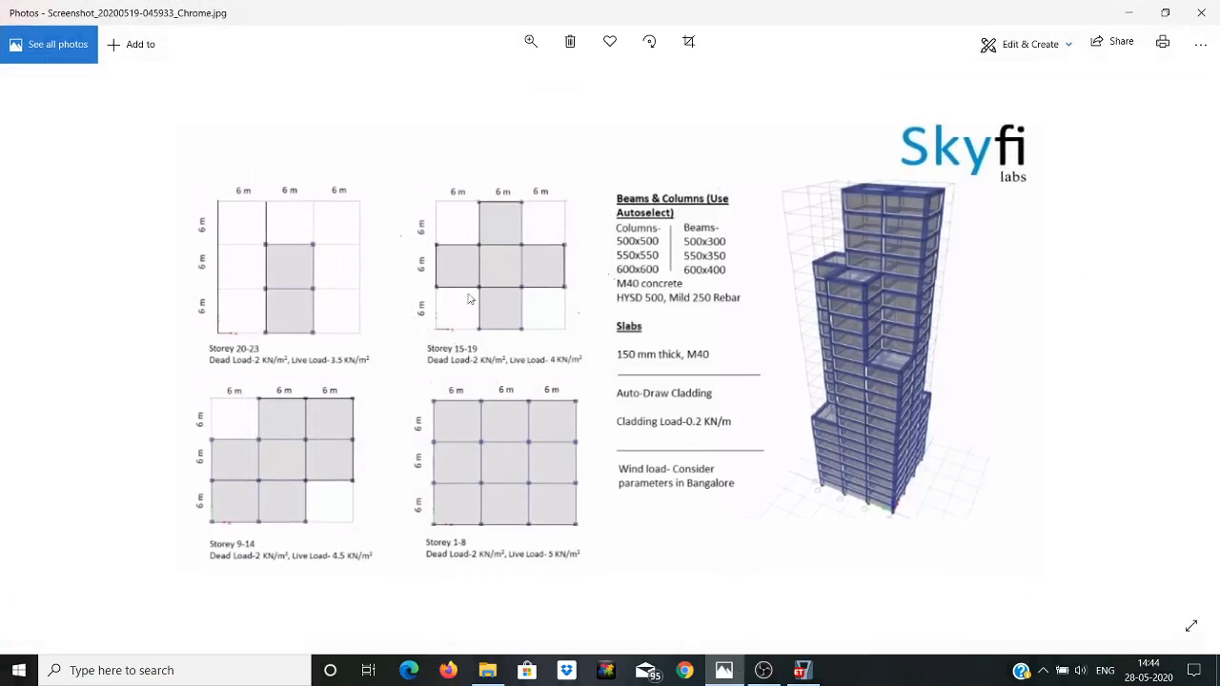
pyautogui.click(1127, 19)
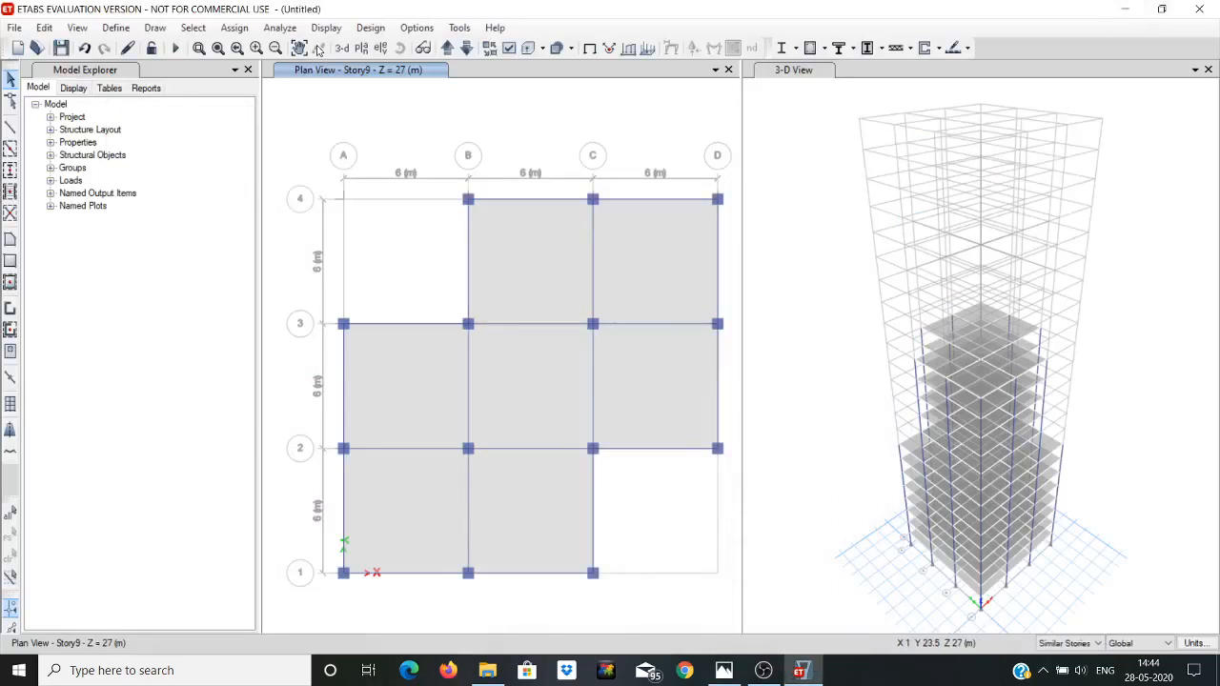
pyautogui.click(360, 48)
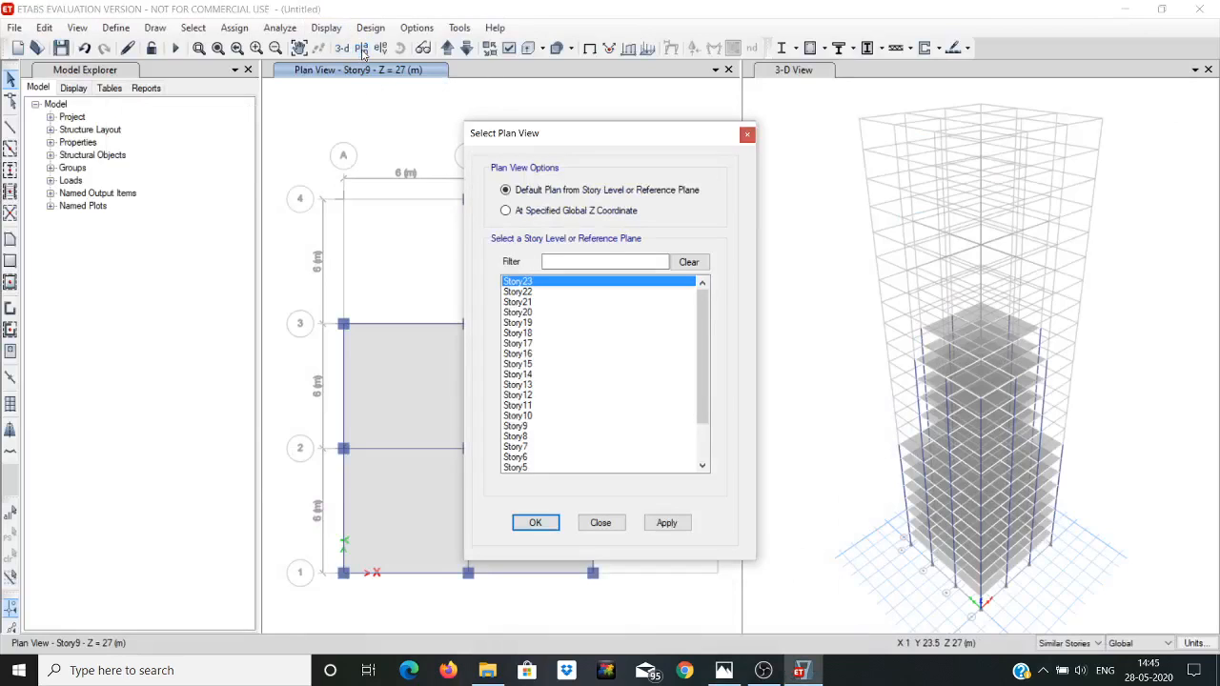
pyautogui.click(532, 364)
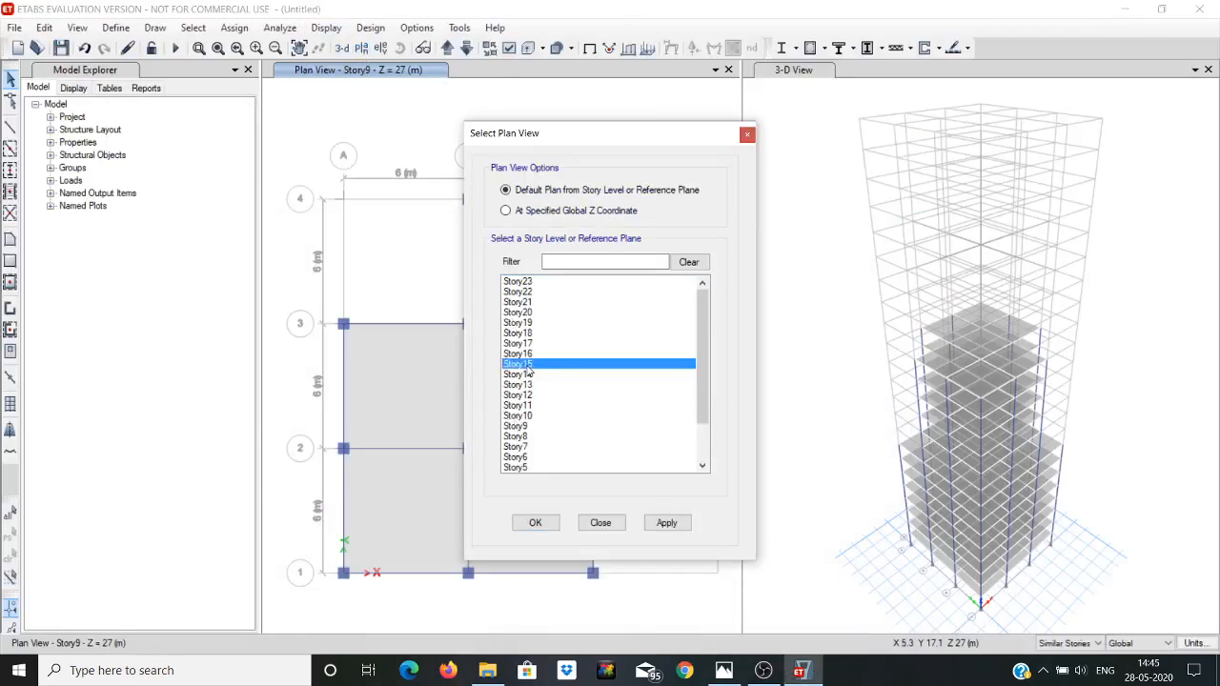
pyautogui.click(544, 522)
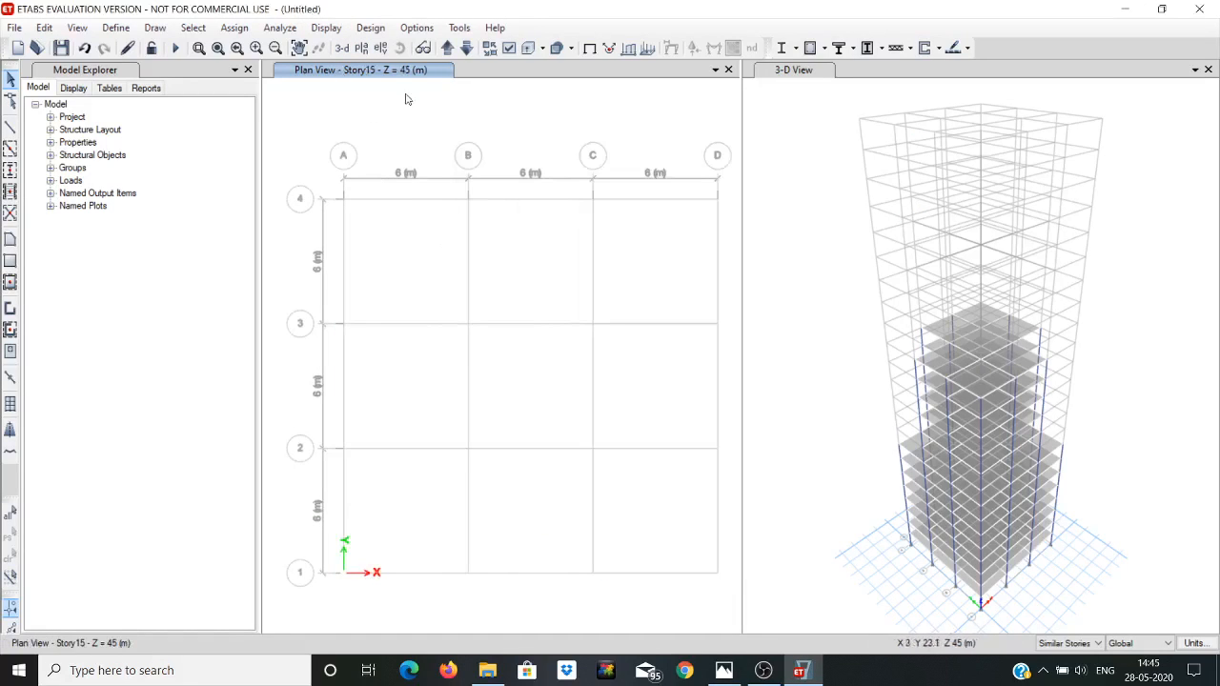
# Step: Quick-draw Col auto select columns on Story15 at grids B–C with 1–4 and grids A and D with 2–3
pyautogui.click(156, 27)
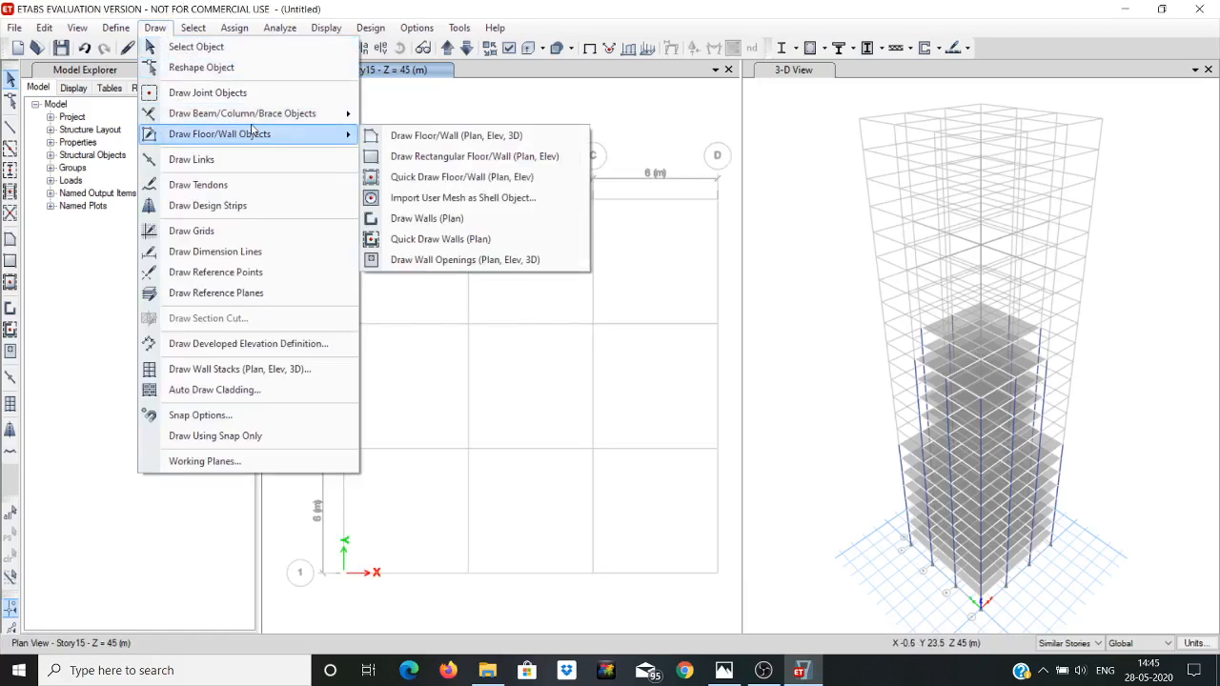
pyautogui.moveTo(321, 118)
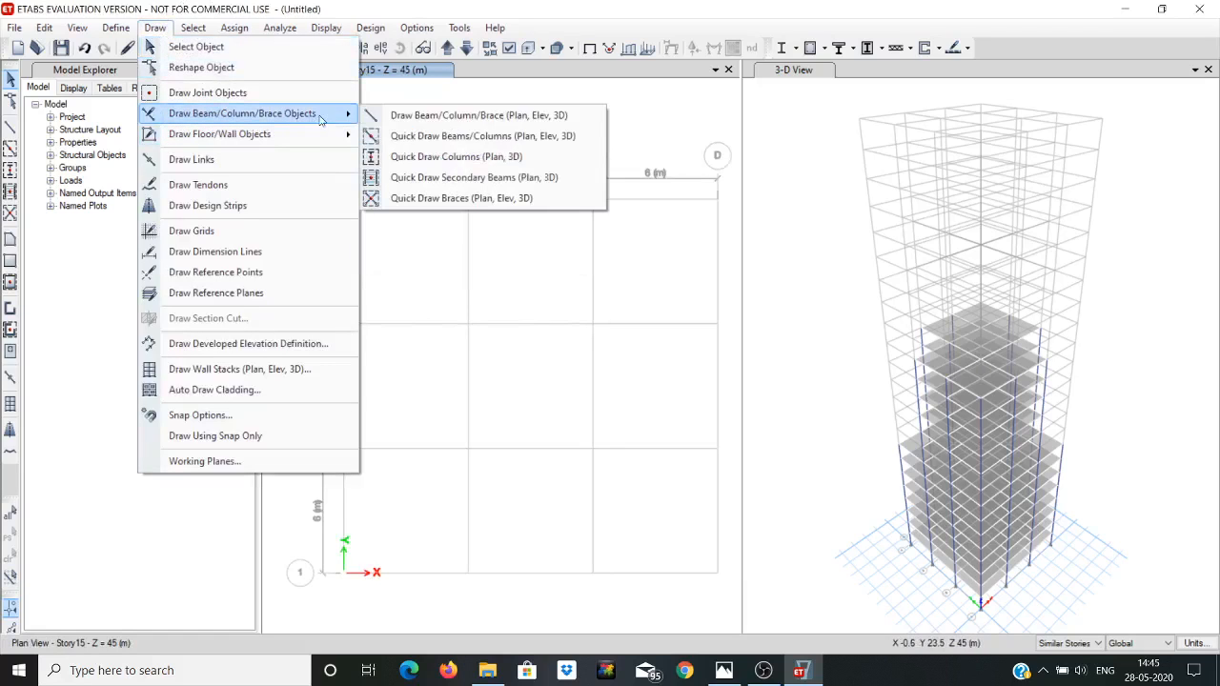
pyautogui.click(447, 158)
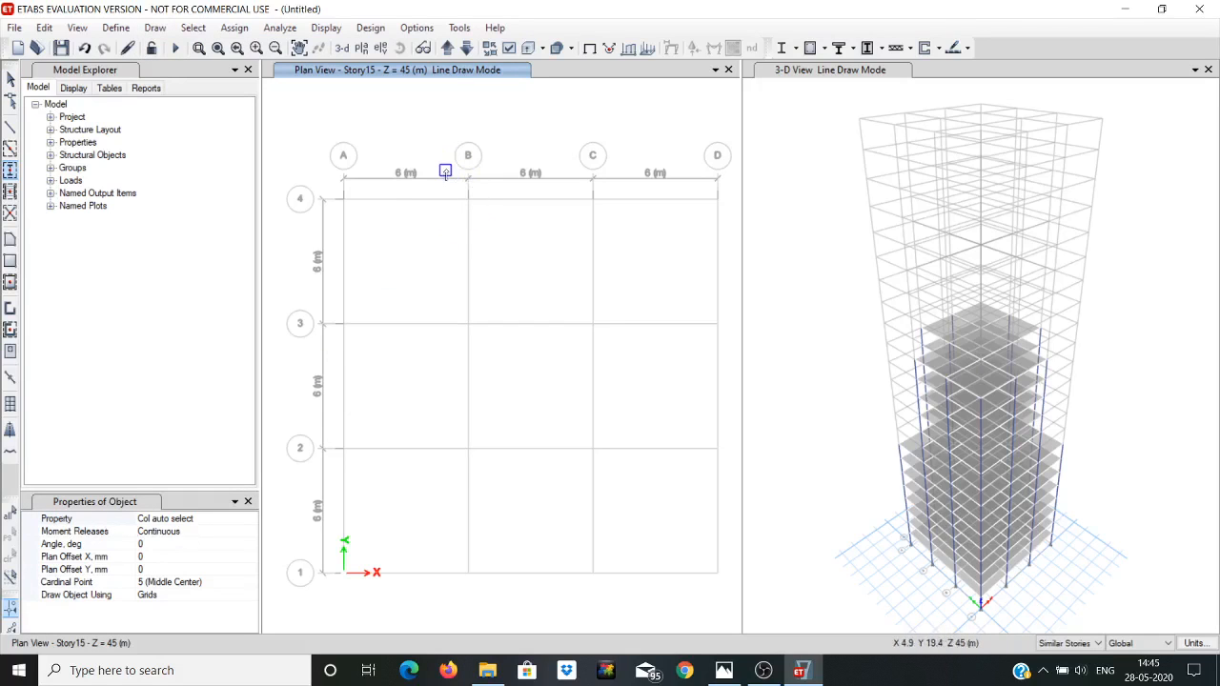
pyautogui.moveTo(444, 168)
pyautogui.mouseDown()
pyautogui.moveTo(598, 410)
pyautogui.moveTo(625, 624)
pyautogui.mouseUp()
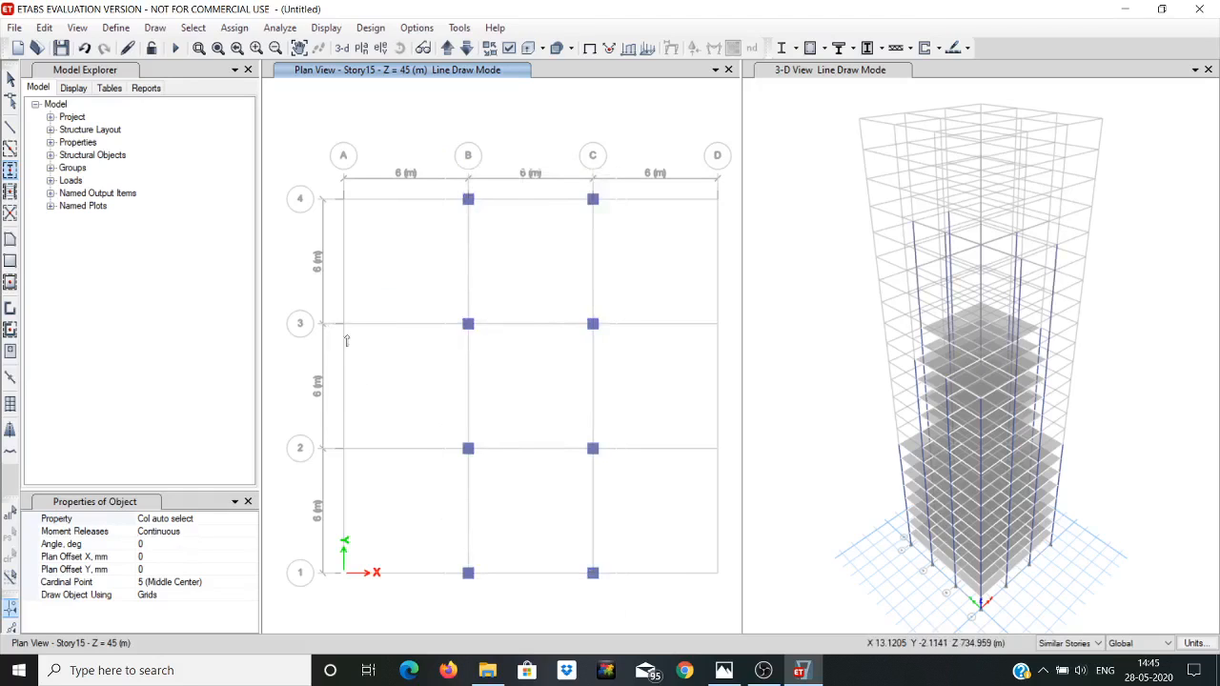
pyautogui.moveTo(329, 309); pyautogui.dragTo(372, 486)
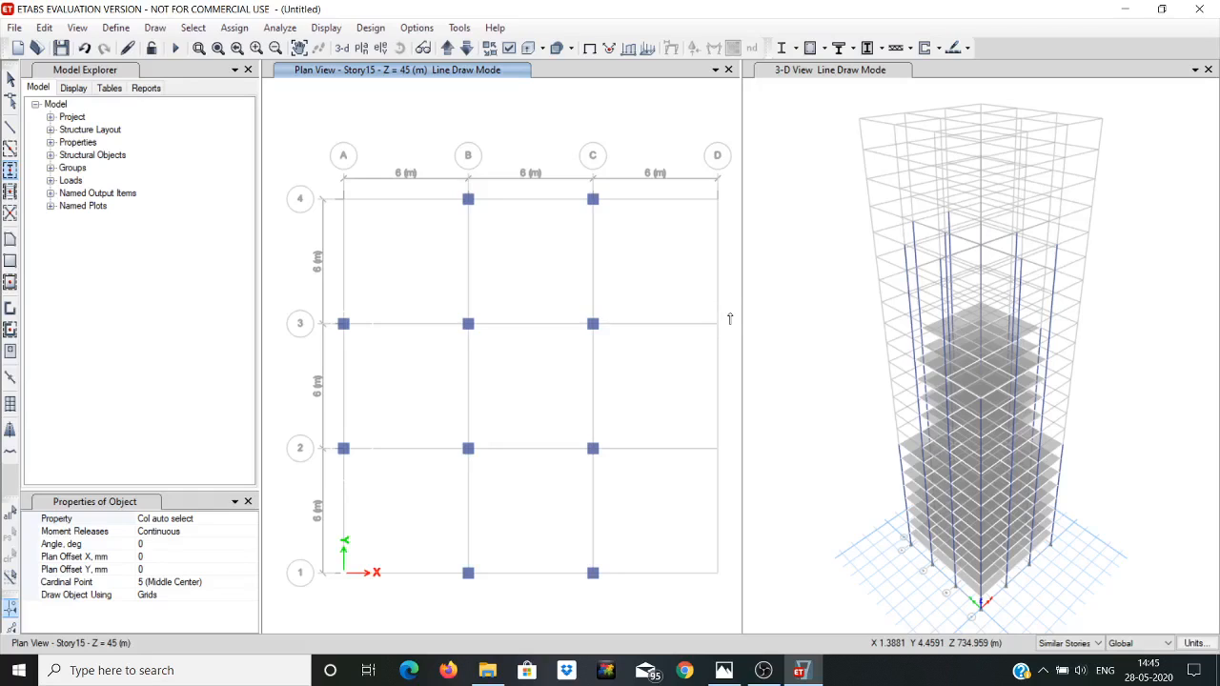
pyautogui.moveTo(729, 311); pyautogui.dragTo(696, 465)
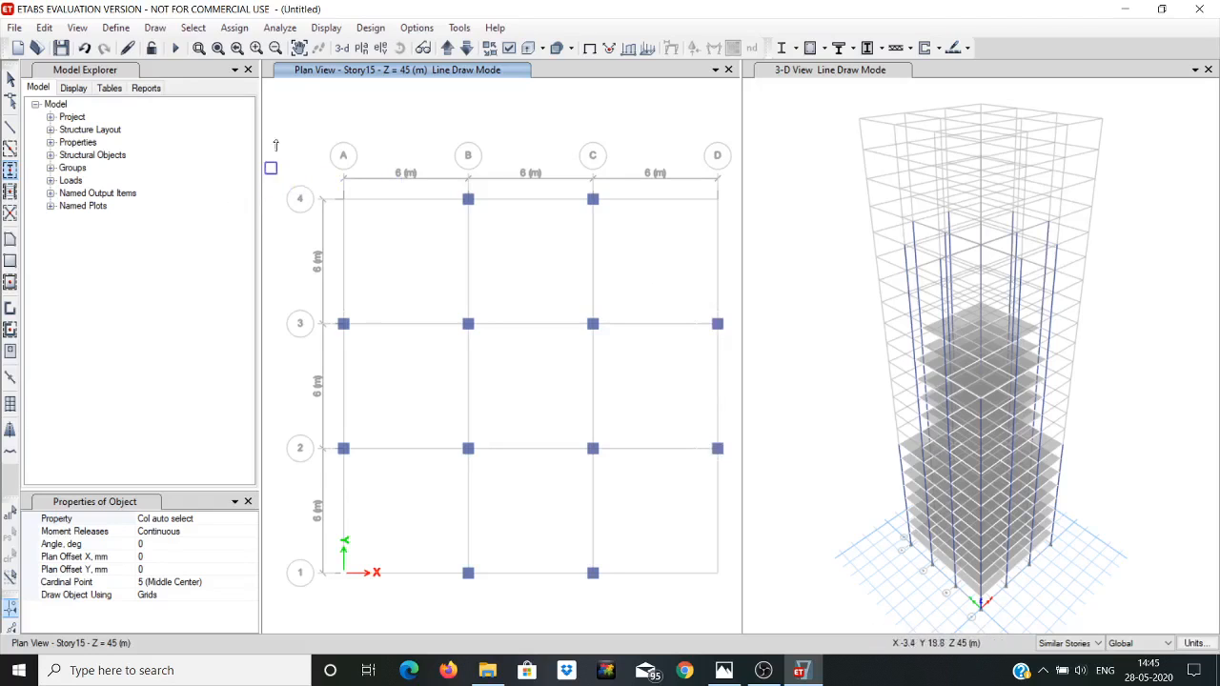
# Step: Quick-draw Beam auto select beams on Story15 across grid blocks B–C/1–4 and A–D/2–3
pyautogui.click(155, 28)
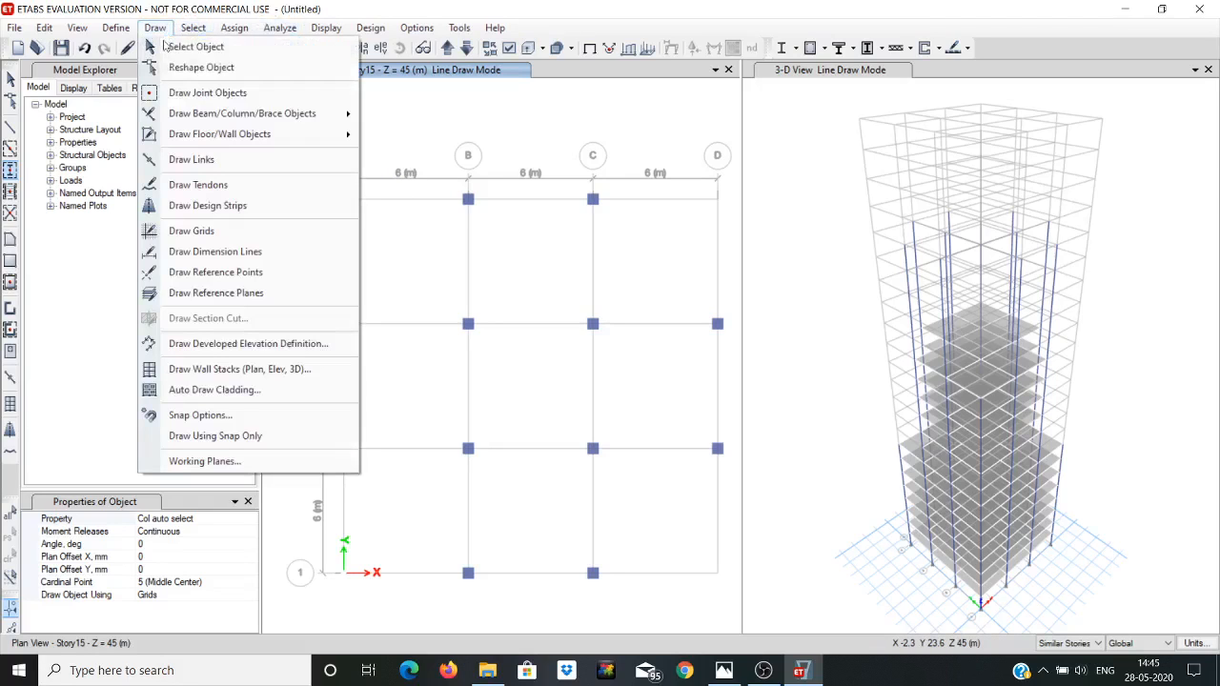
pyautogui.moveTo(256, 116)
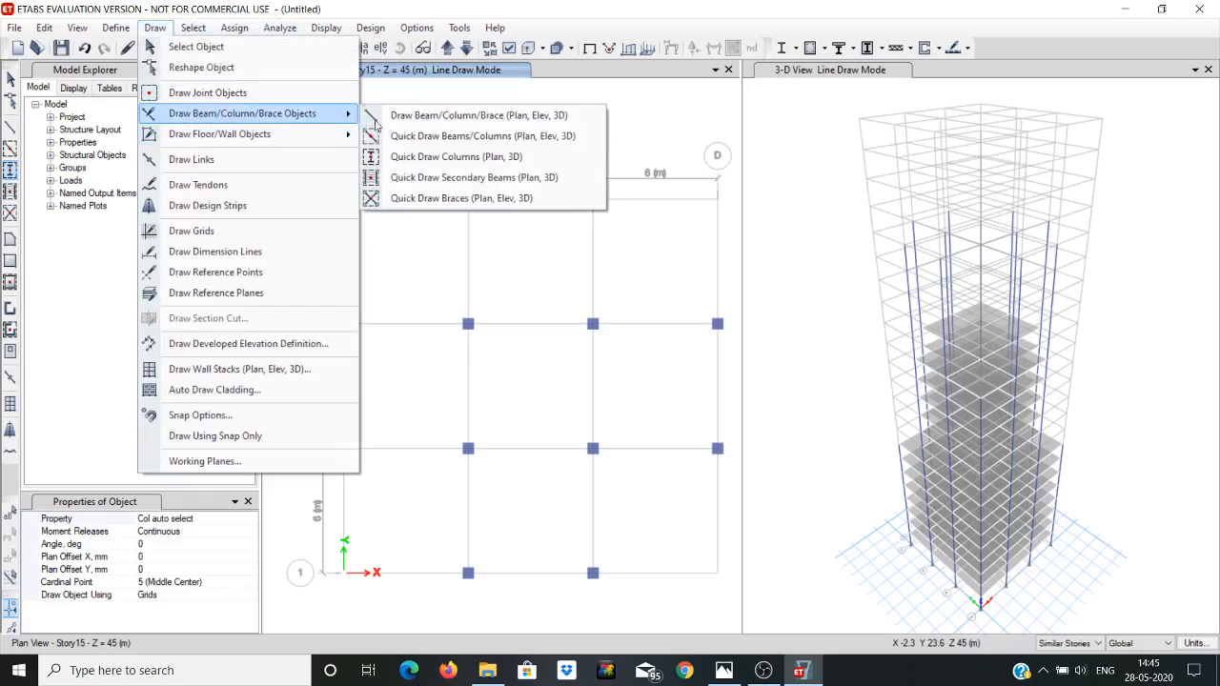
pyautogui.click(442, 138)
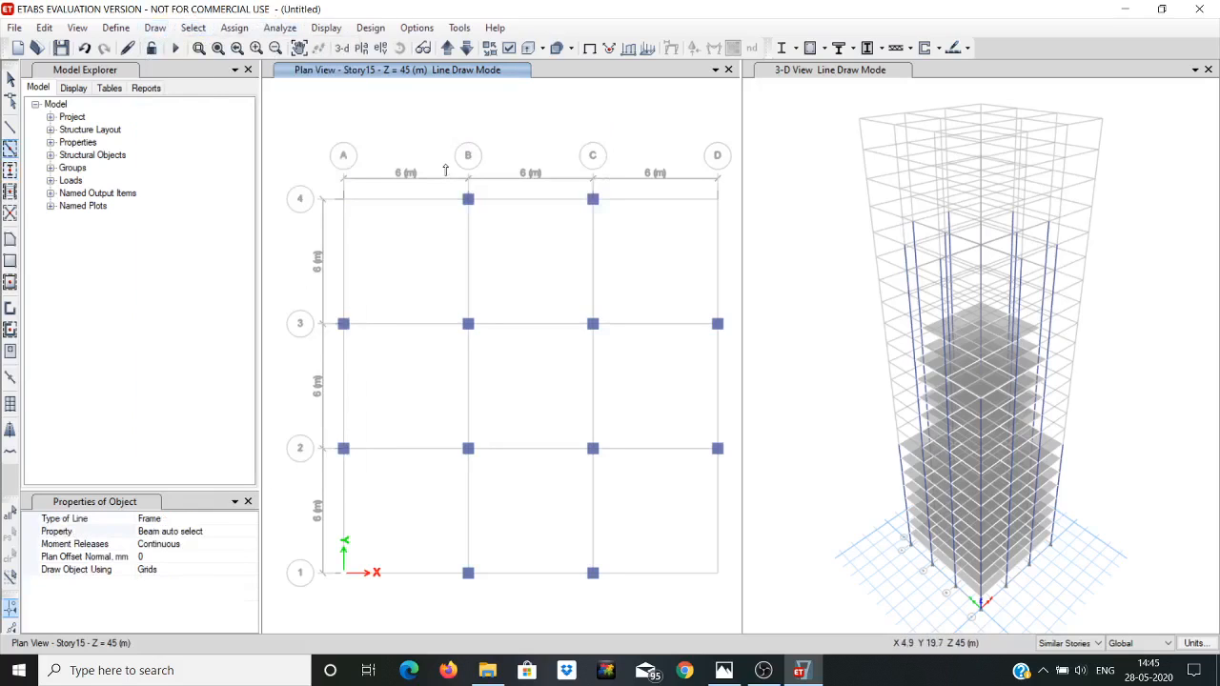
pyautogui.moveTo(444, 169)
pyautogui.mouseDown()
pyautogui.moveTo(534, 303)
pyautogui.moveTo(639, 515)
pyautogui.moveTo(610, 611)
pyautogui.mouseUp()
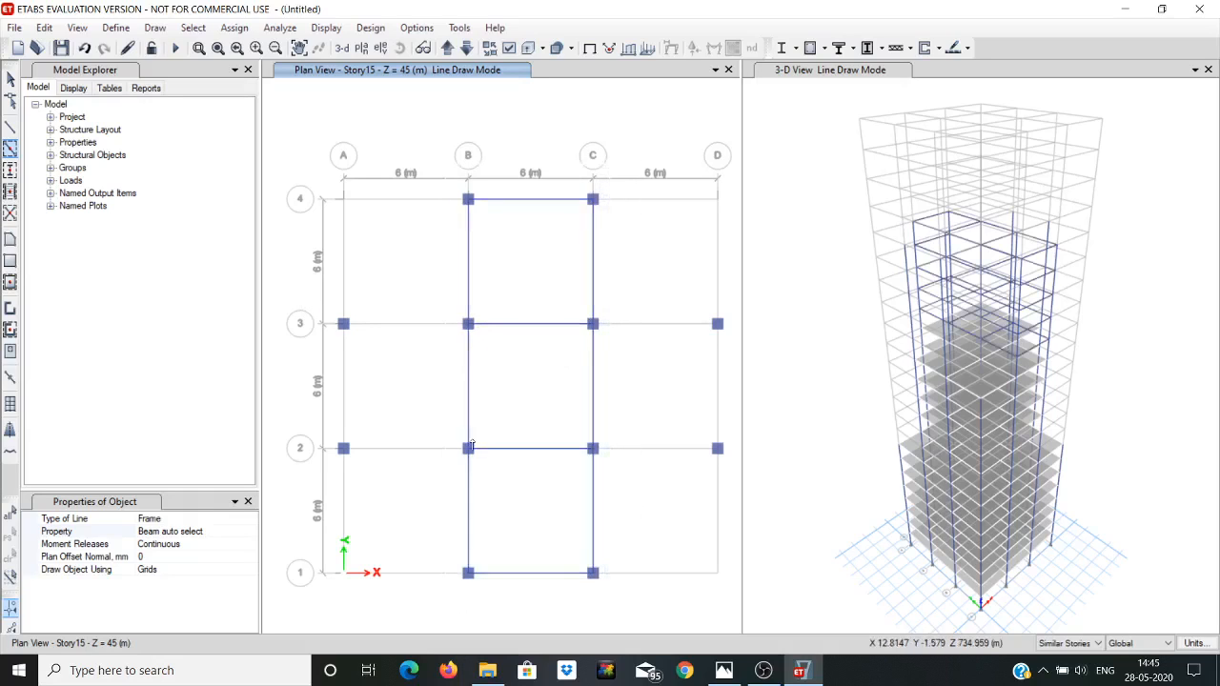
pyautogui.moveTo(301, 301)
pyautogui.mouseDown()
pyautogui.moveTo(485, 449)
pyautogui.moveTo(679, 476)
pyautogui.moveTo(735, 470)
pyautogui.mouseUp()
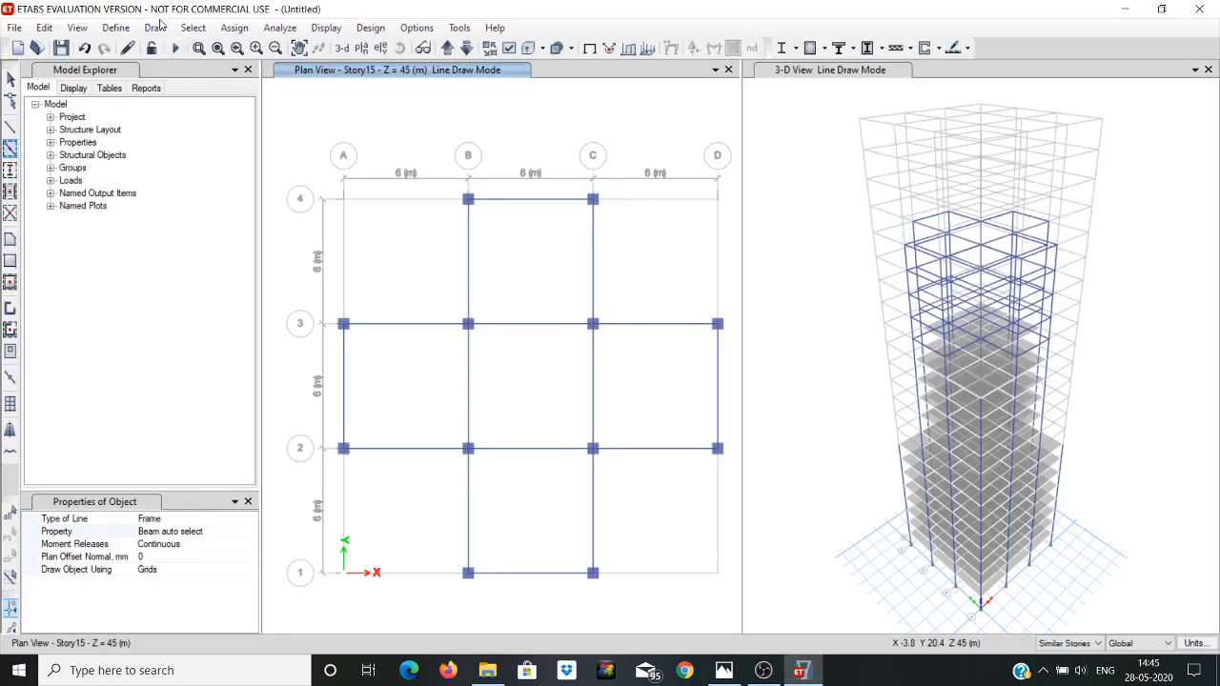
# Step: Quick-draw Slab150 floor panels on Story15 over the cross-shaped layout, covering grid blocks B–C/1–4 and A–D/2–3
pyautogui.click(155, 28)
pyautogui.moveTo(316, 141)
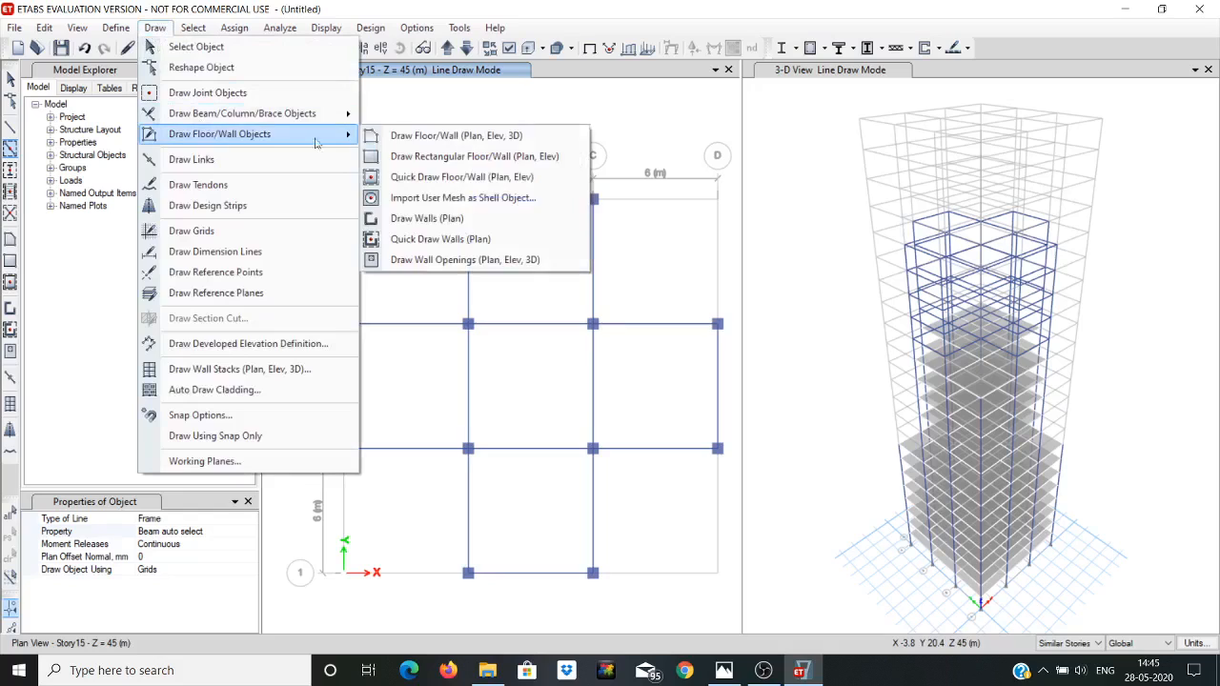
pyautogui.click(439, 181)
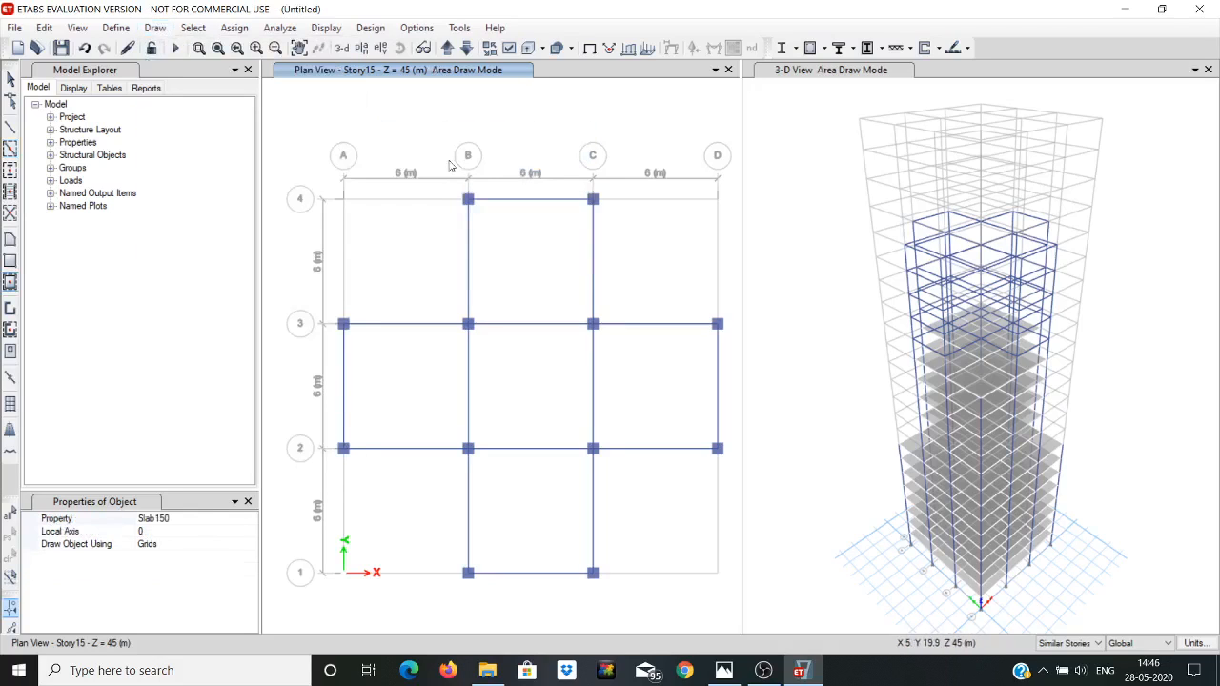
pyautogui.moveTo(449, 165); pyautogui.dragTo(603, 607)
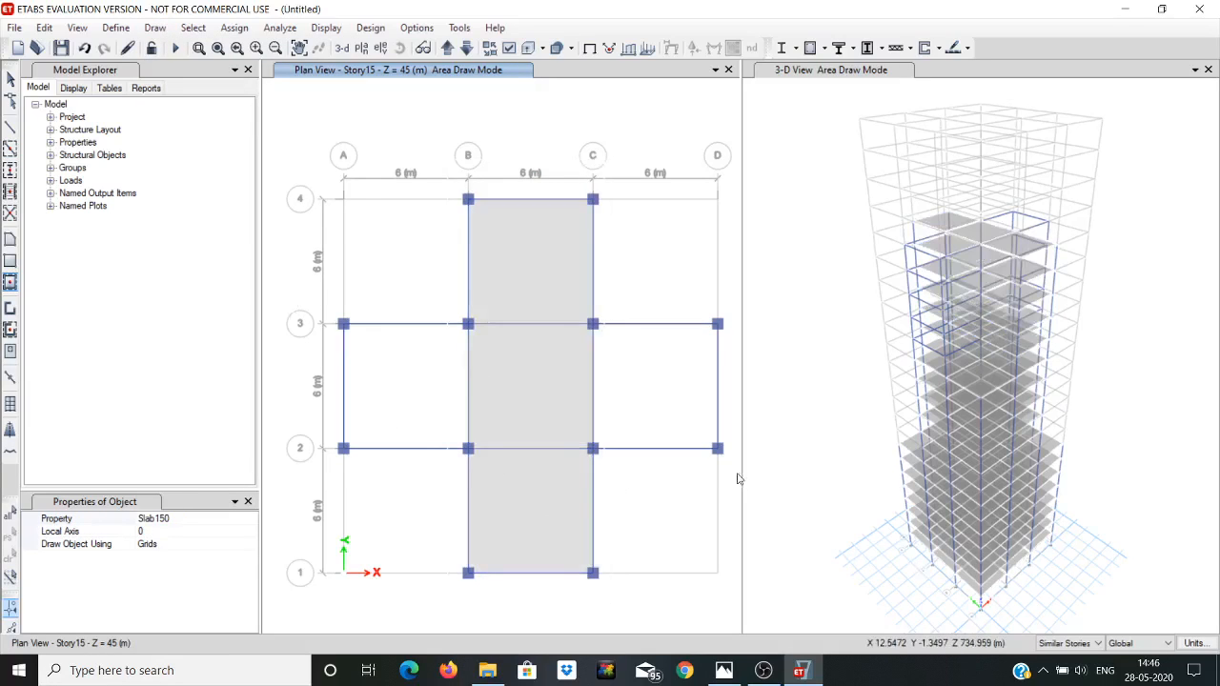
pyautogui.moveTo(305, 299); pyautogui.dragTo(735, 471)
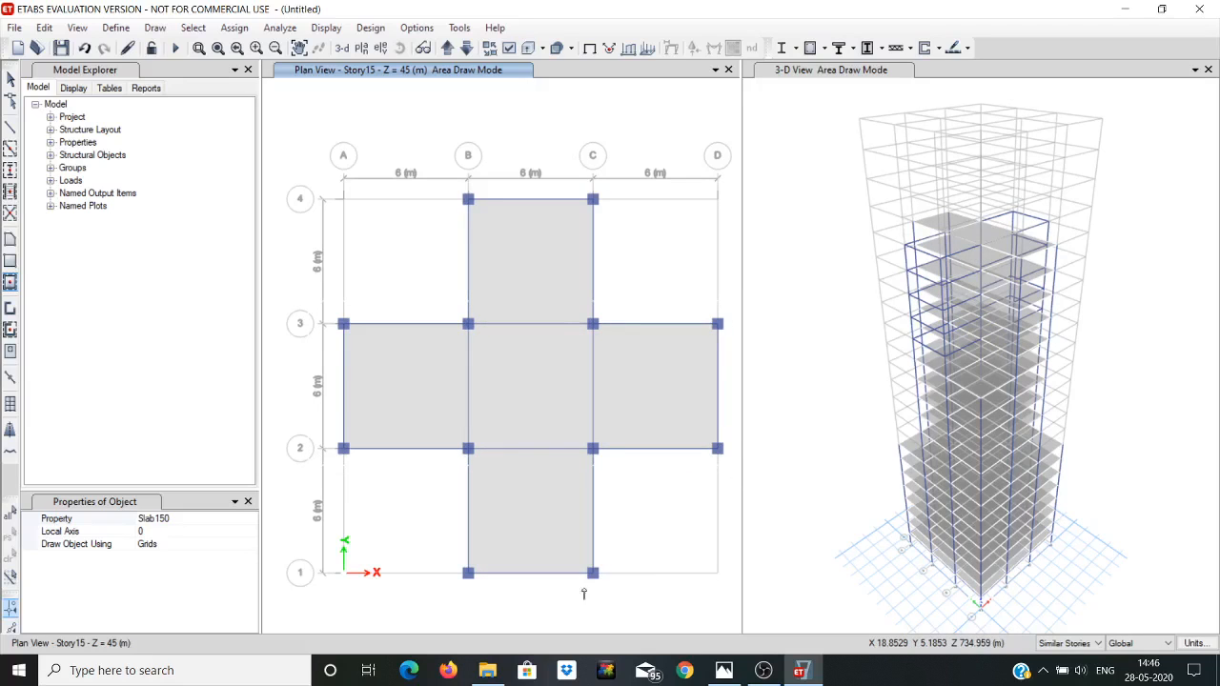
# Step: Check the storey 20–23 layout in the Photos reference image, set the ETABS plan view to Story20, and leave area drawing
pyautogui.click(725, 672)
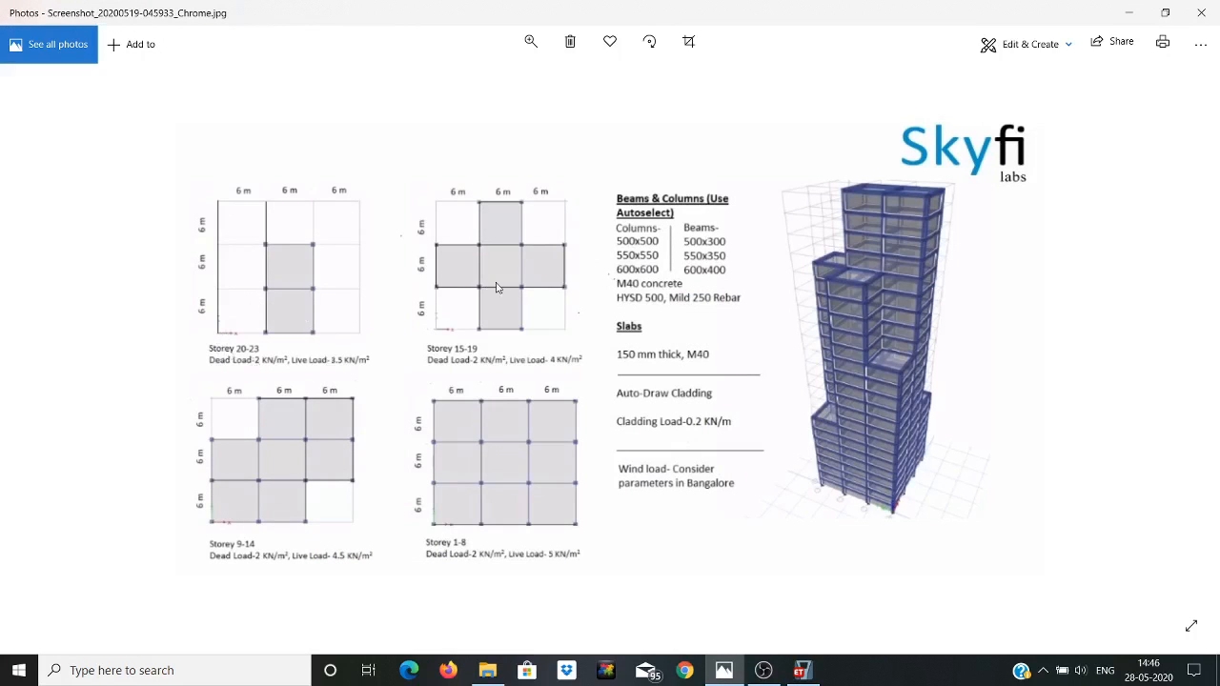
pyautogui.click(1128, 13)
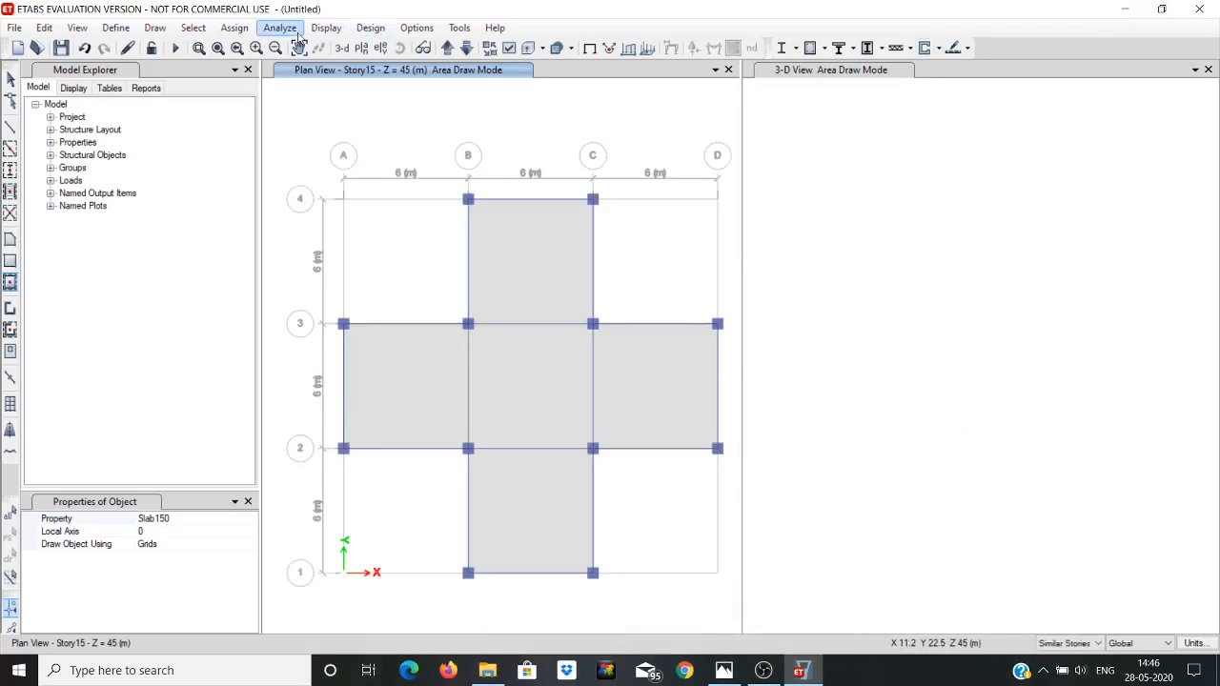
pyautogui.click(360, 48)
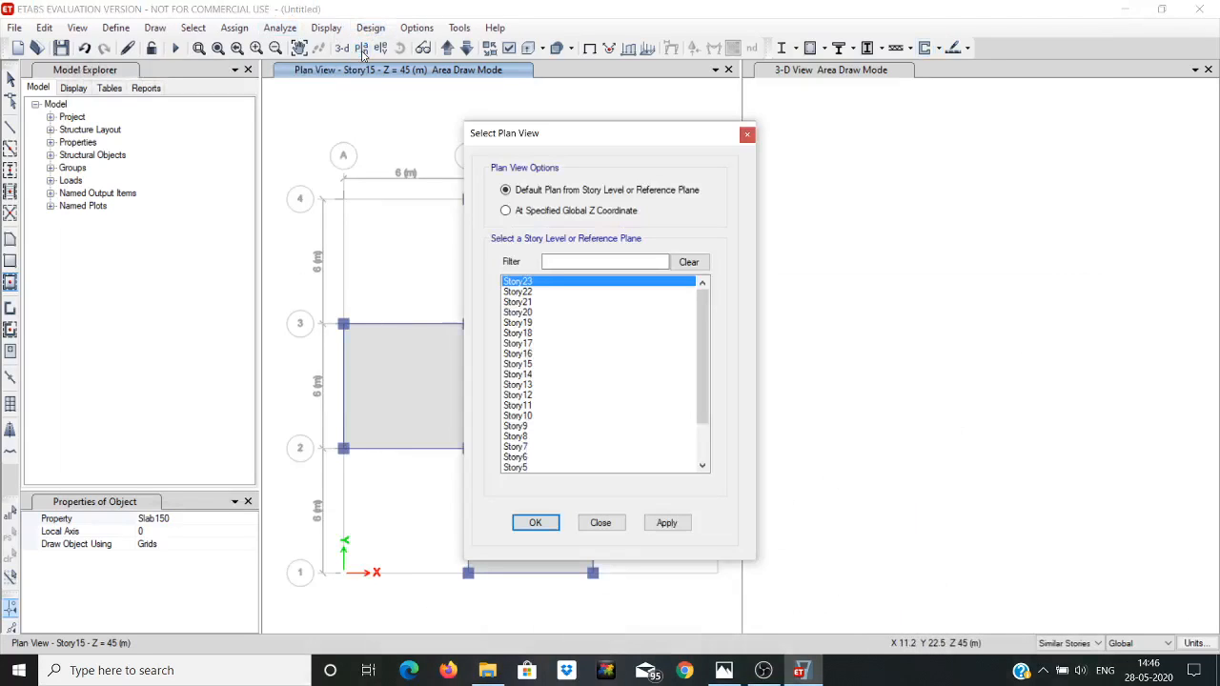
pyautogui.click(526, 313)
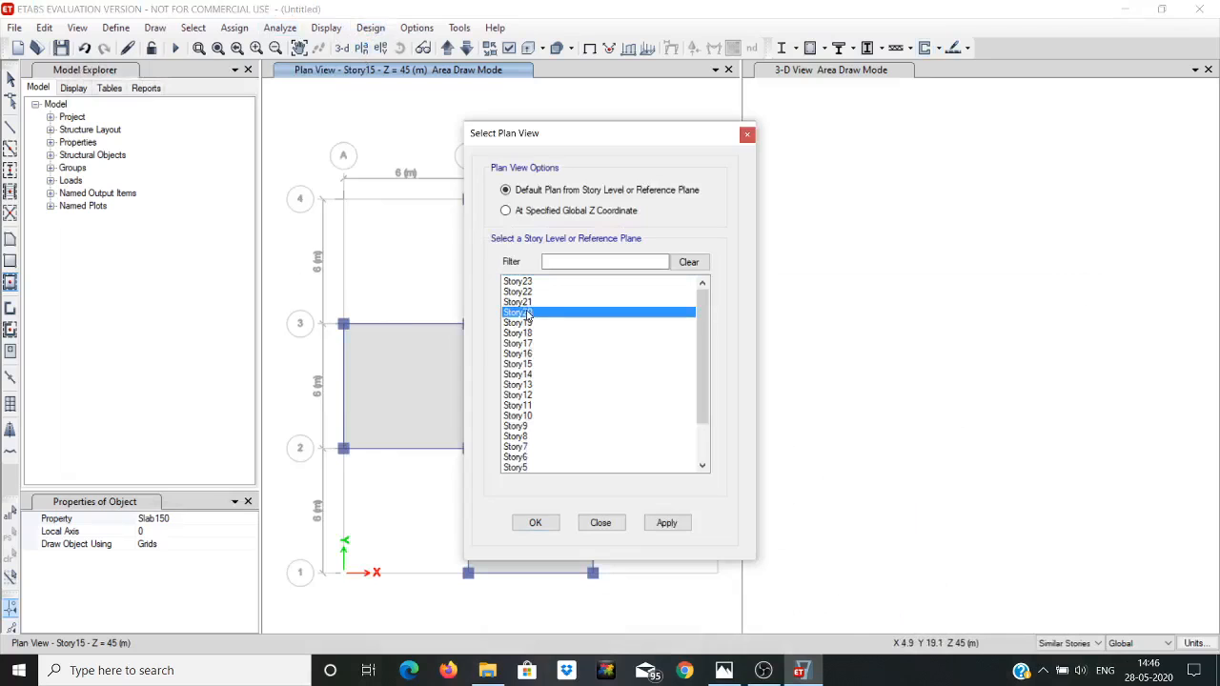
pyautogui.click(535, 524)
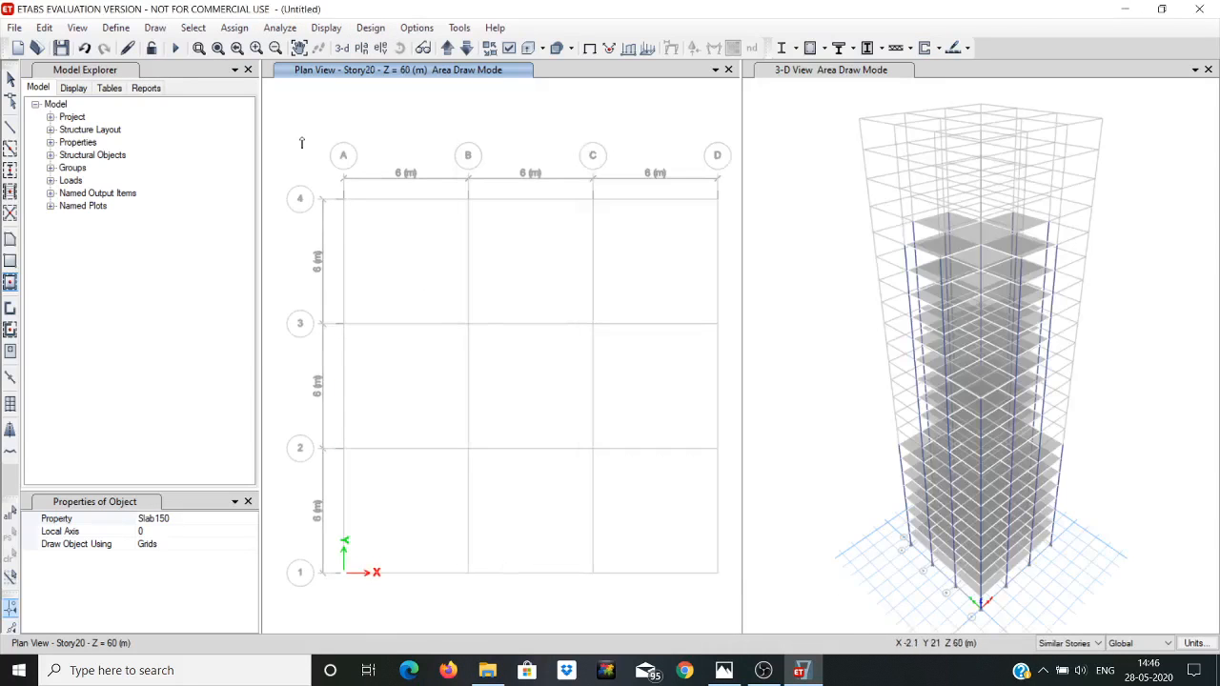
pyautogui.click(10, 78)
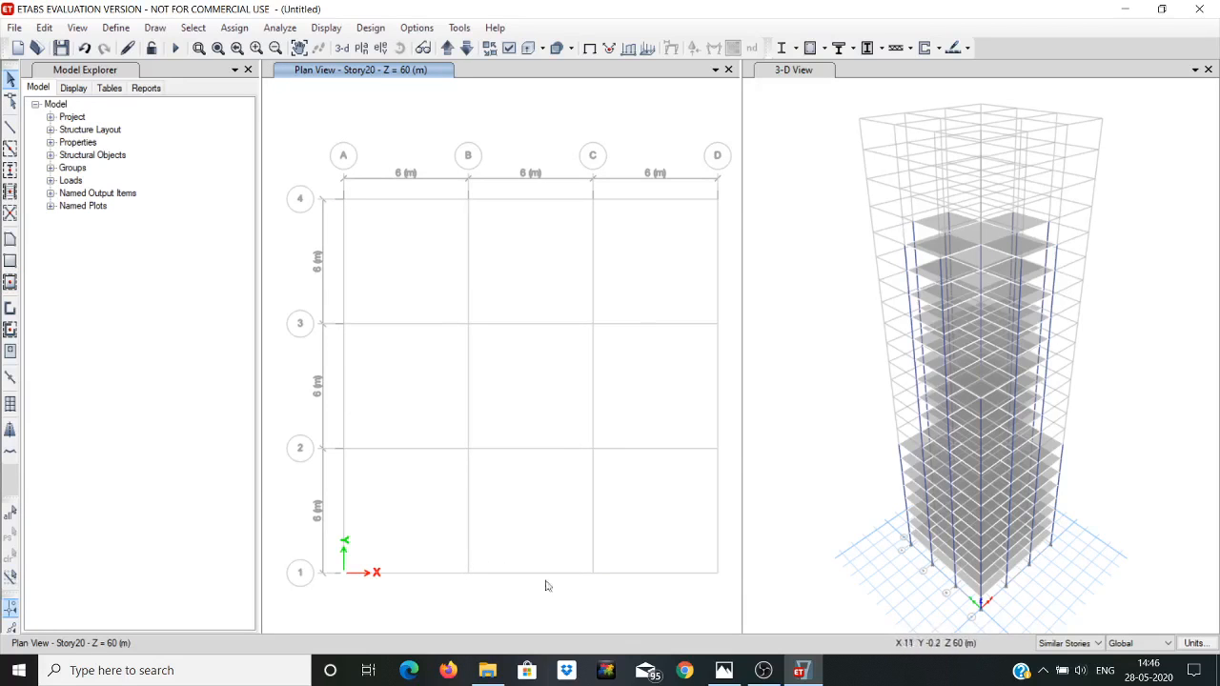
# Step: Check the storey 20–23 layout in the Photos reference, and quick-draw Col auto select columns on Story20 at grids B–C with 1–3
pyautogui.click(723, 672)
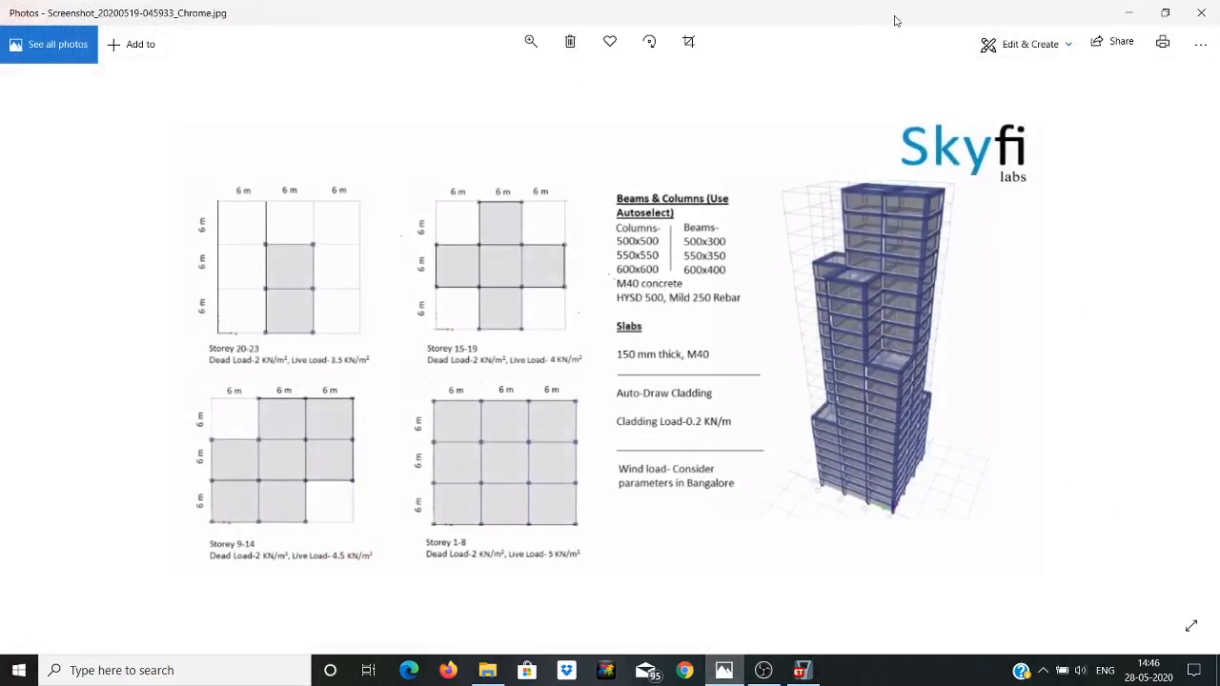
pyautogui.click(1129, 17)
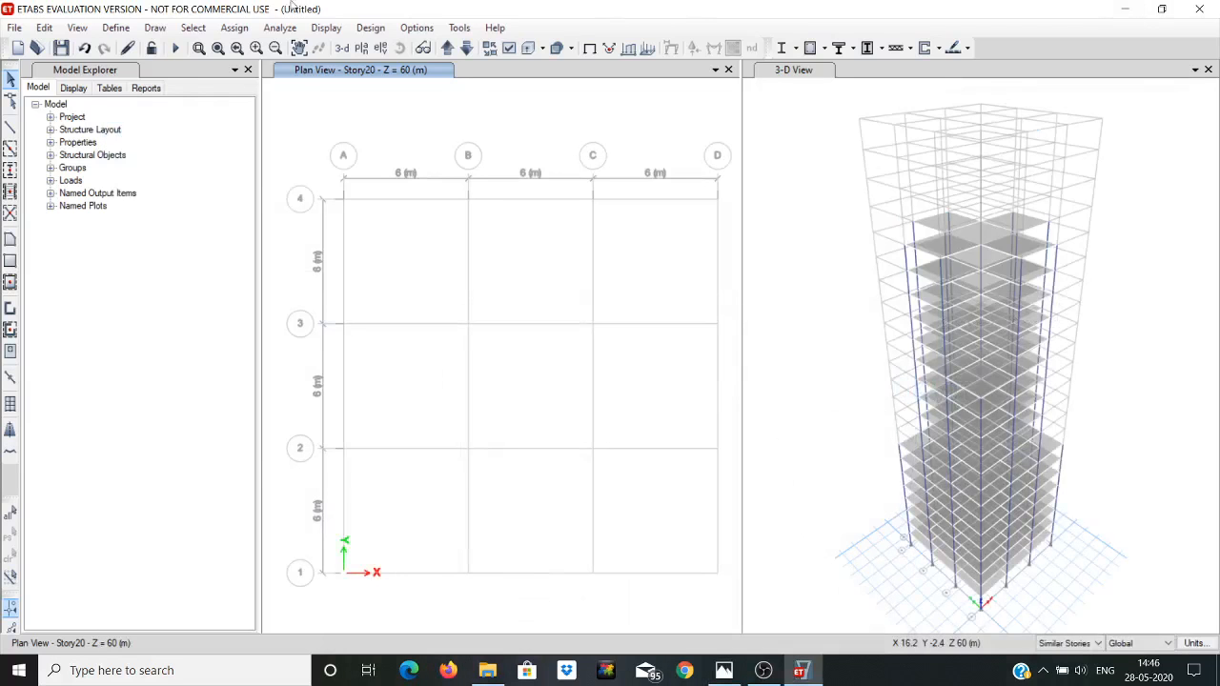
pyautogui.click(156, 27)
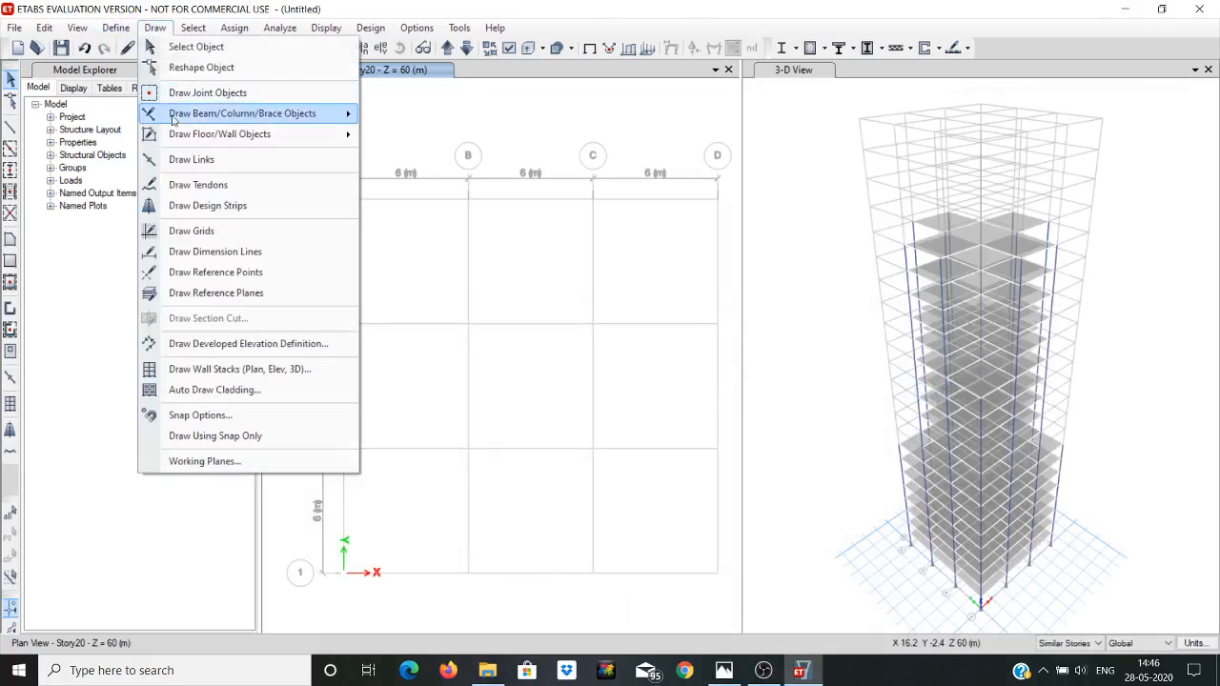
pyautogui.moveTo(219, 115)
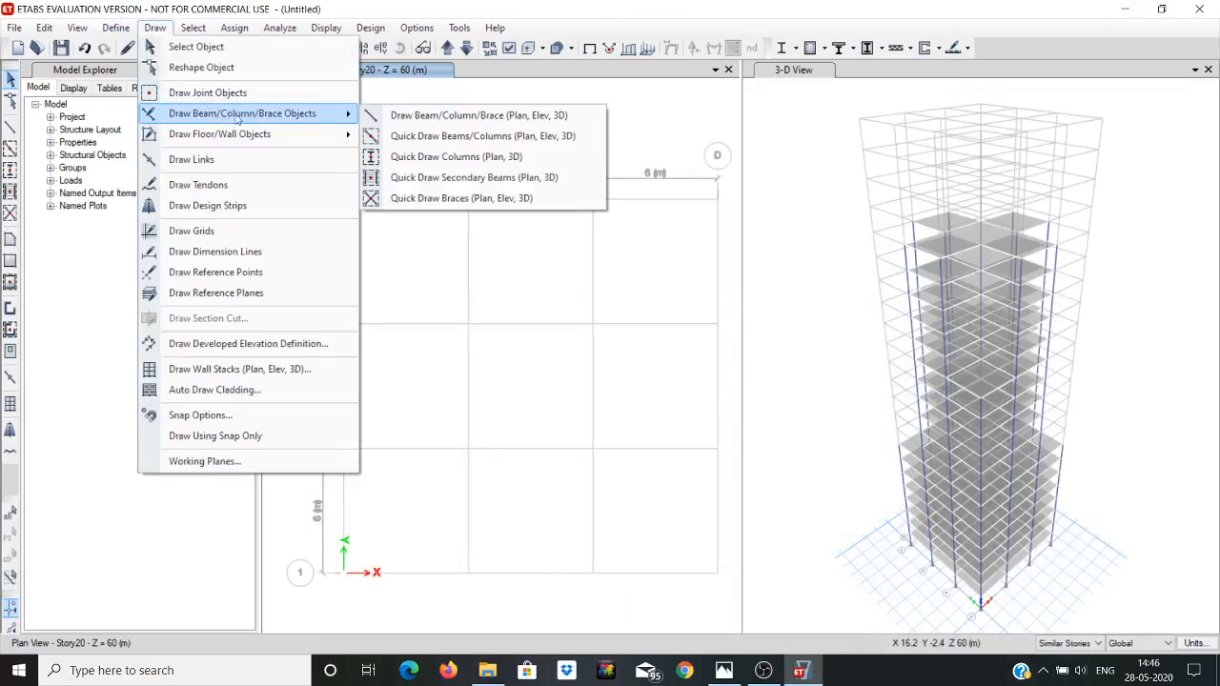
pyautogui.click(429, 157)
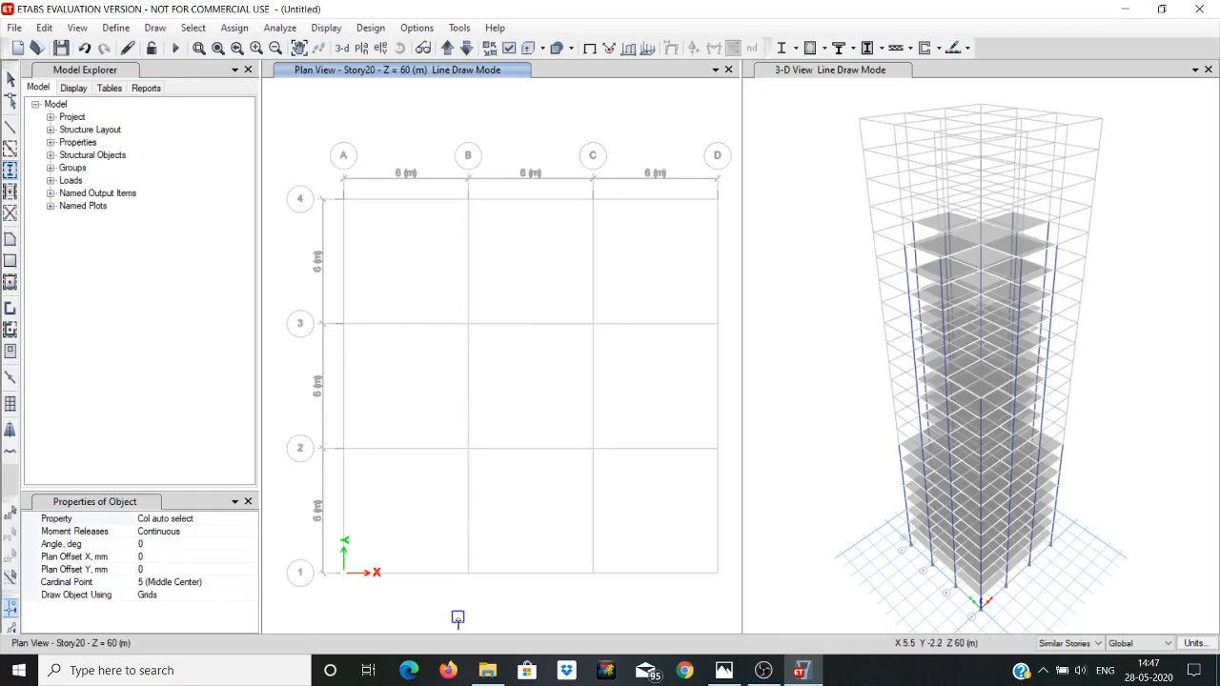
pyautogui.moveTo(457, 610); pyautogui.dragTo(610, 303)
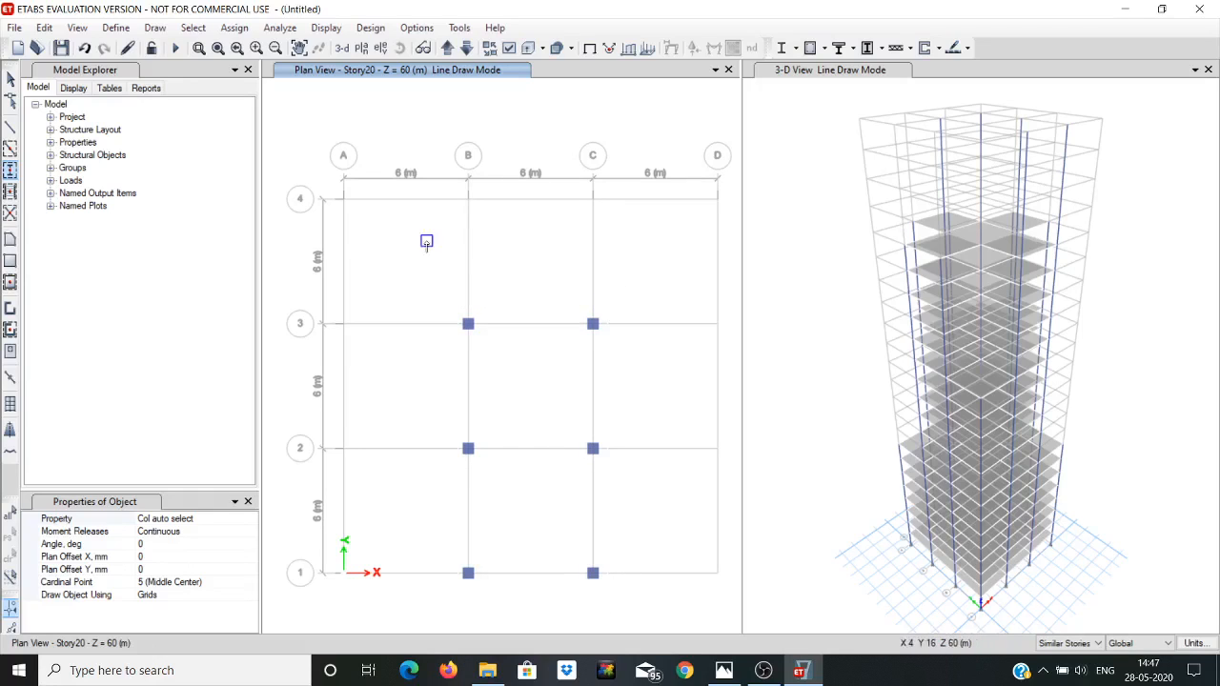
# Step: Quick-draw Beam auto select beams on Story20 along the grid lines of block B–C/1–3
pyautogui.click(145, 29)
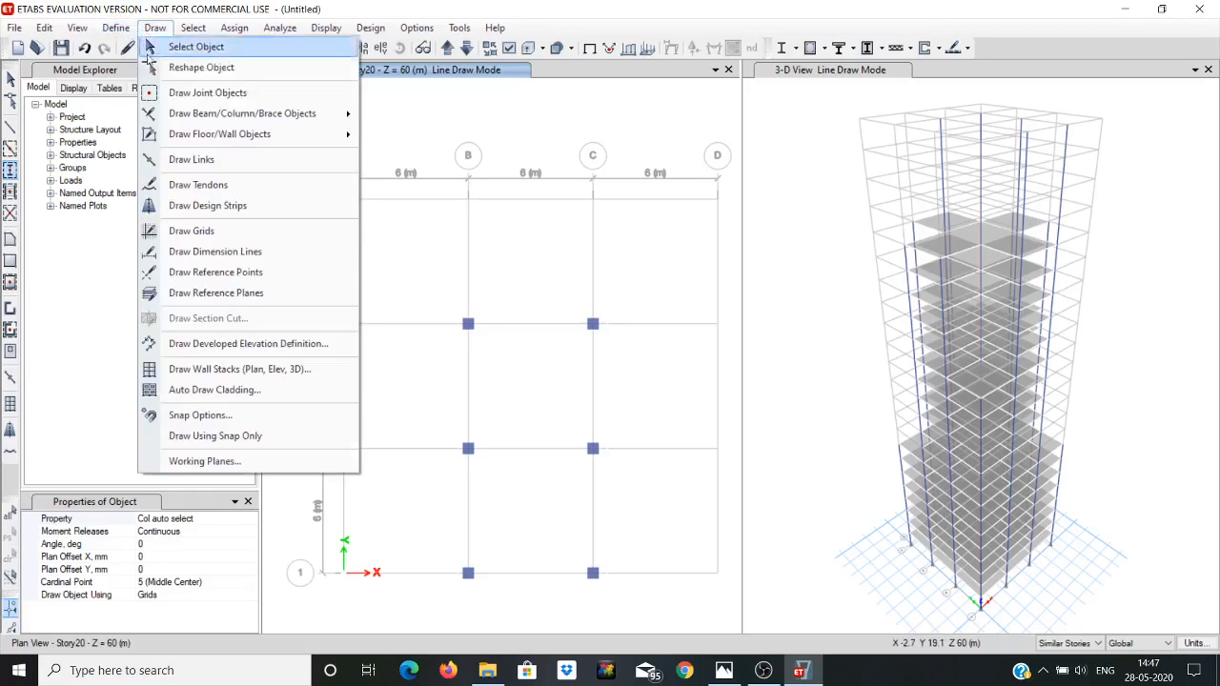
pyautogui.moveTo(203, 134)
pyautogui.moveTo(233, 119)
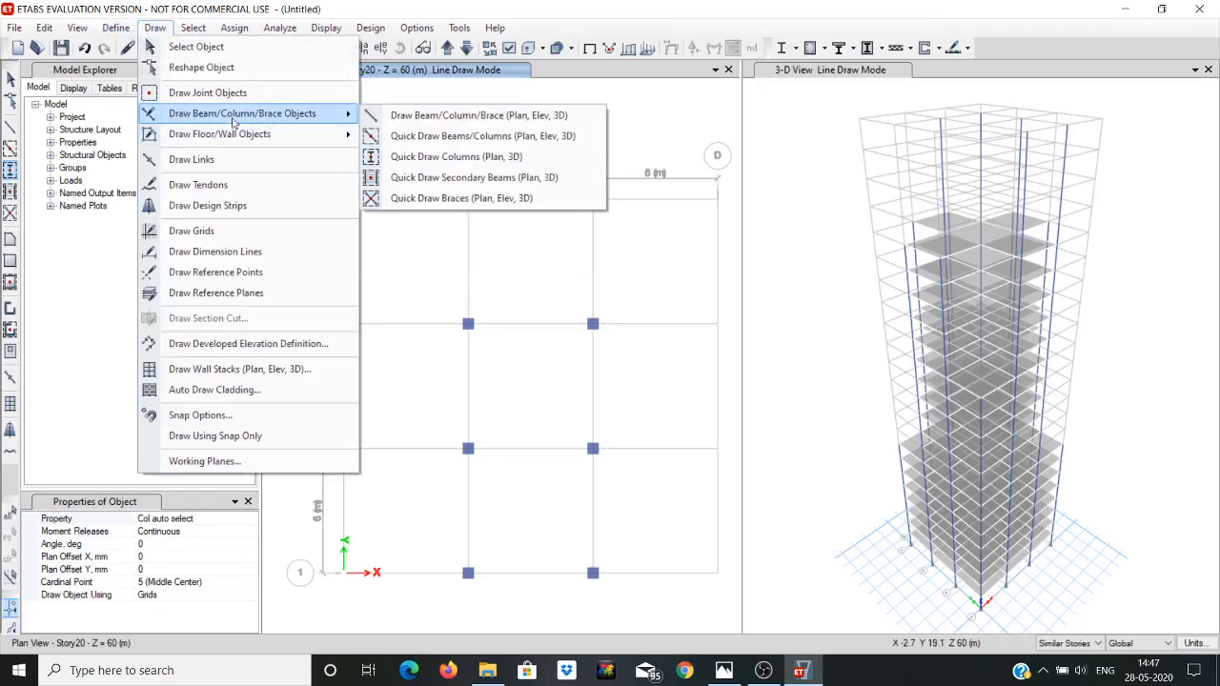
pyautogui.click(435, 139)
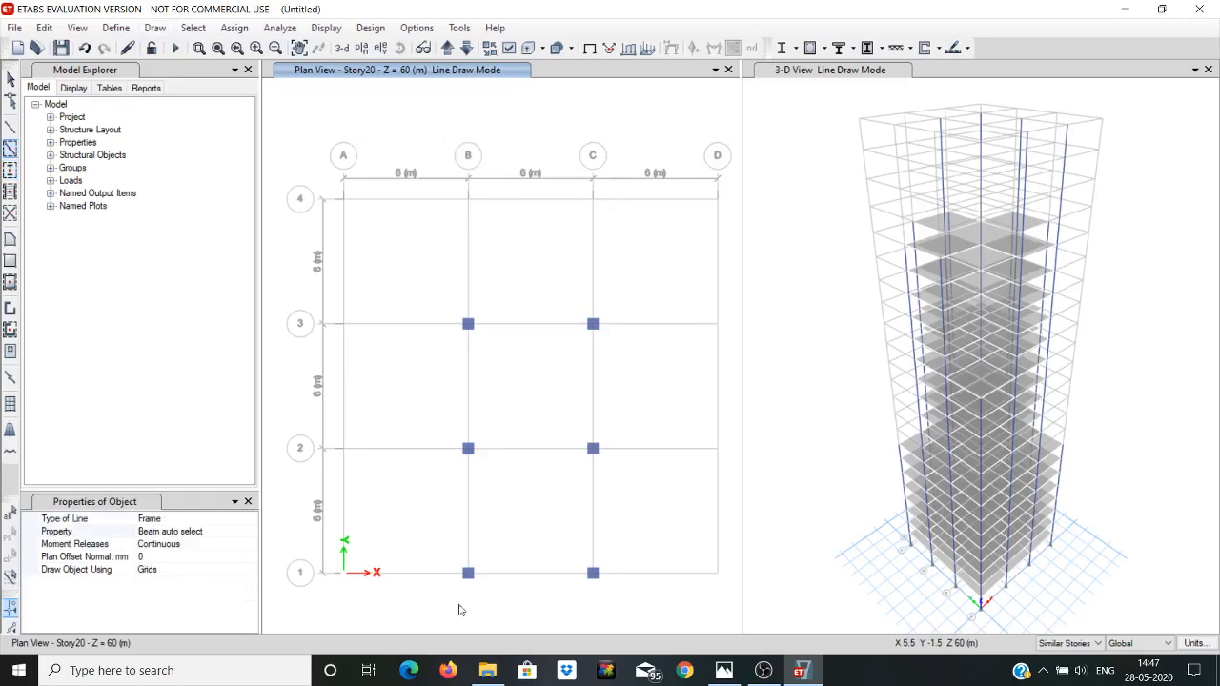
pyautogui.moveTo(457, 604)
pyautogui.mouseDown()
pyautogui.moveTo(592, 427)
pyautogui.moveTo(600, 308)
pyautogui.mouseUp()
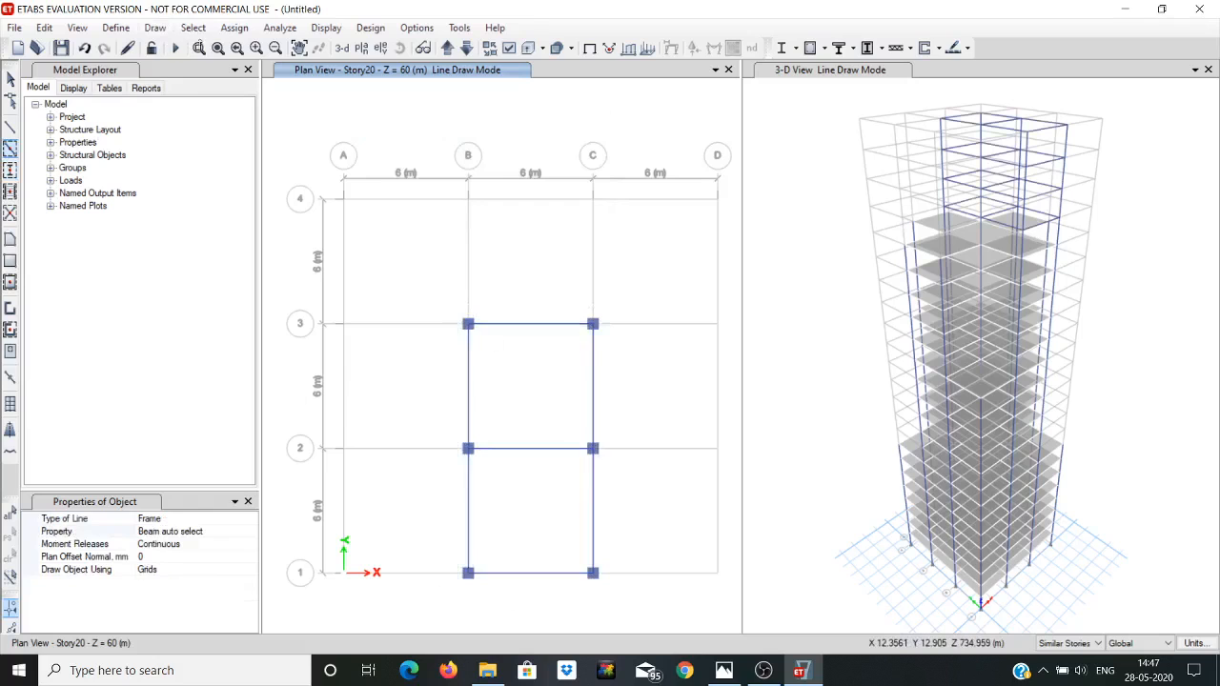
# Step: Quick-draw Slab150 floor panels on Story20 over grid block B–C/1–3, and leave area drawing
pyautogui.click(156, 29)
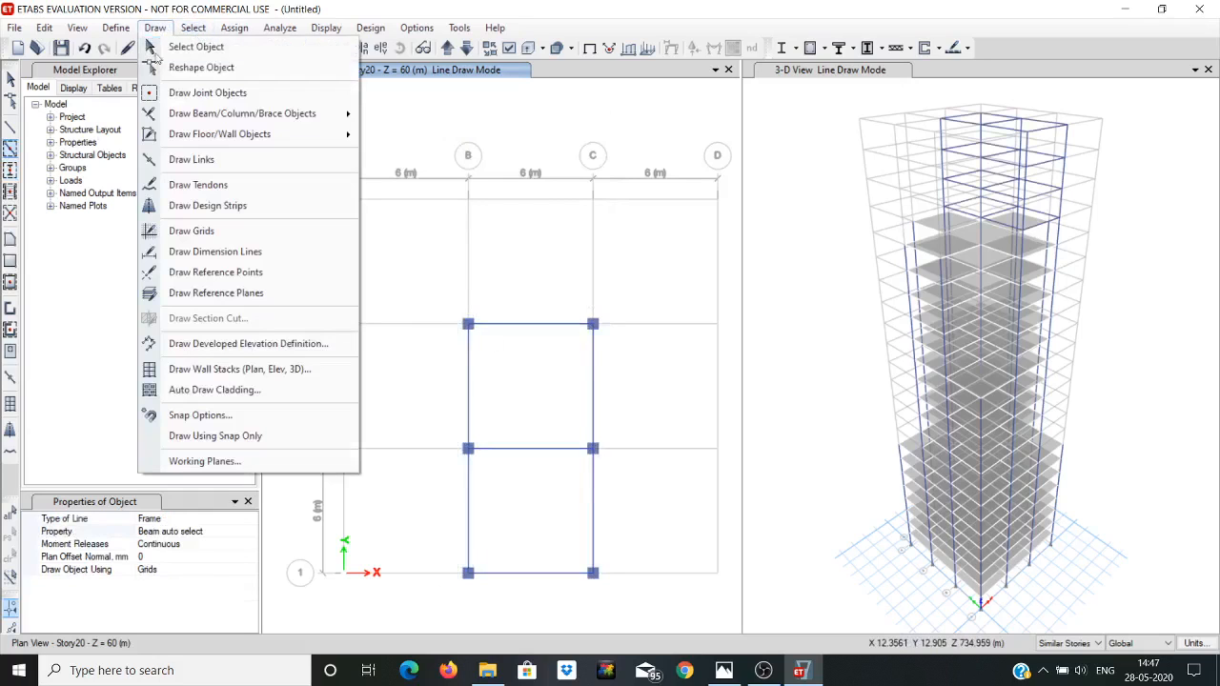
pyautogui.moveTo(343, 113)
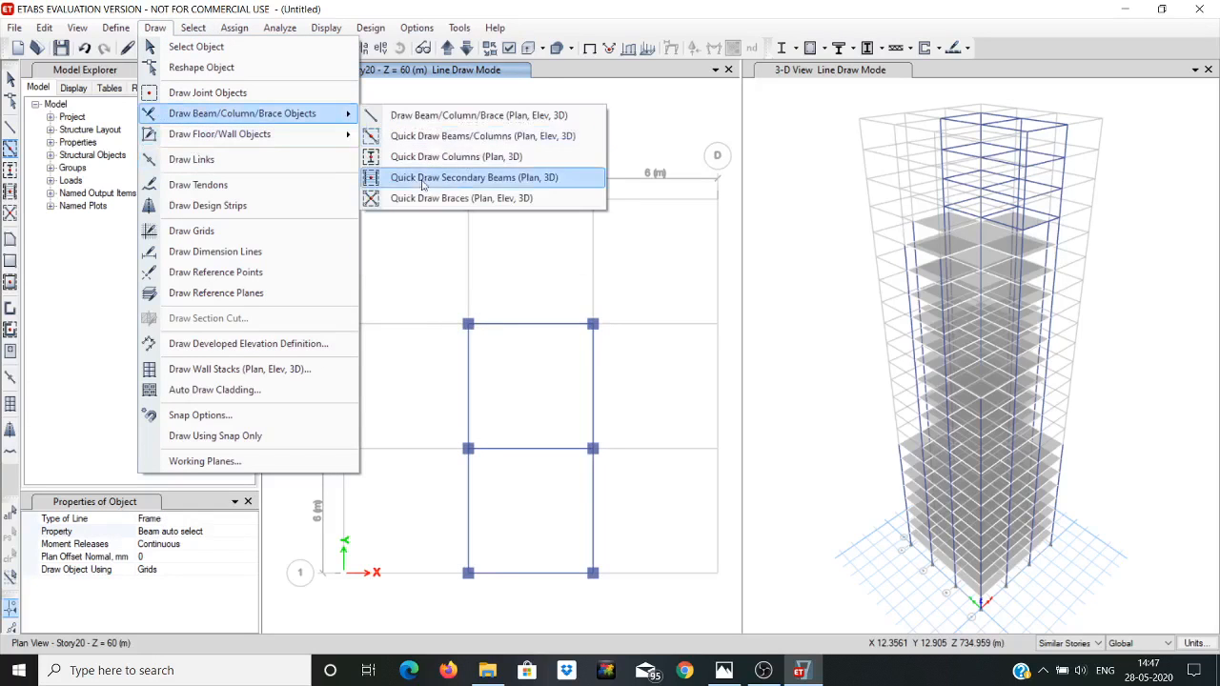
pyautogui.moveTo(256, 134)
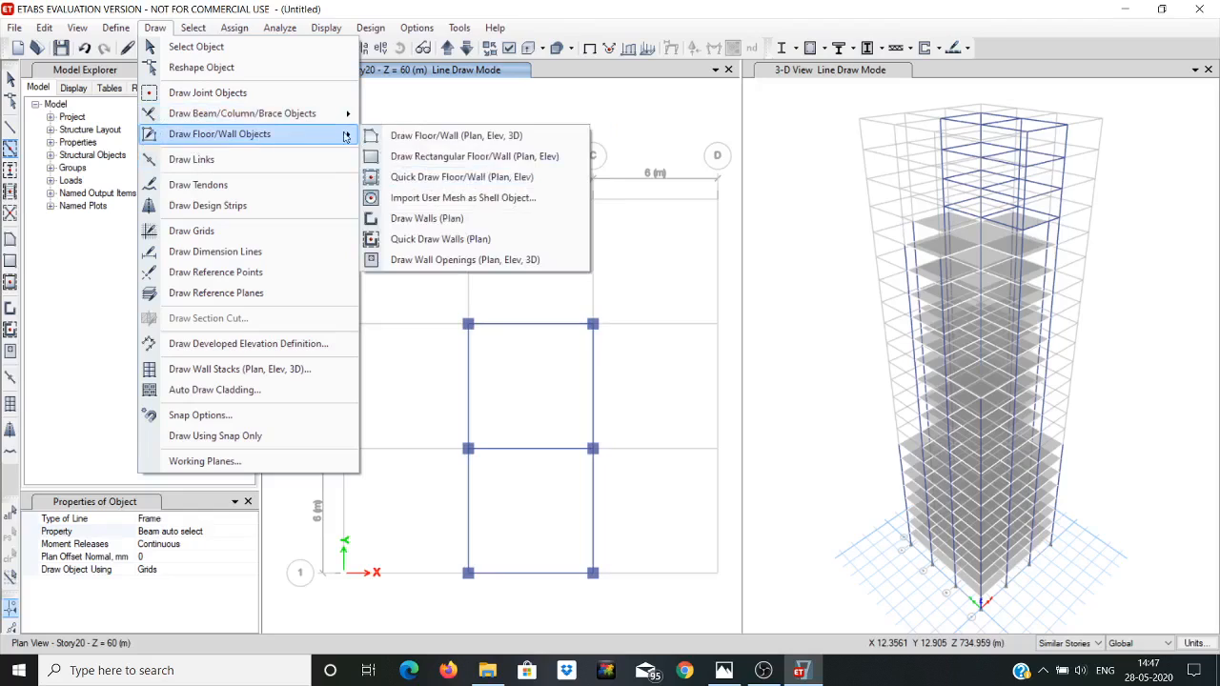
pyautogui.click(441, 178)
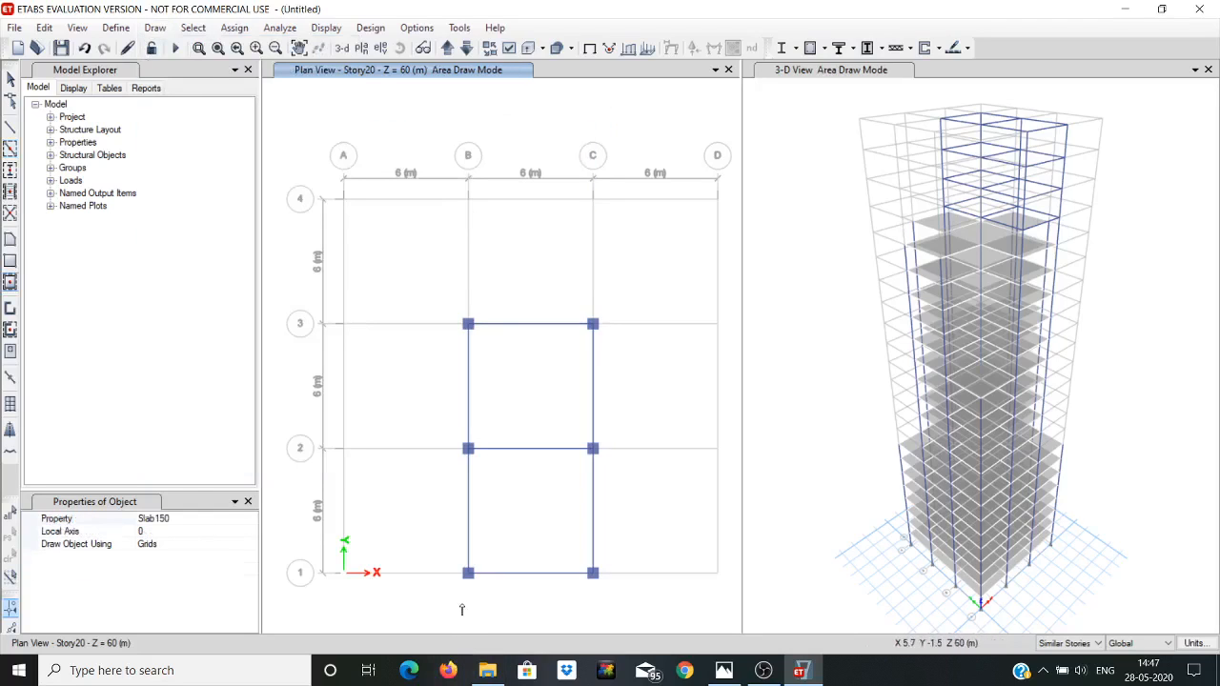
pyautogui.moveTo(458, 610)
pyautogui.mouseDown()
pyautogui.moveTo(552, 488)
pyautogui.moveTo(589, 315)
pyautogui.moveTo(606, 298)
pyautogui.moveTo(603, 308)
pyautogui.mouseUp()
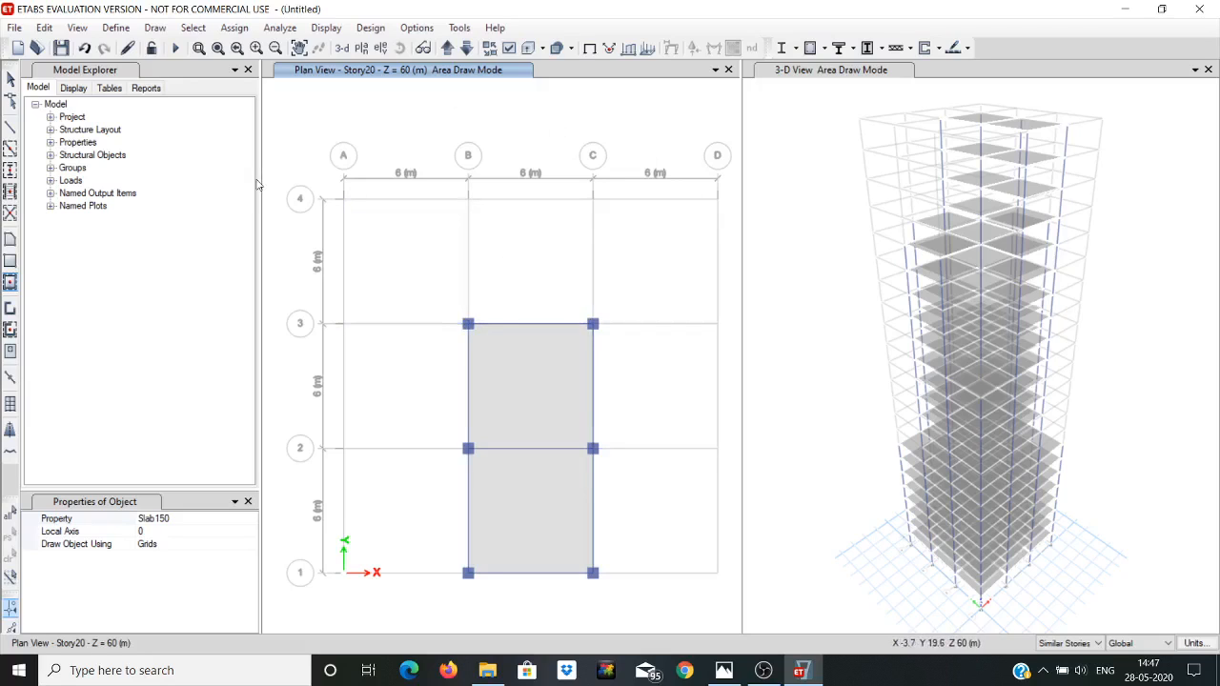
pyautogui.press('Escape')
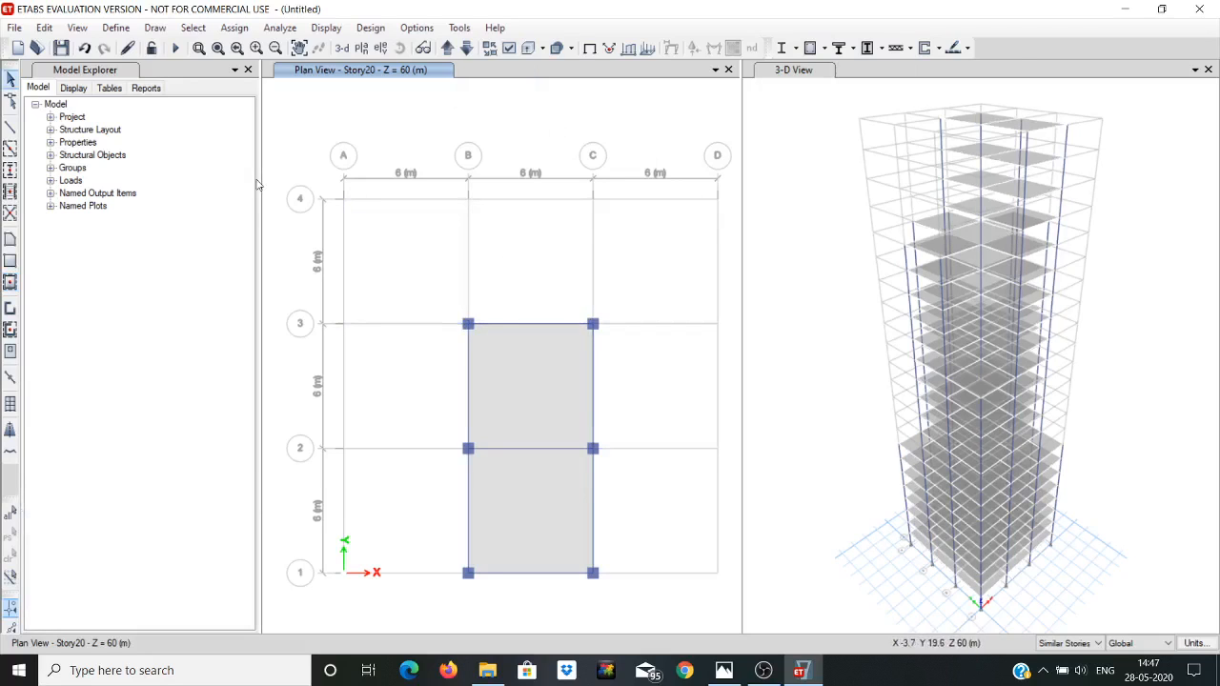
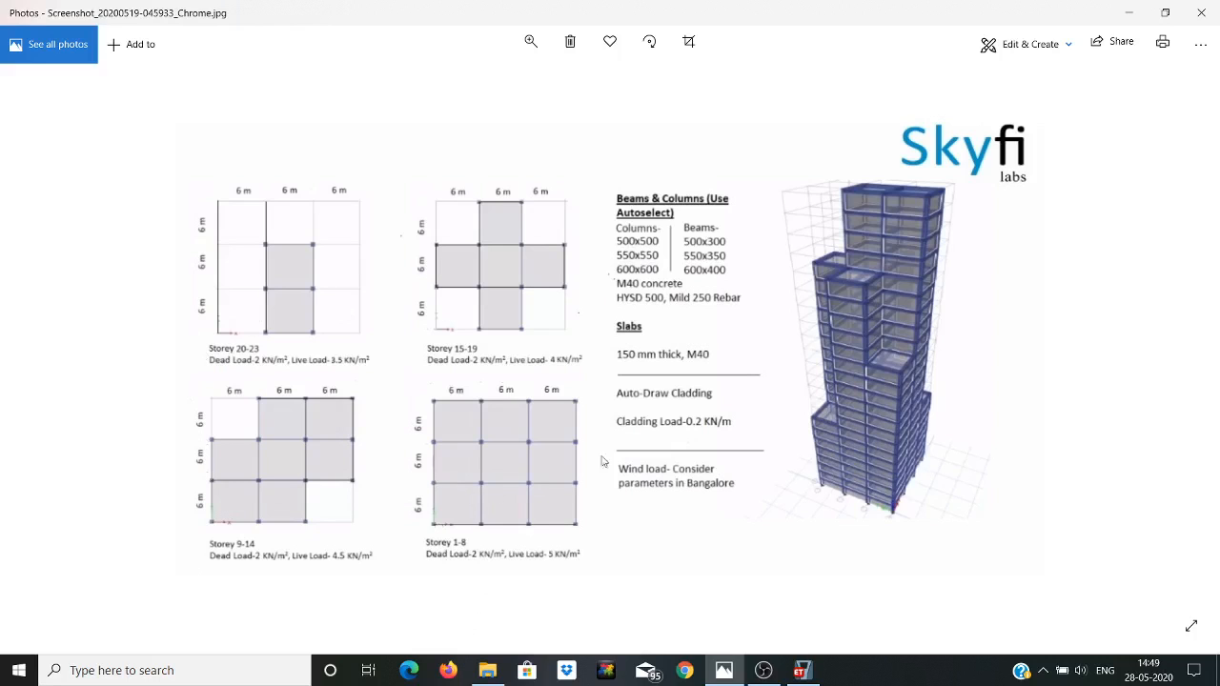
# Step: Return to ETABS, set the plan view to Story1, and set the story scope to All Stories
pyautogui.click(802, 671)
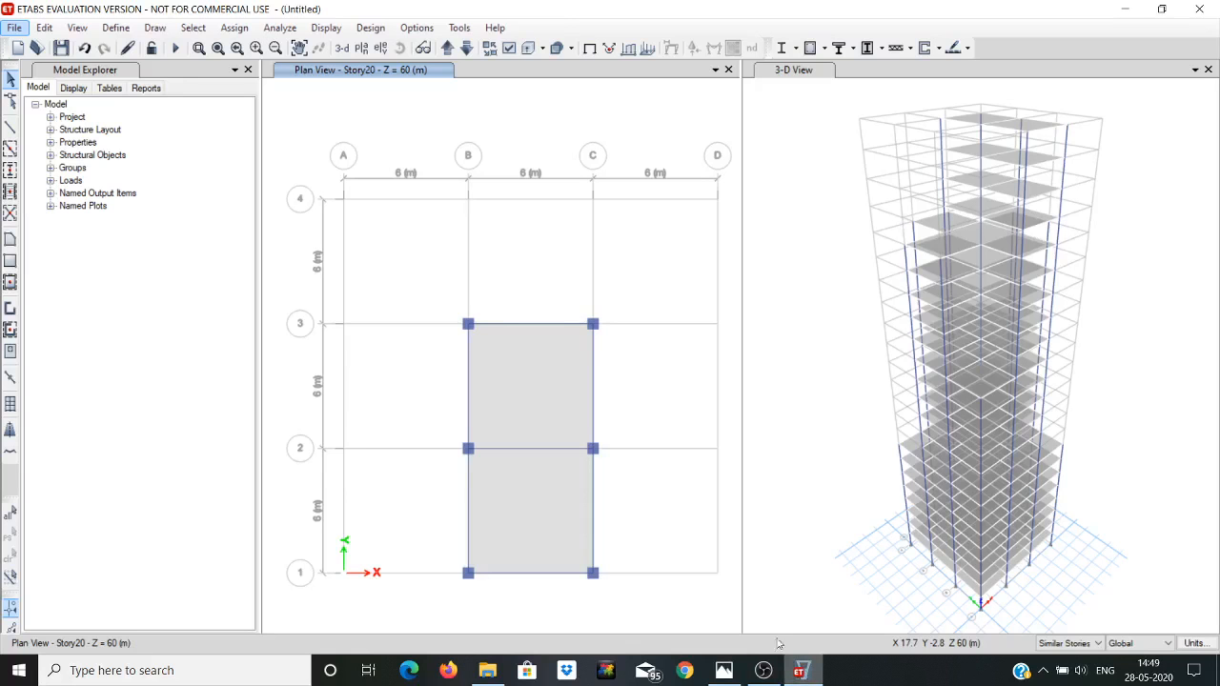
pyautogui.click(362, 48)
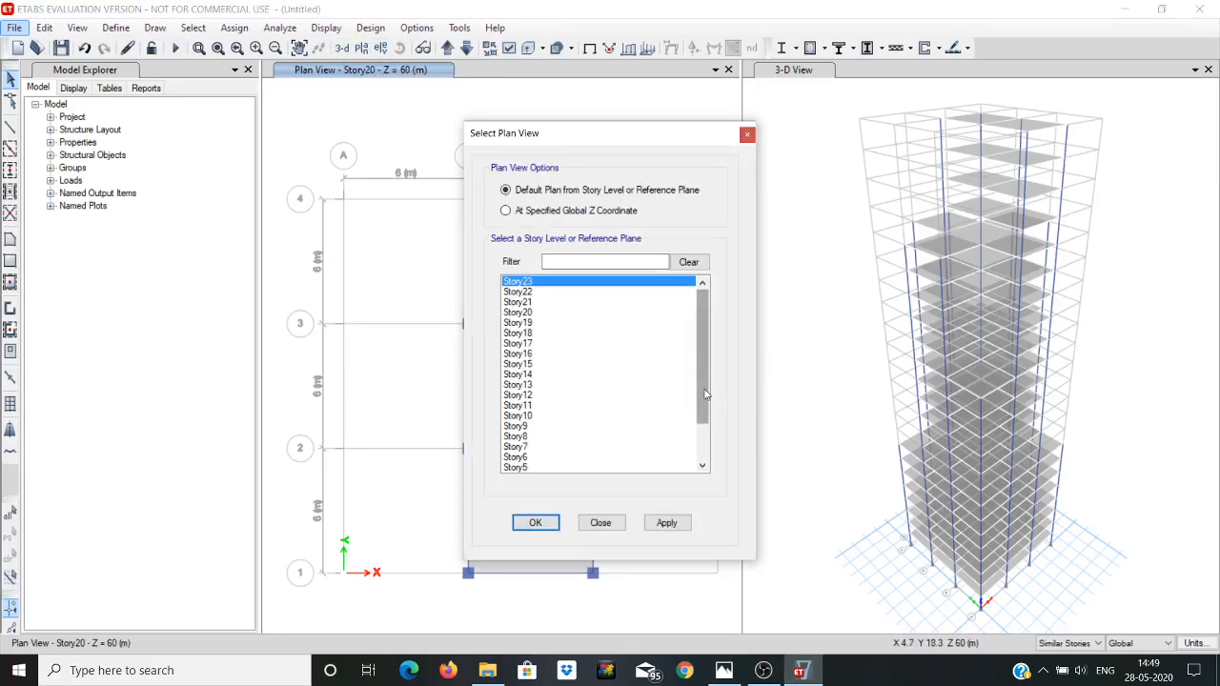
pyautogui.moveTo(705, 396); pyautogui.dragTo(707, 444)
pyautogui.click(520, 458)
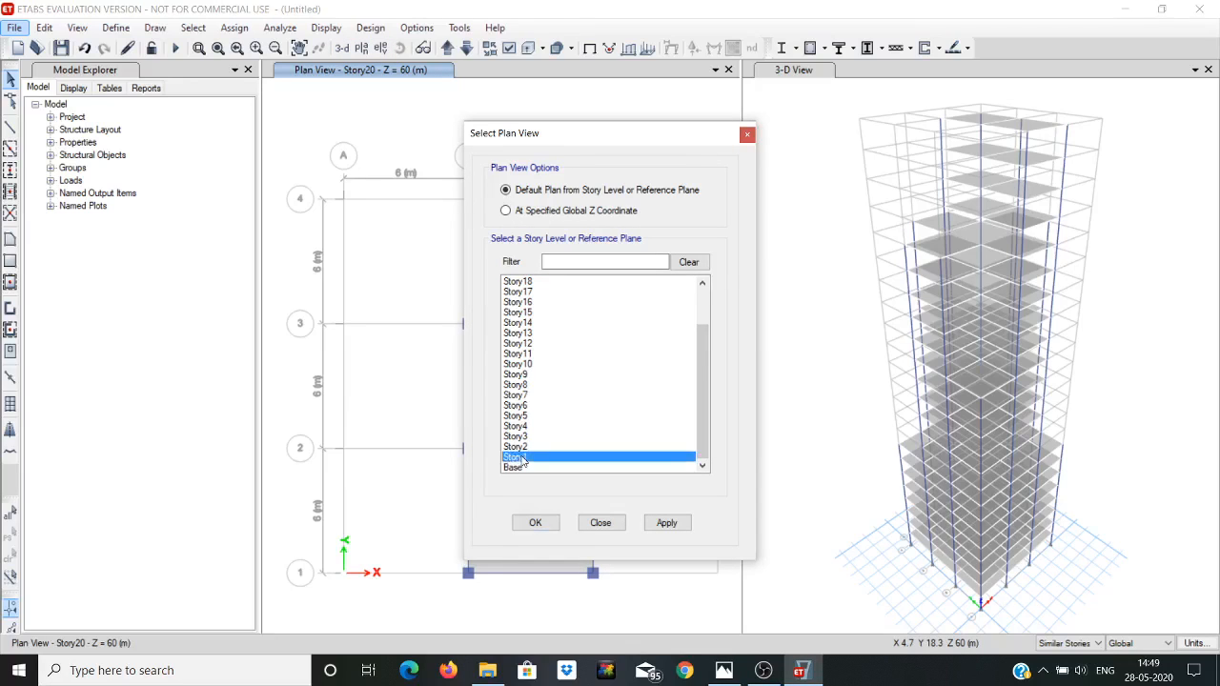
pyautogui.click(543, 524)
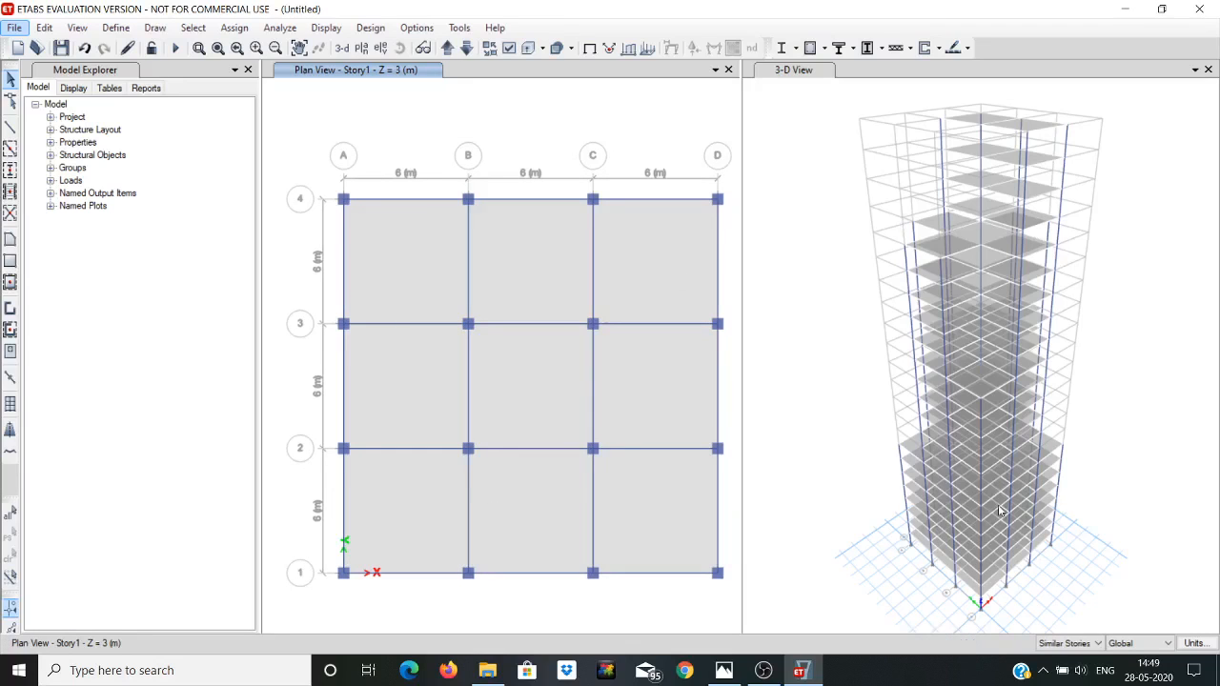
pyautogui.click(1058, 643)
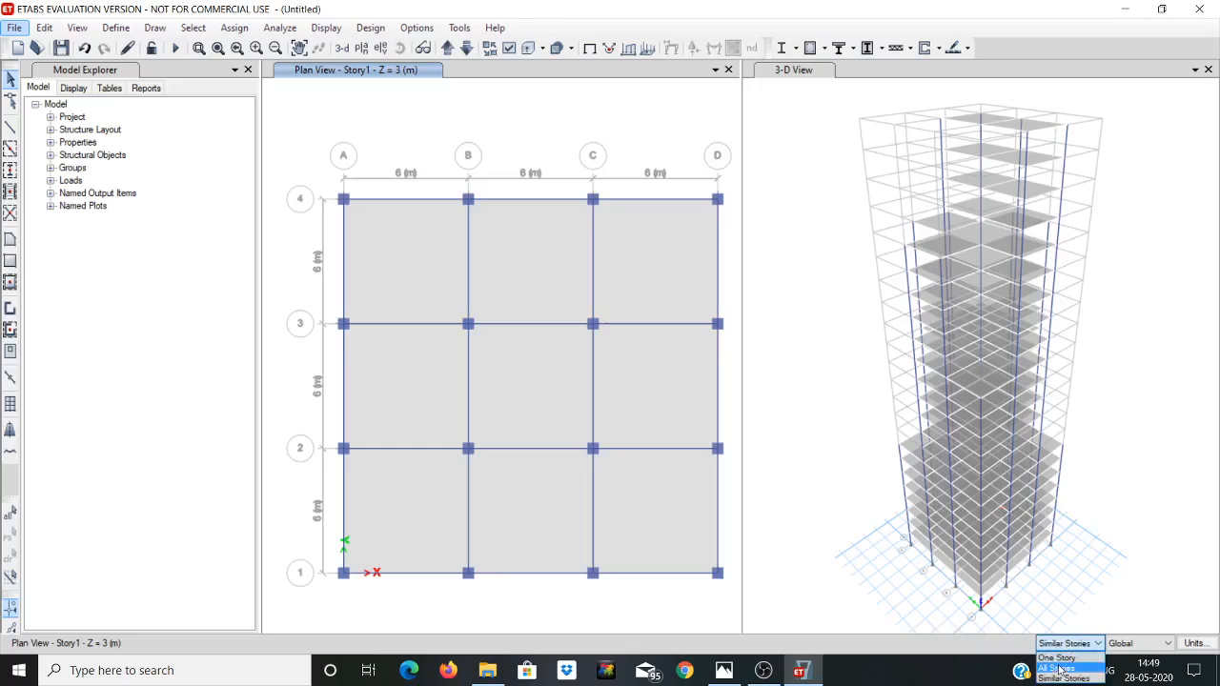
pyautogui.click(1058, 669)
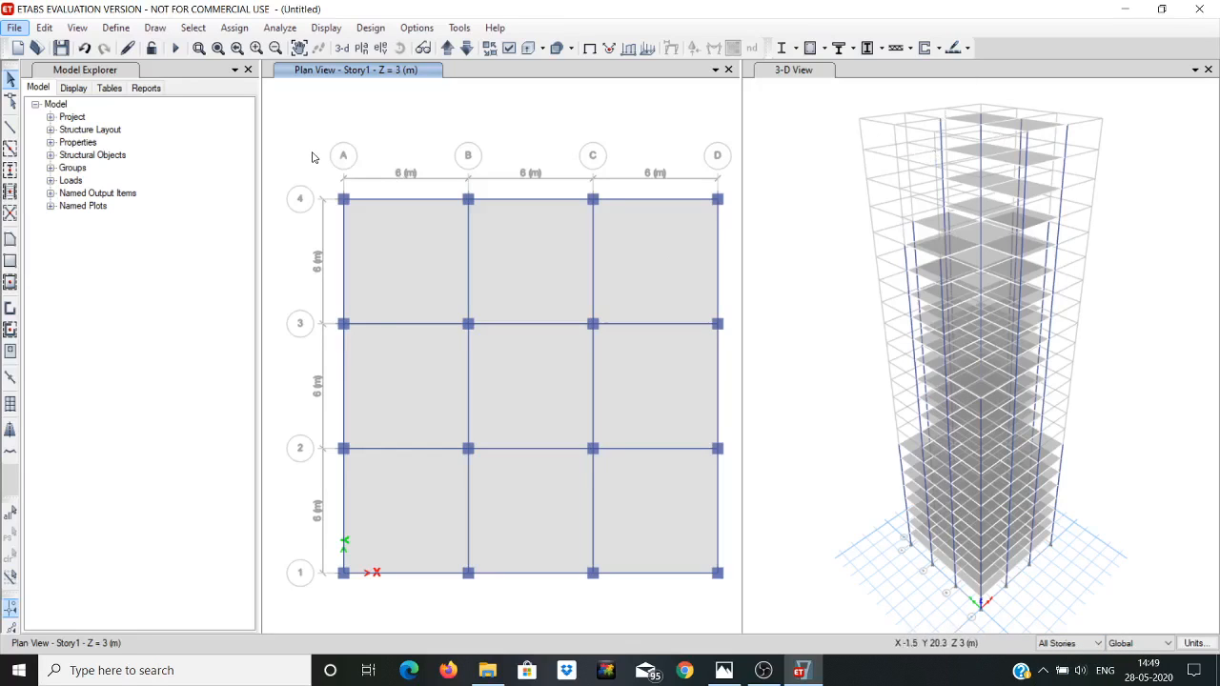
# Step: Select all nine floor panels on the Story1 plan across all stories, and check the slab loads in the Photos reference image
pyautogui.click(427, 253)
pyautogui.click(521, 277)
pyautogui.click(636, 265)
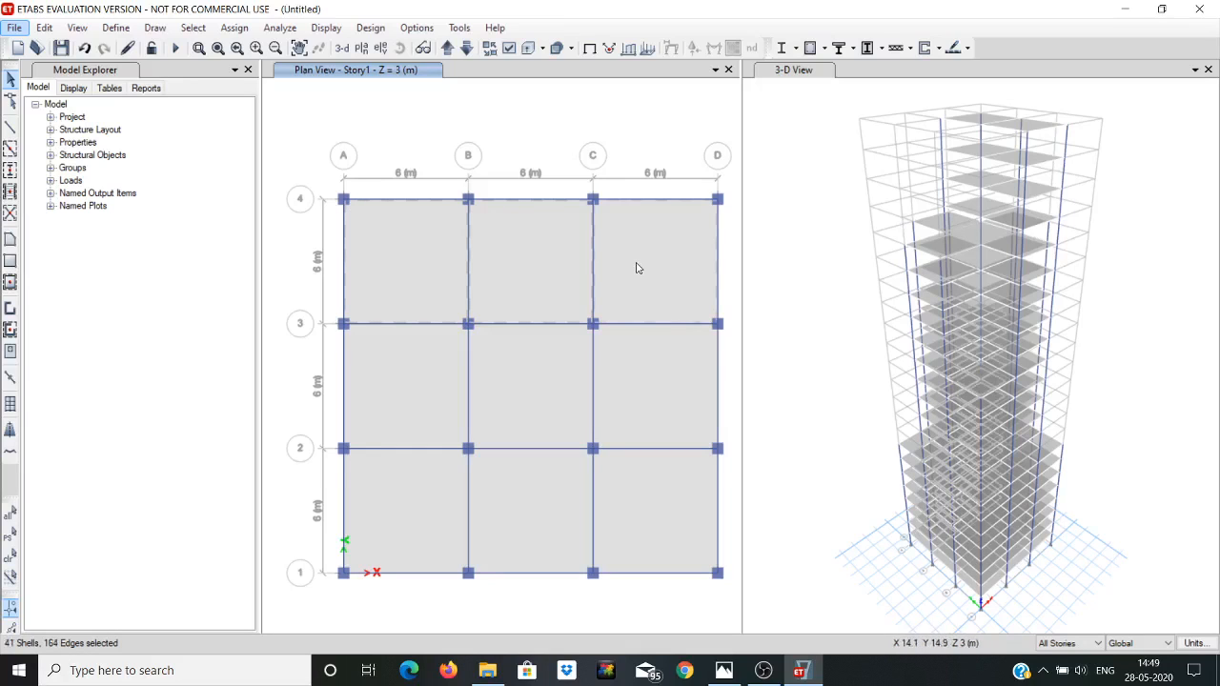
pyautogui.click(375, 400)
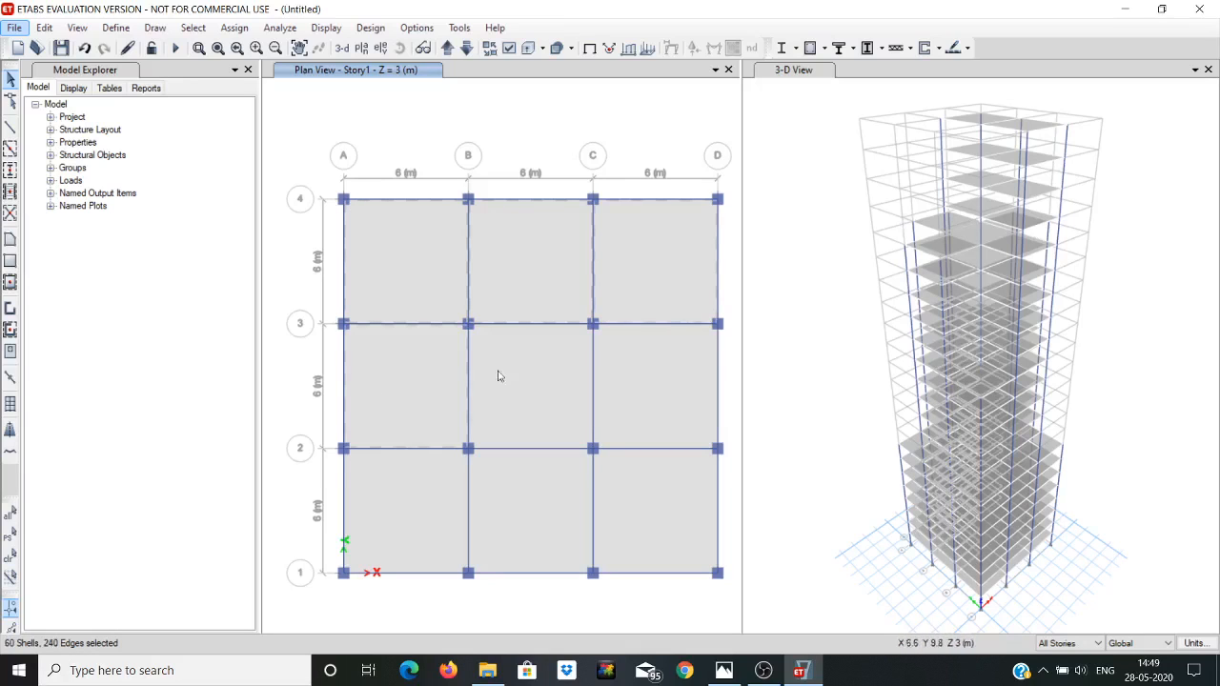
pyautogui.click(531, 387)
pyautogui.click(654, 373)
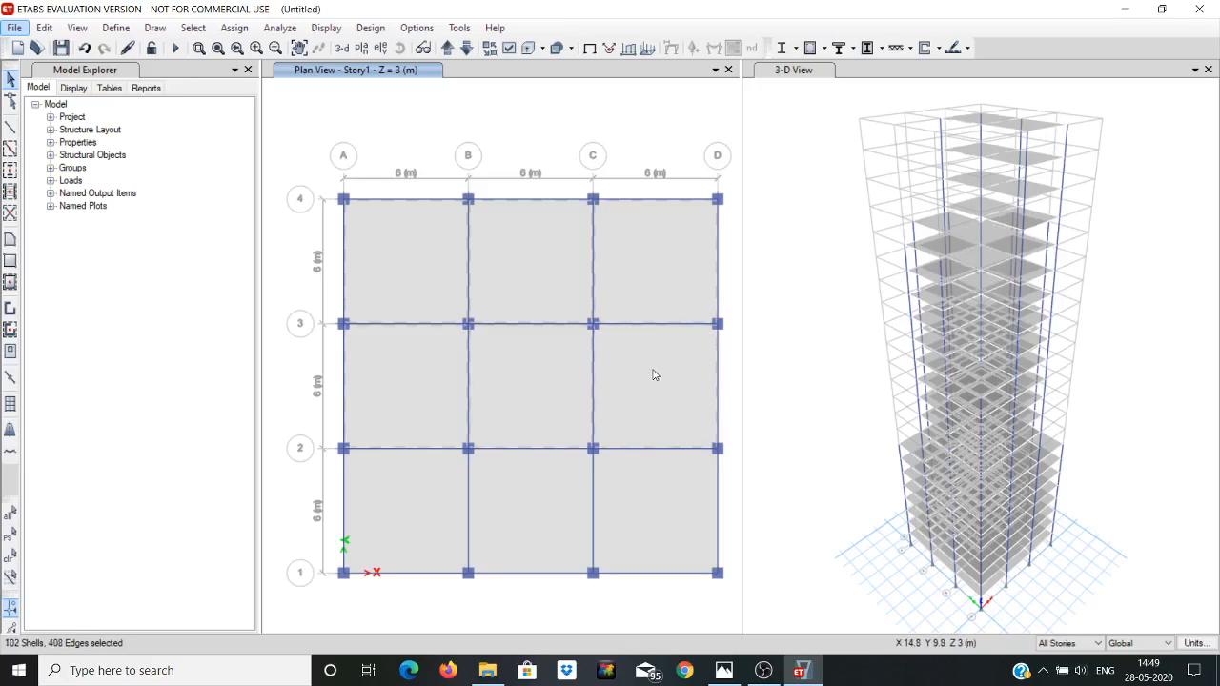
pyautogui.click(390, 509)
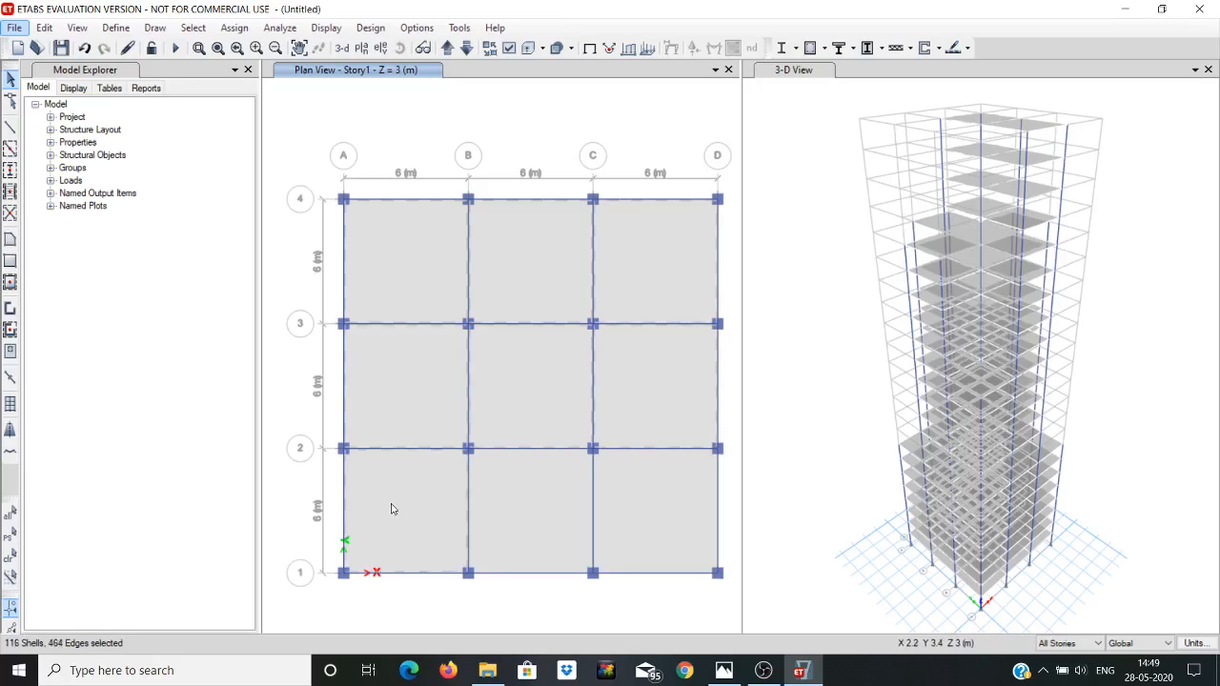
pyautogui.click(520, 506)
pyautogui.click(636, 503)
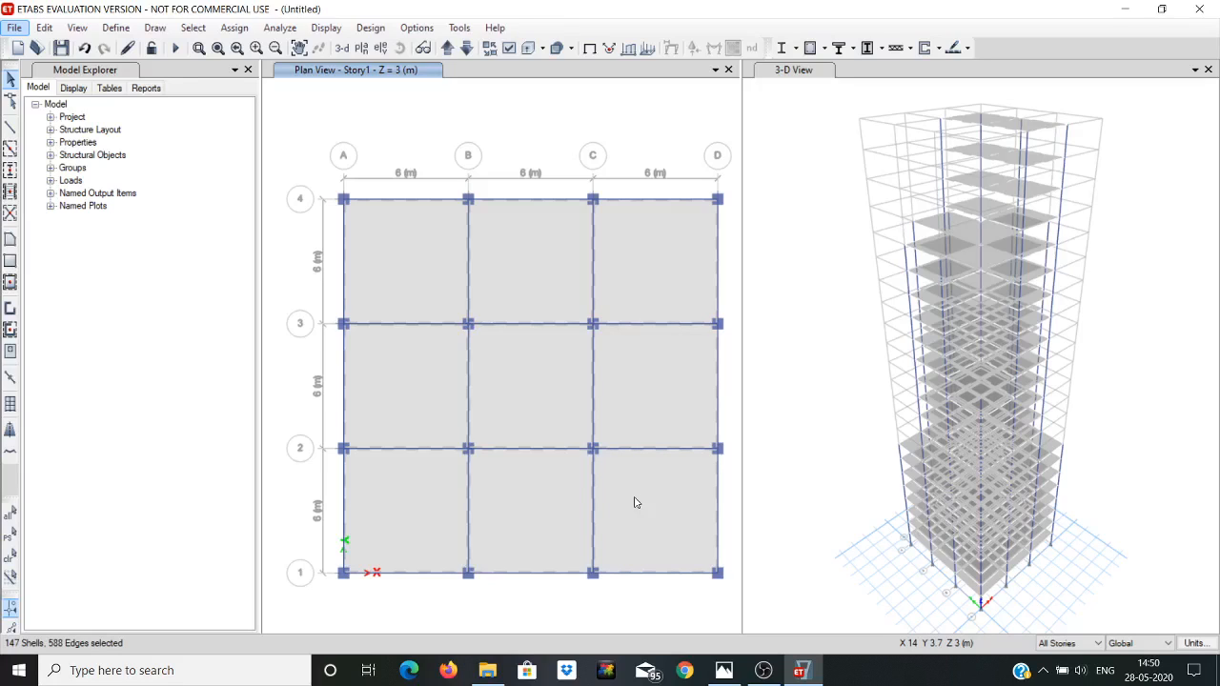
pyautogui.click(724, 671)
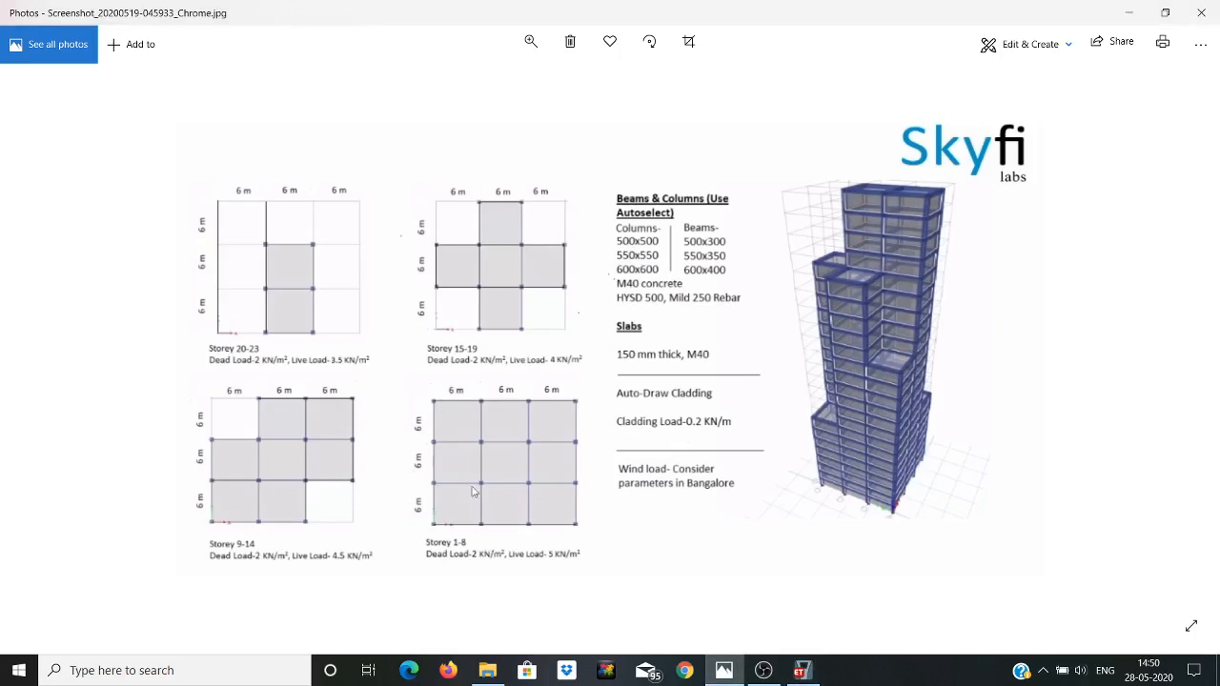
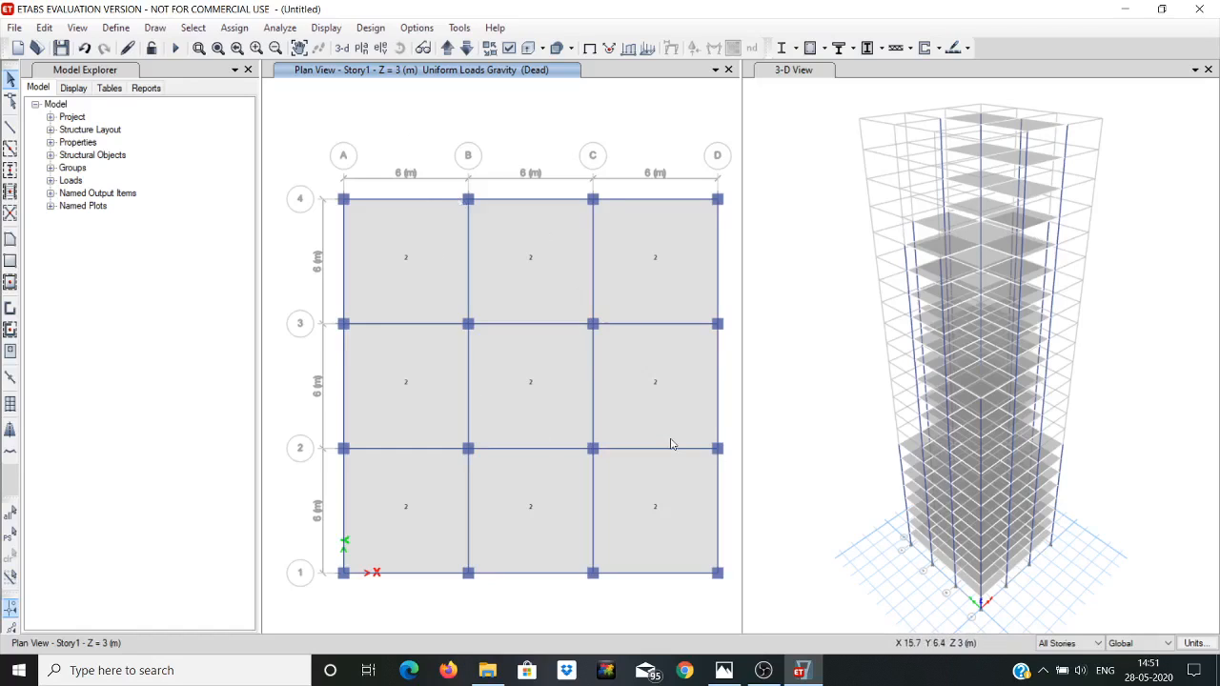
# Step: Set the story scope to Similar Stories, check the Storey 1-8 loads in the Photos reference image, and return to ETABS
pyautogui.click(1091, 644)
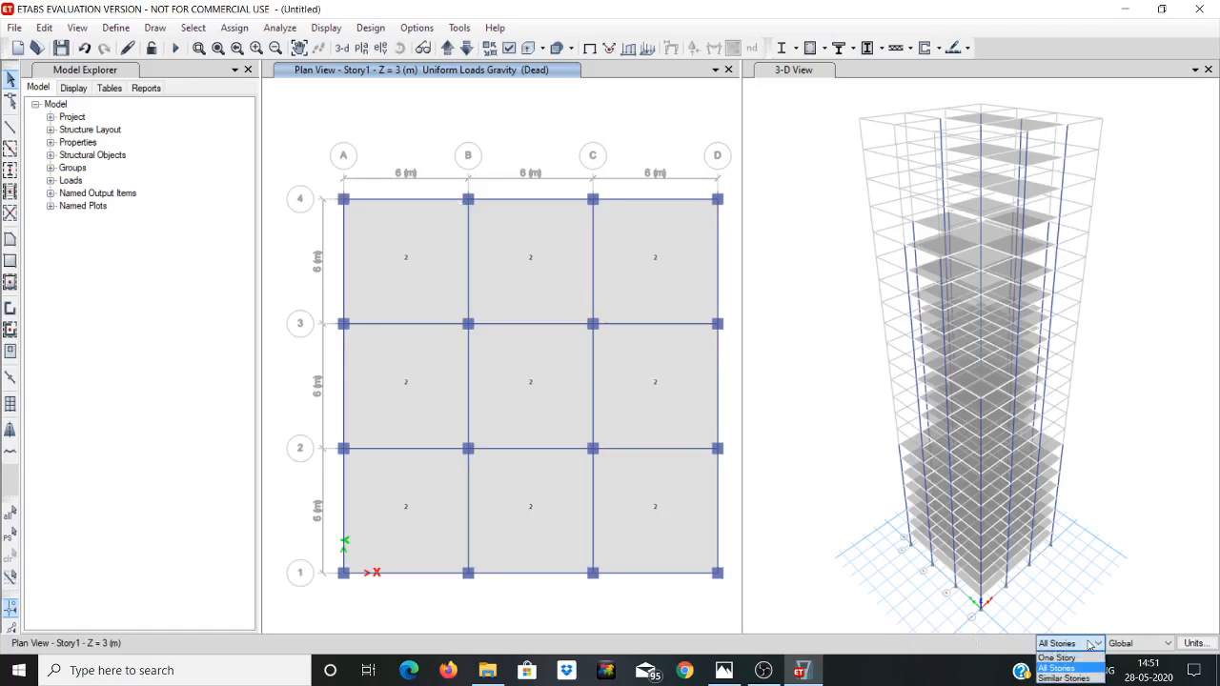
pyautogui.click(1058, 677)
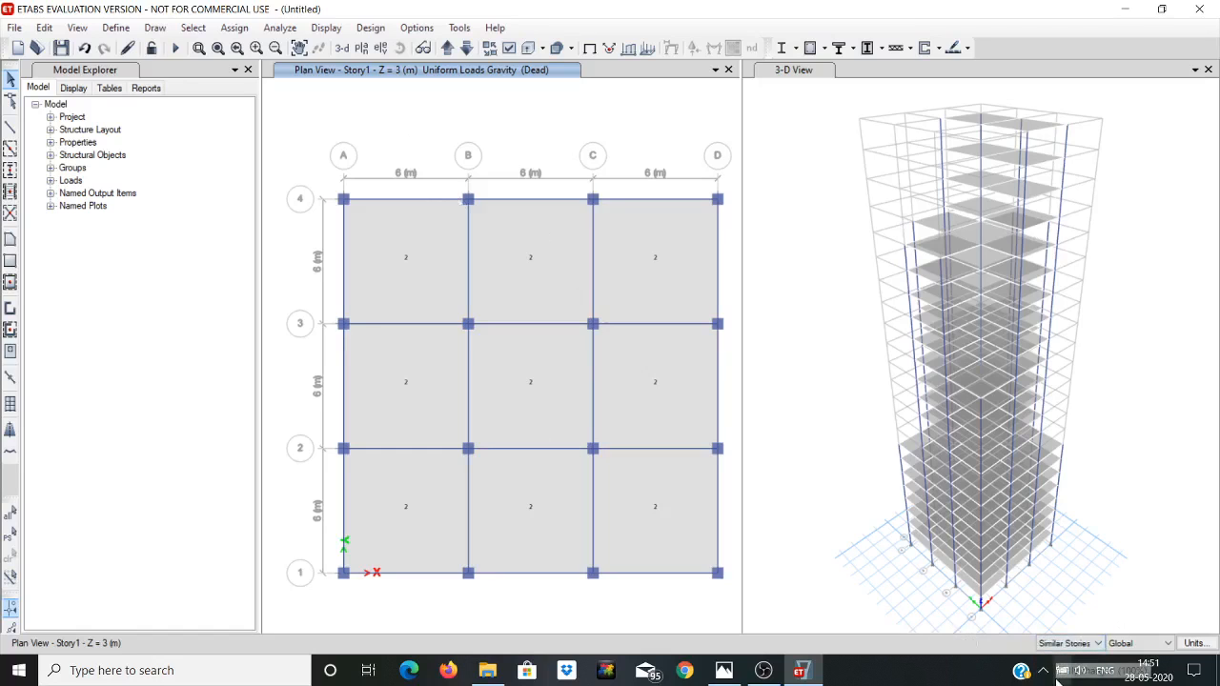
pyautogui.click(724, 670)
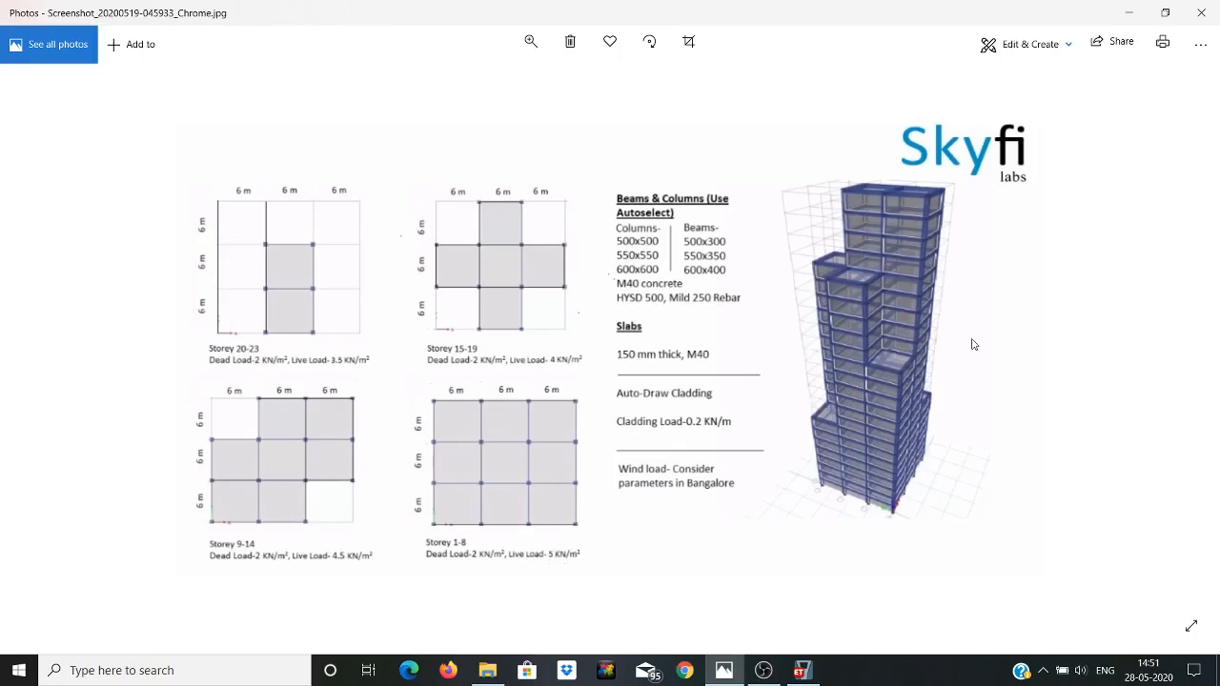
pyautogui.click(1129, 13)
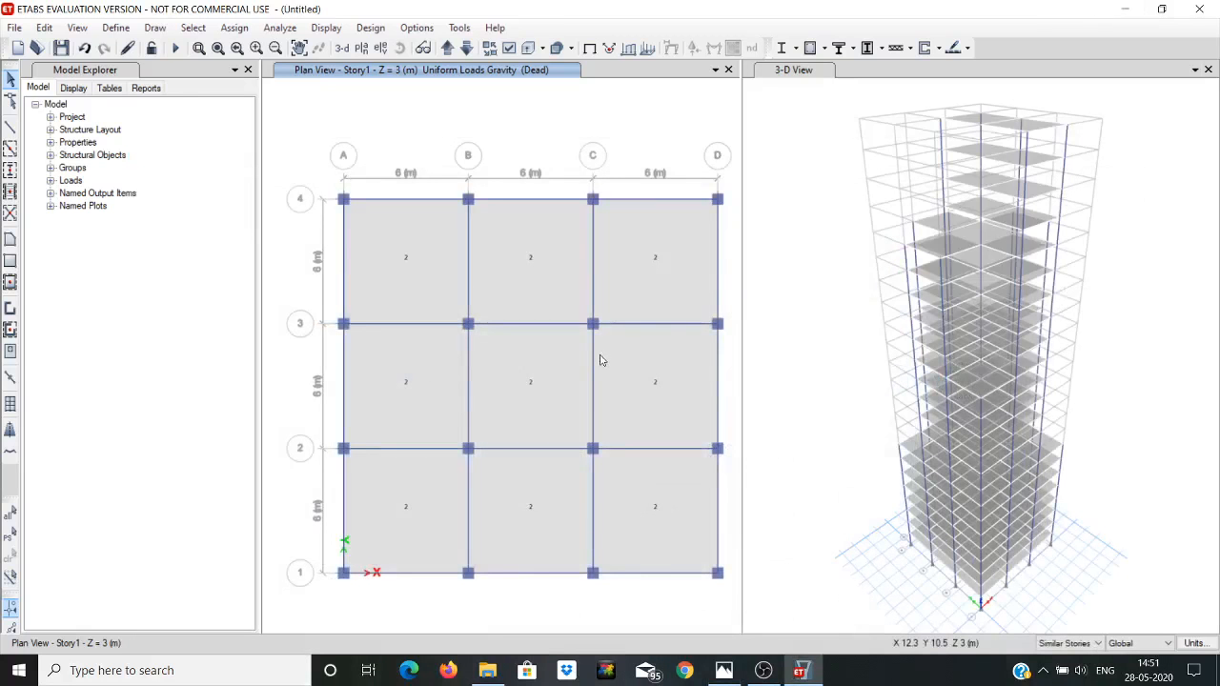
# Step: Select all nine floor panels on the Story1 plan across the similar stories
pyautogui.click(411, 235)
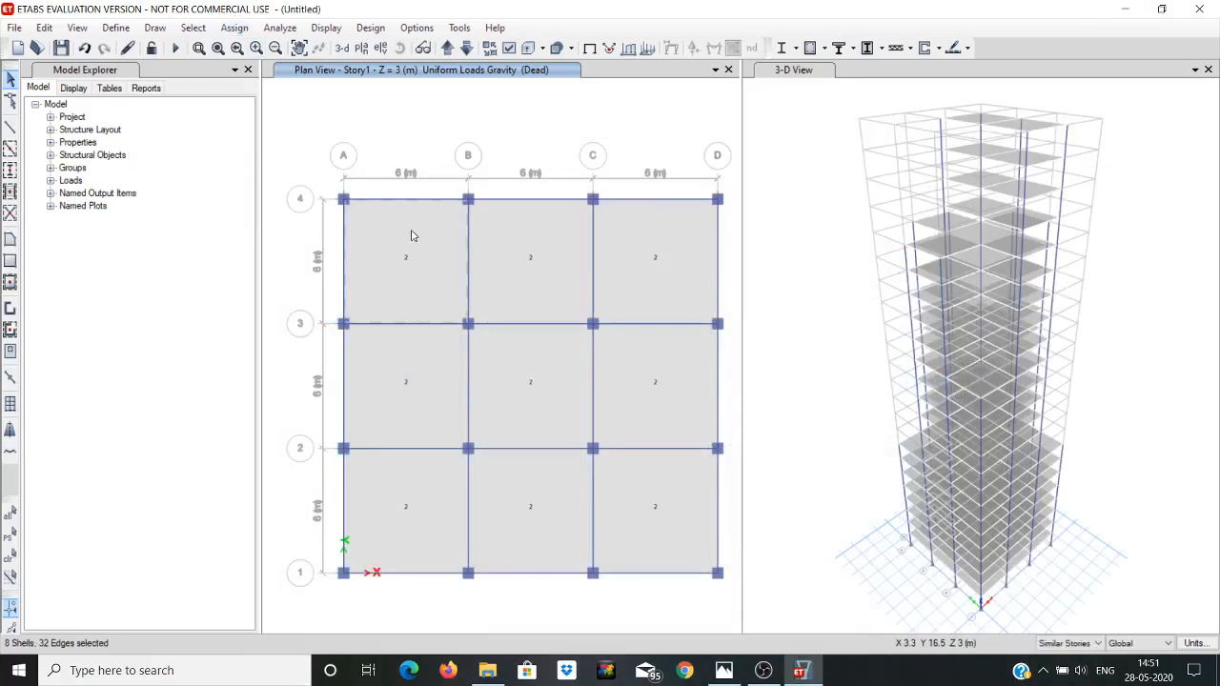
pyautogui.click(534, 261)
pyautogui.click(661, 256)
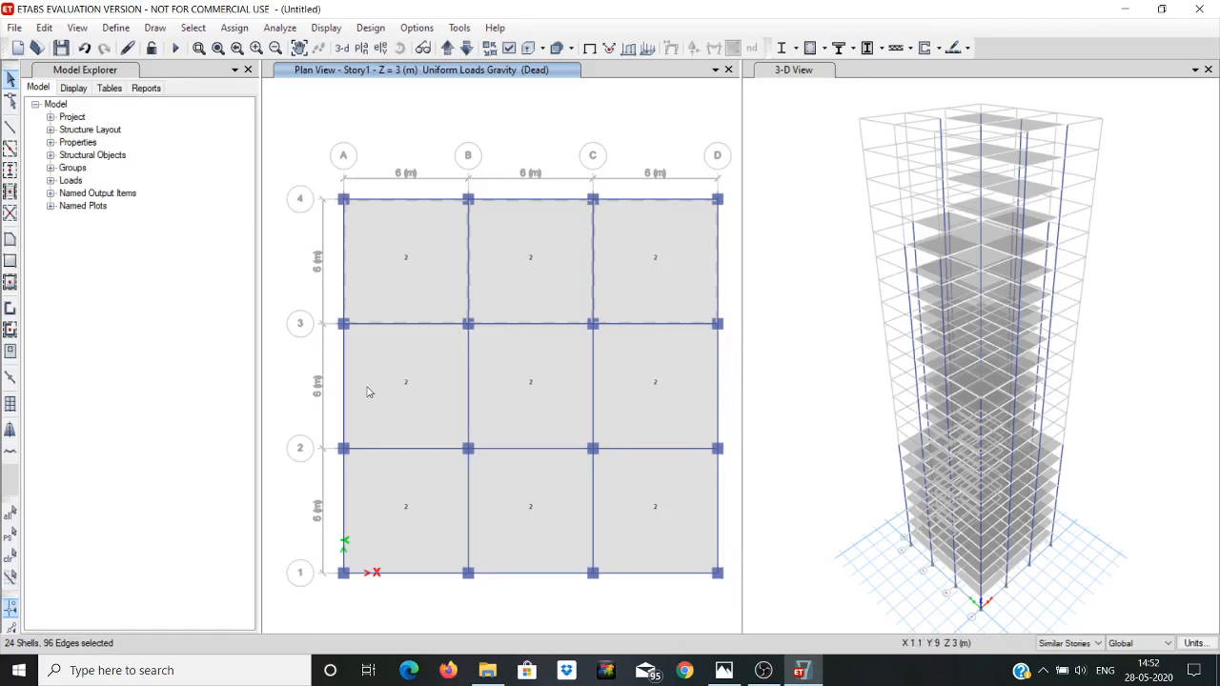
pyautogui.click(391, 403)
pyautogui.click(527, 385)
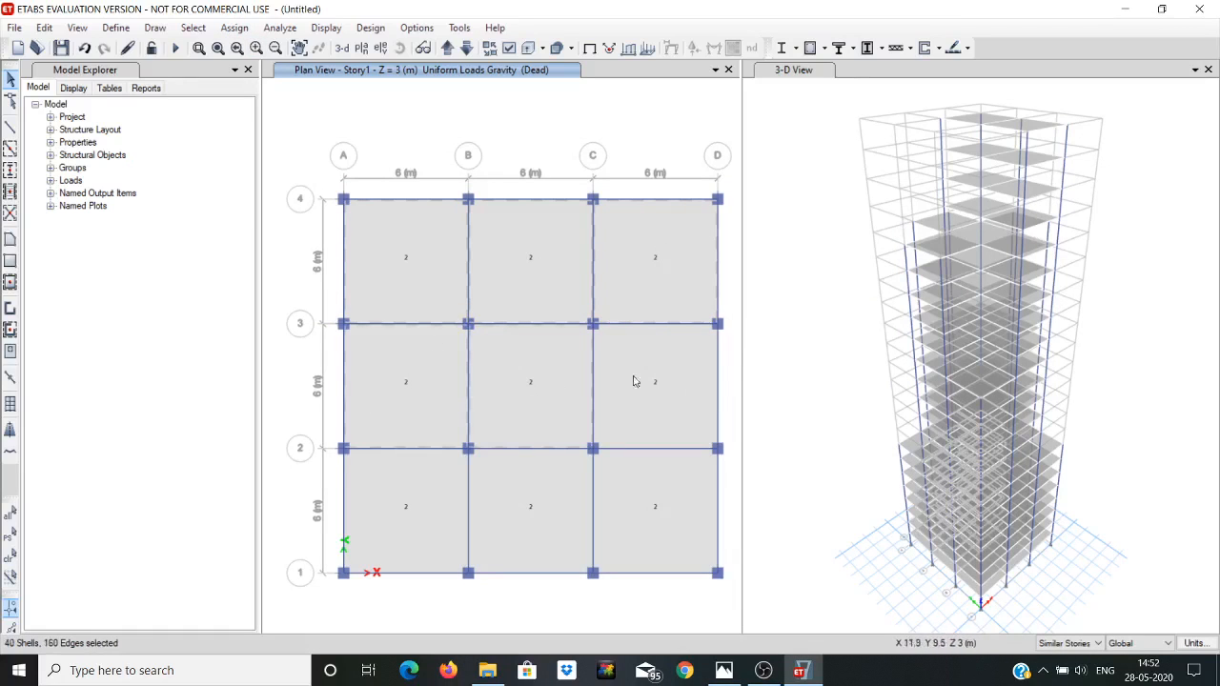
pyautogui.click(679, 394)
pyautogui.click(431, 490)
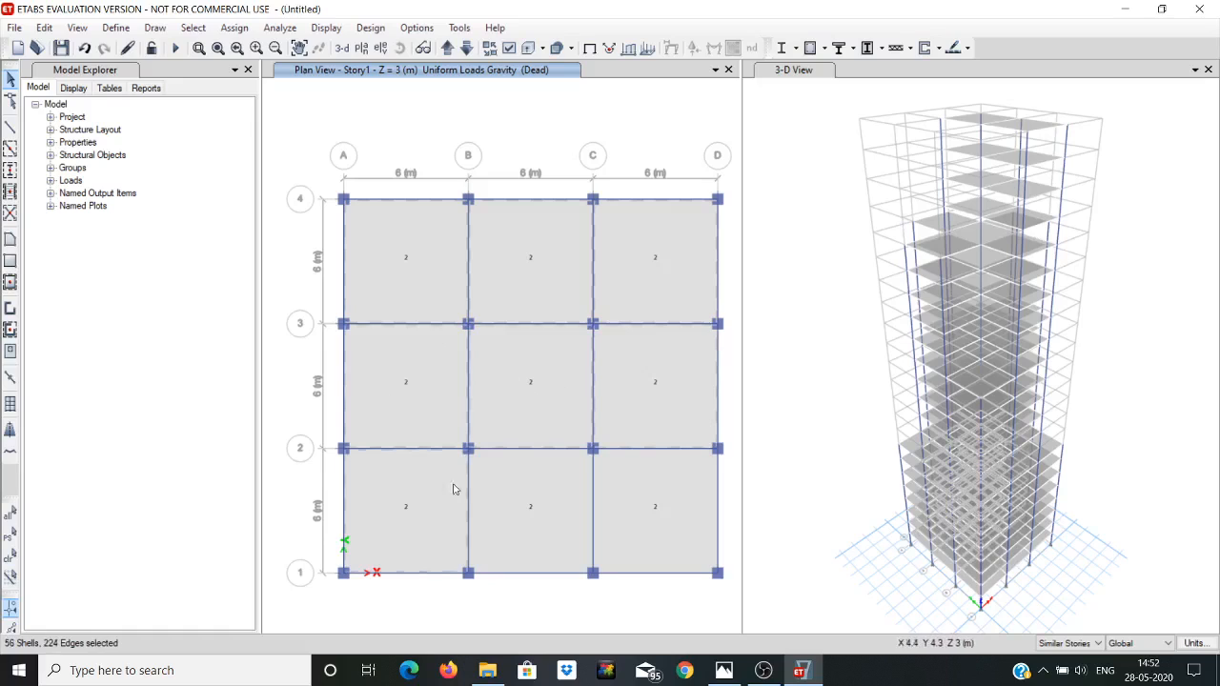
pyautogui.click(521, 496)
pyautogui.click(641, 504)
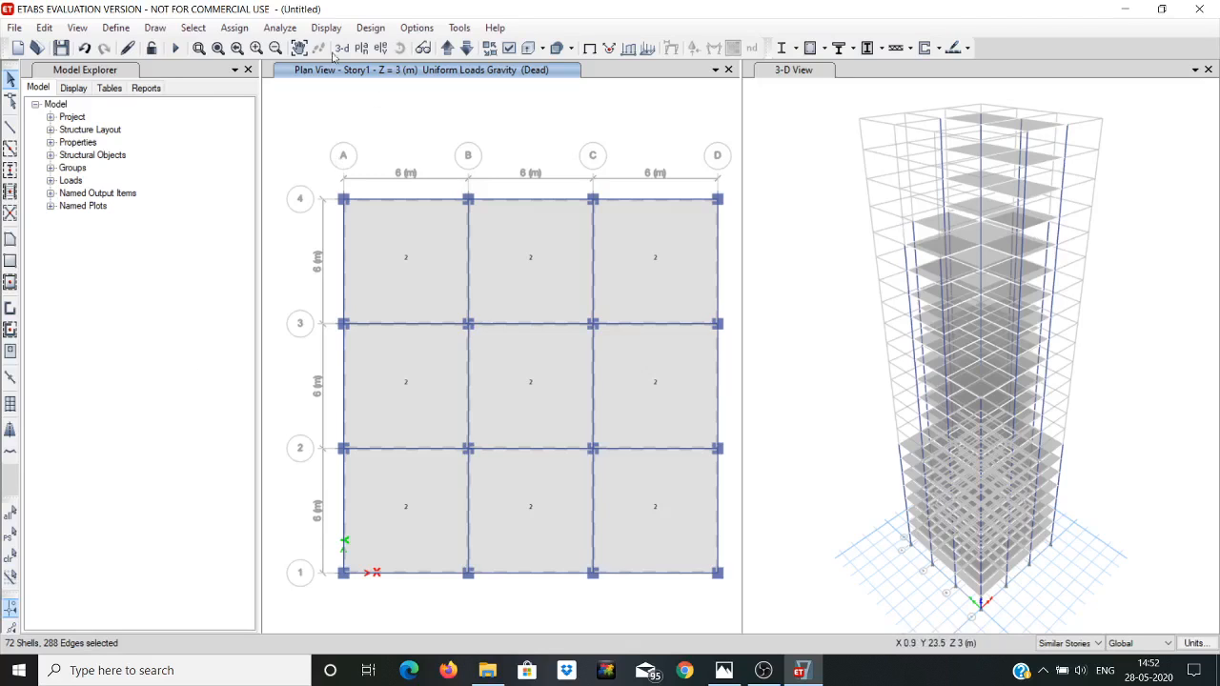
# Step: Assign a uniform Live shell load of 5 kN/m² in the Gravity direction to the selected panels, replacing existing loads
pyautogui.click(234, 28)
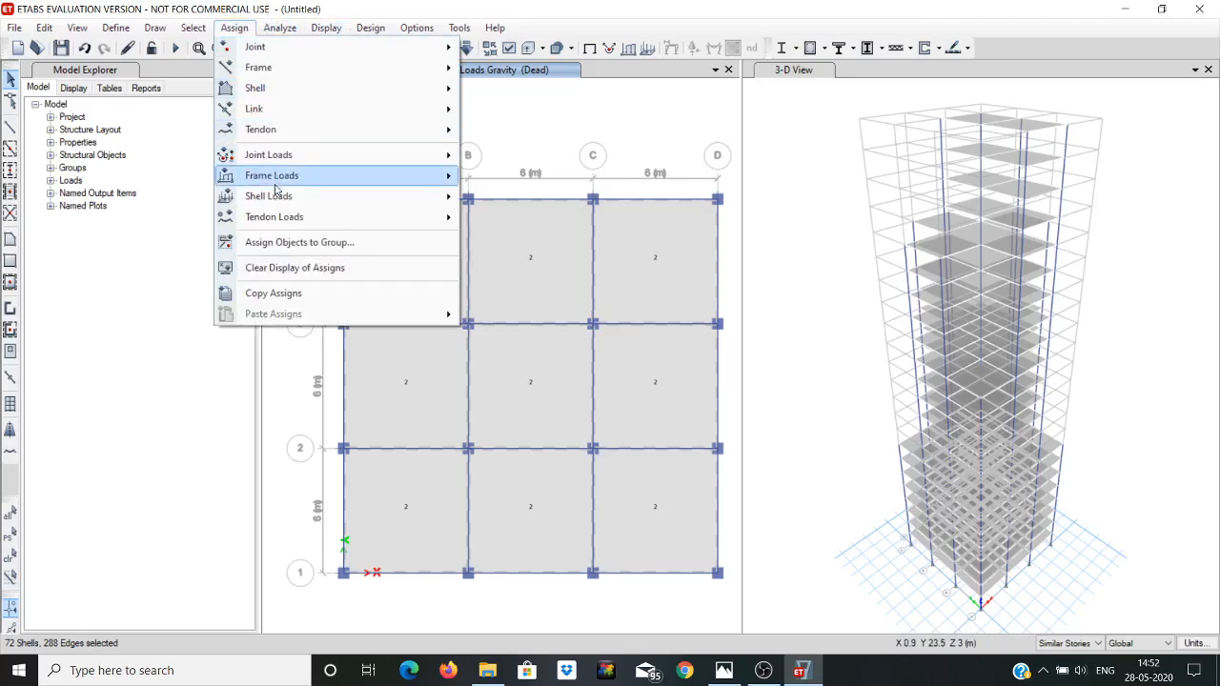
pyautogui.moveTo(279, 196)
pyautogui.click(510, 227)
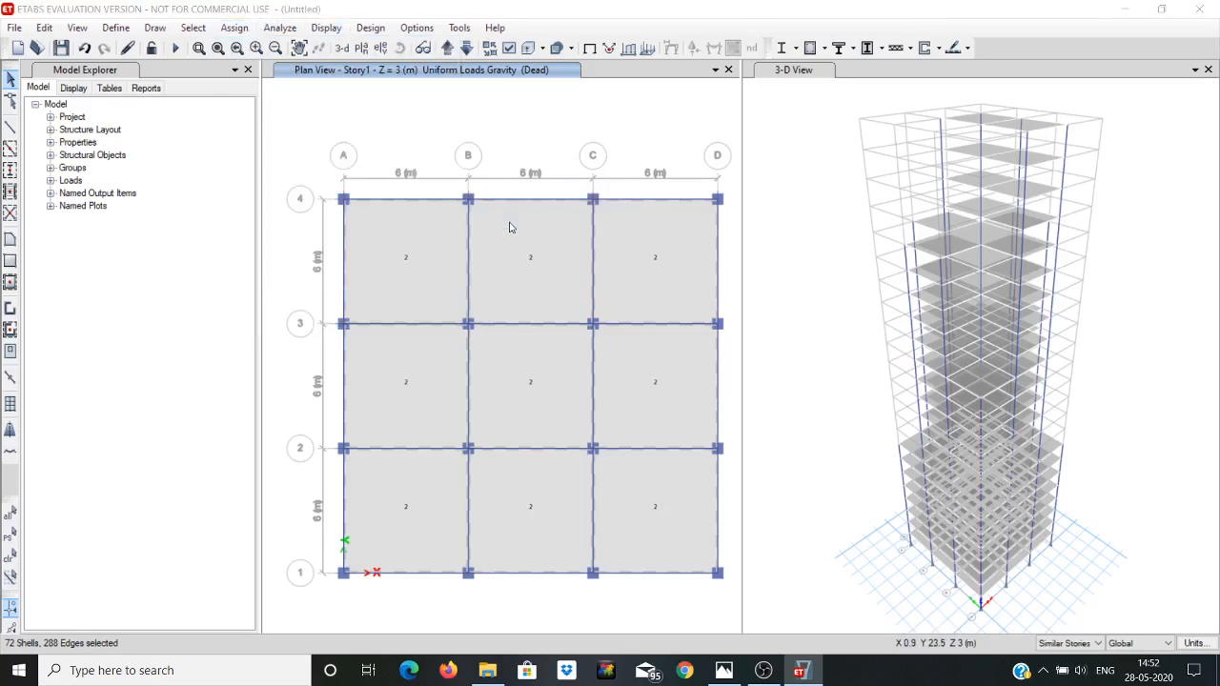
pyautogui.click(629, 288)
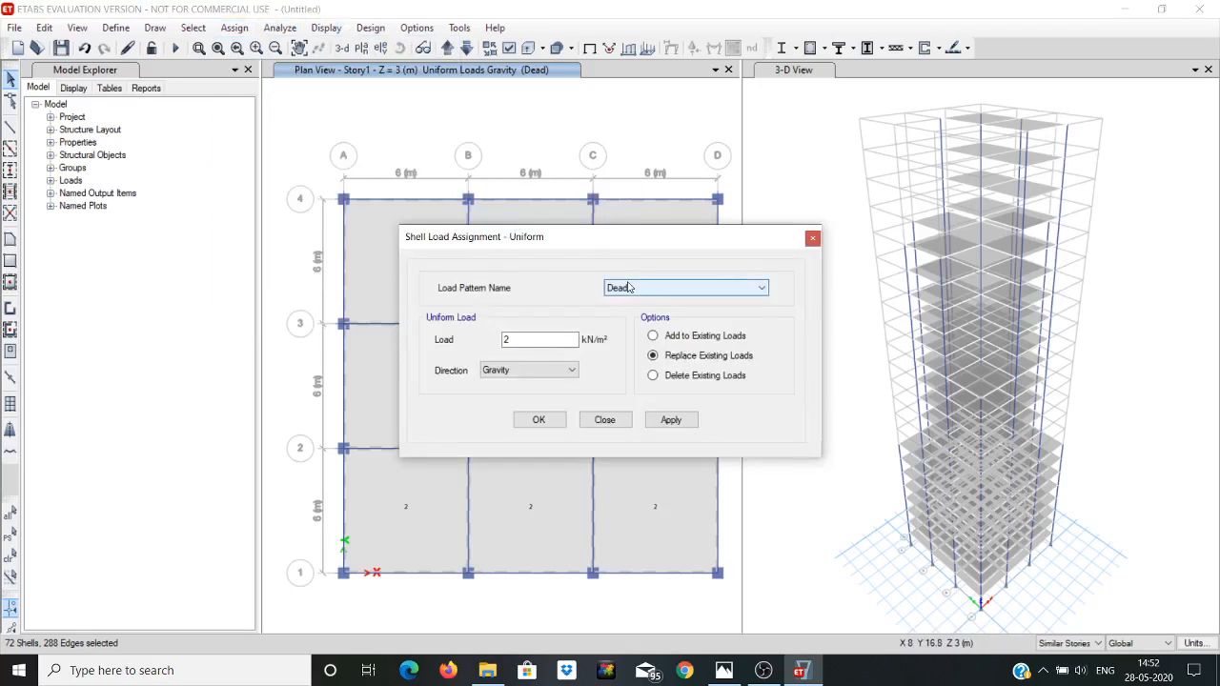
pyautogui.click(619, 312)
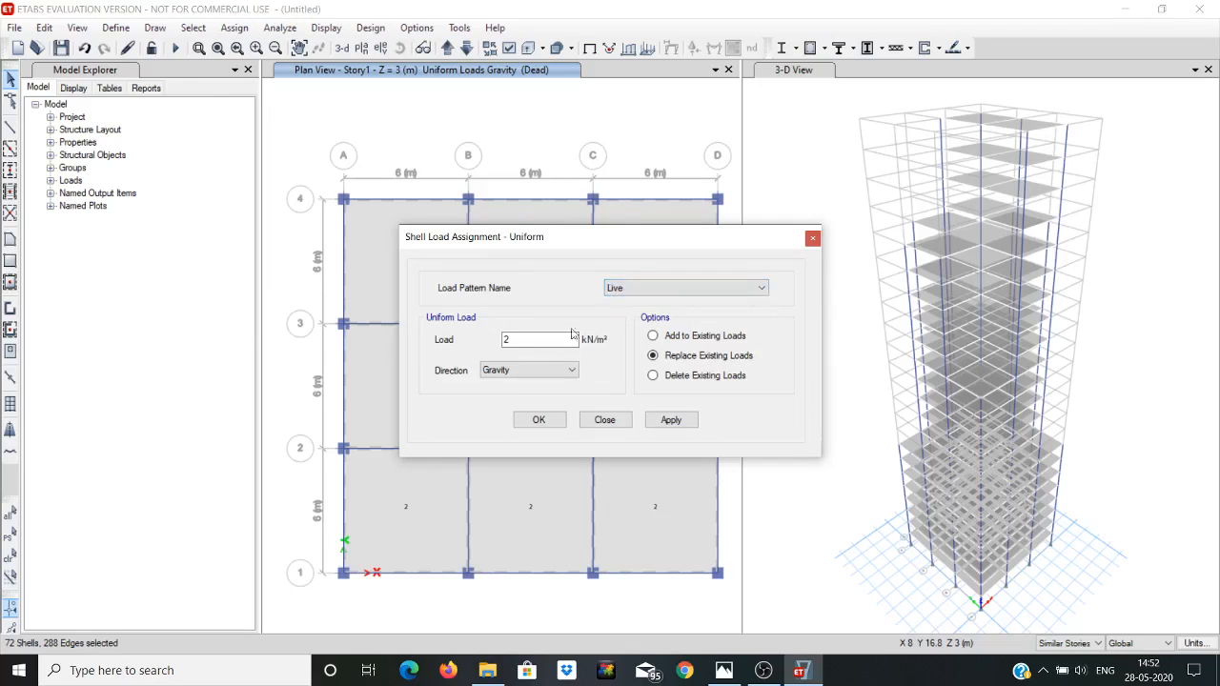
pyautogui.click(530, 340)
pyautogui.click(671, 420)
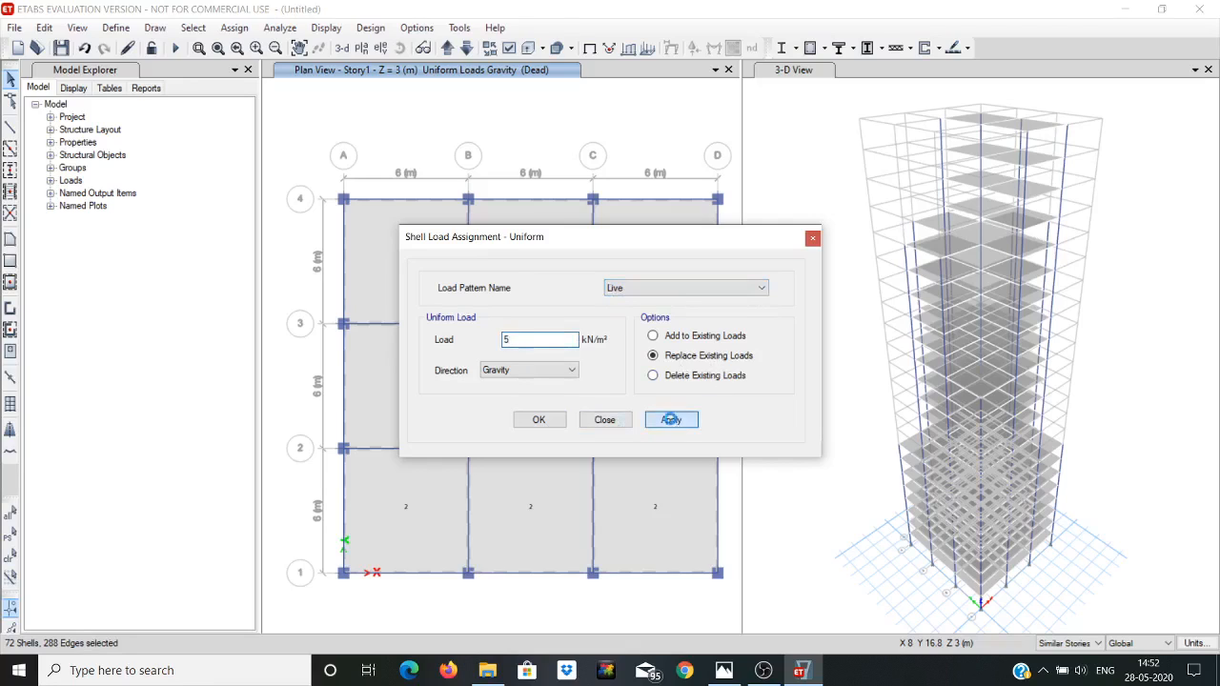
pyautogui.click(539, 420)
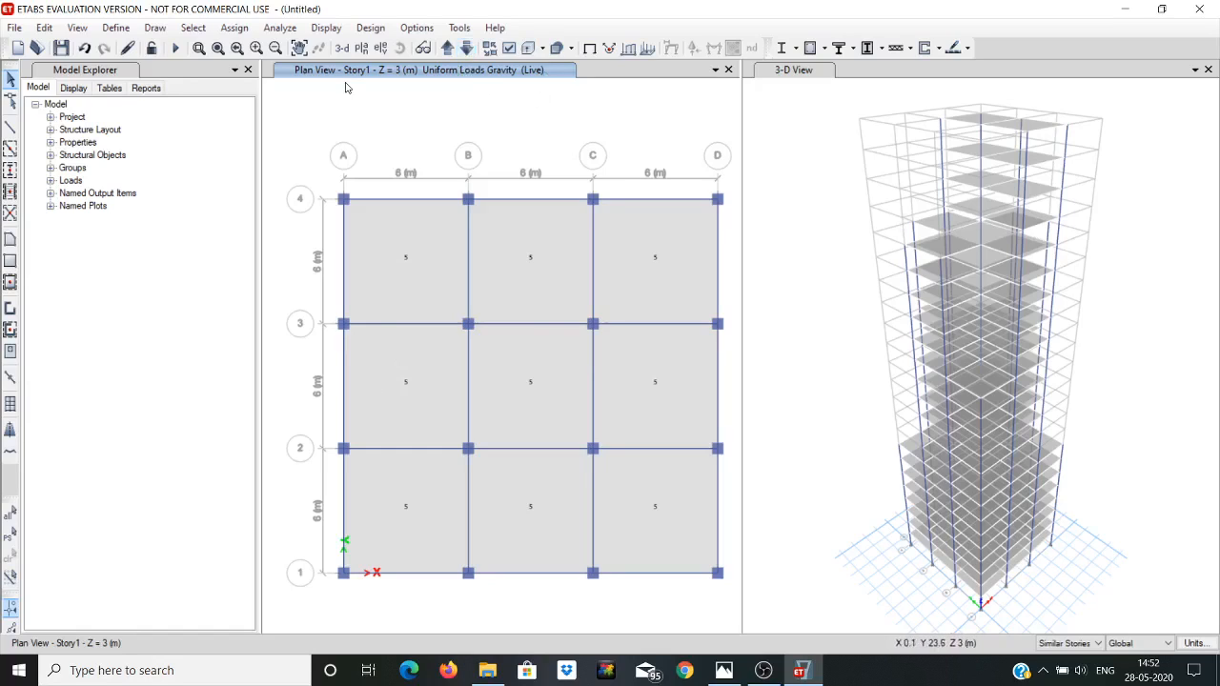
# Step: Set the plan view to Story9, check the Storey 9-14 slab loads in the Photos reference image, and return to ETABS
pyautogui.click(361, 50)
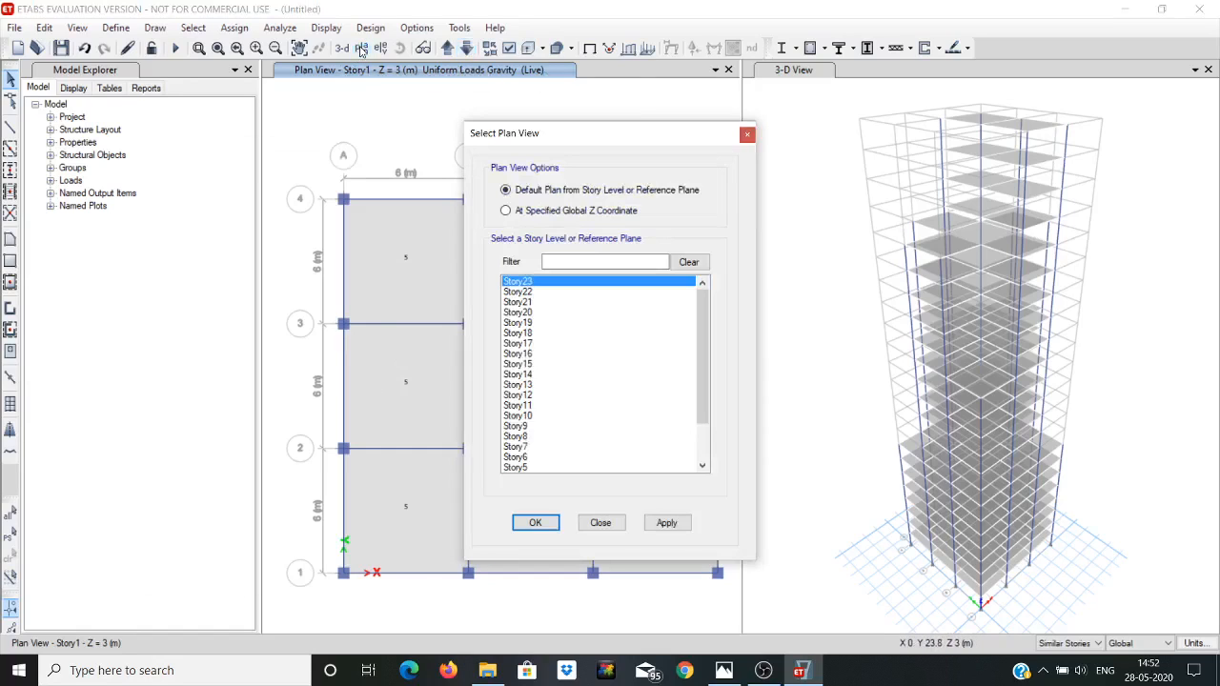
pyautogui.click(525, 429)
pyautogui.click(666, 523)
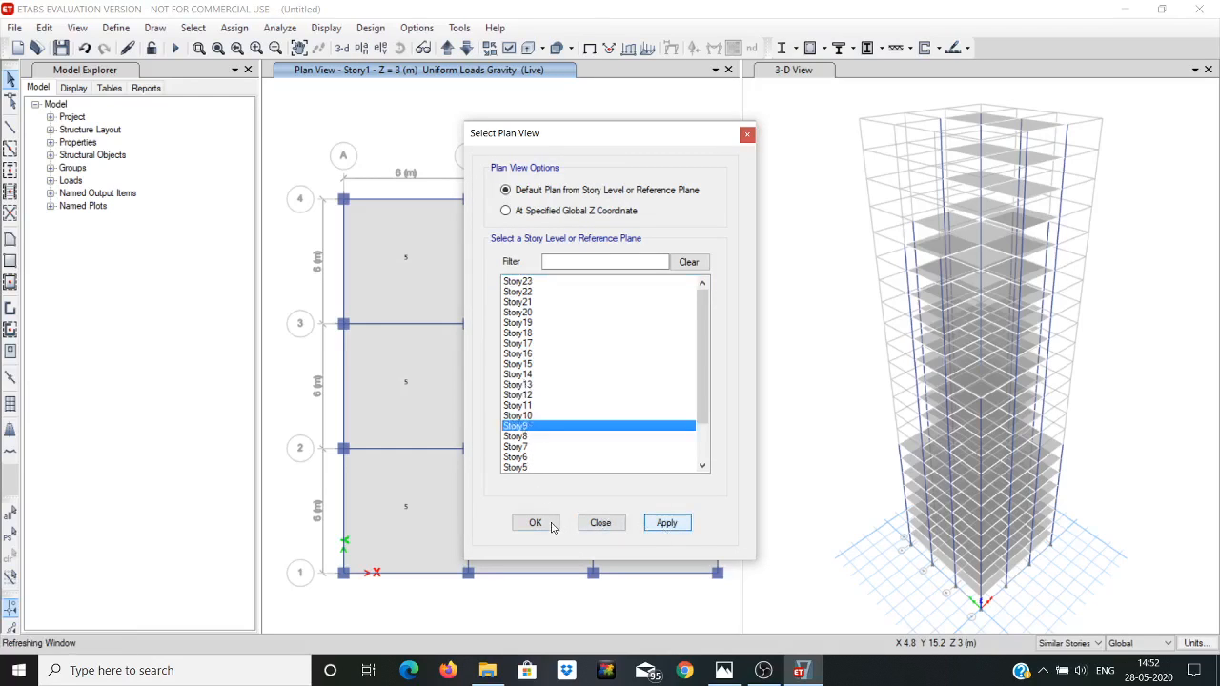
pyautogui.click(535, 523)
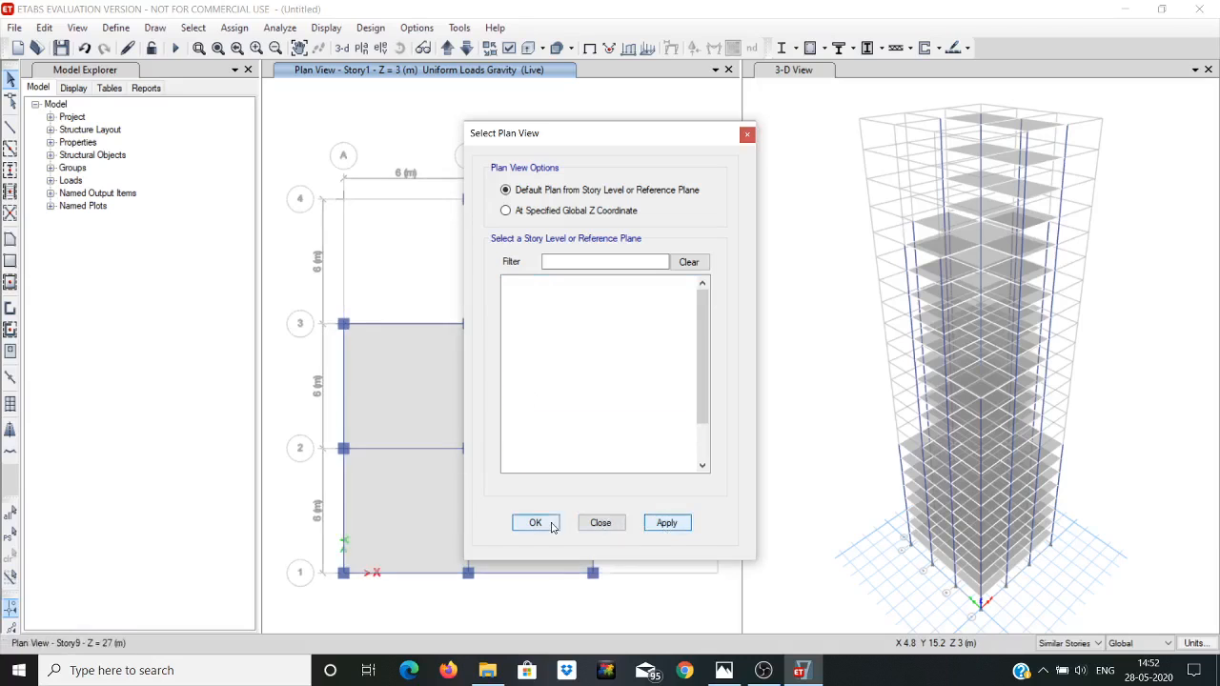
pyautogui.click(748, 136)
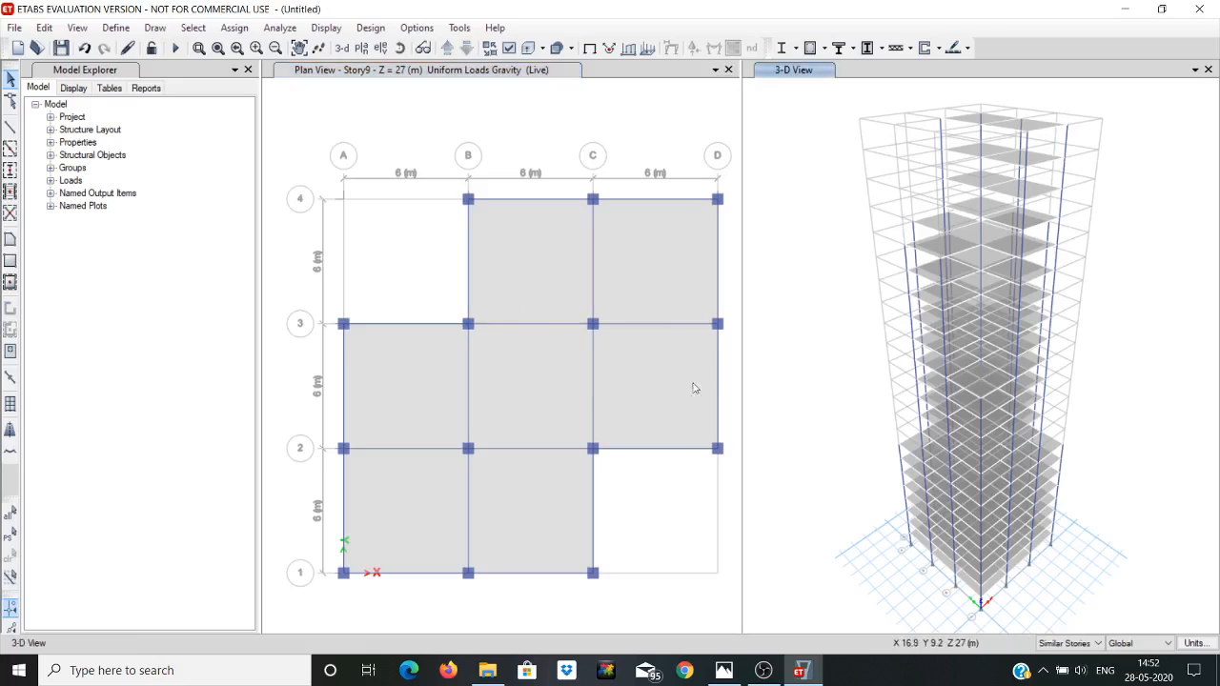
pyautogui.click(721, 672)
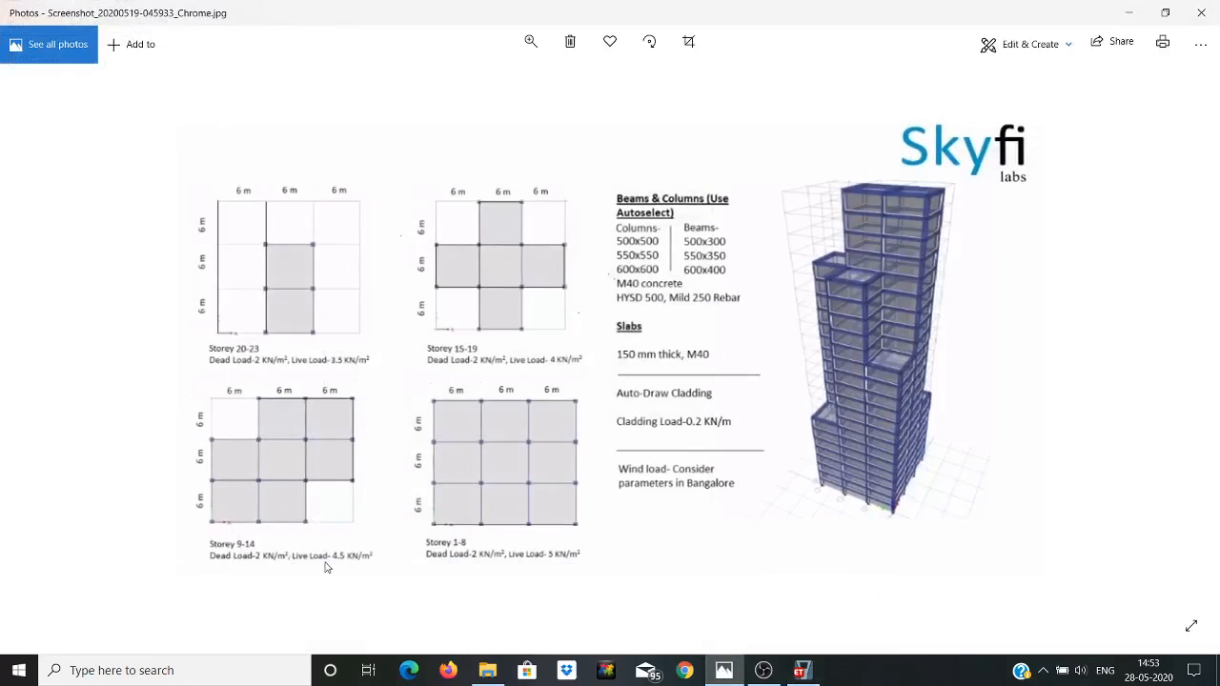
pyautogui.click(1128, 16)
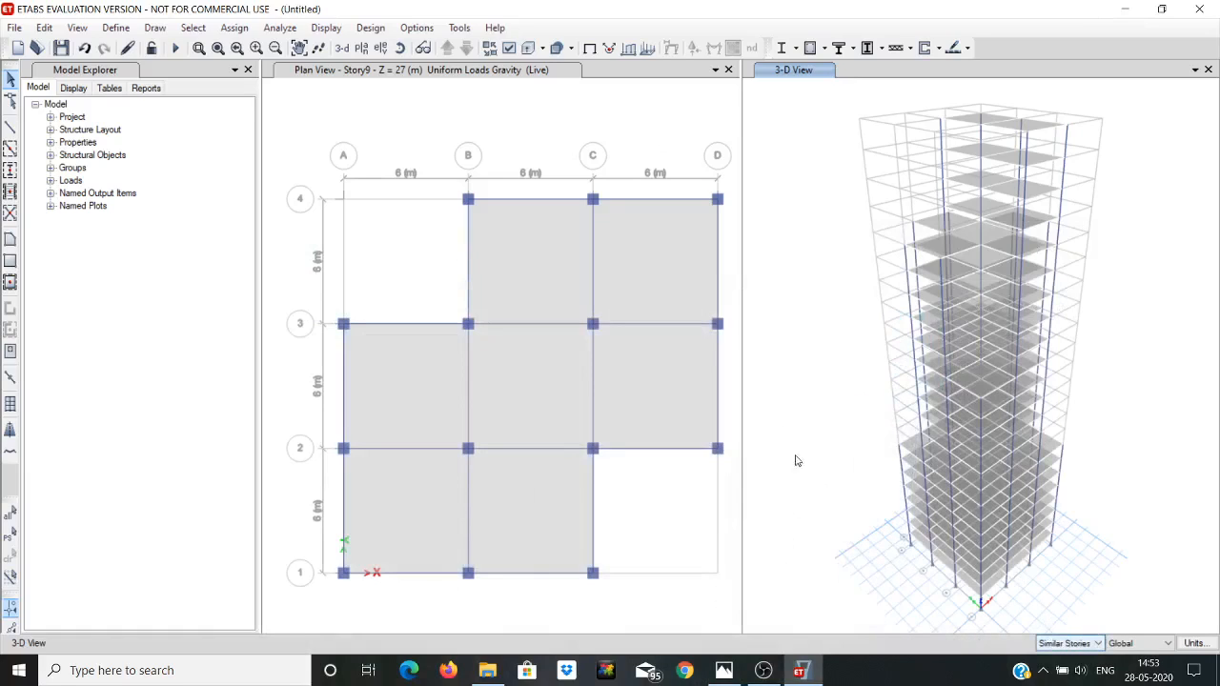
# Step: Assign a uniform gravity live load of 4.5 kN/m² to all seven slab panels on the Story9 plan and its similar stories
pyautogui.click(556, 283)
pyautogui.click(637, 271)
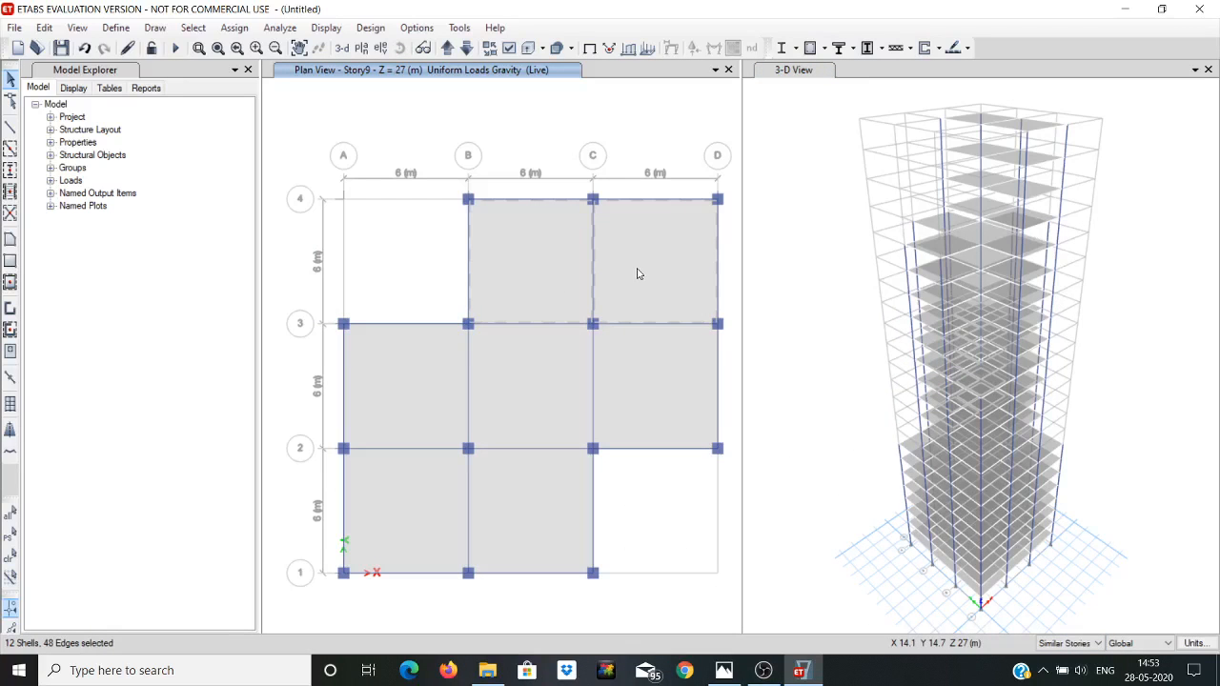
pyautogui.click(383, 370)
pyautogui.click(525, 379)
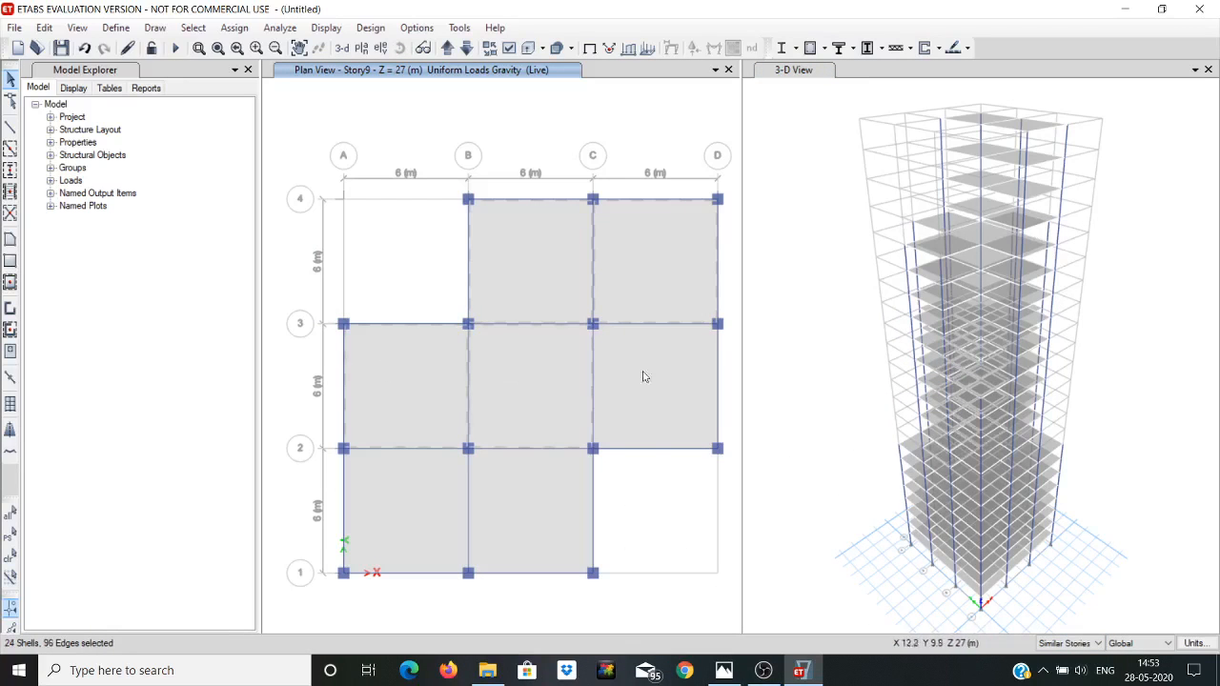
pyautogui.click(651, 379)
pyautogui.click(386, 505)
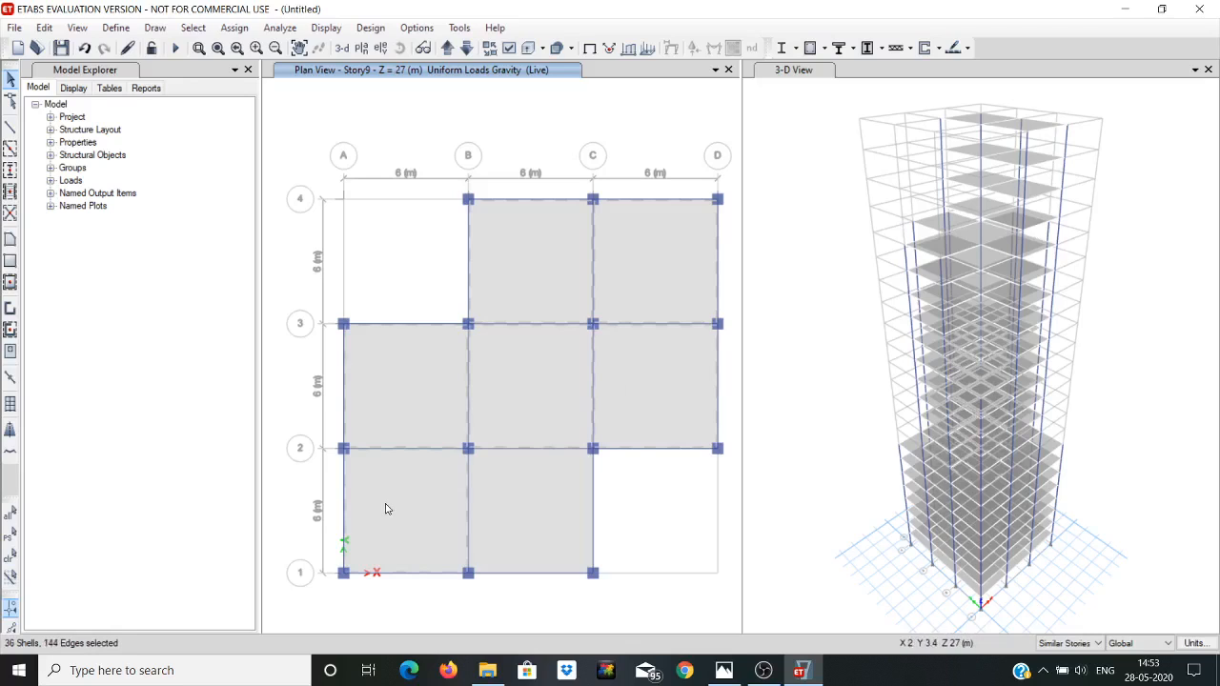
pyautogui.click(515, 493)
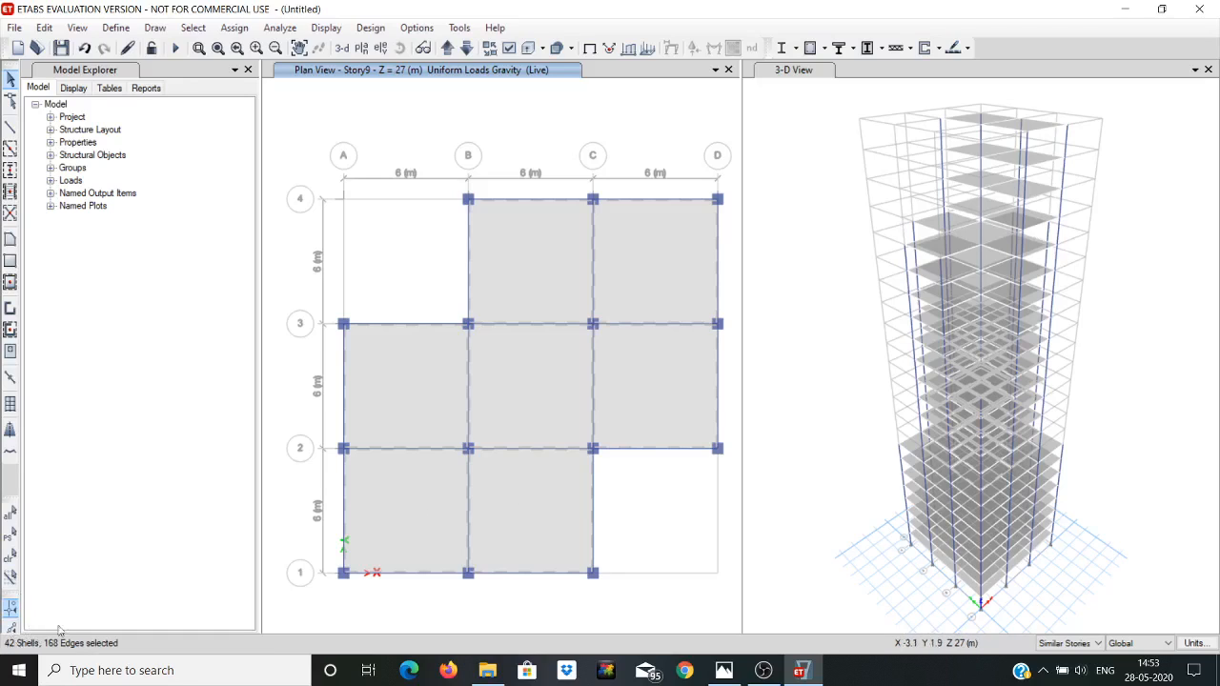
pyautogui.click(234, 27)
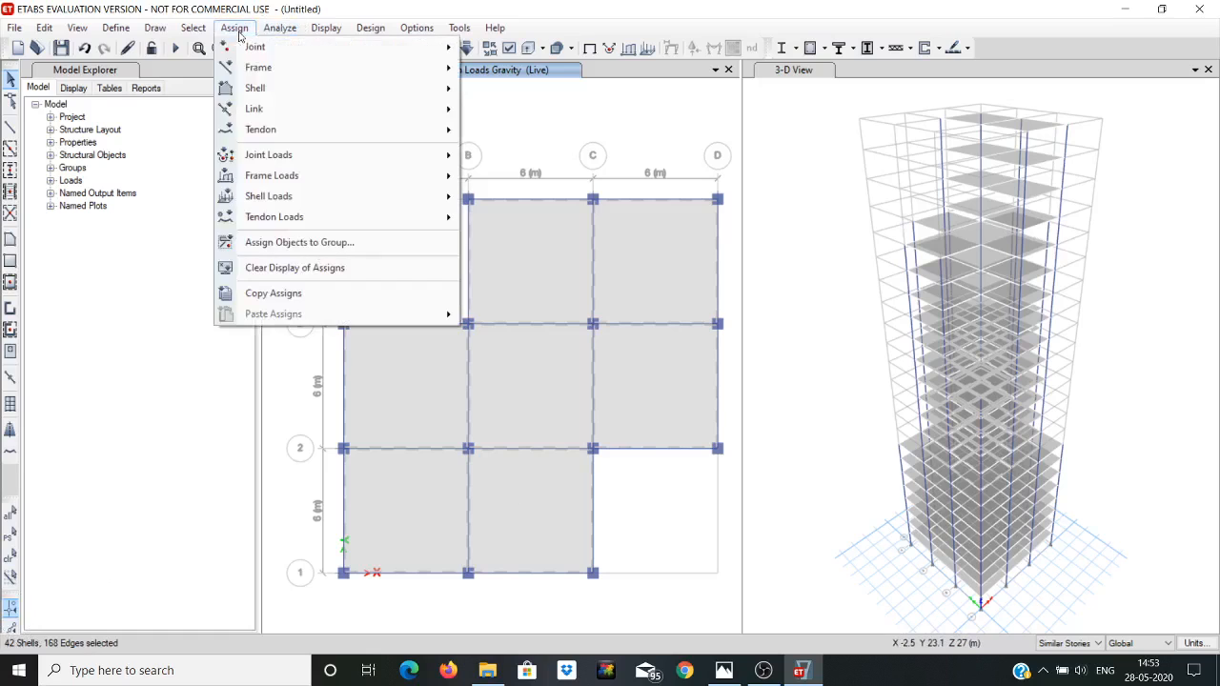
pyautogui.moveTo(296, 176)
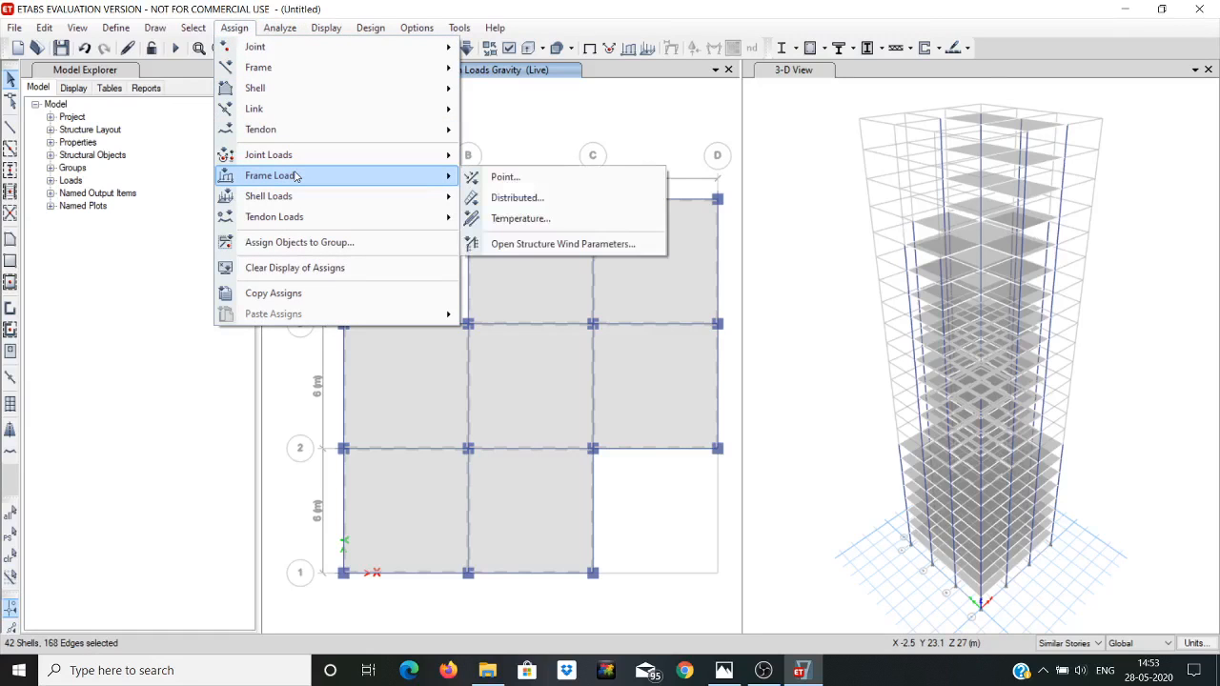
pyautogui.moveTo(394, 202)
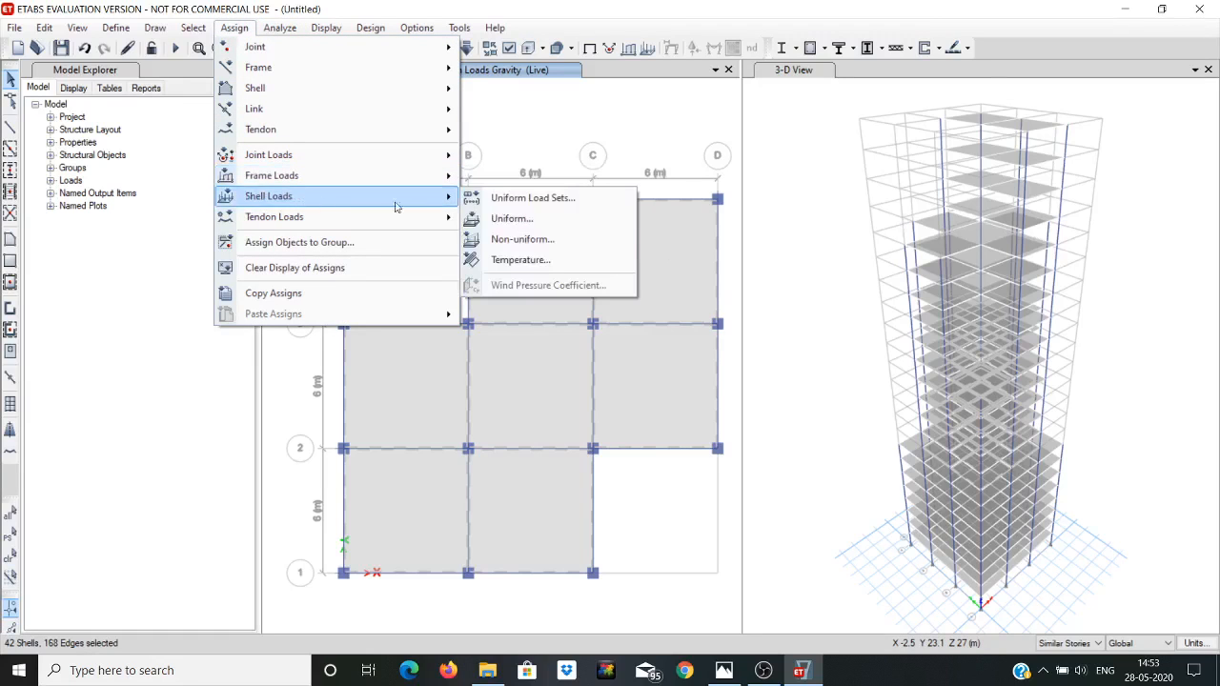
pyautogui.click(512, 219)
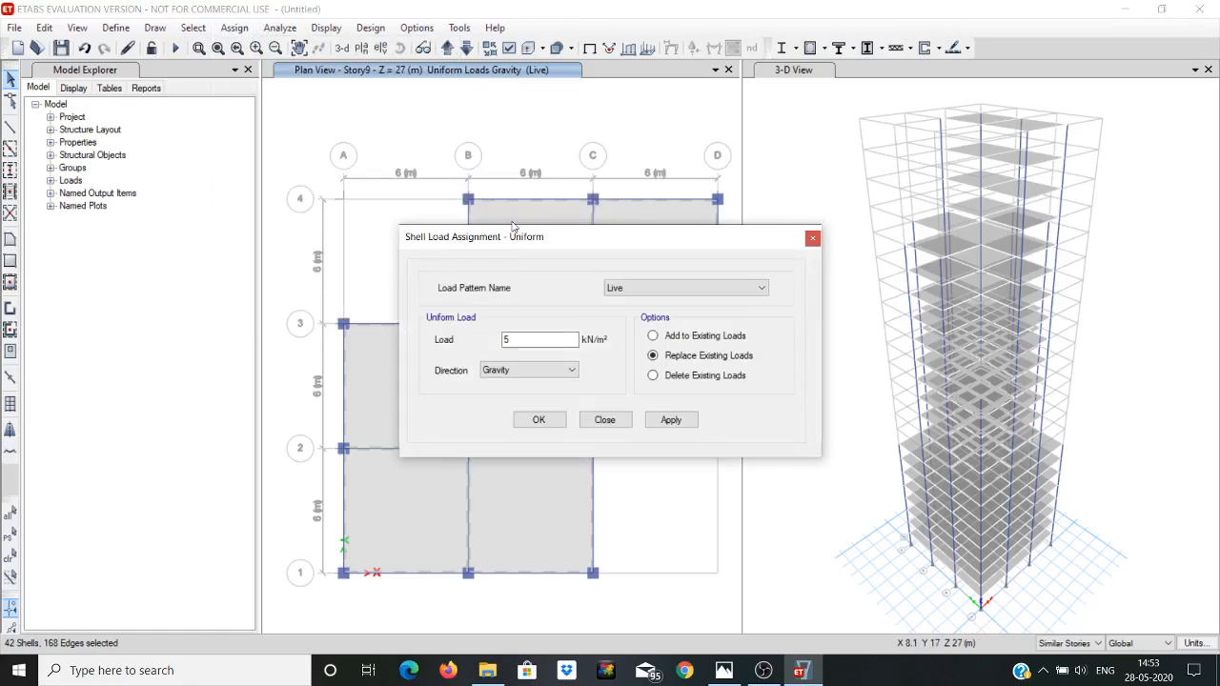
pyautogui.click(505, 339)
pyautogui.click(673, 423)
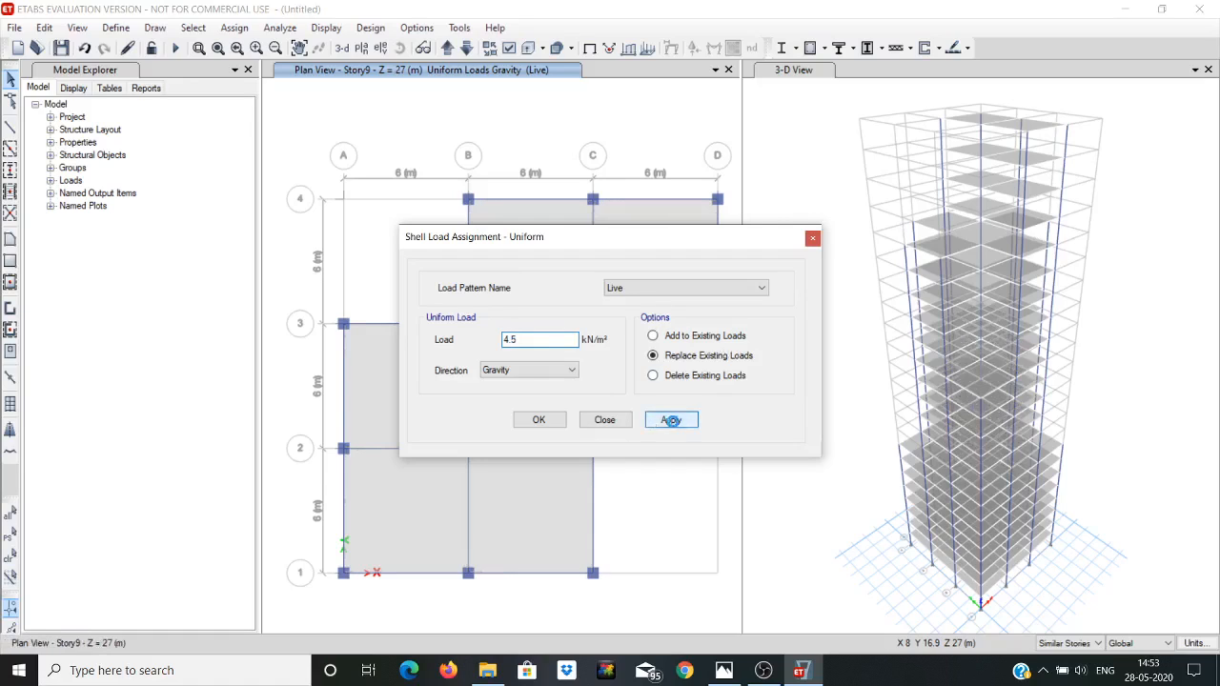
pyautogui.click(540, 421)
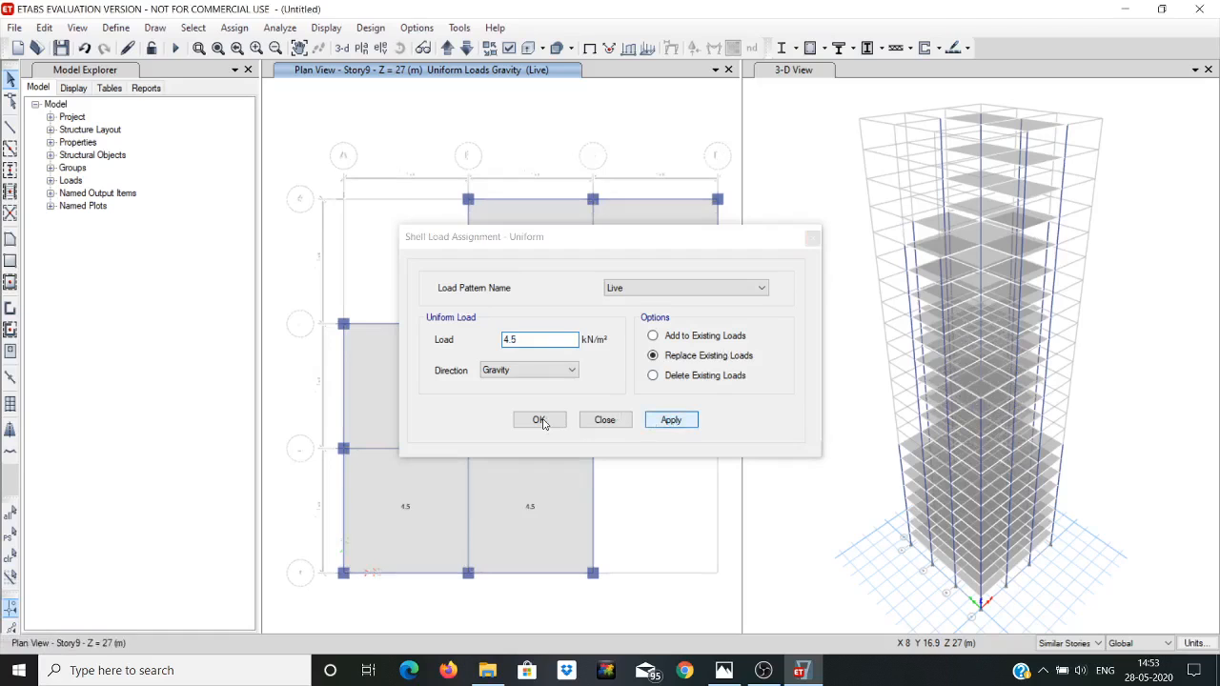
pyautogui.click(540, 421)
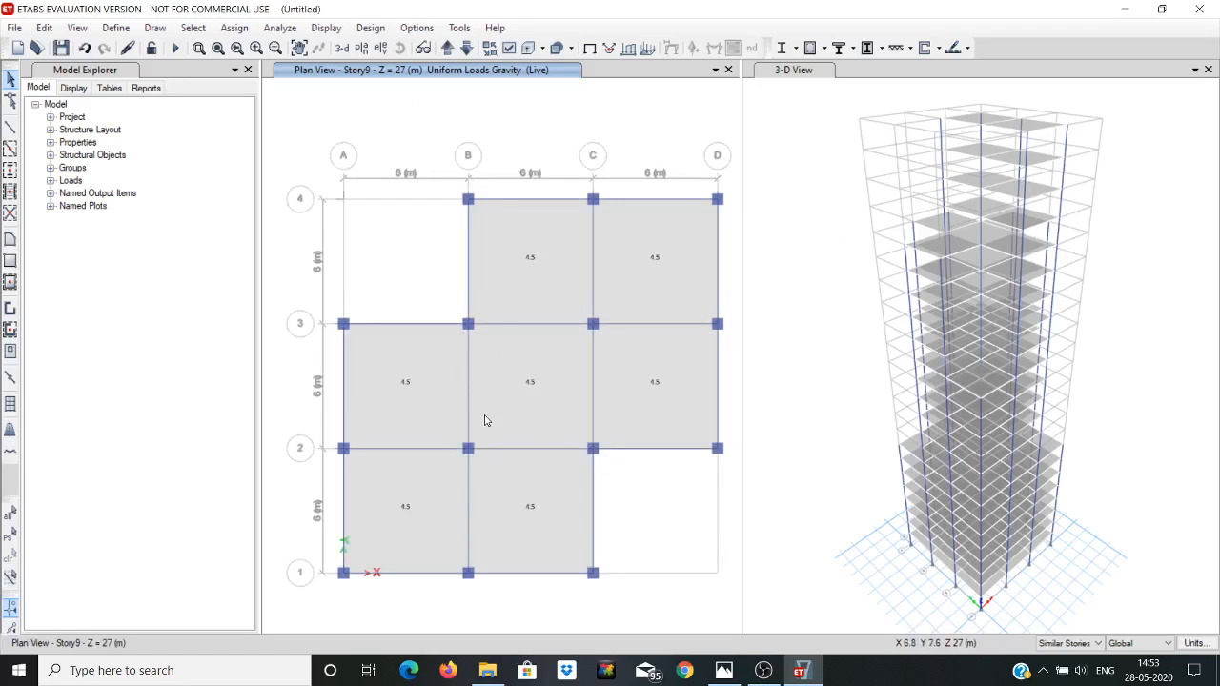
# Step: Check the storey 15-19 loads in the reference image in Photos, and return to ETABS to show the Story15 plan view
pyautogui.click(723, 670)
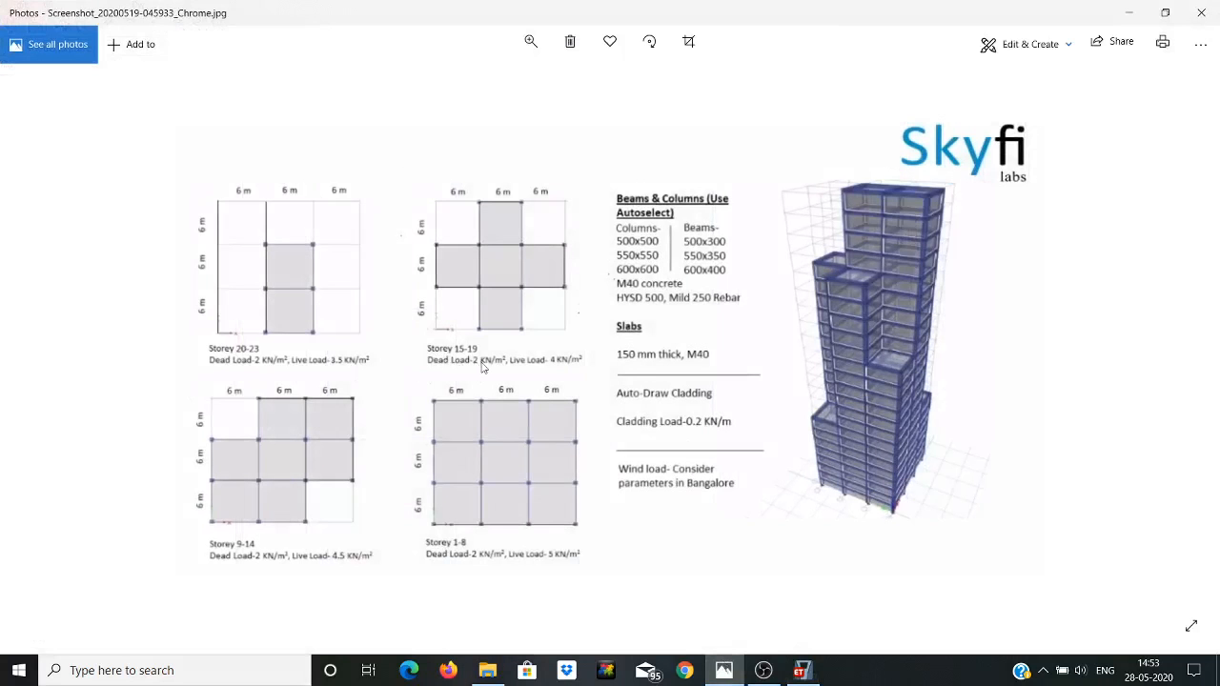
pyautogui.click(1123, 13)
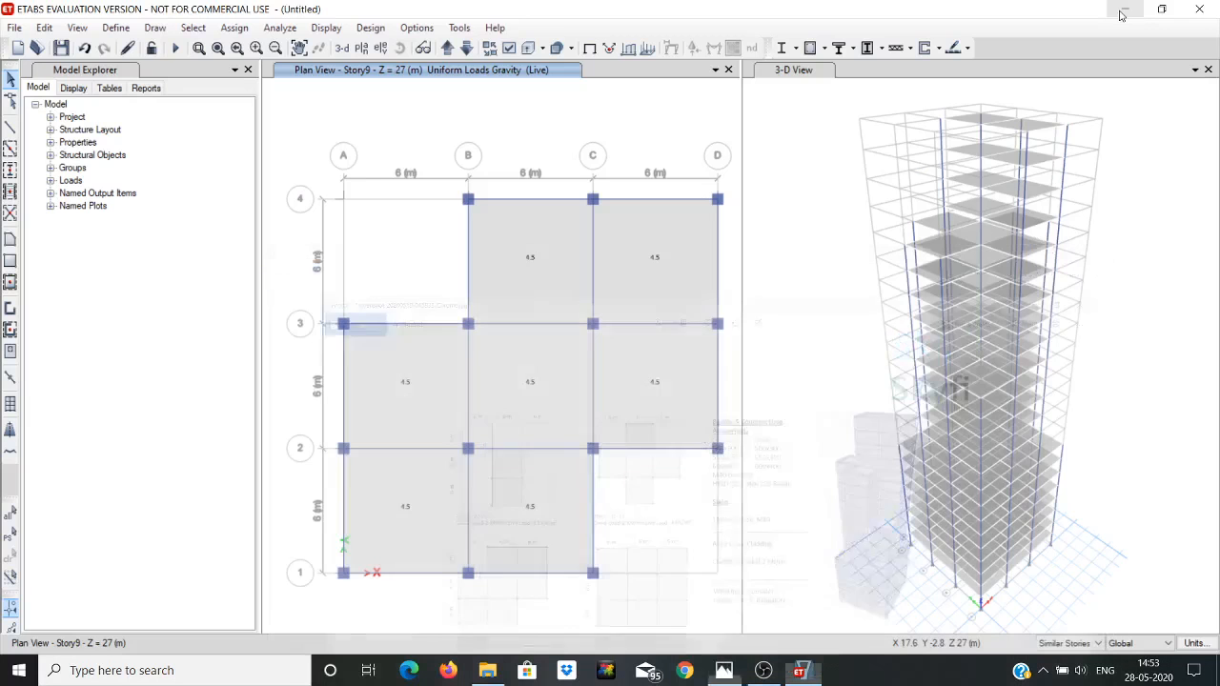
pyautogui.click(362, 47)
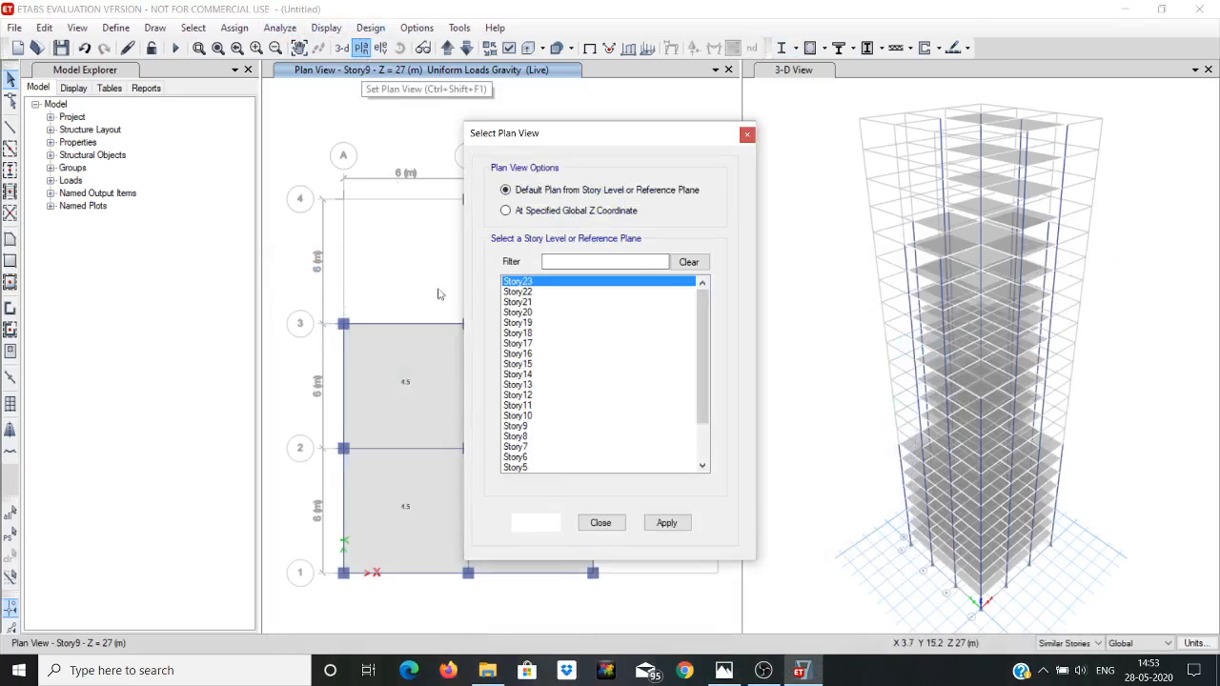
pyautogui.click(529, 366)
pyautogui.click(666, 529)
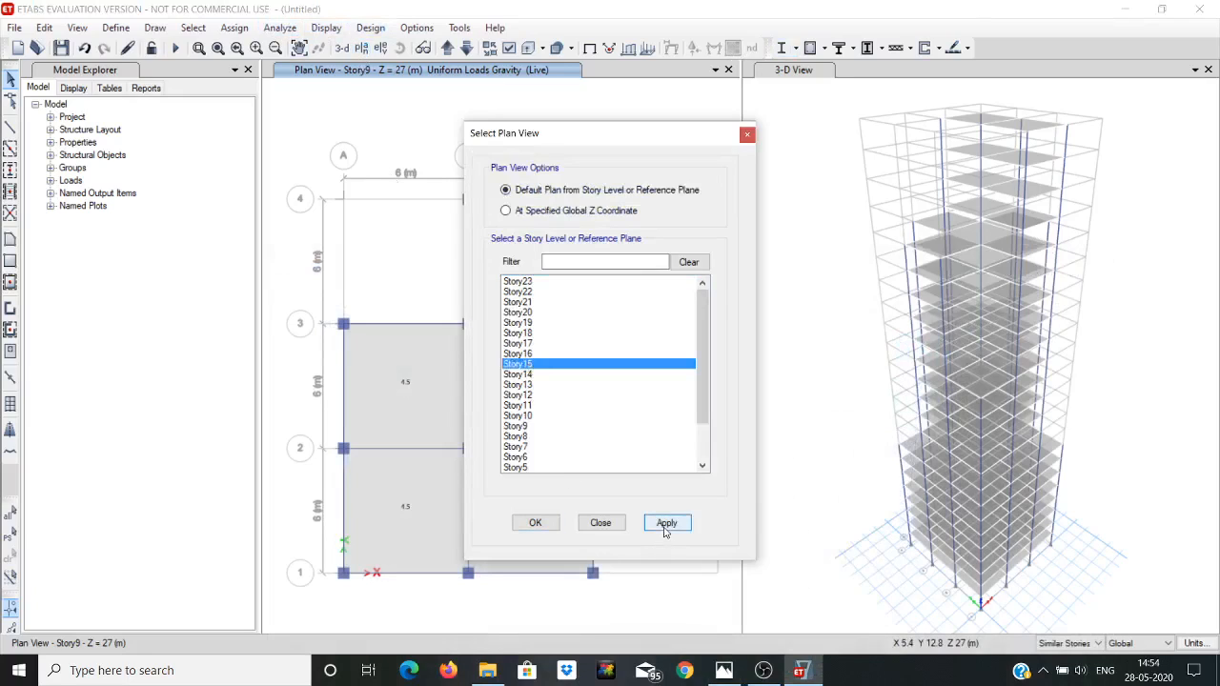
pyautogui.click(546, 526)
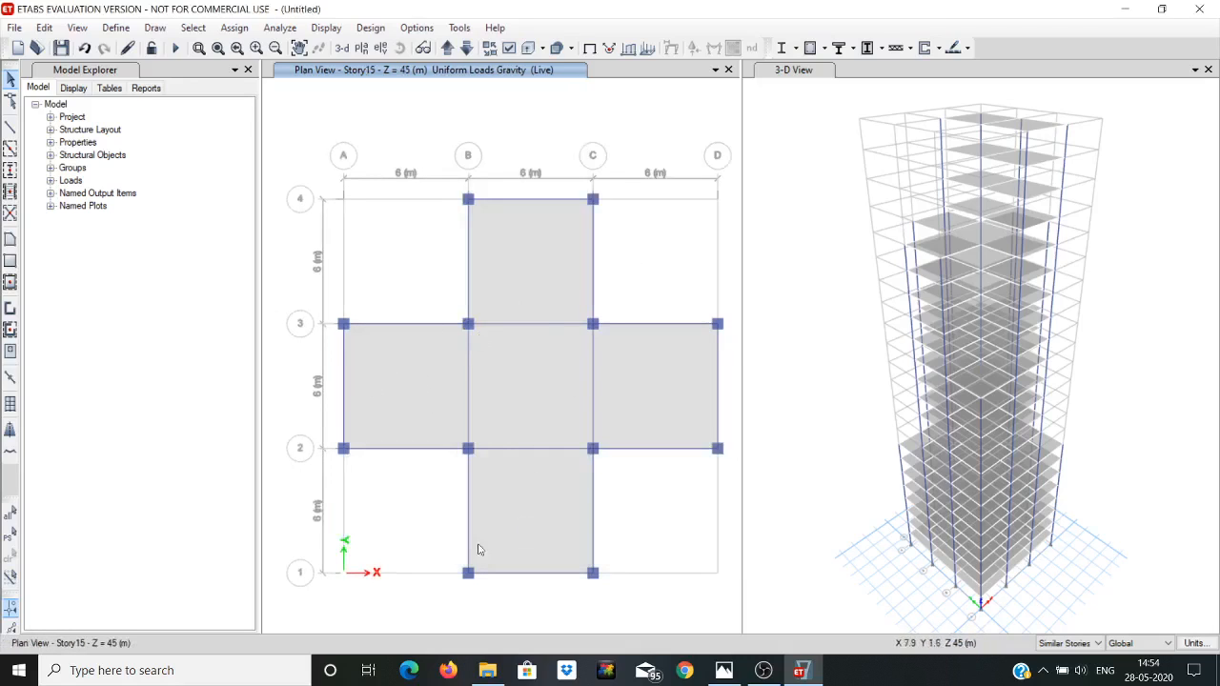
# Step: Assign a uniform gravity live load of 4 kN/m² to the five slab panels on Story15 and its similar stories
pyautogui.click(525, 296)
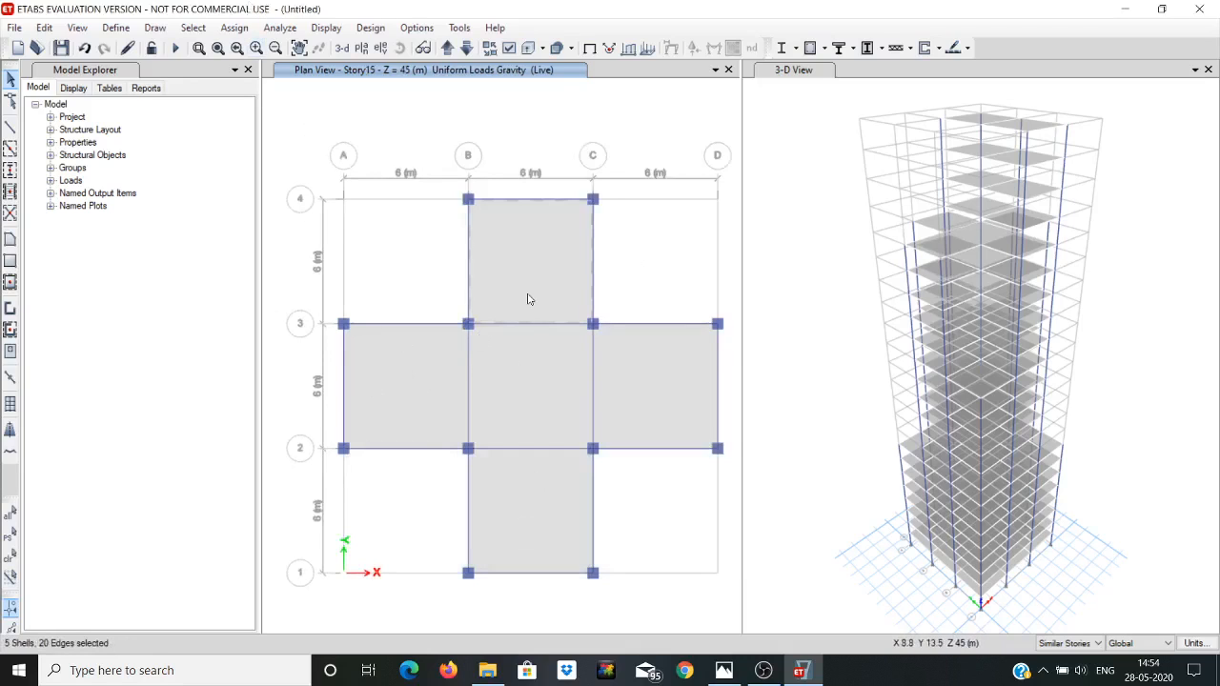
pyautogui.click(431, 385)
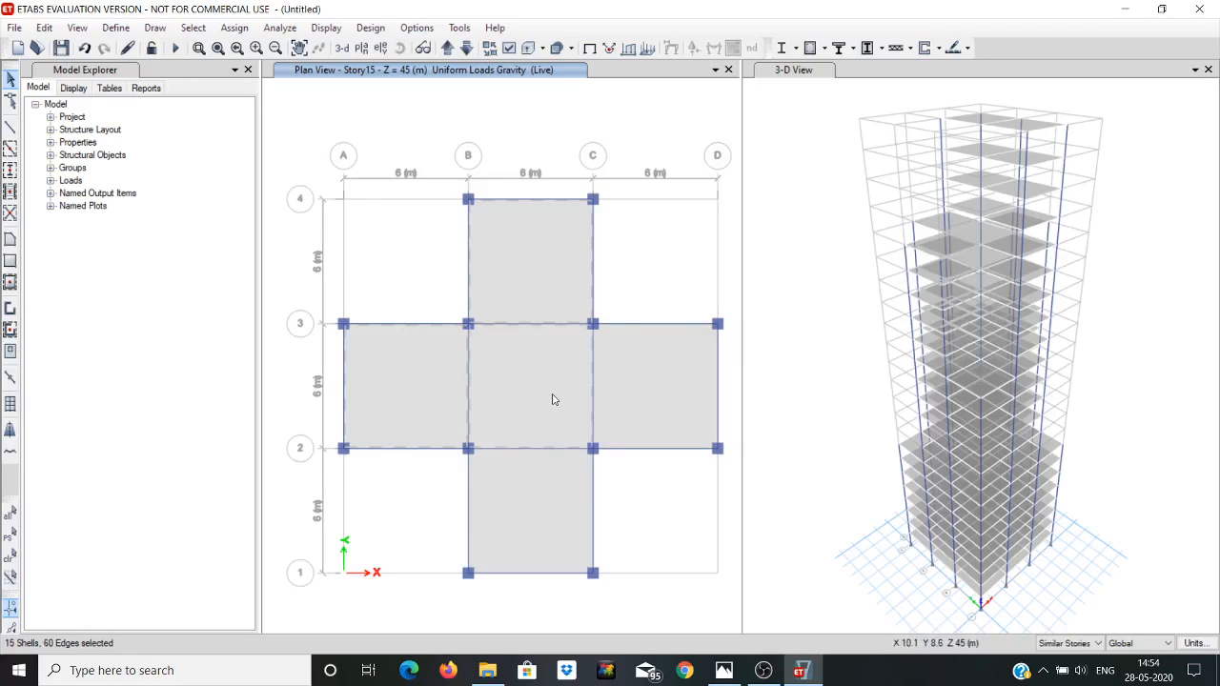
pyautogui.click(691, 399)
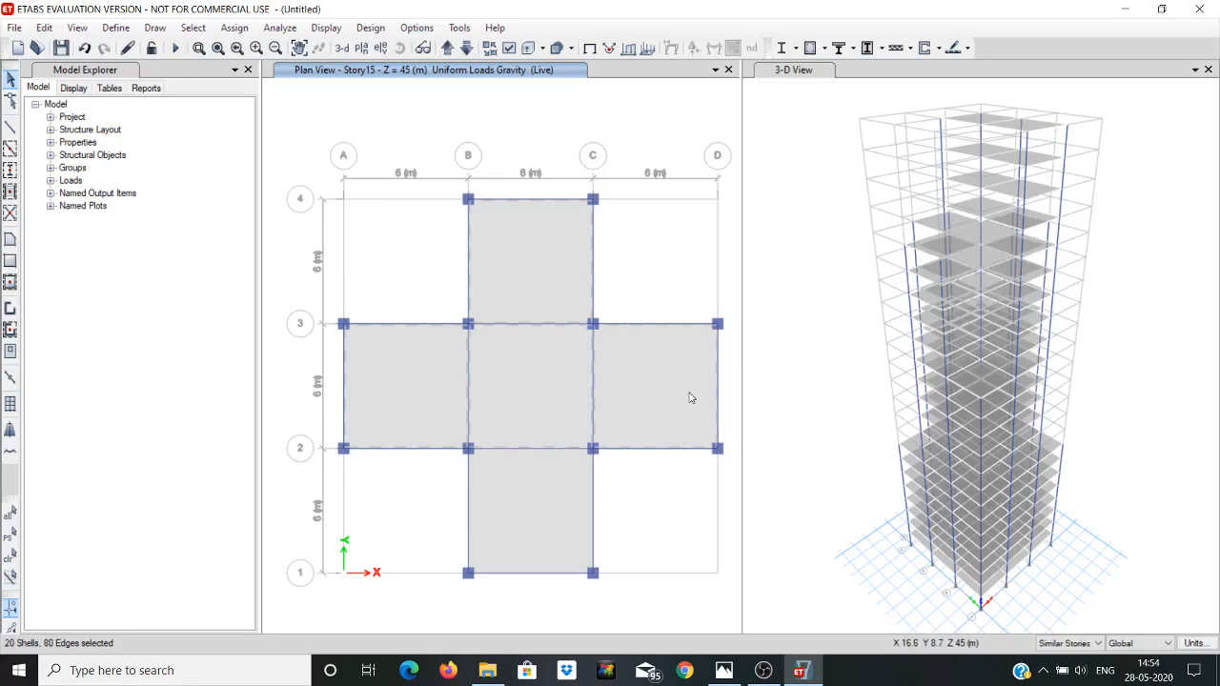
pyautogui.click(575, 505)
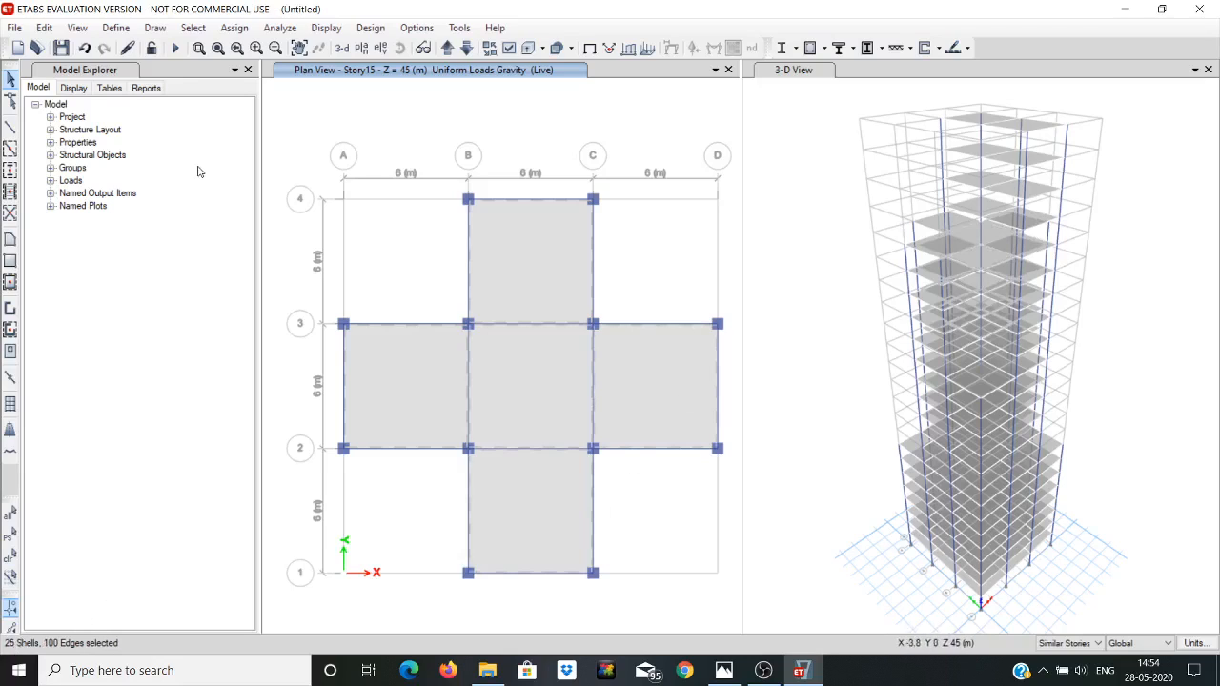
pyautogui.click(233, 27)
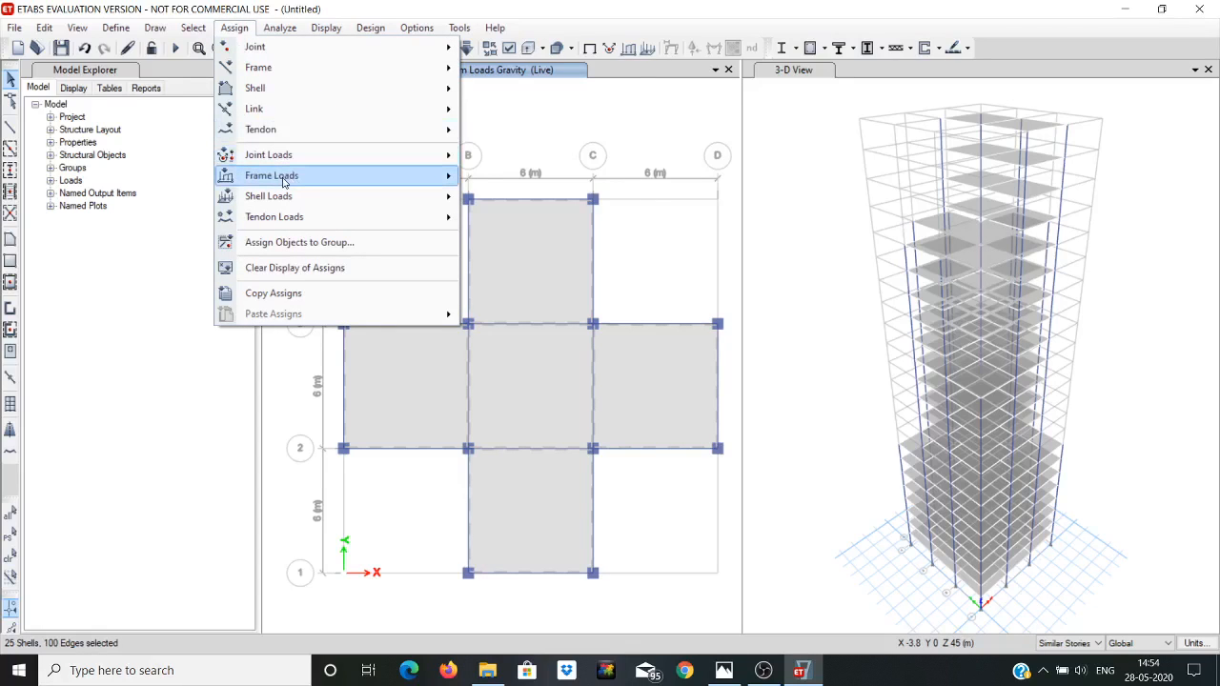
pyautogui.moveTo(438, 196)
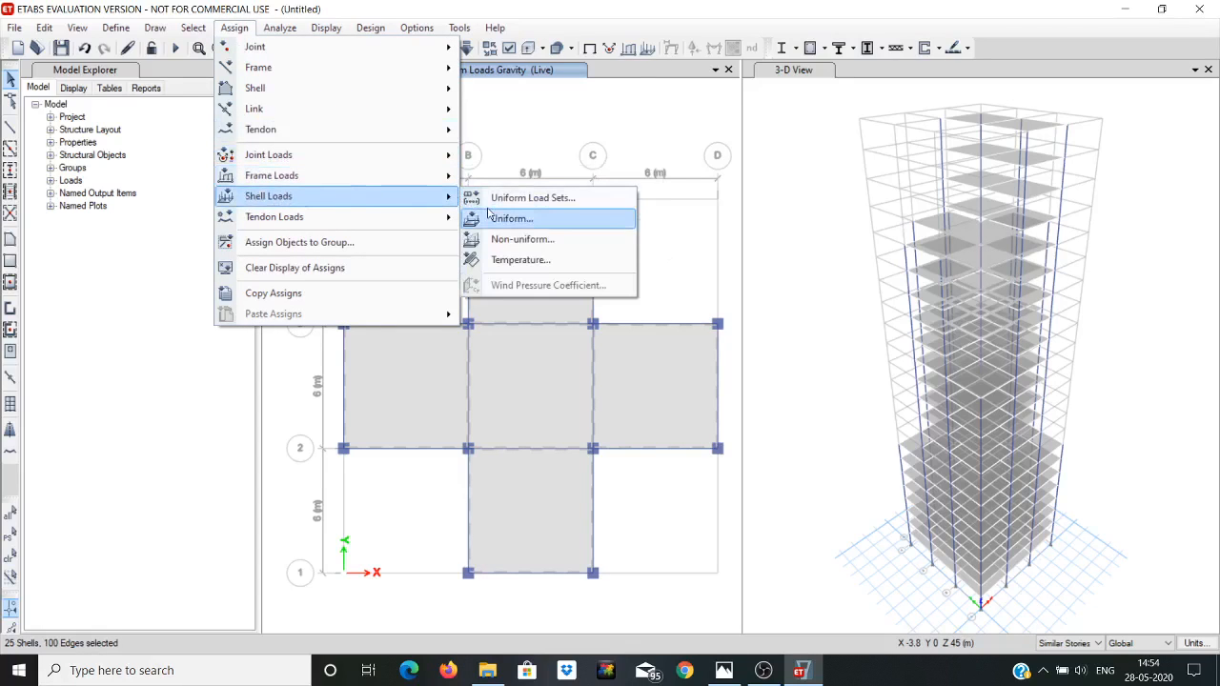
pyautogui.click(512, 219)
pyautogui.write('4.5')
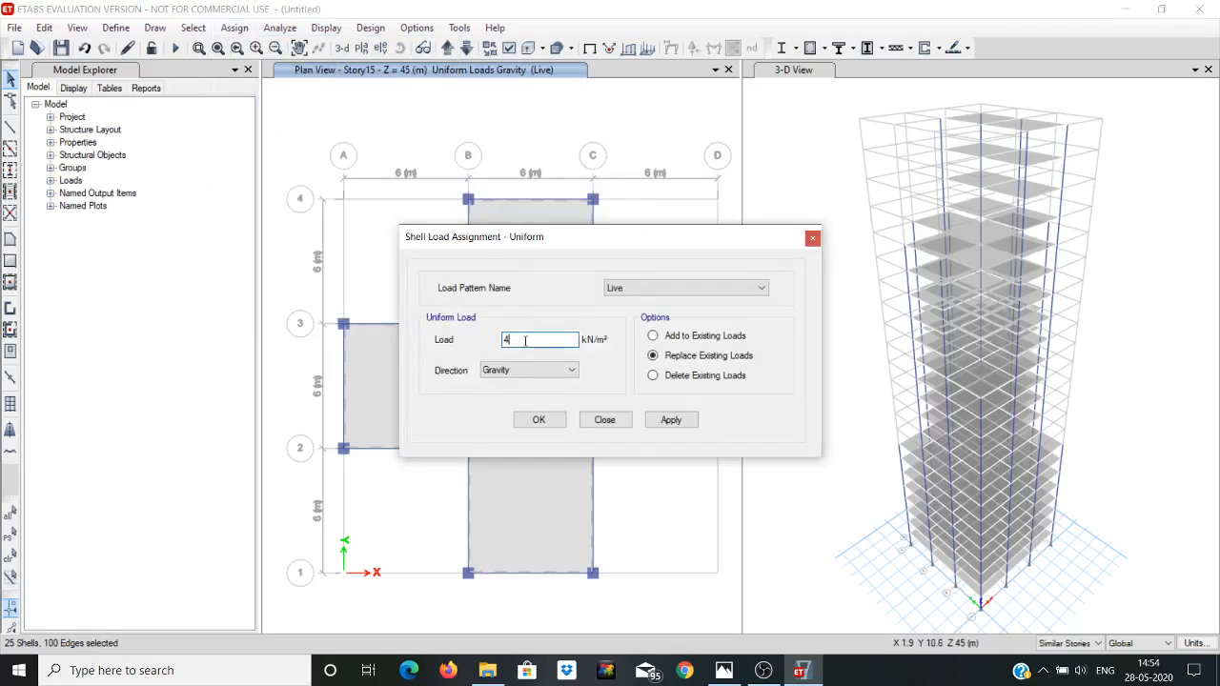
pyautogui.click(674, 419)
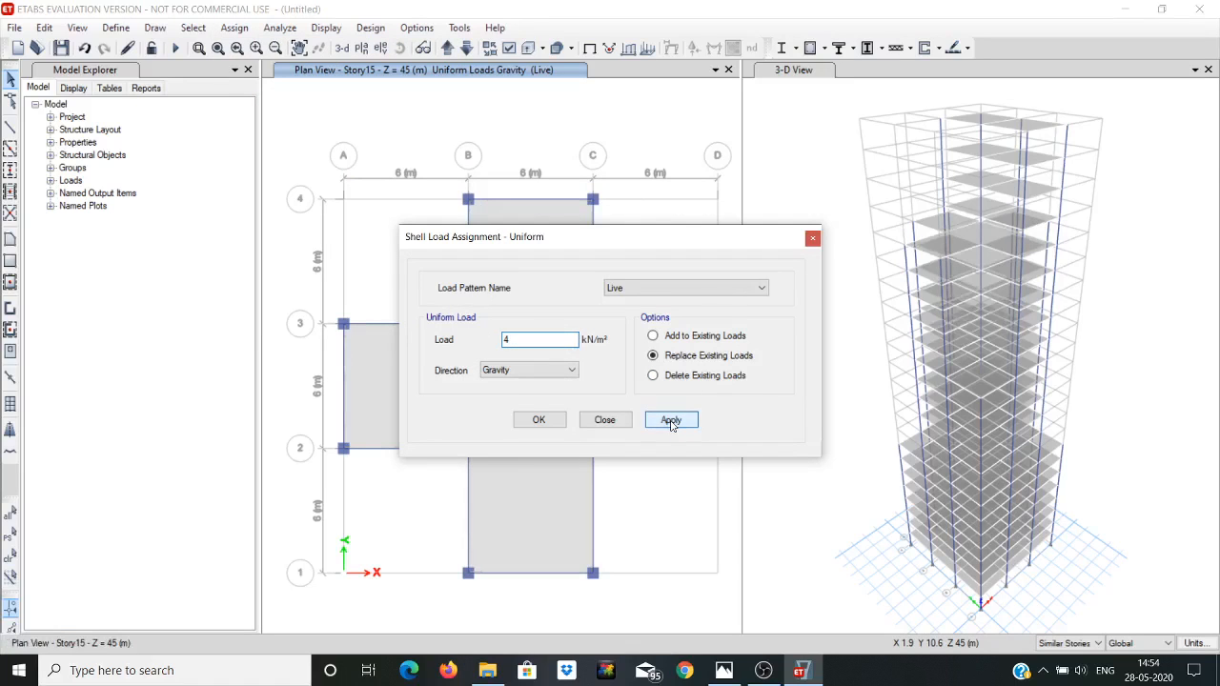
pyautogui.click(546, 421)
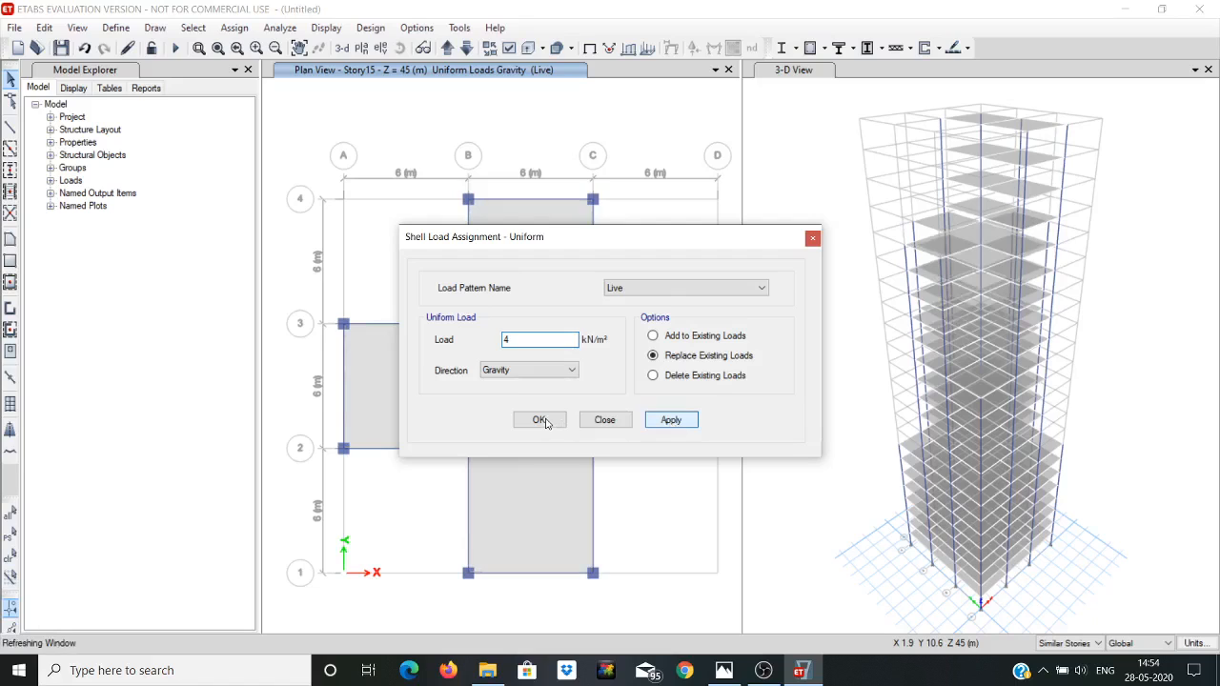
pyautogui.click(539, 420)
# Step: Check the storey 20-23 loads in the reference image in Photos, and return to ETABS to show the Story20 plan view
pyautogui.click(723, 671)
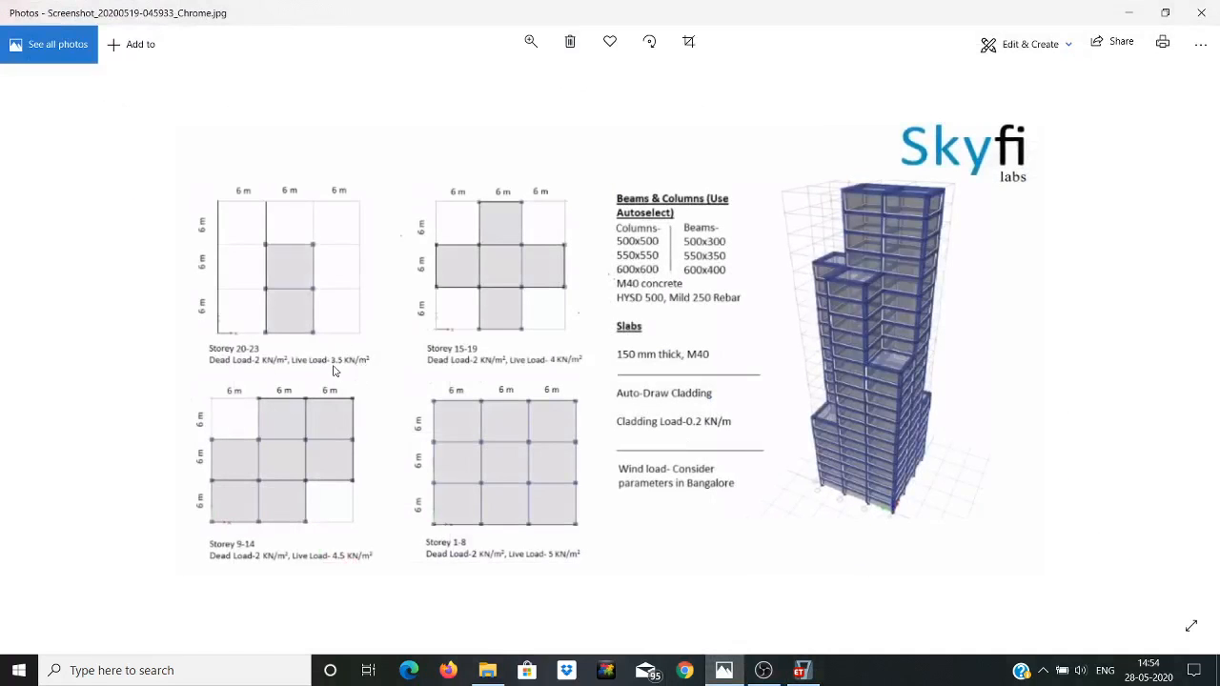
pyautogui.click(1124, 12)
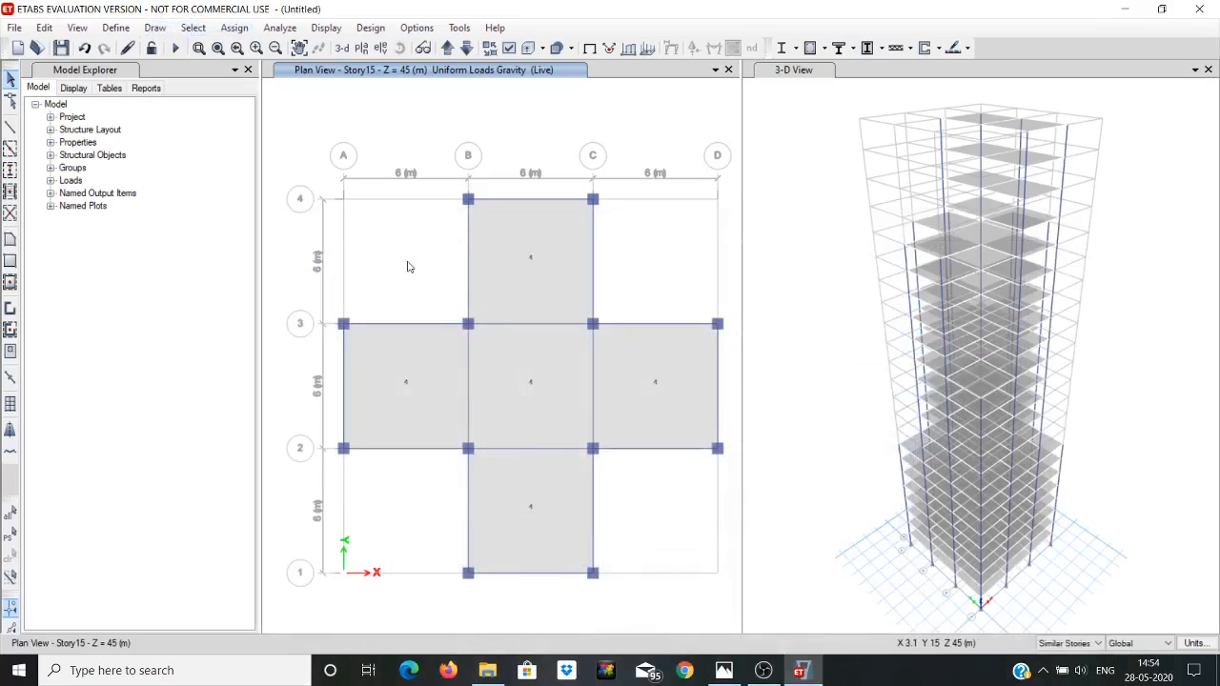
pyautogui.click(365, 51)
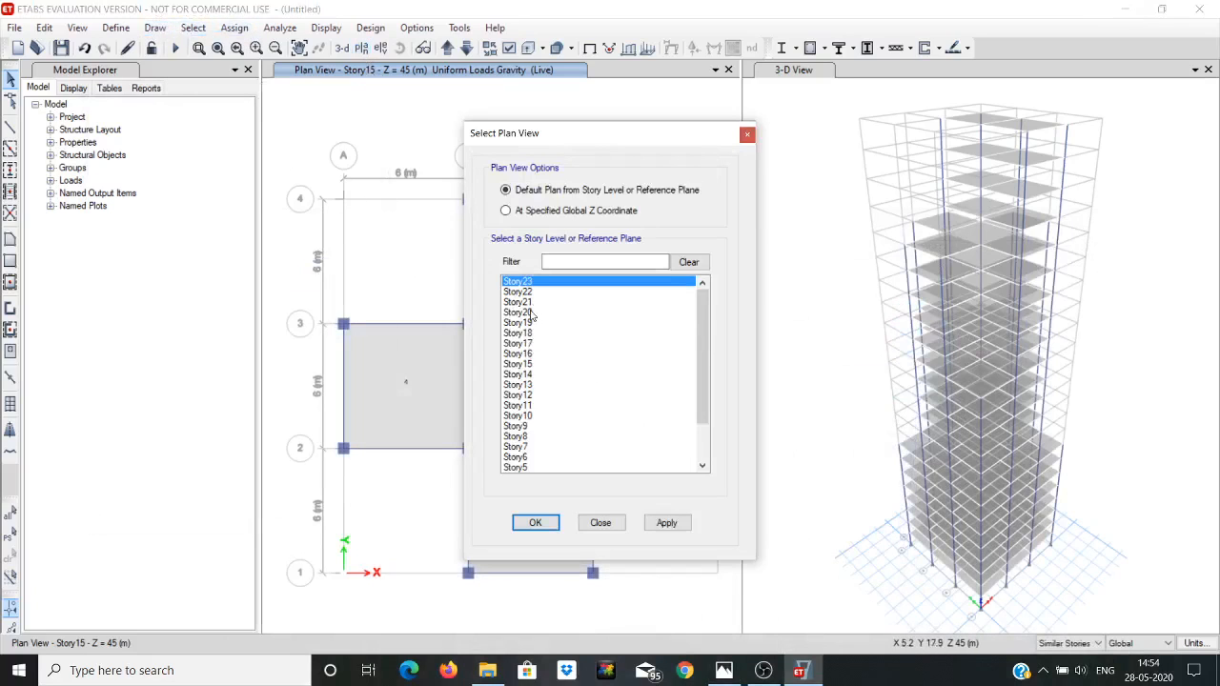
pyautogui.click(530, 313)
pyautogui.click(671, 523)
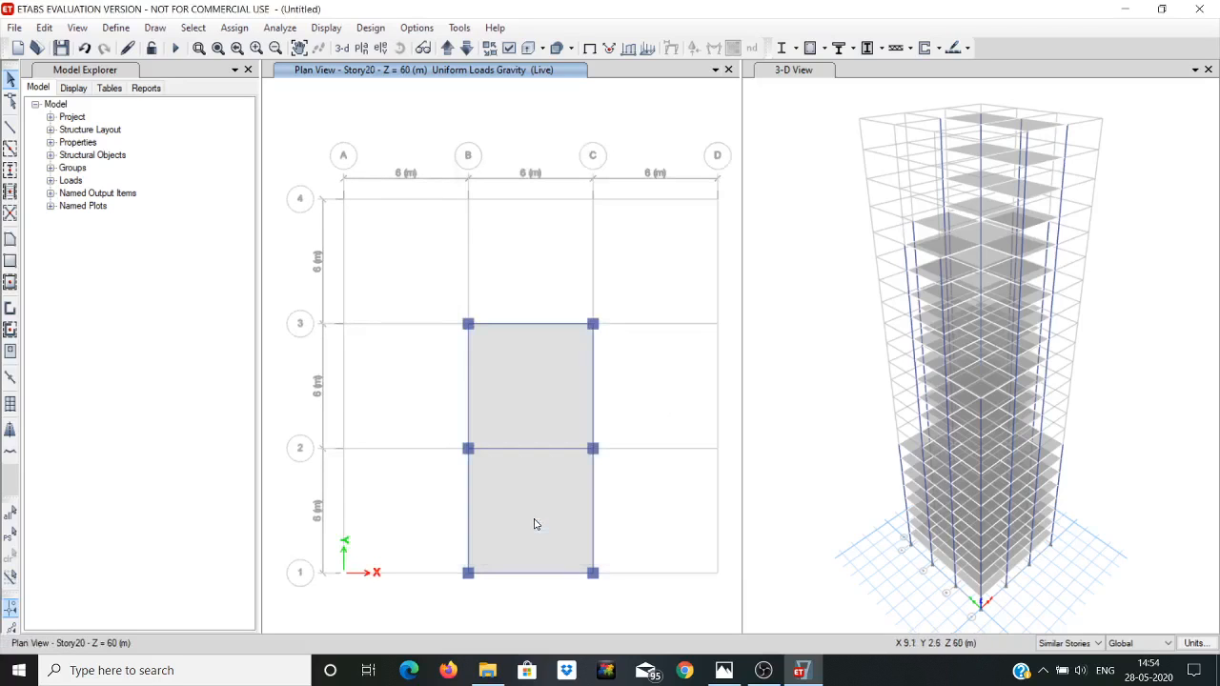
# Step: Assign a uniform gravity live load of 3.5 kN/m² to both slab panels on Story20 and its similar stories
pyautogui.click(534, 340)
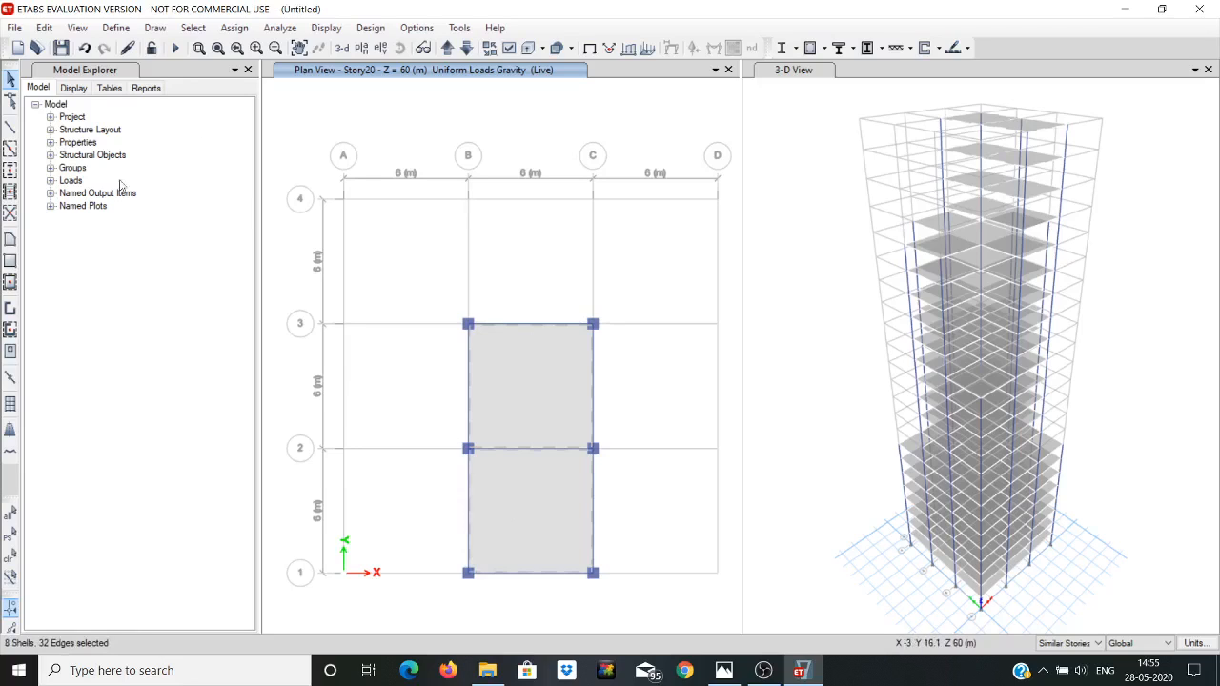
pyautogui.click(232, 28)
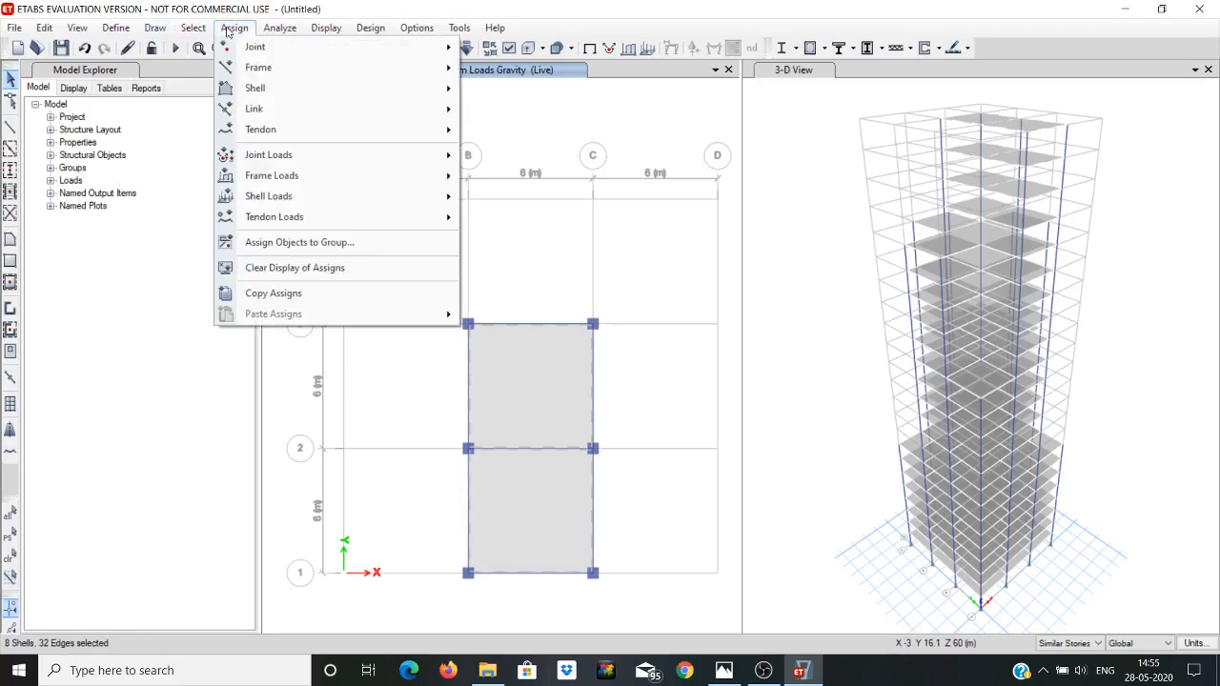
pyautogui.moveTo(301, 203)
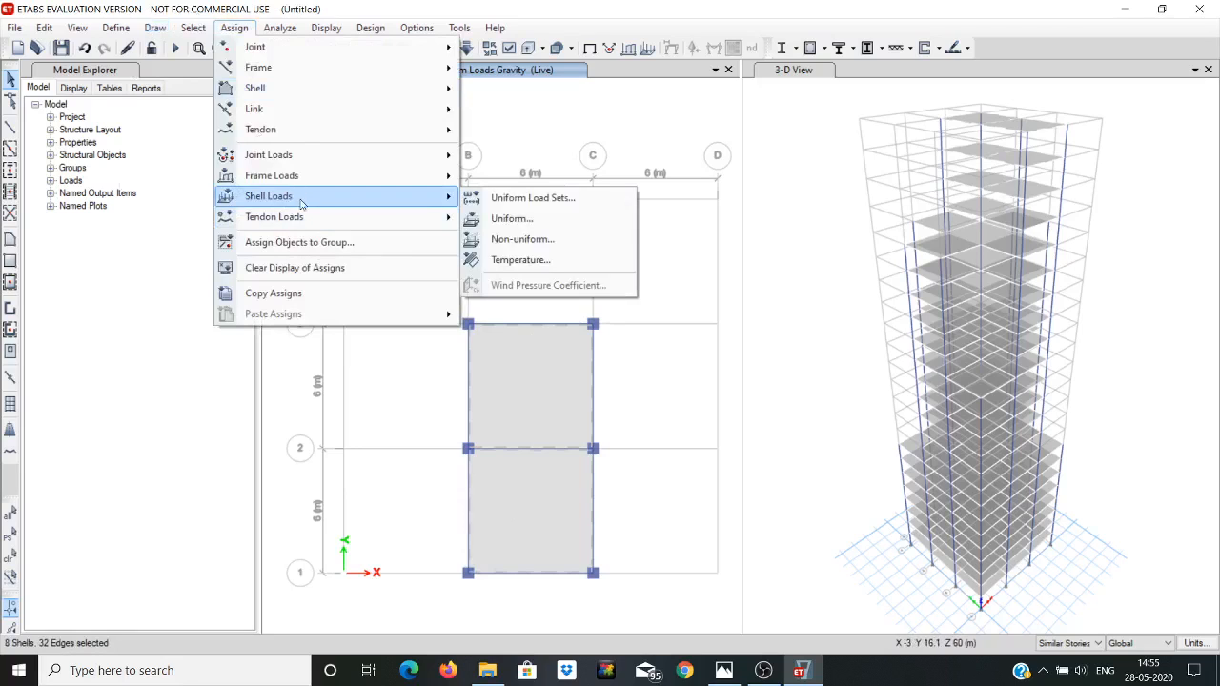
pyautogui.click(520, 225)
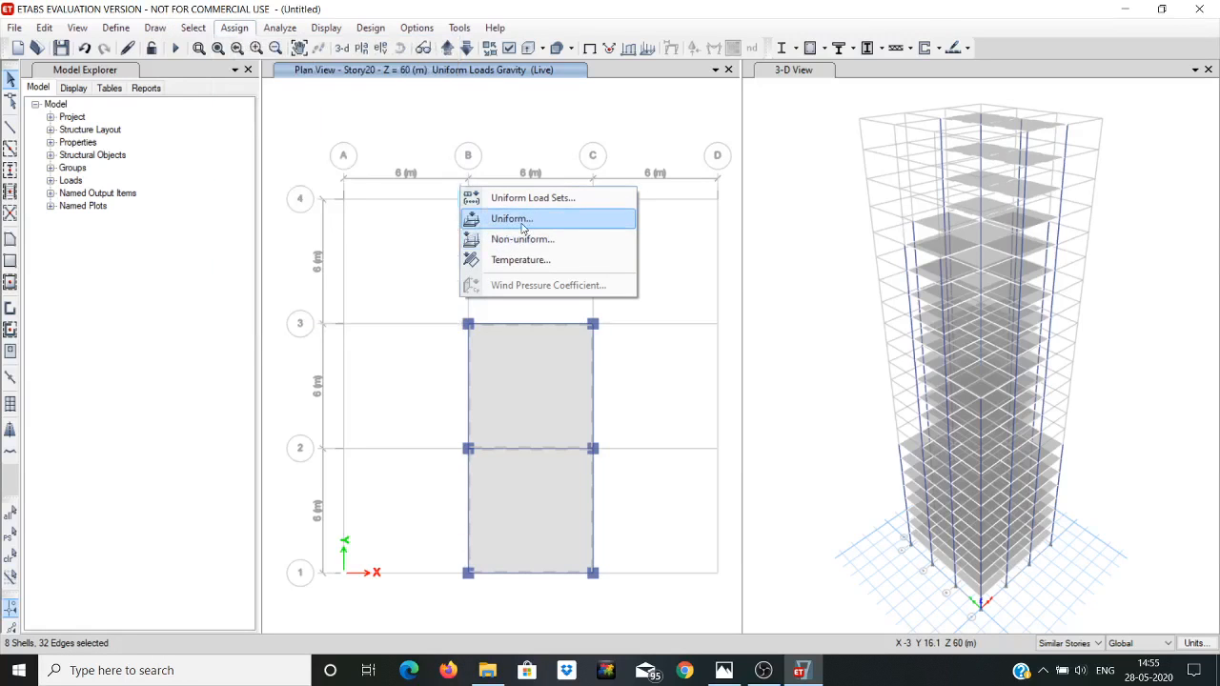
pyautogui.doubleClick(520, 340)
pyautogui.write('4')
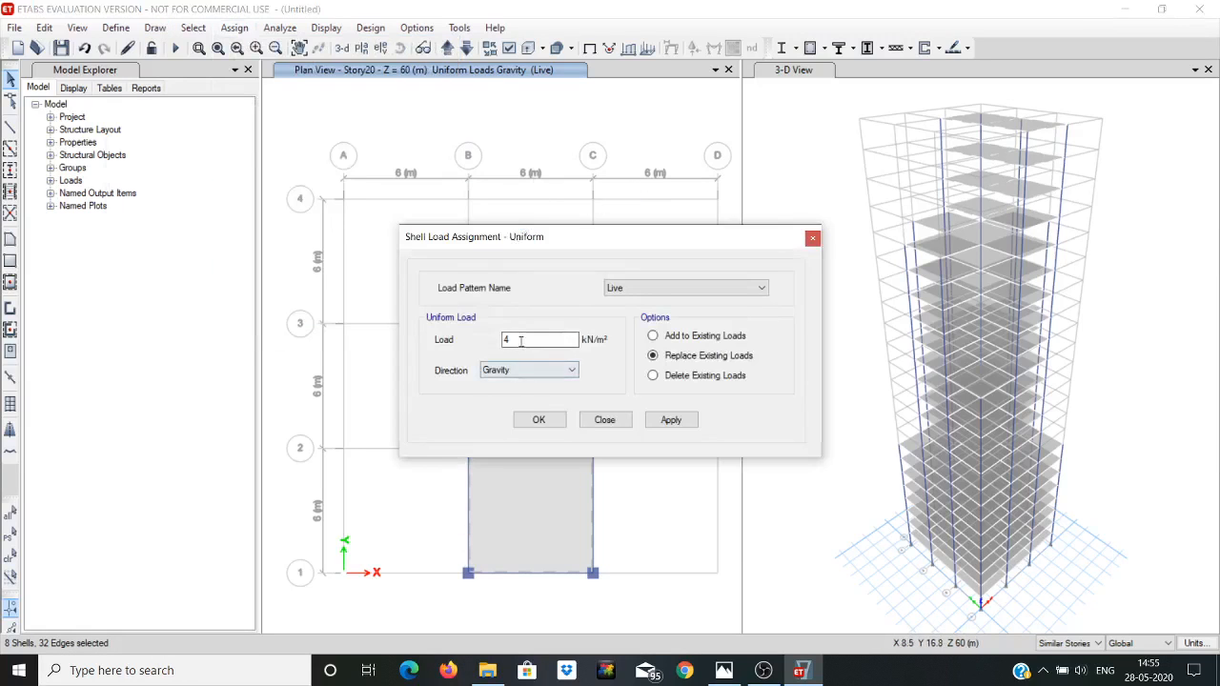
pyautogui.doubleClick(519, 341)
pyautogui.click(675, 422)
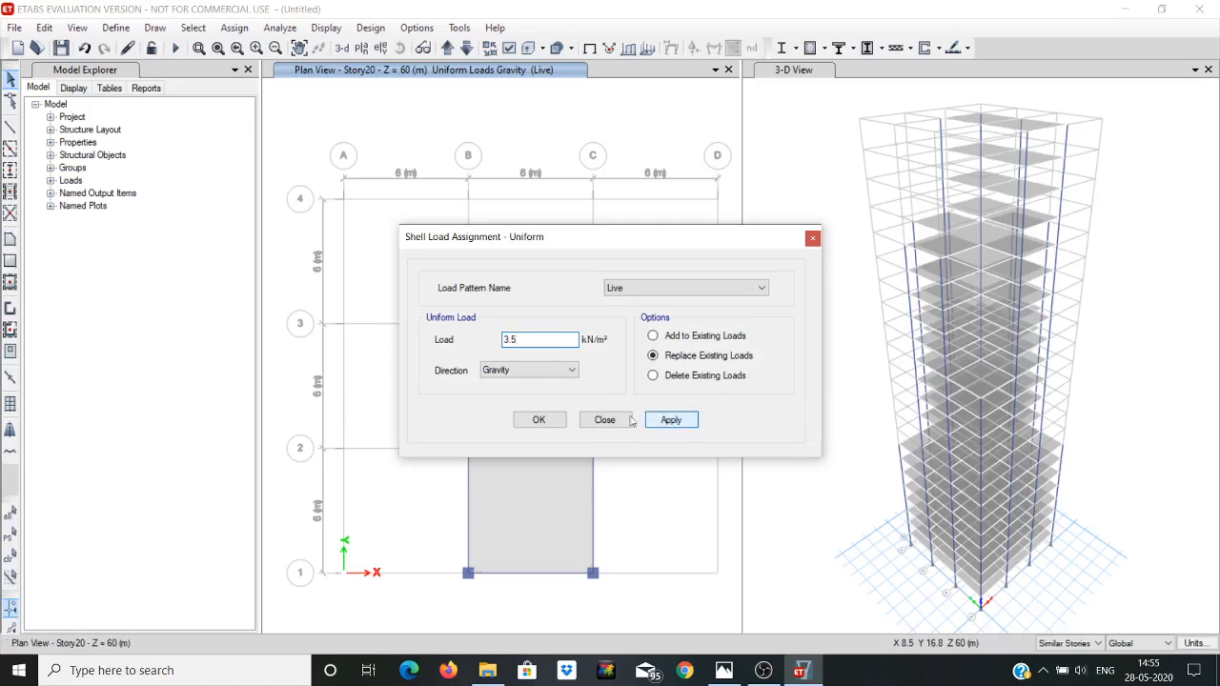
# Step: Confirm the 3.5 kN/m² live load assignment and close the uniform shell load dialog
pyautogui.click(537, 420)
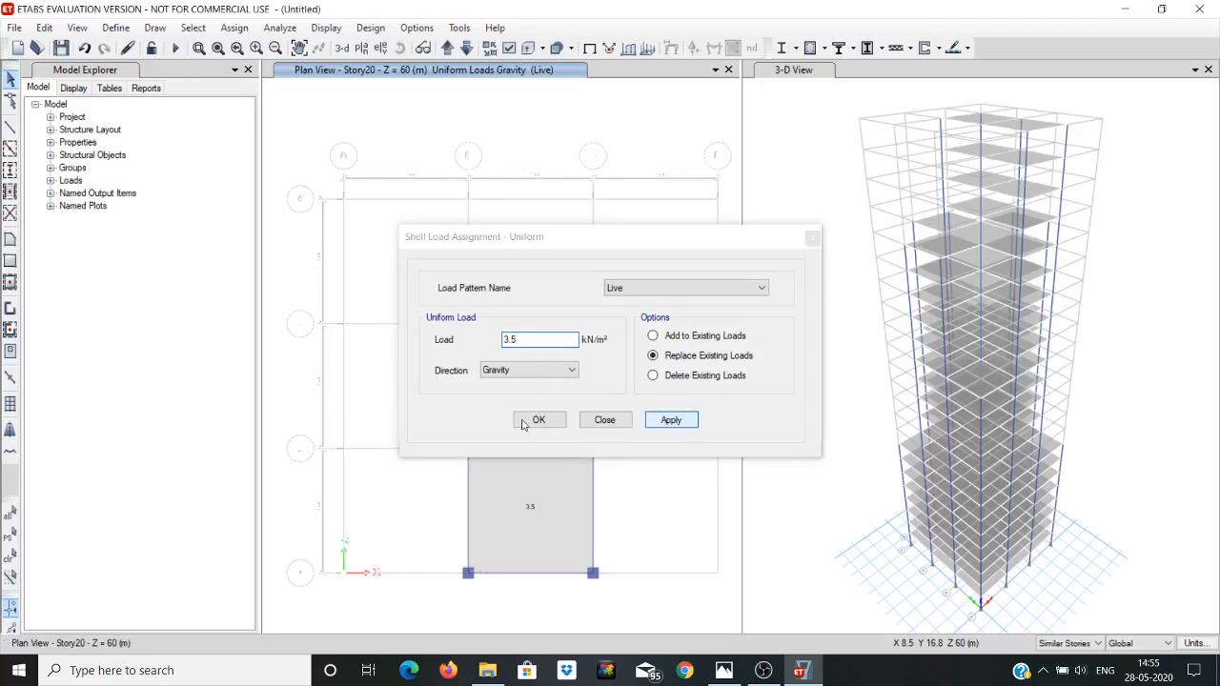
pyautogui.click(522, 420)
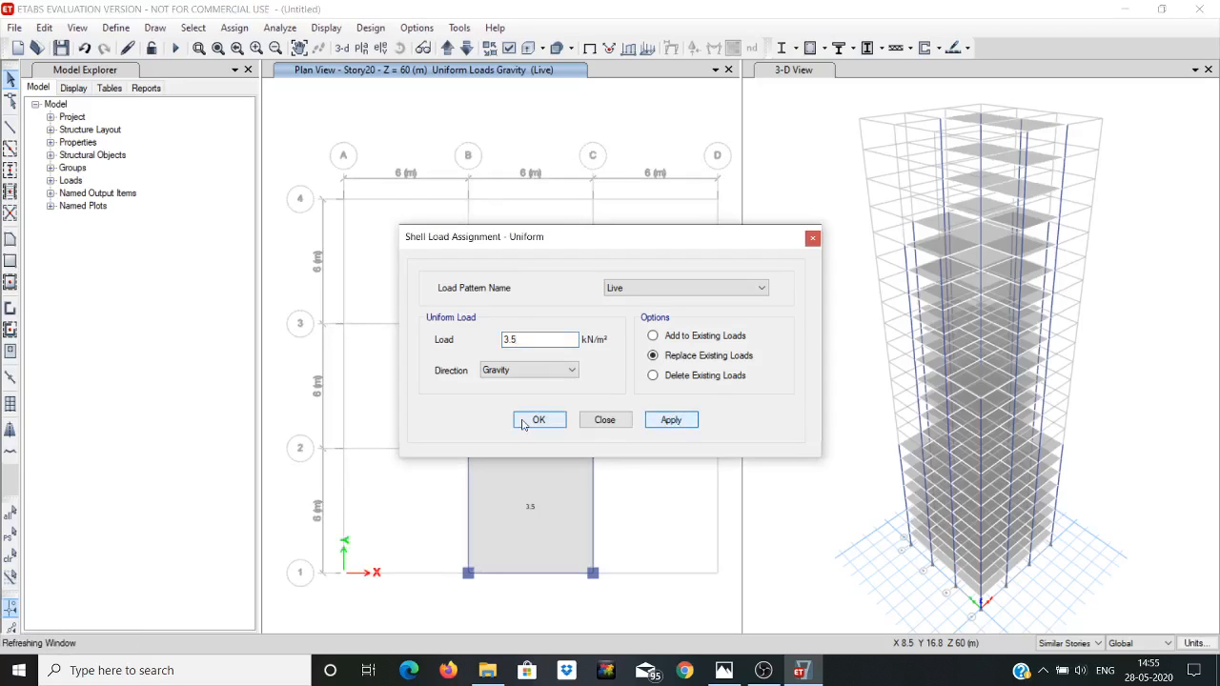
pyautogui.click(543, 419)
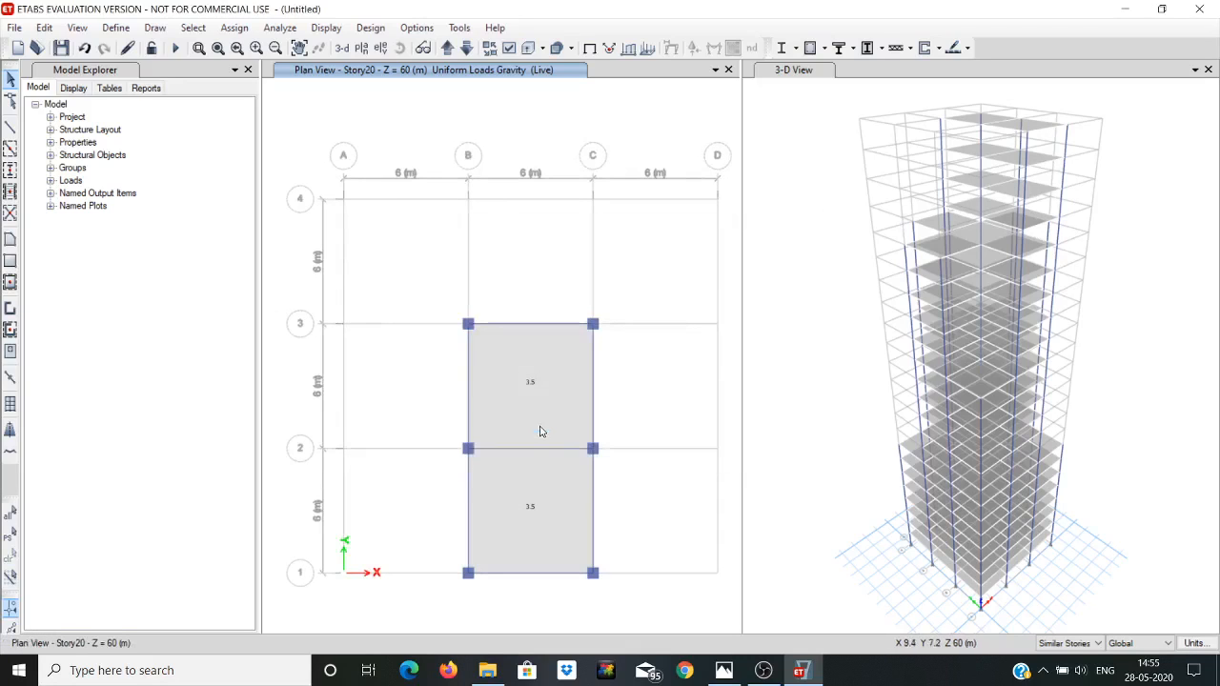
# Step: Check the cladding load in the reference image in Photos, and return to ETABS to show the Story1 plan view
pyautogui.click(723, 670)
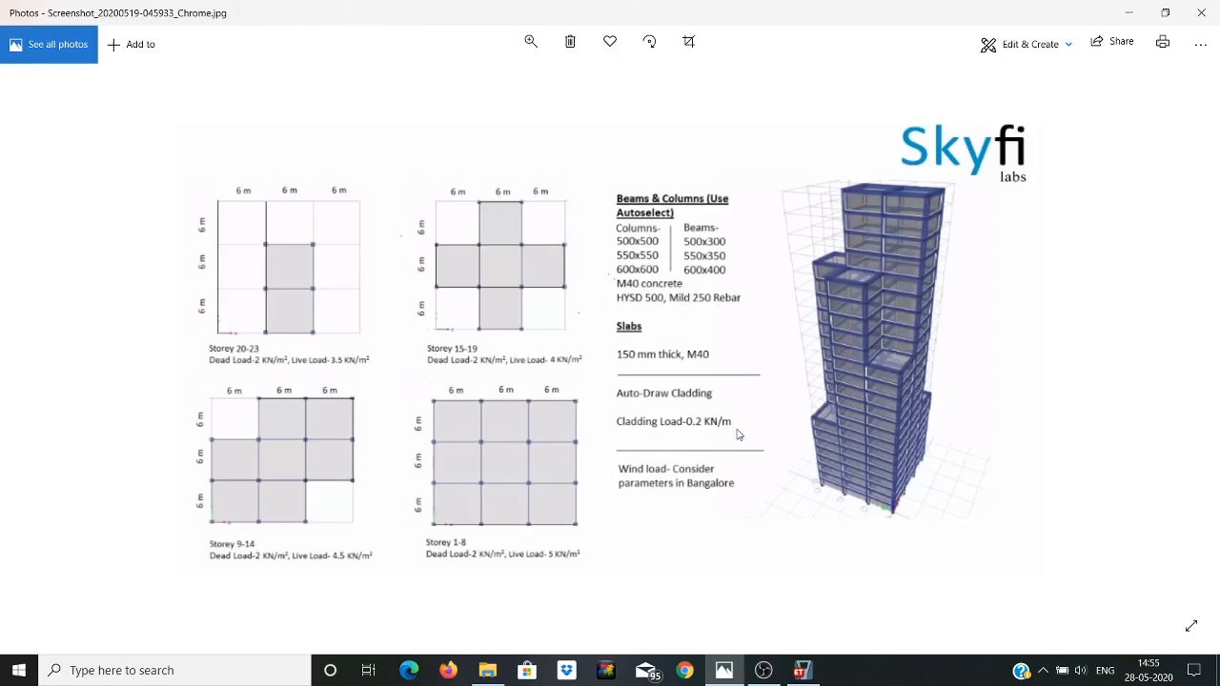
pyautogui.click(1132, 15)
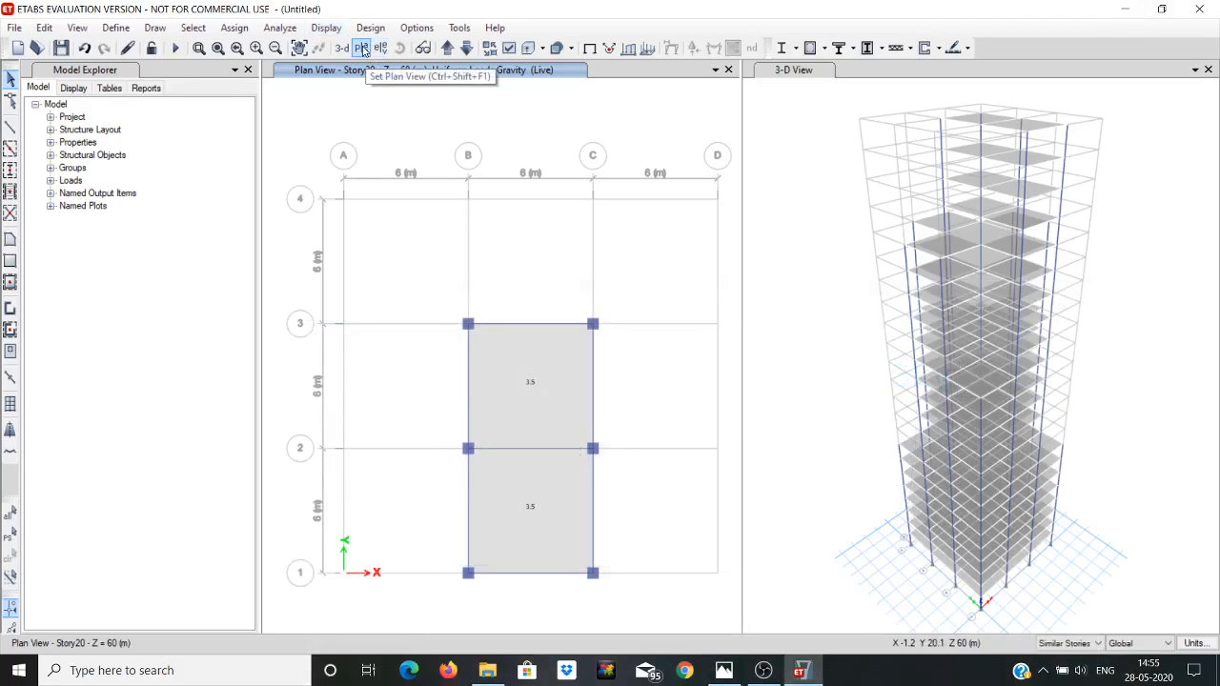
pyautogui.click(366, 48)
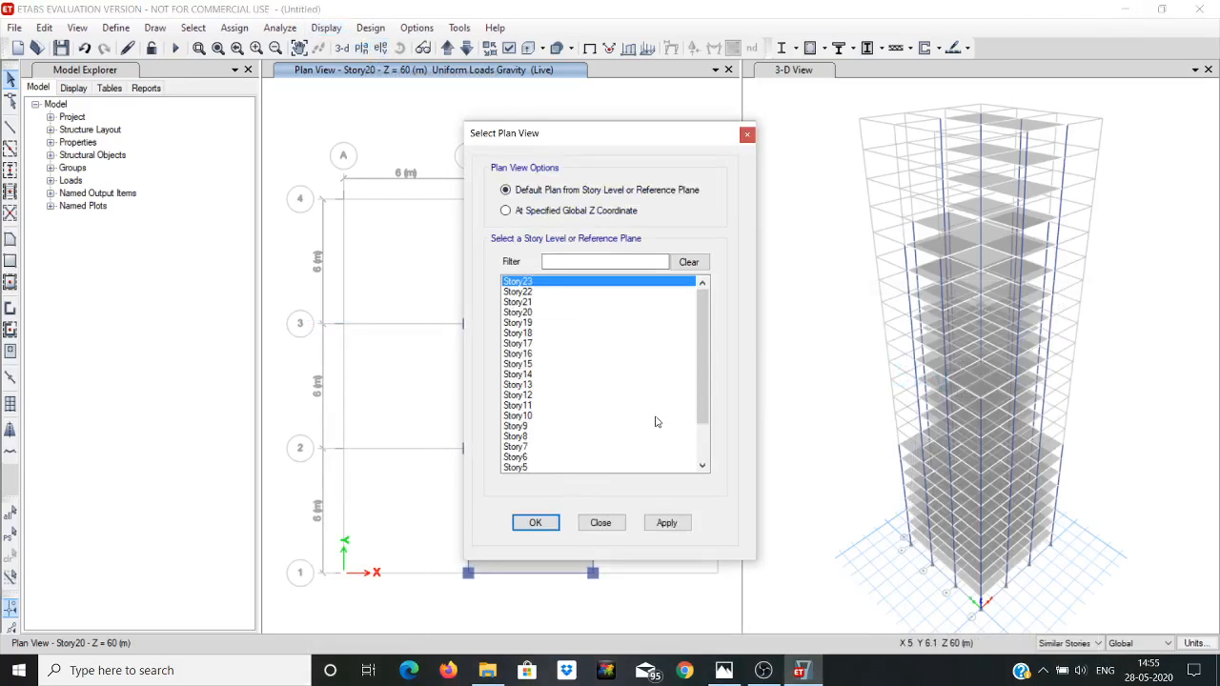
pyautogui.moveTo(702, 408); pyautogui.dragTo(702, 467)
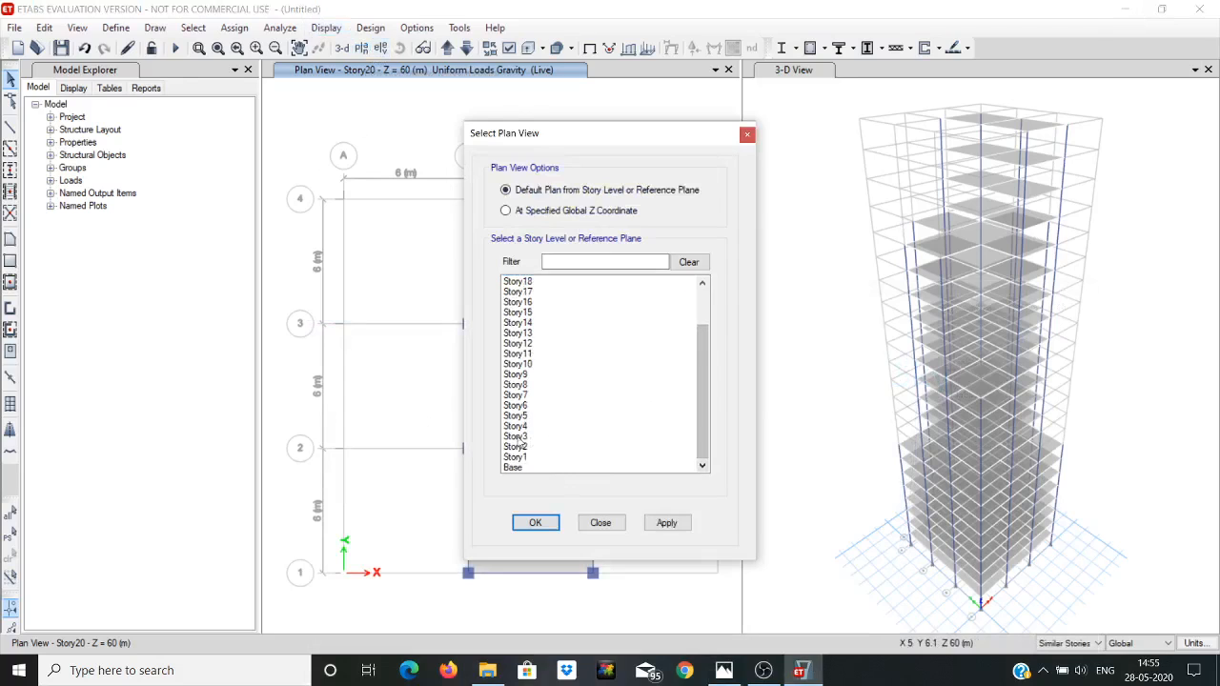
pyautogui.click(519, 458)
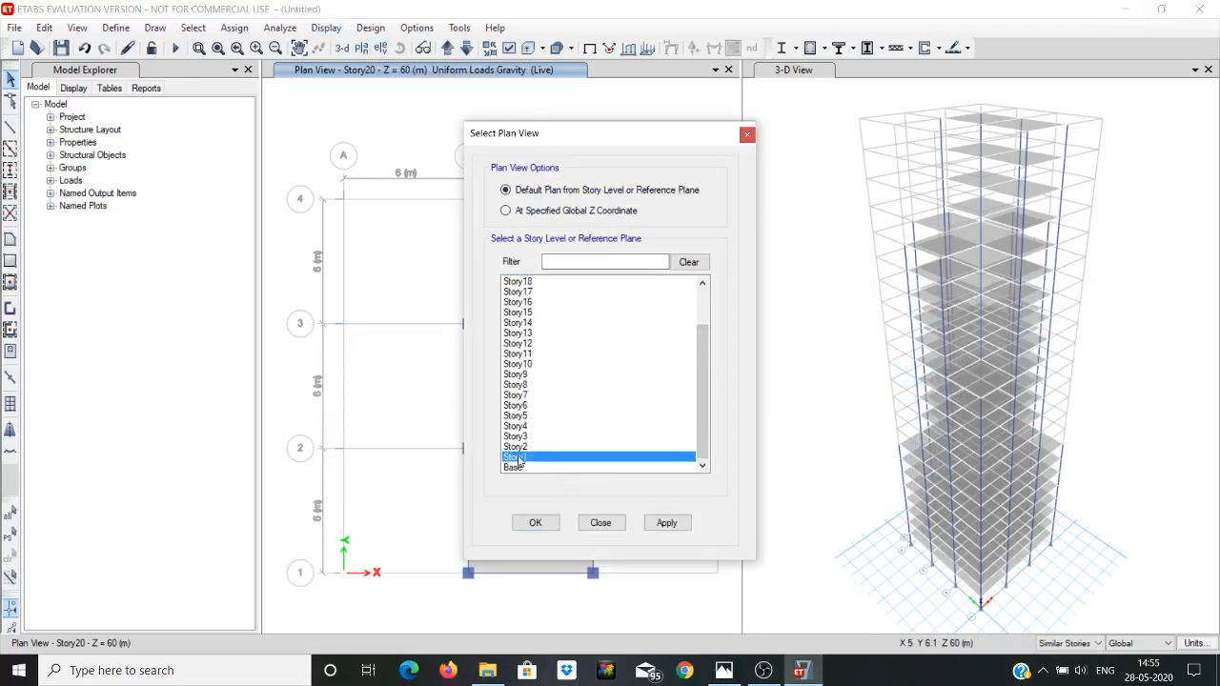
pyautogui.click(670, 526)
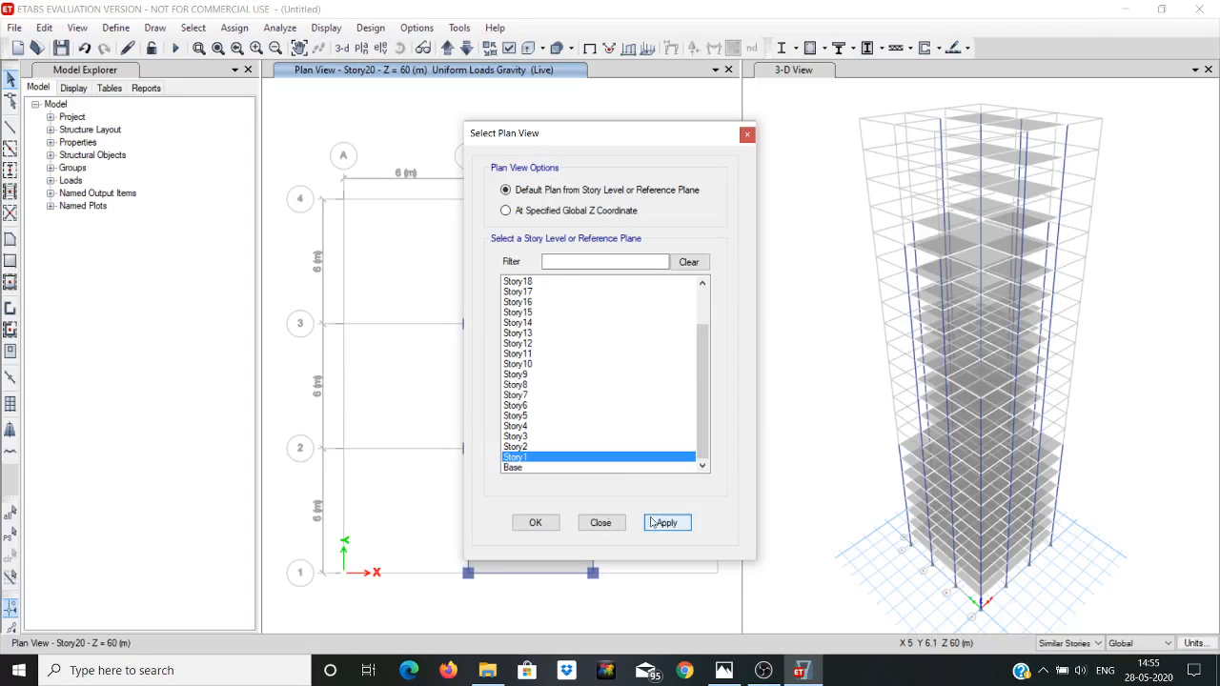
pyautogui.click(549, 525)
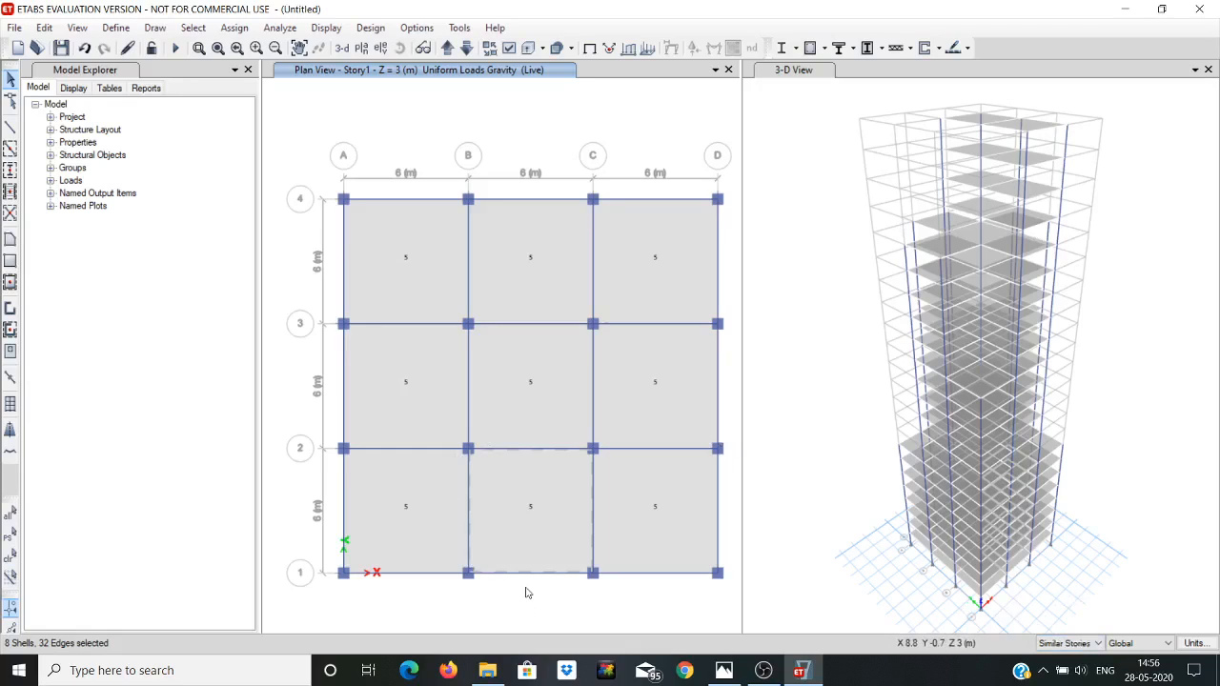
# Step: Assign a uniform gravity dead load of 0.2 kN/m to the twelve perimeter beams on Story1 and its similar stories, checking the value against the reference image
pyautogui.press('Escape')
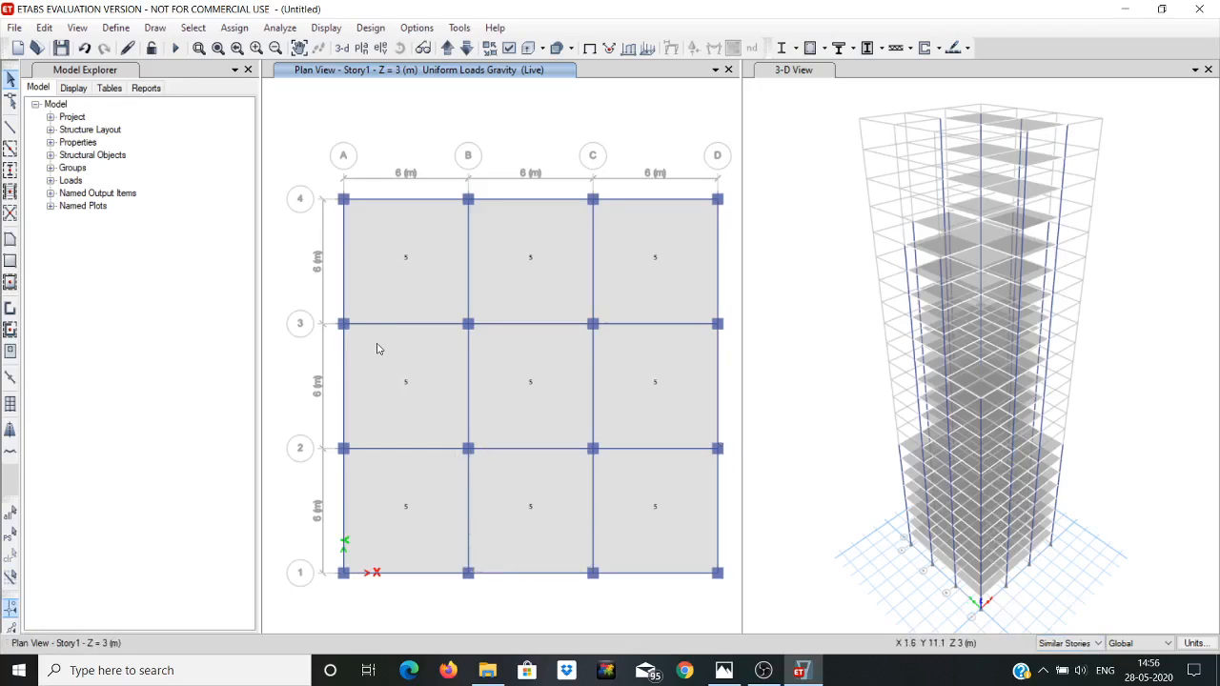
pyautogui.click(391, 201)
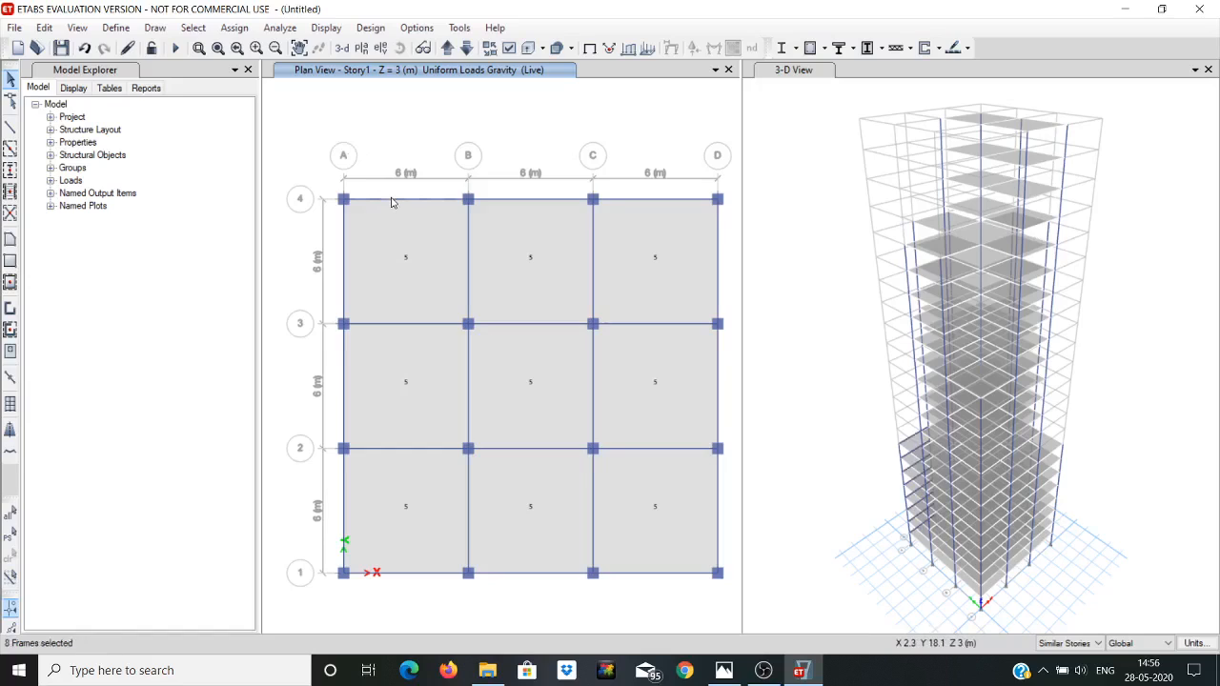
pyautogui.click(508, 204)
pyautogui.click(620, 201)
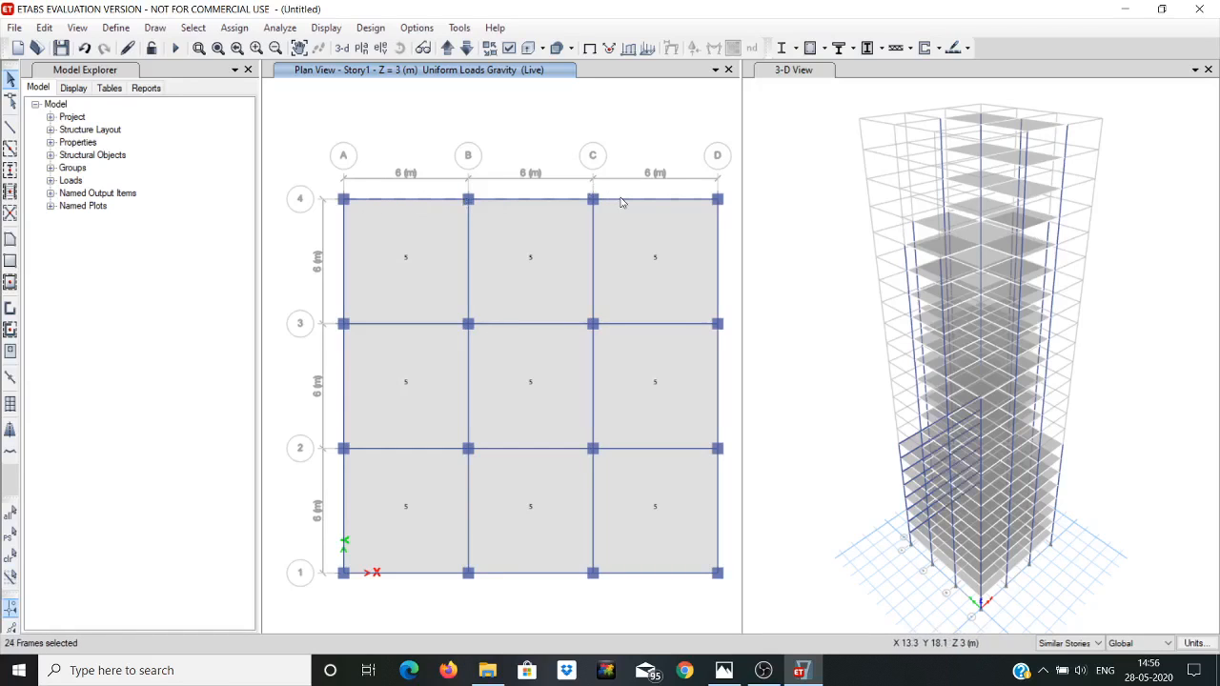
pyautogui.click(719, 252)
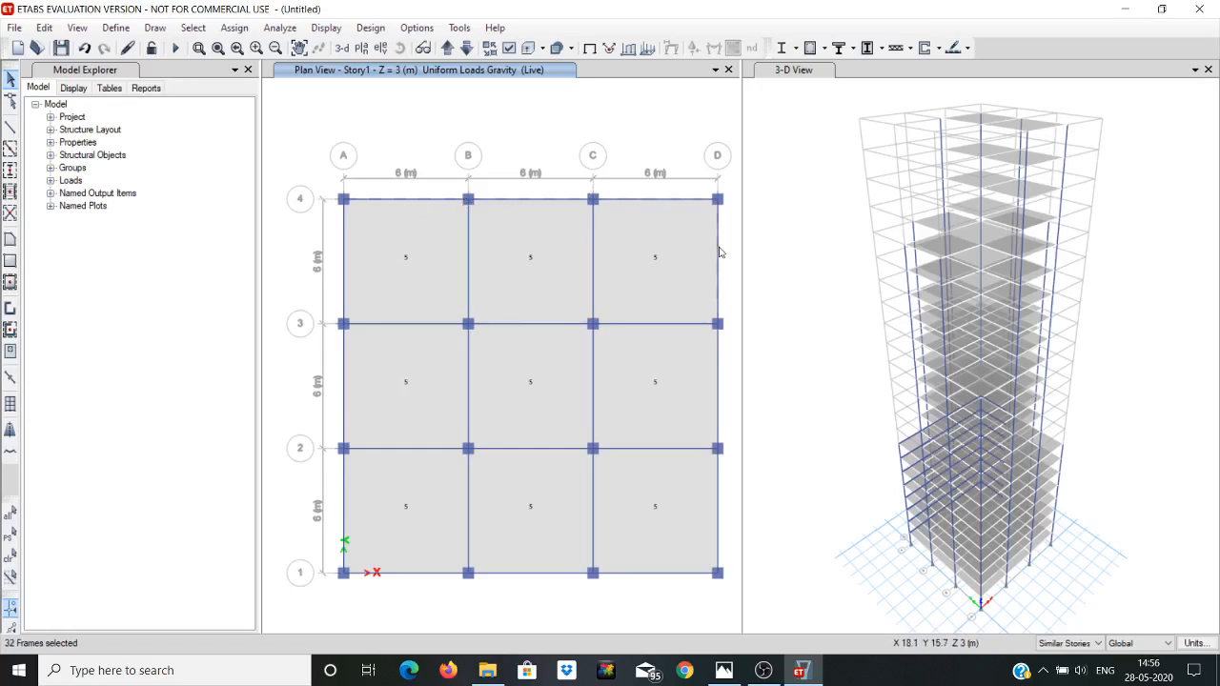
pyautogui.click(719, 356)
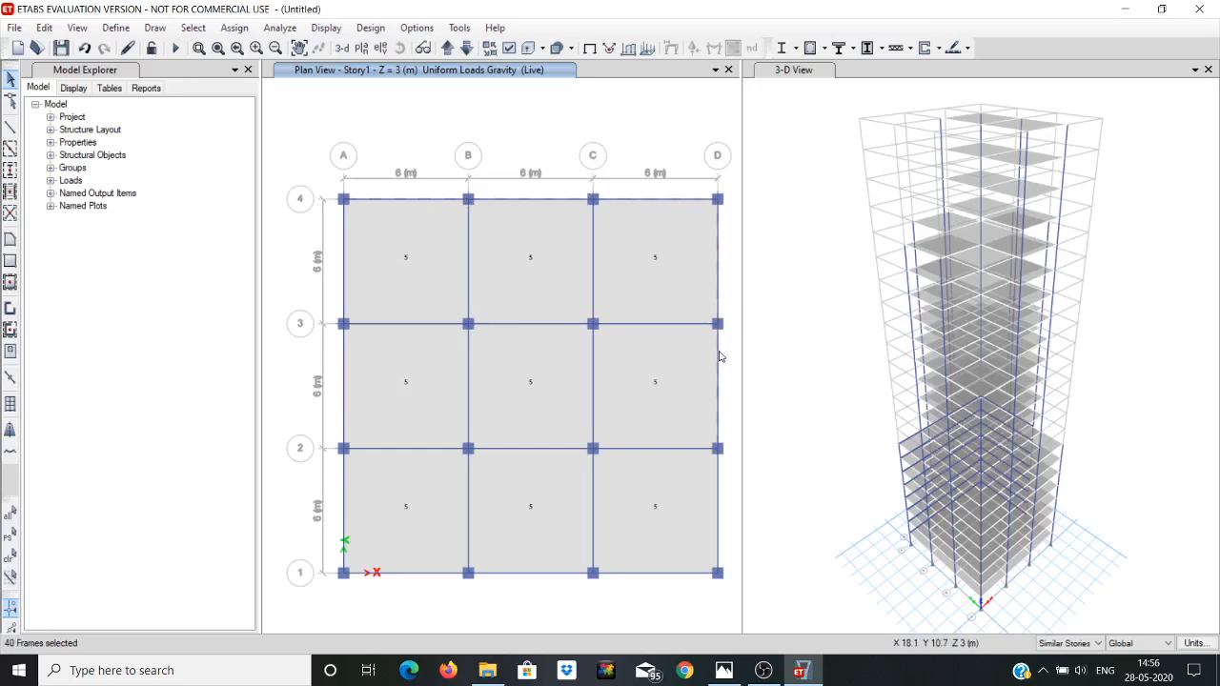
pyautogui.click(720, 483)
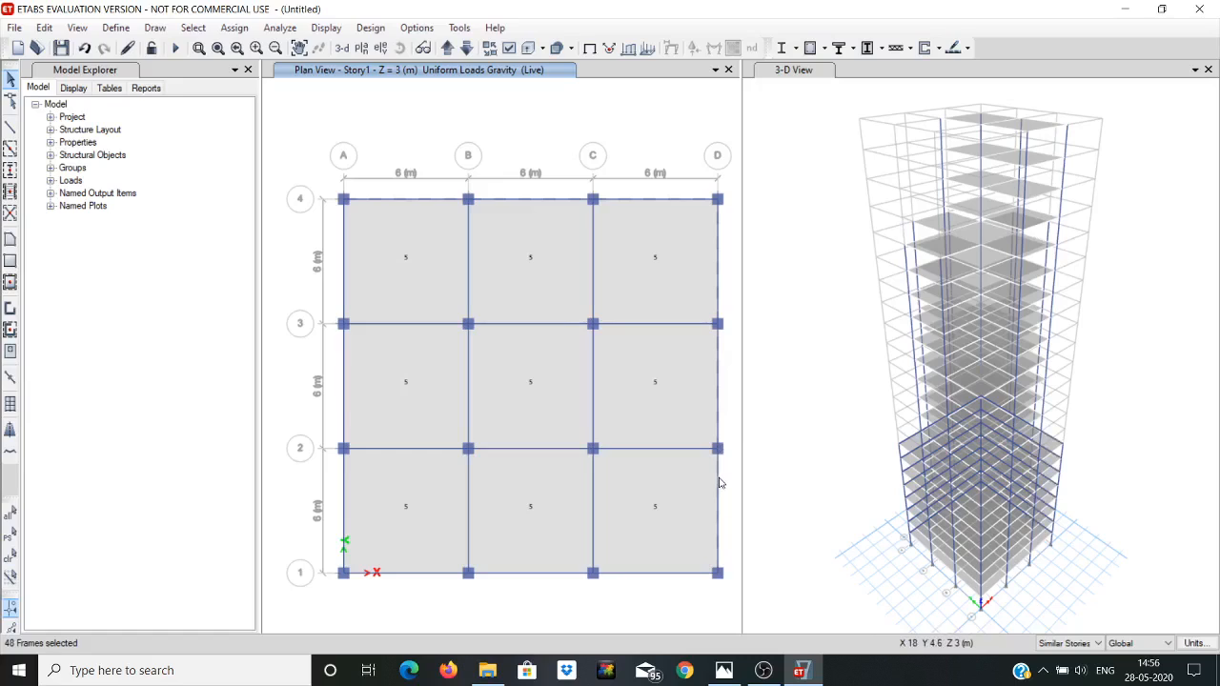
pyautogui.click(653, 575)
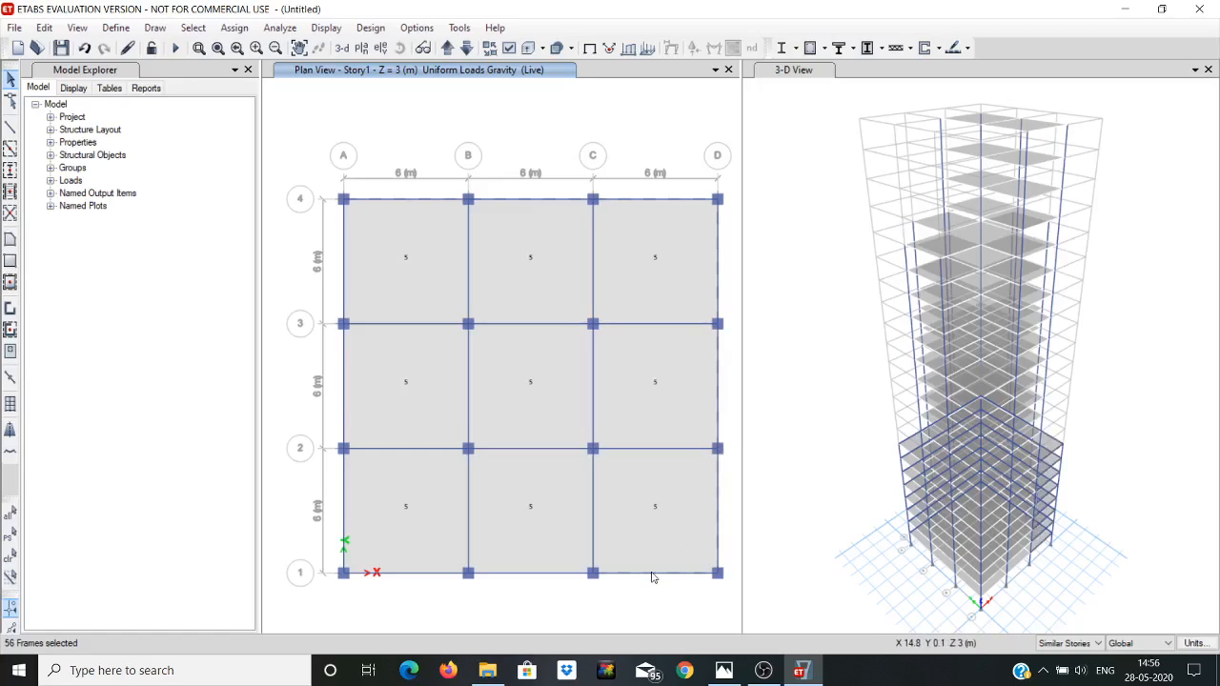
pyautogui.click(538, 576)
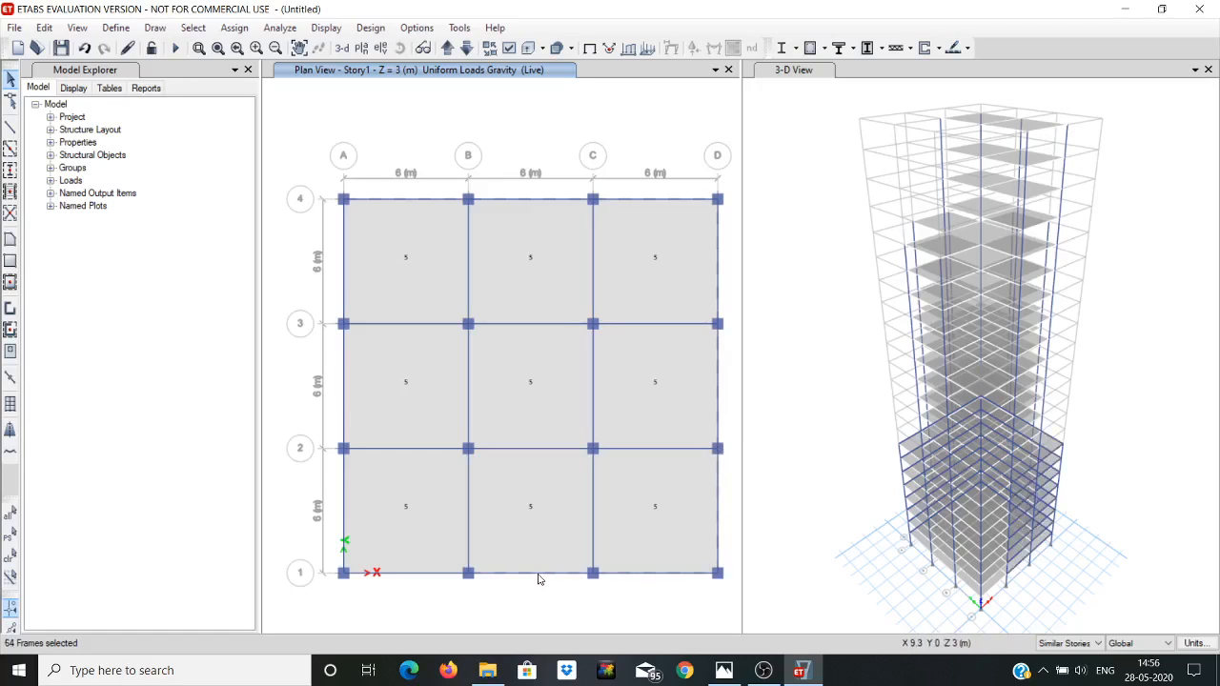
pyautogui.click(436, 576)
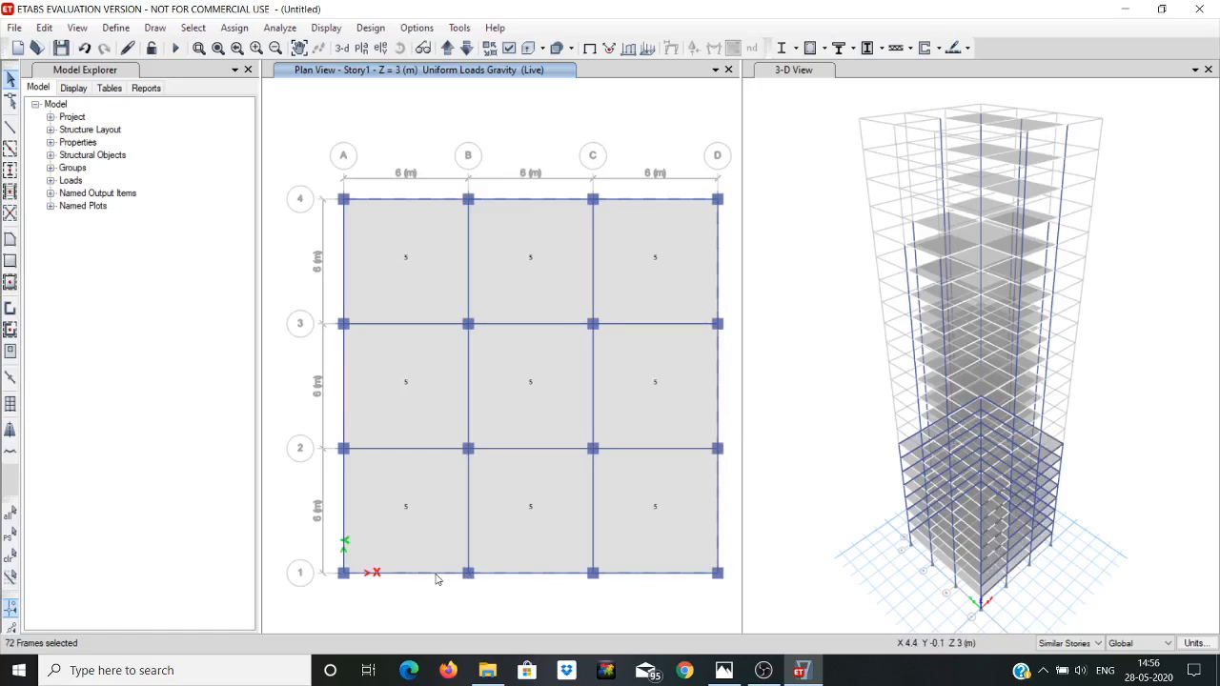
pyautogui.click(344, 505)
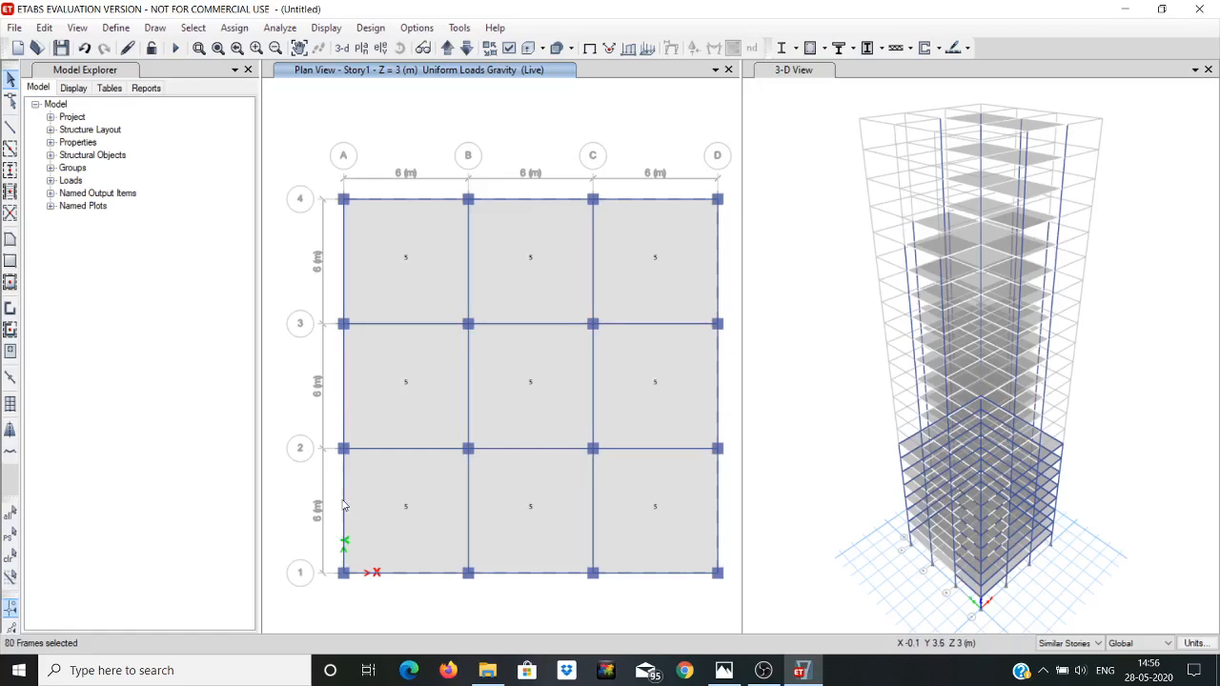
pyautogui.click(344, 409)
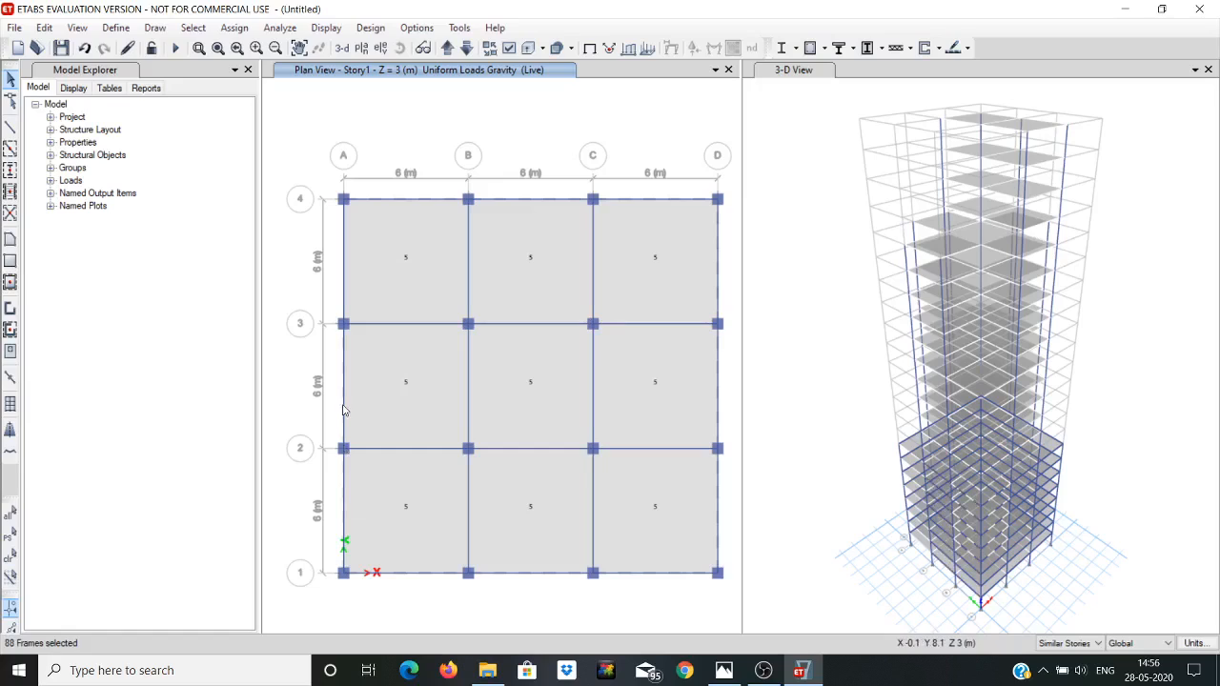
pyautogui.click(344, 263)
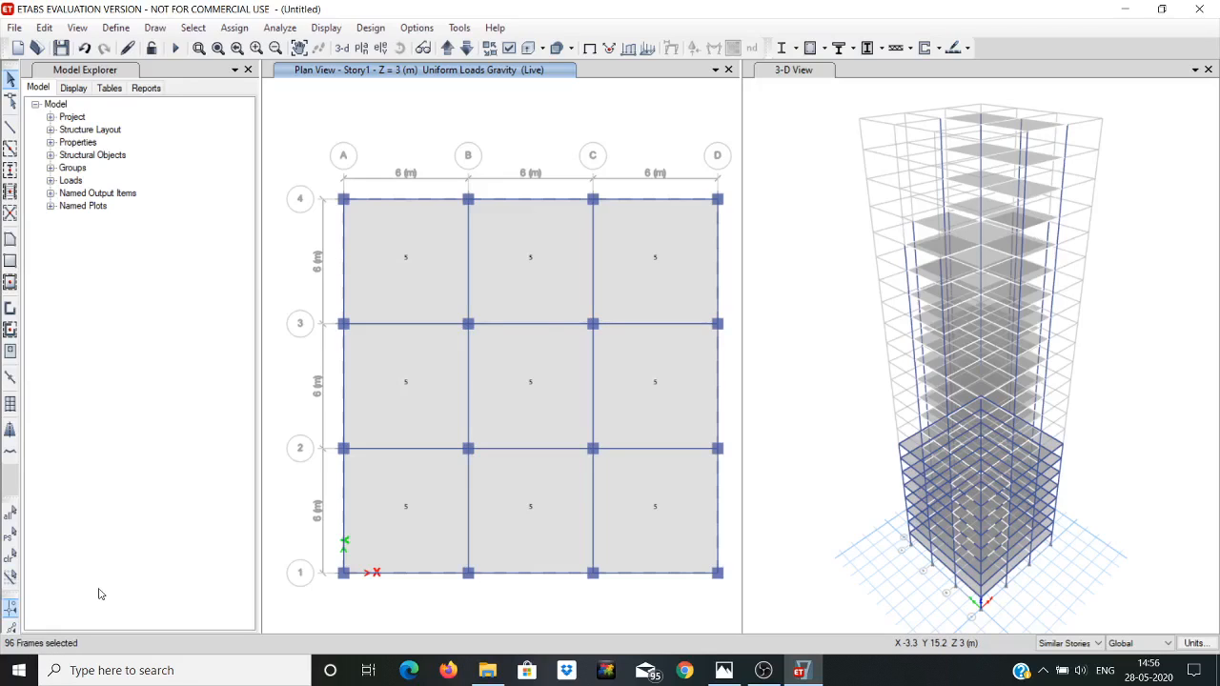
pyautogui.click(234, 27)
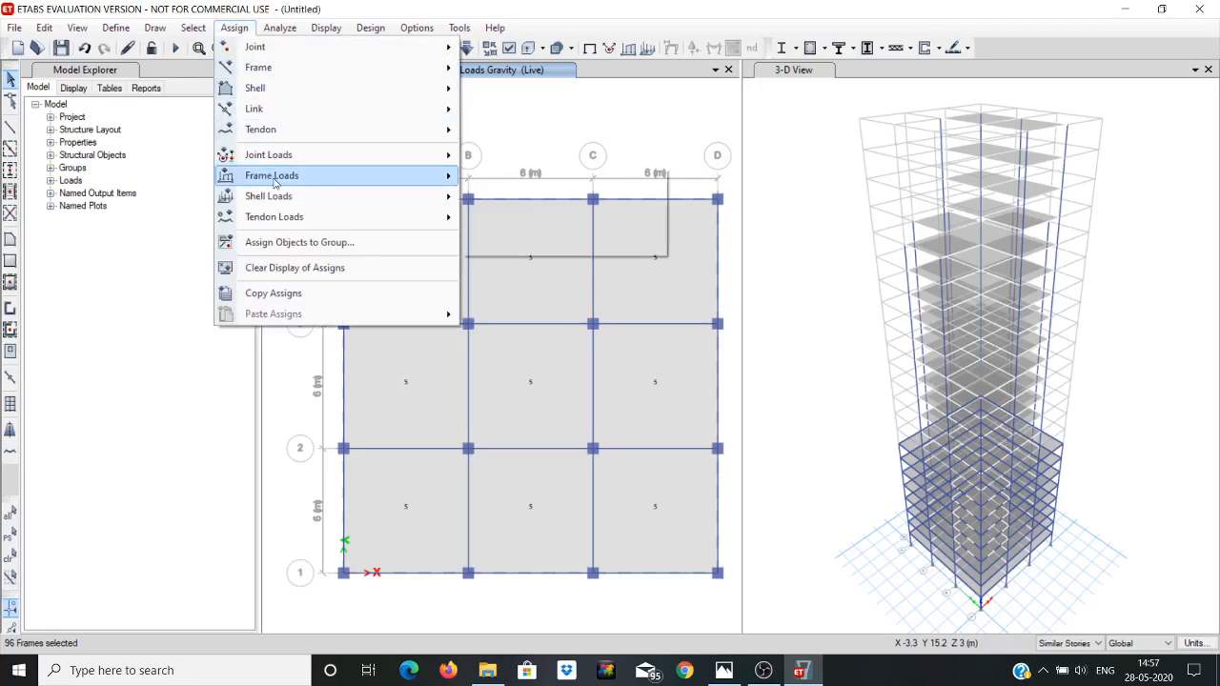
pyautogui.moveTo(276, 181)
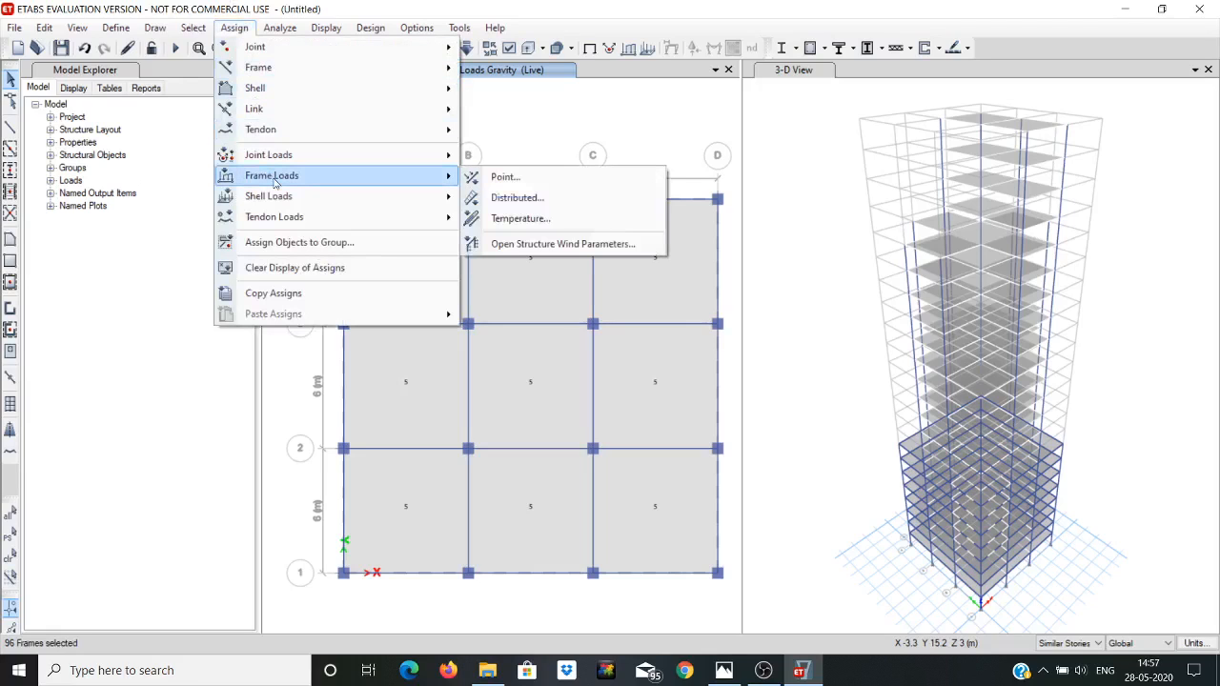
pyautogui.click(518, 198)
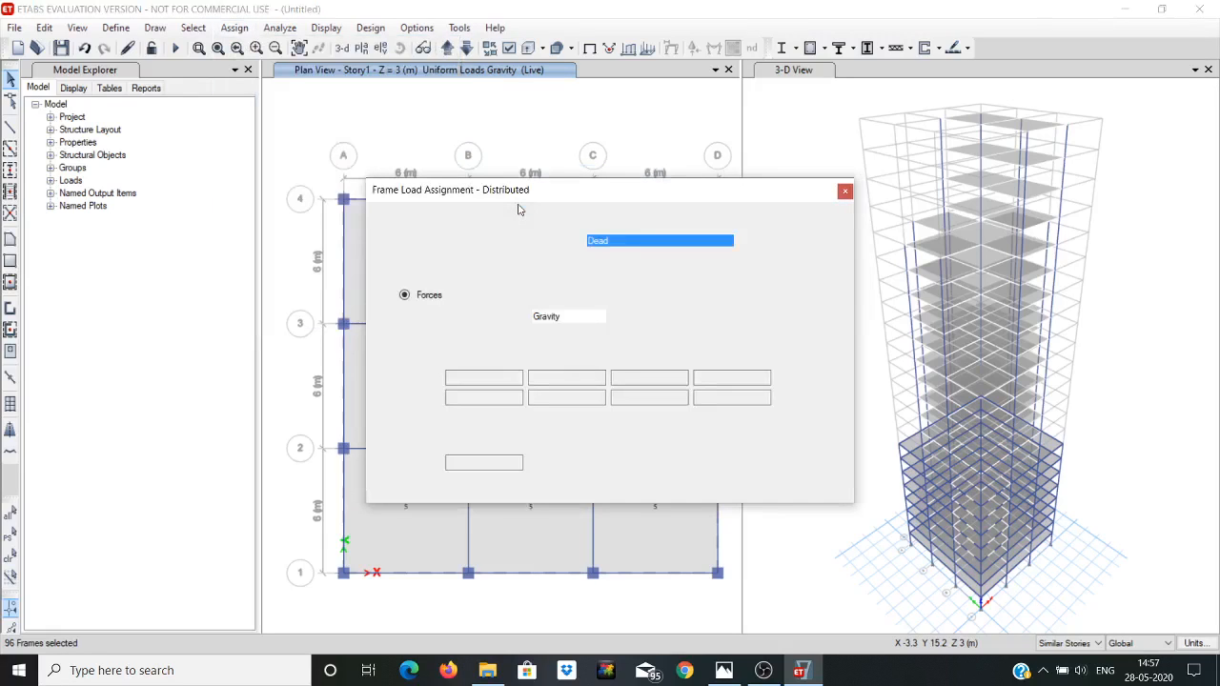
pyautogui.click(463, 462)
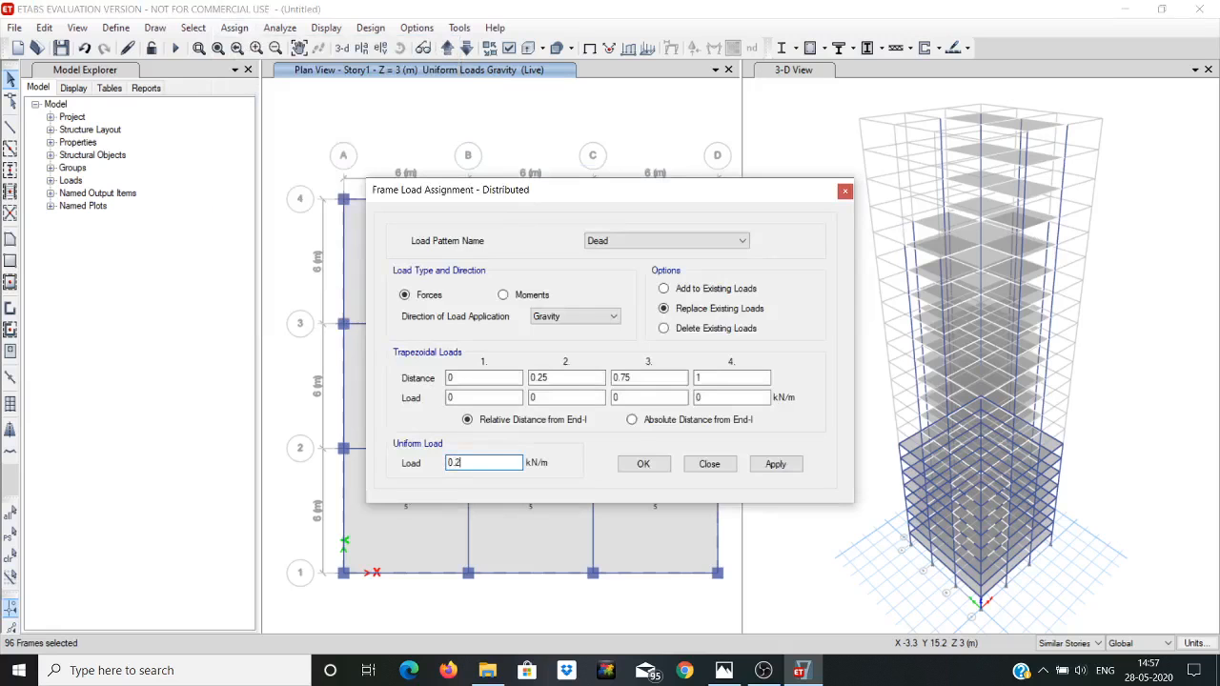
pyautogui.write('.2')
pyautogui.click(724, 670)
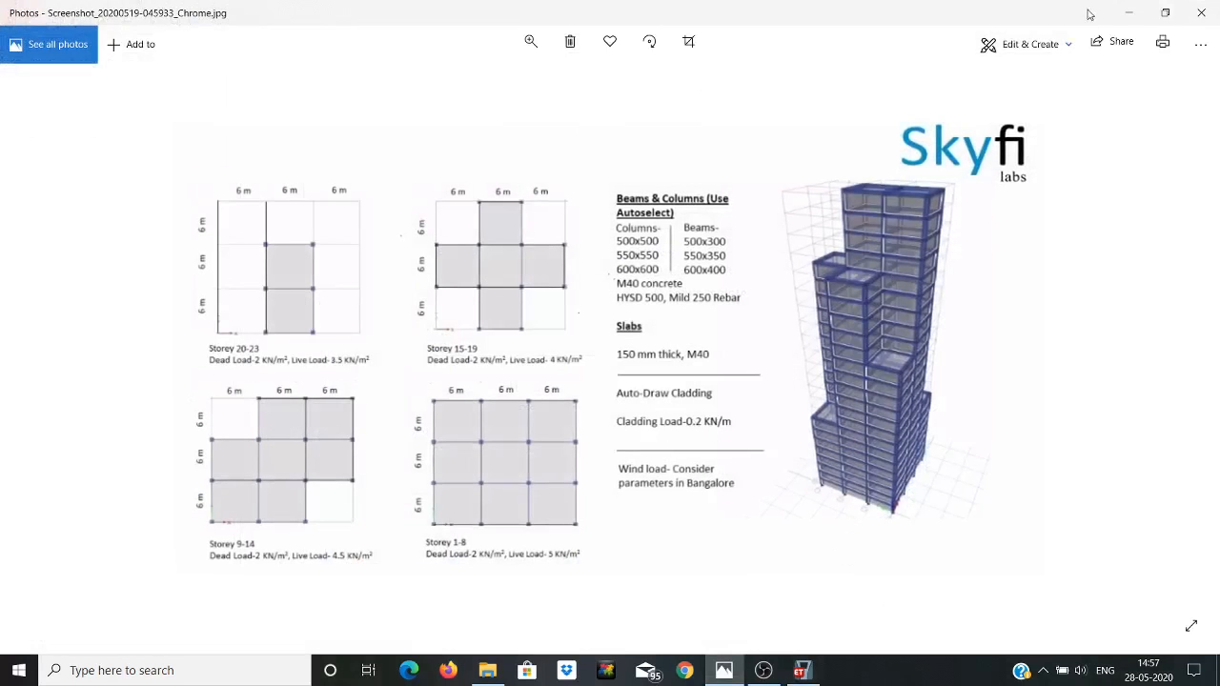
pyautogui.click(1127, 12)
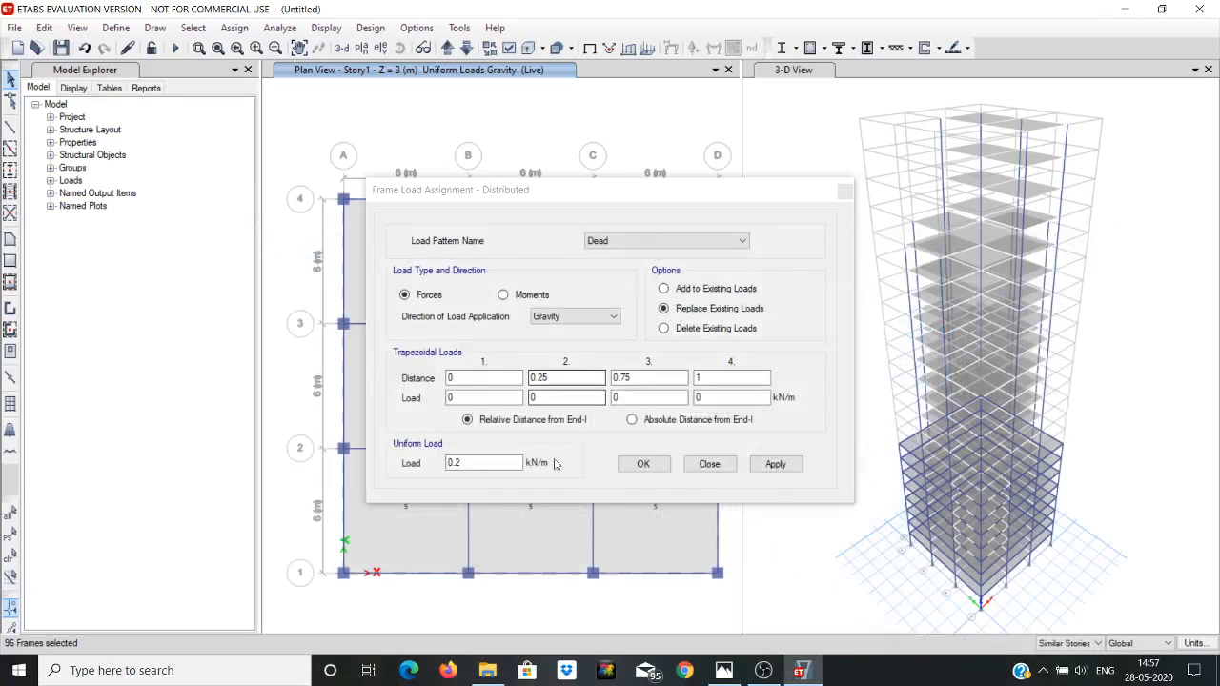
pyautogui.click(472, 464)
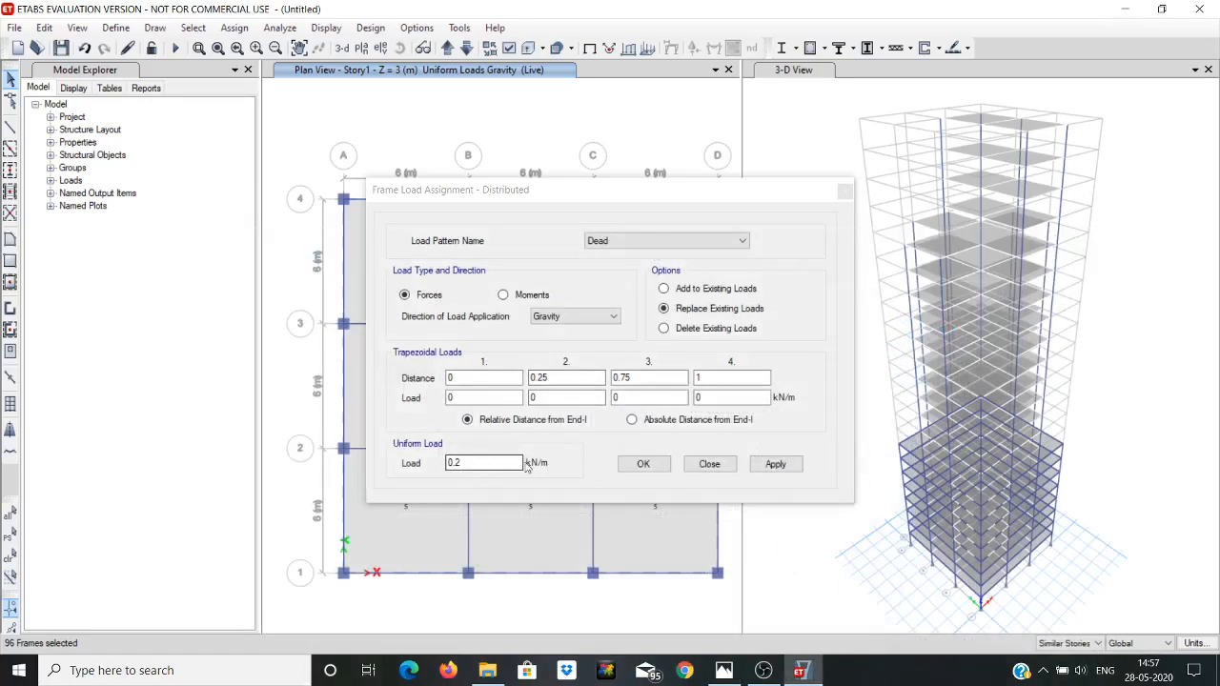
pyautogui.click(774, 465)
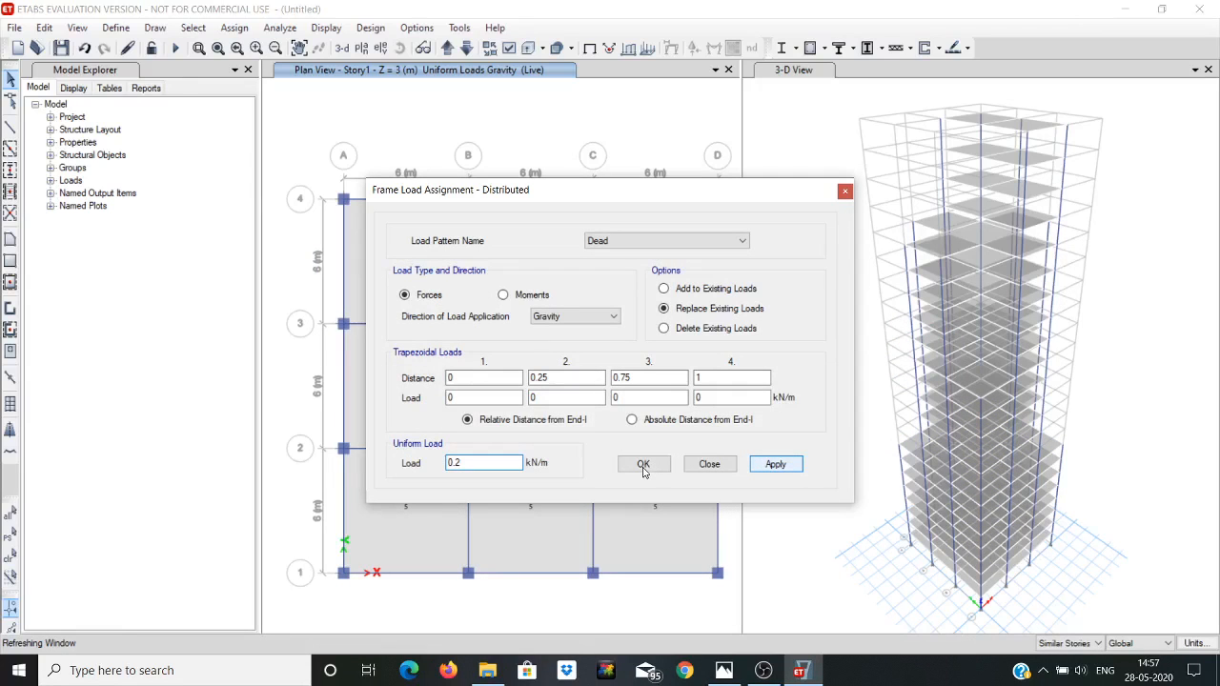
pyautogui.click(643, 464)
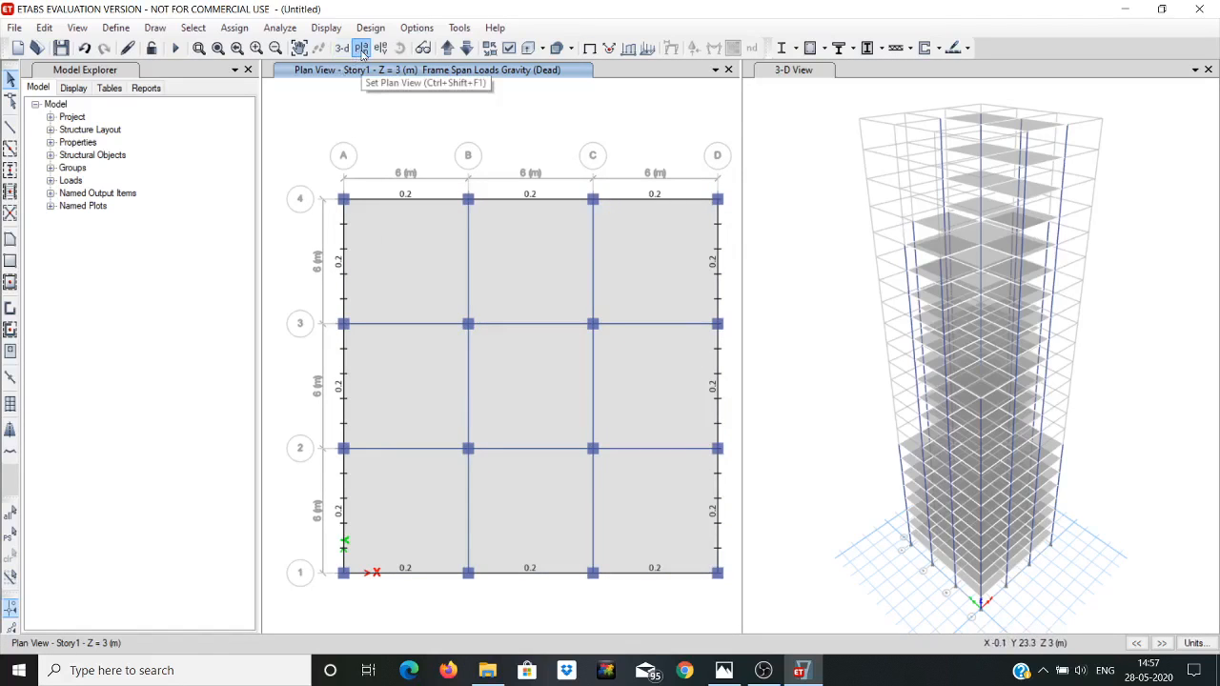
# Step: Show the Story9 plan view
pyautogui.click(361, 48)
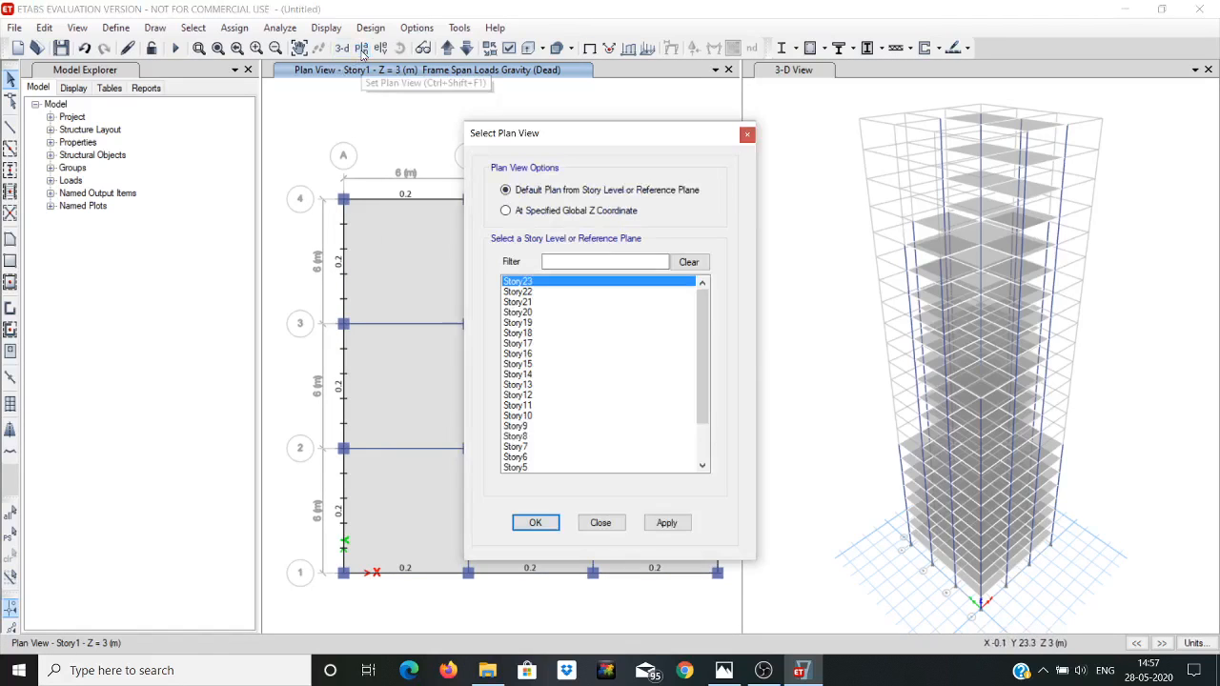
pyautogui.click(526, 426)
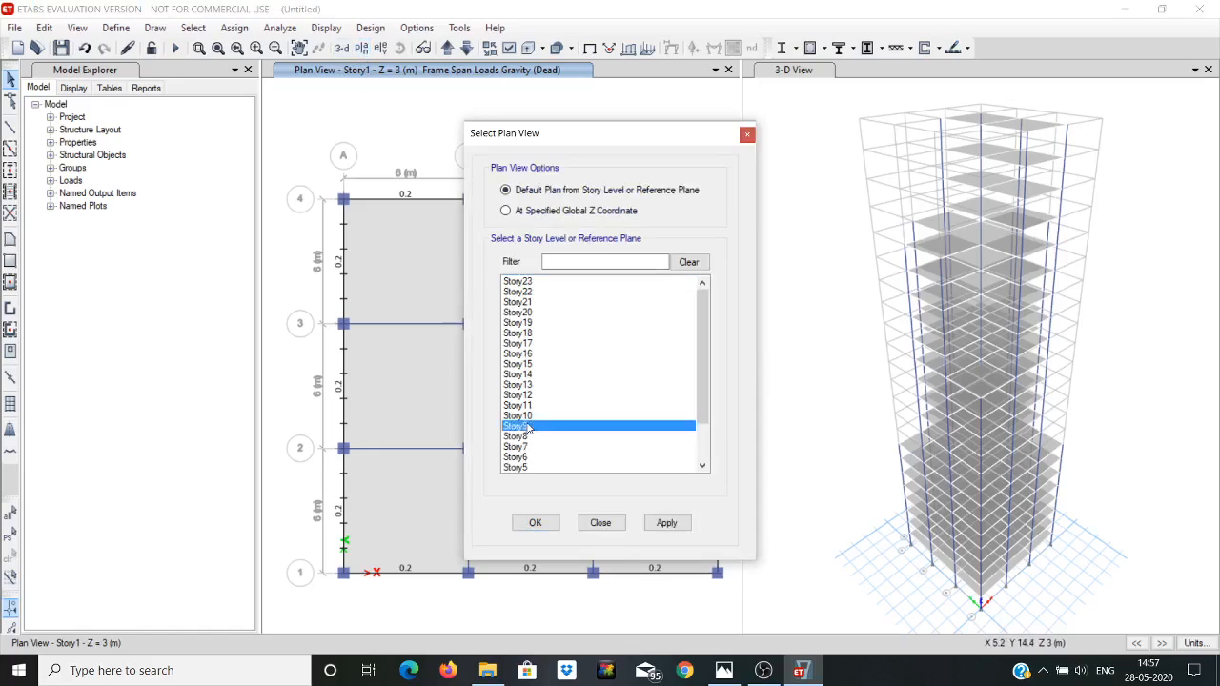
pyautogui.click(666, 525)
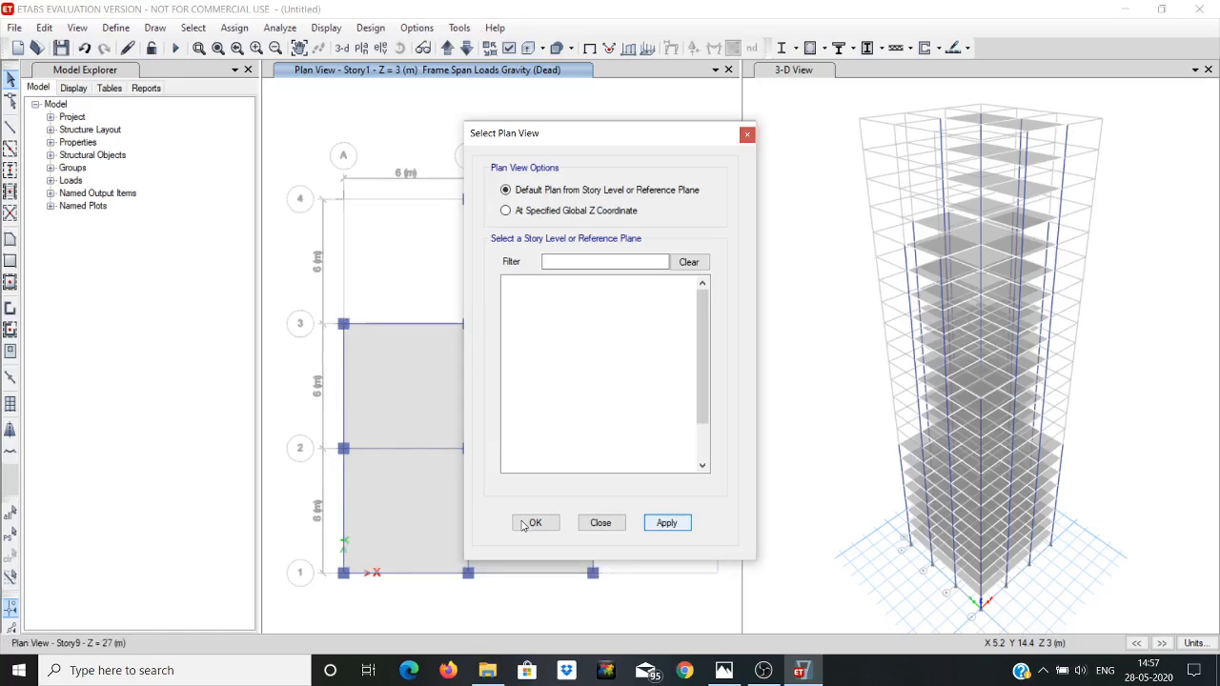
pyautogui.click(526, 524)
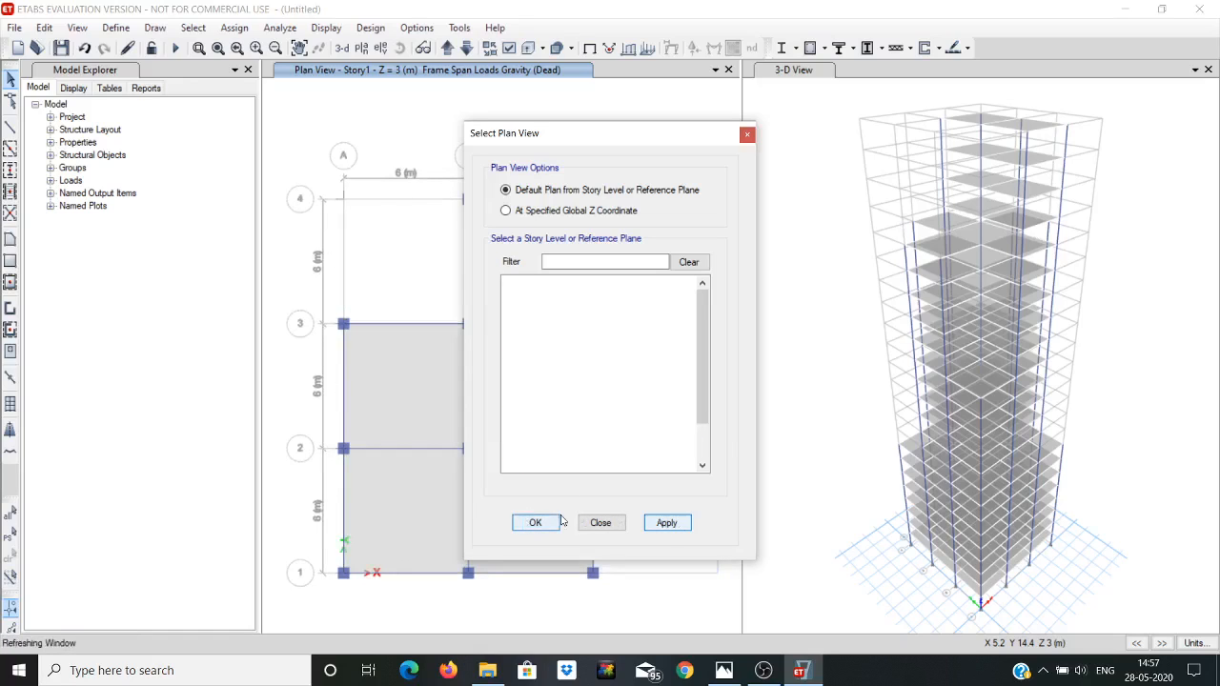
# Step: Close the plan view selection on Story9 and display the model's undeformed shape without the frame load labels
pyautogui.click(547, 529)
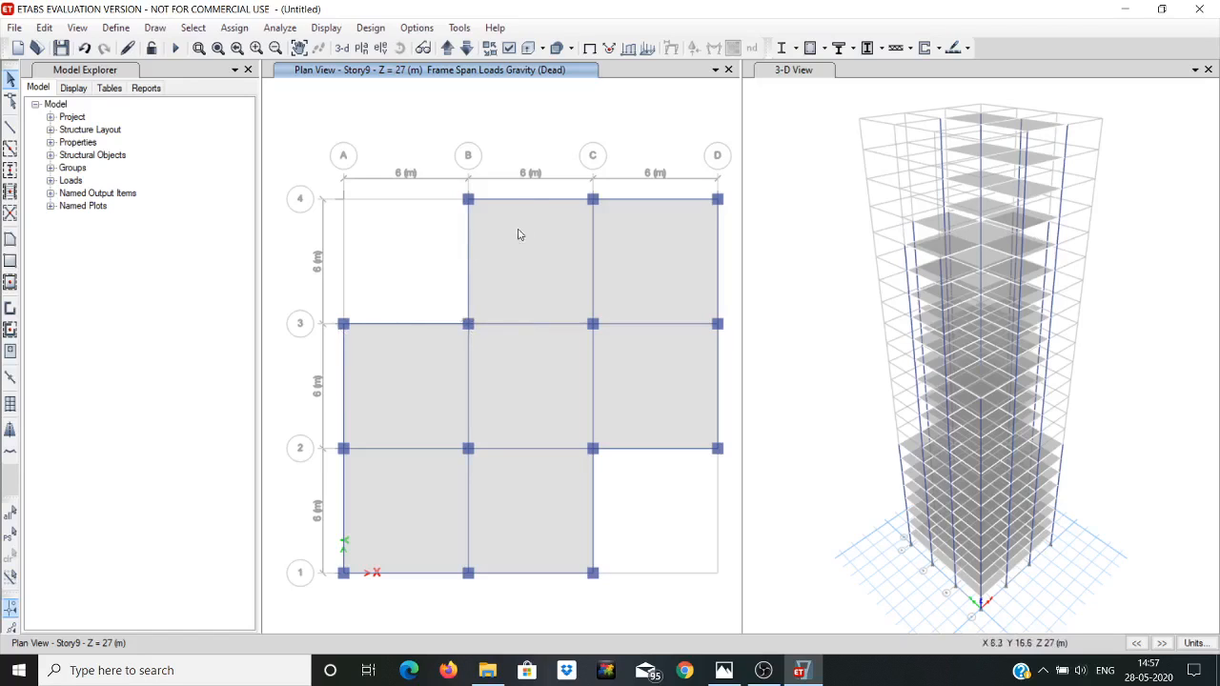
pyautogui.click(522, 199)
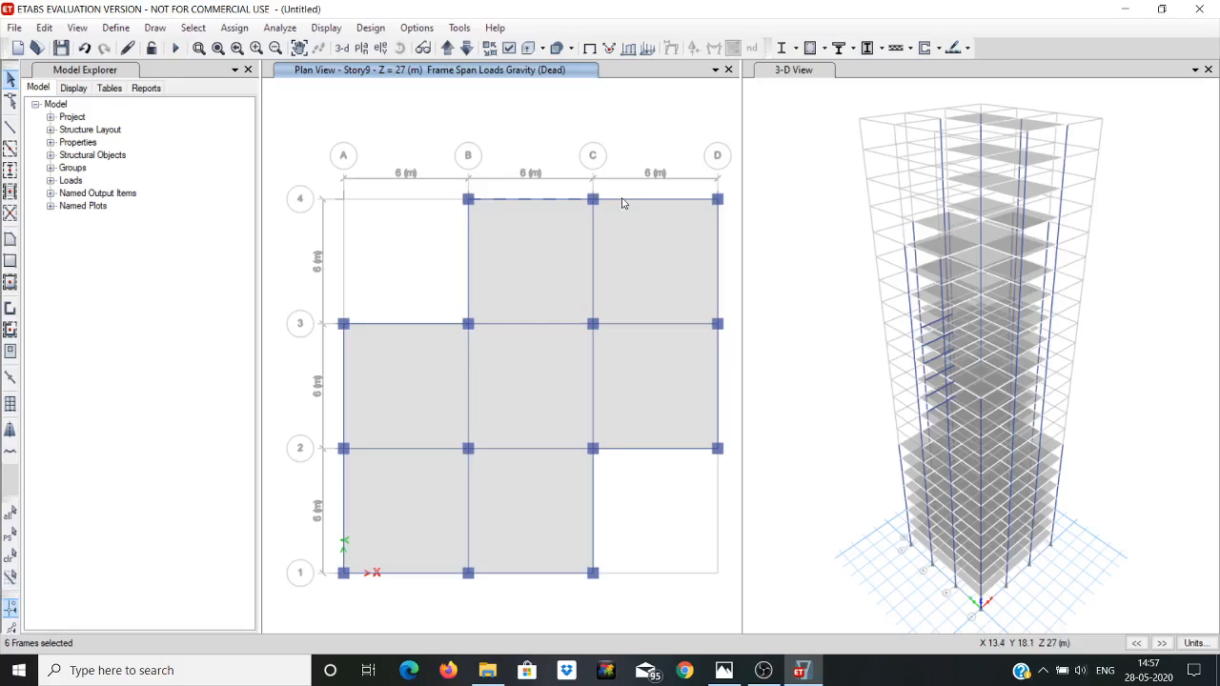
pyautogui.click(536, 199)
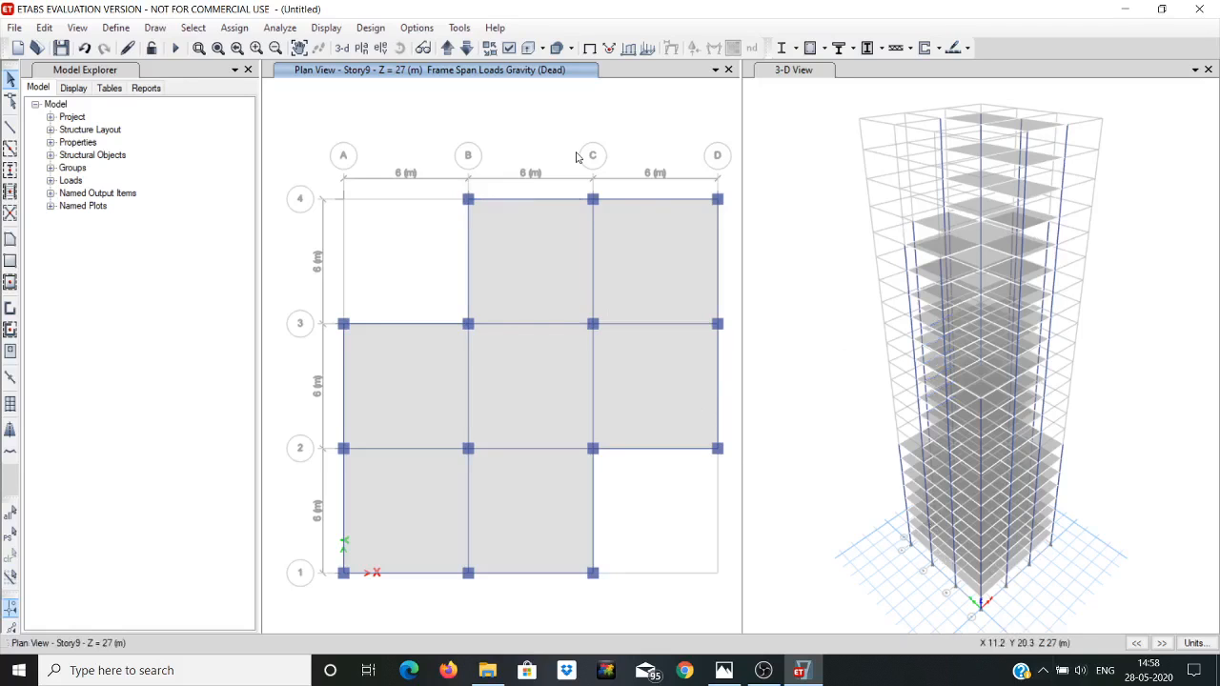
pyautogui.click(326, 29)
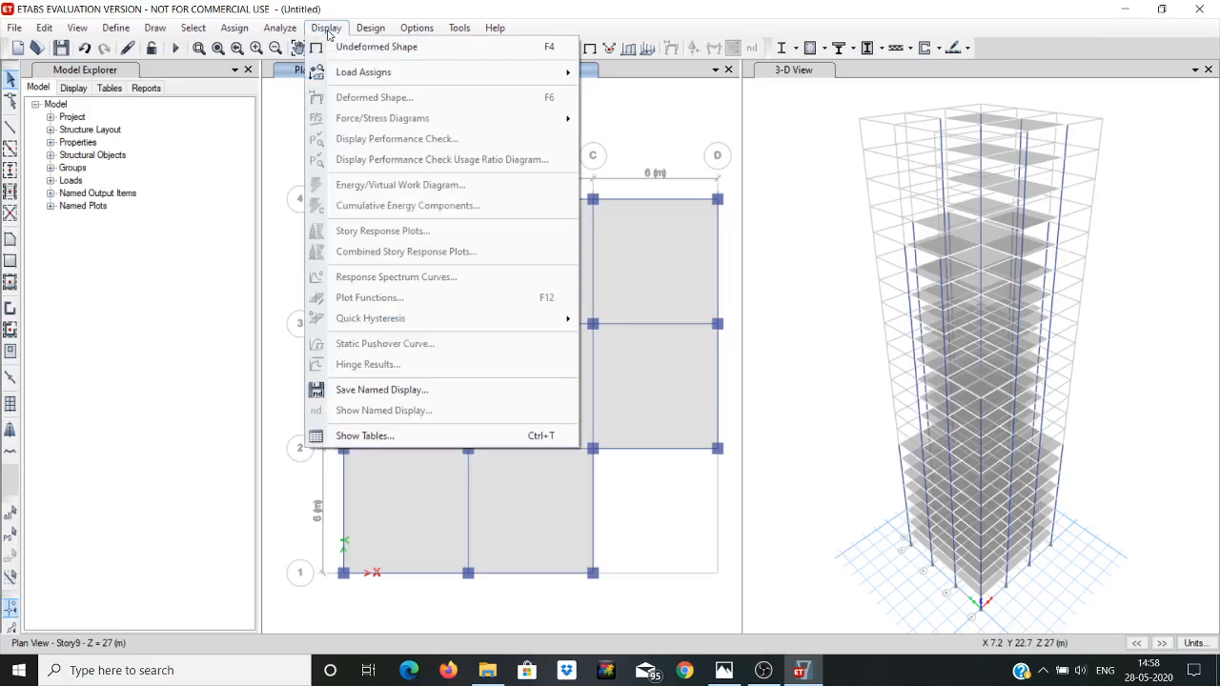
pyautogui.click(362, 46)
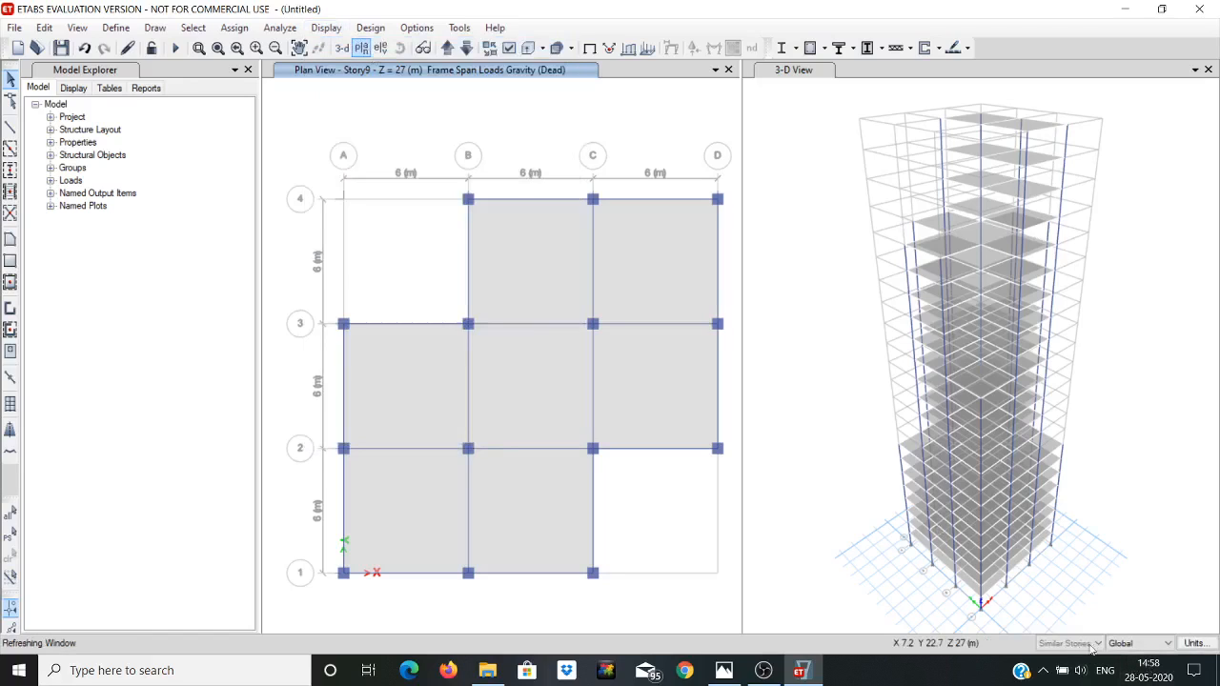
# Step: Select the twelve perimeter beams around the Story9 slab outline, together with those on its similar stories
pyautogui.click(529, 202)
pyautogui.click(636, 202)
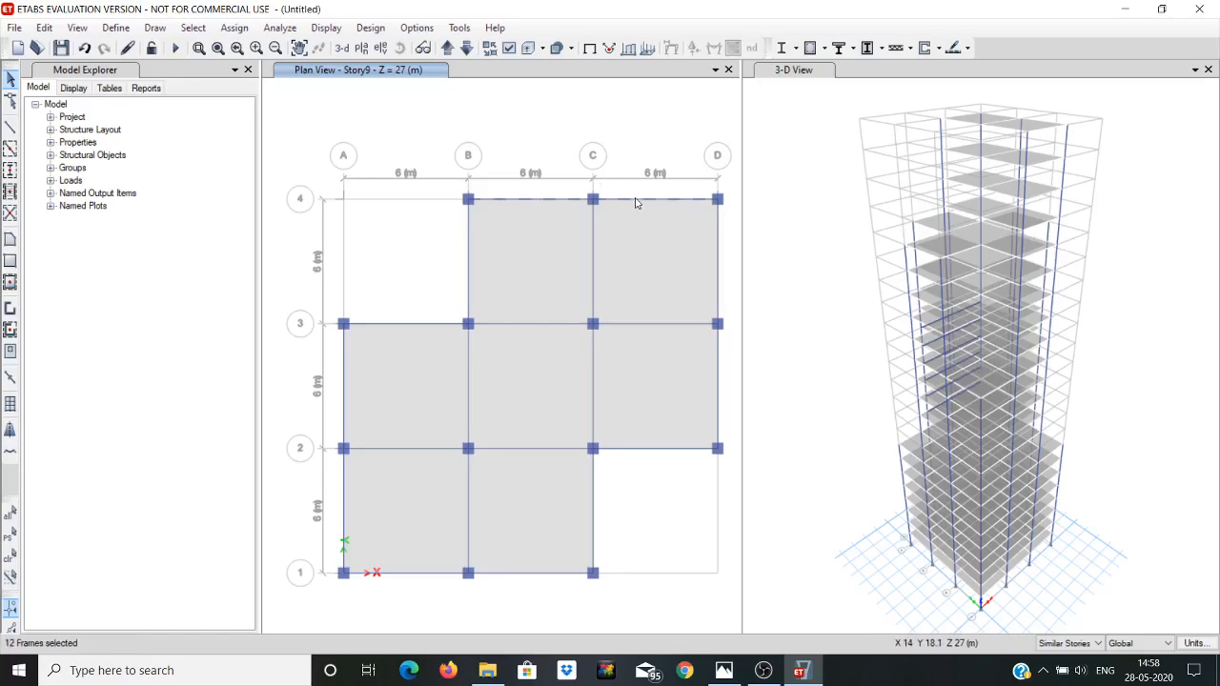
pyautogui.click(718, 239)
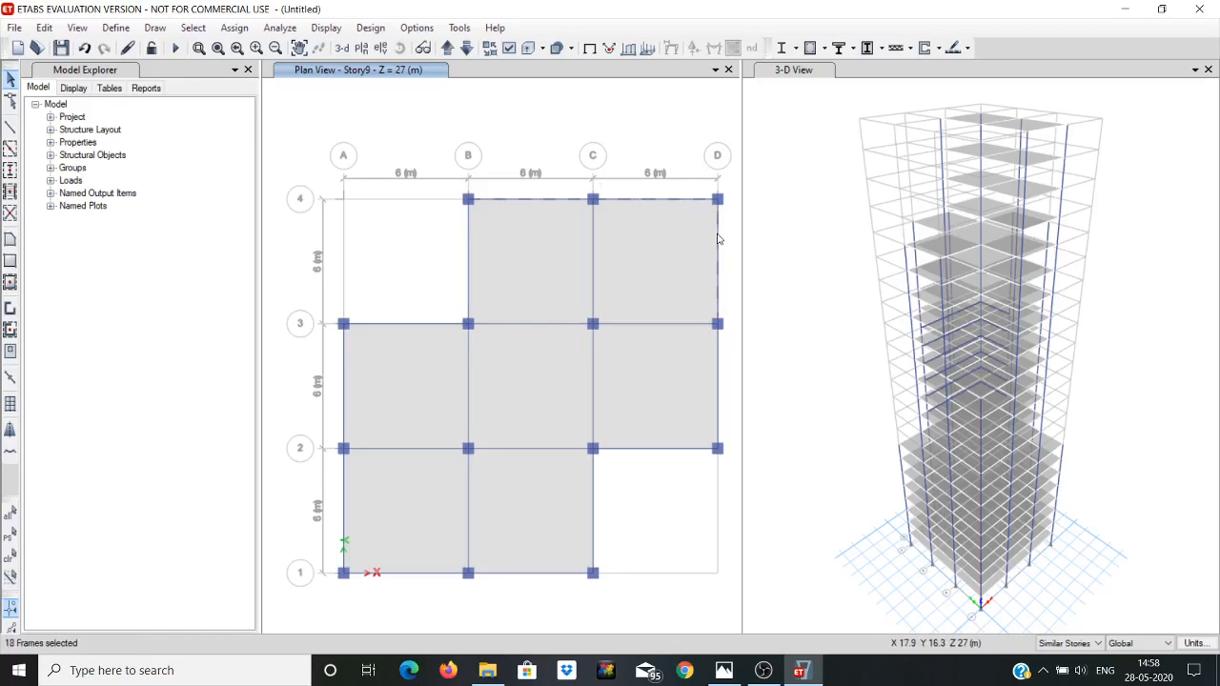
pyautogui.click(720, 385)
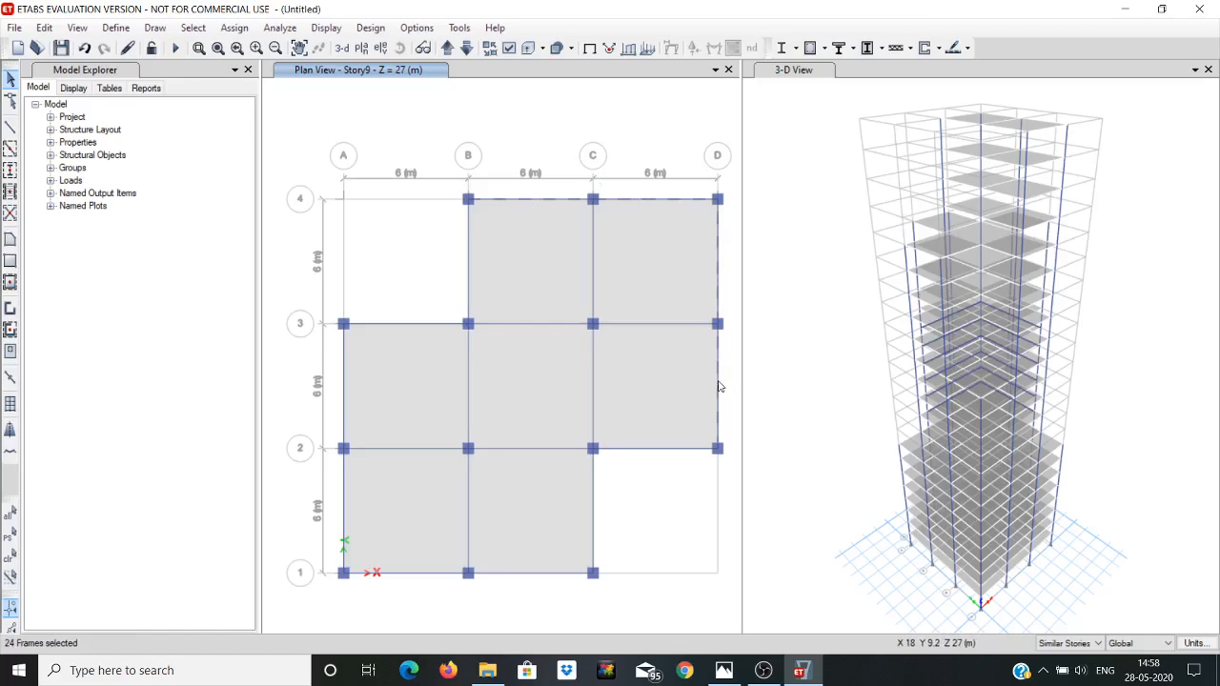
pyautogui.click(678, 450)
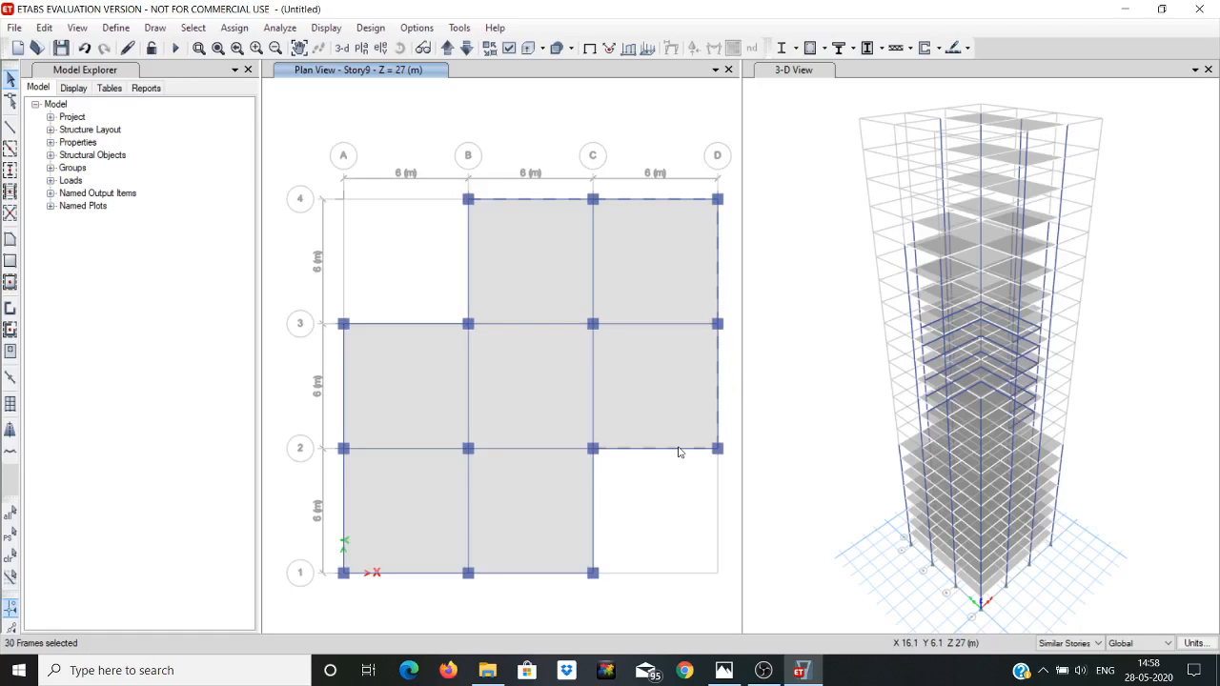
pyautogui.click(597, 502)
pyautogui.click(533, 574)
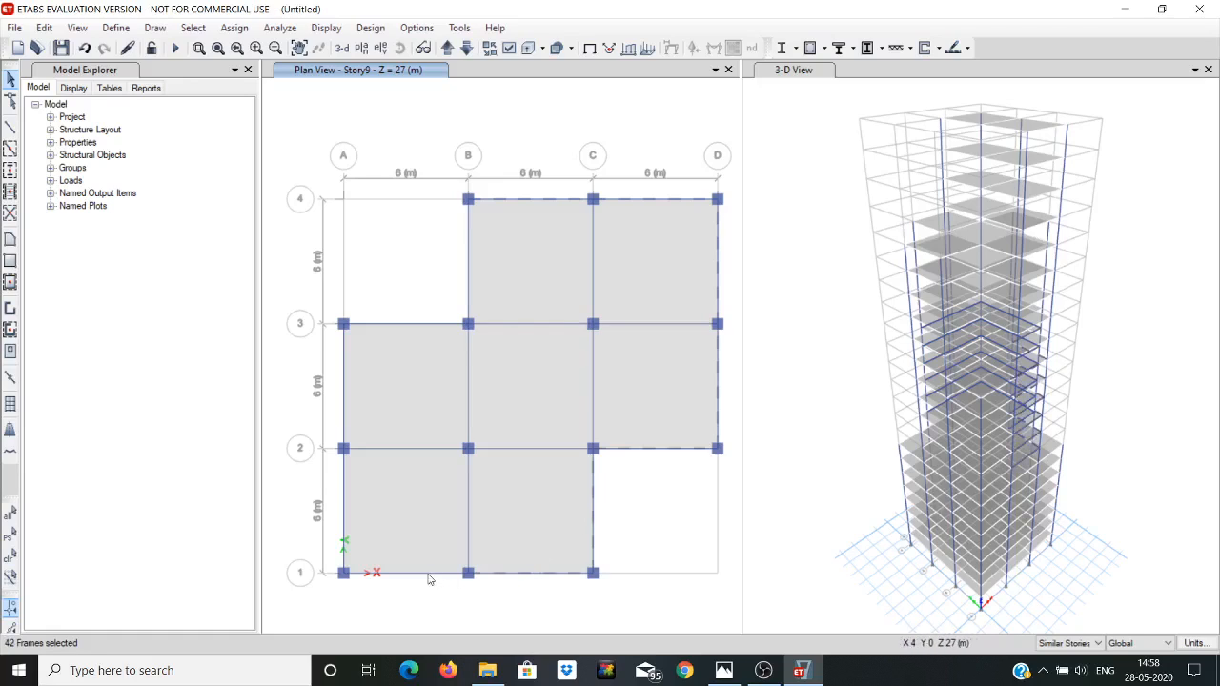
pyautogui.click(344, 511)
pyautogui.click(346, 411)
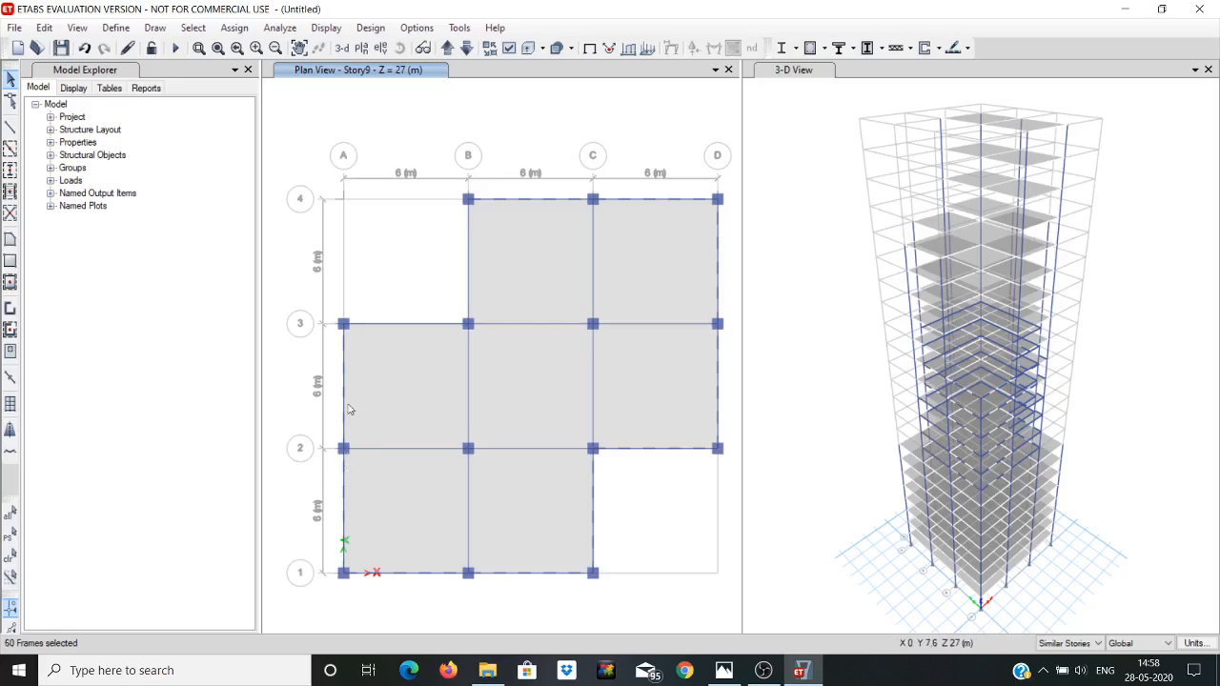
pyautogui.click(400, 325)
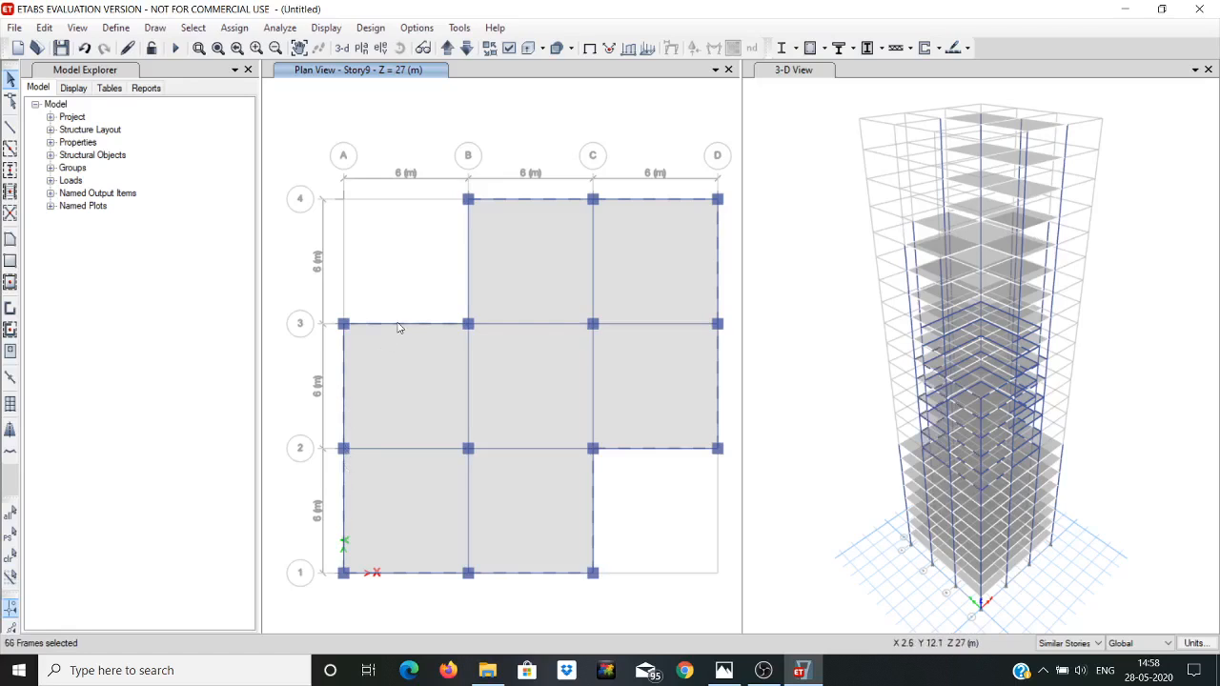
pyautogui.click(468, 264)
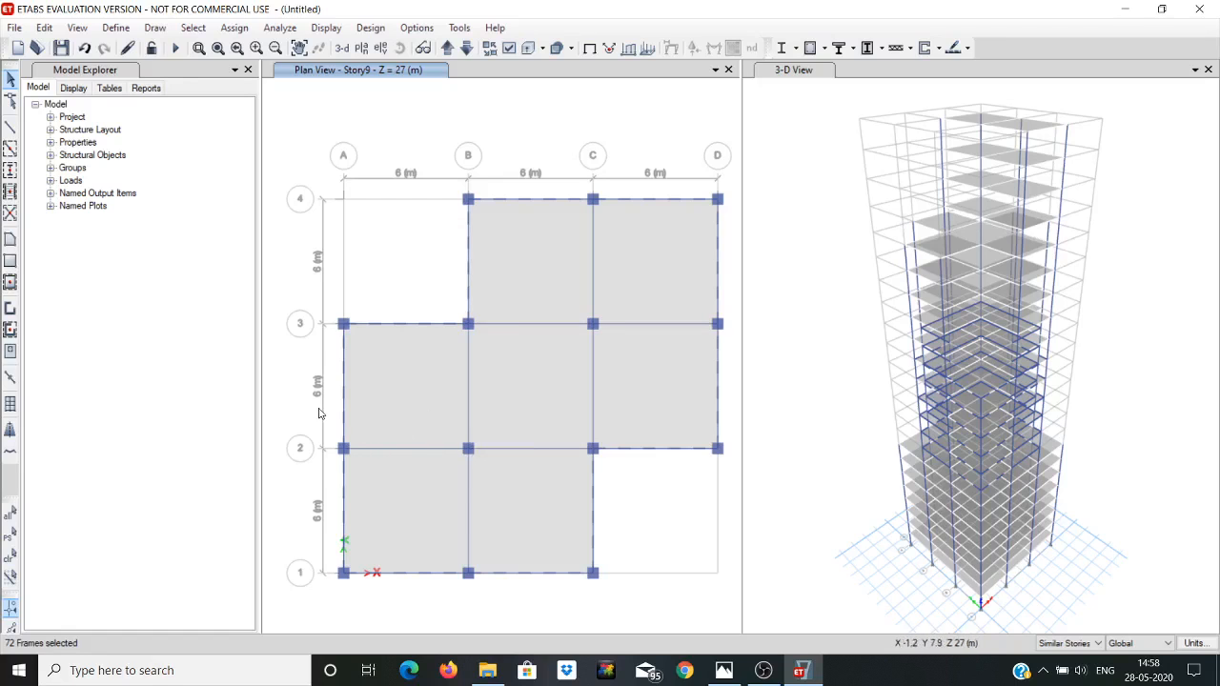
# Step: Check the reference image in Photos, return to ETABS and assign a uniform gravity dead load of 0.2 kN/m to the selected beams
pyautogui.click(723, 670)
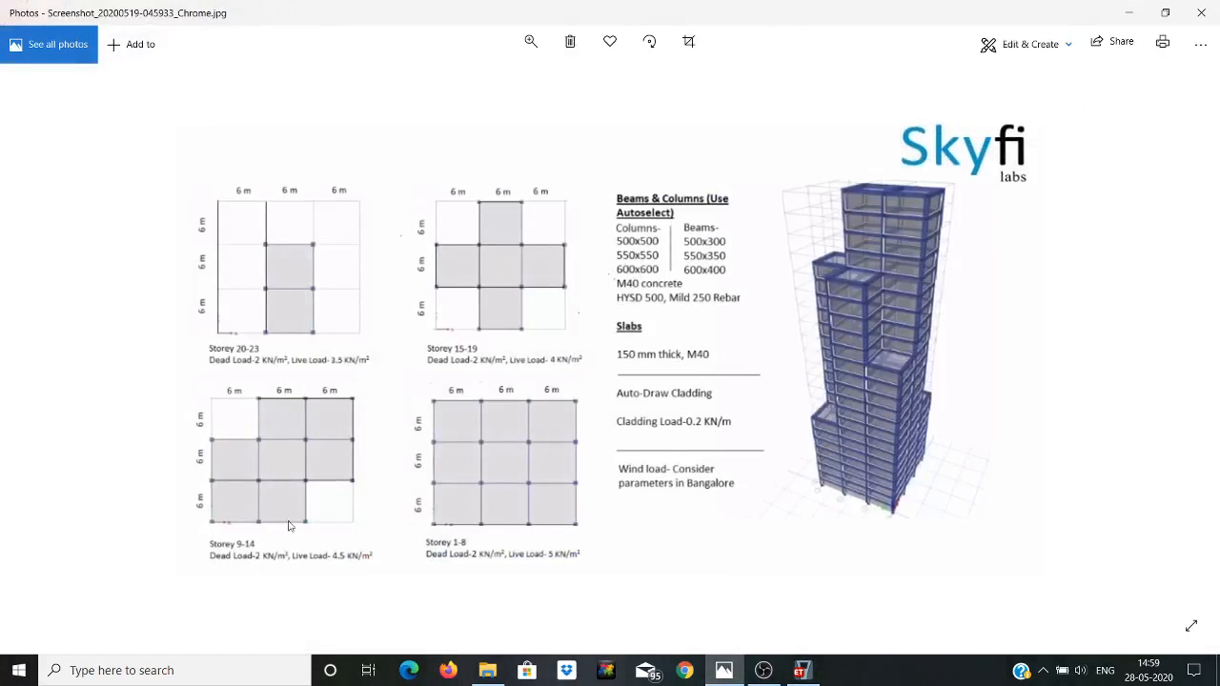
pyautogui.click(1128, 12)
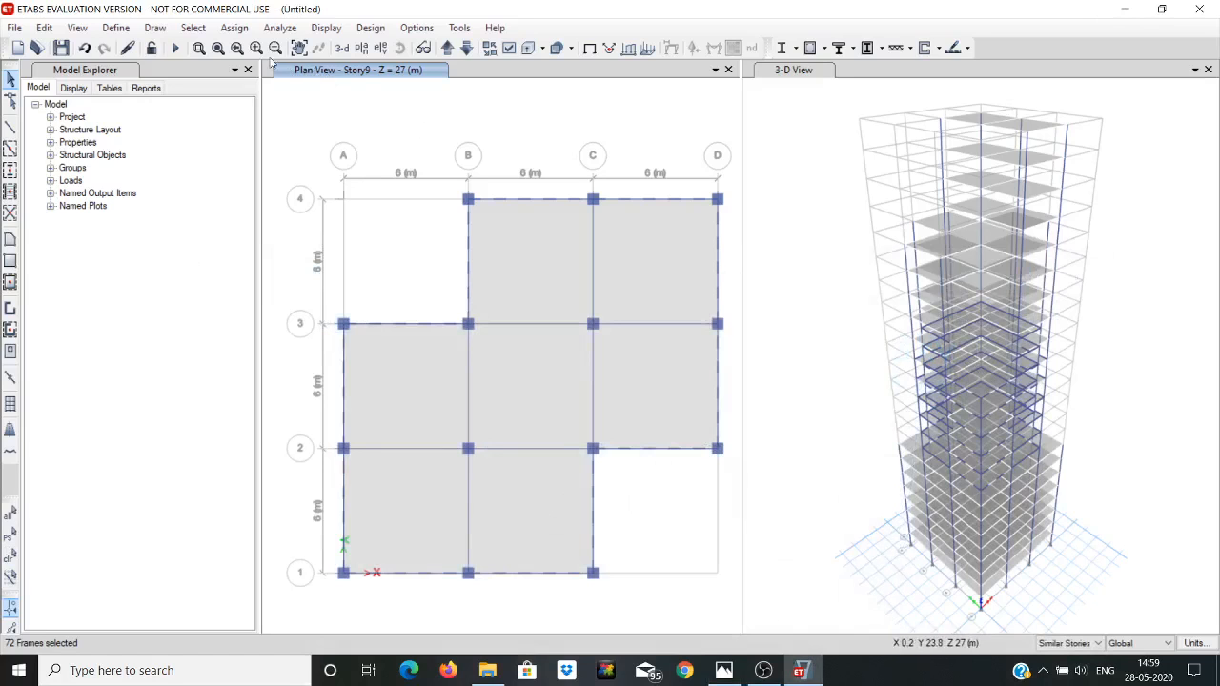
pyautogui.click(234, 28)
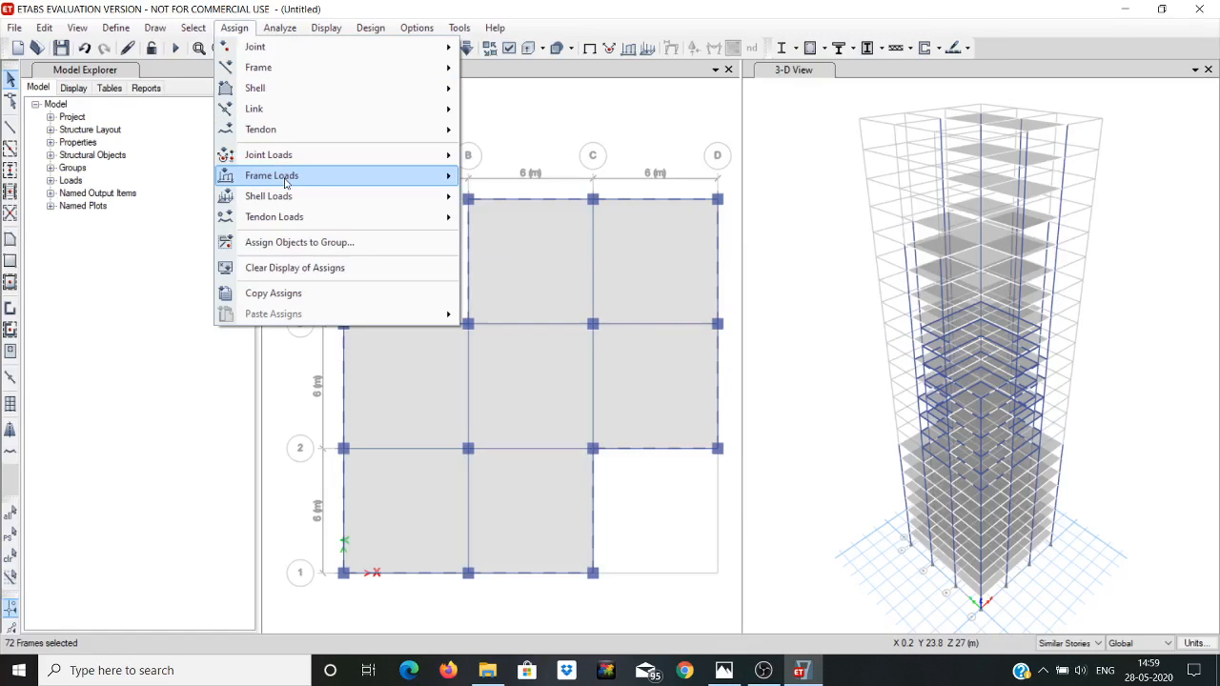
pyautogui.moveTo(286, 179)
pyautogui.click(517, 198)
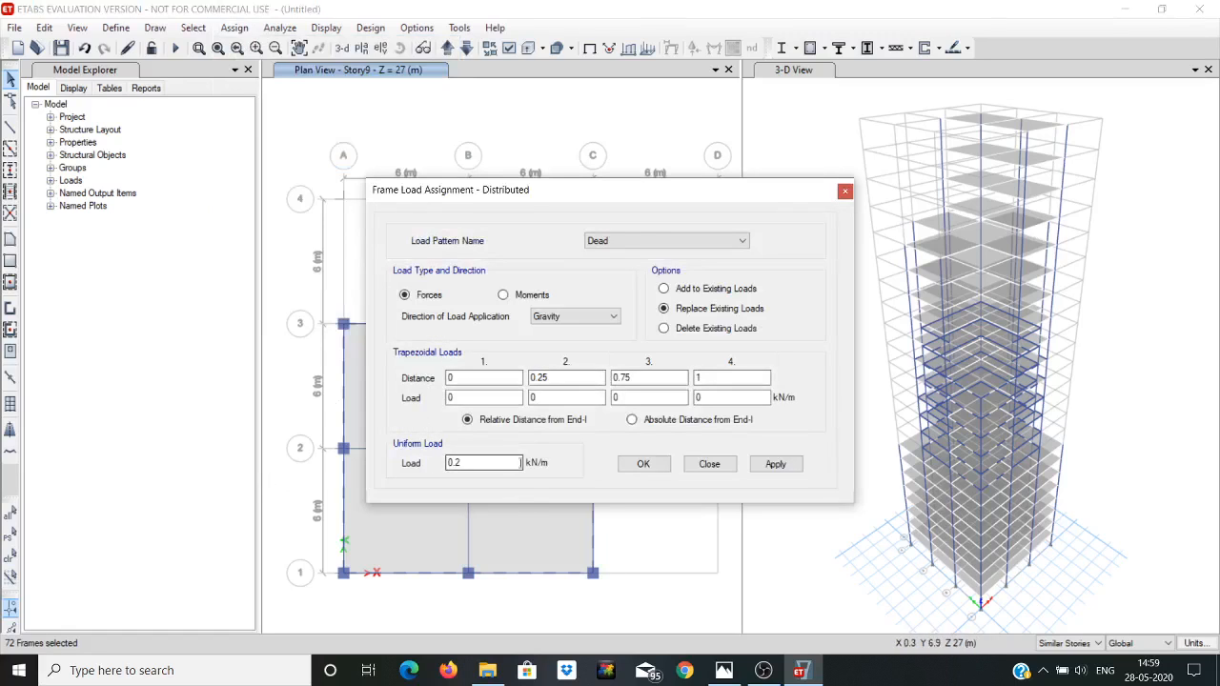
pyautogui.click(652, 470)
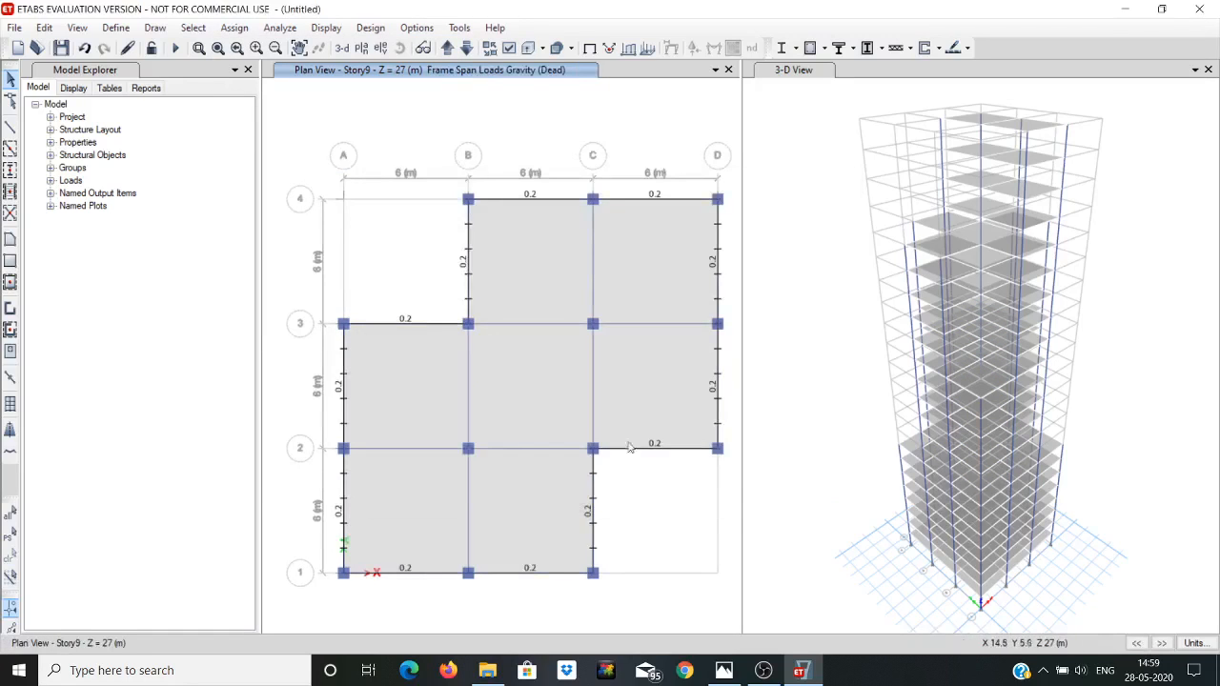
# Step: Show the Story15 plan view as an undeformed shape, checking the storey groups in the reference image in Photos before returning to ETABS
pyautogui.click(362, 48)
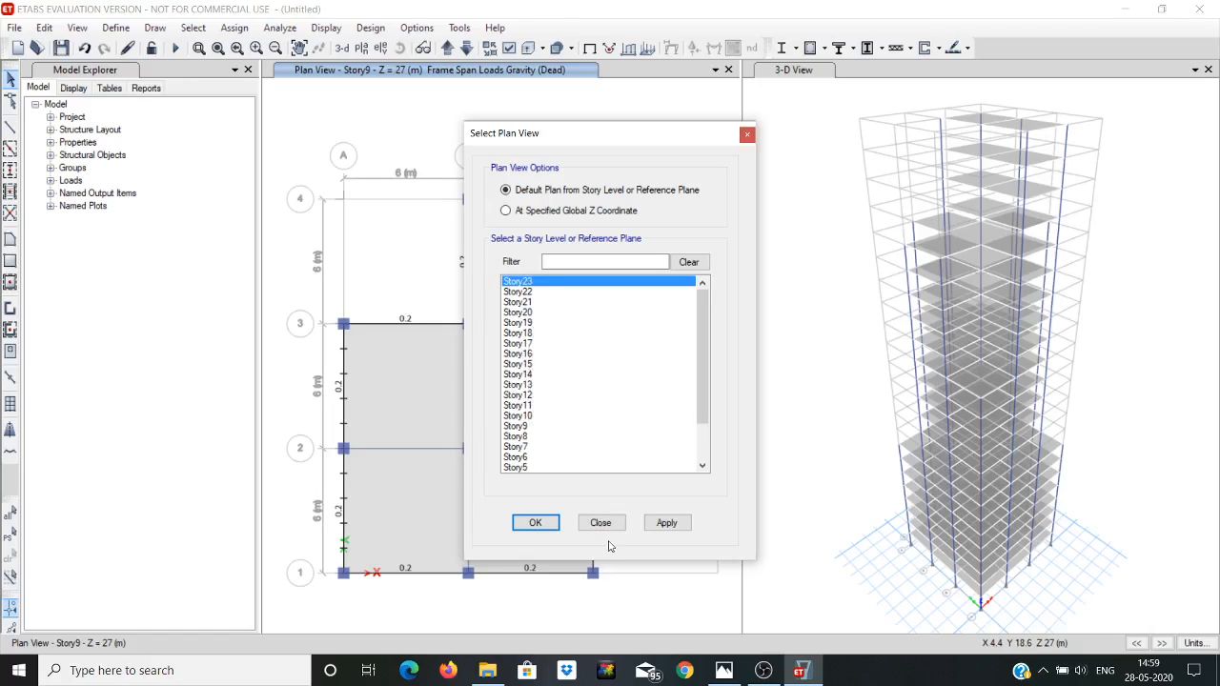
pyautogui.click(723, 671)
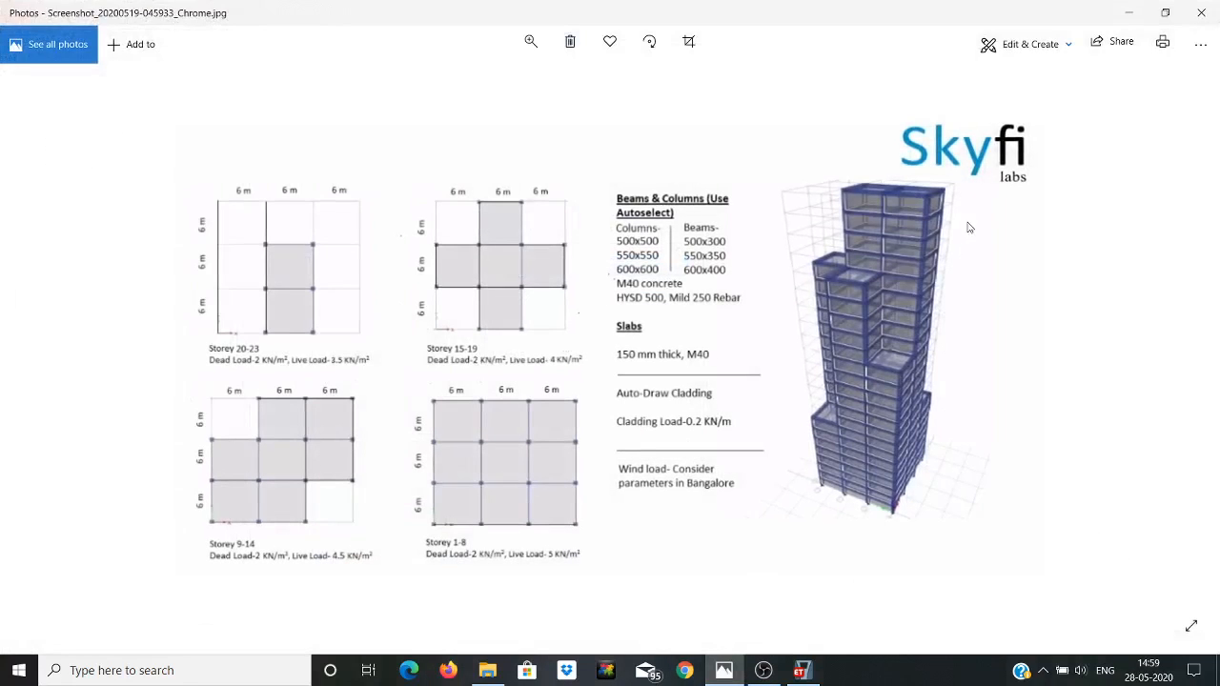
pyautogui.click(1127, 15)
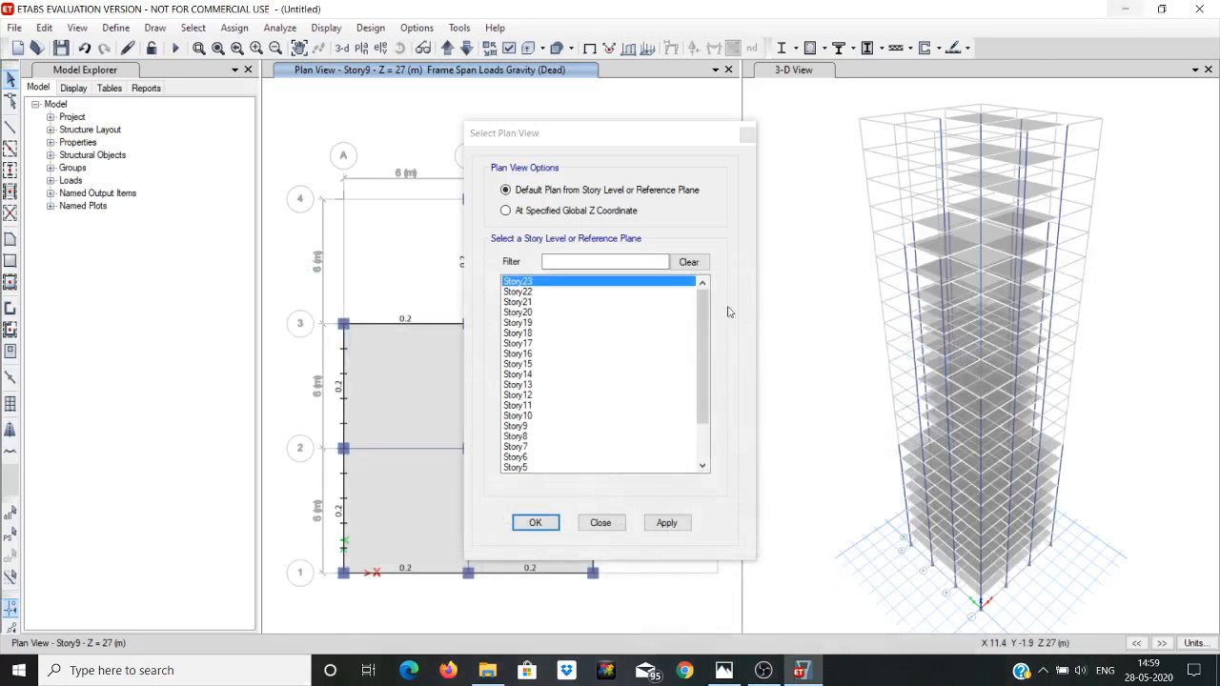
pyautogui.click(532, 364)
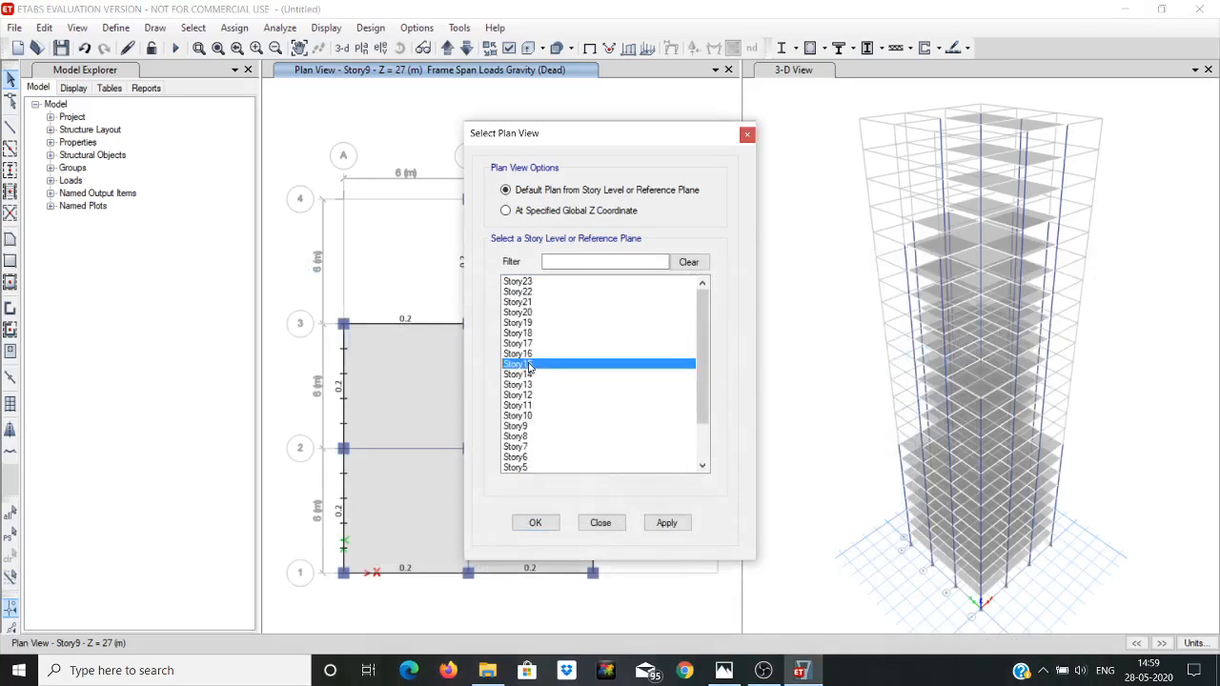
pyautogui.click(666, 523)
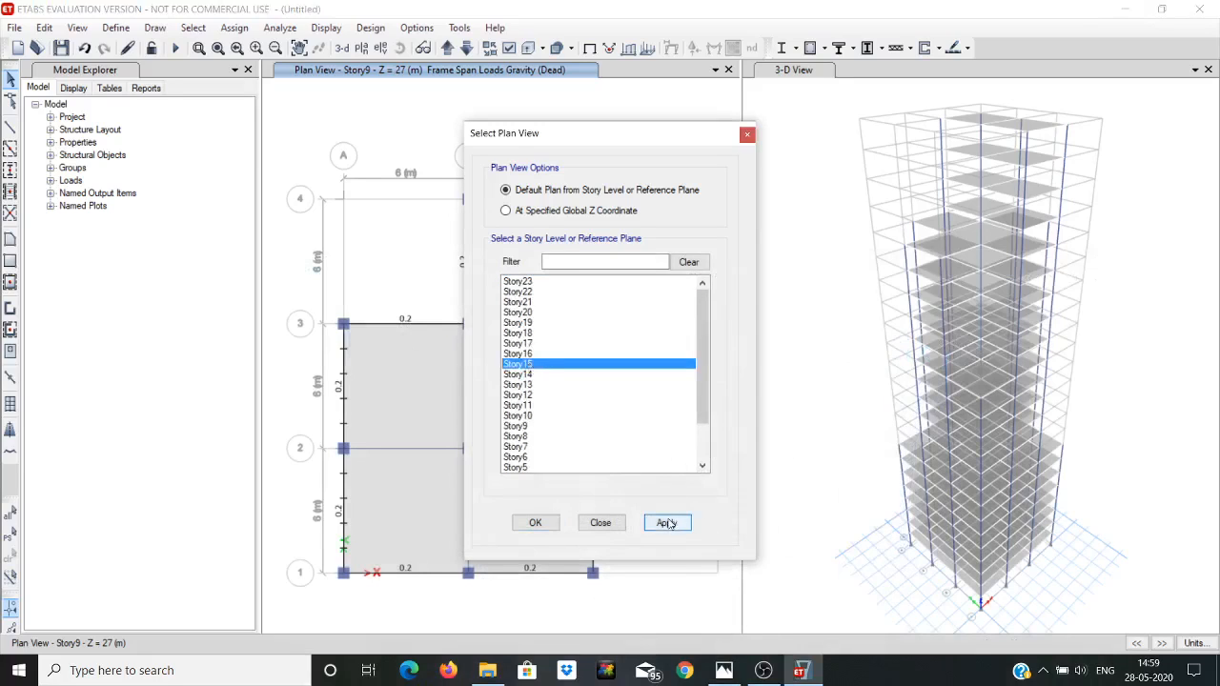
pyautogui.click(538, 523)
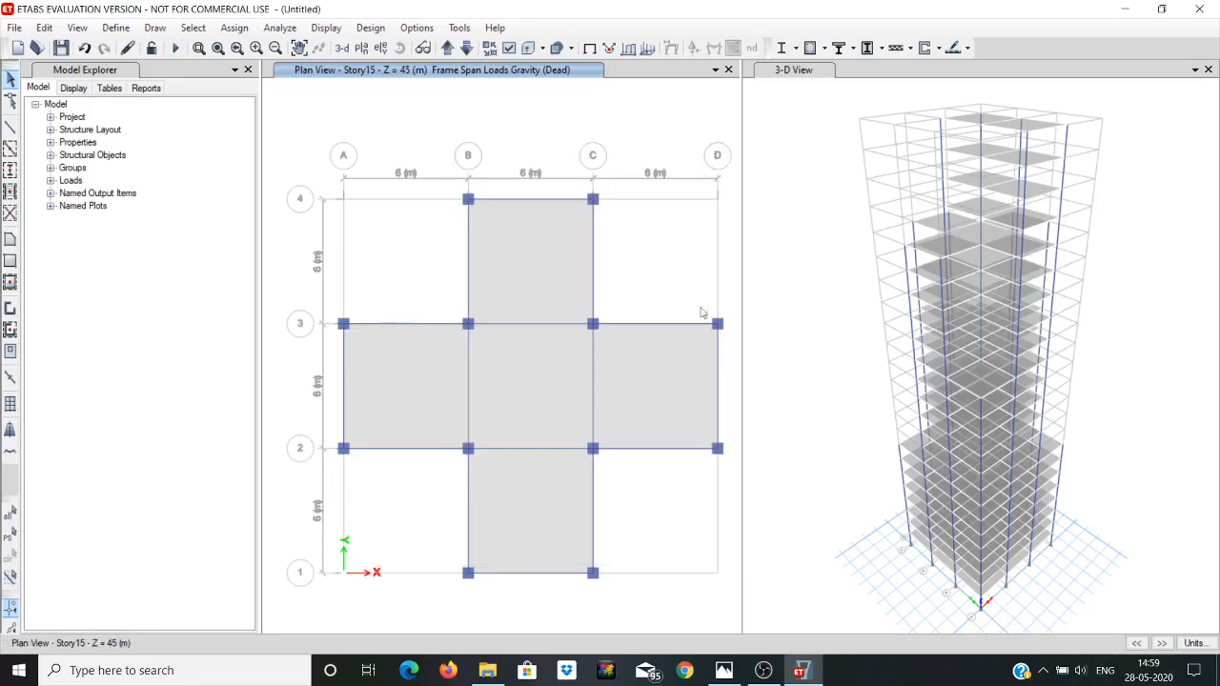
pyautogui.click(331, 29)
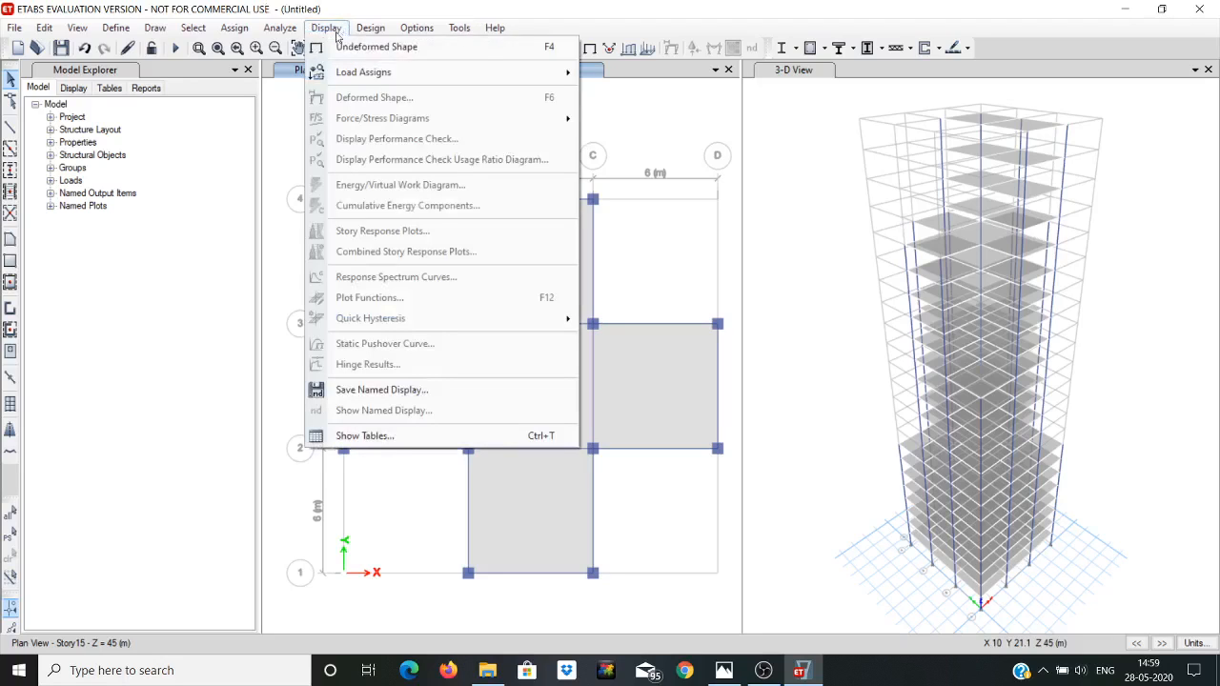
pyautogui.click(355, 48)
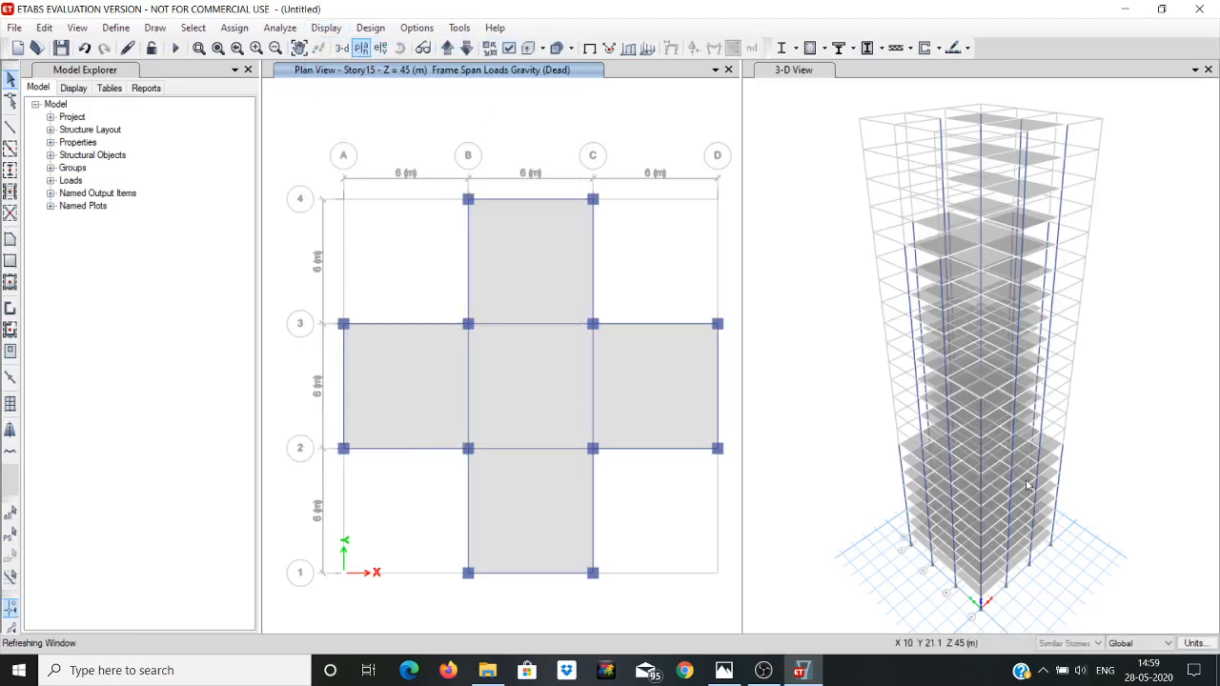
# Step: Select the twelve perimeter beams around the cross-shaped Story15 slab, together with those on its similar stories
pyautogui.click(518, 200)
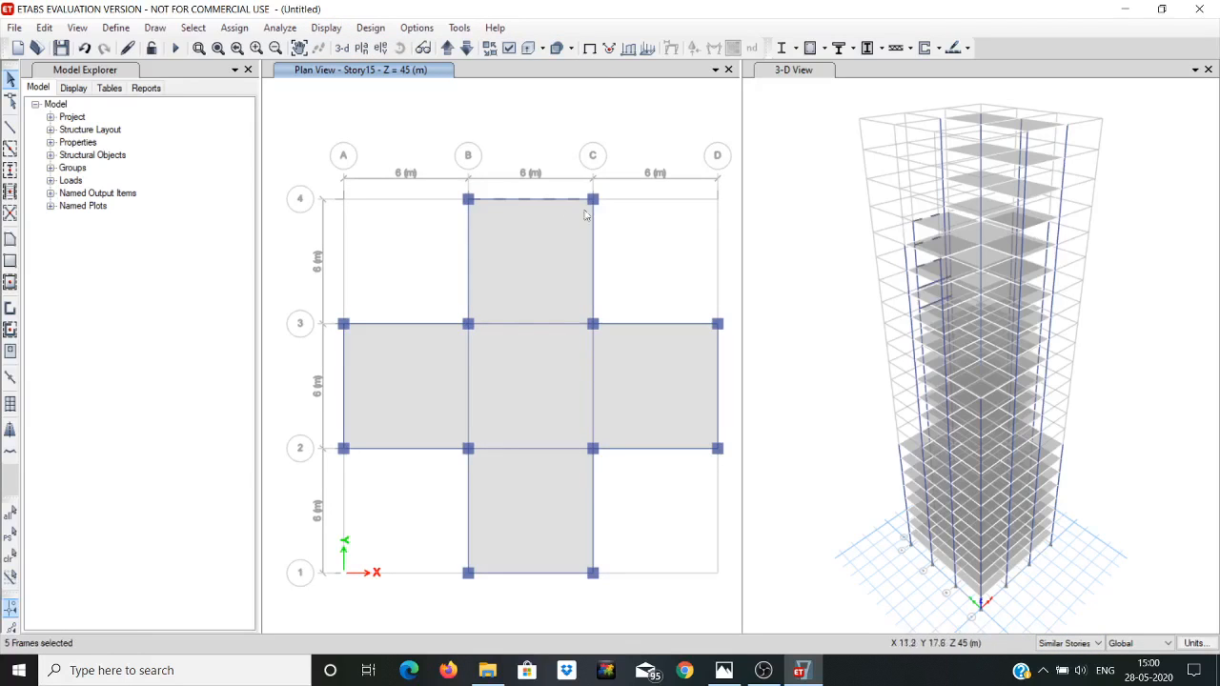
pyautogui.click(592, 236)
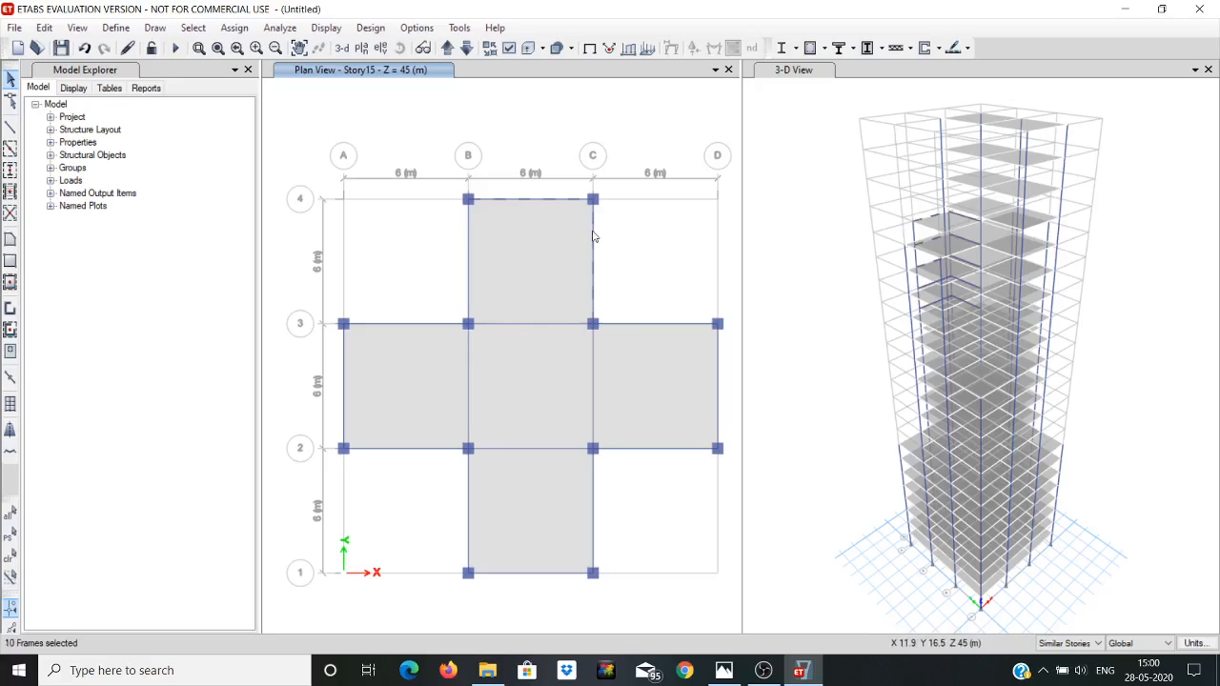
pyautogui.click(638, 324)
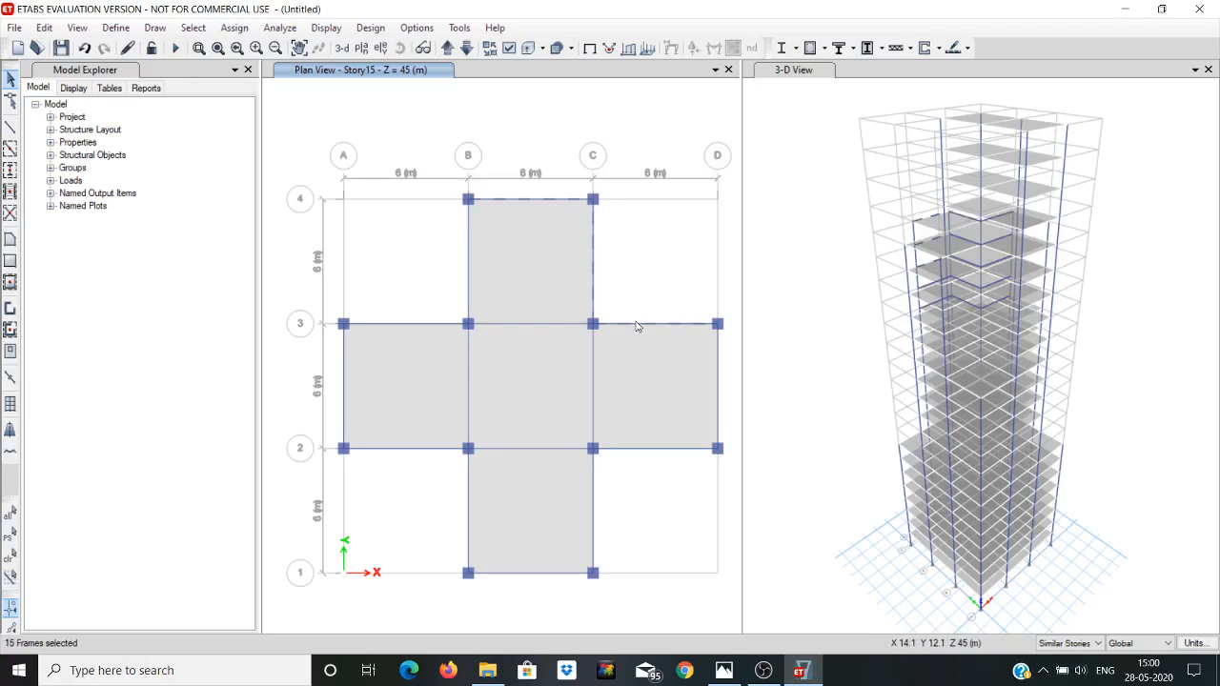
pyautogui.click(719, 362)
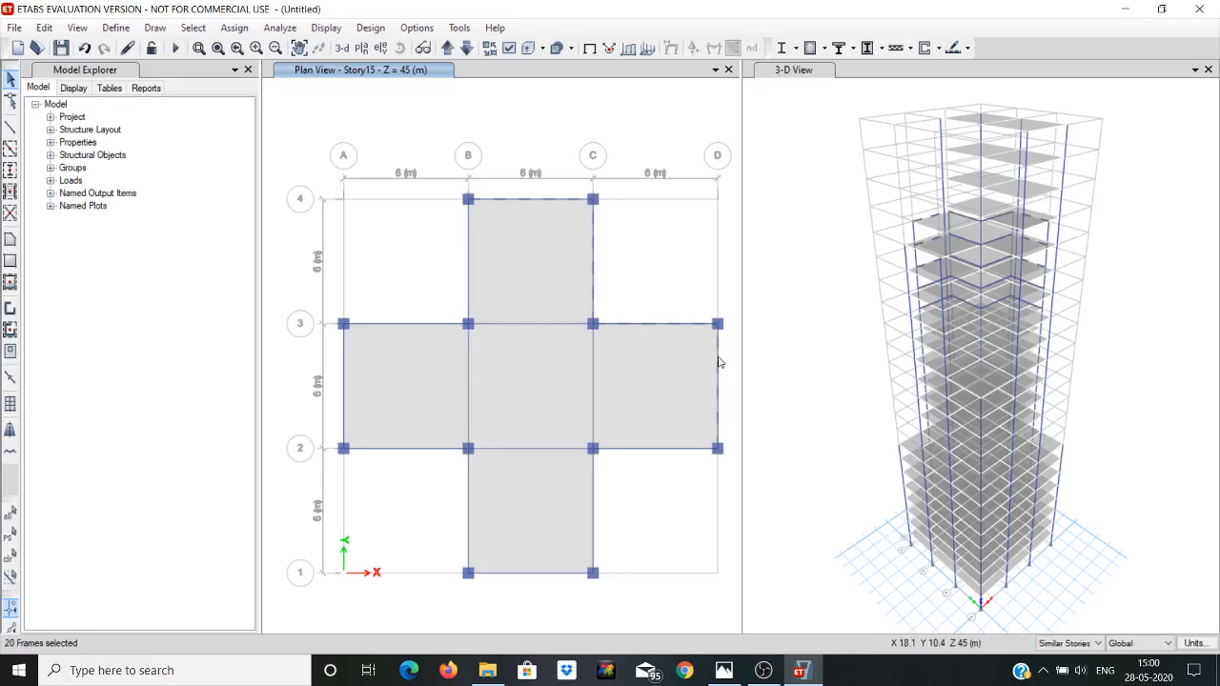
pyautogui.click(666, 449)
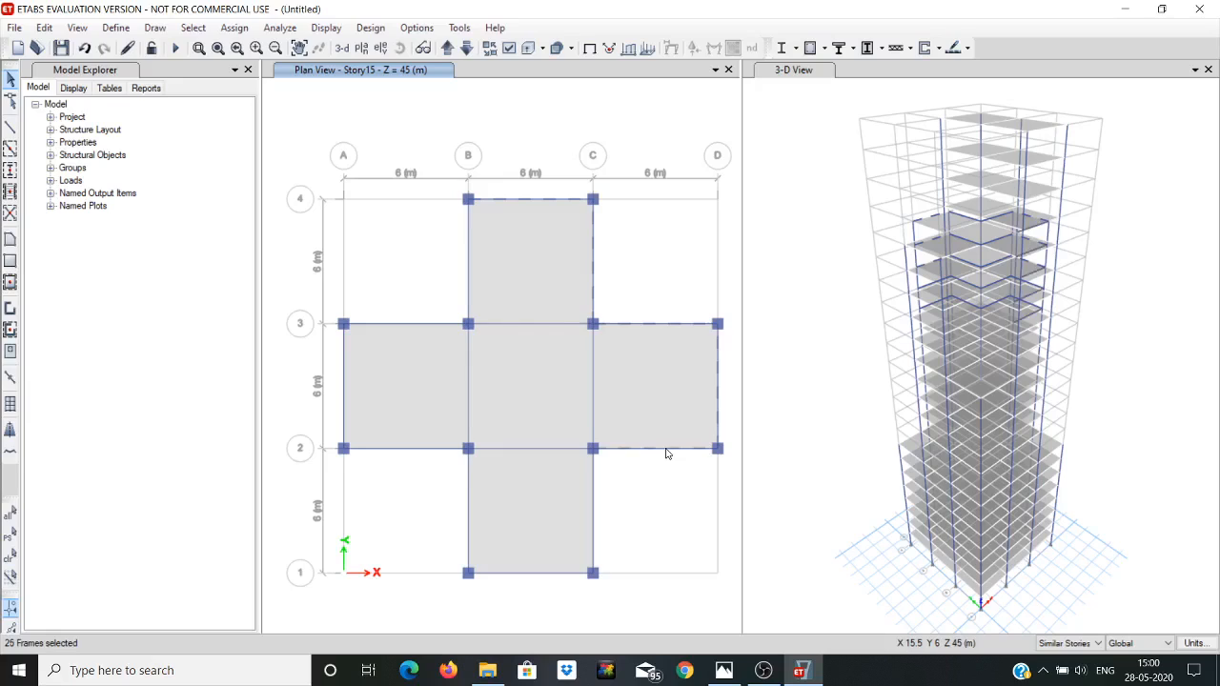
pyautogui.click(593, 520)
pyautogui.click(468, 499)
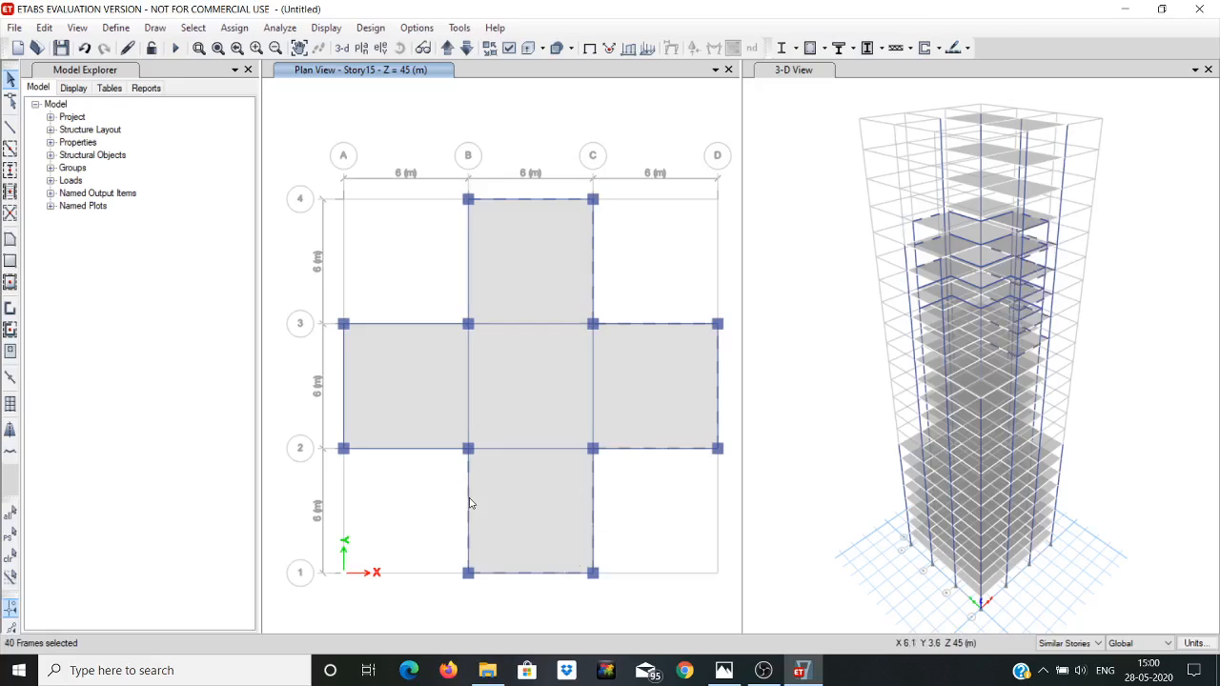
pyautogui.click(425, 450)
pyautogui.click(345, 401)
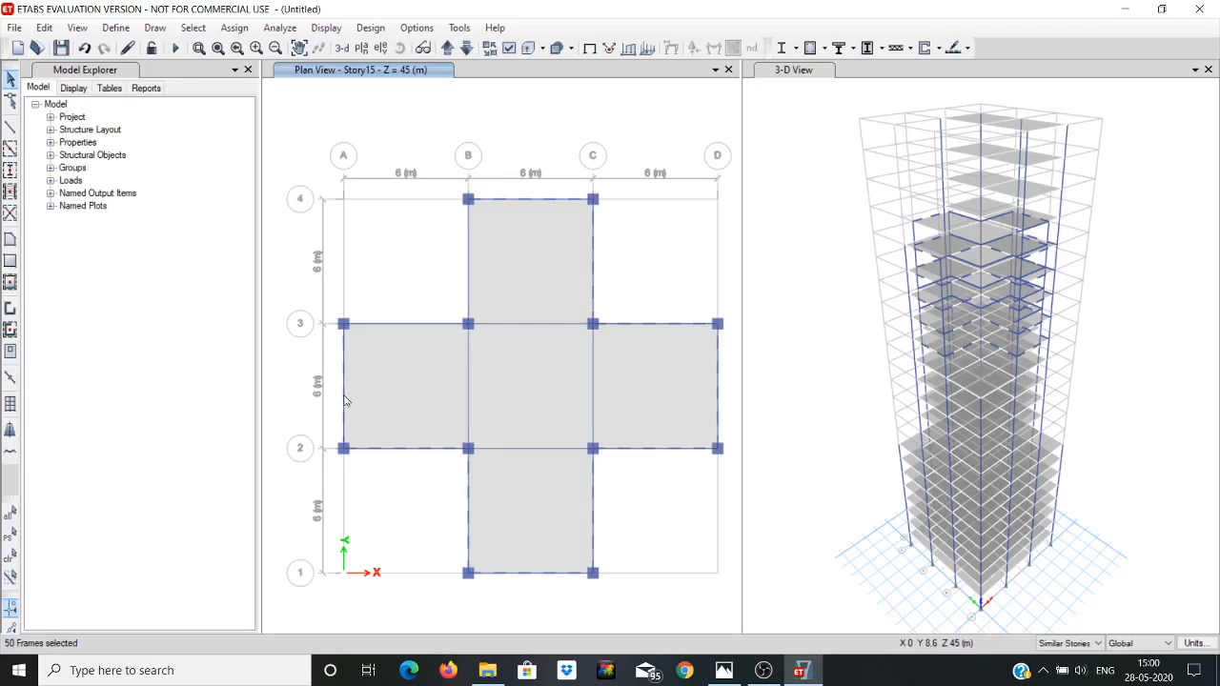
pyautogui.click(400, 325)
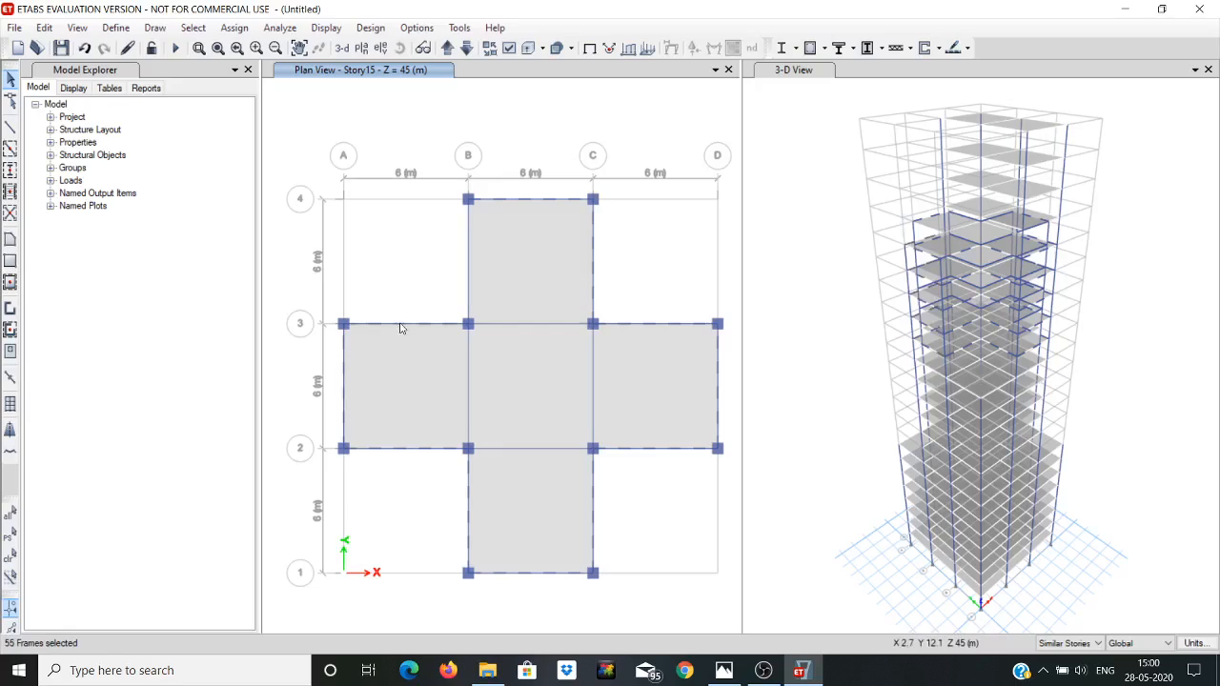
pyautogui.click(466, 243)
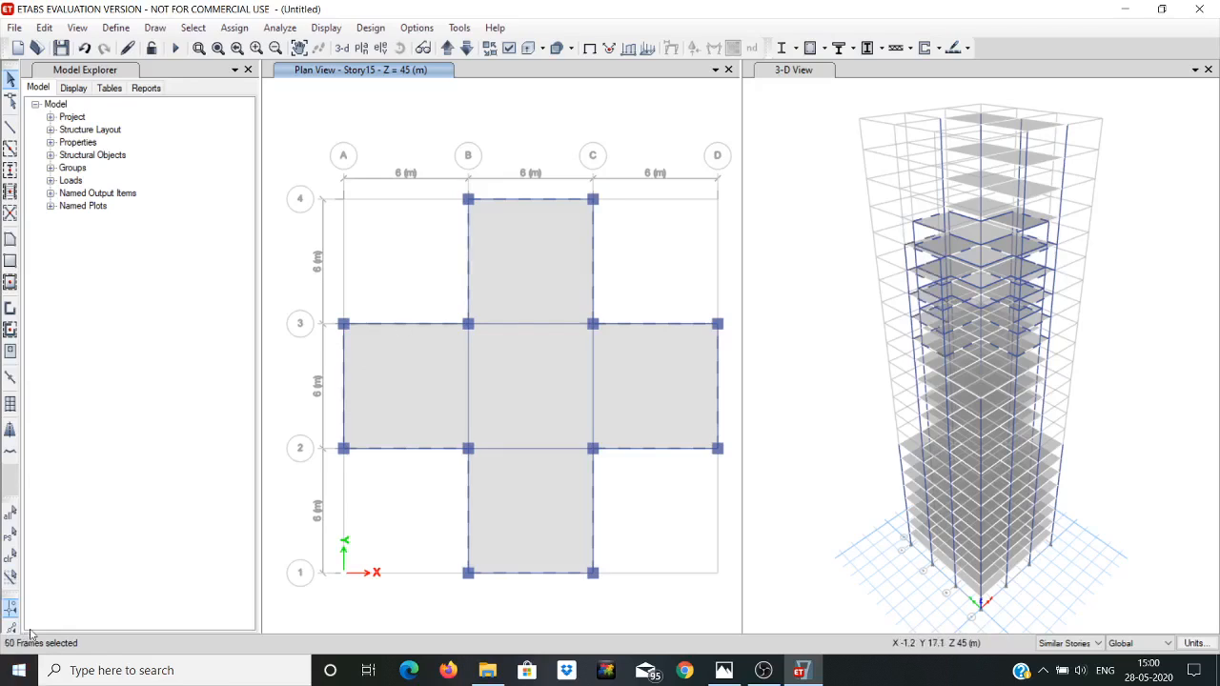
# Step: Assign a uniform gravity dead load of 0.2 kN/m to the selected Story15 perimeter beams and their similar stories
pyautogui.click(234, 27)
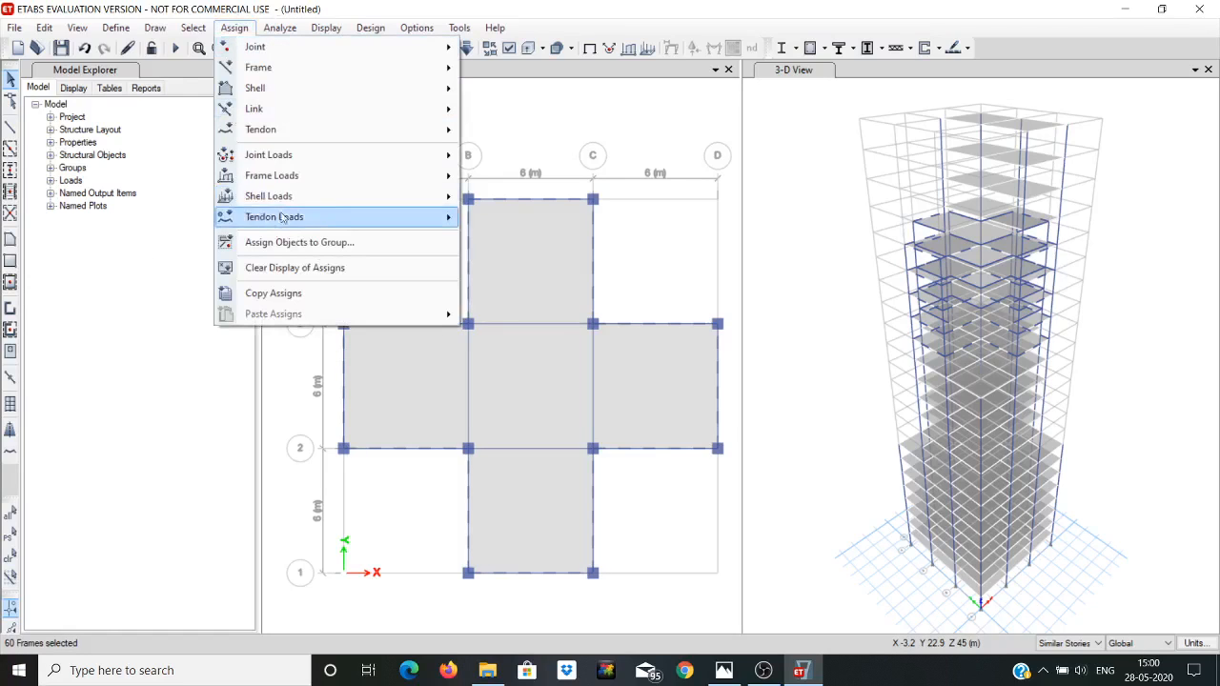
pyautogui.moveTo(295, 173)
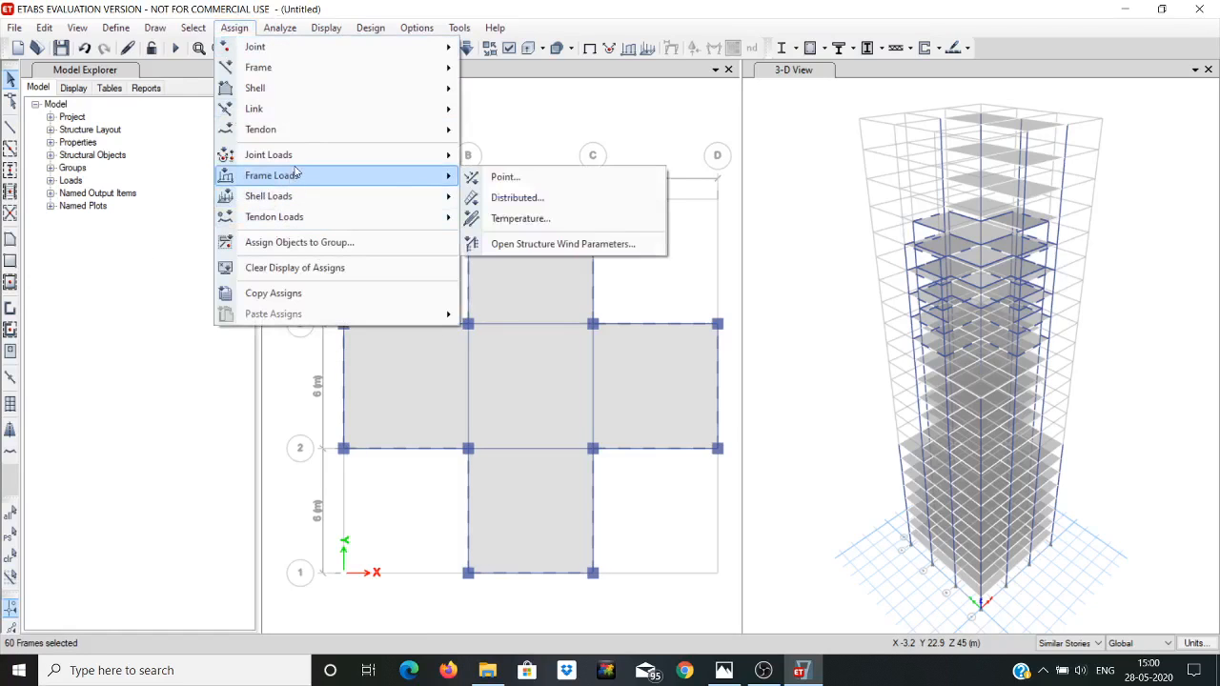
pyautogui.click(514, 200)
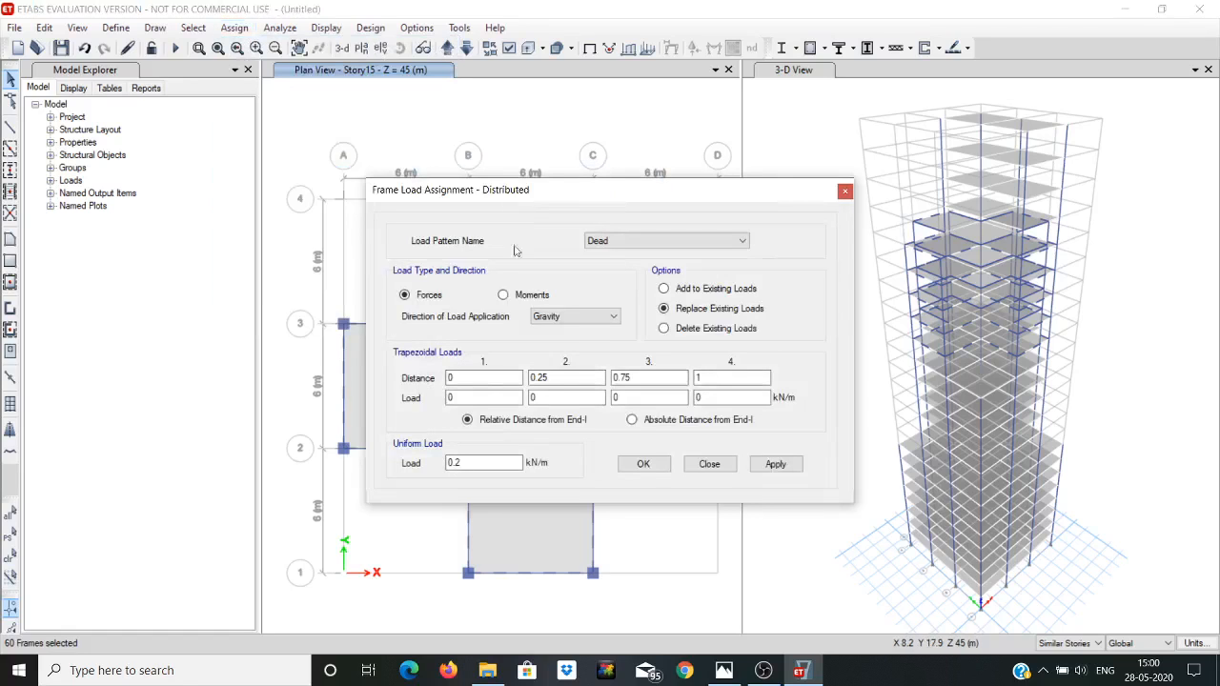
pyautogui.click(629, 465)
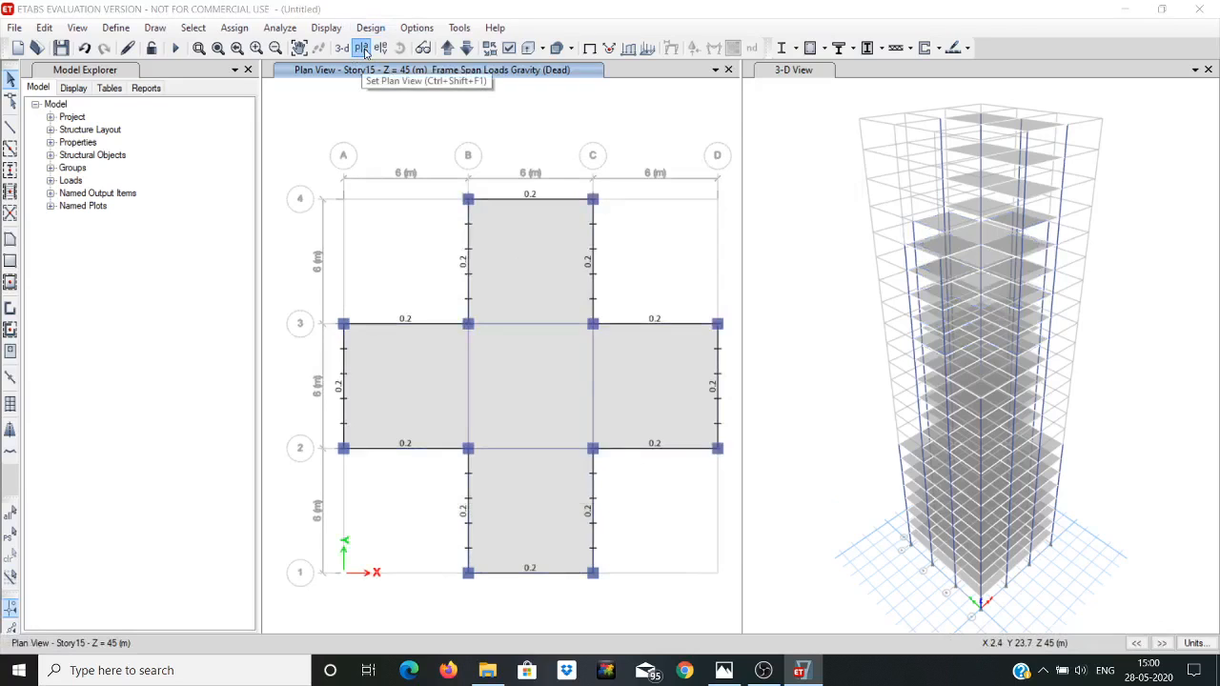
# Step: Show the Story20 plan view and clear the slab selection made there
pyautogui.click(362, 49)
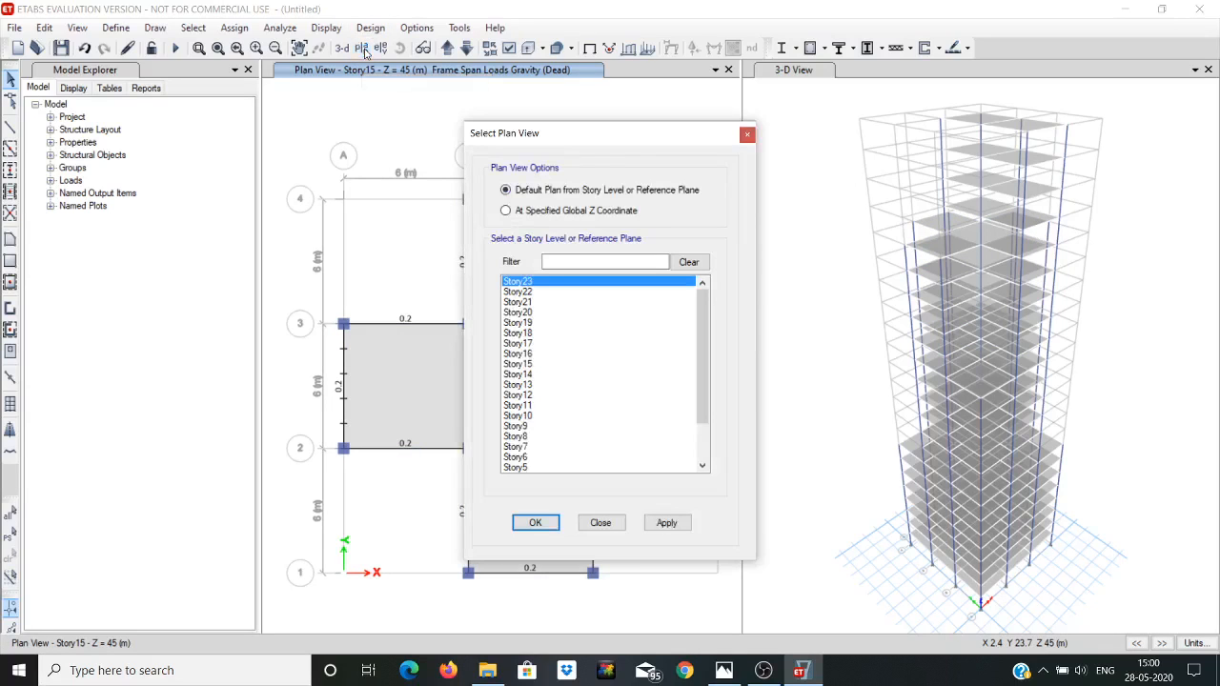
pyautogui.click(530, 314)
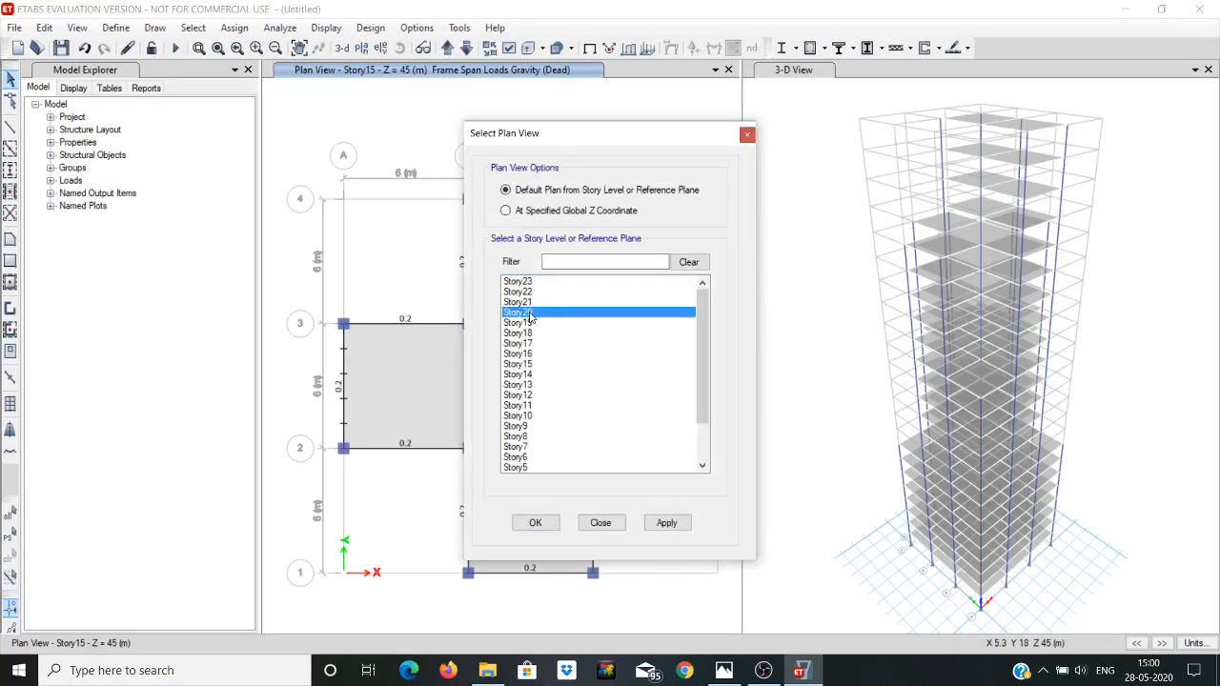
pyautogui.click(666, 523)
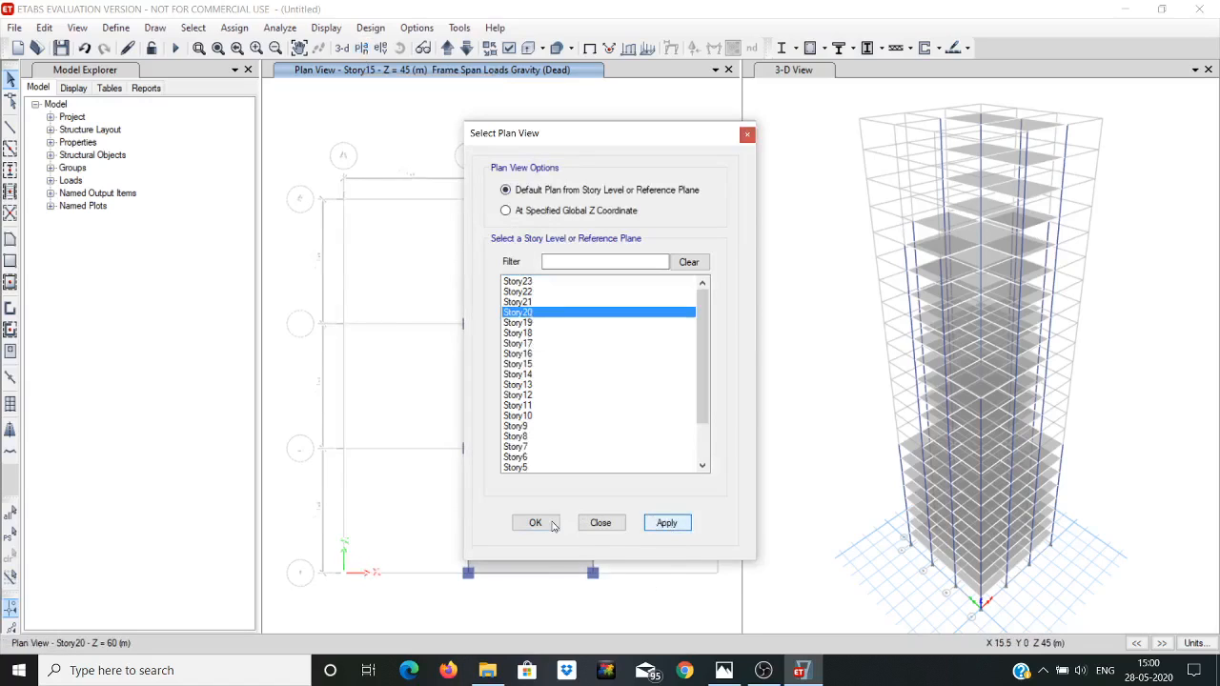
pyautogui.click(530, 526)
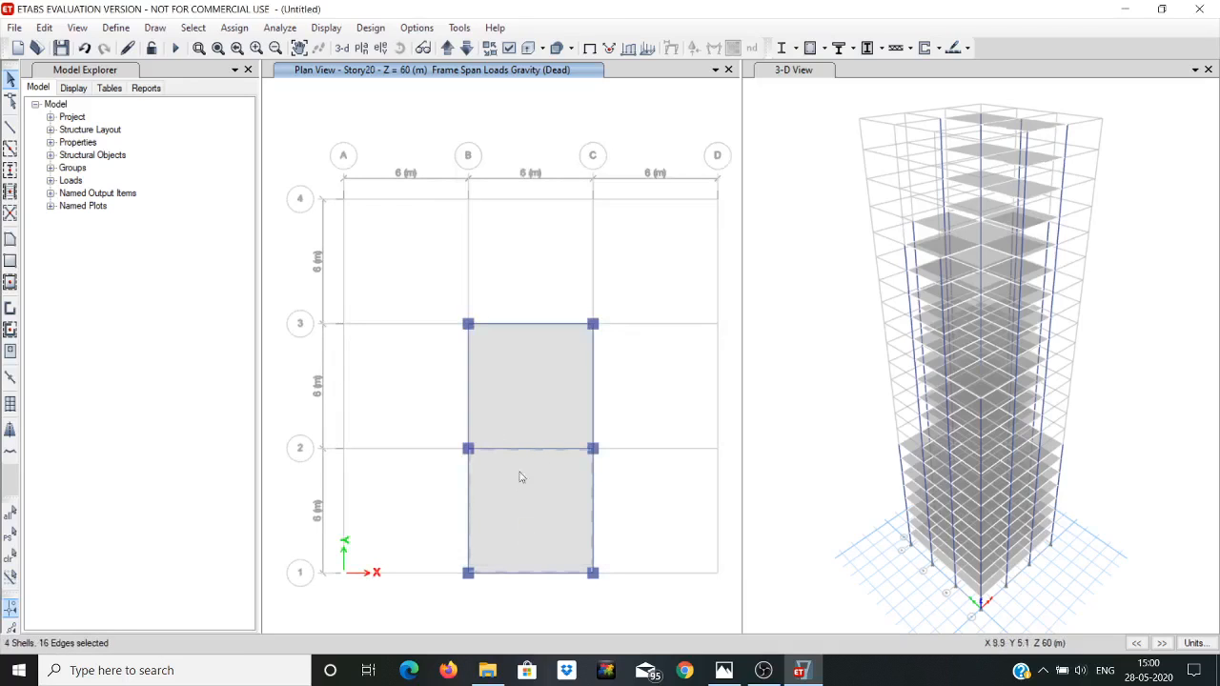
pyautogui.click(519, 611)
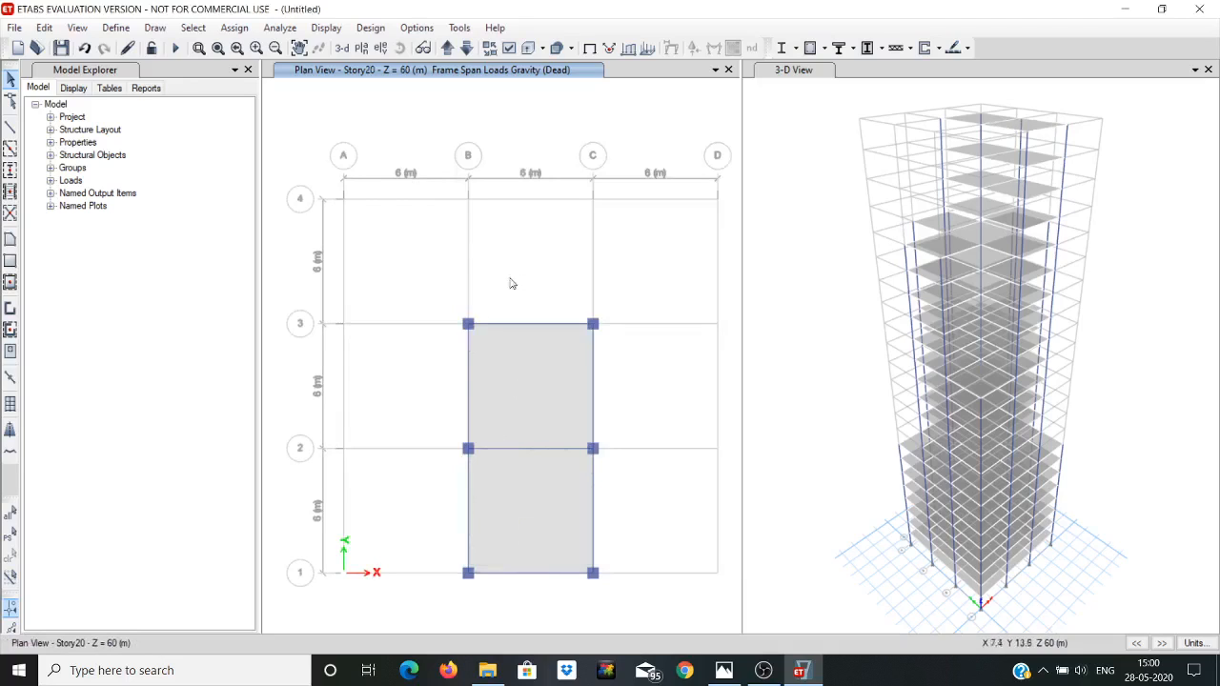
# Step: Select the six perimeter beams around the two-bay Story20 slab, together with those on its similar stories
pyautogui.click(532, 327)
pyautogui.click(592, 369)
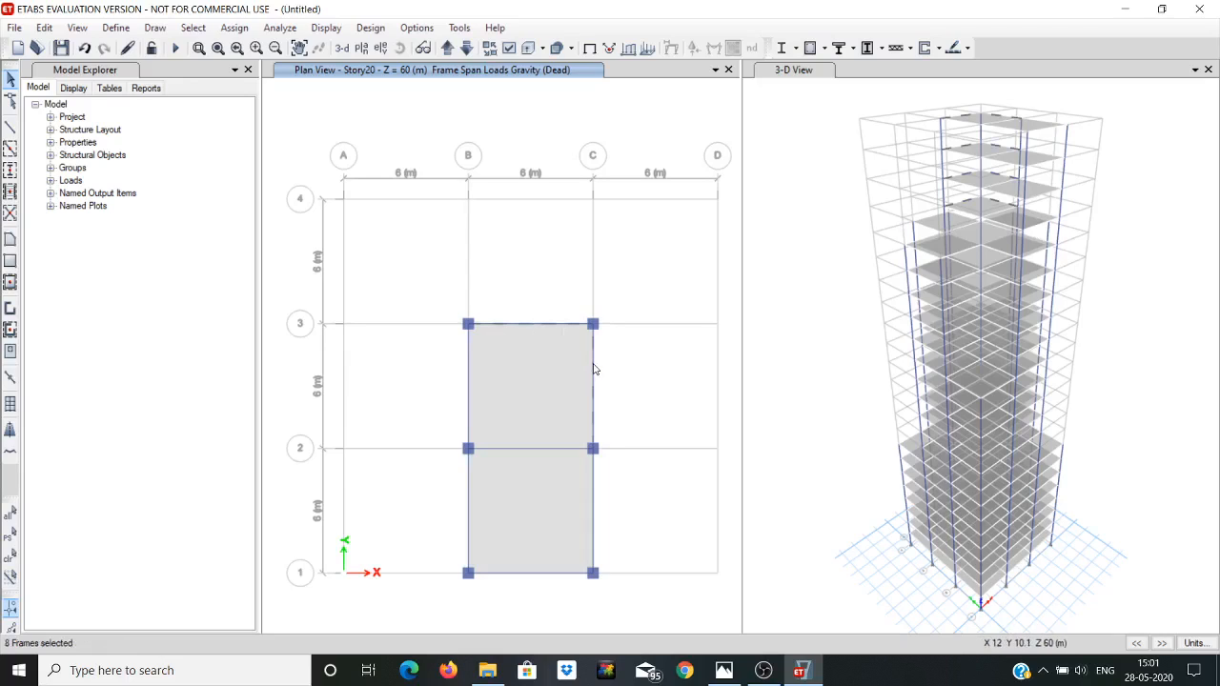
pyautogui.click(594, 490)
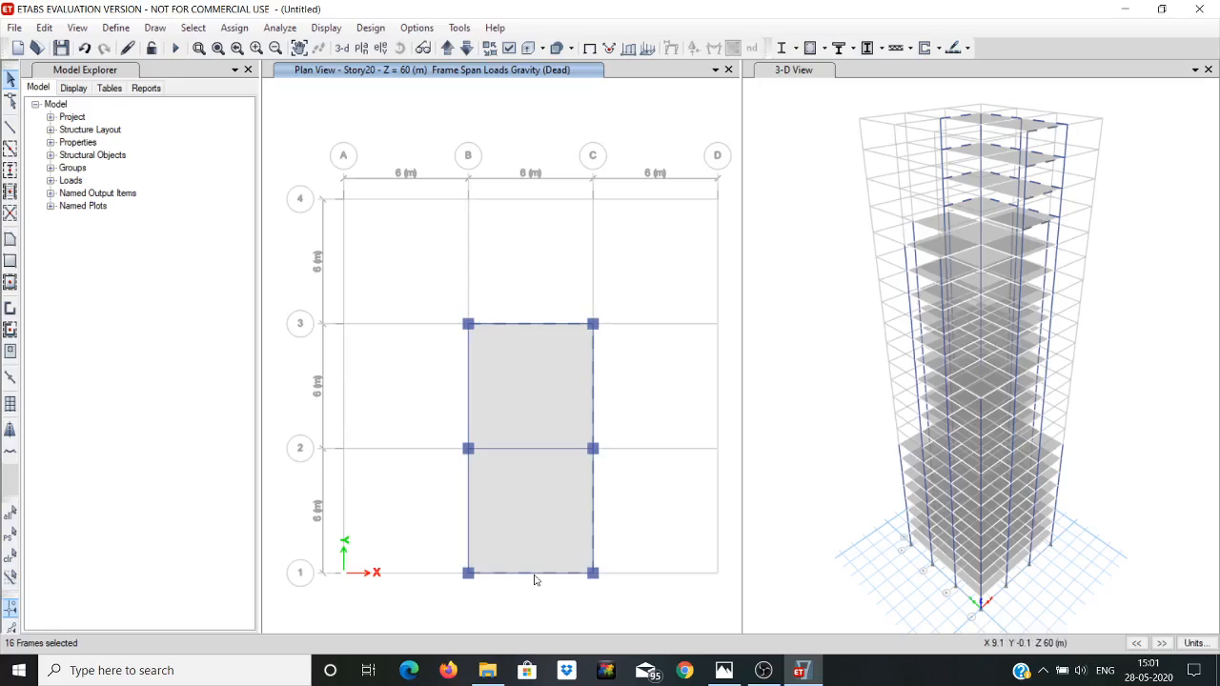
pyautogui.click(469, 515)
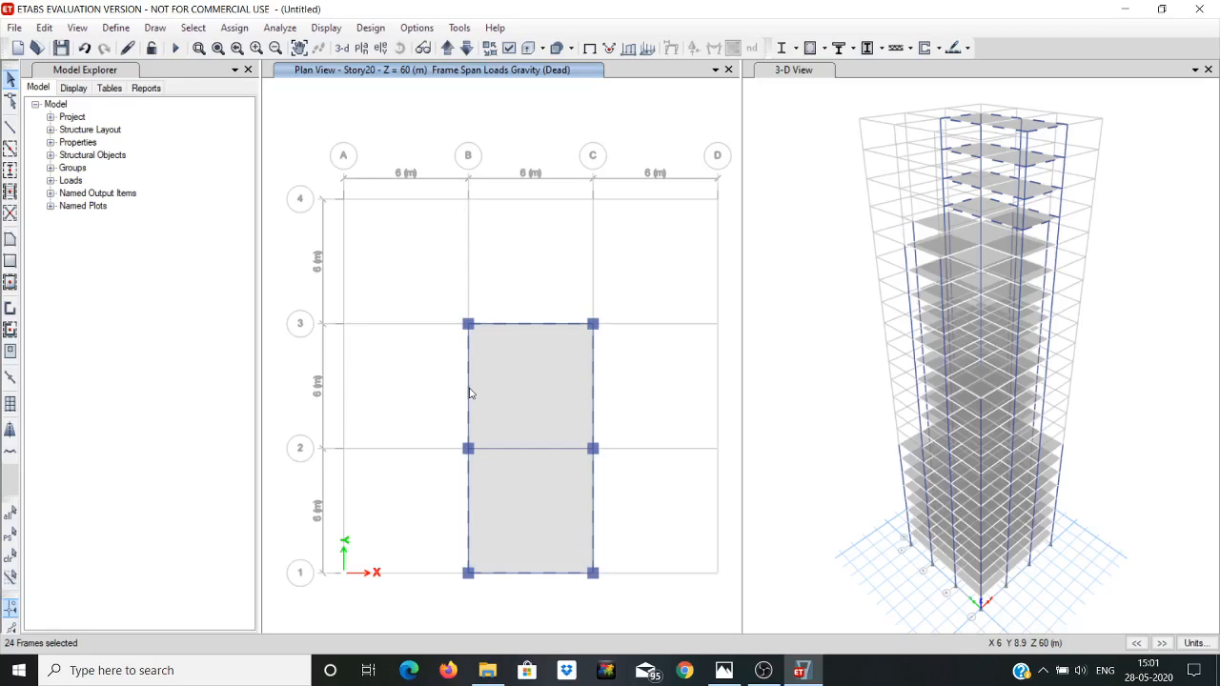
pyautogui.click(110, 684)
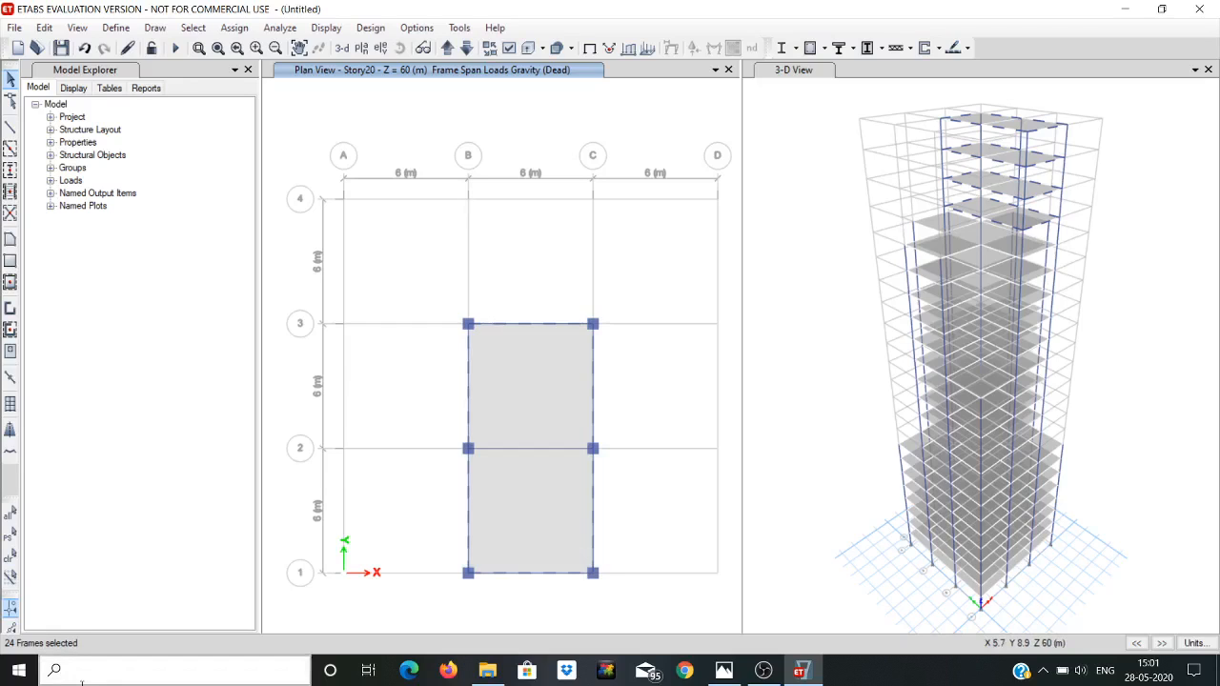
# Step: Assign a uniform gravity dead load of 0.2 kN/m to the selected Story20 perimeter beams and their similar stories
pyautogui.click(234, 28)
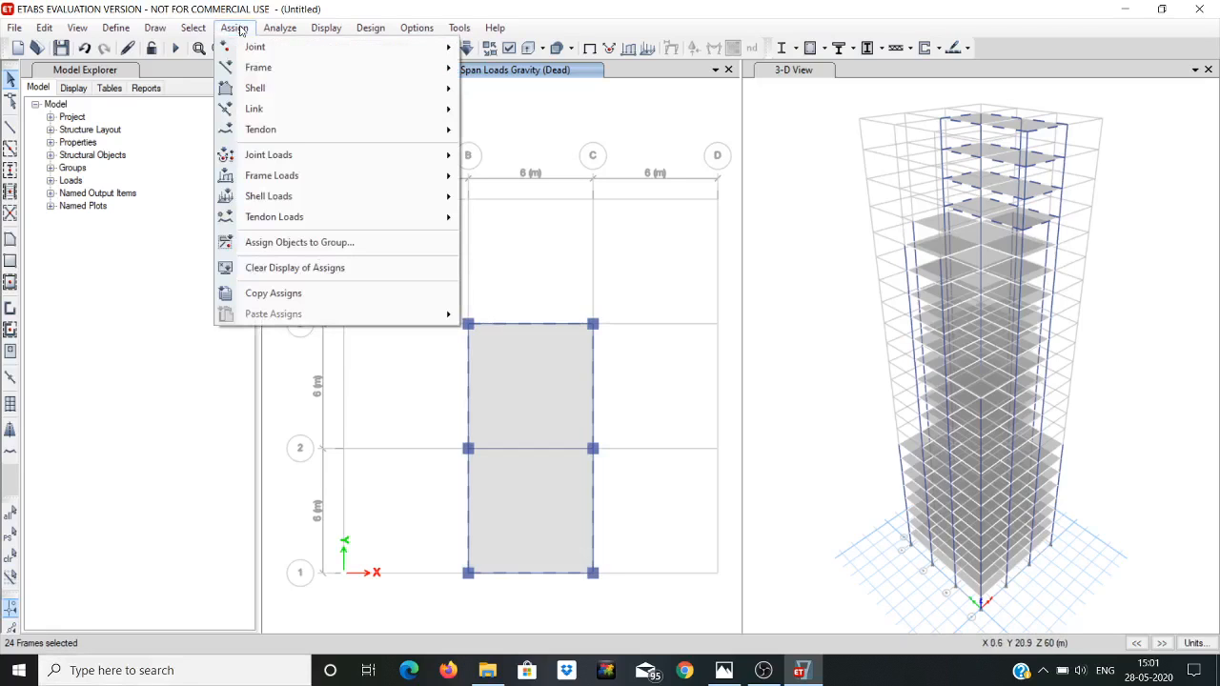
pyautogui.moveTo(299, 181)
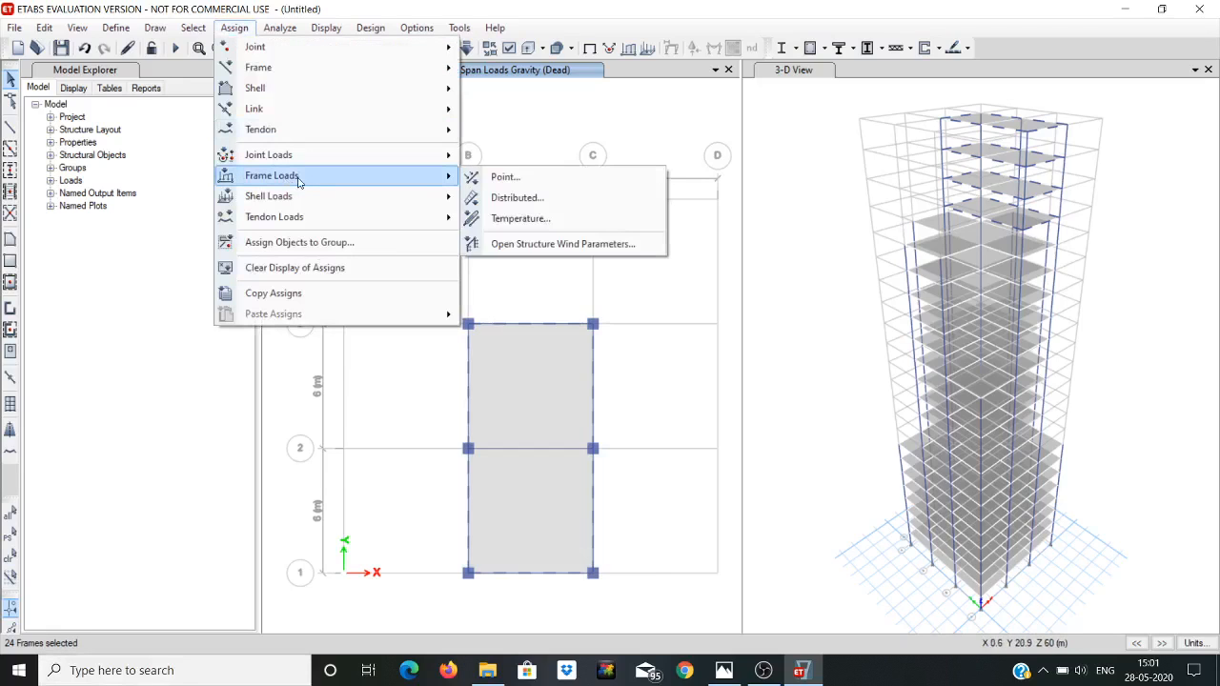
pyautogui.click(505, 198)
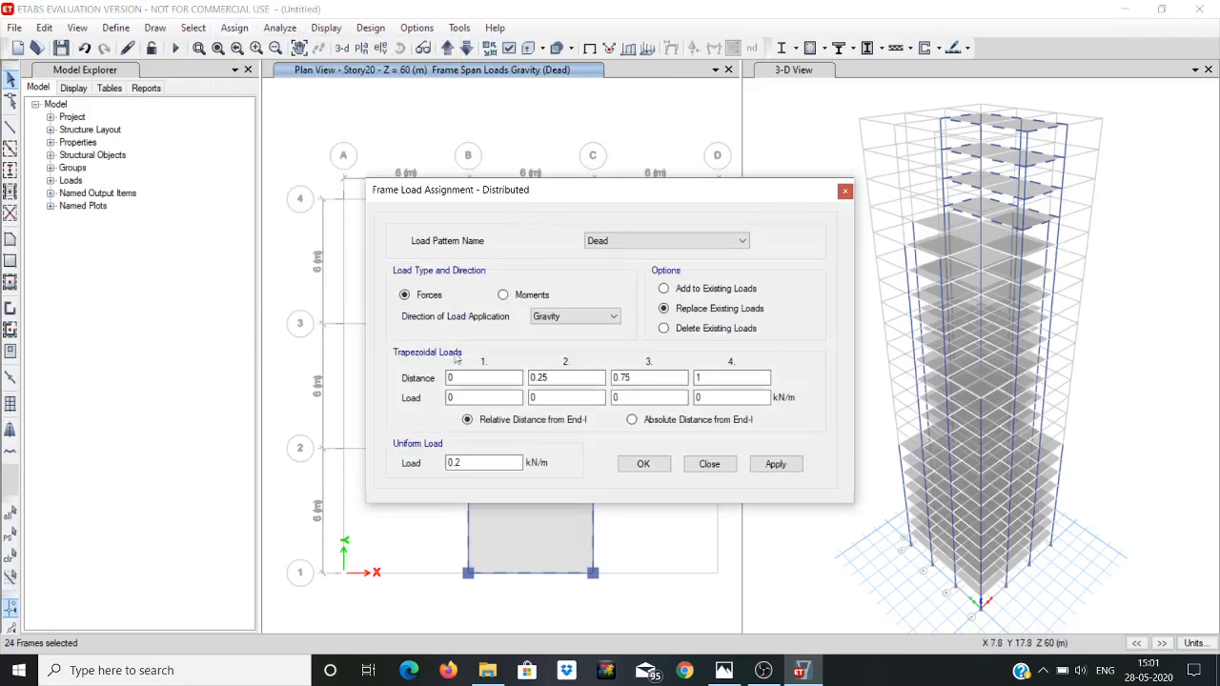
pyautogui.click(643, 465)
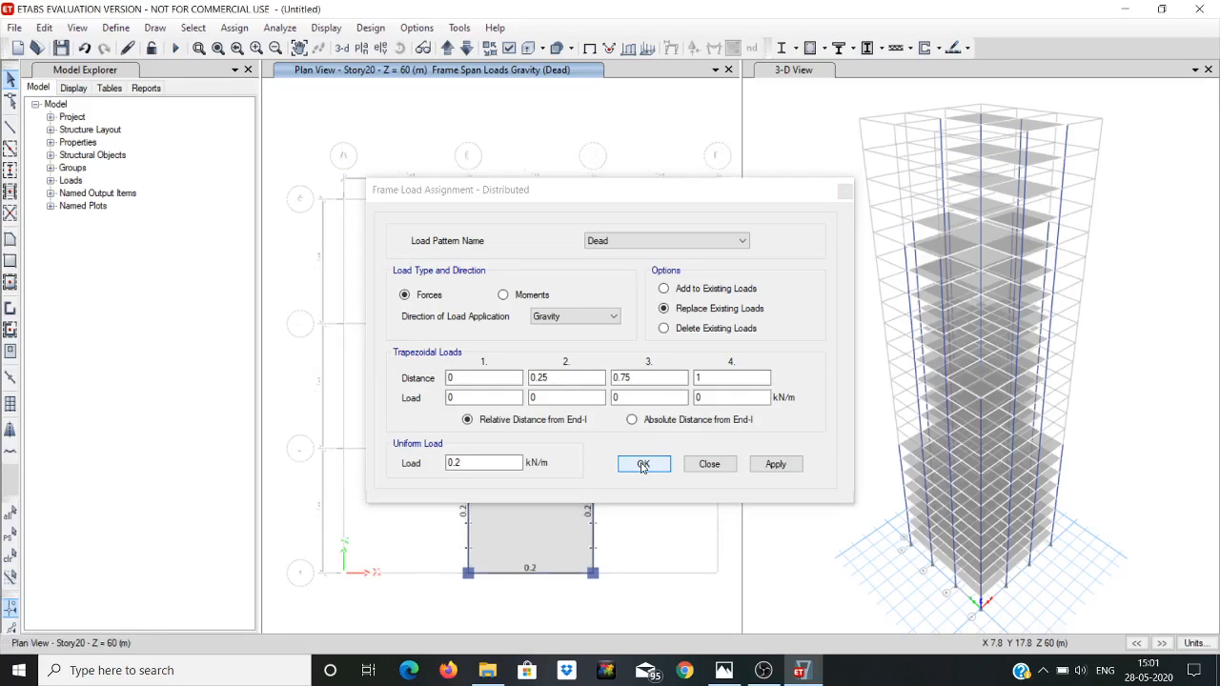
pyautogui.click(642, 464)
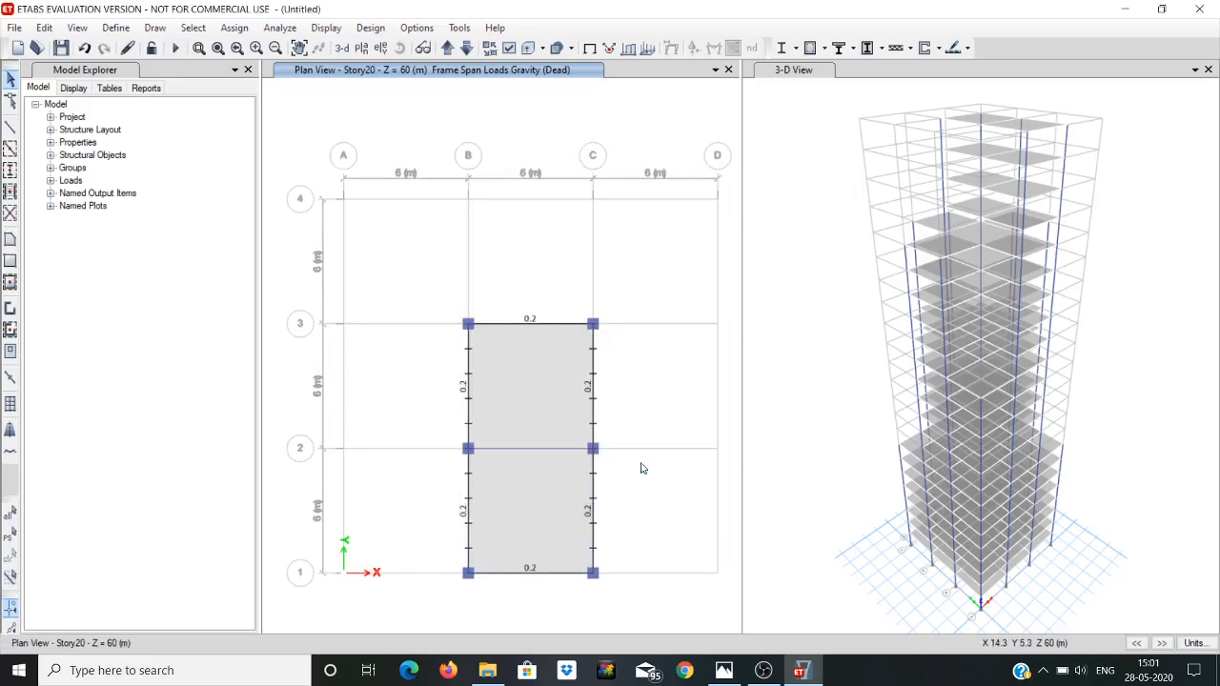
# Step: Show the plan view of the roof level, Story23
pyautogui.click(362, 49)
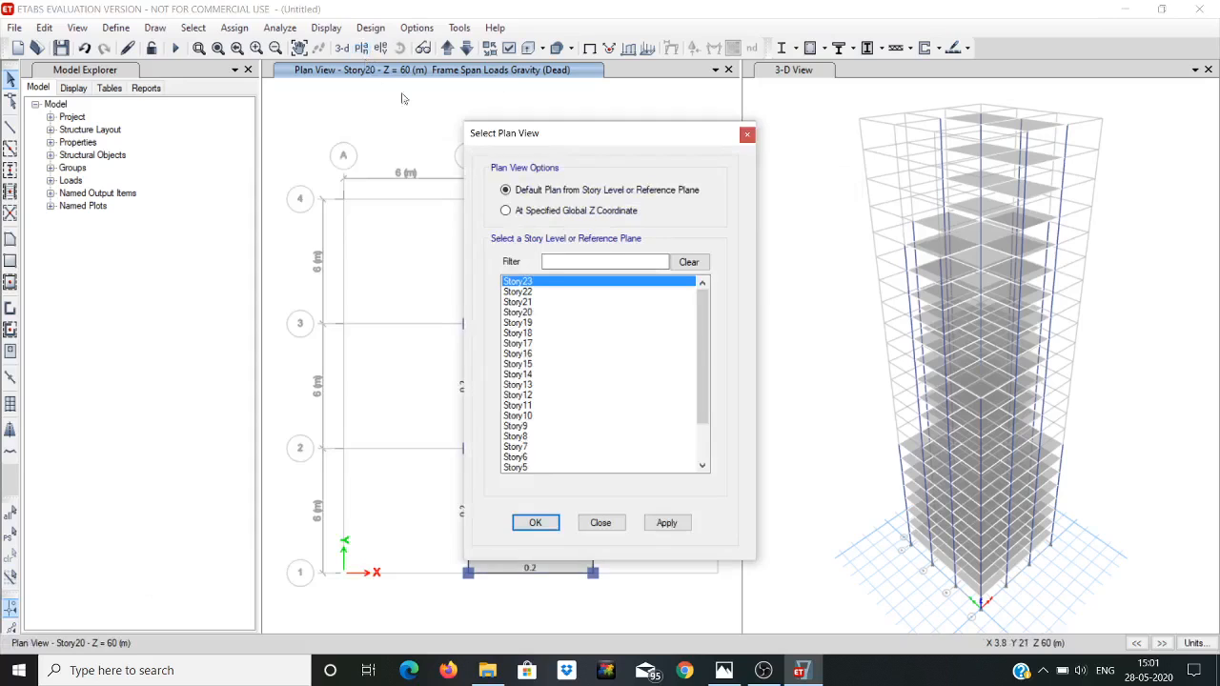
pyautogui.click(553, 282)
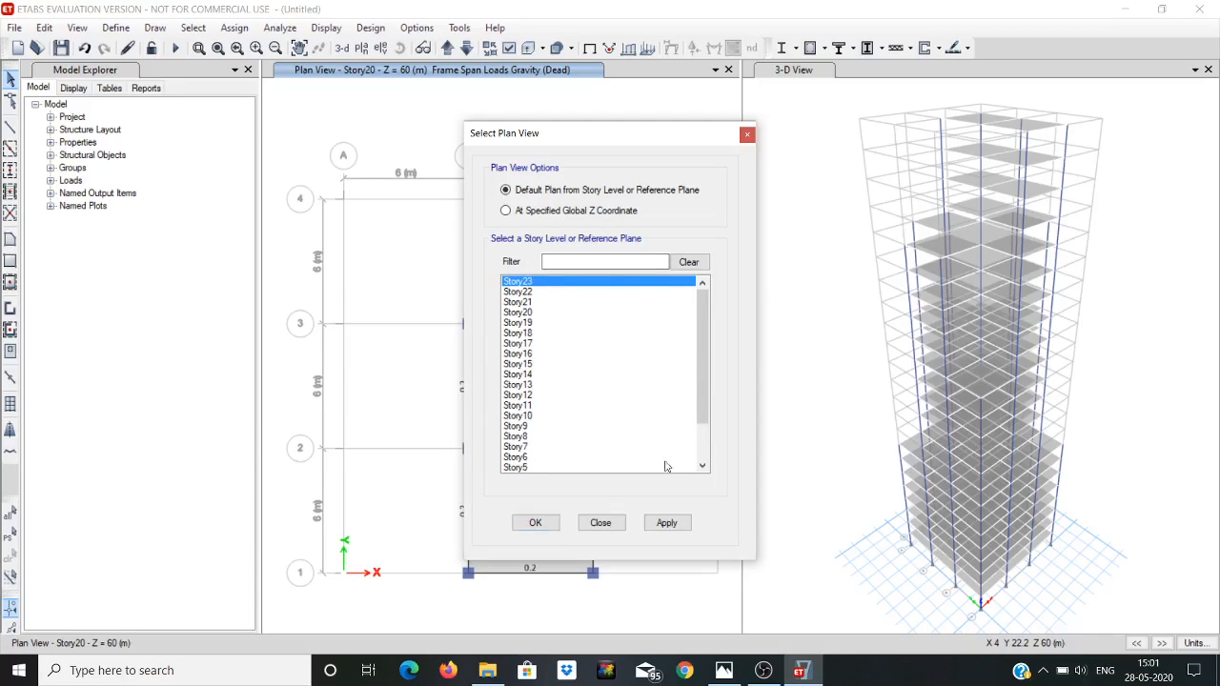
pyautogui.click(670, 527)
pyautogui.click(536, 523)
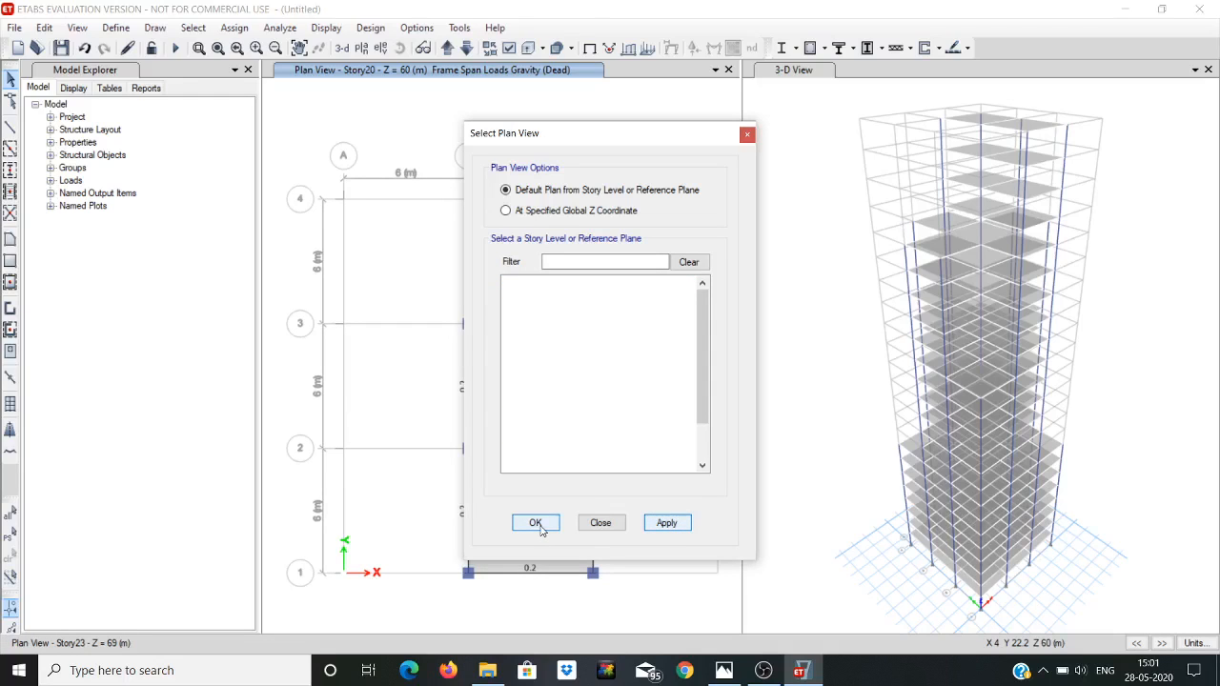
# Step: Check the cladding load in the reference image in Photos, return to ETABS and show the Story23 plan as an undeformed shape
pyautogui.click(724, 671)
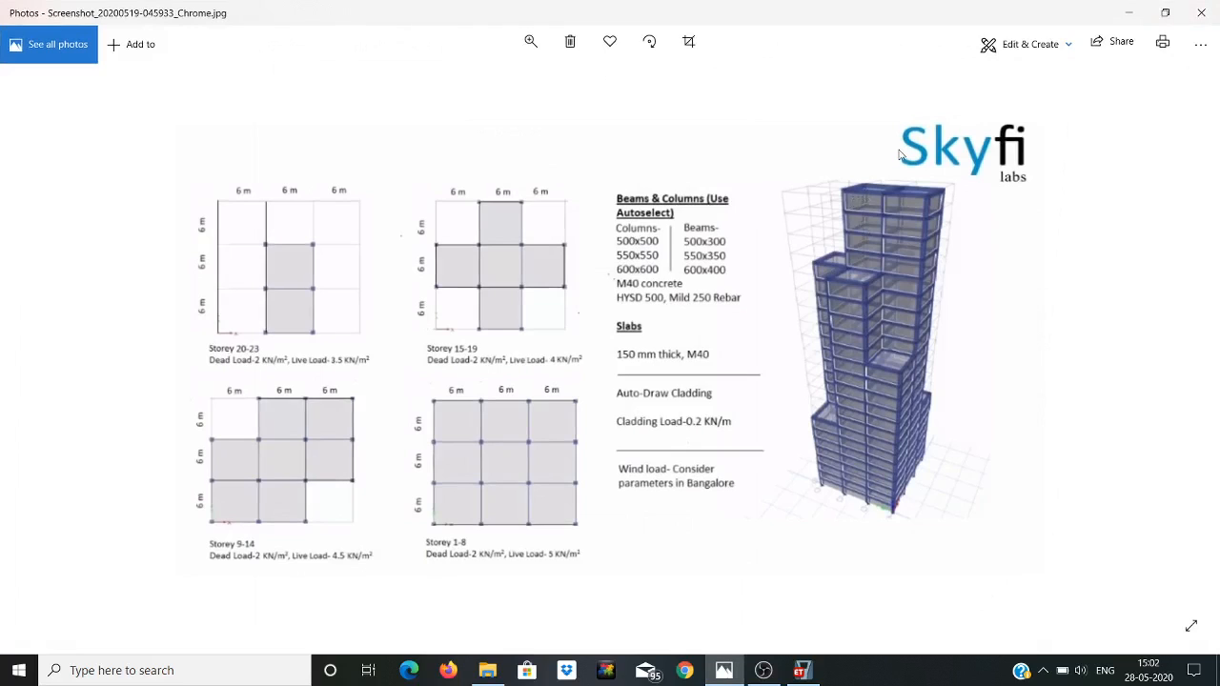
pyautogui.click(1127, 12)
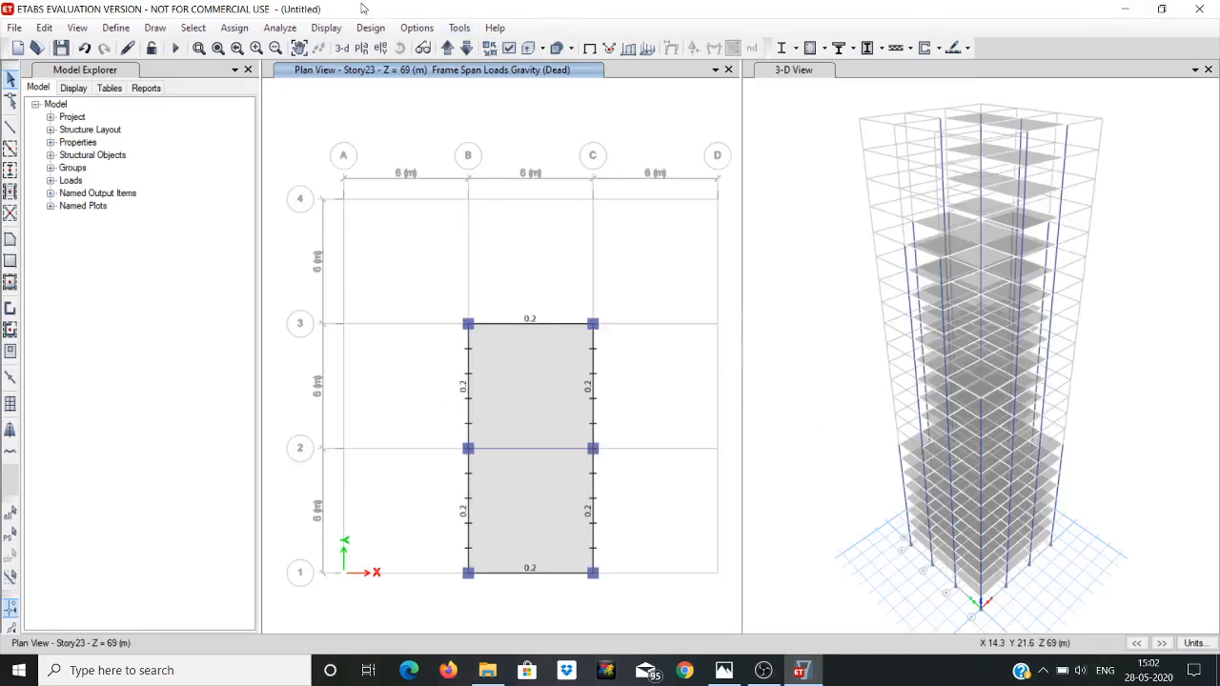
pyautogui.click(333, 33)
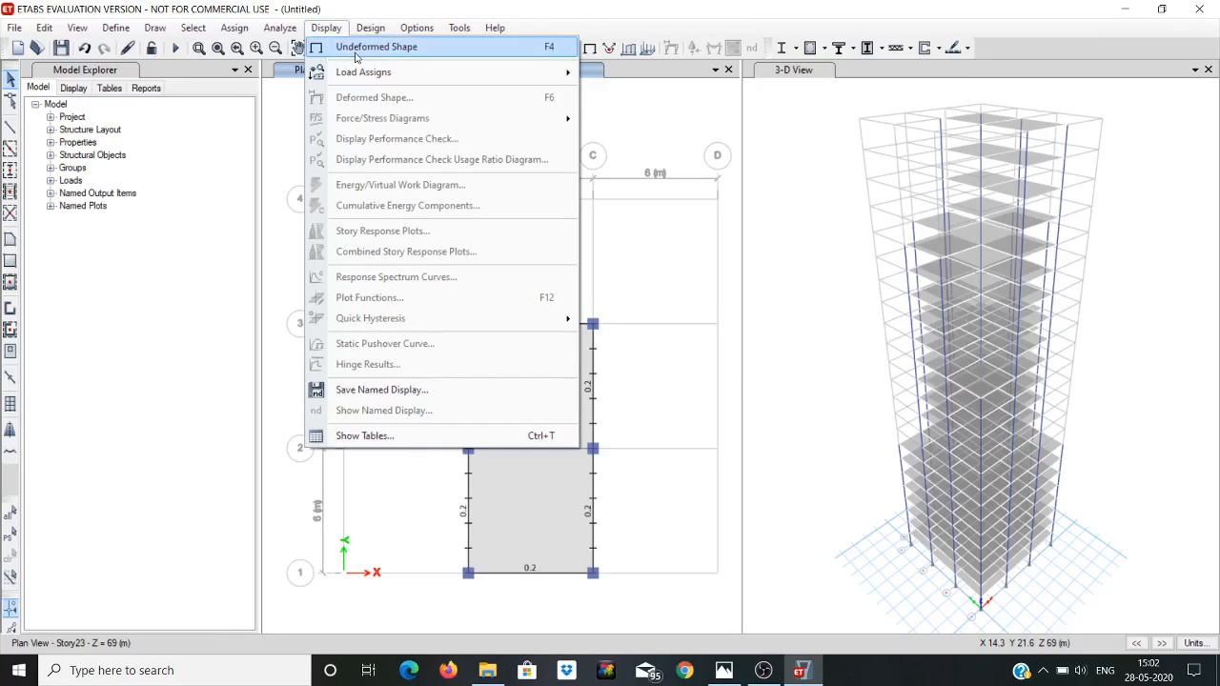
pyautogui.click(356, 53)
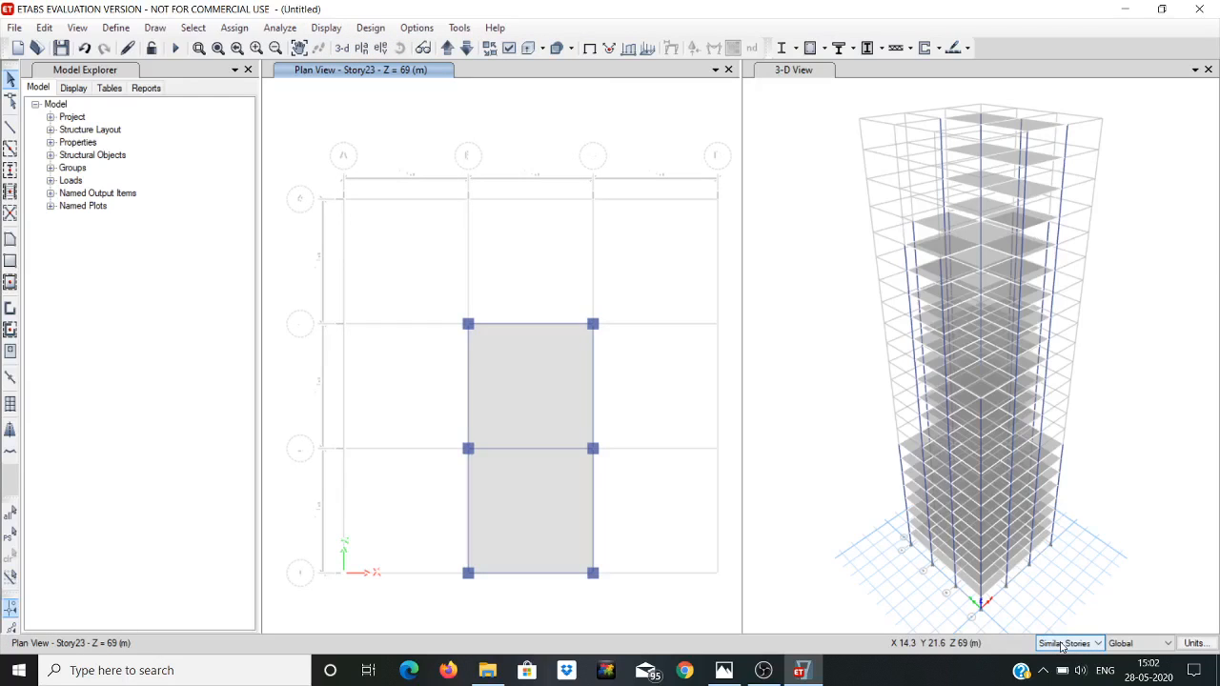
# Step: Limit the selection to One Story and select the six perimeter beams around the Story23 slab
pyautogui.click(1062, 646)
pyautogui.click(1059, 670)
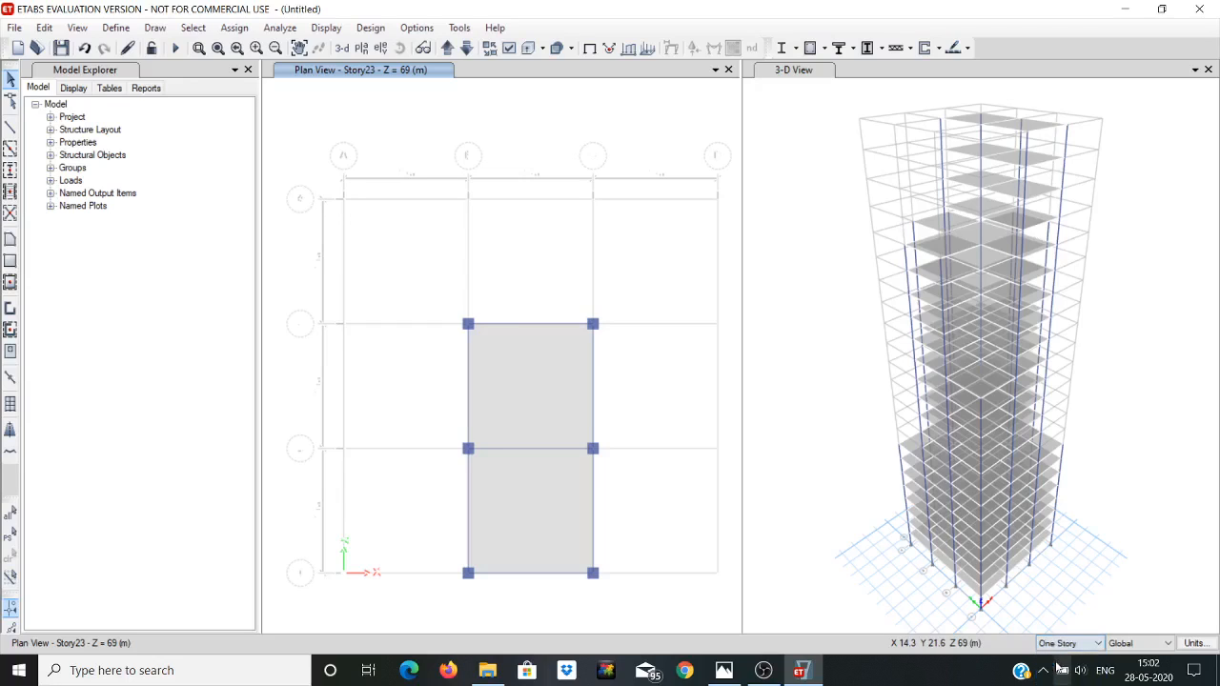
pyautogui.click(536, 325)
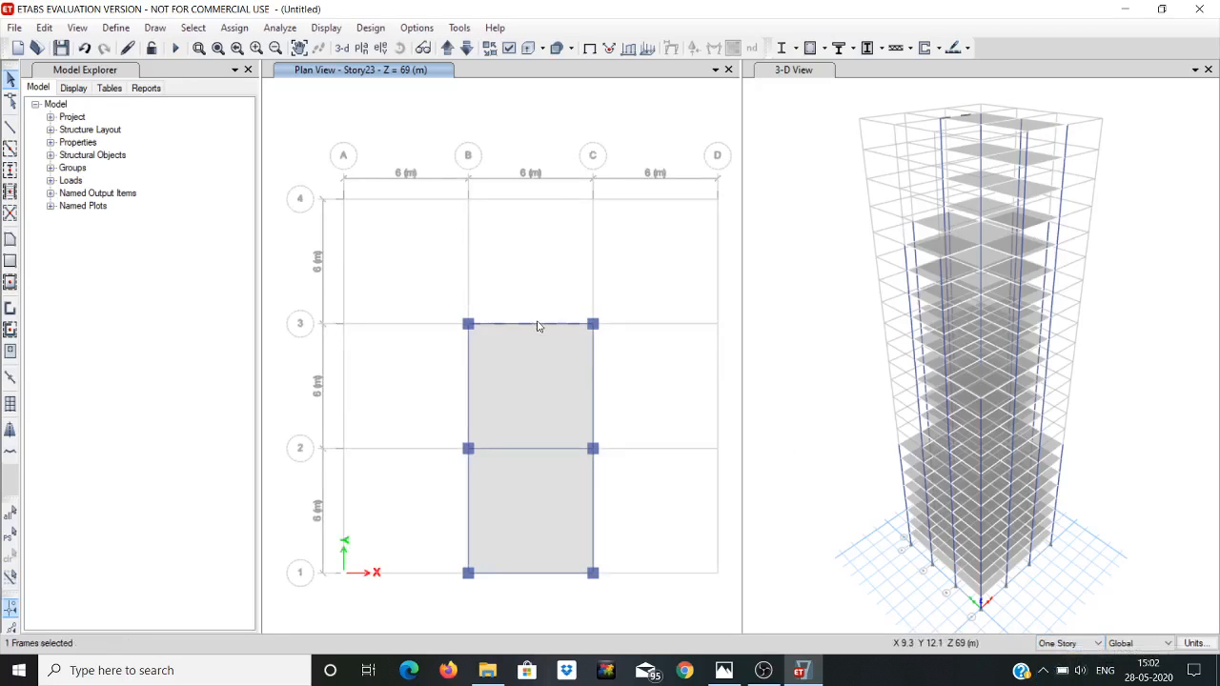
pyautogui.click(593, 357)
pyautogui.click(593, 479)
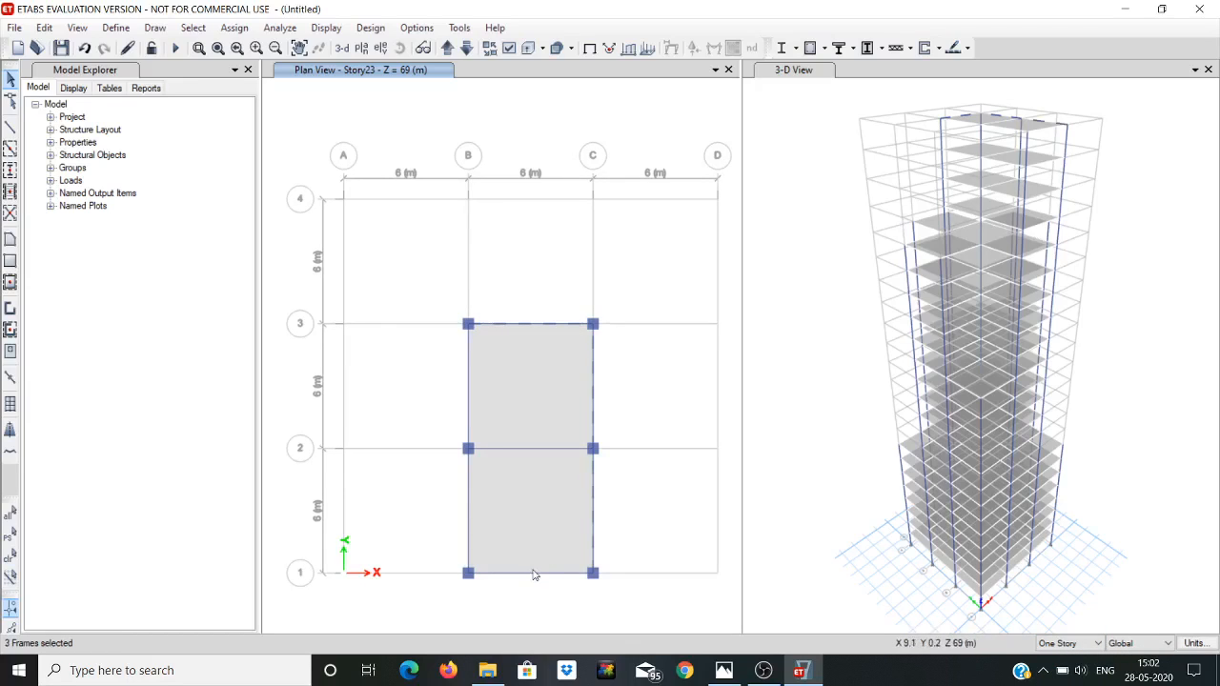
pyautogui.click(469, 521)
pyautogui.click(468, 399)
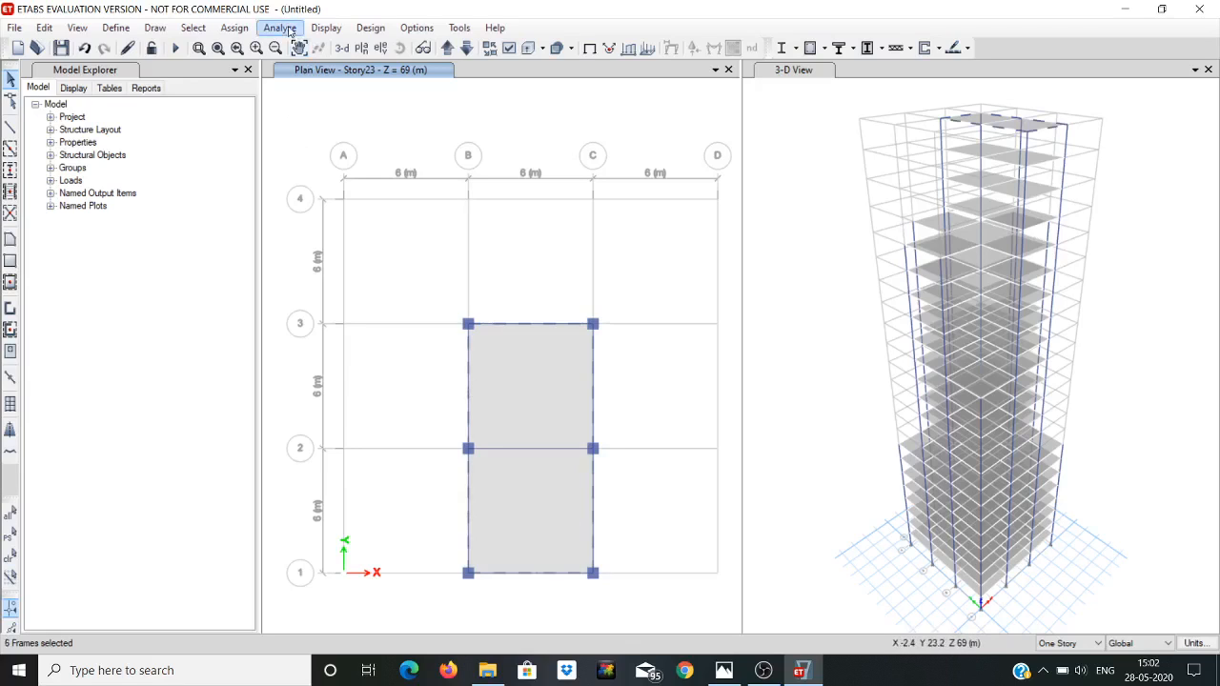
# Step: Delete the existing distributed dead loads from the selected Story23 perimeter beams
pyautogui.click(232, 30)
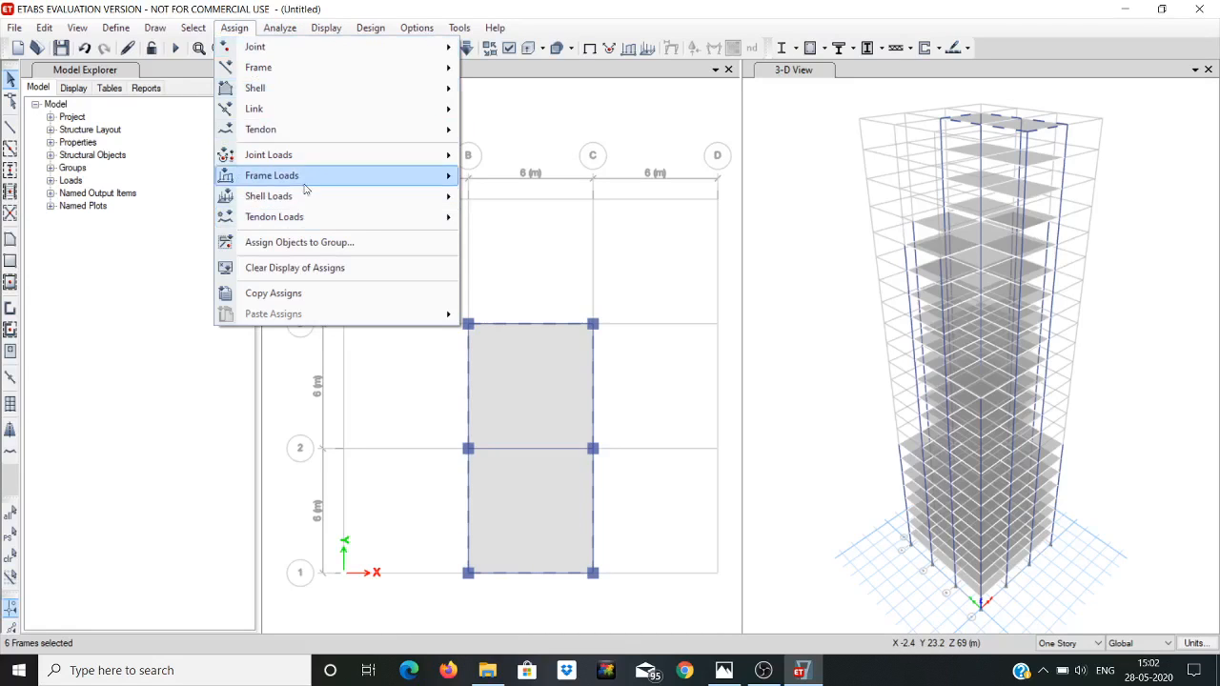
pyautogui.moveTo(309, 185)
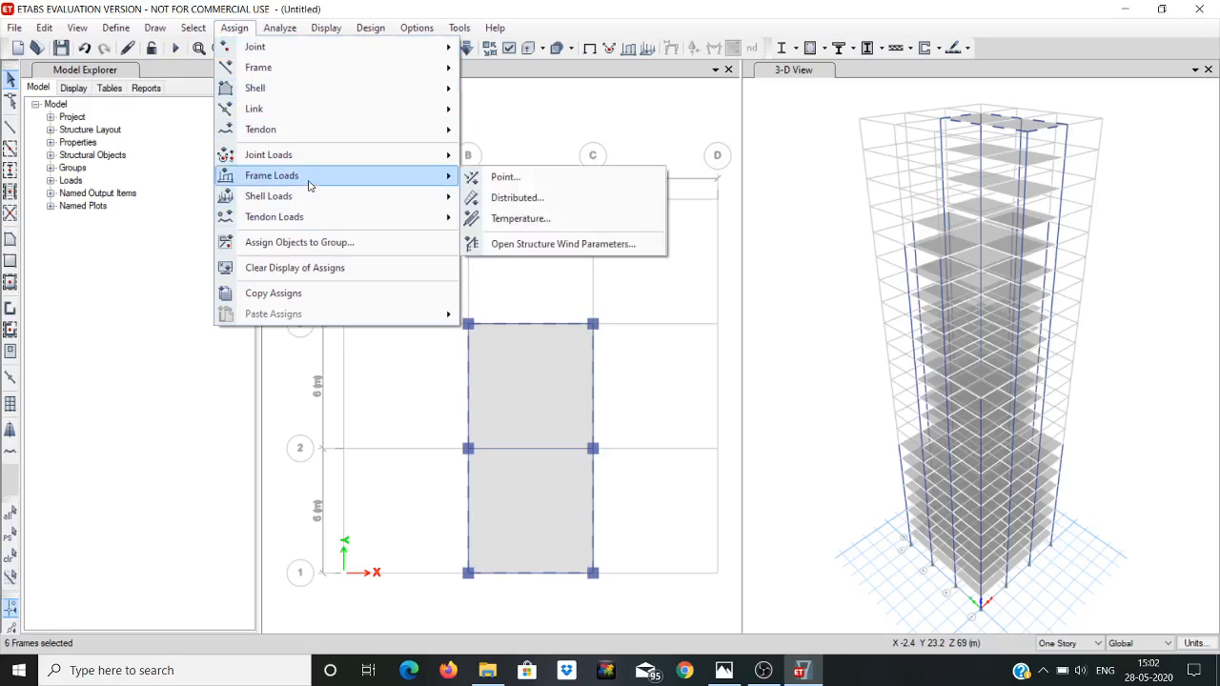
pyautogui.click(521, 205)
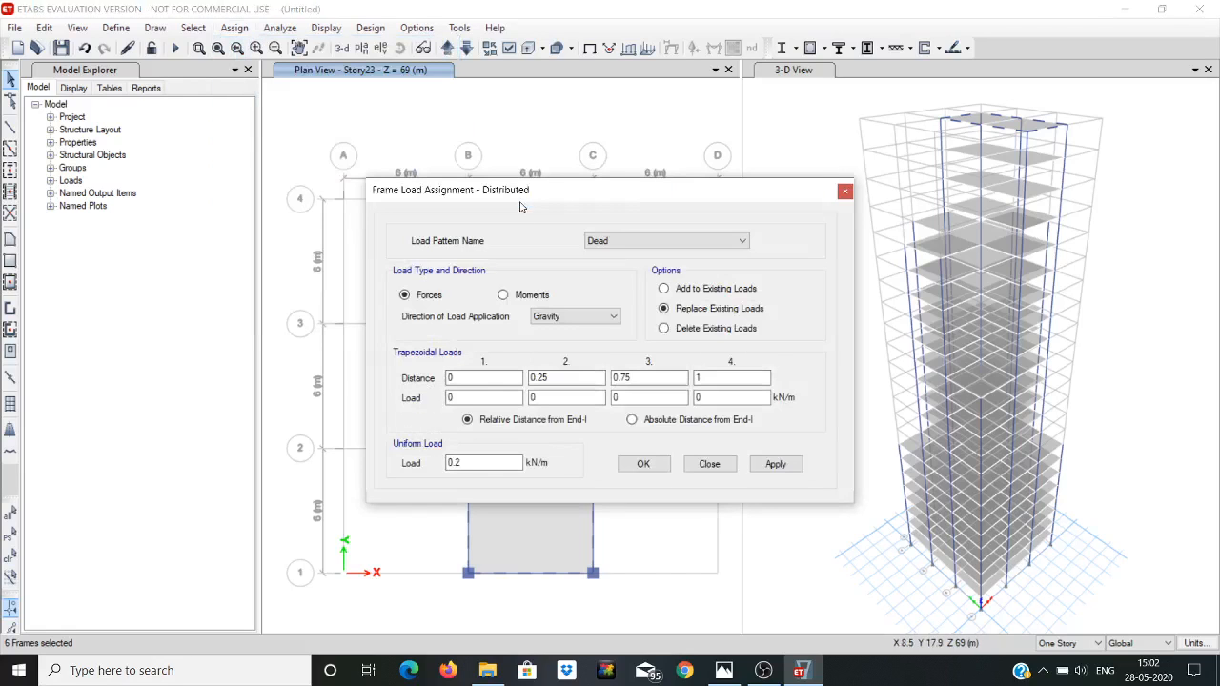
pyautogui.click(664, 329)
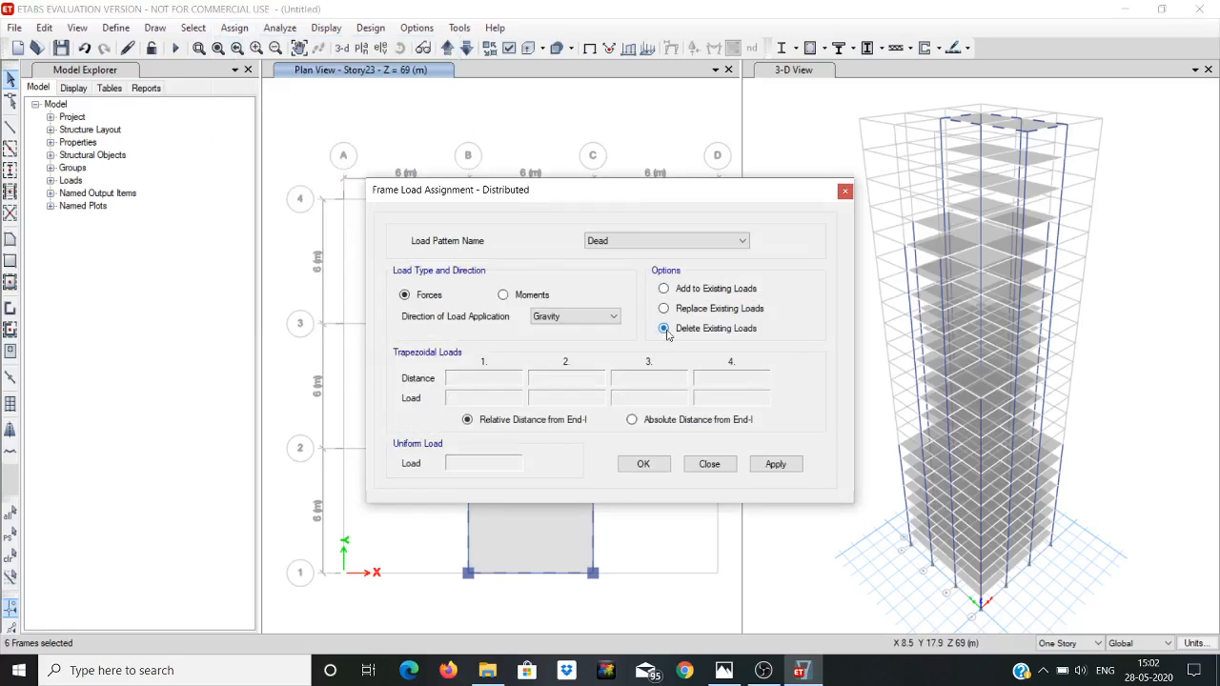
pyautogui.click(764, 467)
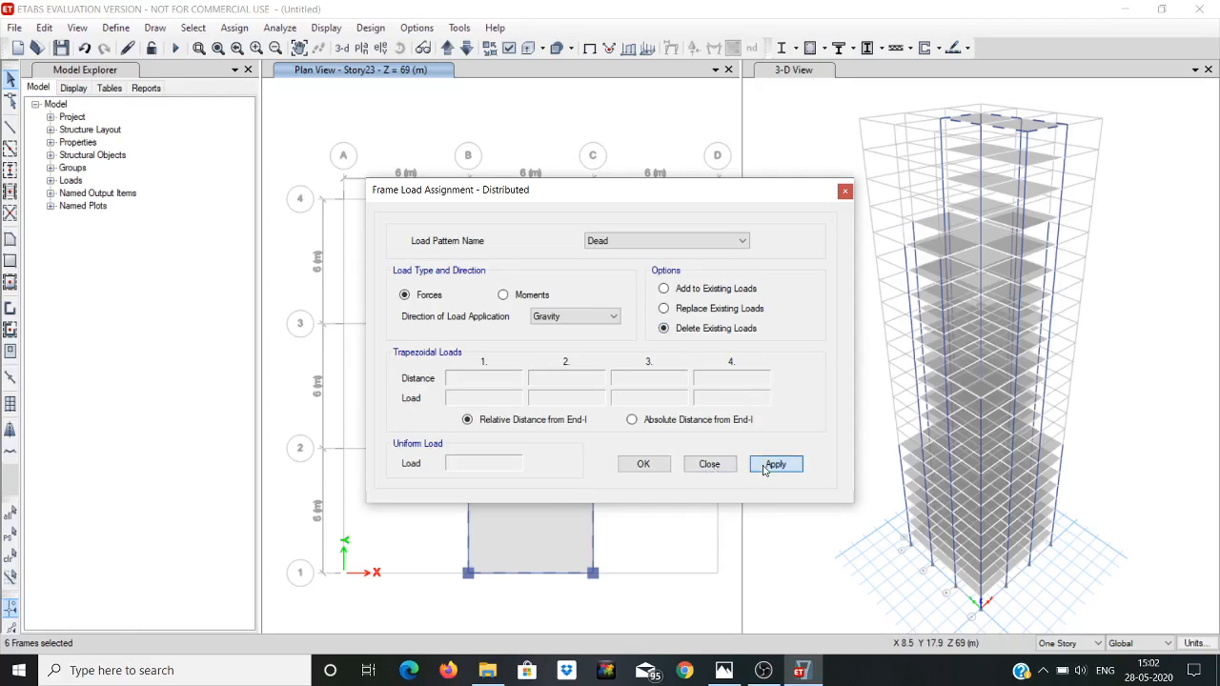
pyautogui.click(638, 465)
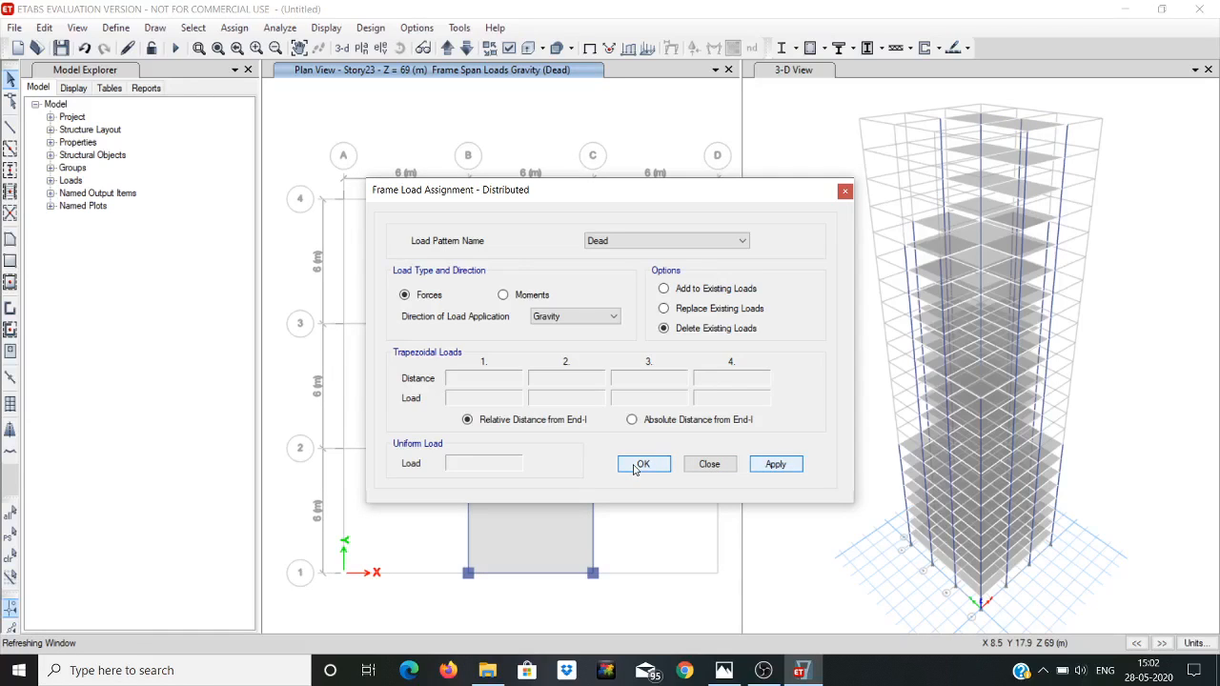
# Step: Close the distributed load assignment and move the plan down to Story22 to check its perimeter-beam loads
pyautogui.click(635, 465)
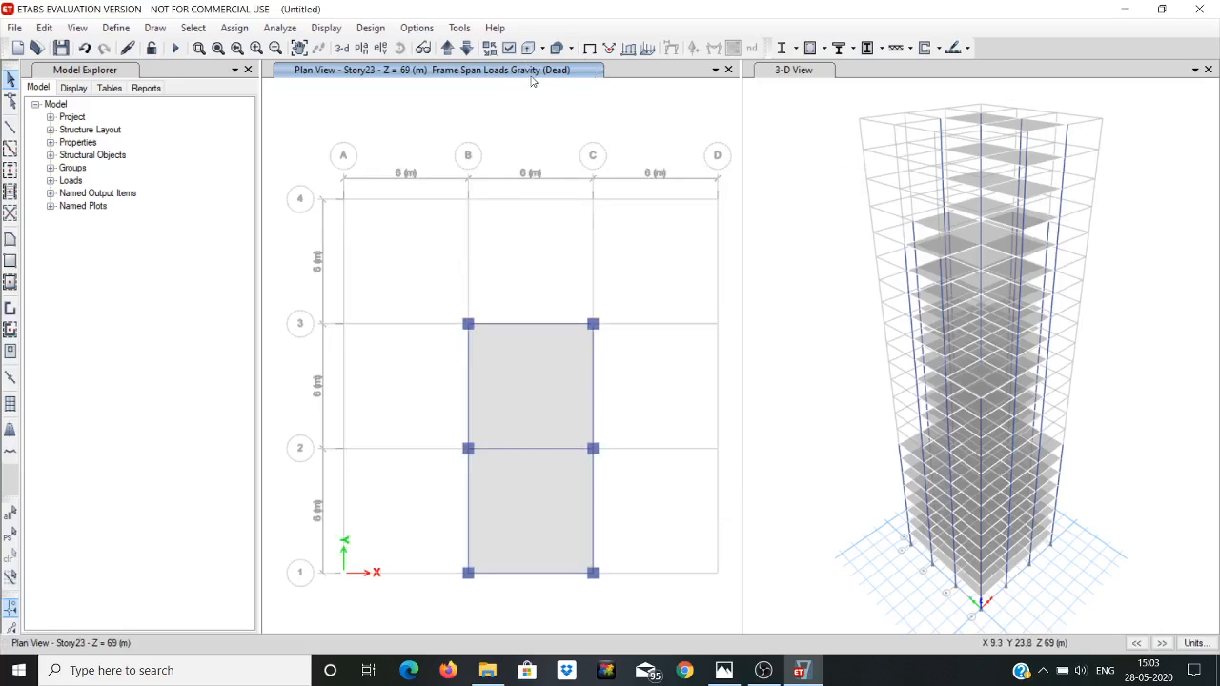
pyautogui.click(715, 70)
pyautogui.click(715, 71)
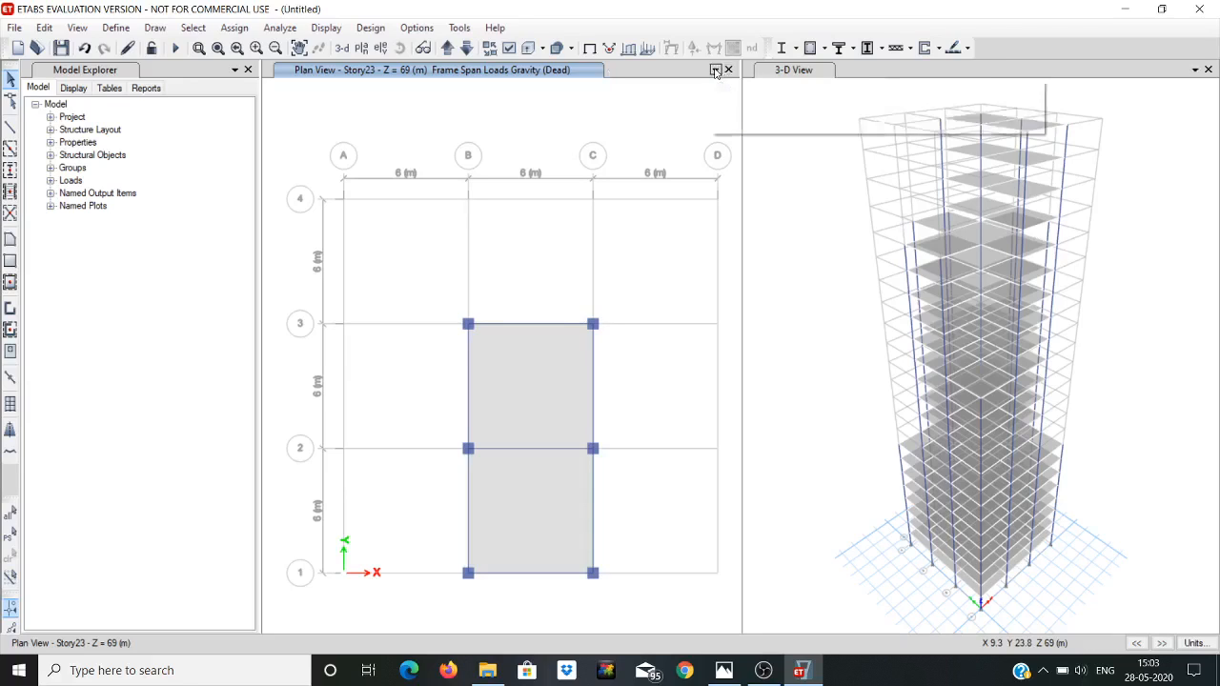
pyautogui.click(506, 79)
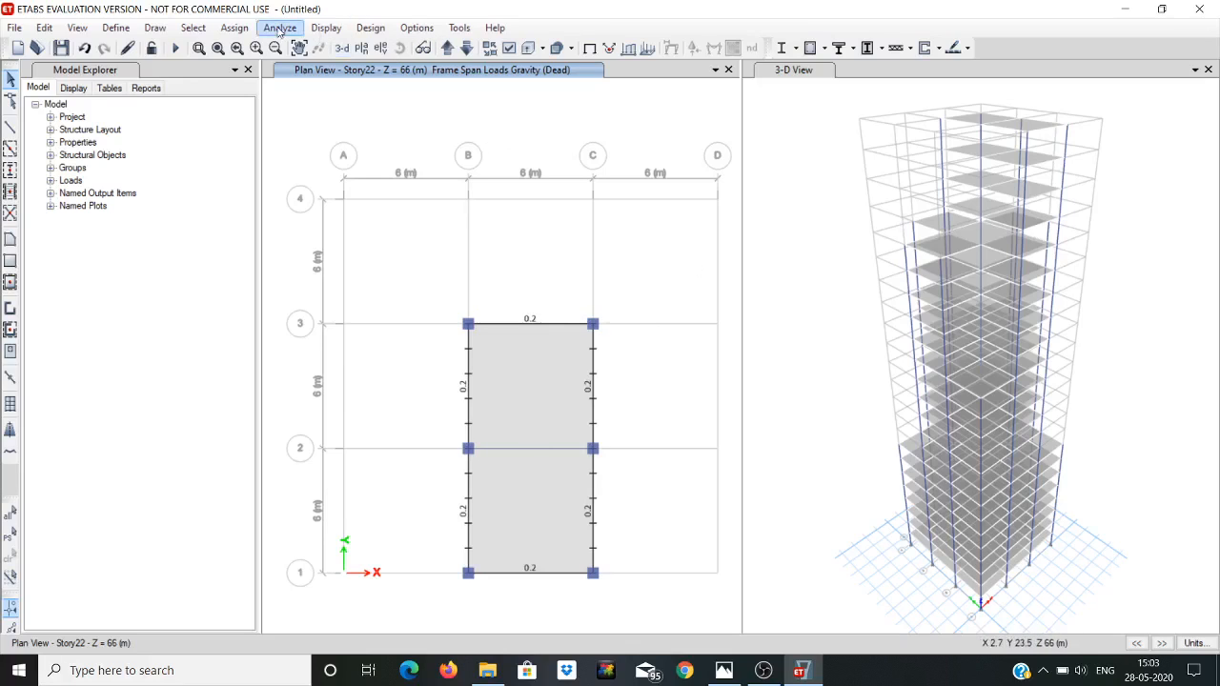
# Step: Auto-draw cladding on the building using the floors, and check it against the reference image in Photos before returning to ETABS
pyautogui.click(153, 28)
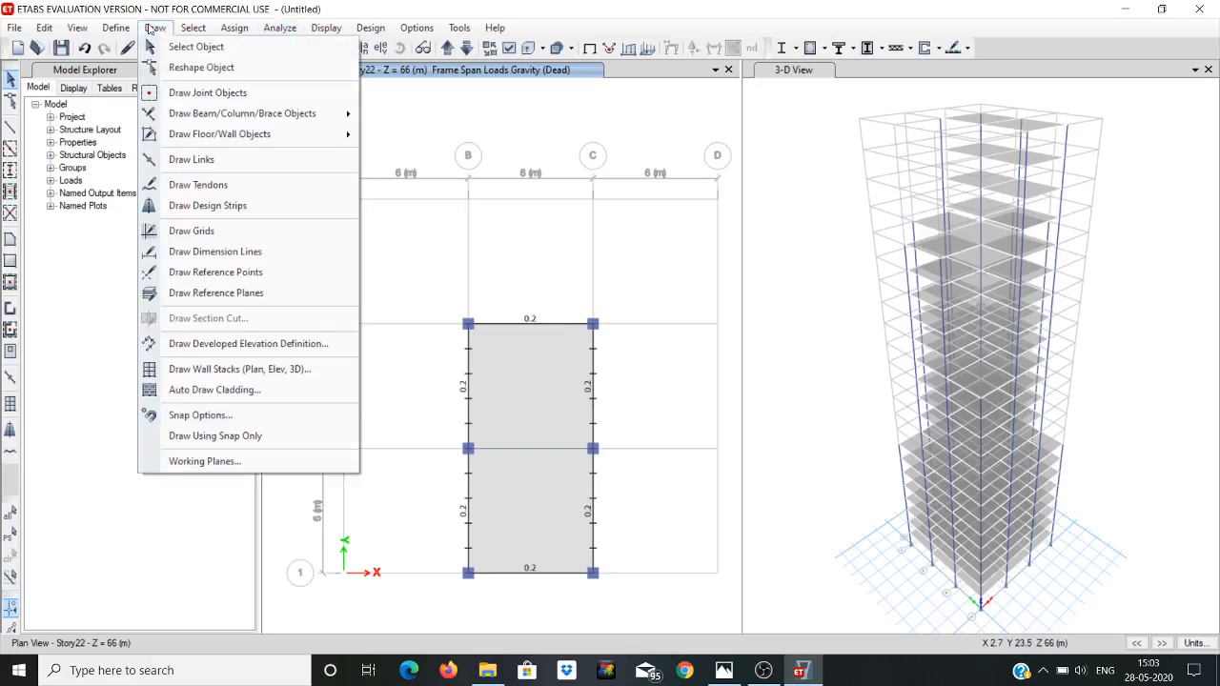
pyautogui.click(219, 391)
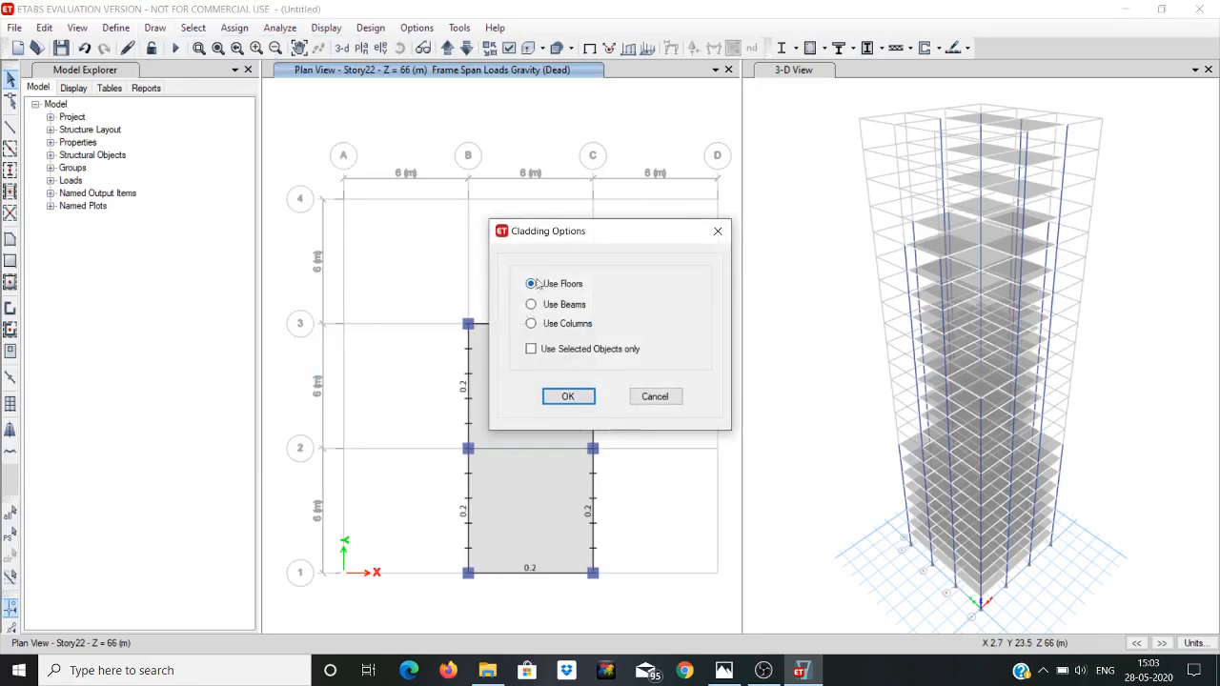
pyautogui.click(568, 397)
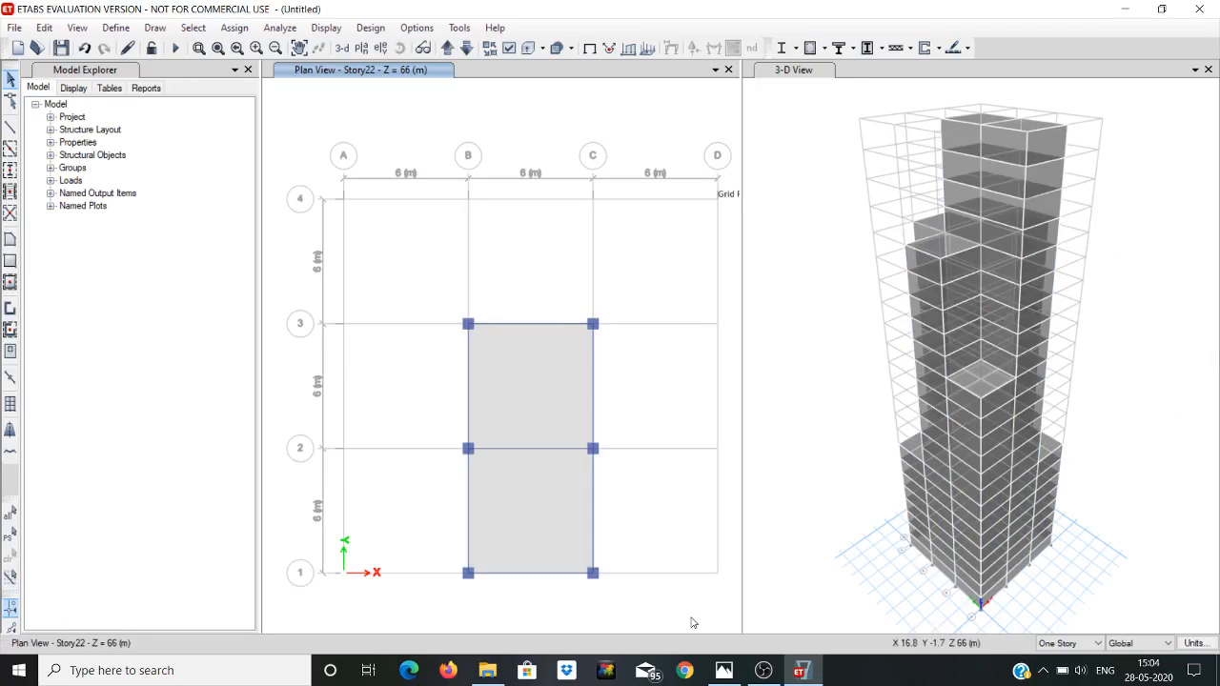
pyautogui.click(723, 671)
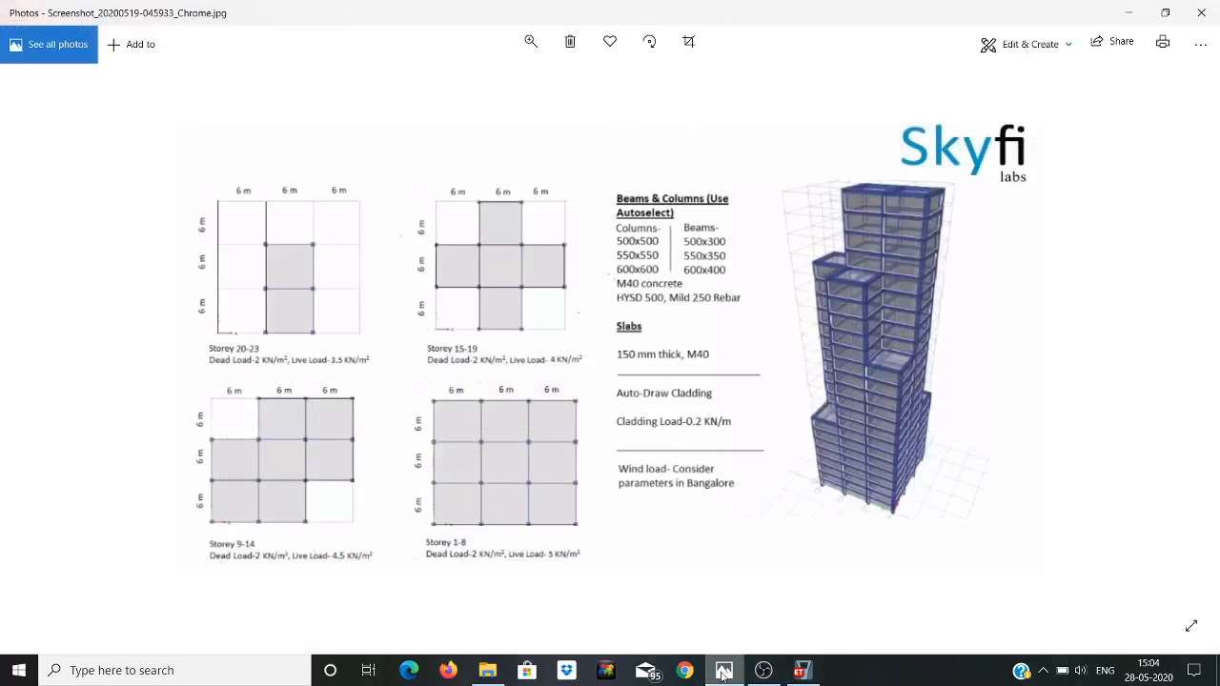
pyautogui.click(1134, 17)
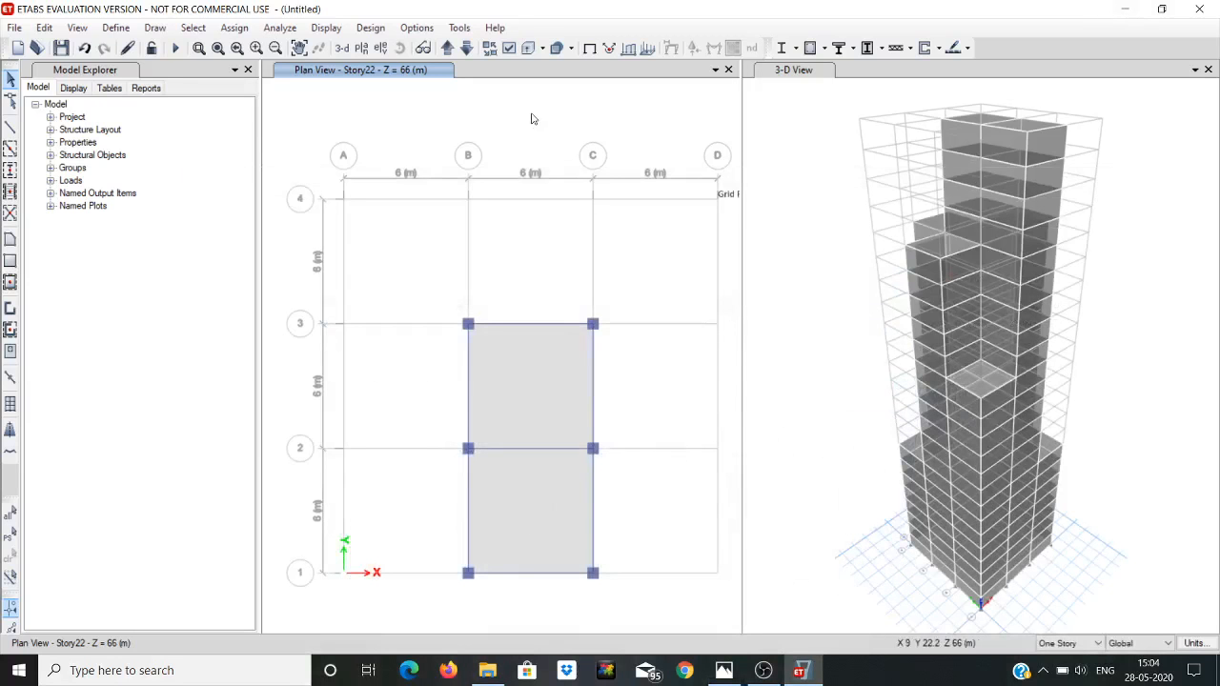
# Step: Show the Story5 plan beside the 3-D view and rotate the 3-D model to inspect the cladding from other sides
pyautogui.click(343, 49)
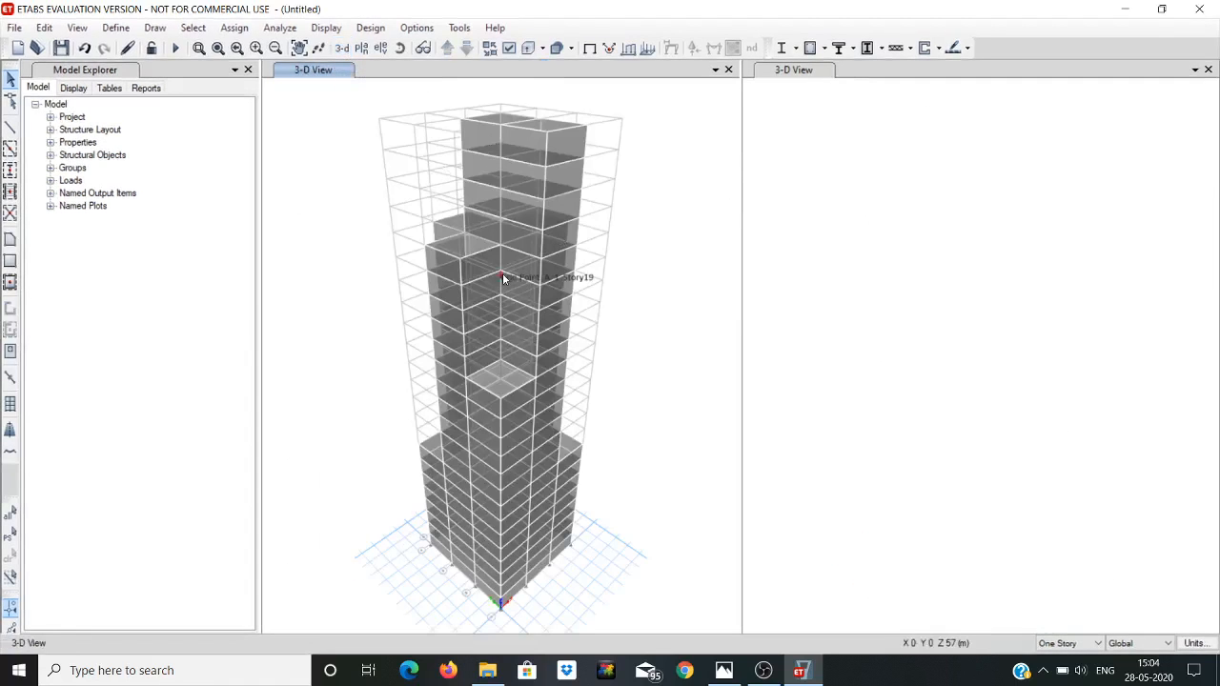
pyautogui.click(361, 50)
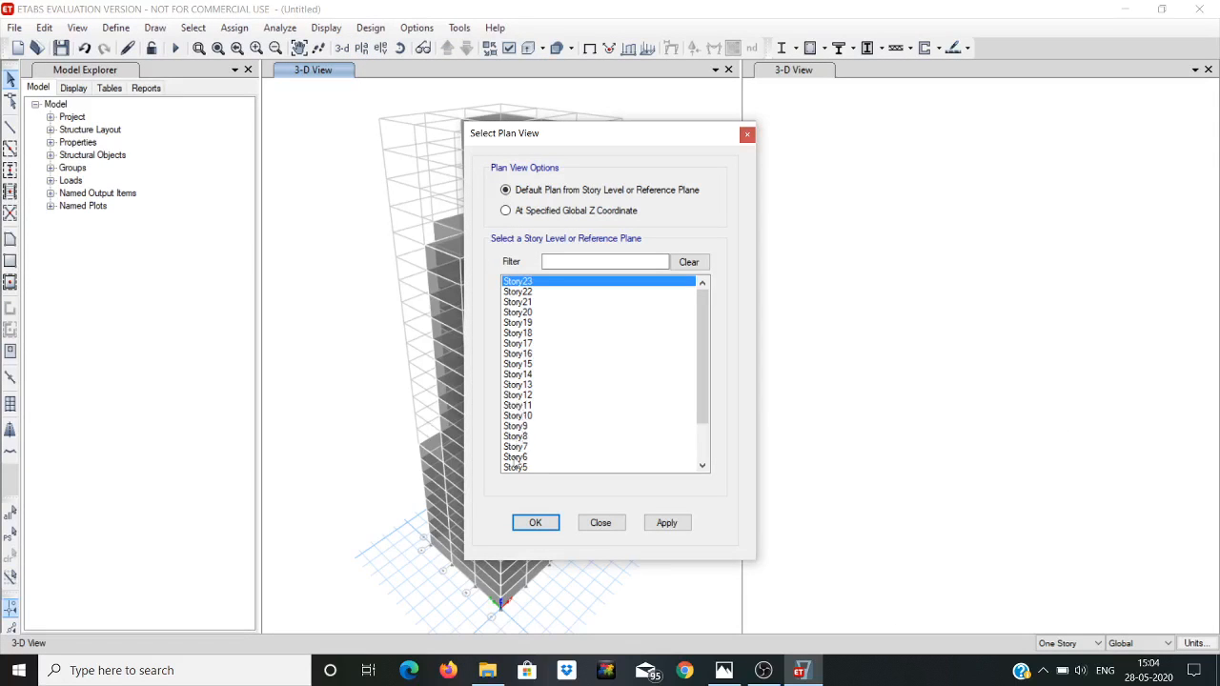
pyautogui.click(514, 467)
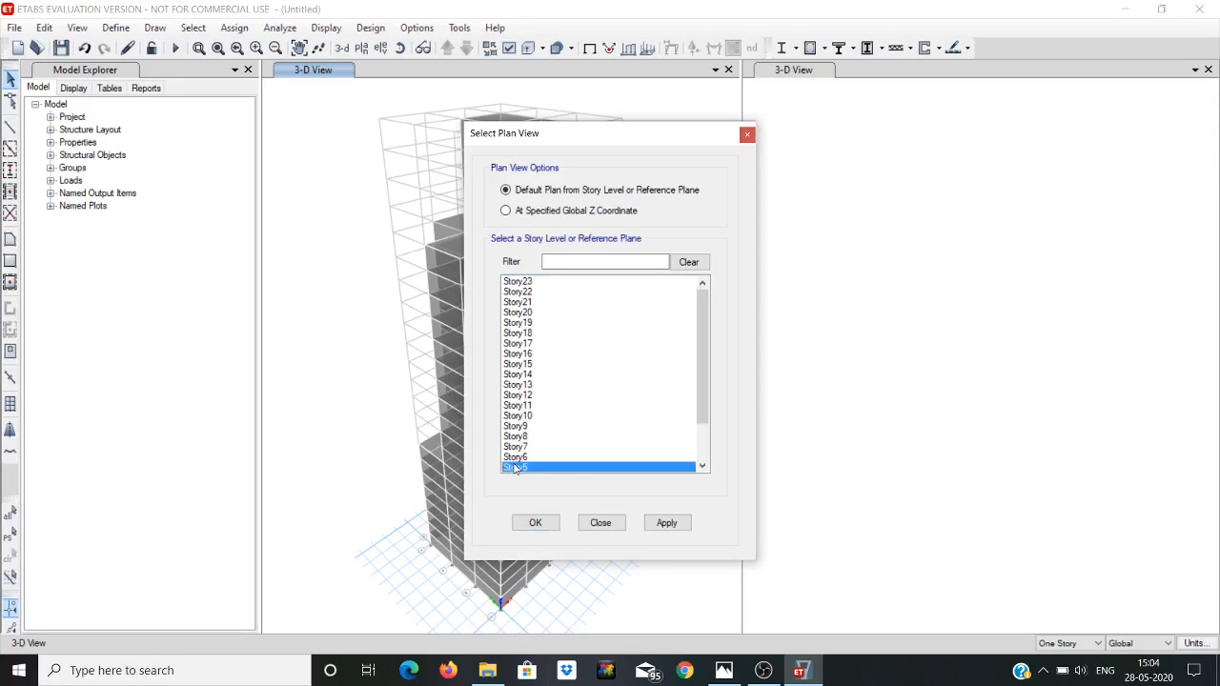
pyautogui.click(665, 525)
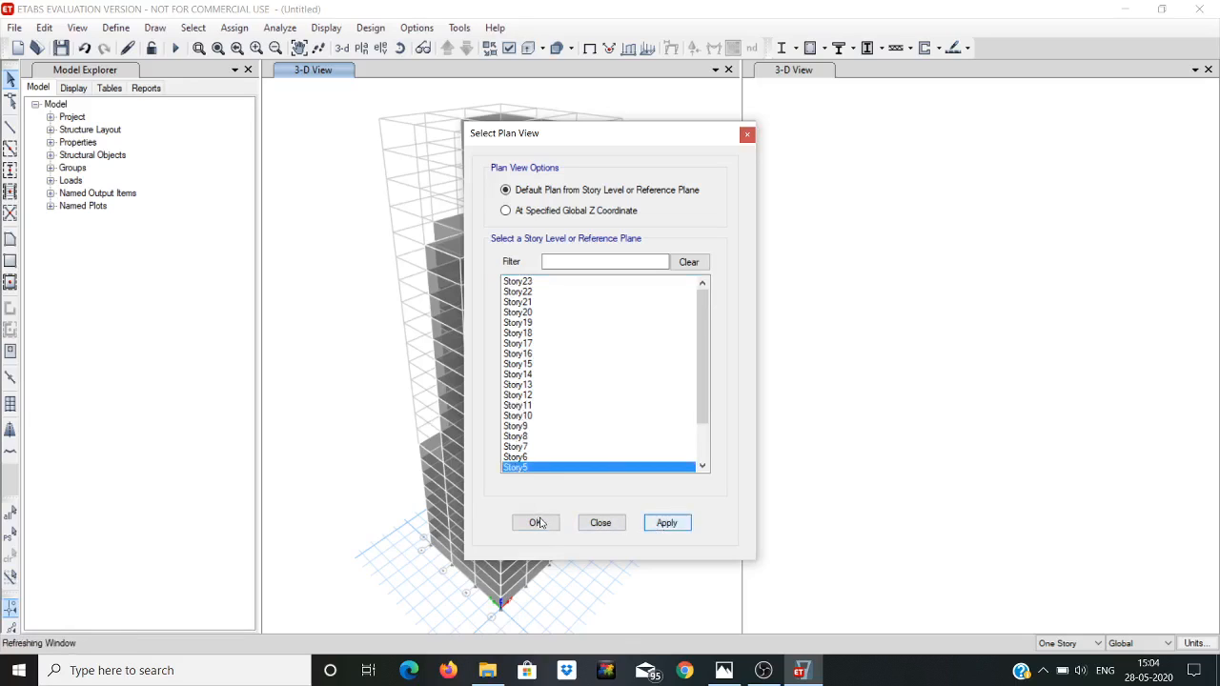
pyautogui.click(537, 523)
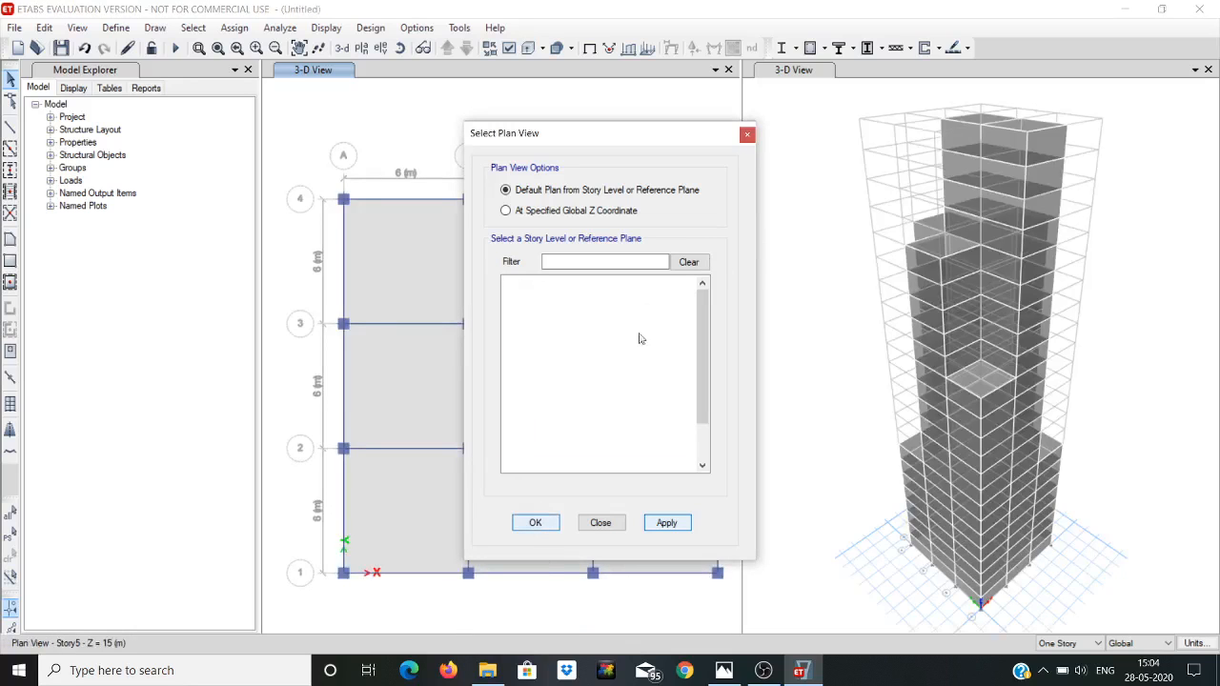
pyautogui.click(539, 525)
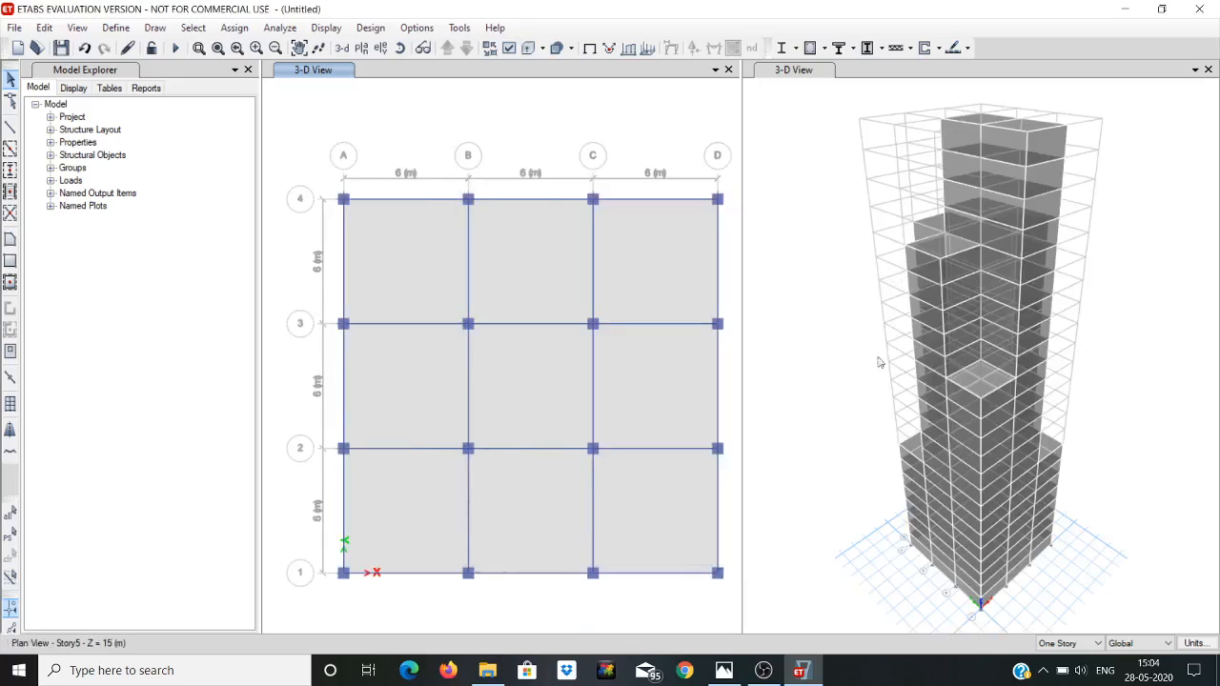
pyautogui.click(789, 70)
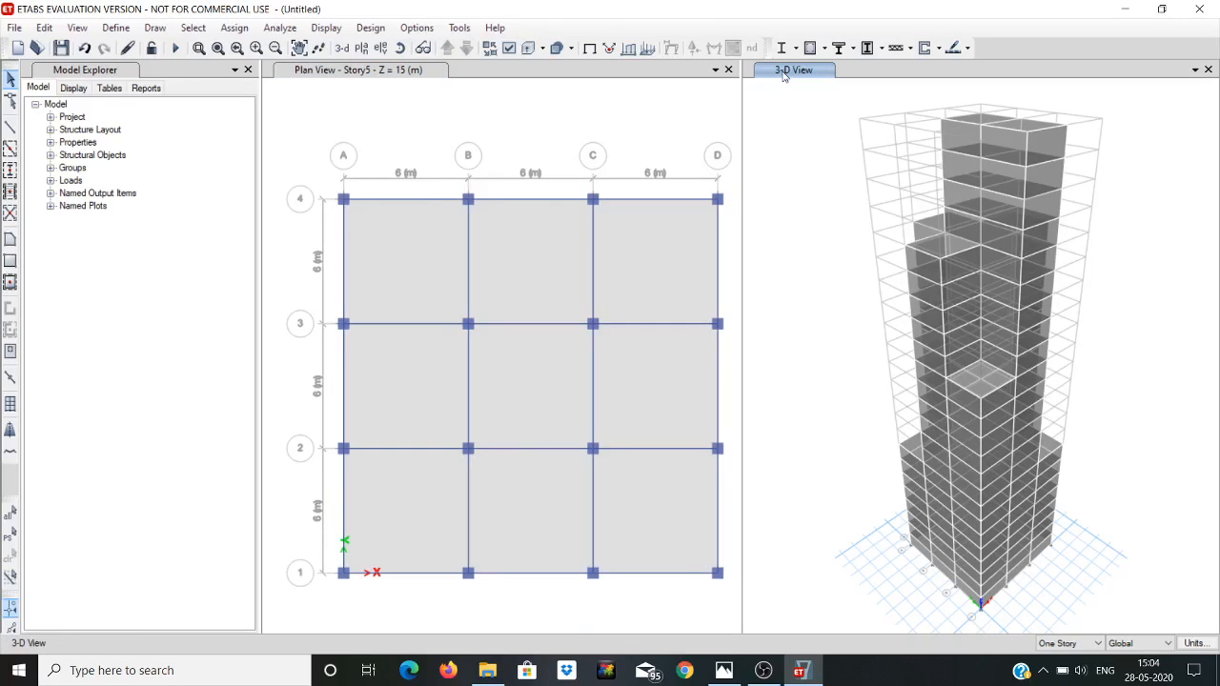
pyautogui.click(401, 47)
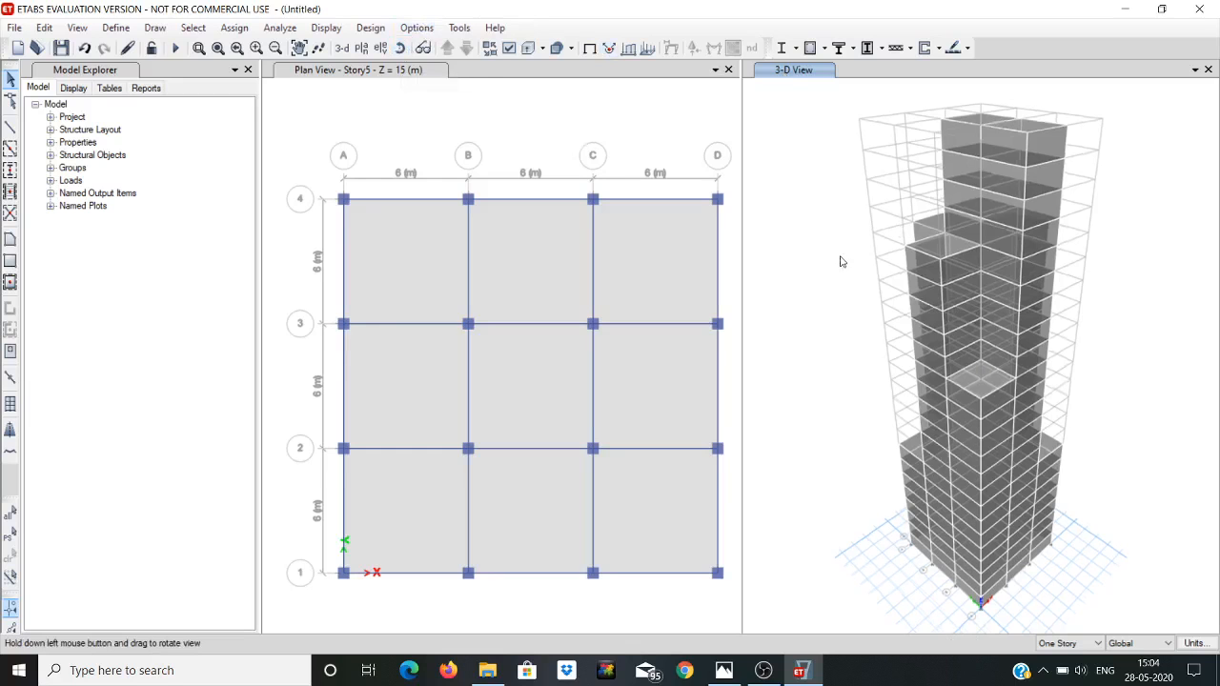
pyautogui.moveTo(839, 261); pyautogui.dragTo(952, 206)
pyautogui.moveTo(950, 208); pyautogui.dragTo(1102, 210)
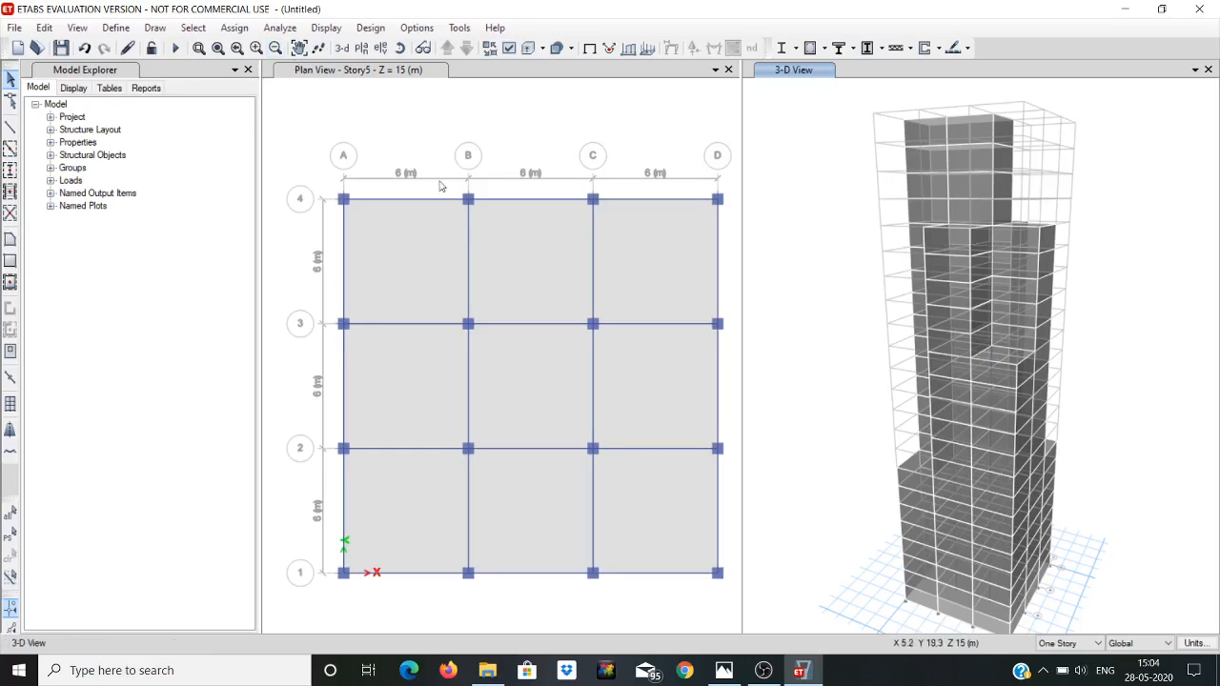
# Step: Replace the rotated 3-D view with the plan view of the Base level
pyautogui.click(365, 50)
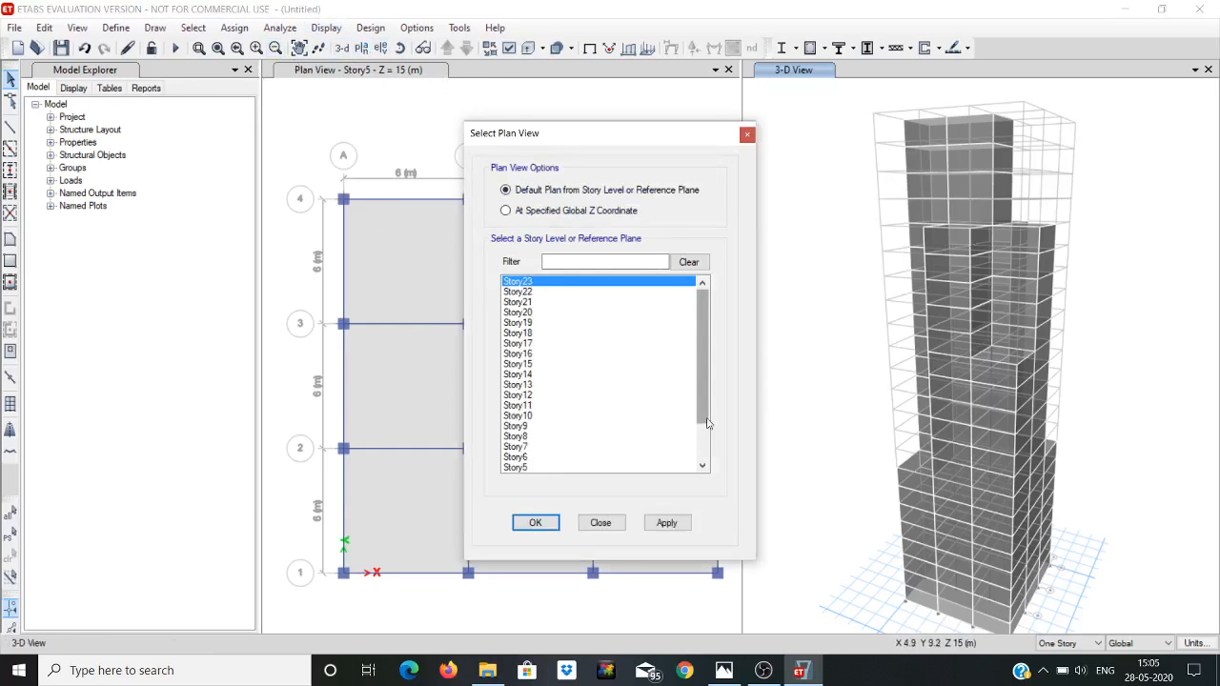
pyautogui.moveTo(709, 409); pyautogui.dragTo(706, 465)
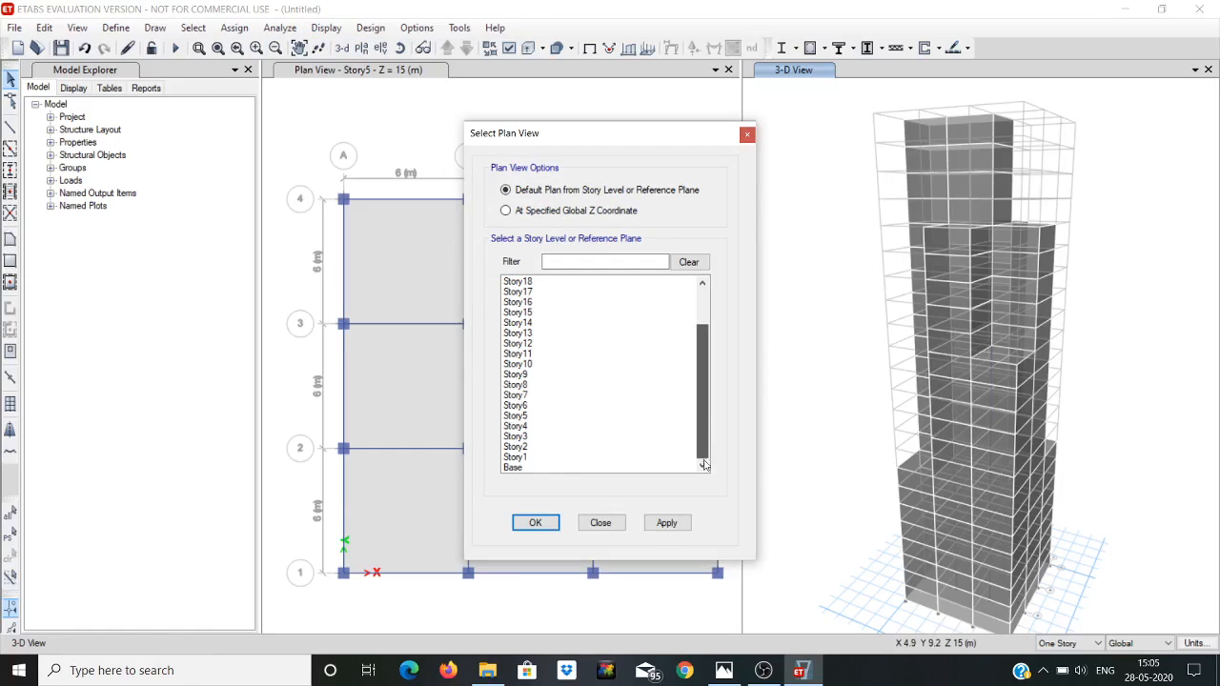
pyautogui.click(534, 468)
pyautogui.click(667, 523)
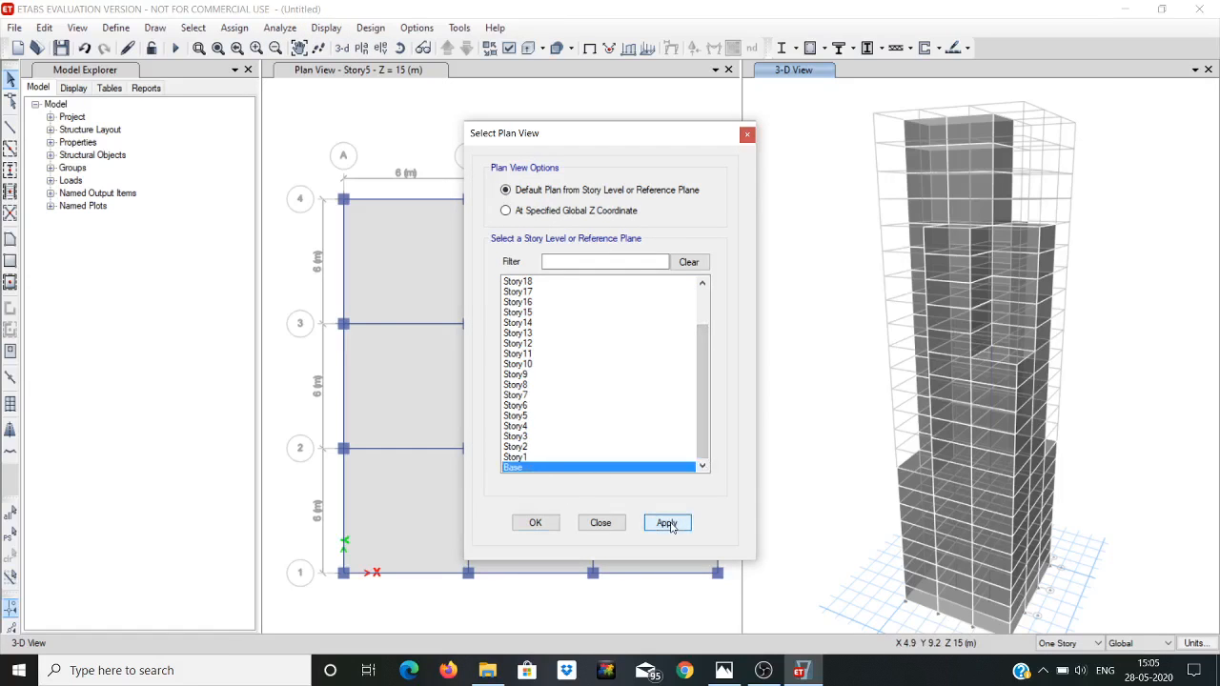
pyautogui.click(535, 523)
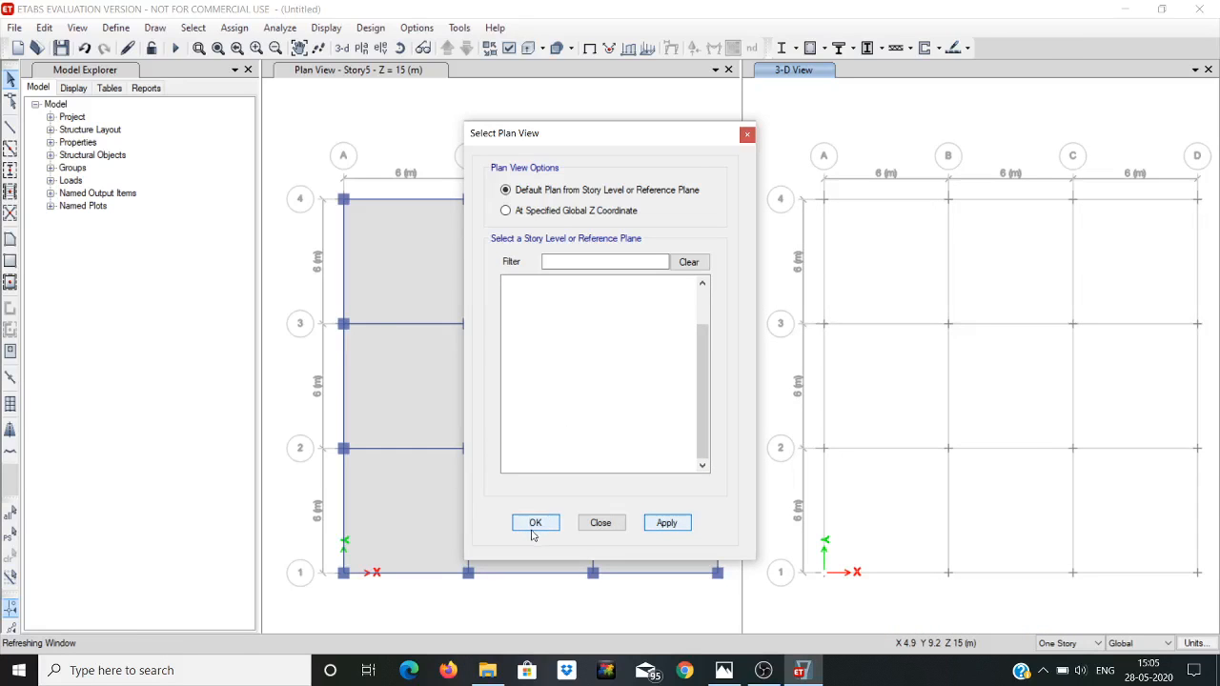
pyautogui.click(534, 523)
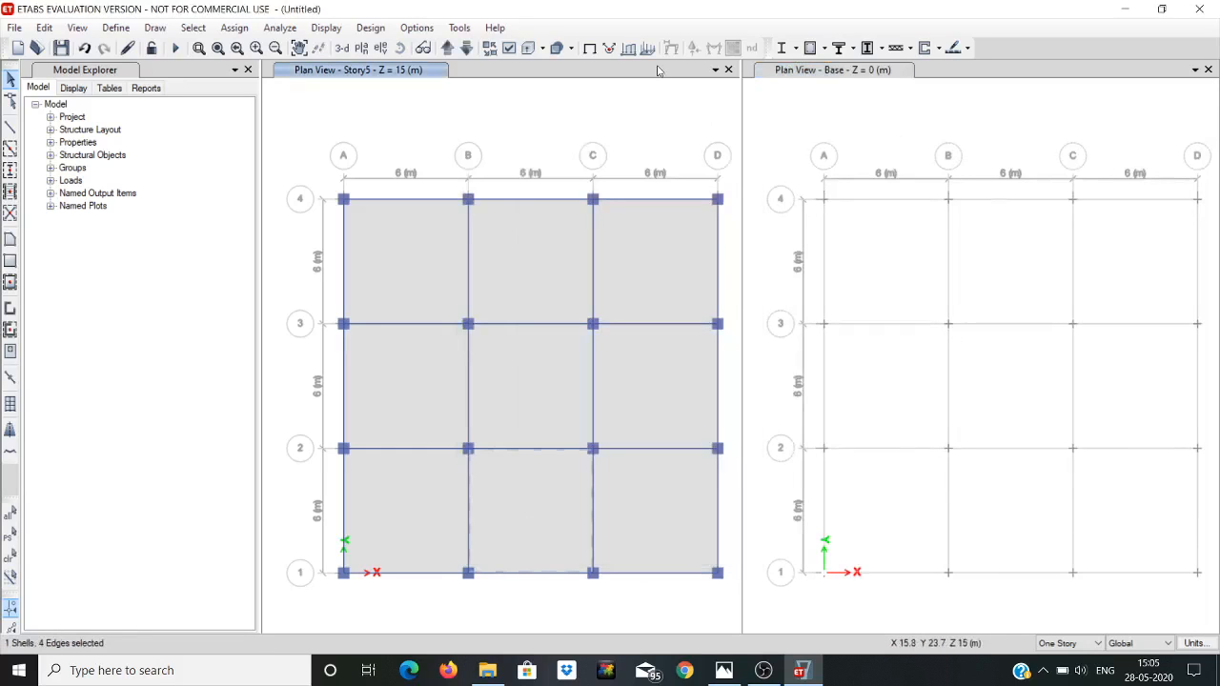
# Step: Clear the stray slab selection on the Story5 plan and select all 16 joints on the Base plan
pyautogui.click(814, 195)
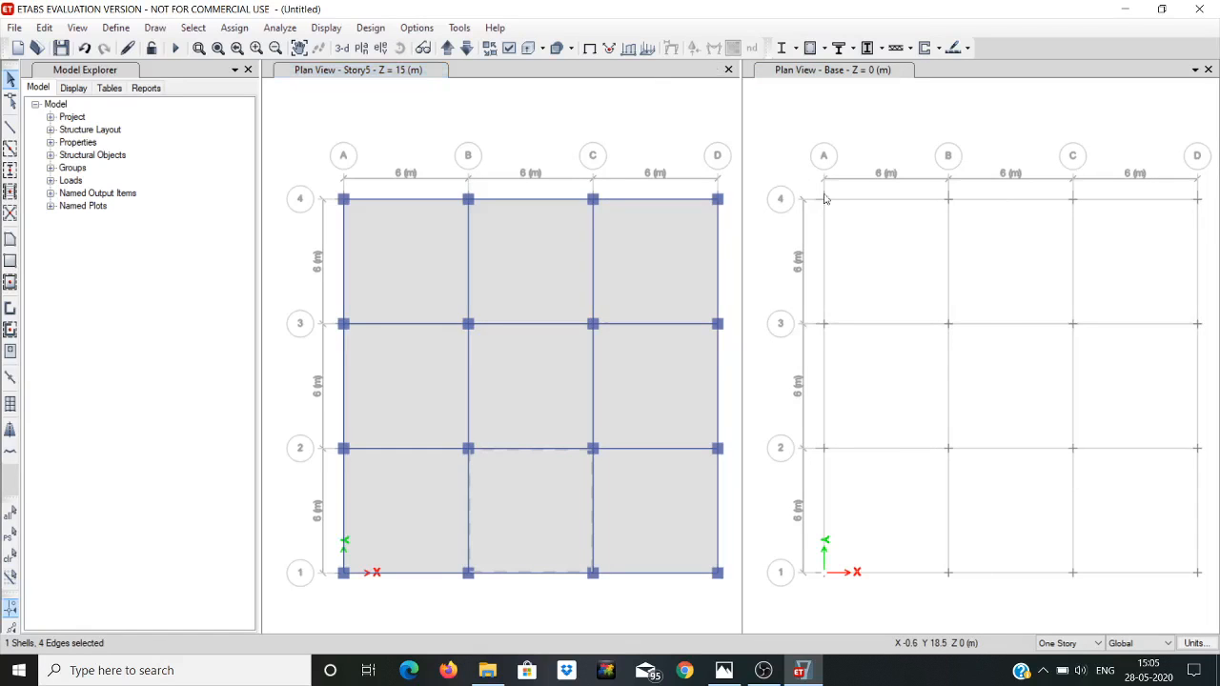
pyautogui.moveTo(812, 190); pyautogui.dragTo(1212, 600)
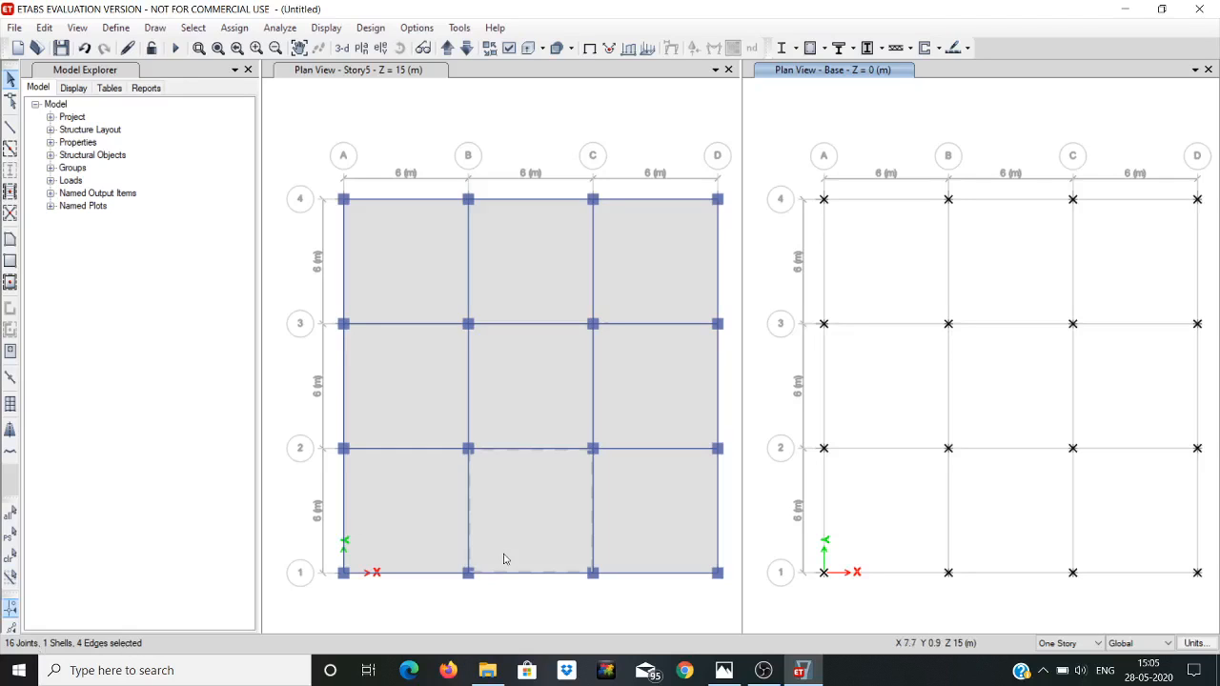
pyautogui.hotkey('ctrl', 'q')
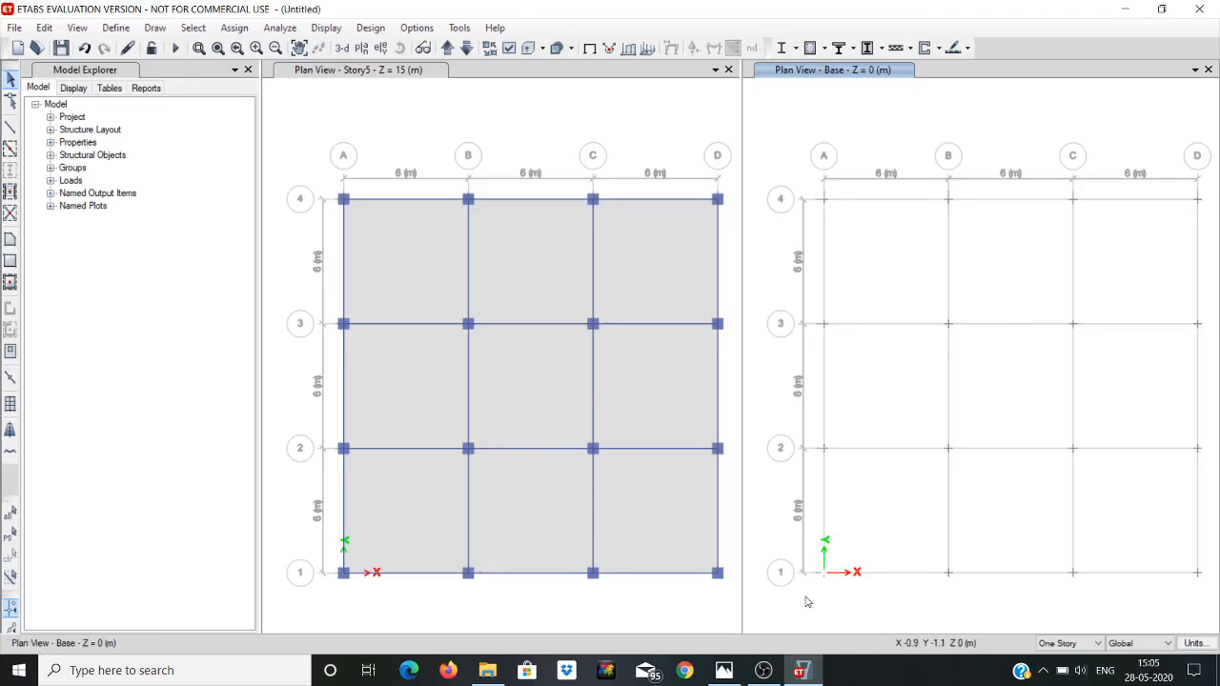
pyautogui.moveTo(808, 180); pyautogui.dragTo(1210, 603)
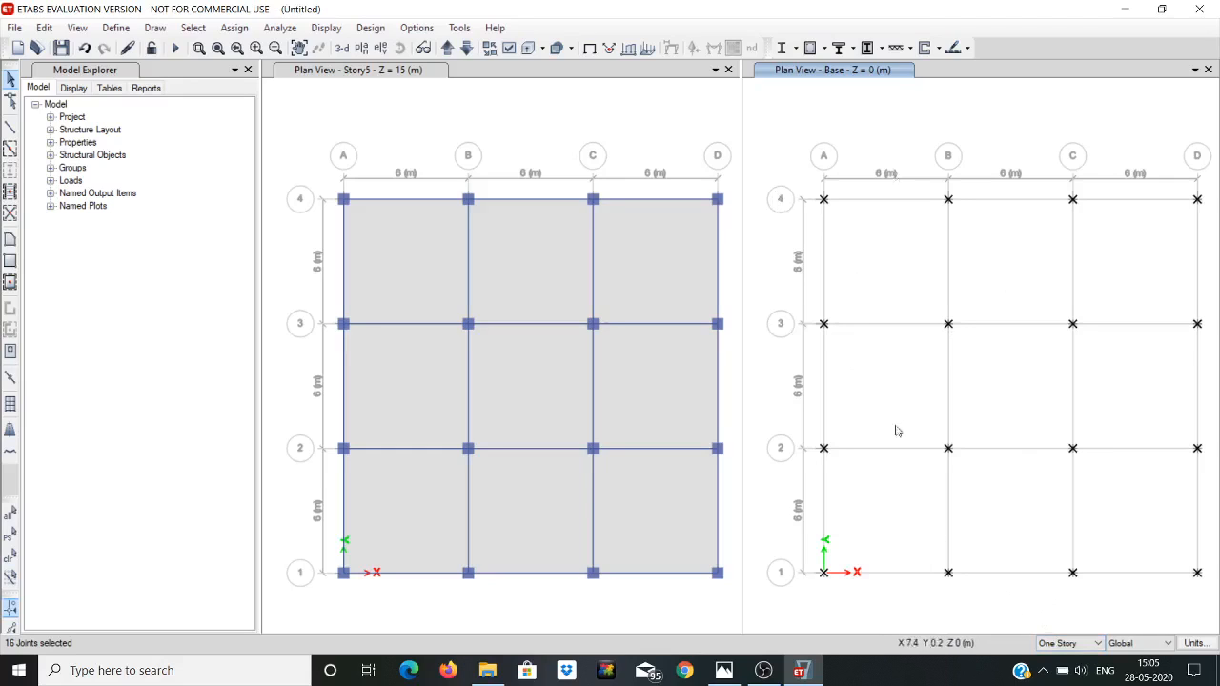
# Step: Assign fixed restraints, with all translations and rotations restrained, to the selected Base joints and return that view to 3-D
pyautogui.click(236, 35)
pyautogui.moveTo(256, 50)
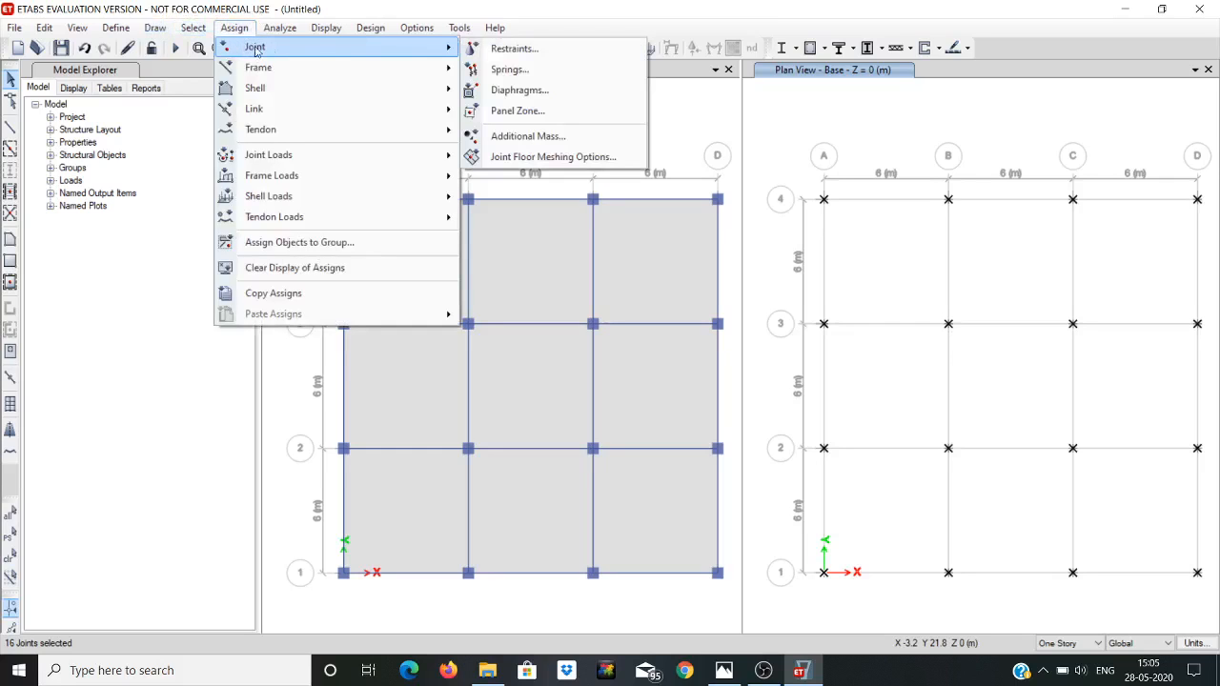
pyautogui.click(521, 53)
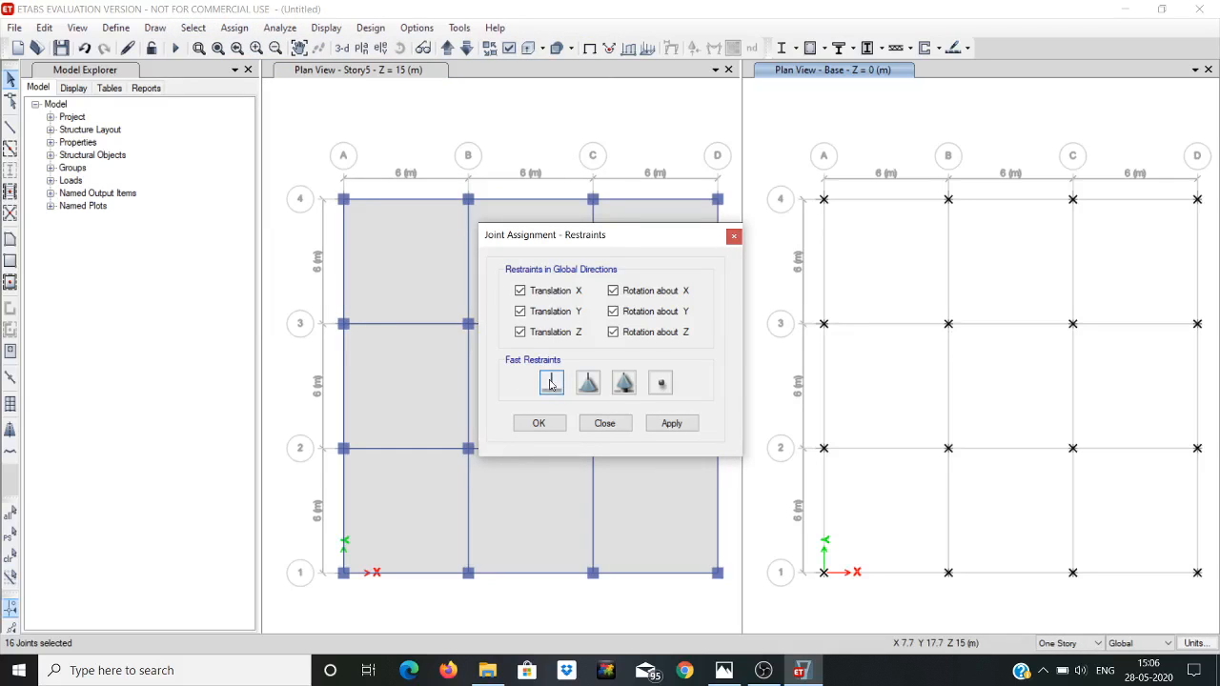
pyautogui.click(670, 425)
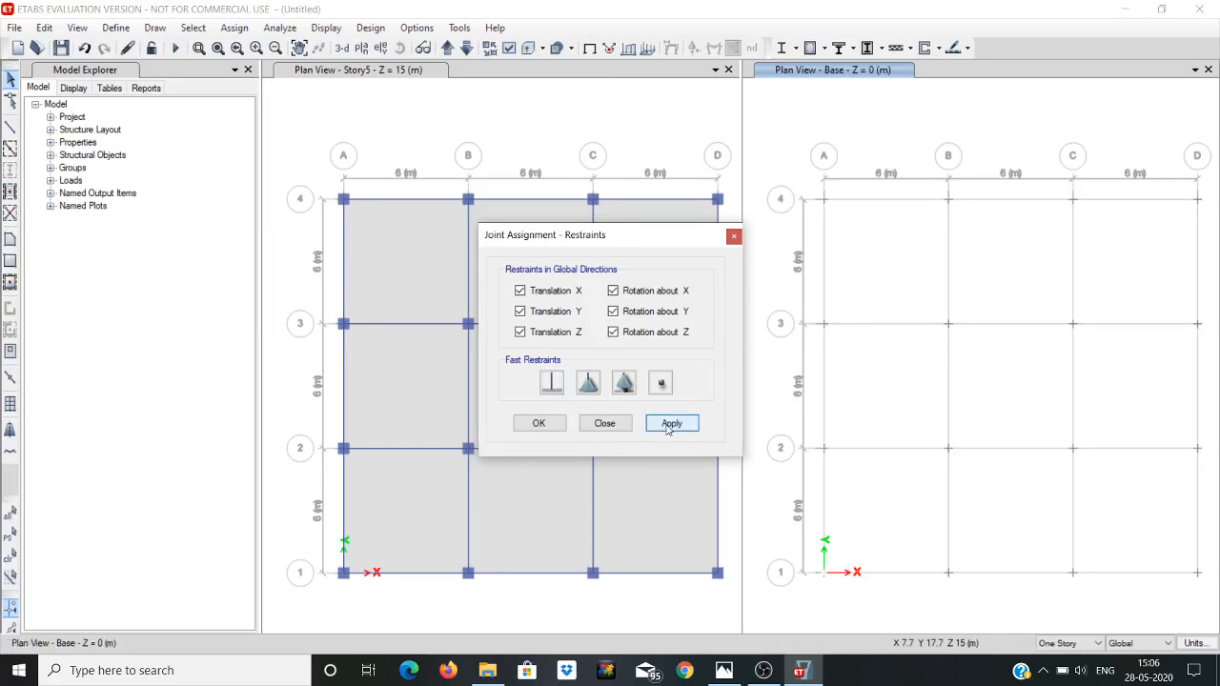
pyautogui.click(534, 425)
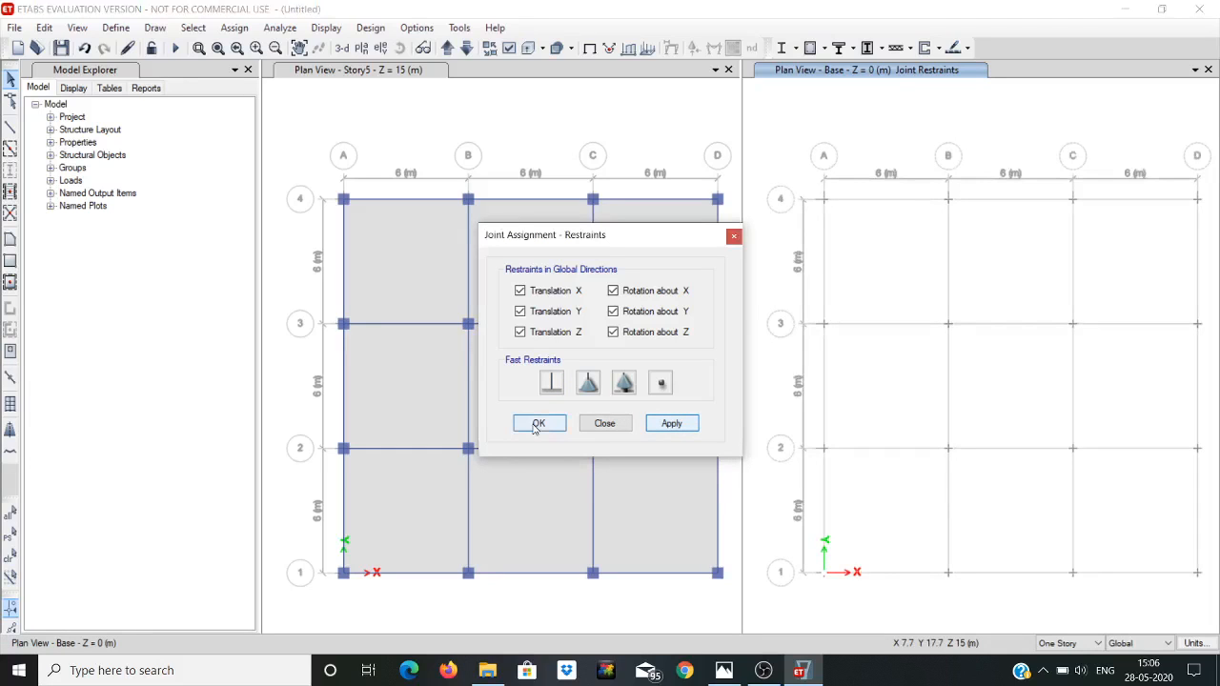
pyautogui.click(534, 426)
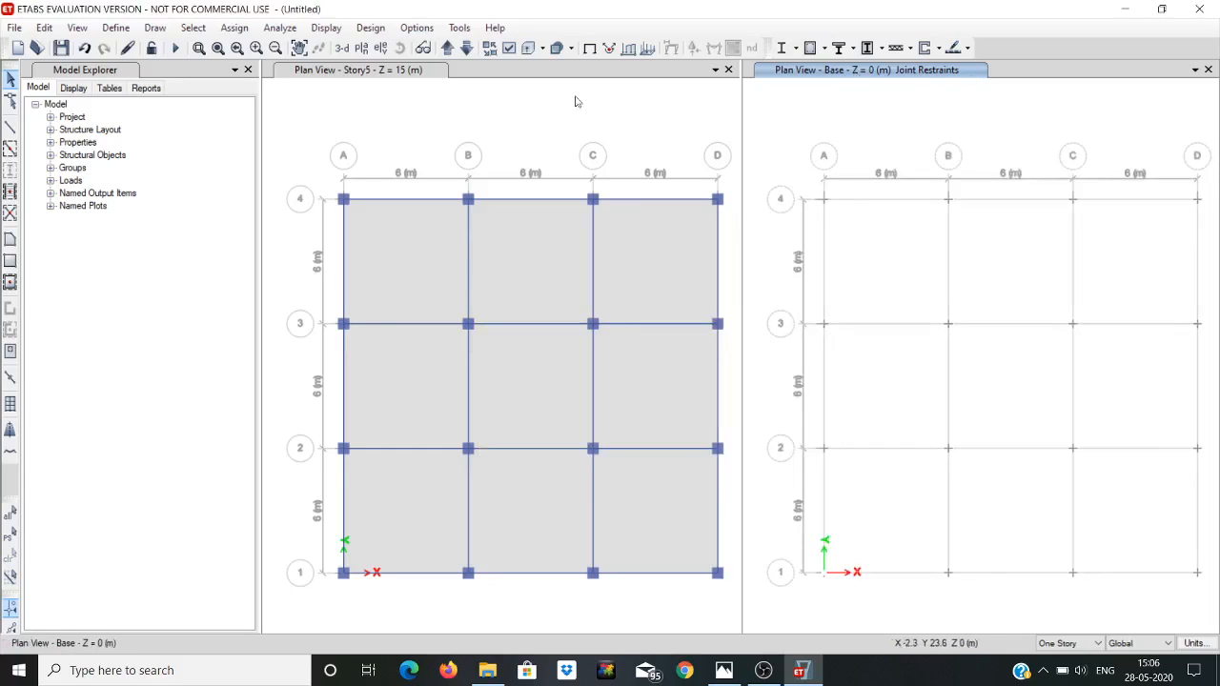
pyautogui.click(344, 51)
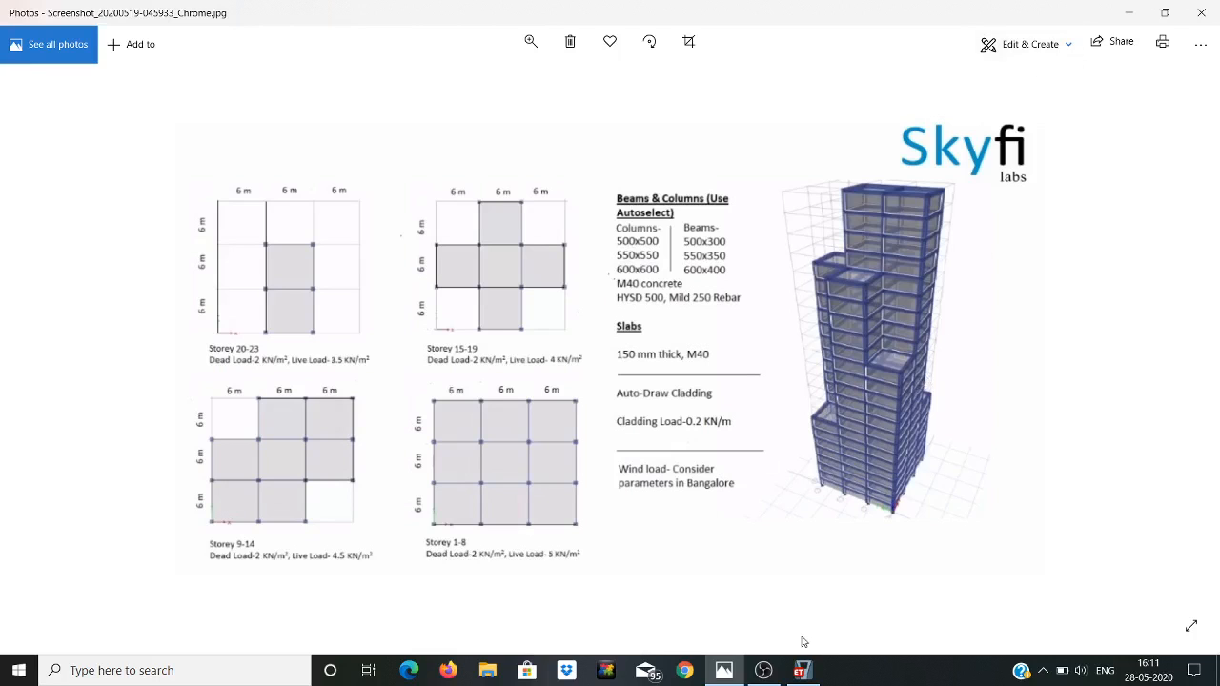
# Step: Switch to ETABS and enter a new load pattern named Wind with load type Wind
pyautogui.click(800, 670)
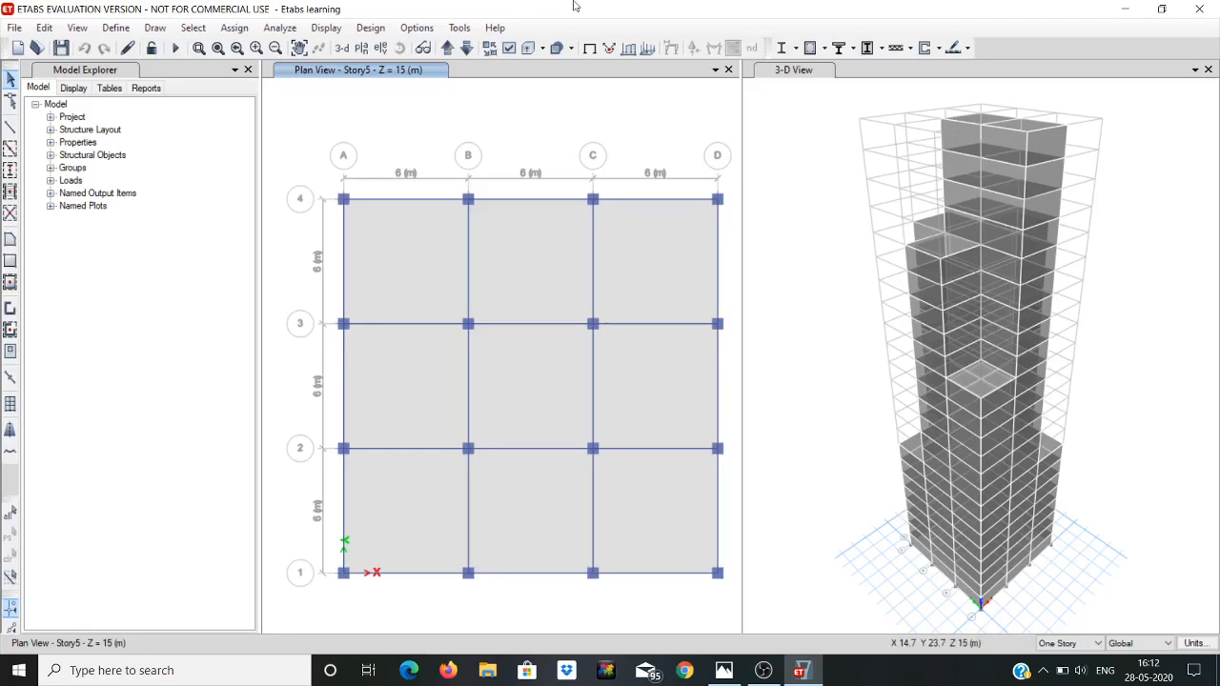
pyautogui.click(112, 29)
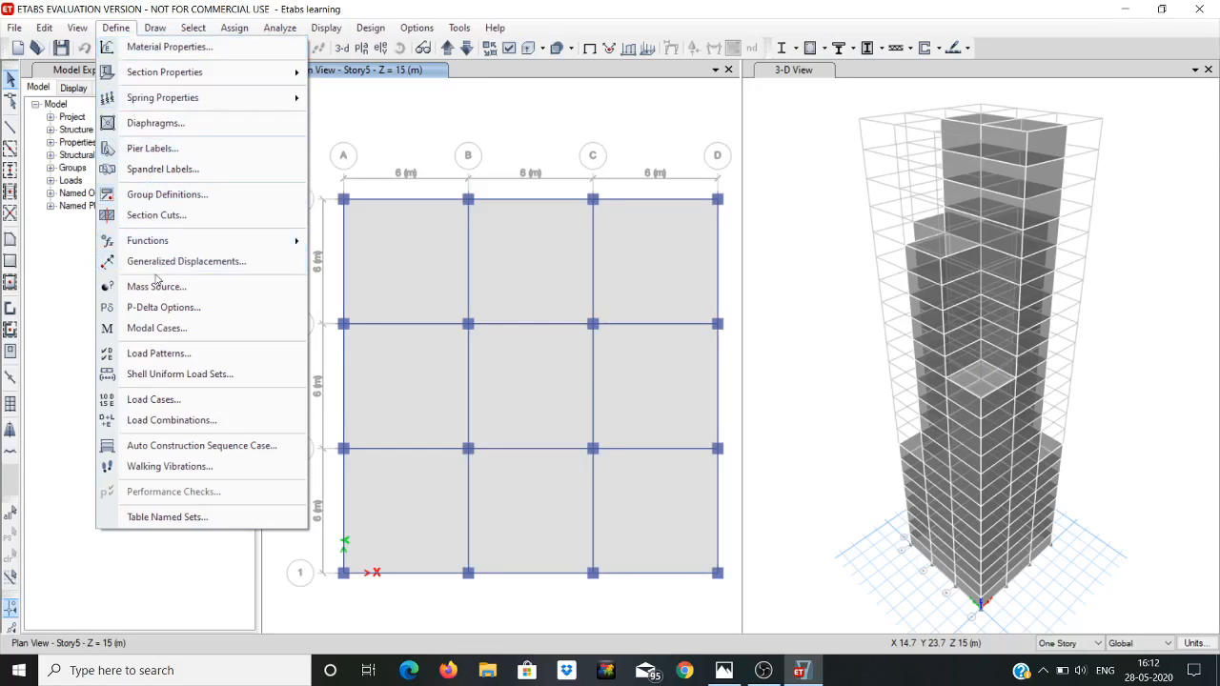
pyautogui.click(160, 354)
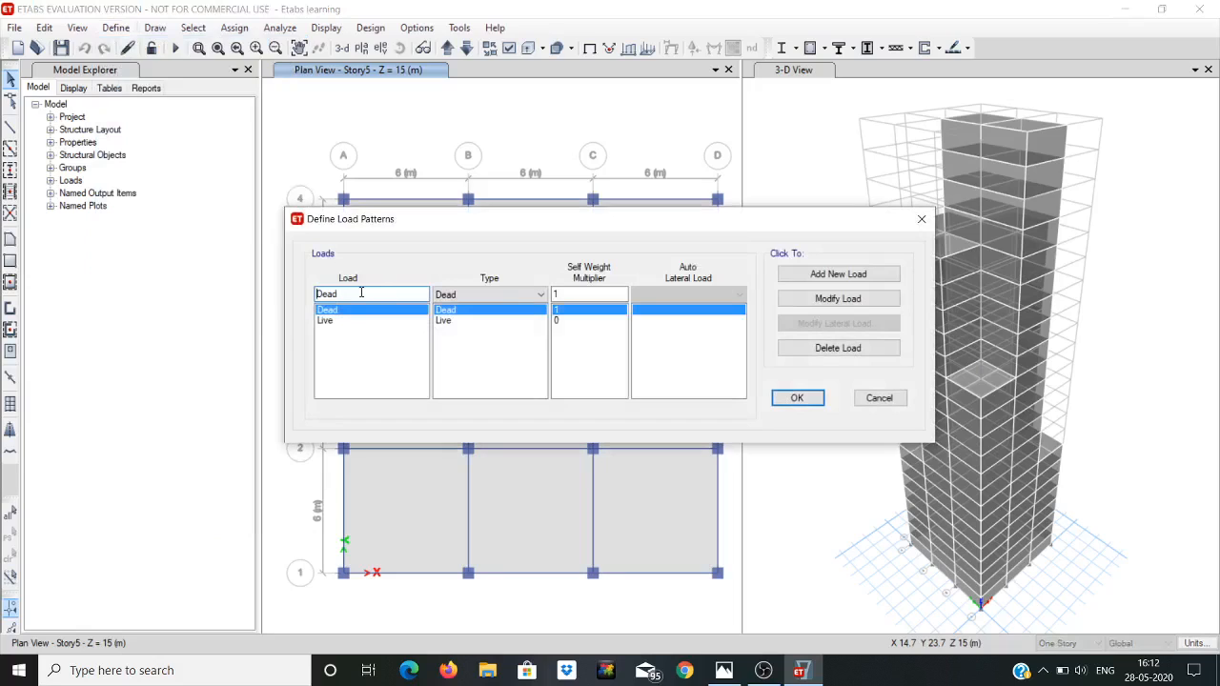
pyautogui.write('W')
pyautogui.press('Delete')
pyautogui.press('Delete')
pyautogui.press('Delete')
pyautogui.press('Delete')
pyautogui.write('ind')
pyautogui.click(534, 297)
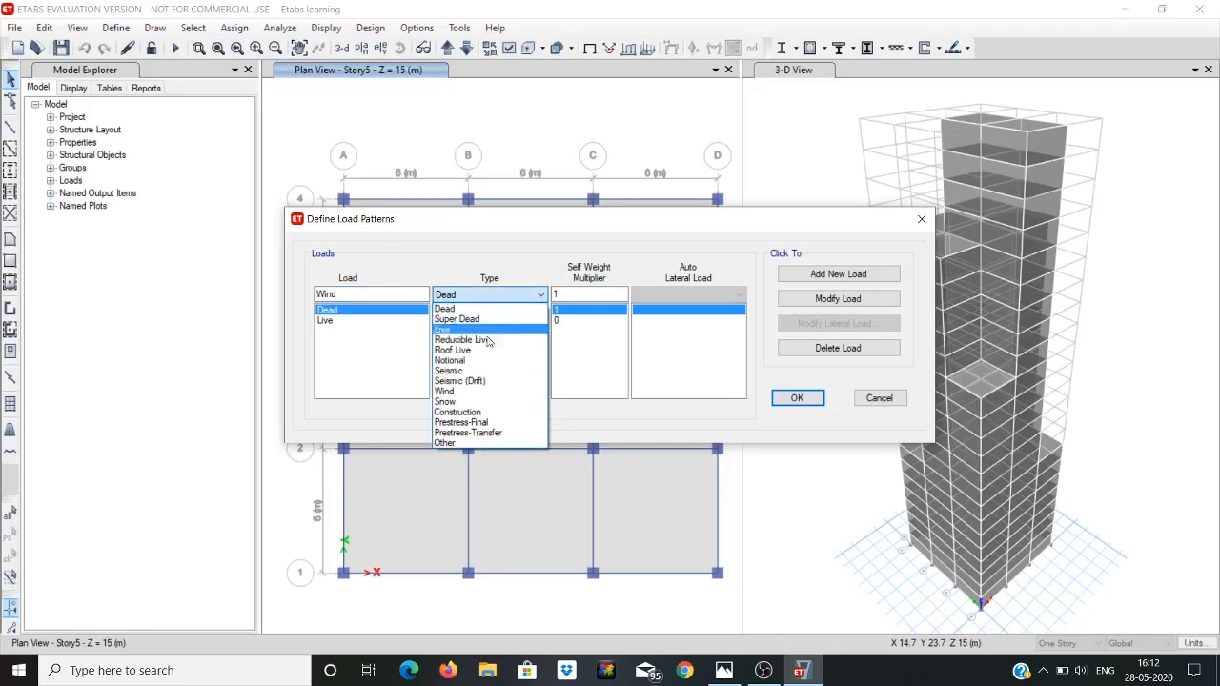
pyautogui.click(464, 391)
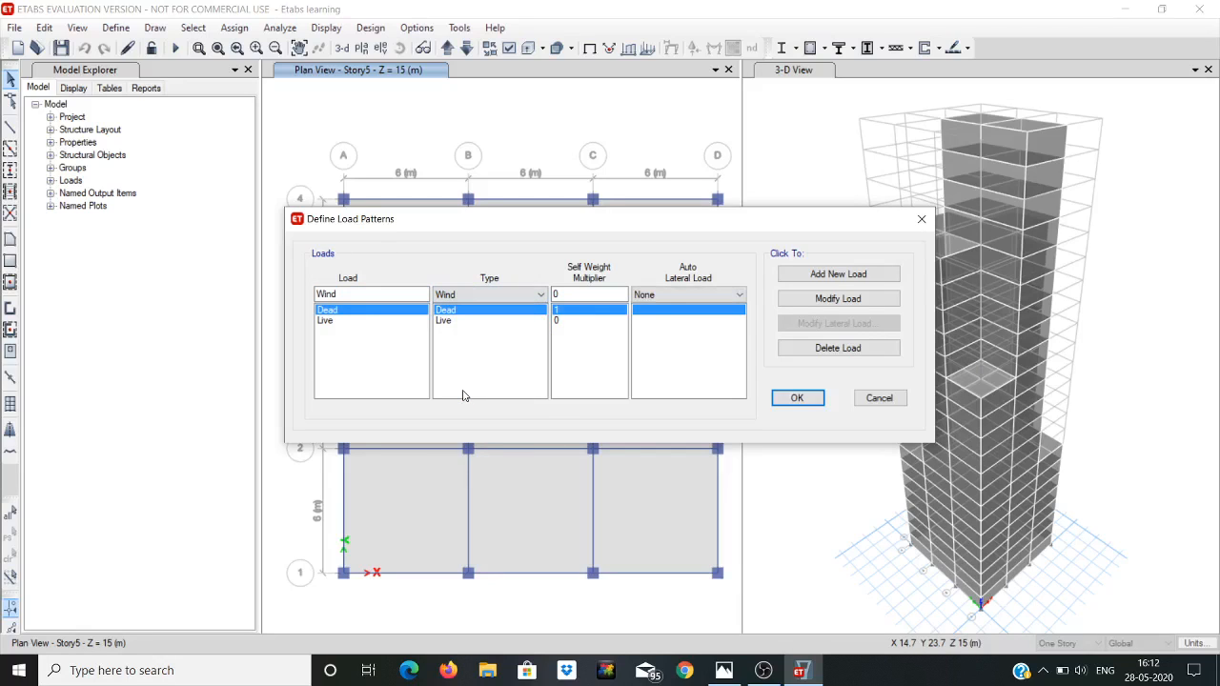
# Step: Set the Wind pattern's auto lateral load to Indian IS875:1987 and add it to the load patterns
pyautogui.click(727, 299)
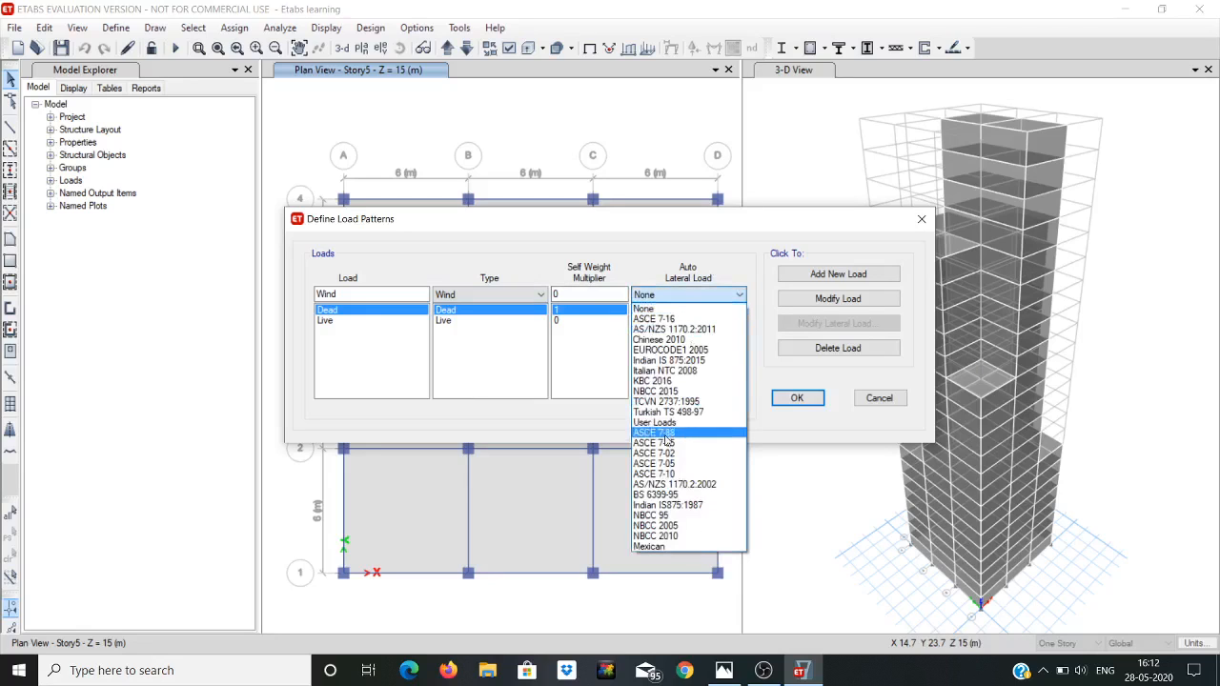
pyautogui.click(674, 505)
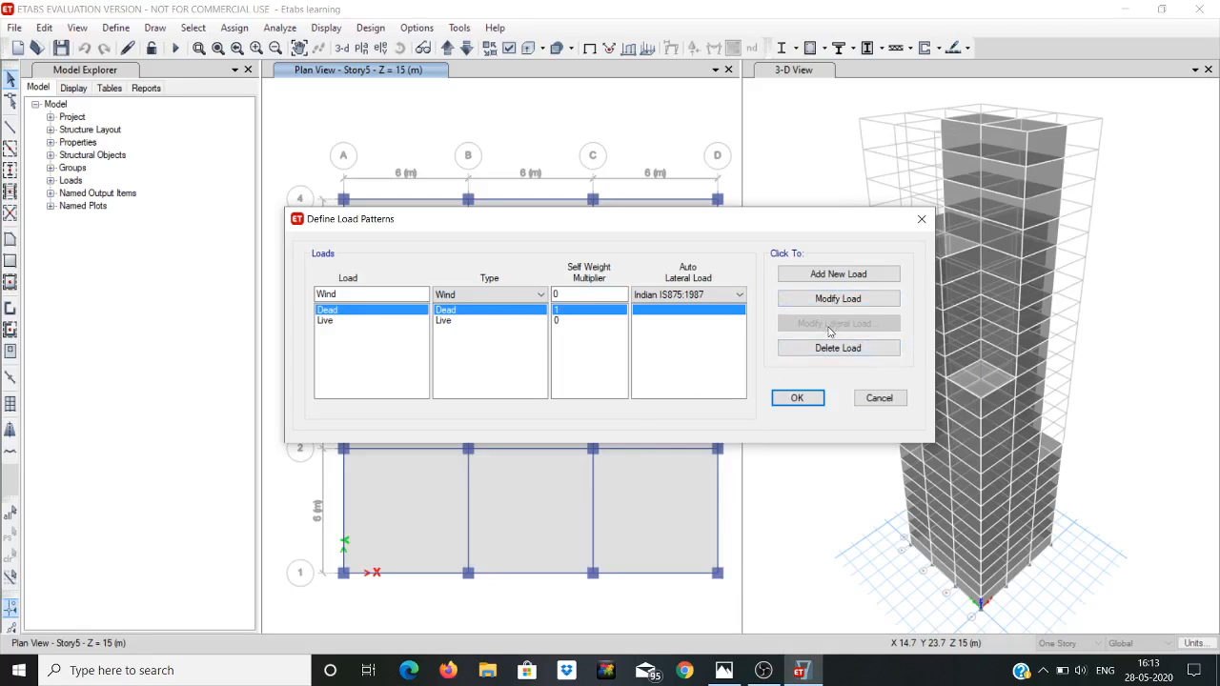
pyautogui.click(838, 276)
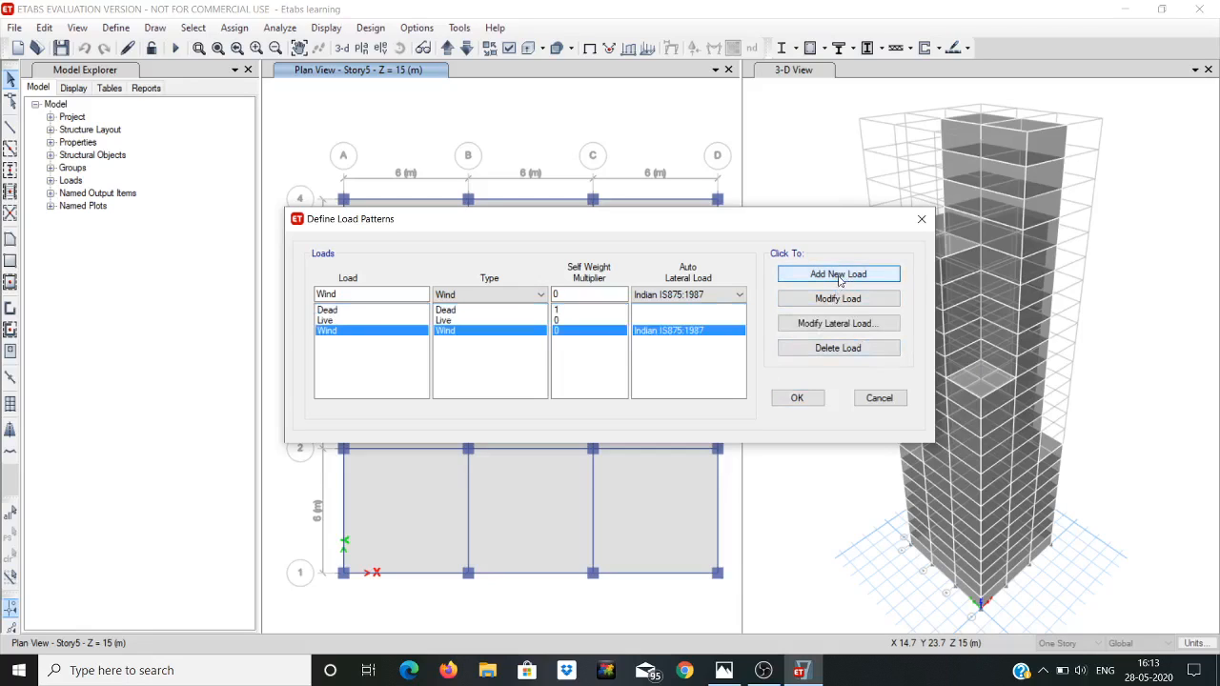
pyautogui.click(825, 304)
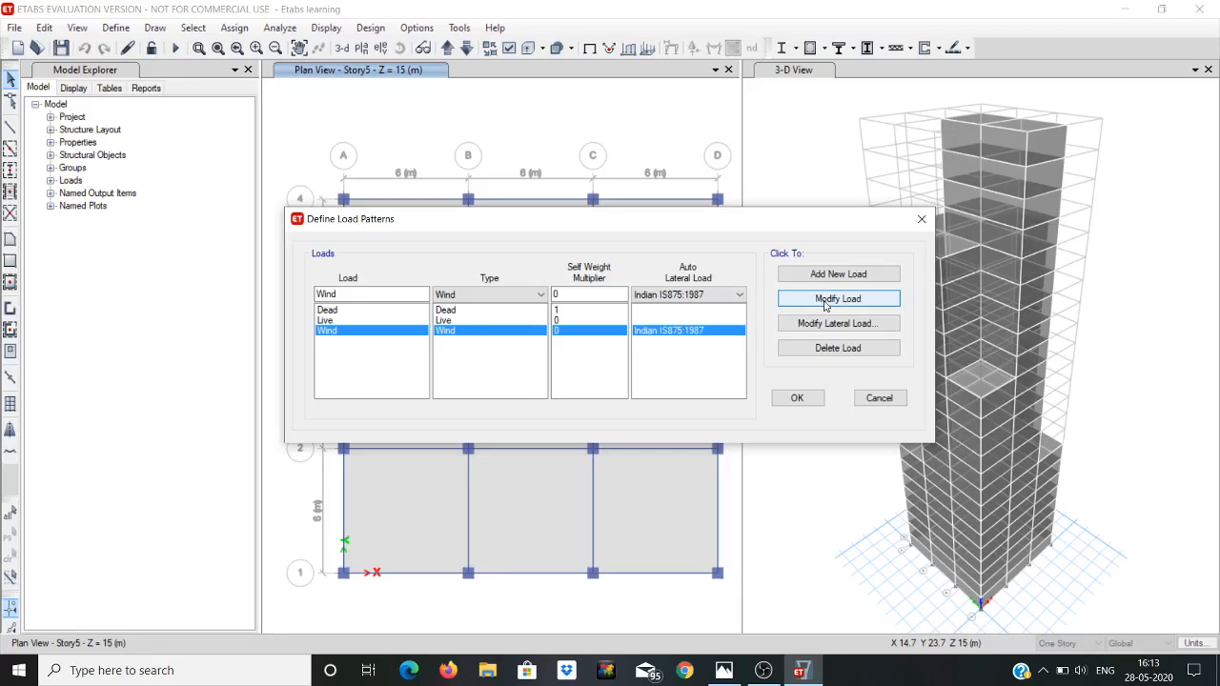
pyautogui.click(824, 306)
pyautogui.click(824, 306)
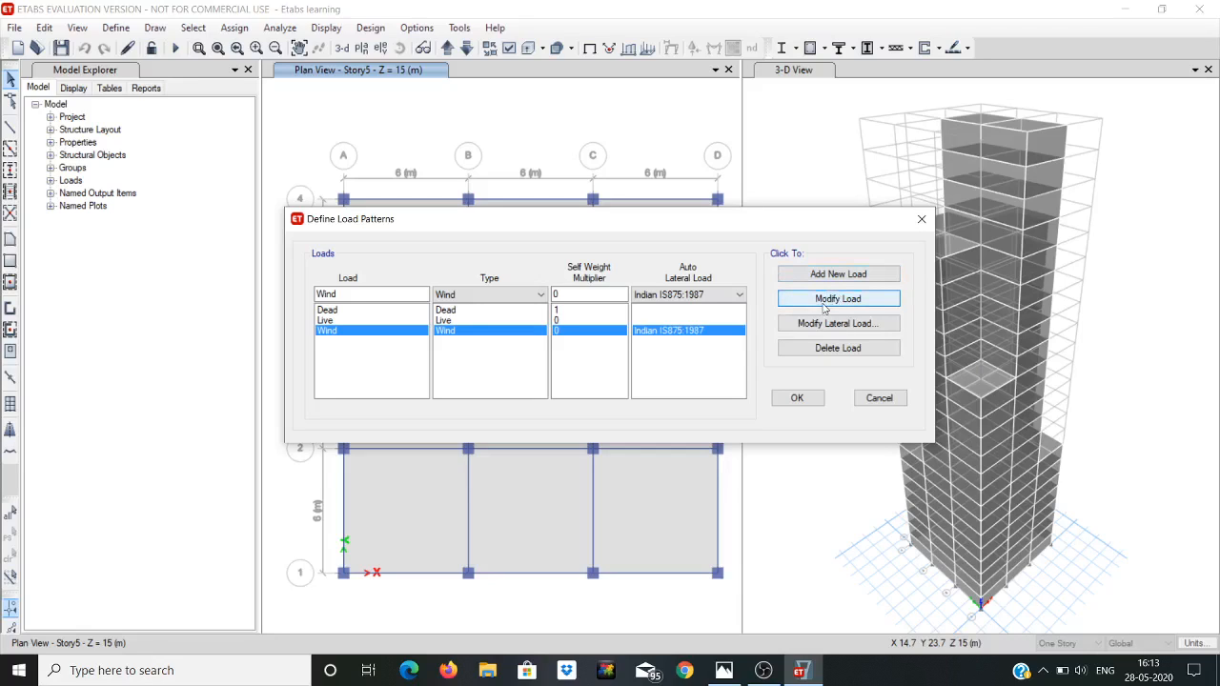
pyautogui.click(722, 321)
pyautogui.click(707, 332)
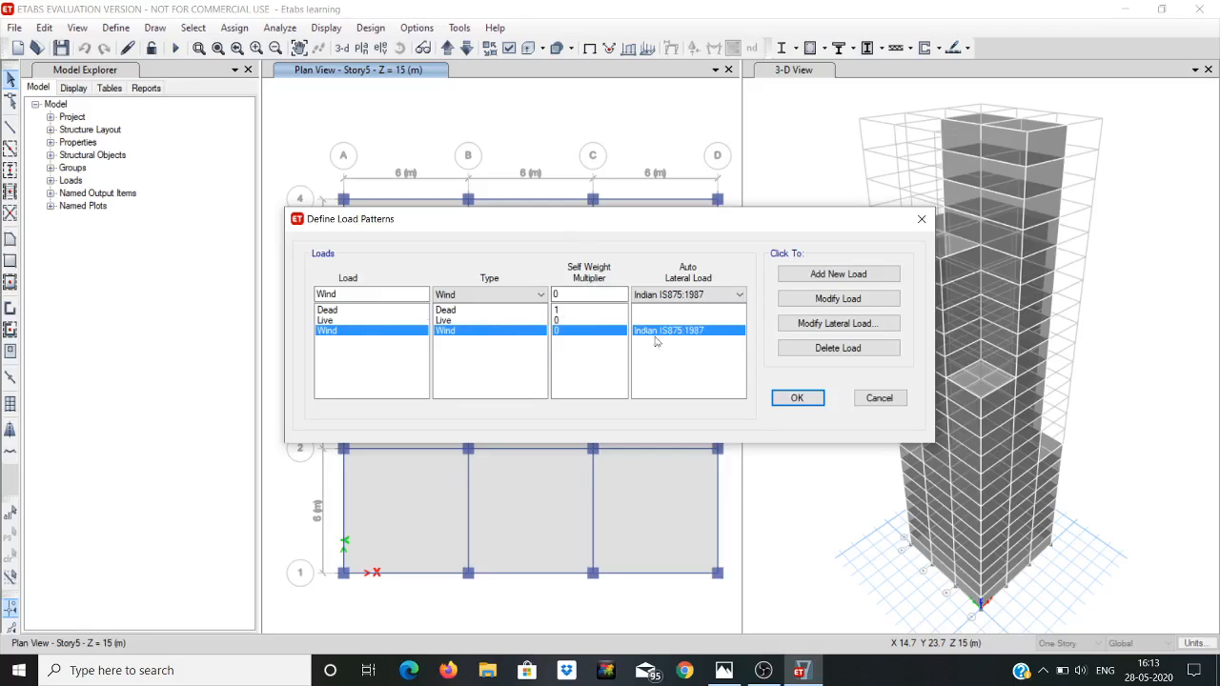
# Step: In the Wind pattern's lateral load settings, set the wind speed to 33 m/s and the terrain category to 3
pyautogui.click(811, 325)
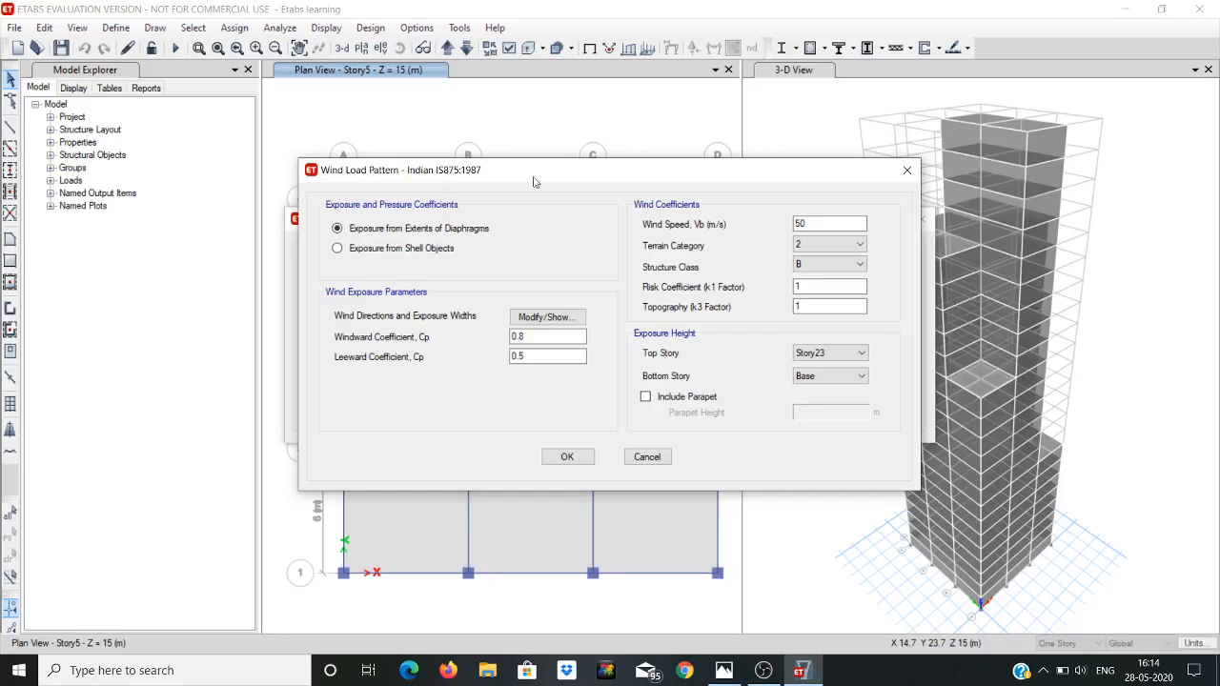
pyautogui.moveTo(528, 175); pyautogui.dragTo(614, 391)
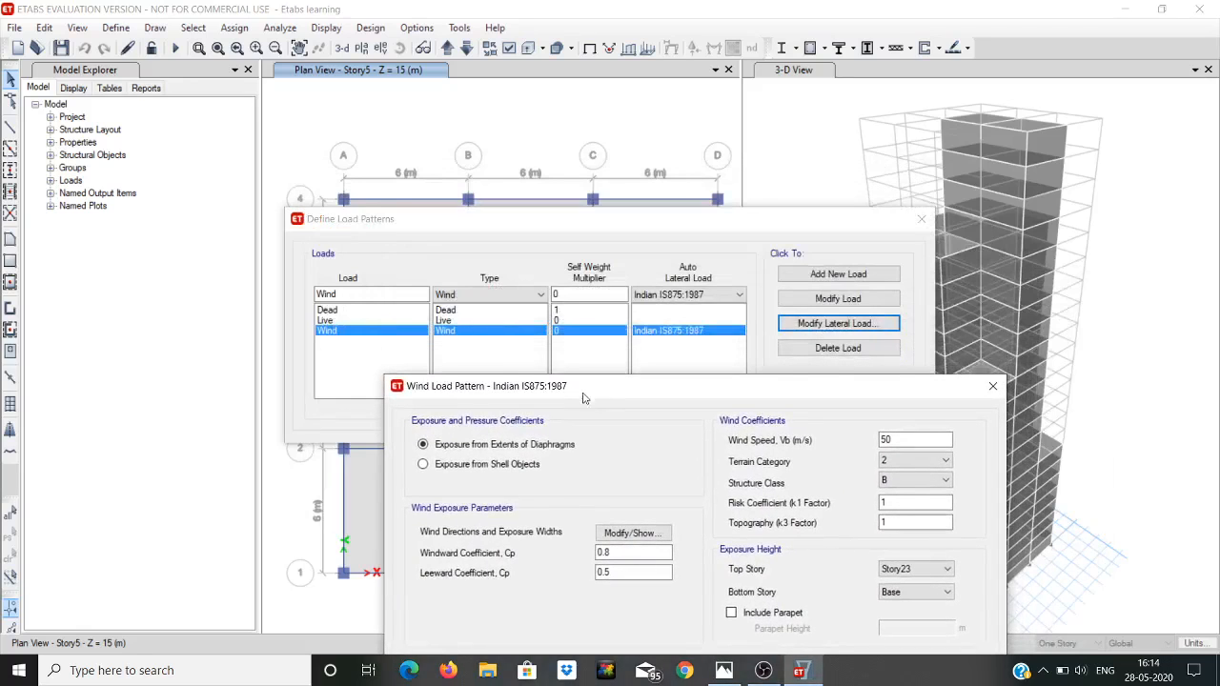
pyautogui.moveTo(601, 393); pyautogui.dragTo(573, 279)
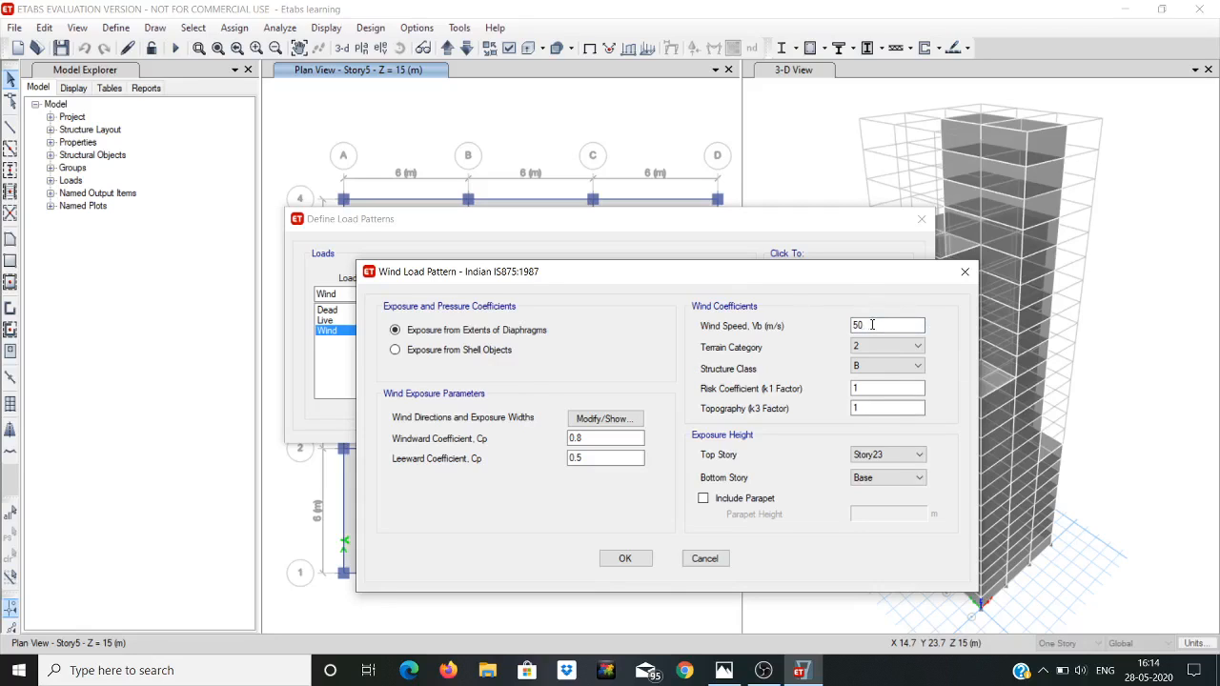
pyautogui.press('BackSpace')
pyautogui.press('BackSpace')
pyautogui.write('33')
pyautogui.click(882, 349)
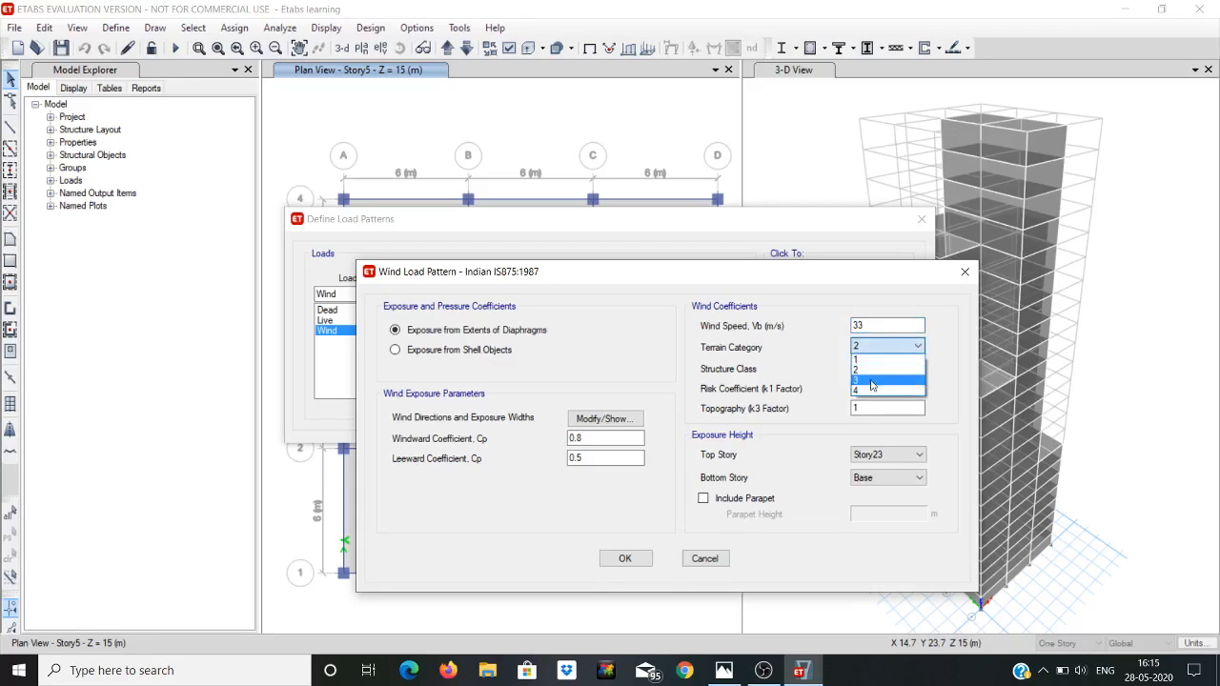
pyautogui.click(872, 381)
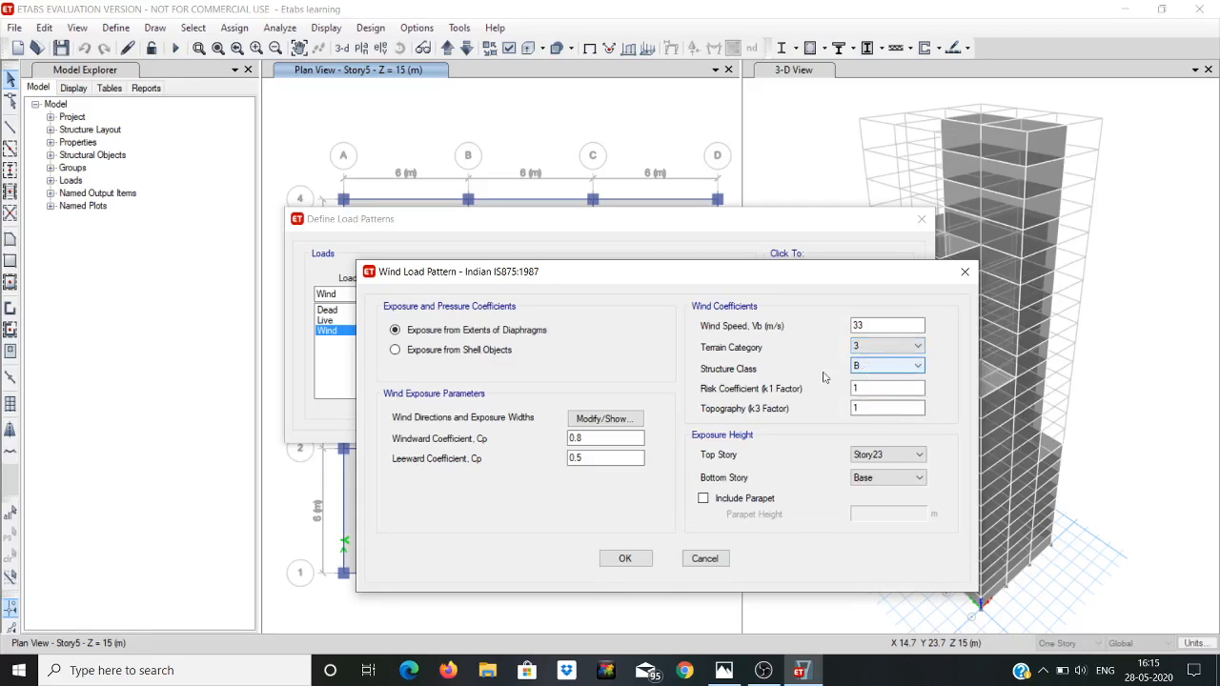
# Step: Set the structure class to C with k1 and k3 factors of 1, and accept the wind load pattern definition
pyautogui.click(870, 369)
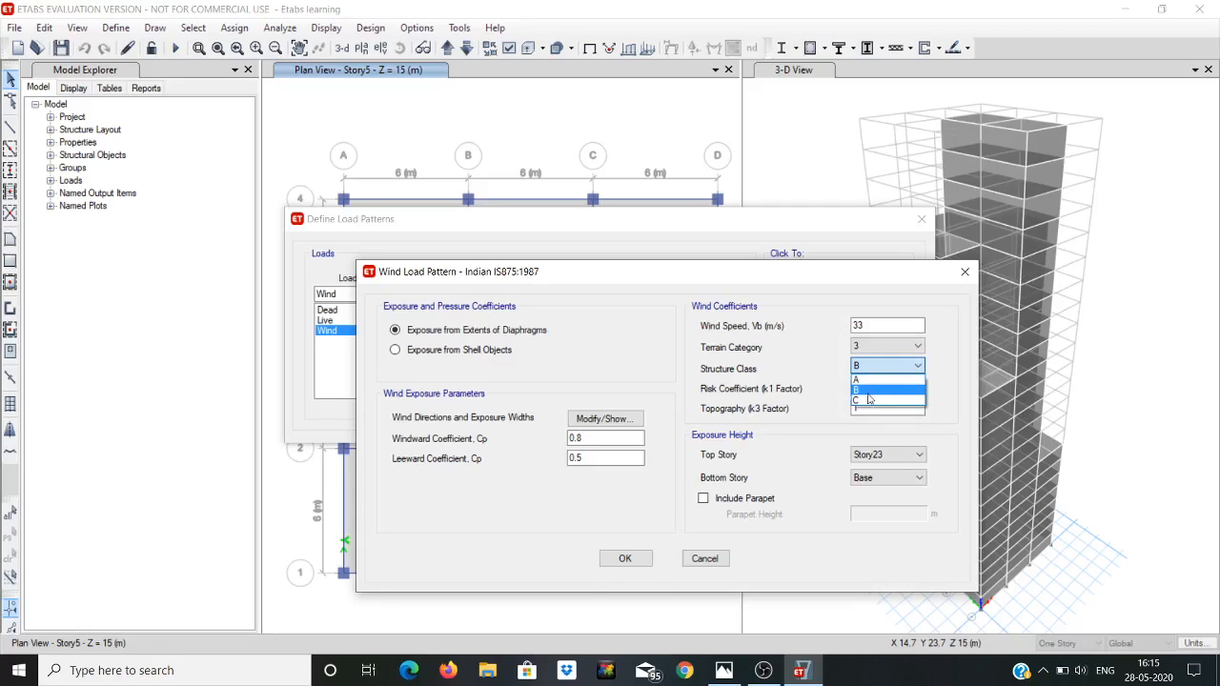
pyautogui.click(867, 400)
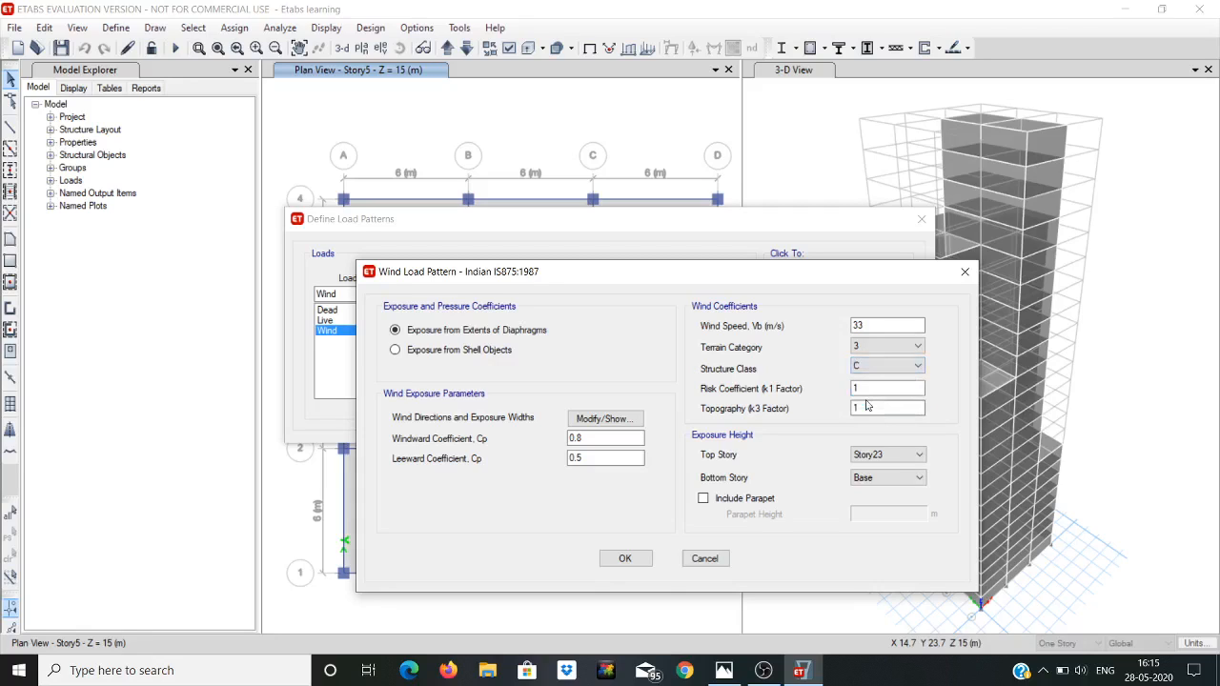
pyautogui.click(872, 388)
pyautogui.click(866, 407)
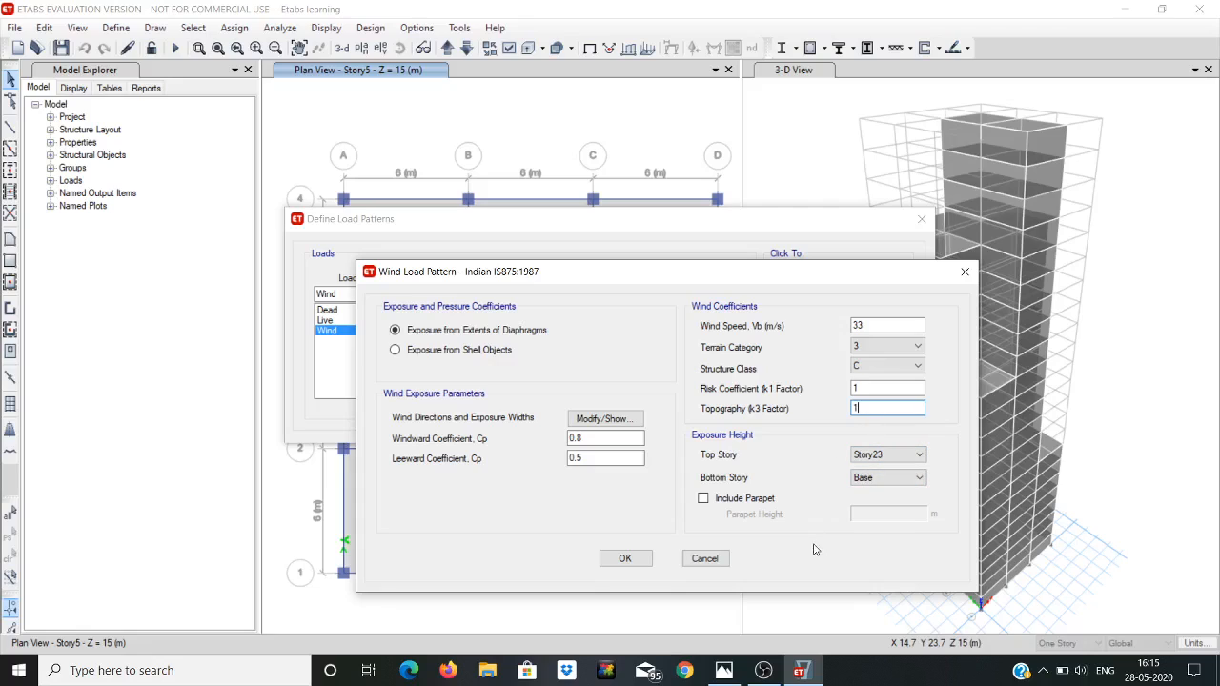
pyautogui.click(624, 560)
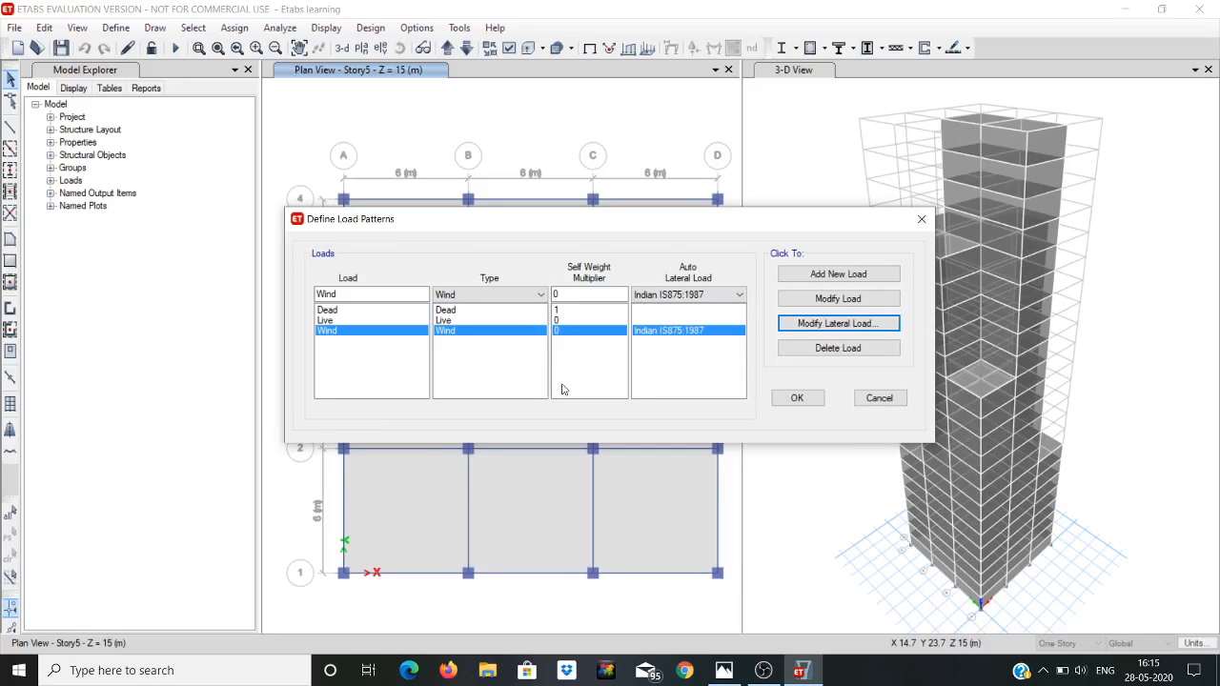
pyautogui.click(803, 404)
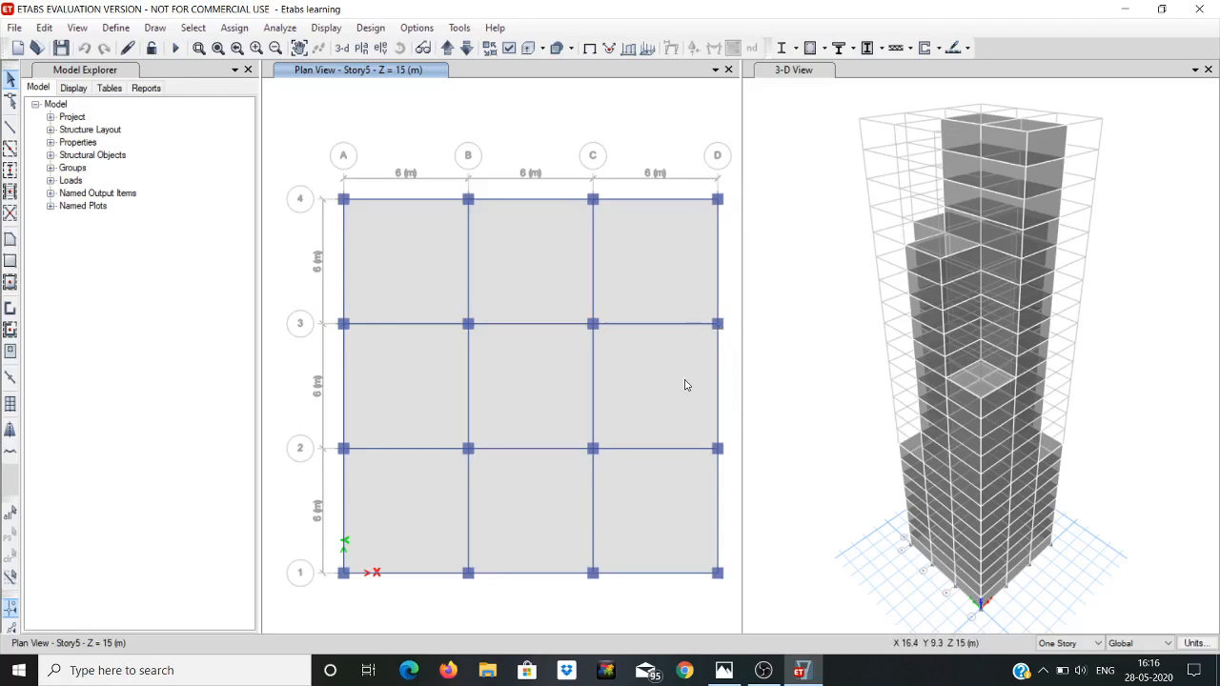
# Step: Replace the Story5 plan view with the elevation at grid line A
pyautogui.press('alt')
pyautogui.click(382, 48)
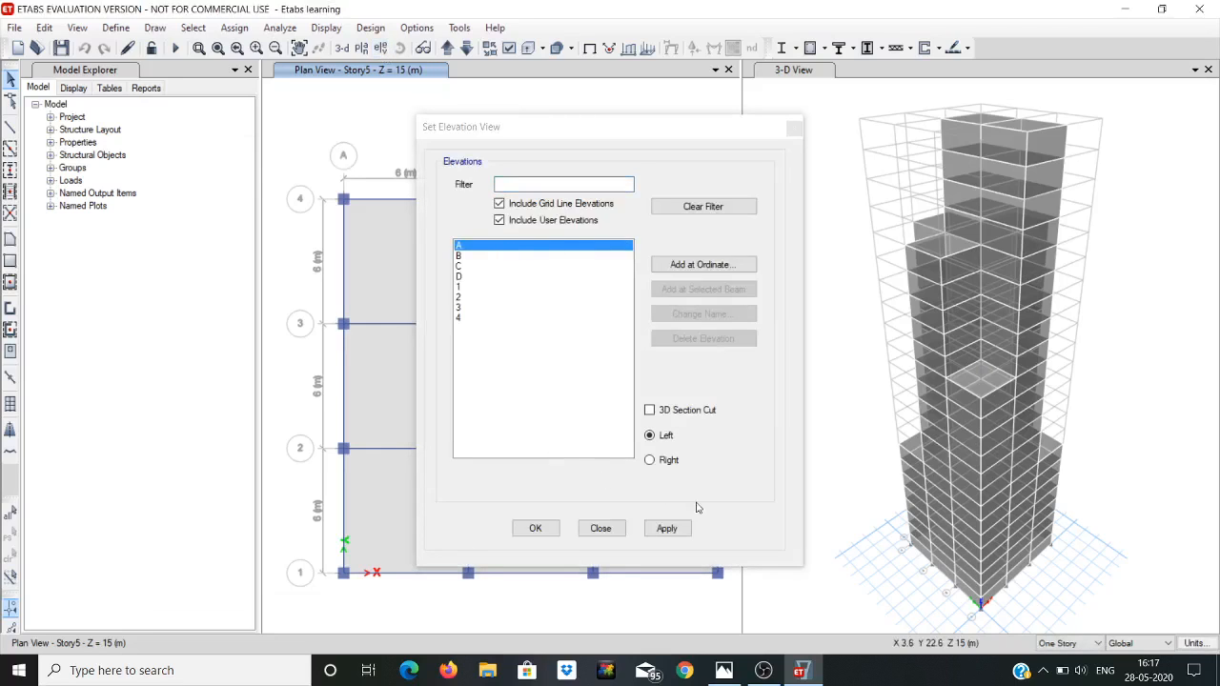
pyautogui.click(670, 529)
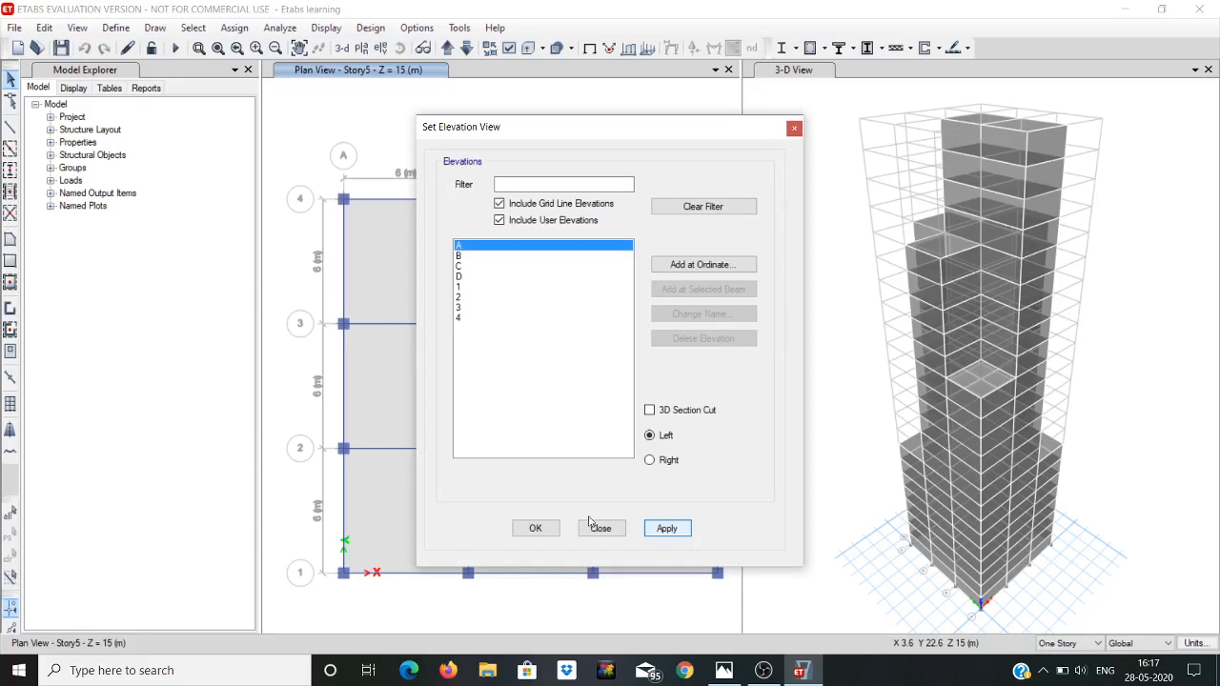
pyautogui.click(536, 529)
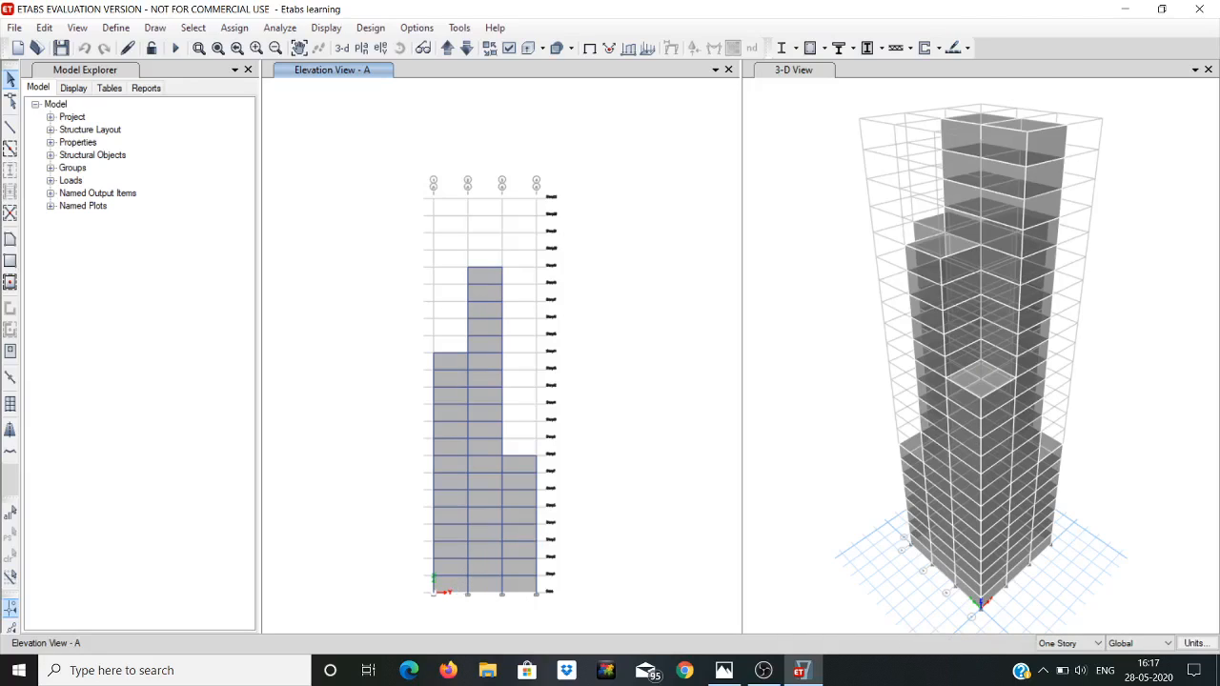
# Step: Apply selections to all stories and select the cladding shells in all three bays of elevation A
pyautogui.click(1099, 646)
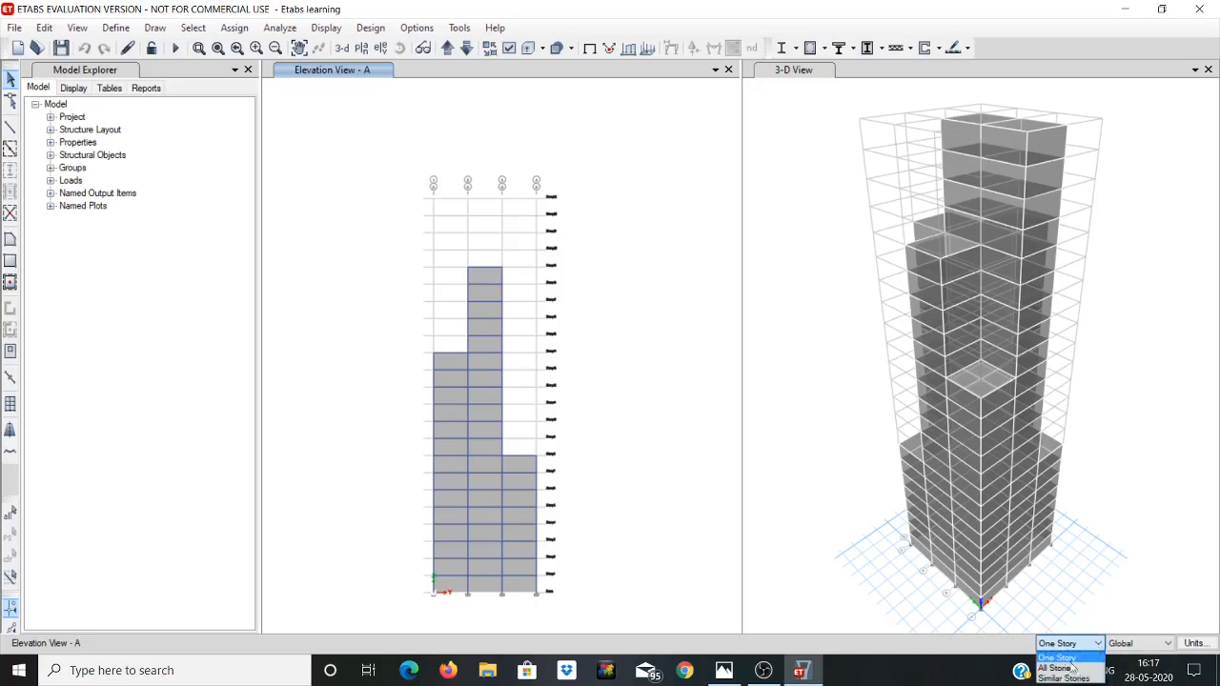
pyautogui.click(1068, 667)
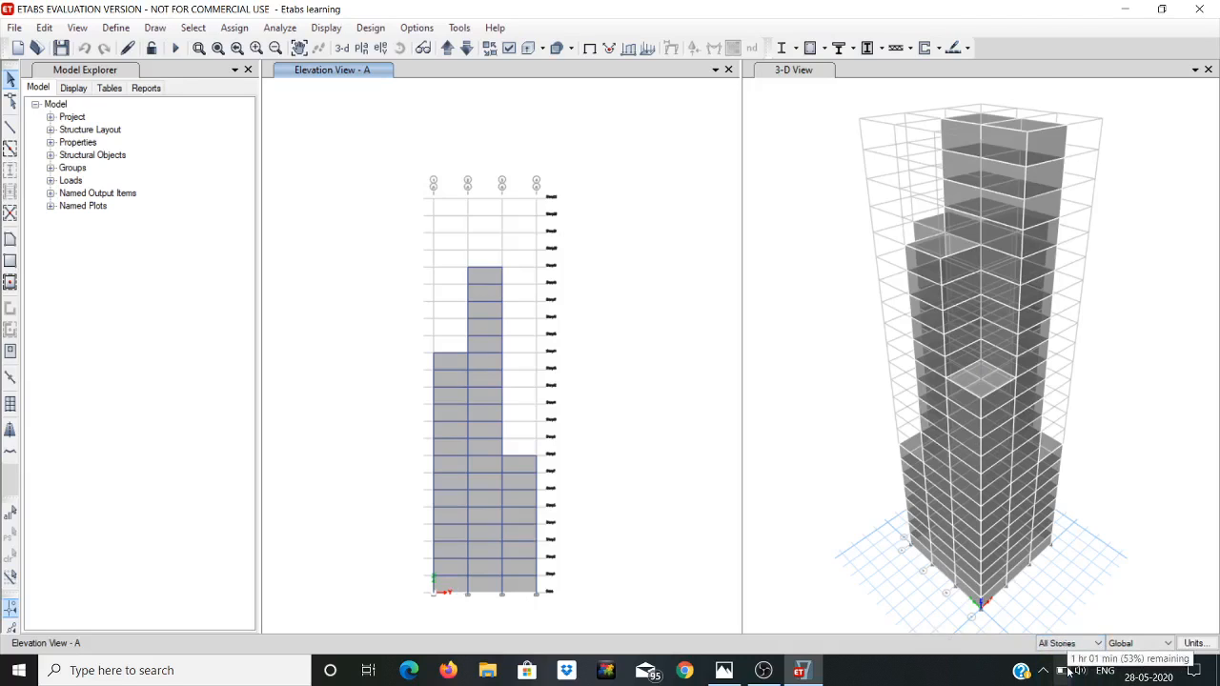
pyautogui.click(485, 274)
pyautogui.click(451, 361)
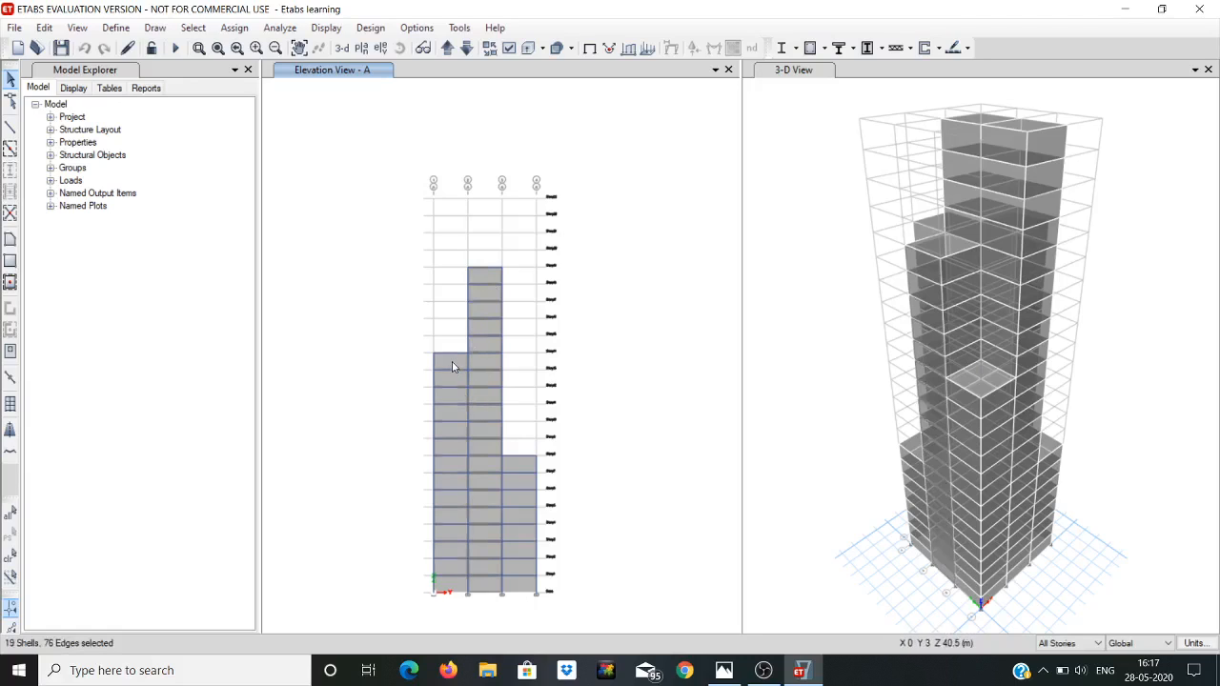
pyautogui.click(520, 465)
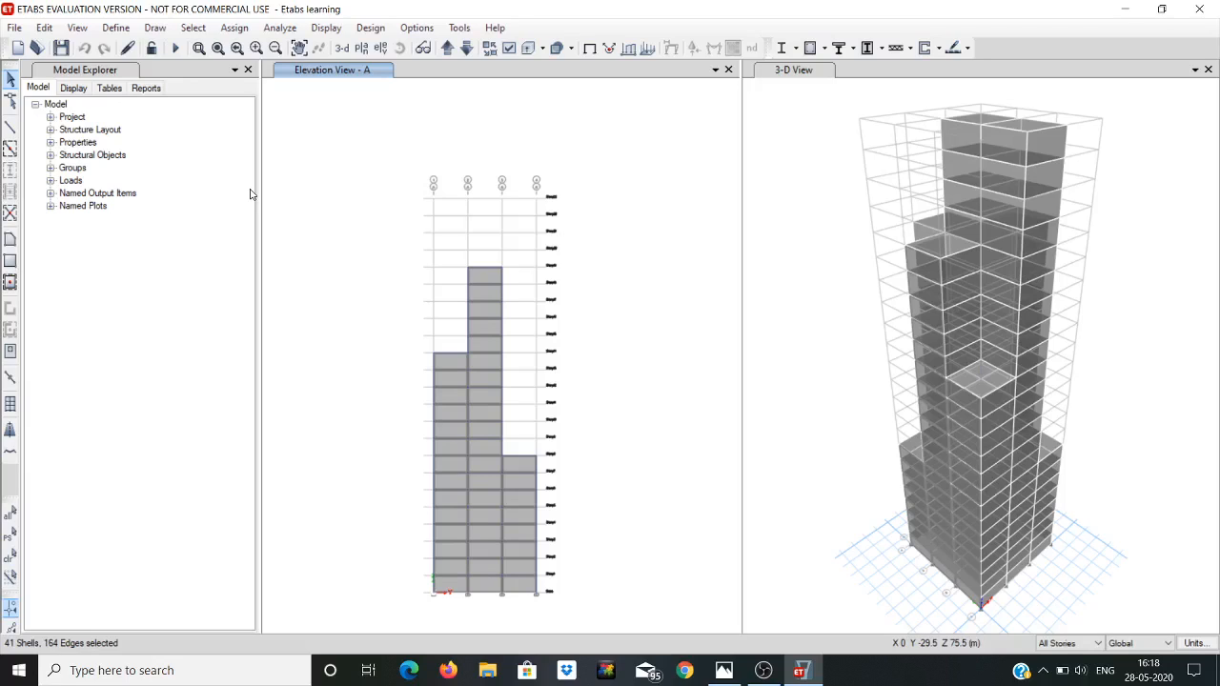
# Step: Assign a windward wind pressure coefficient of 0.8 for the Wind pattern to the selected cladding shells
pyautogui.click(232, 30)
pyautogui.moveTo(286, 200)
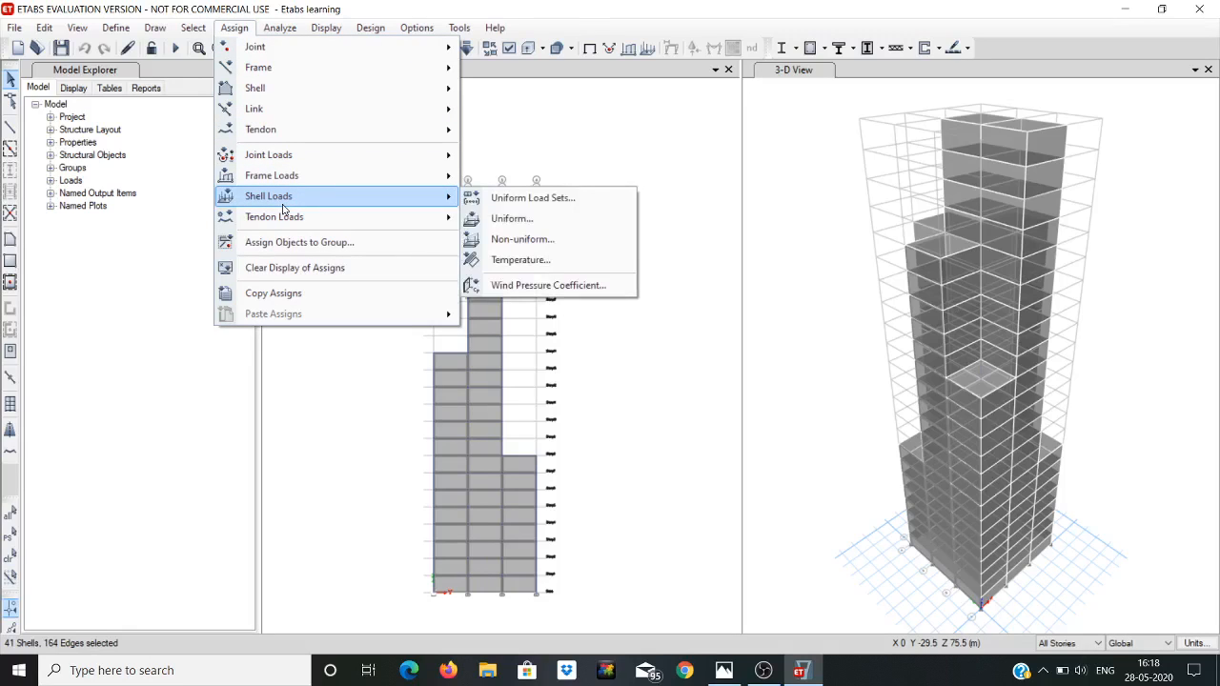
pyautogui.click(532, 289)
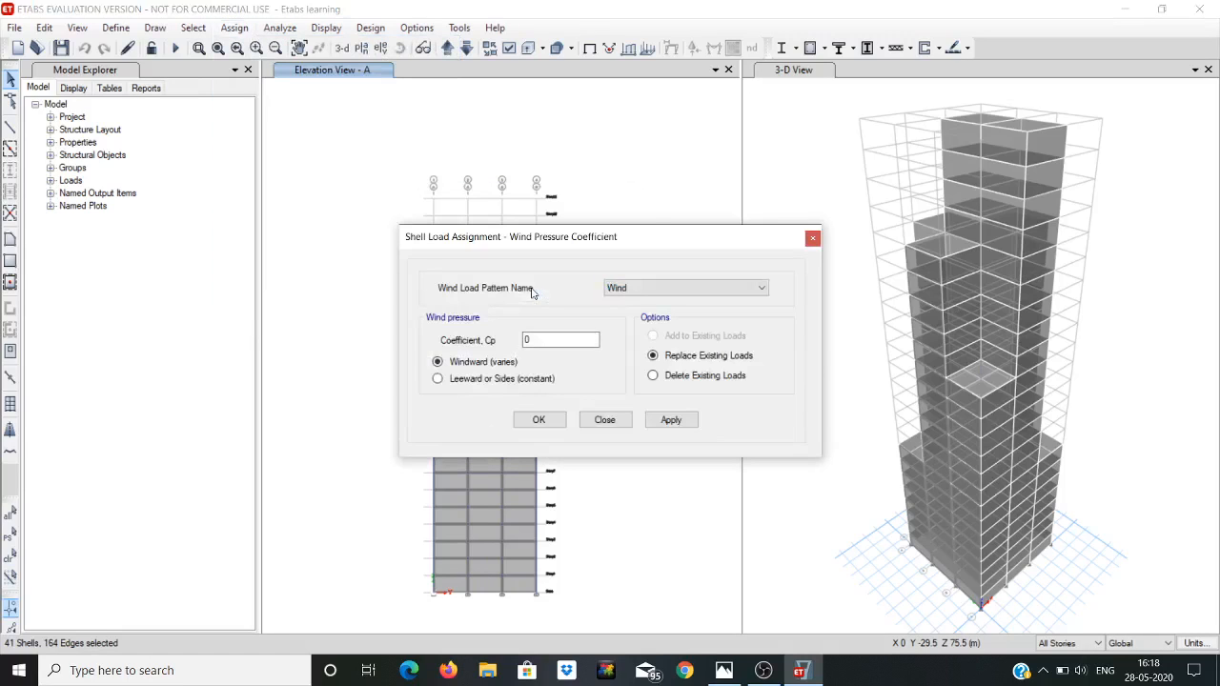
pyautogui.click(535, 339)
pyautogui.doubleClick(535, 338)
pyautogui.write('0.8')
pyautogui.click(539, 420)
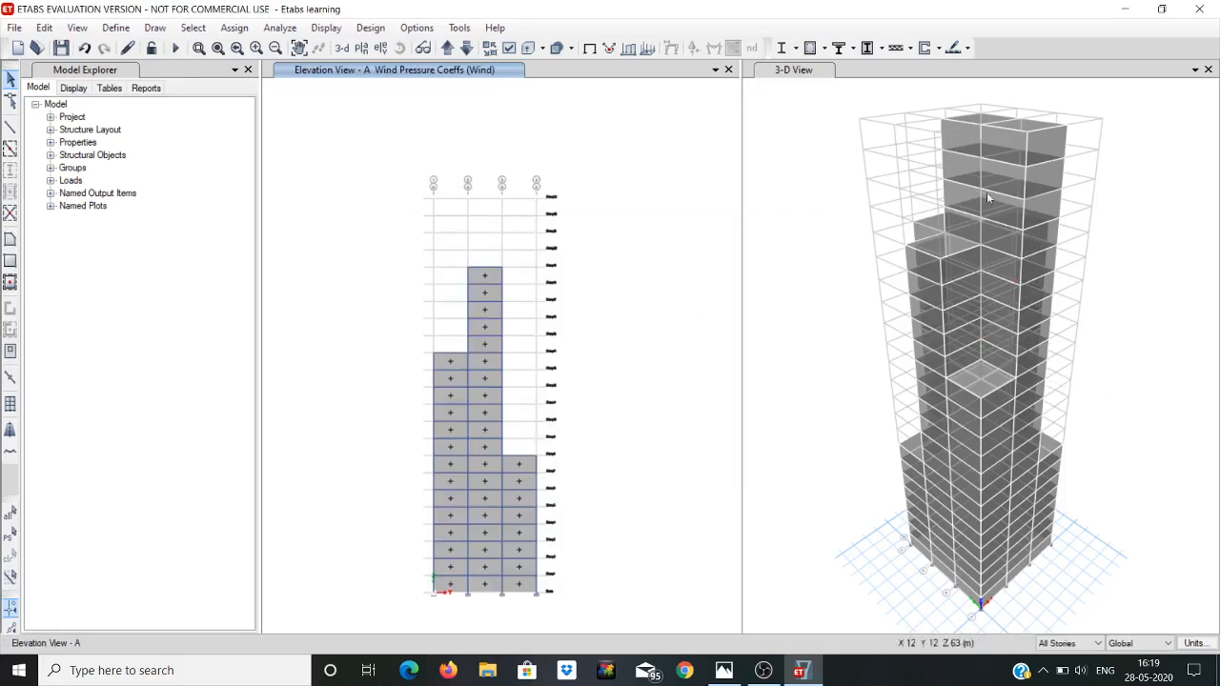
# Step: Show the elevation at grid line B and select the cladding shells in all three of its bays
pyautogui.click(380, 49)
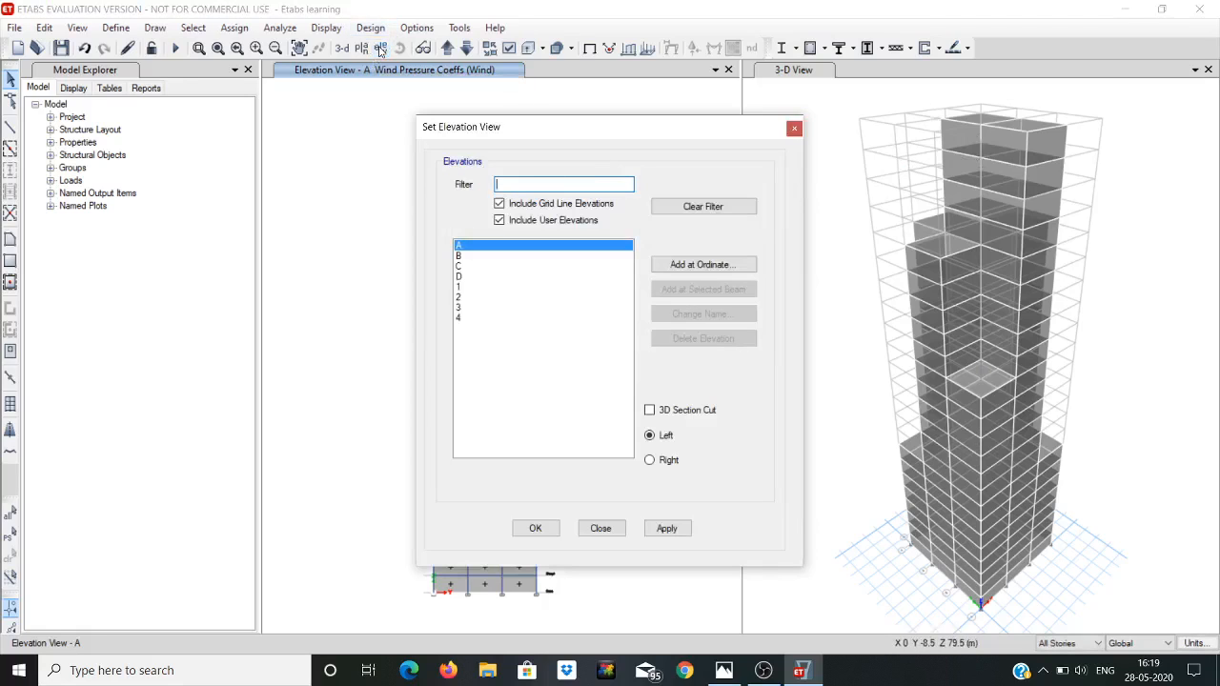
pyautogui.click(463, 255)
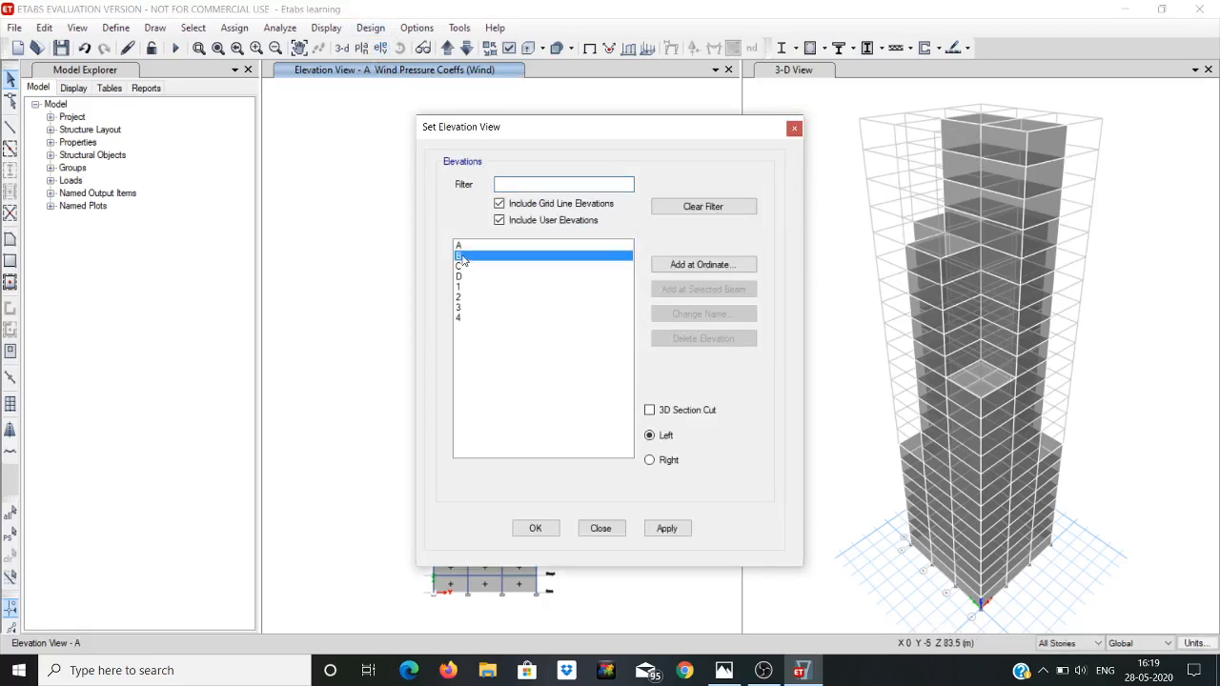
pyautogui.click(534, 528)
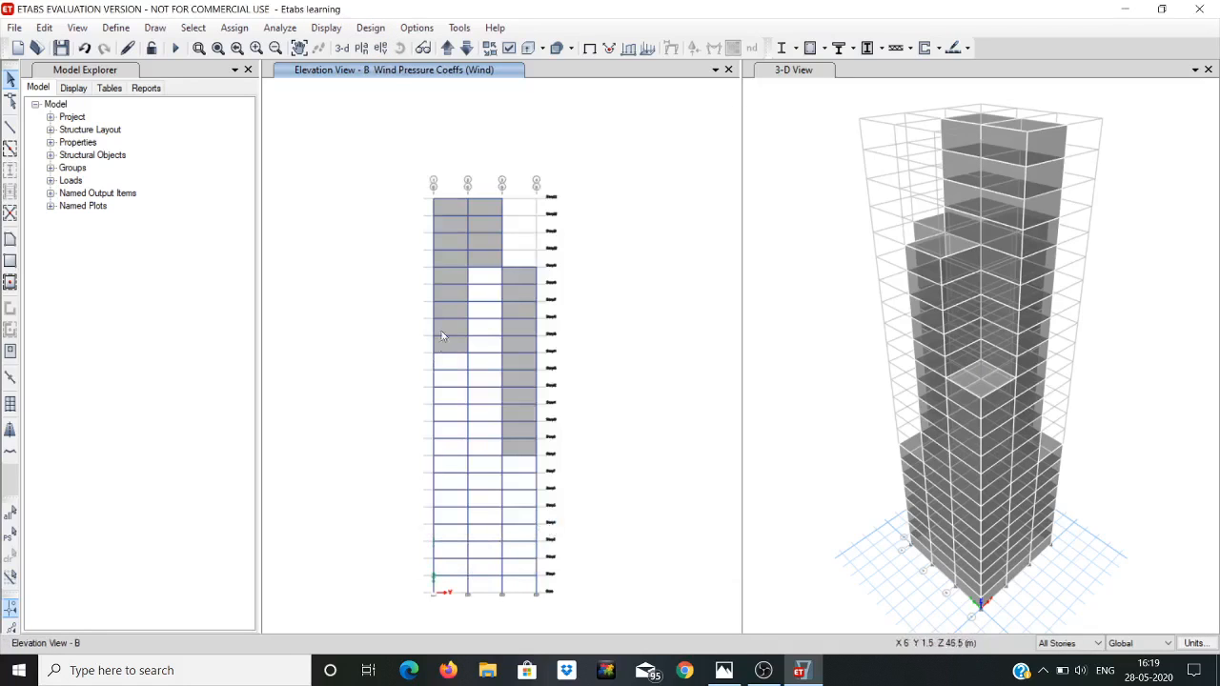
pyautogui.click(450, 217)
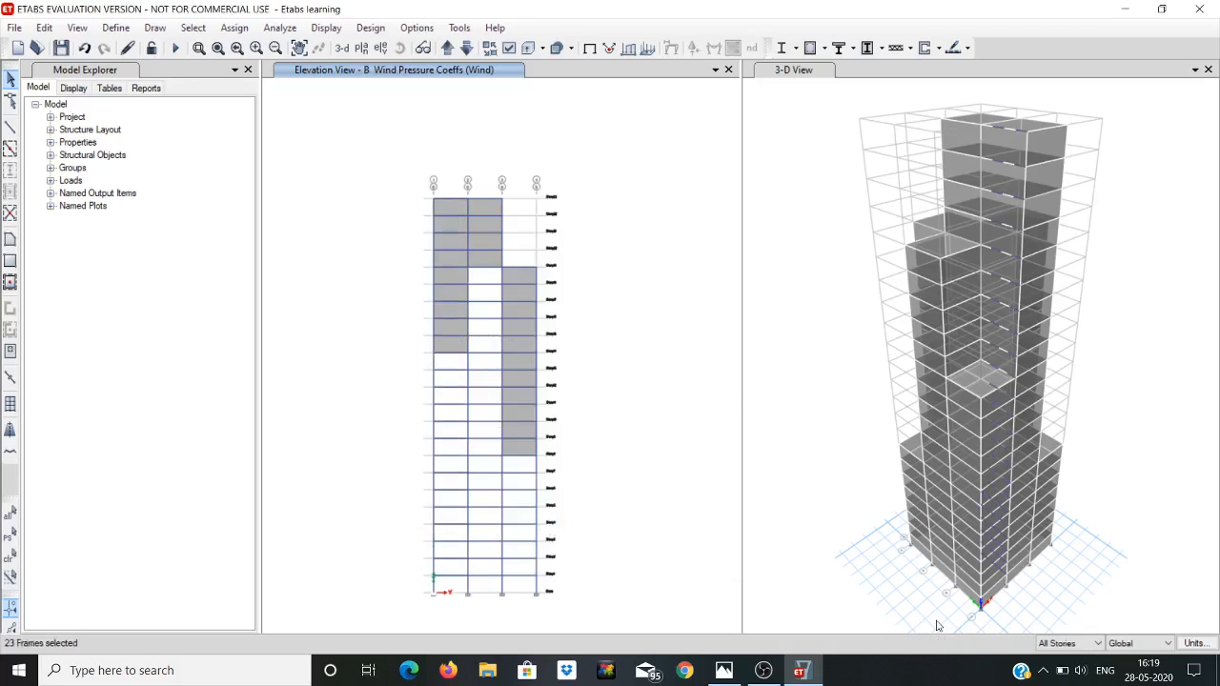
pyautogui.click(448, 202)
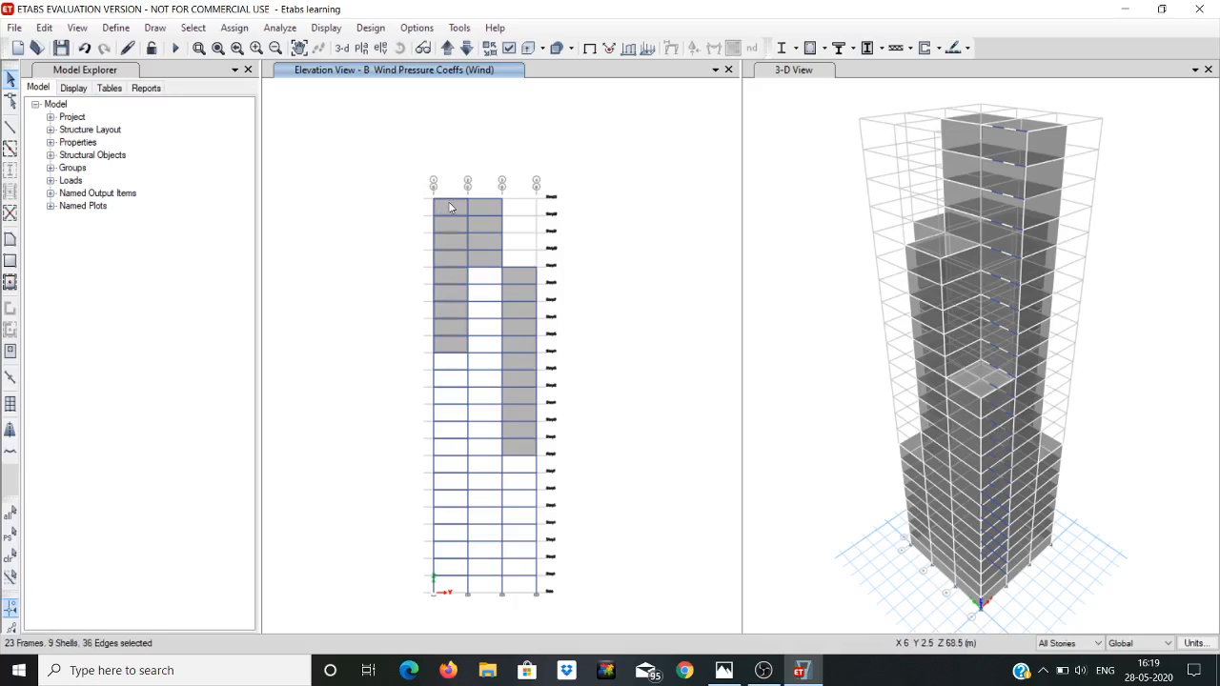
pyautogui.click(481, 206)
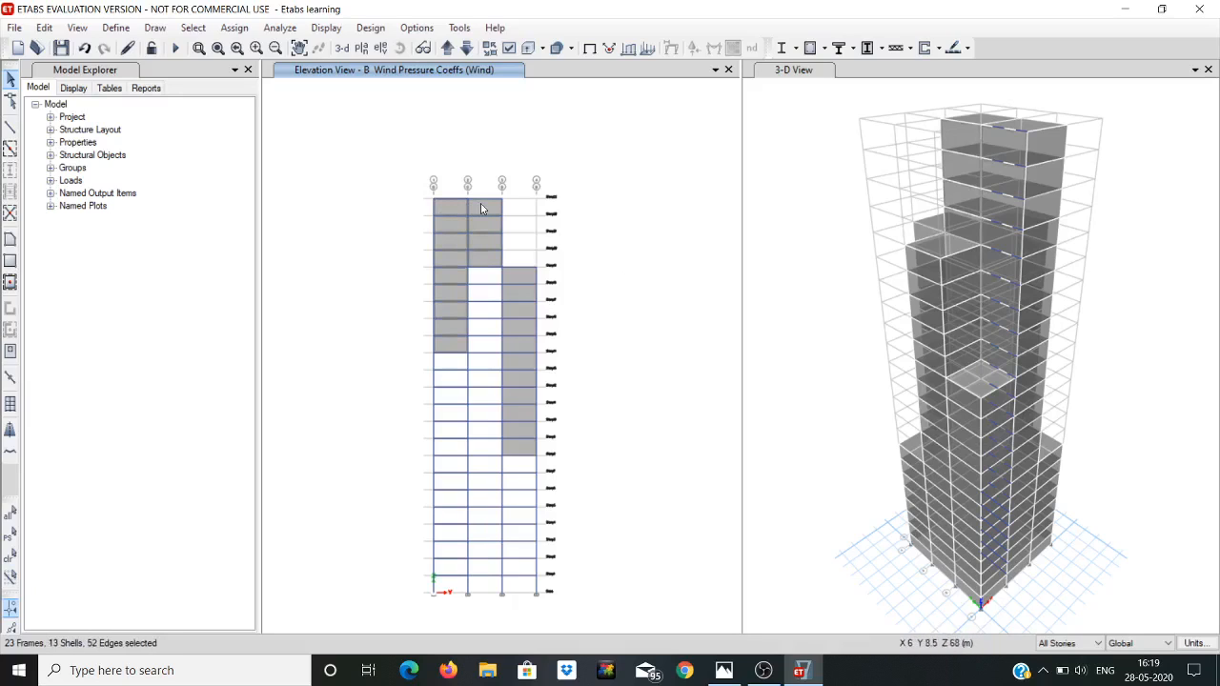
pyautogui.click(520, 276)
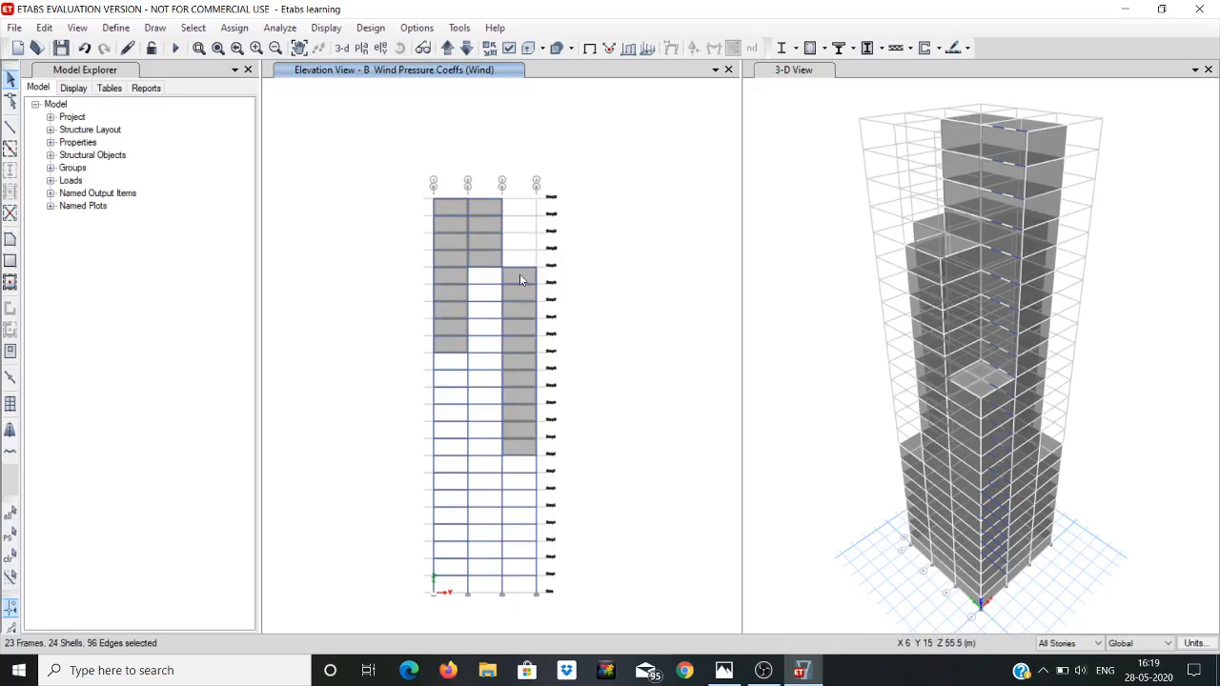
# Step: Assign a windward wind pressure coefficient of 0.8 for the Wind pattern to the selected cladding on elevation B
pyautogui.click(235, 27)
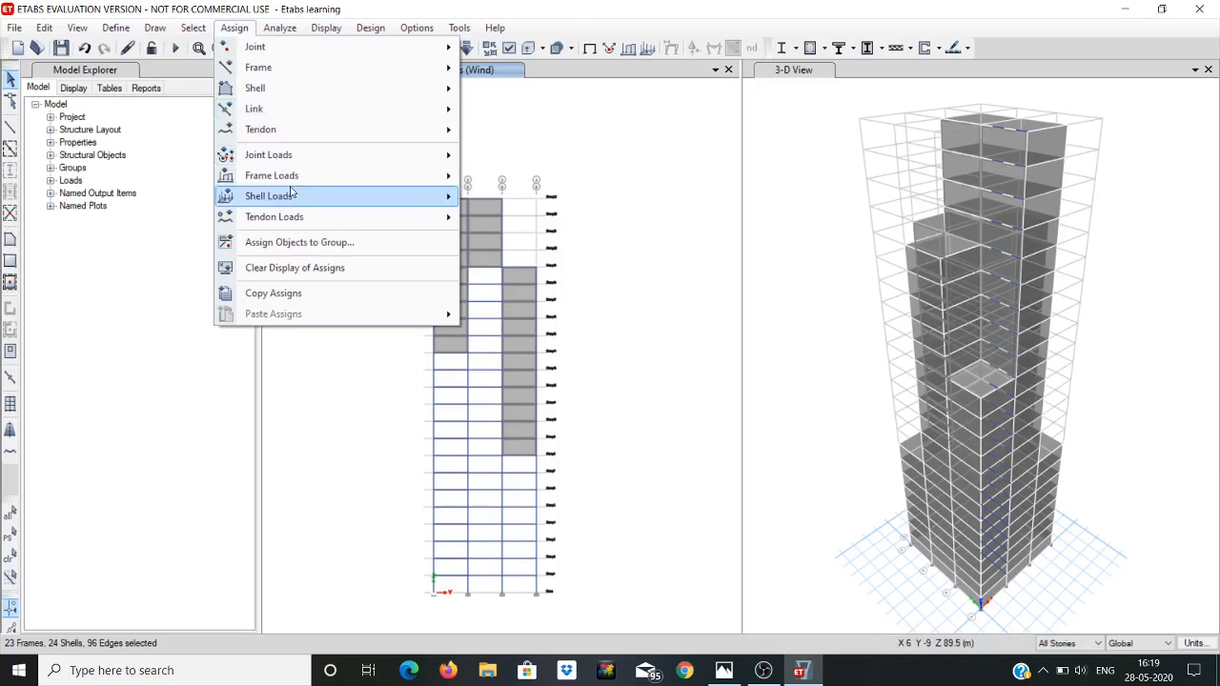
pyautogui.moveTo(419, 196)
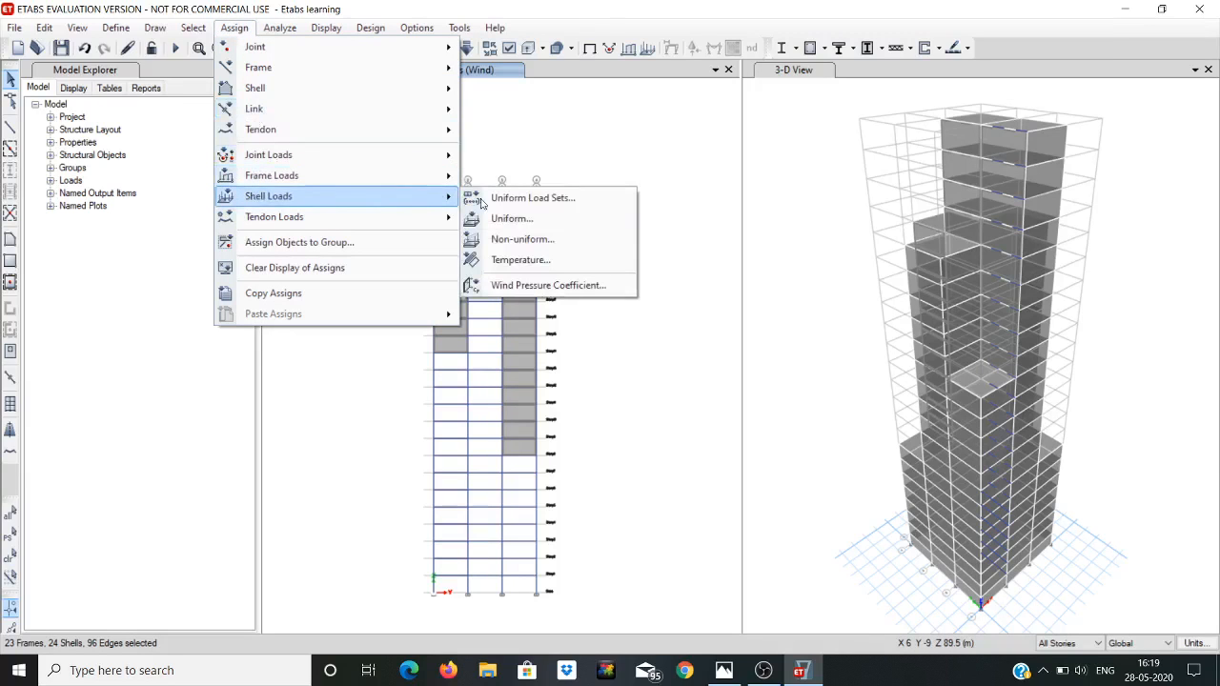
pyautogui.click(542, 287)
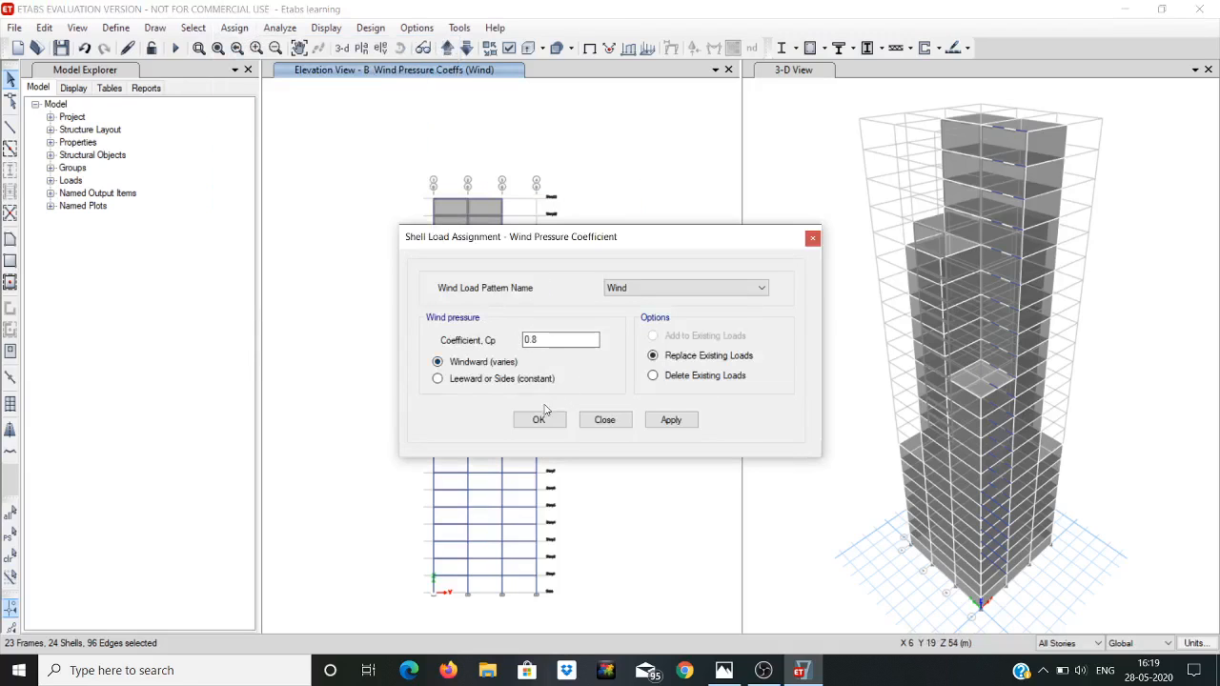
pyautogui.click(539, 420)
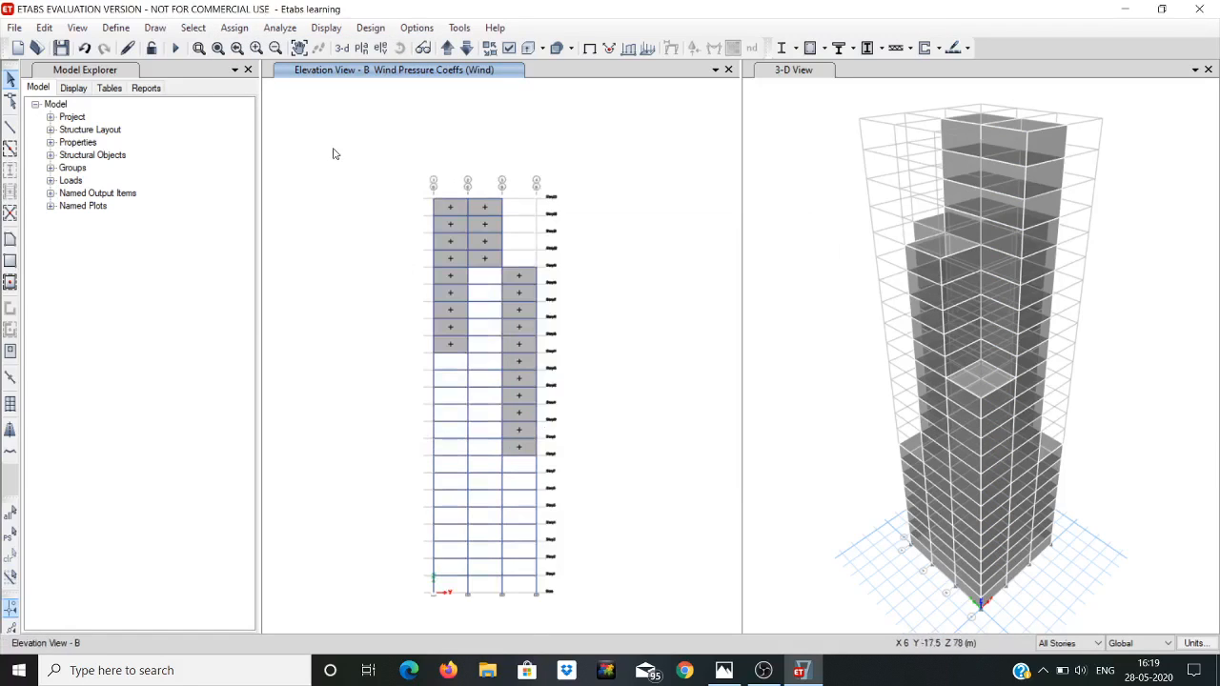
# Step: Show the Story1 plan view to check the wind pressure direction on the cladding along grid line A
pyautogui.click(363, 49)
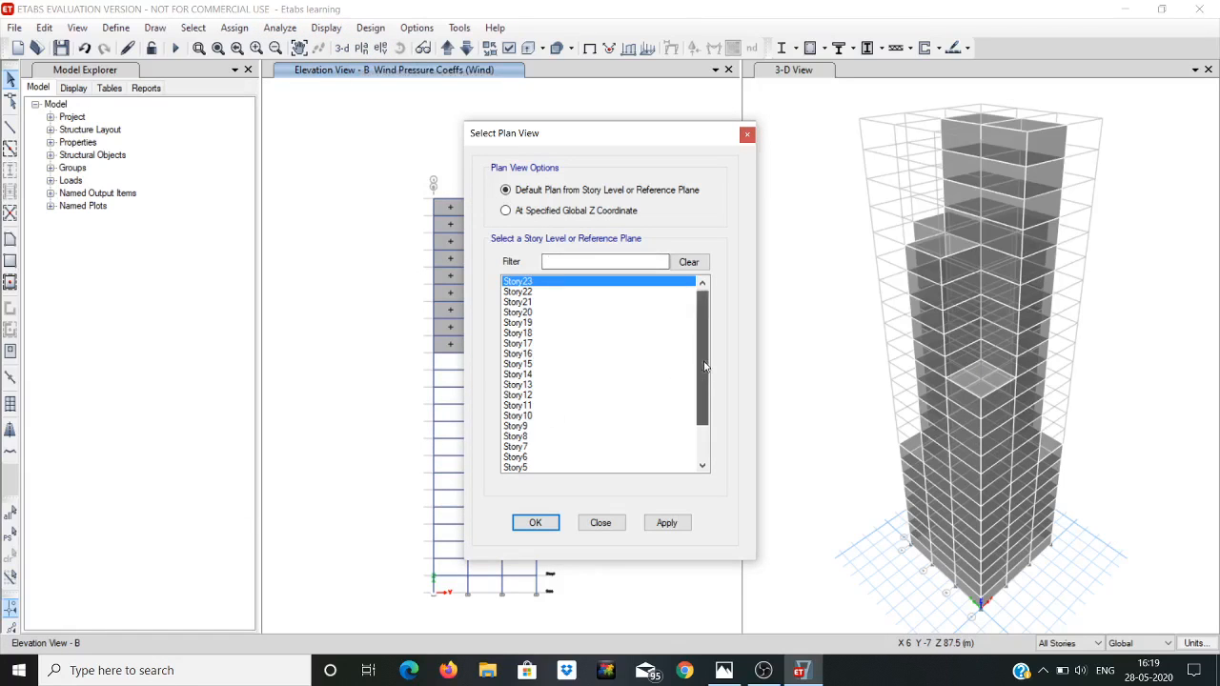
pyautogui.moveTo(705, 365); pyautogui.dragTo(706, 405)
pyautogui.click(520, 457)
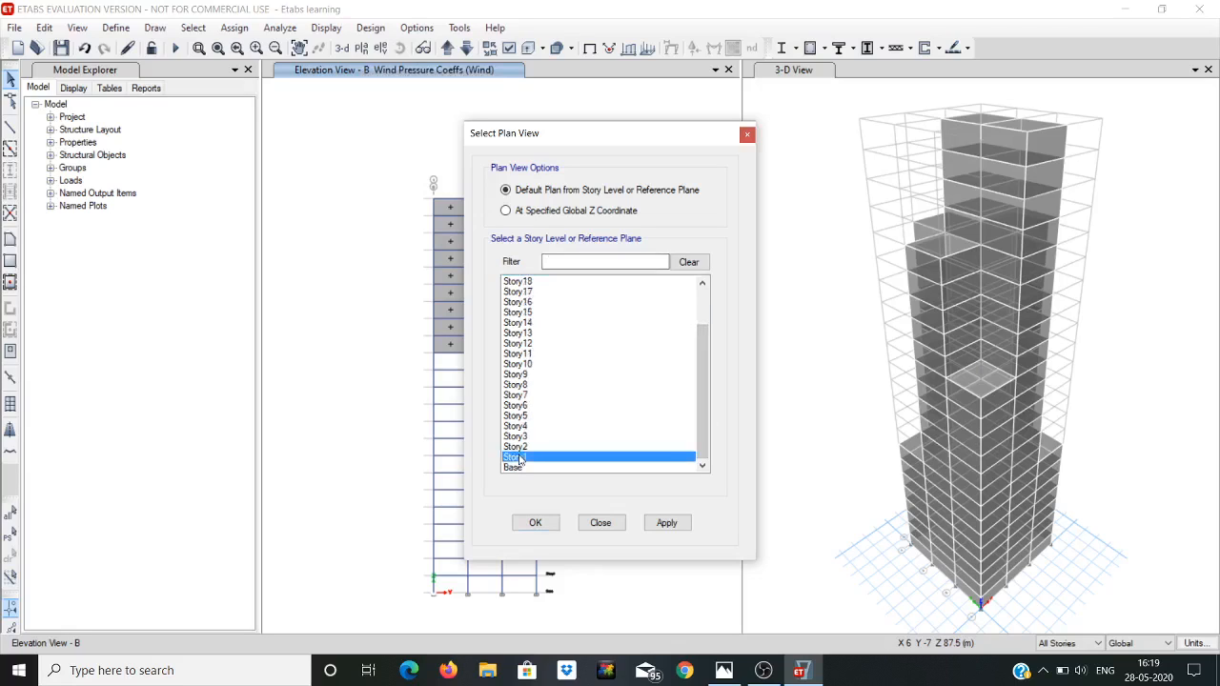
pyautogui.click(669, 524)
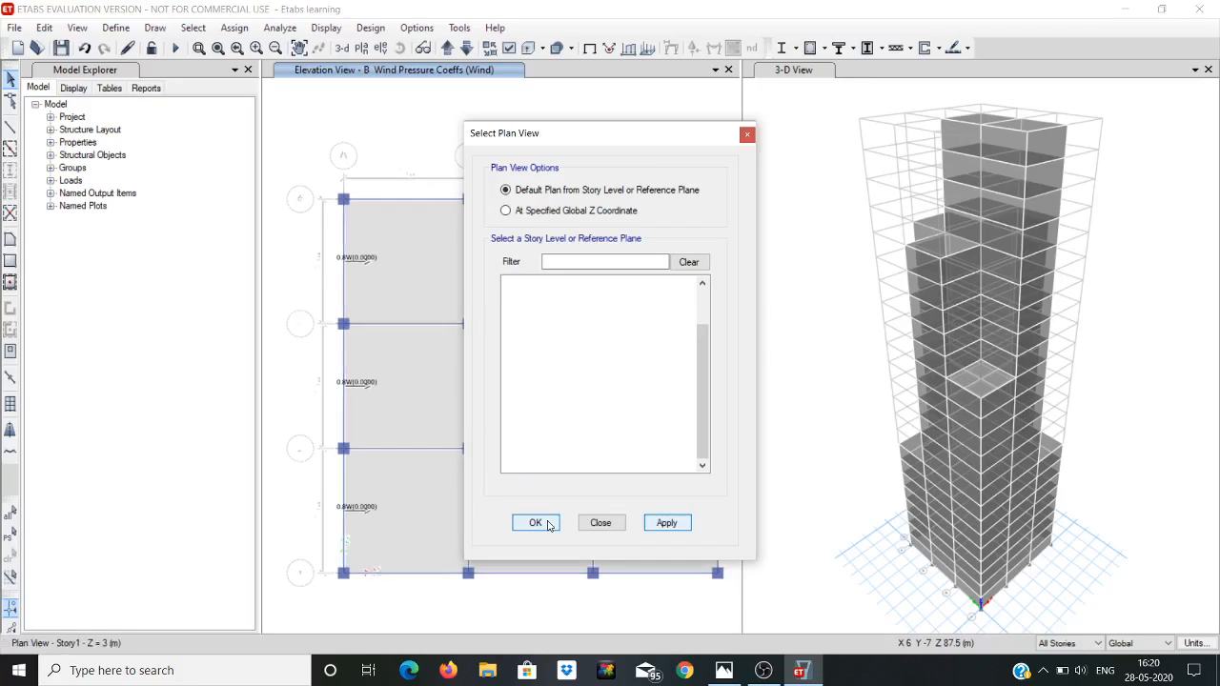
pyautogui.click(536, 523)
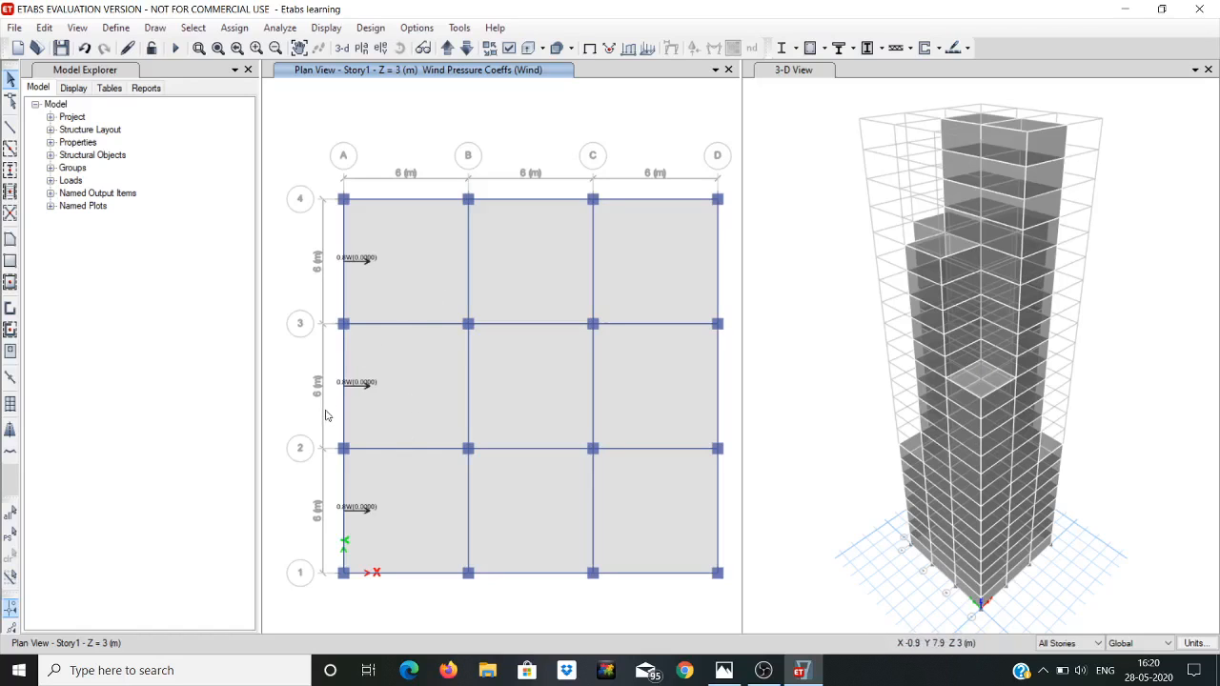
# Step: Switch to the elevation at grid line D and select the cladding shells in all three bays
pyautogui.click(381, 49)
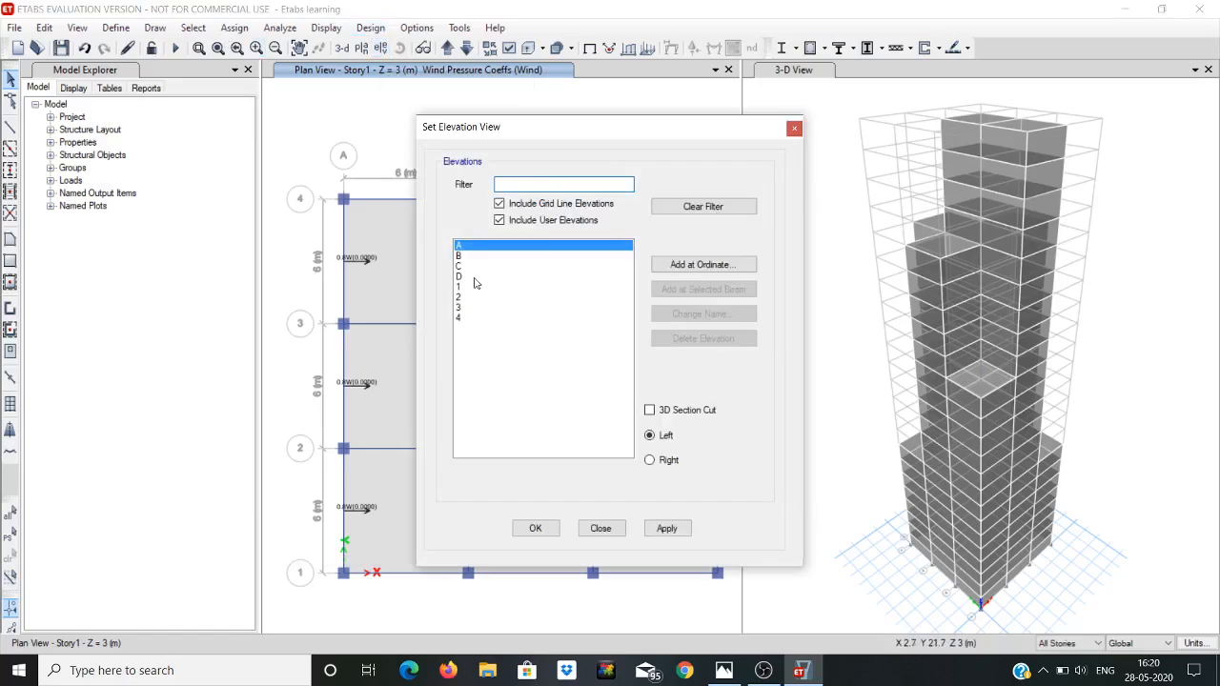
pyautogui.click(472, 277)
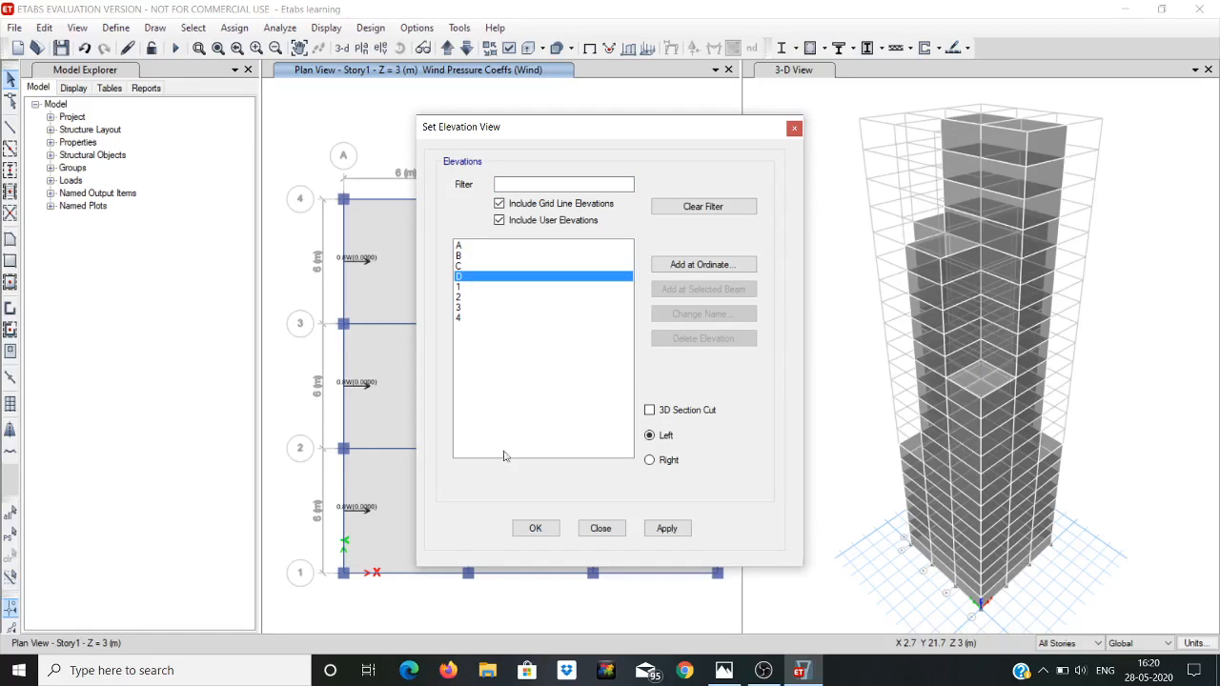
pyautogui.click(536, 527)
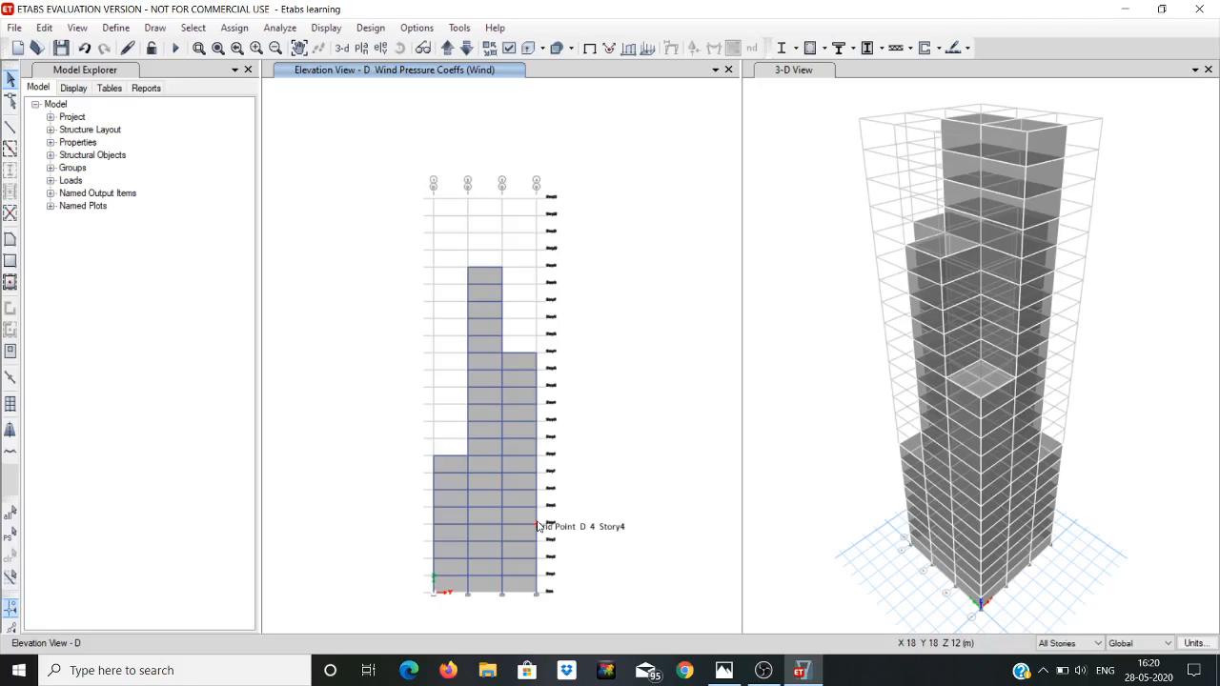
pyautogui.click(482, 279)
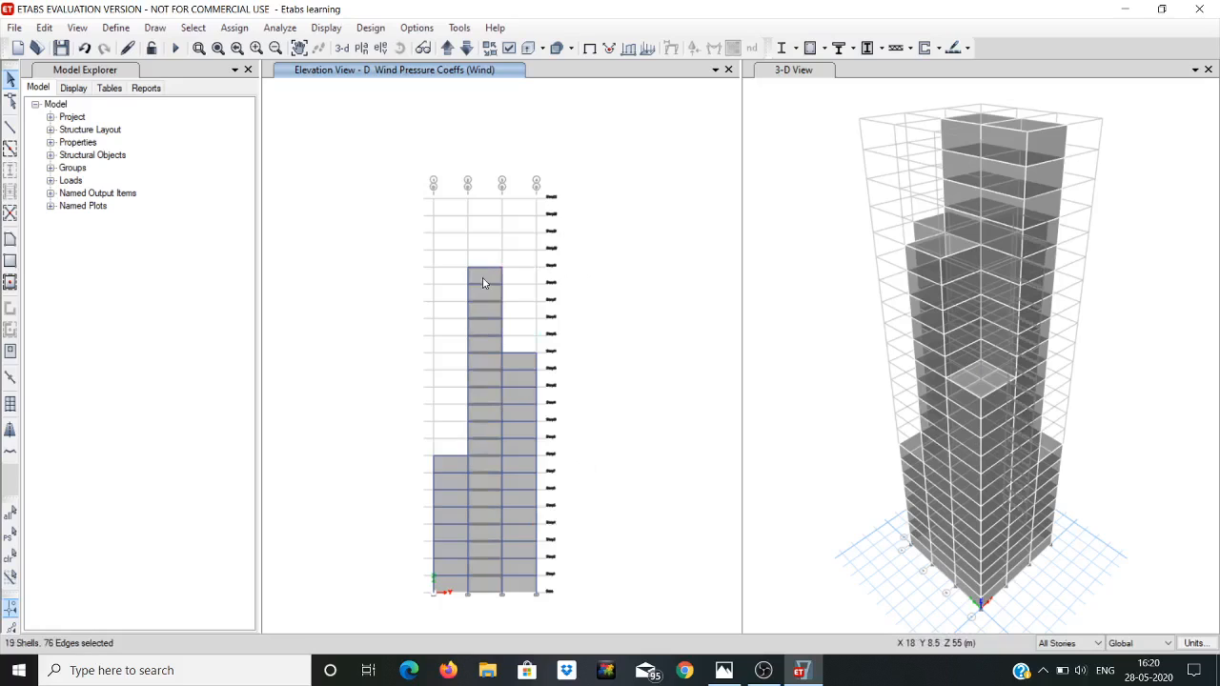
pyautogui.click(449, 467)
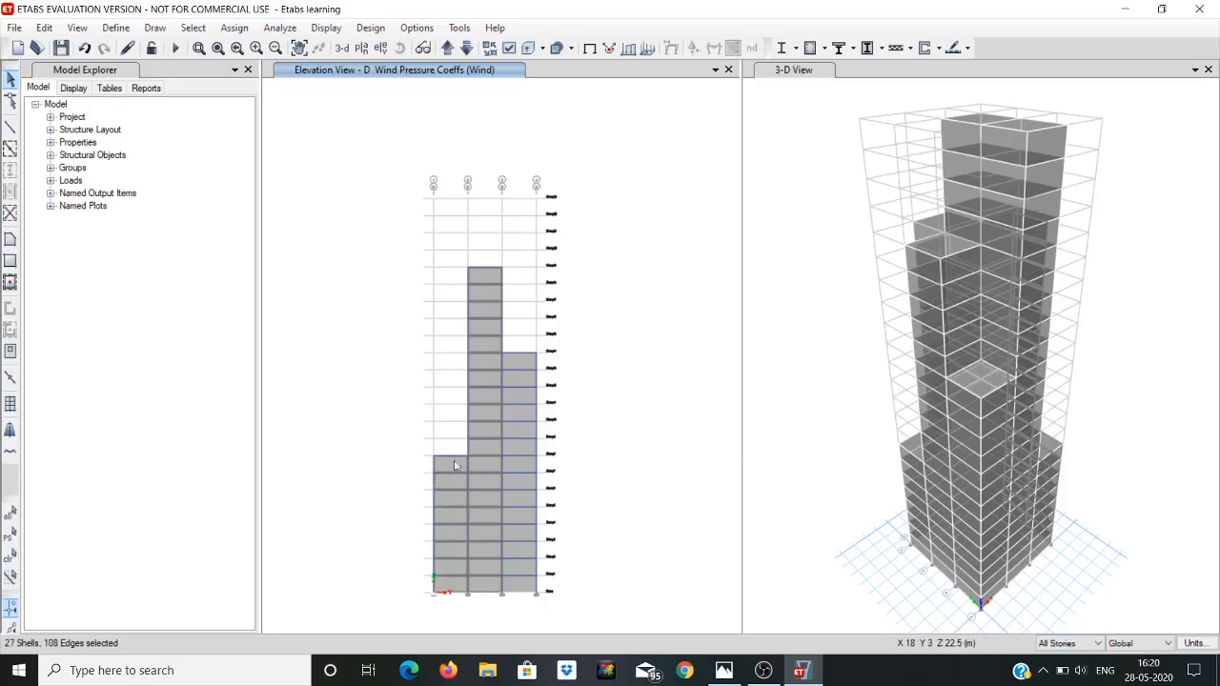
pyautogui.click(522, 370)
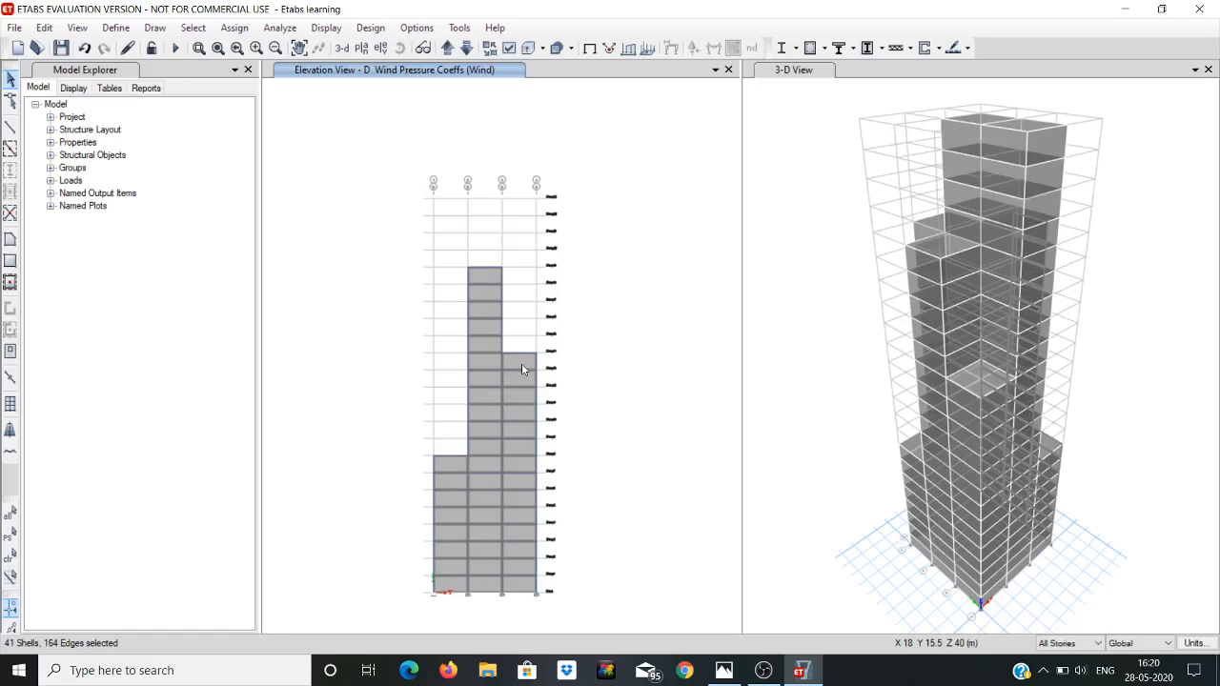
# Step: Assign a wind pressure coefficient of -0.25 to the selected elevation D cladding, using the constant leeward or sides option
pyautogui.click(275, 28)
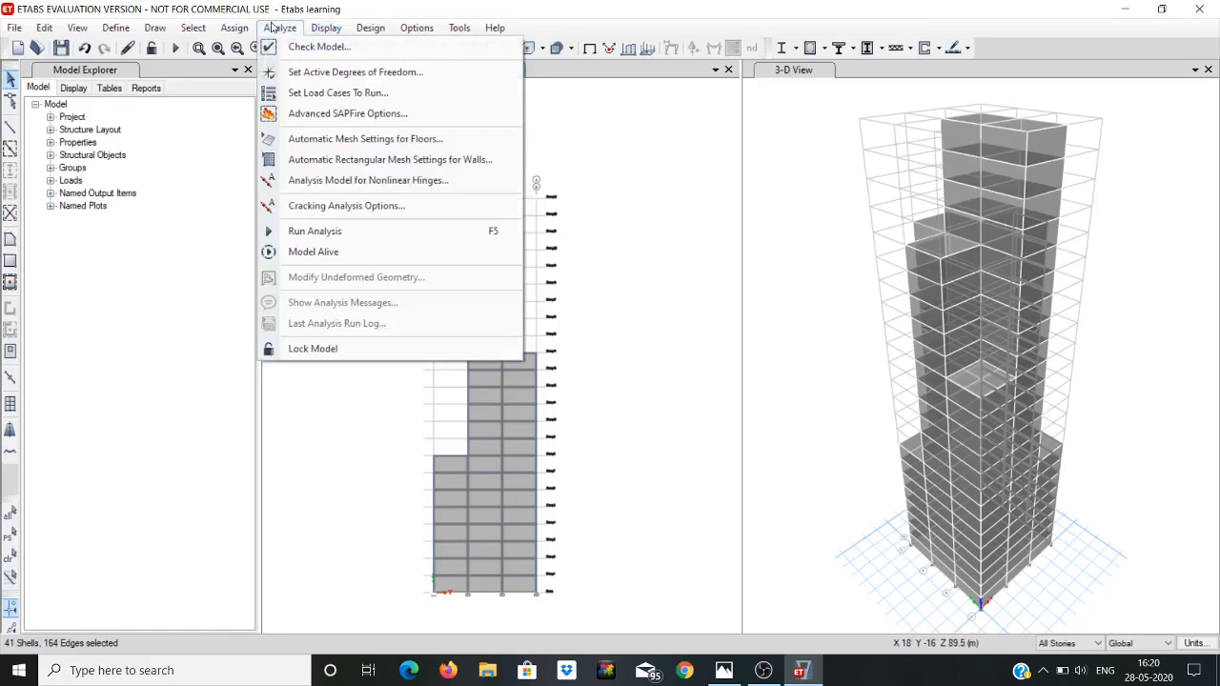
pyautogui.click(235, 29)
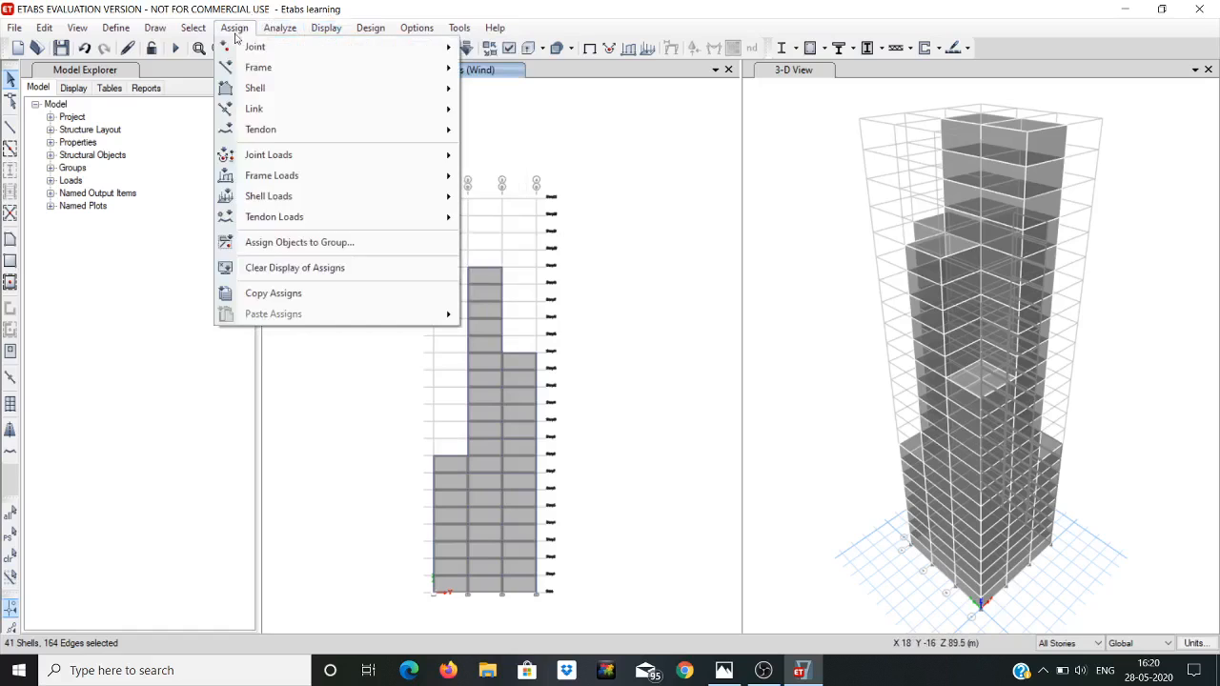
pyautogui.moveTo(277, 200)
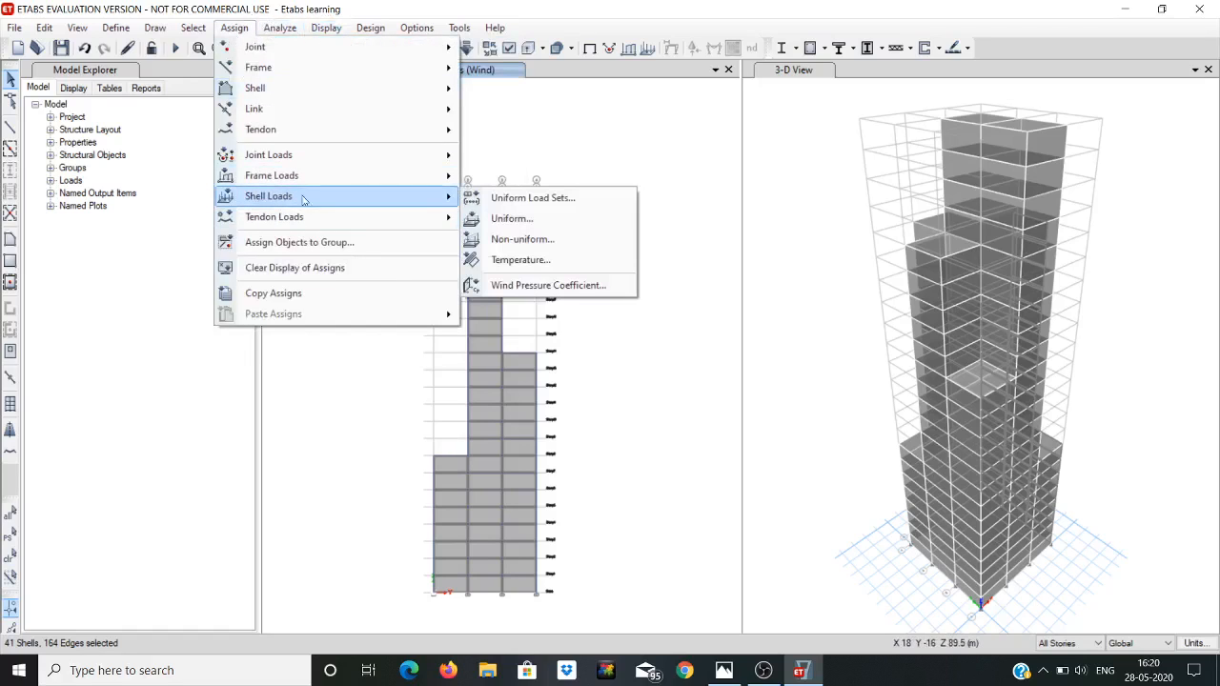
pyautogui.click(512, 286)
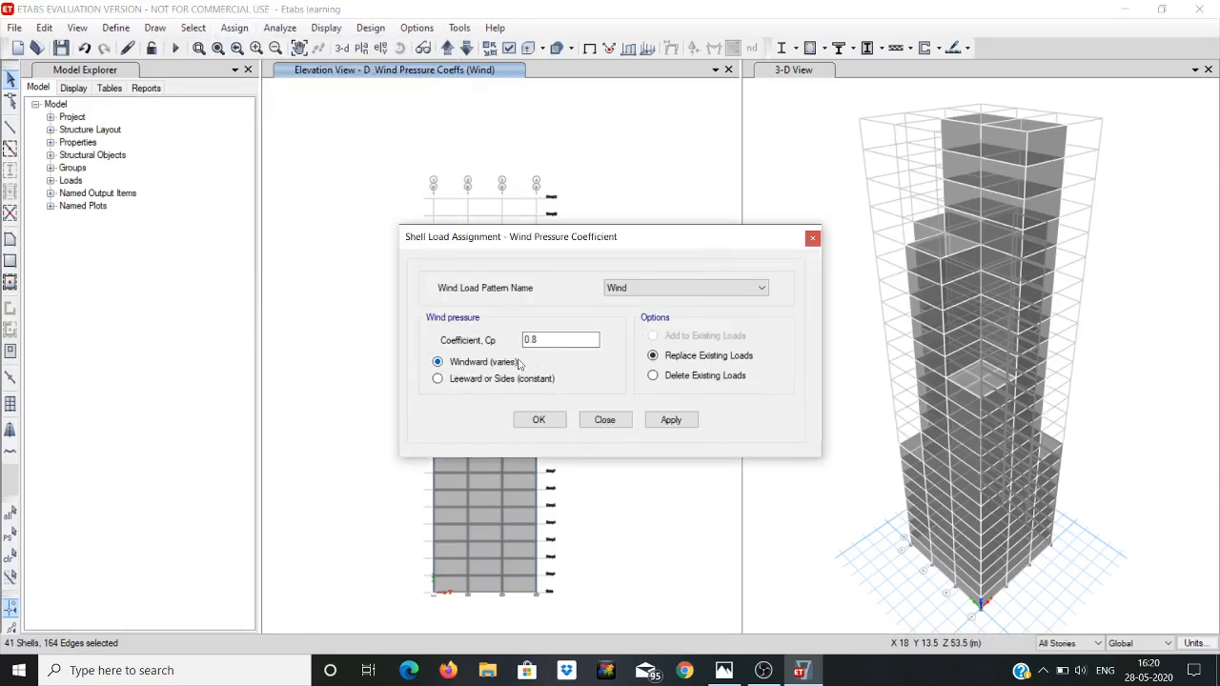
pyautogui.click(538, 340)
pyautogui.press('BackSpace')
pyautogui.press('BackSpace')
pyautogui.press('BackSpace')
pyautogui.write('-0.25')
pyautogui.click(466, 379)
pyautogui.click(548, 422)
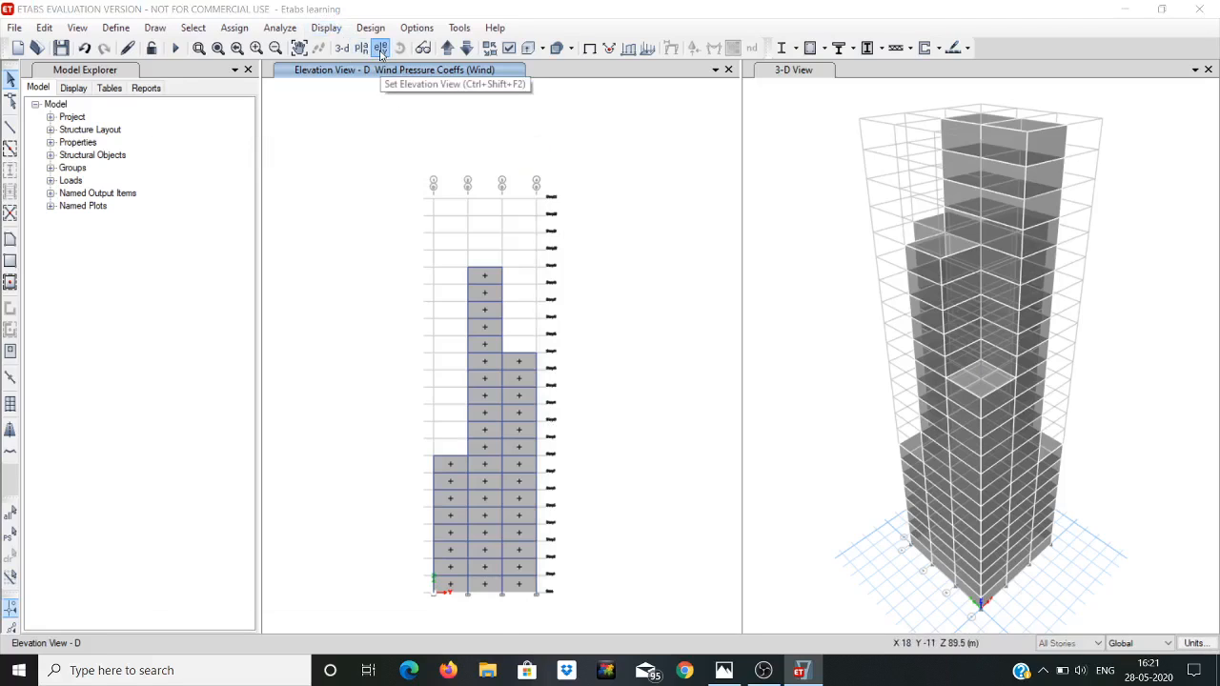
# Step: Bring up the elevation at grid line C and select the cladding shells in its three bays
pyautogui.click(380, 48)
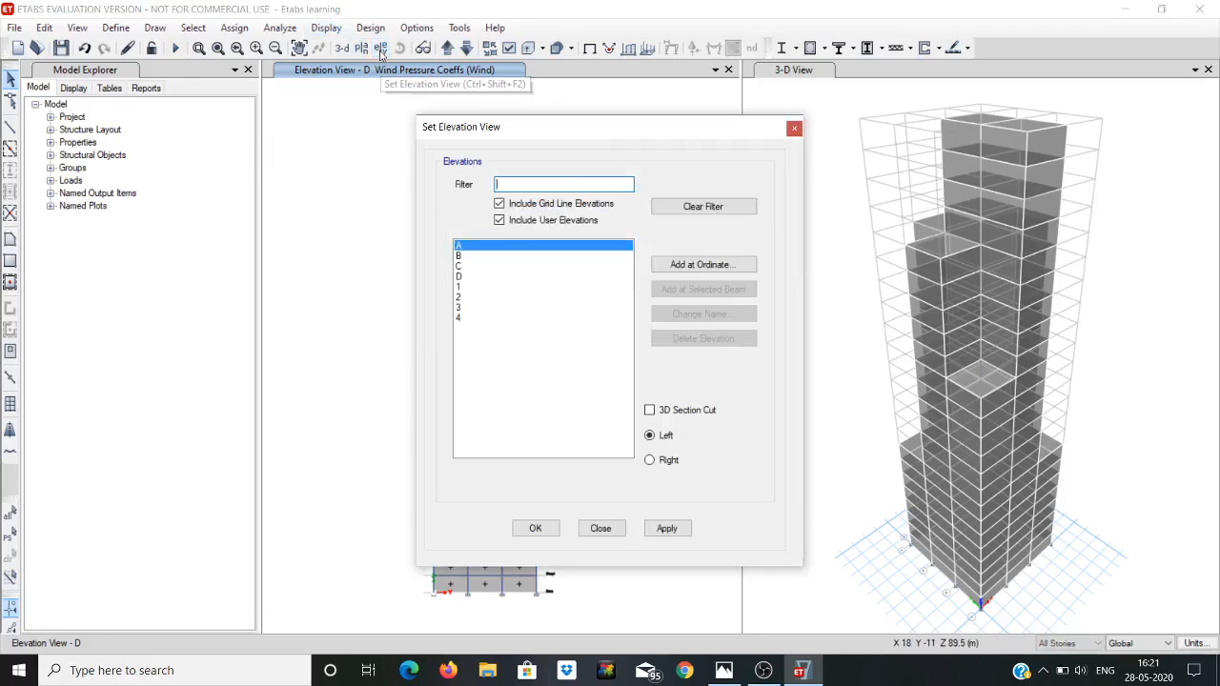
pyautogui.click(470, 266)
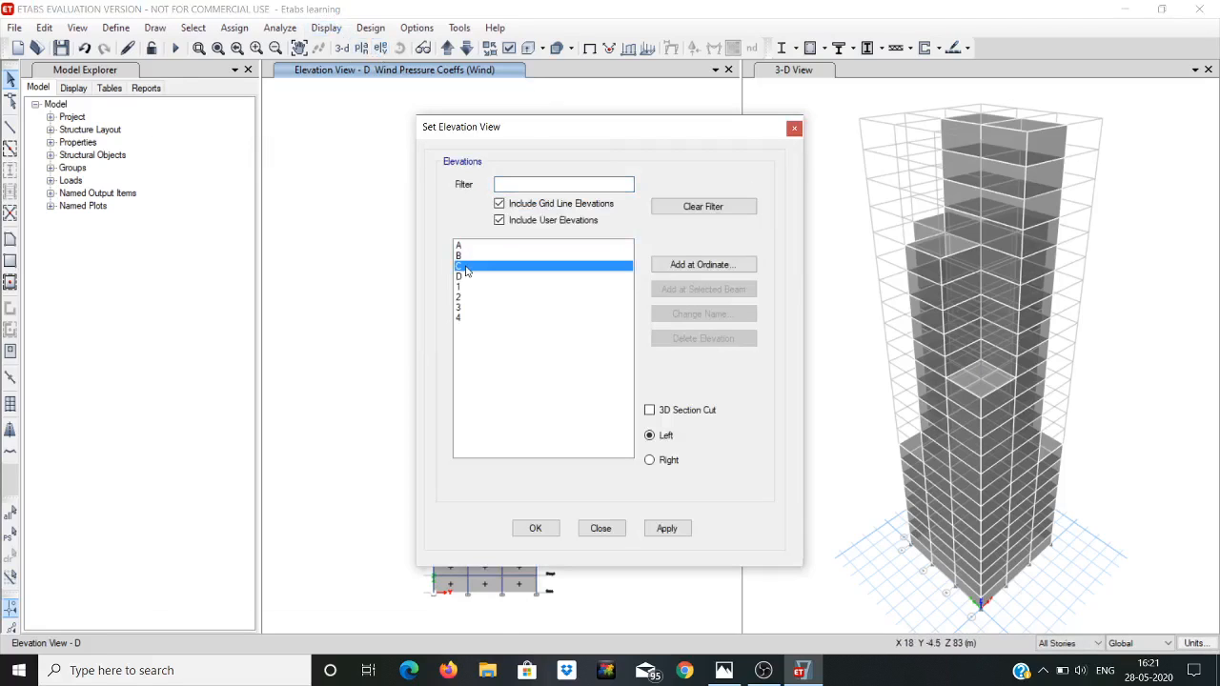
pyautogui.click(538, 527)
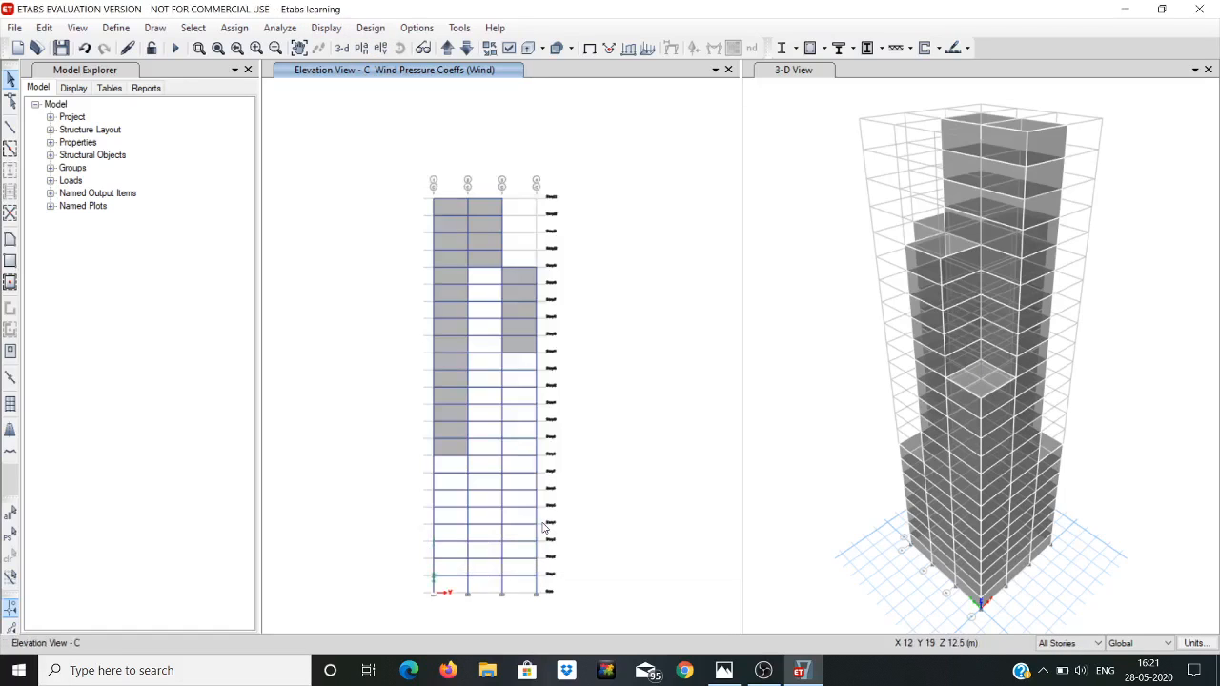
pyautogui.click(454, 205)
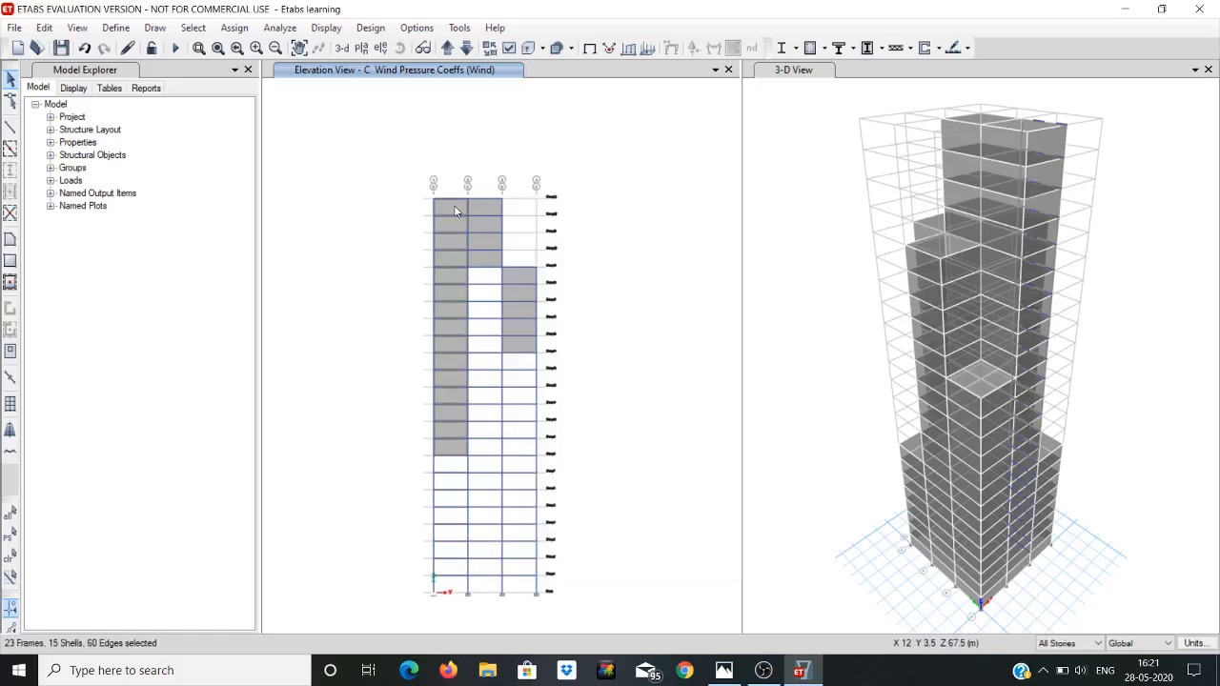
pyautogui.click(478, 204)
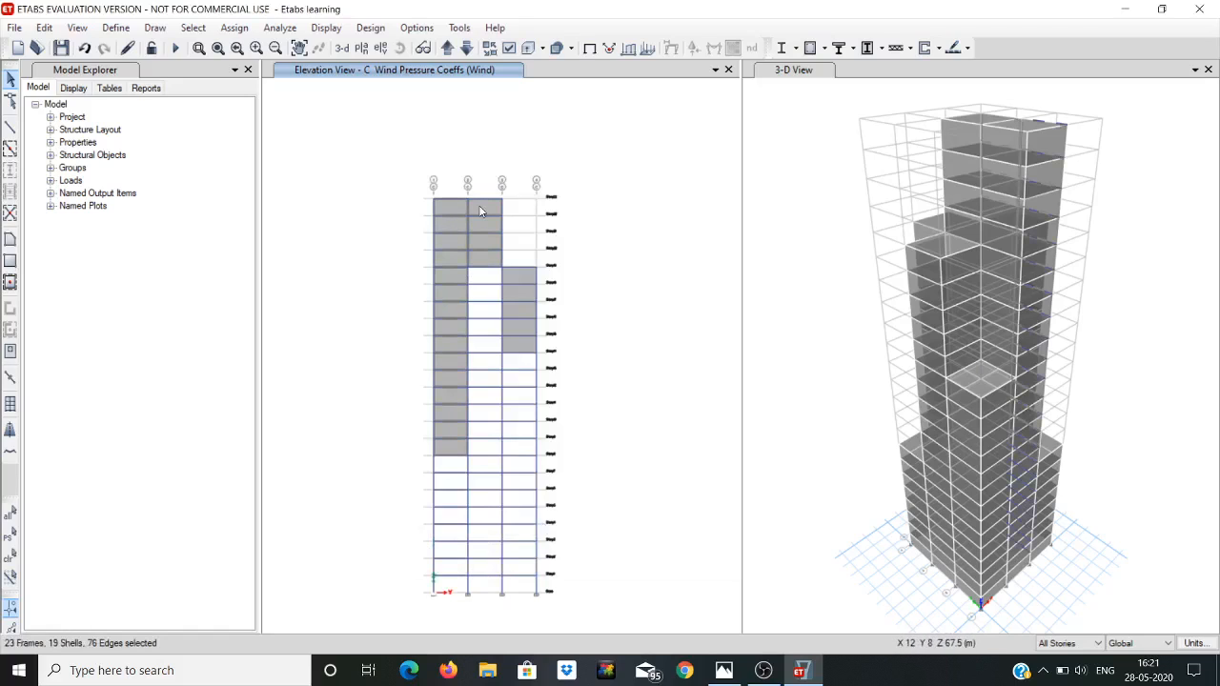
pyautogui.click(519, 280)
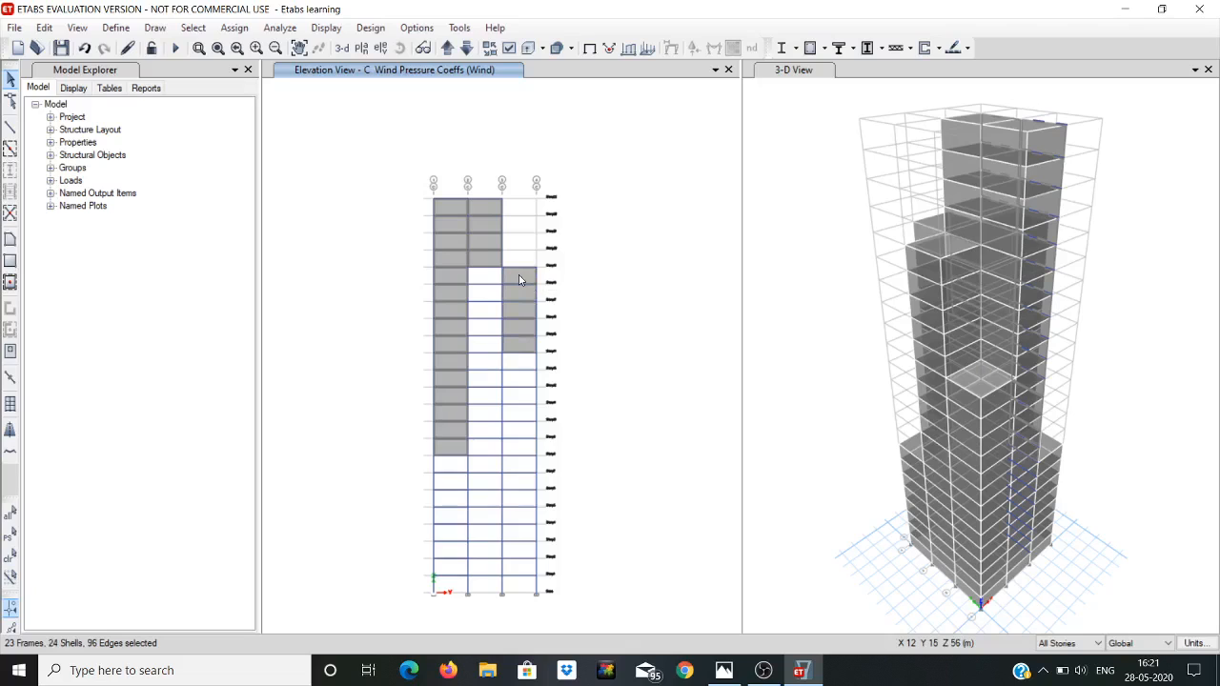
# Step: Assign the leeward or sides coefficient of -0.25 for the Wind pattern to the selected cladding on elevation C
pyautogui.click(233, 28)
pyautogui.moveTo(288, 200)
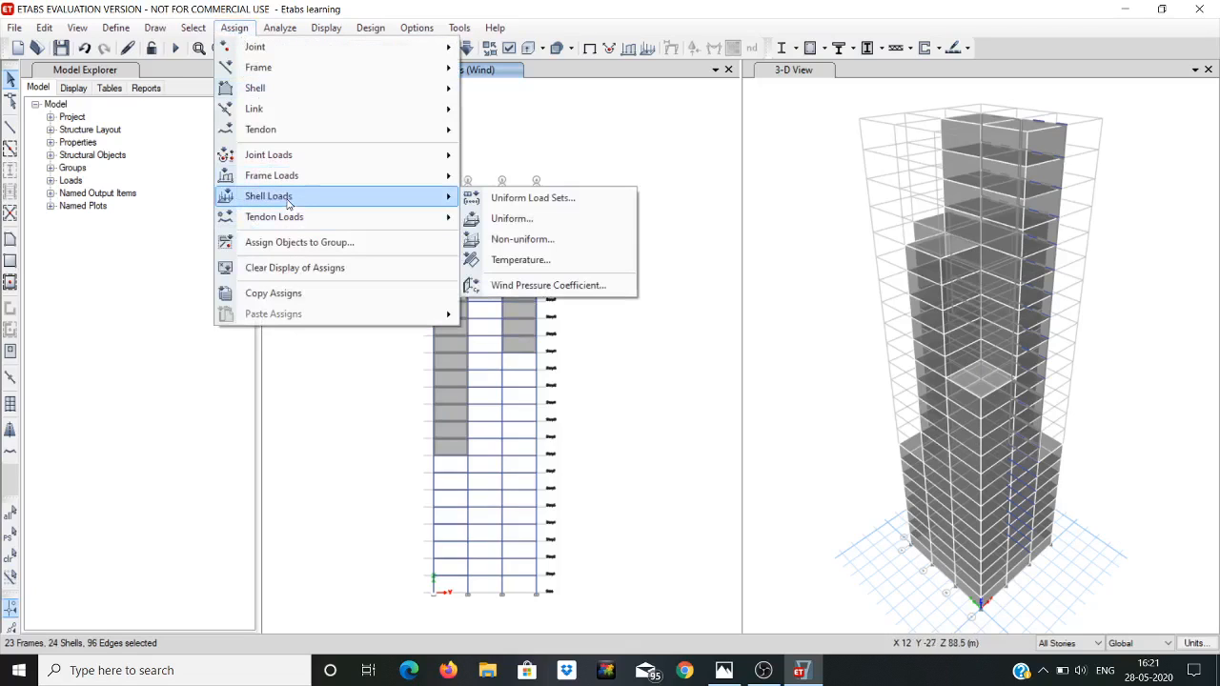
pyautogui.click(520, 288)
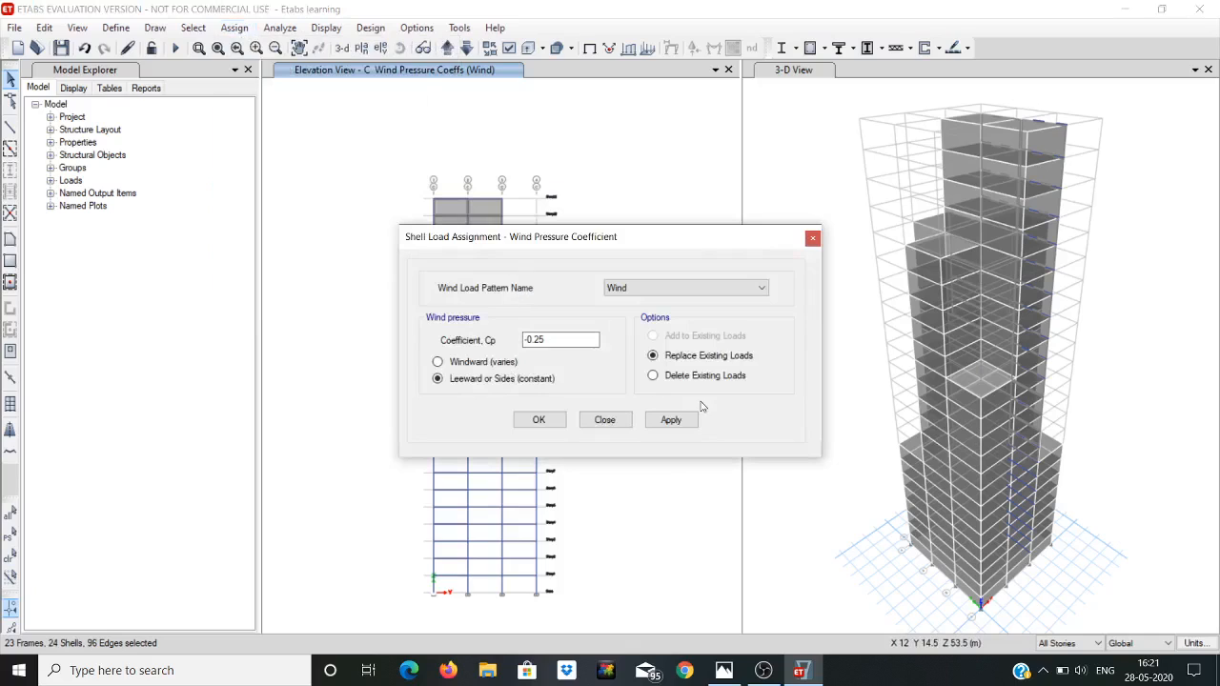
pyautogui.click(547, 422)
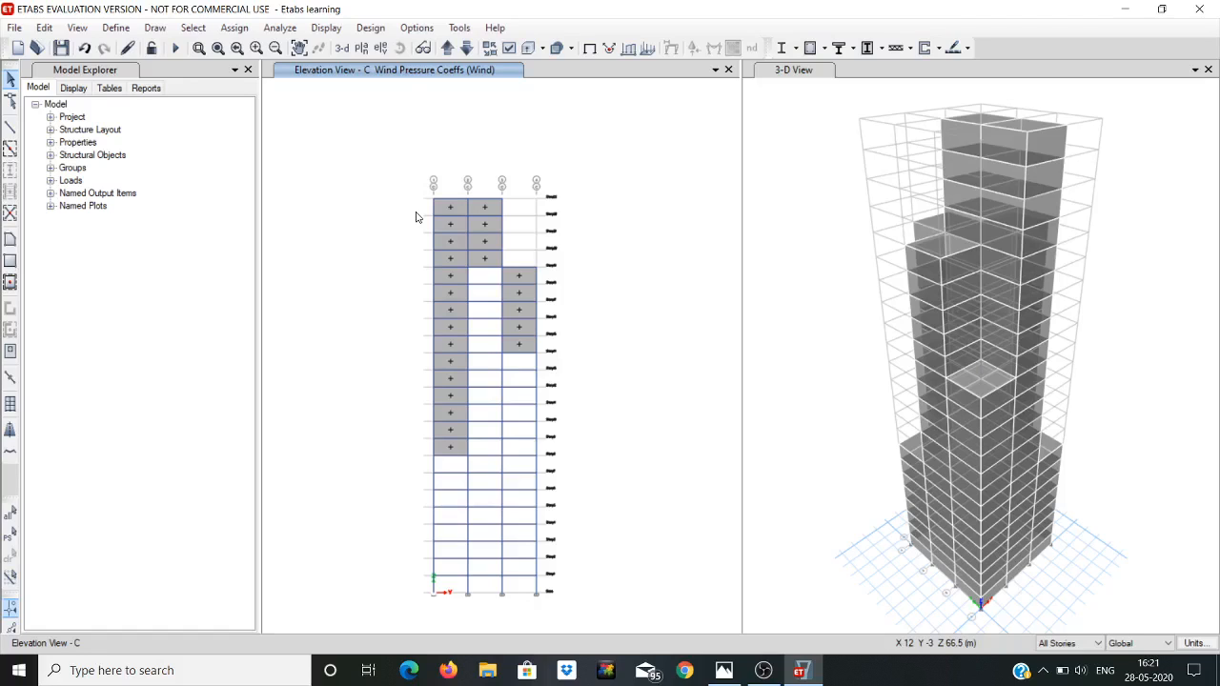
# Step: Bring up the elevation at grid line 1 and select the cladding shells in all three bays
pyautogui.click(380, 49)
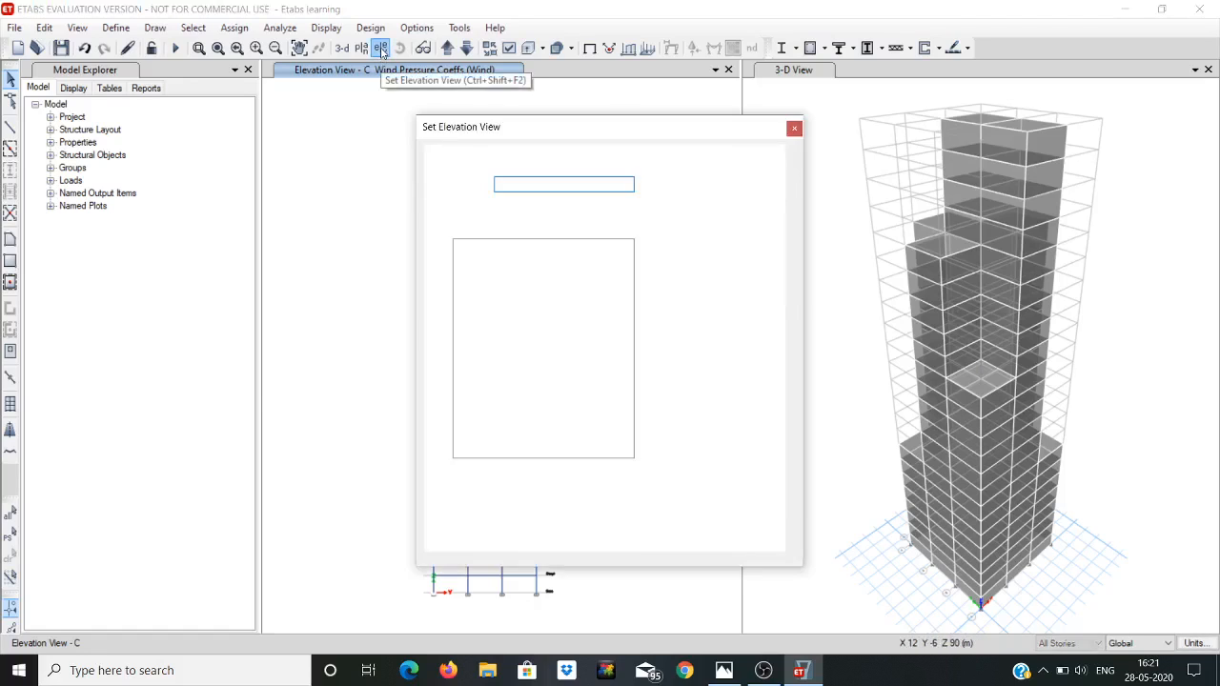
pyautogui.click(465, 286)
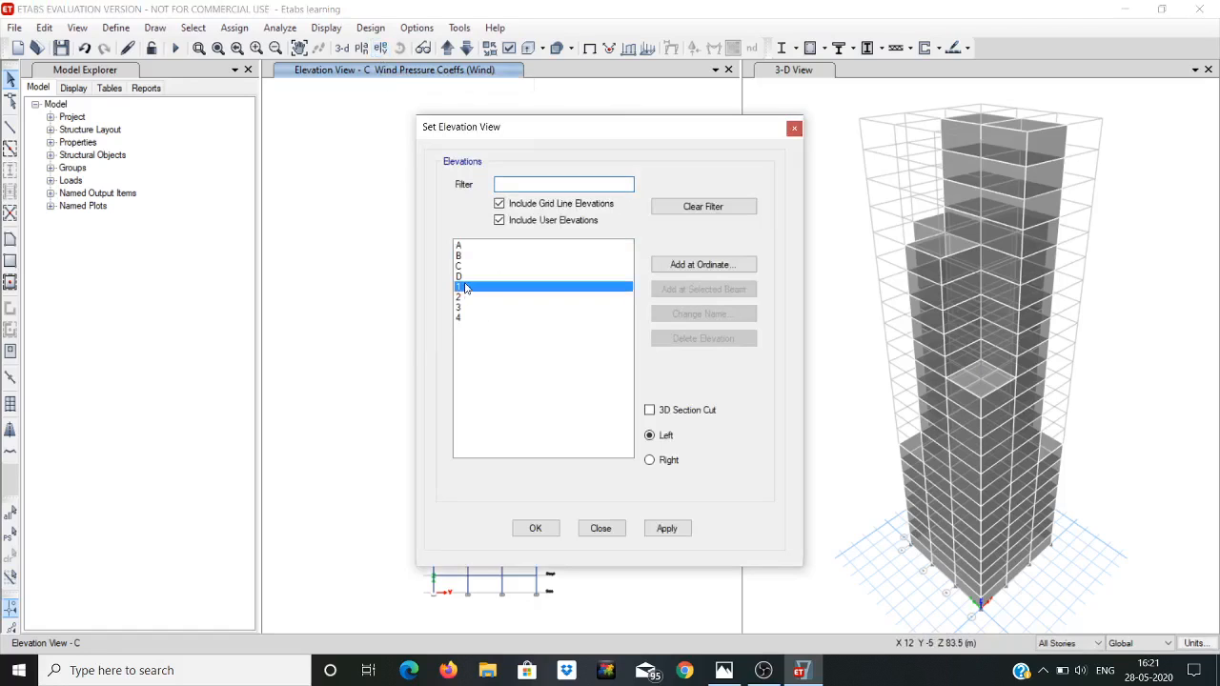
pyautogui.click(535, 530)
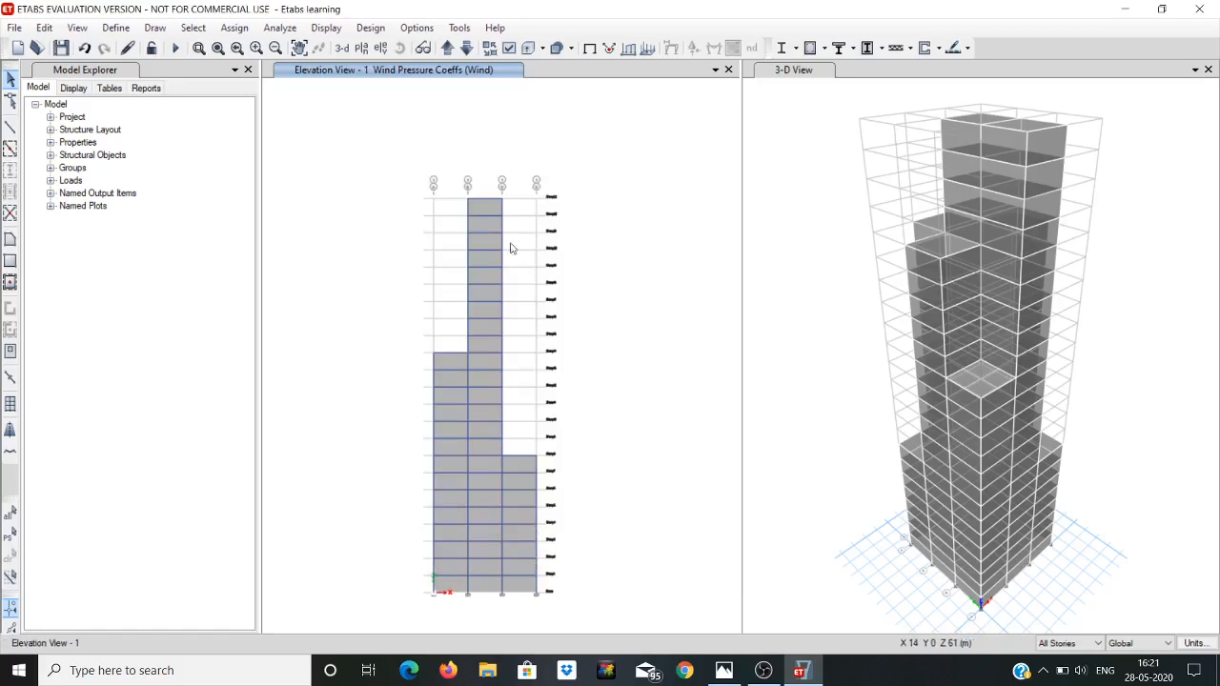
pyautogui.click(487, 206)
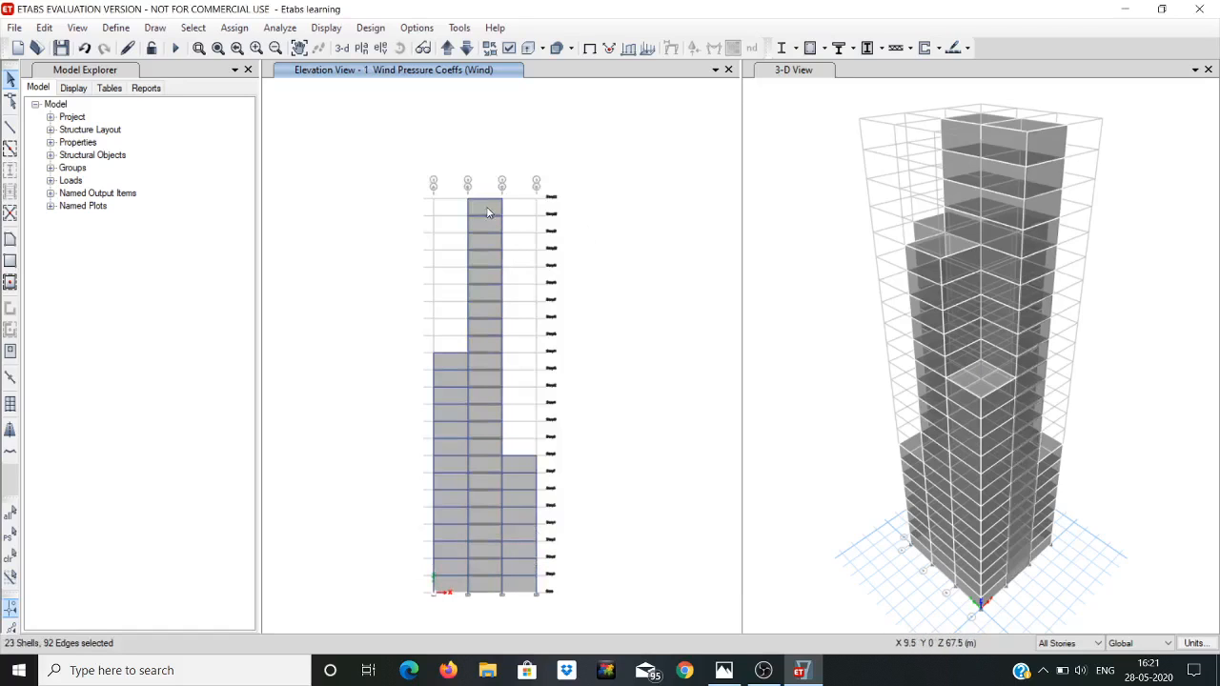
pyautogui.click(451, 367)
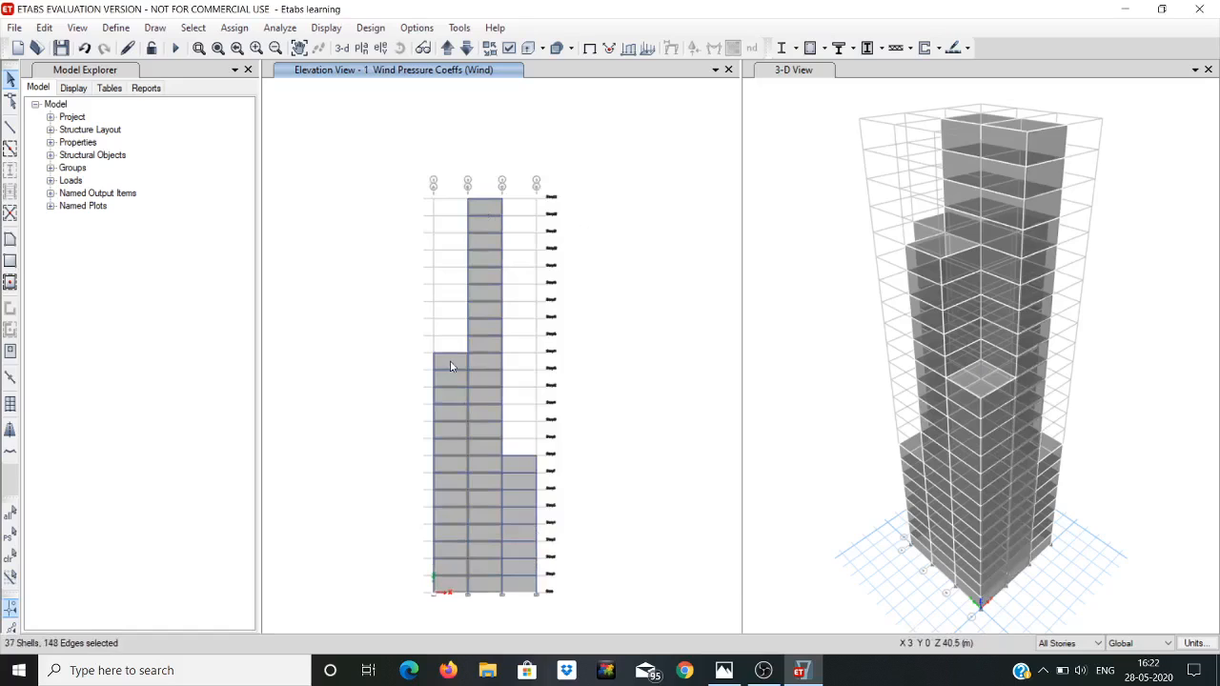
pyautogui.click(516, 467)
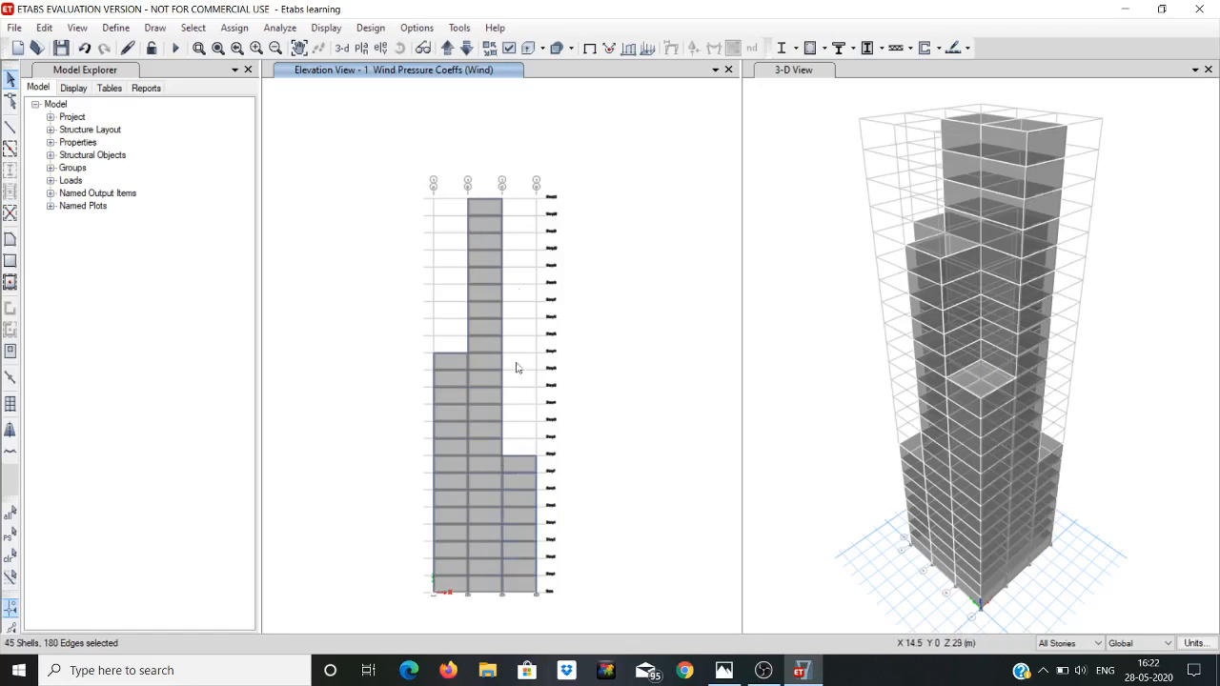
# Step: Add the cladding shells in the two outer bays of elevation 2 and all three bays of elevation 3 to the selection
pyautogui.click(448, 48)
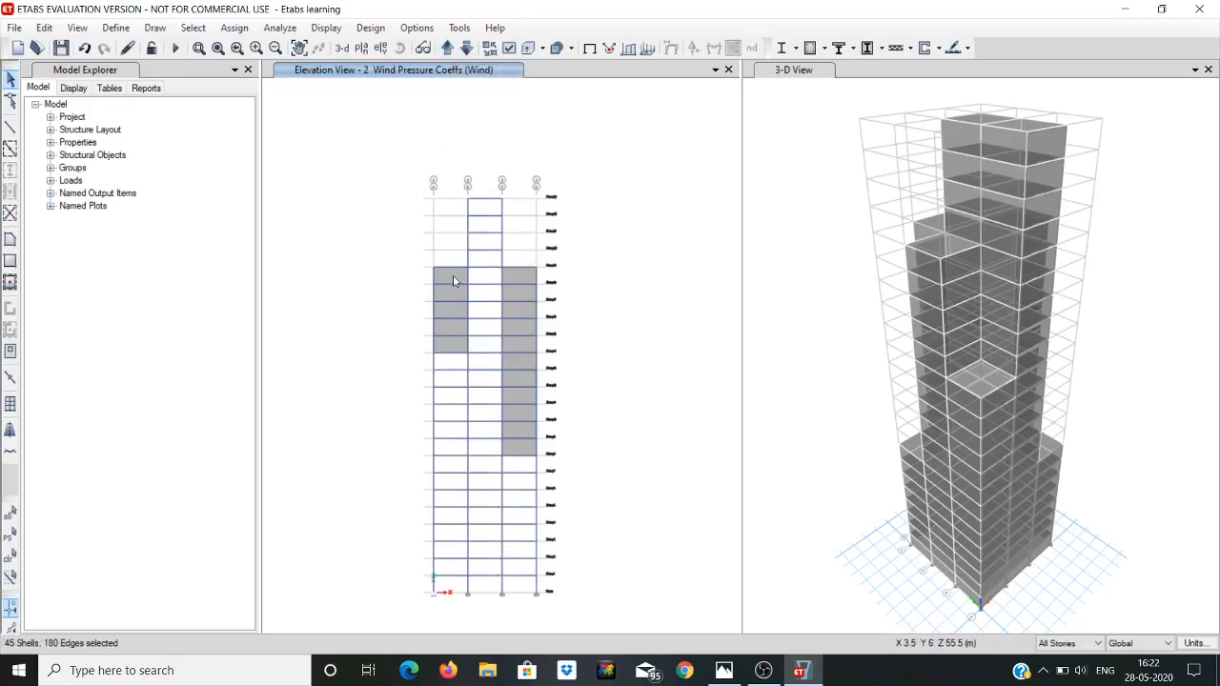
pyautogui.click(454, 280)
pyautogui.click(518, 273)
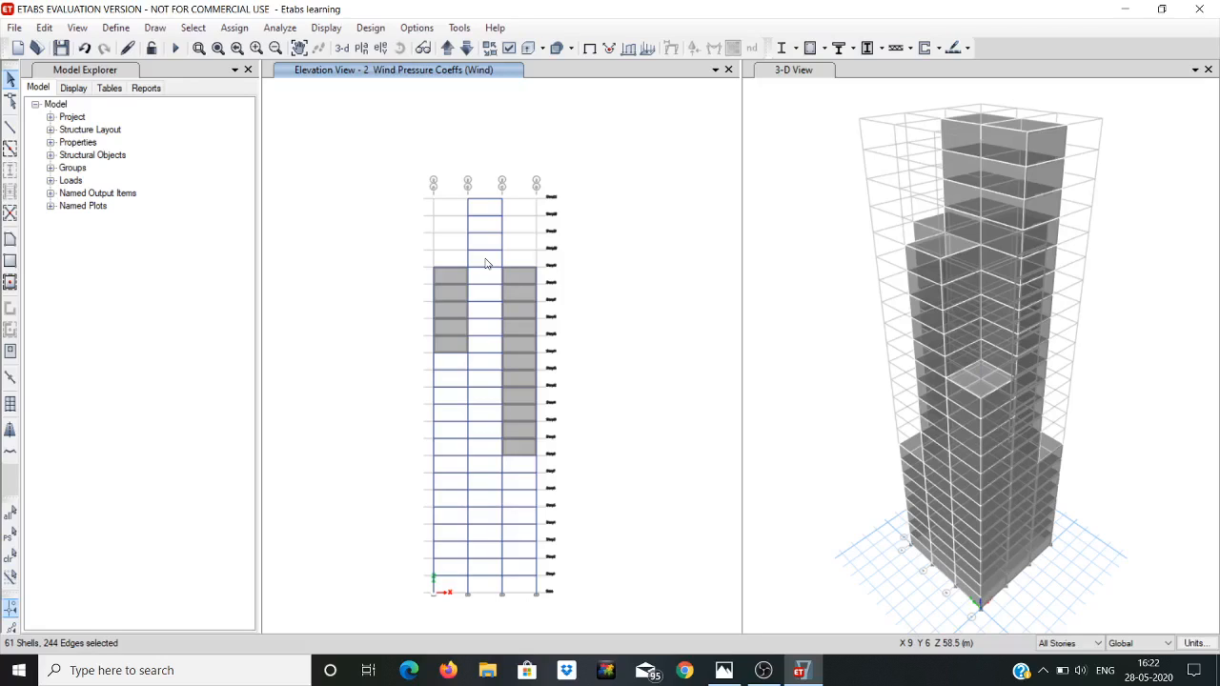
pyautogui.click(447, 50)
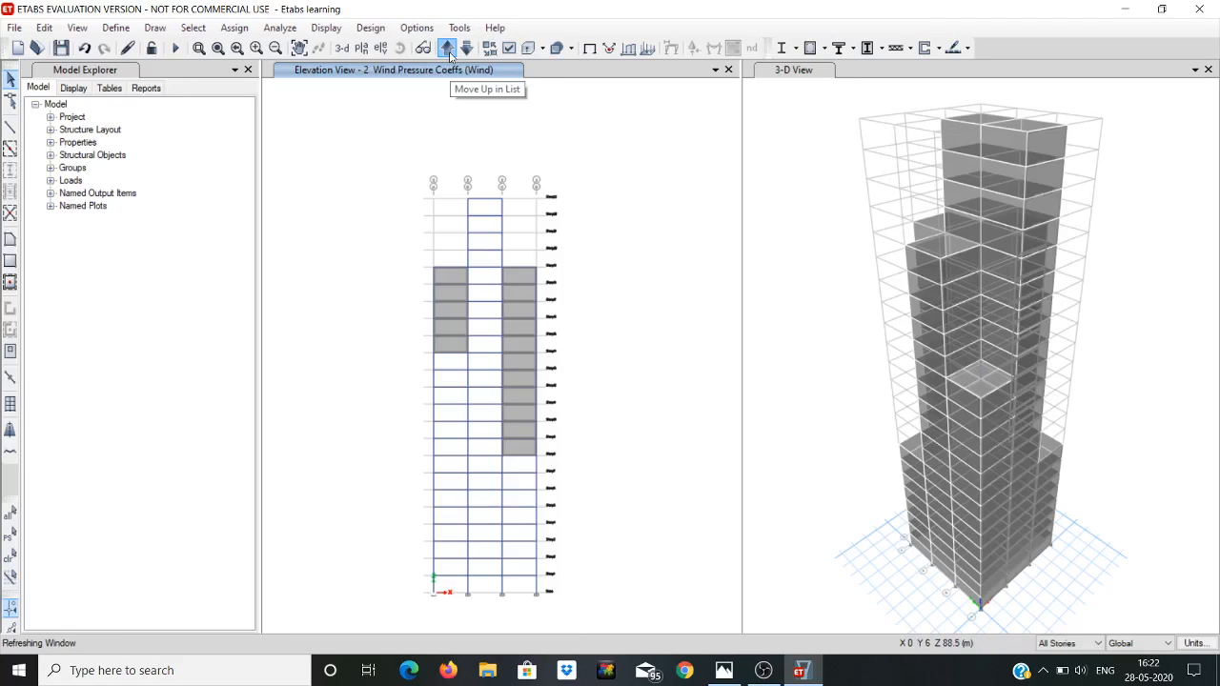
pyautogui.click(445, 273)
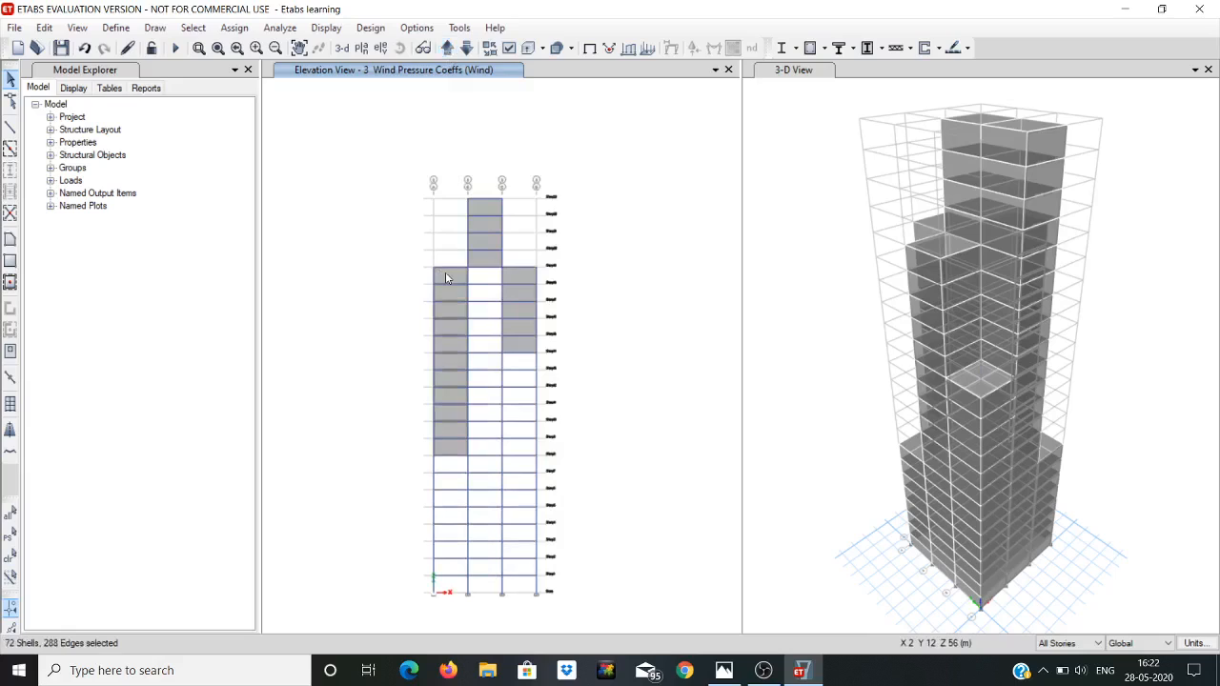
pyautogui.click(491, 205)
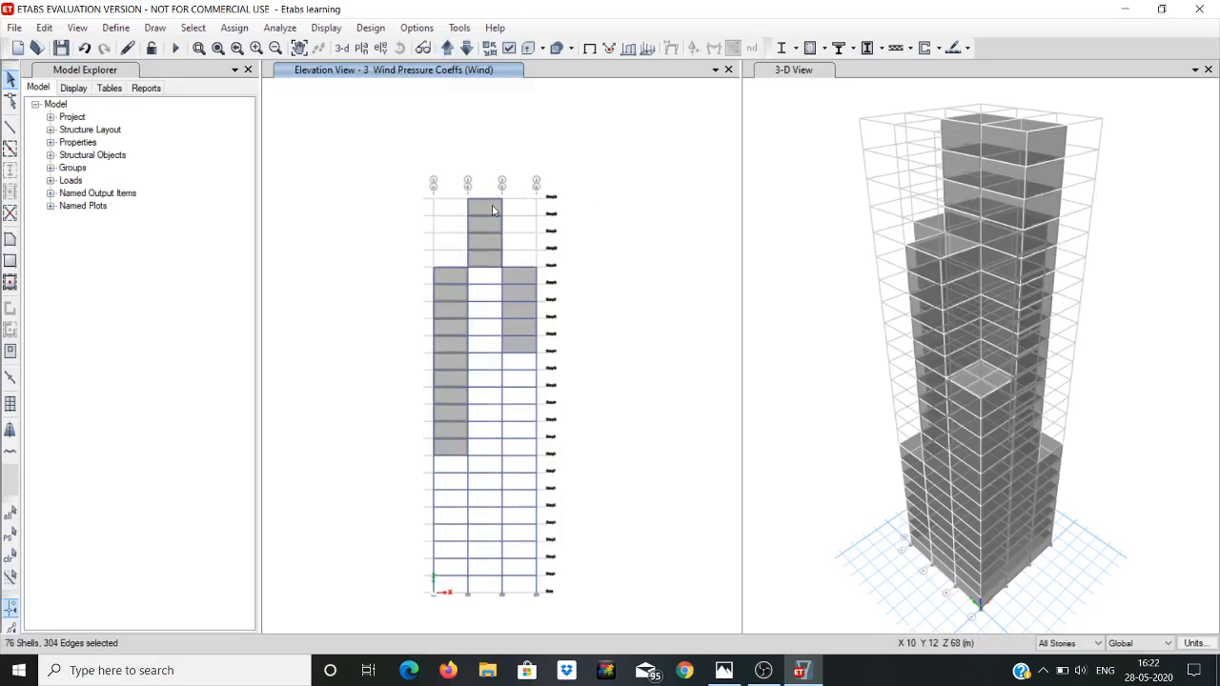
pyautogui.click(517, 276)
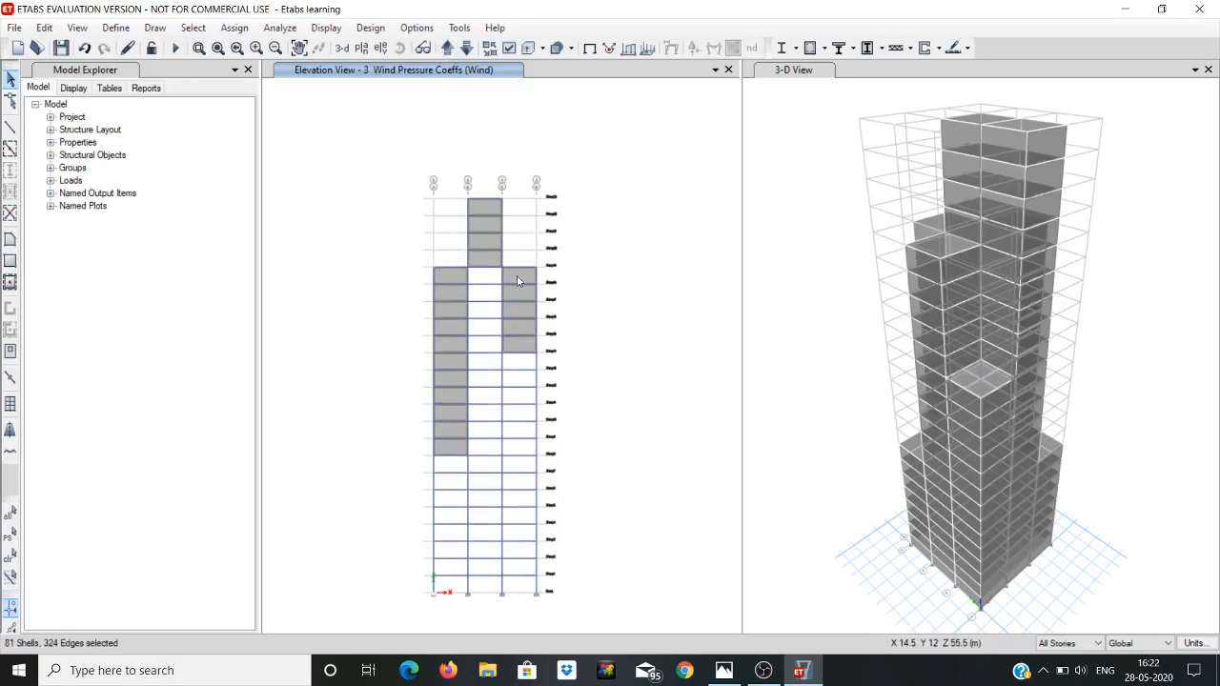
# Step: Move on to elevation 4 and add the cladding shells of its three bays to the selection
pyautogui.click(448, 49)
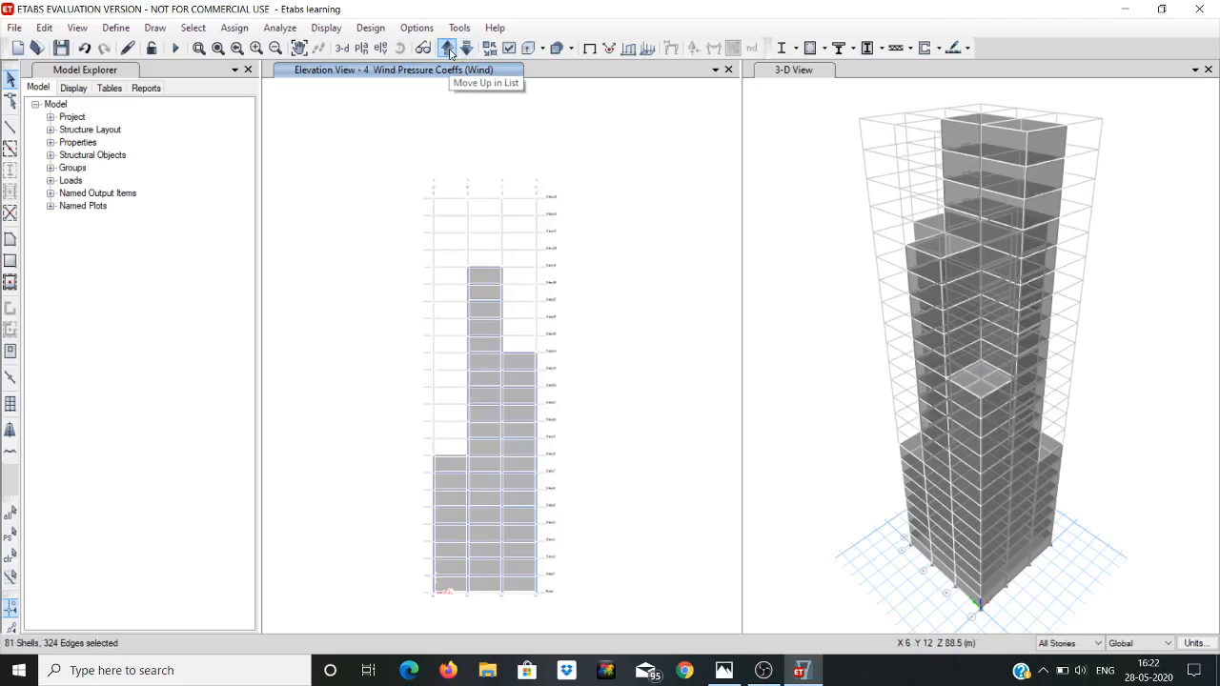
pyautogui.click(485, 279)
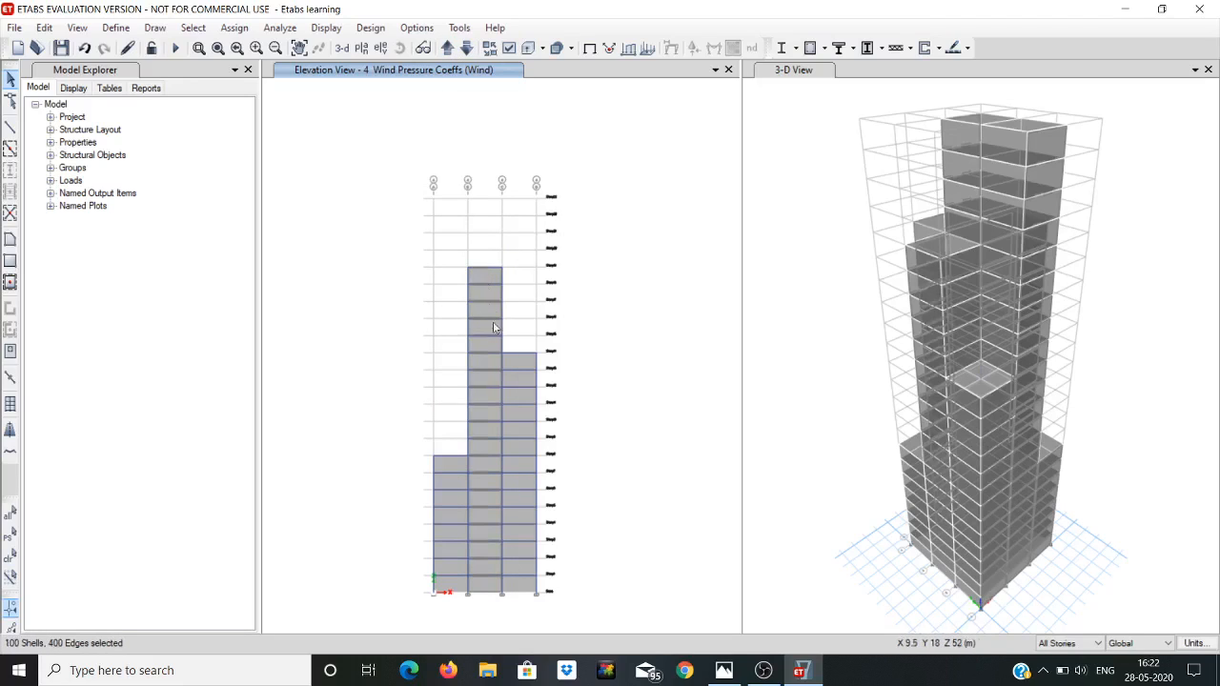
pyautogui.click(521, 366)
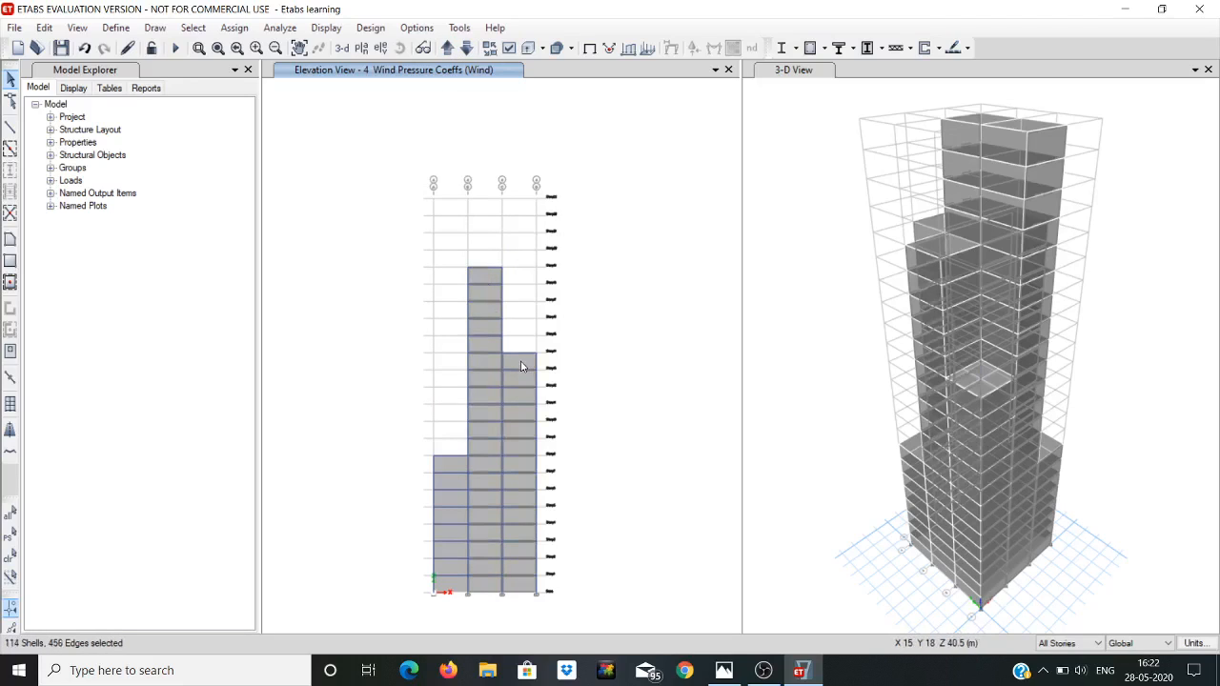
pyautogui.click(448, 467)
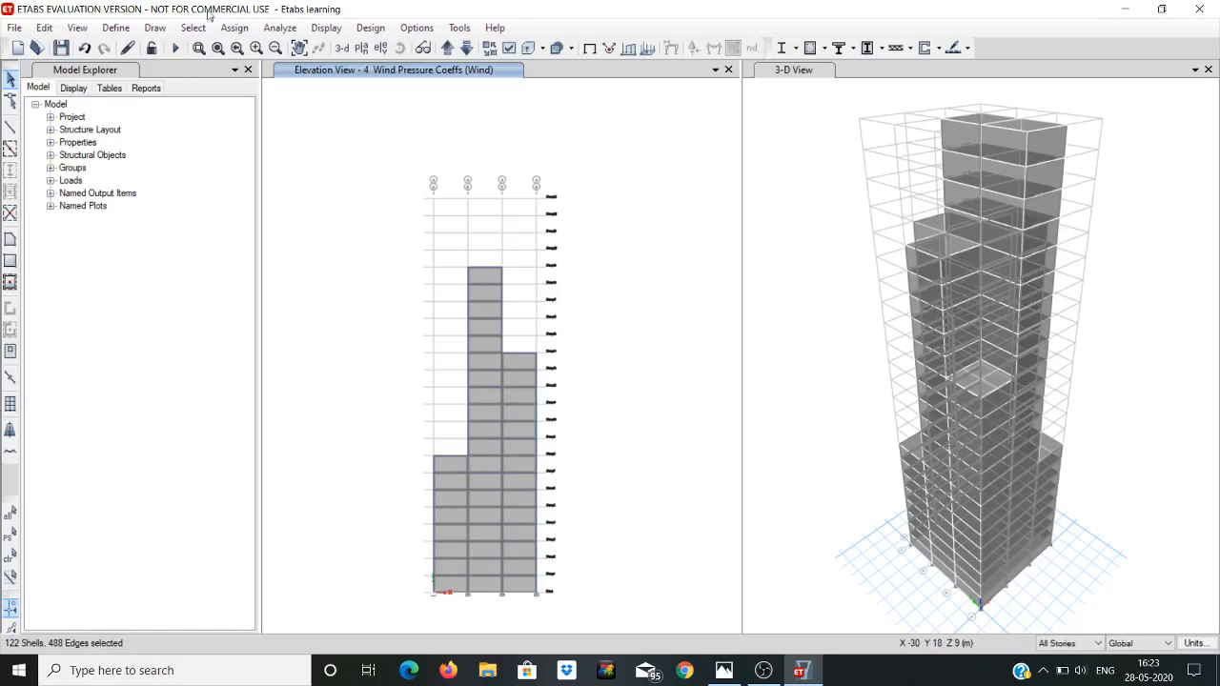
# Step: Assign a wind pressure coefficient of -0.8 for the Wind pattern to the selected side cladding, using the constant leeward or sides option
pyautogui.click(235, 28)
pyautogui.click(236, 29)
pyautogui.click(236, 29)
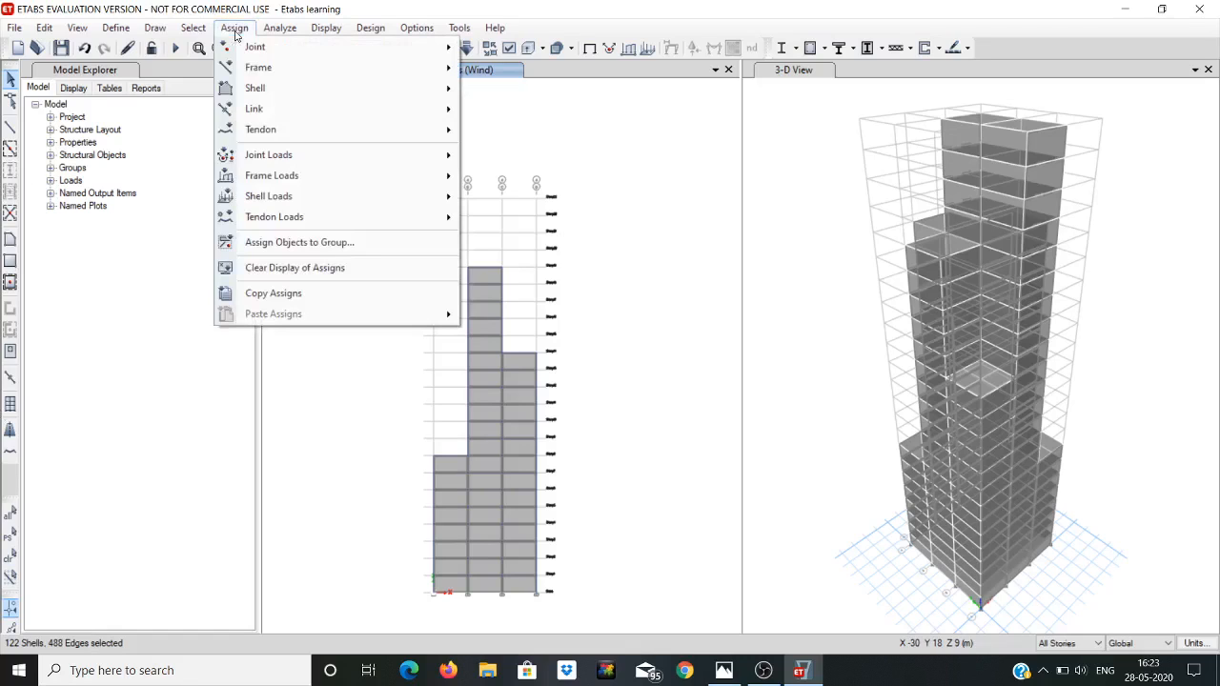
pyautogui.moveTo(270, 194)
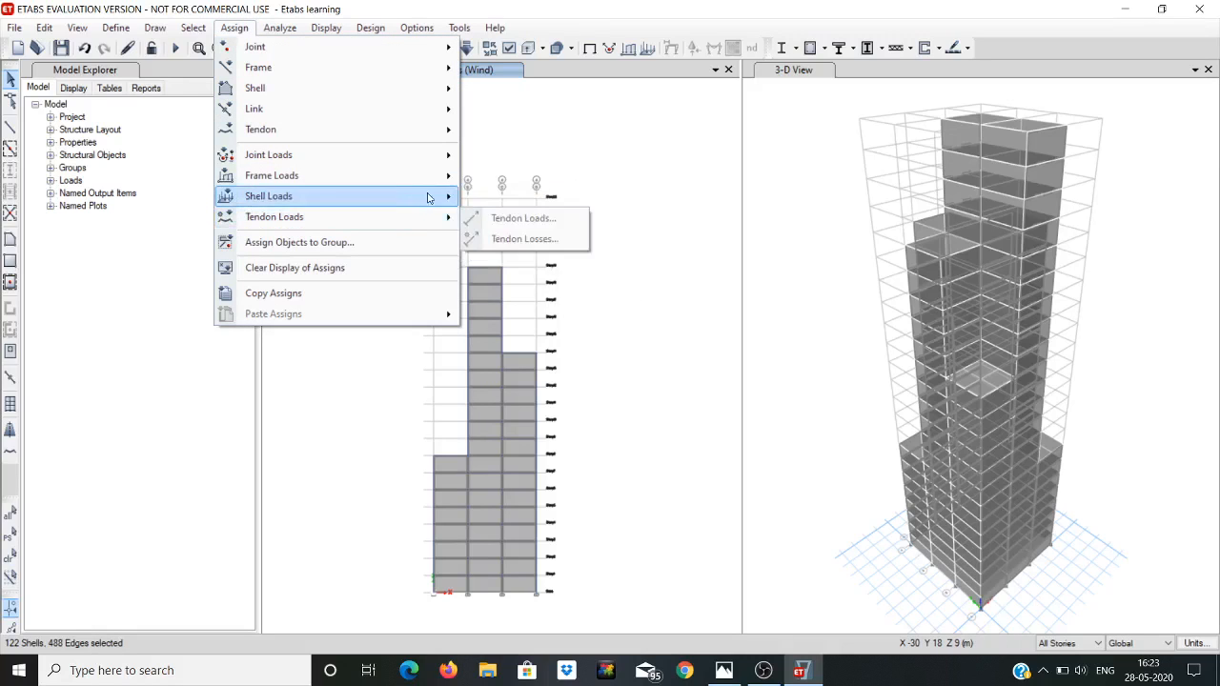
pyautogui.click(499, 286)
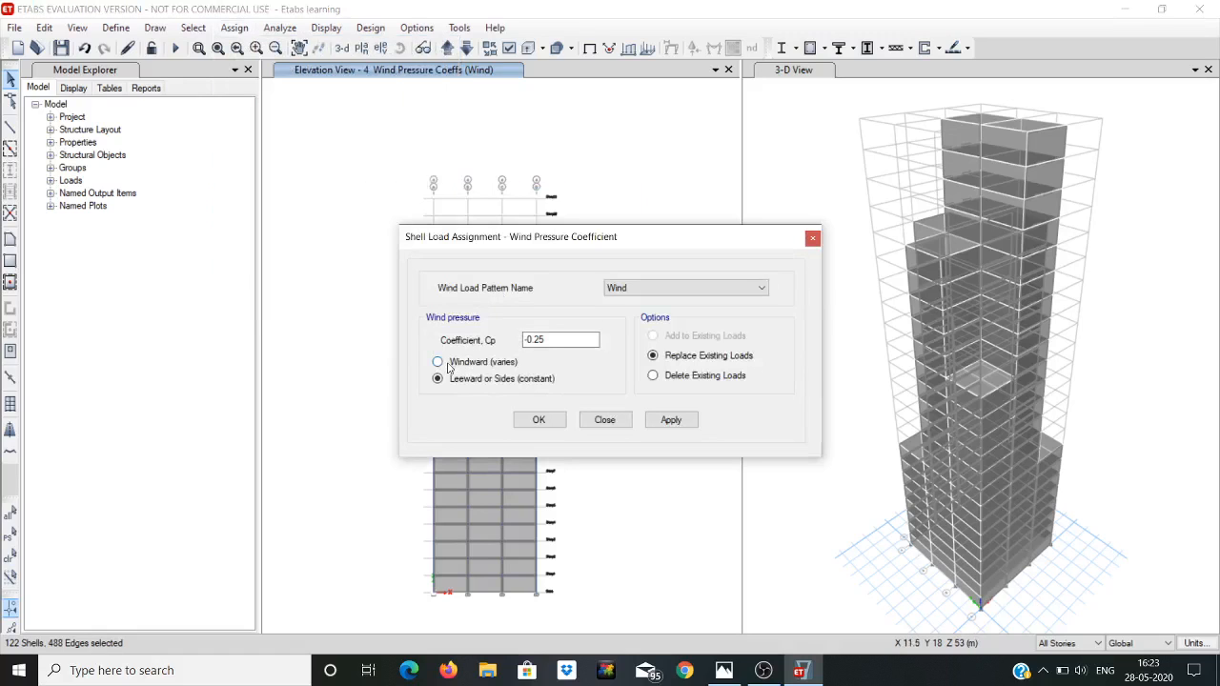
pyautogui.click(548, 337)
pyautogui.press('BackSpace')
pyautogui.press('BackSpace')
pyautogui.press('BackSpace')
pyautogui.write('.8')
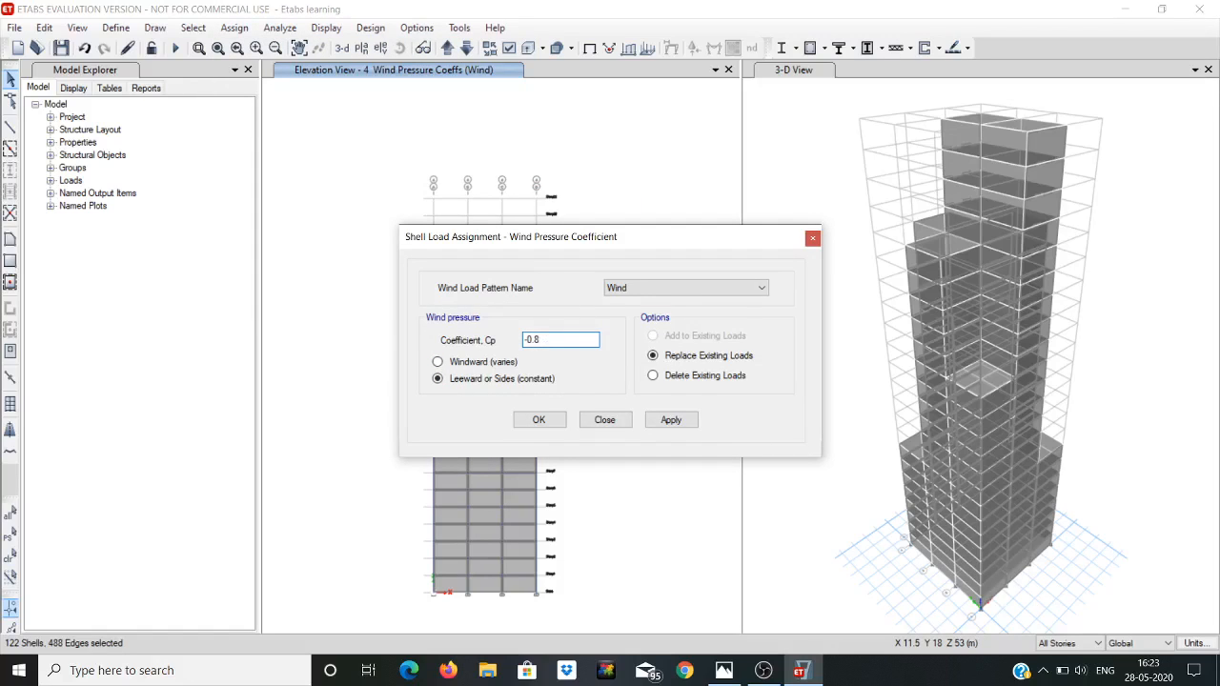
pyautogui.click(676, 425)
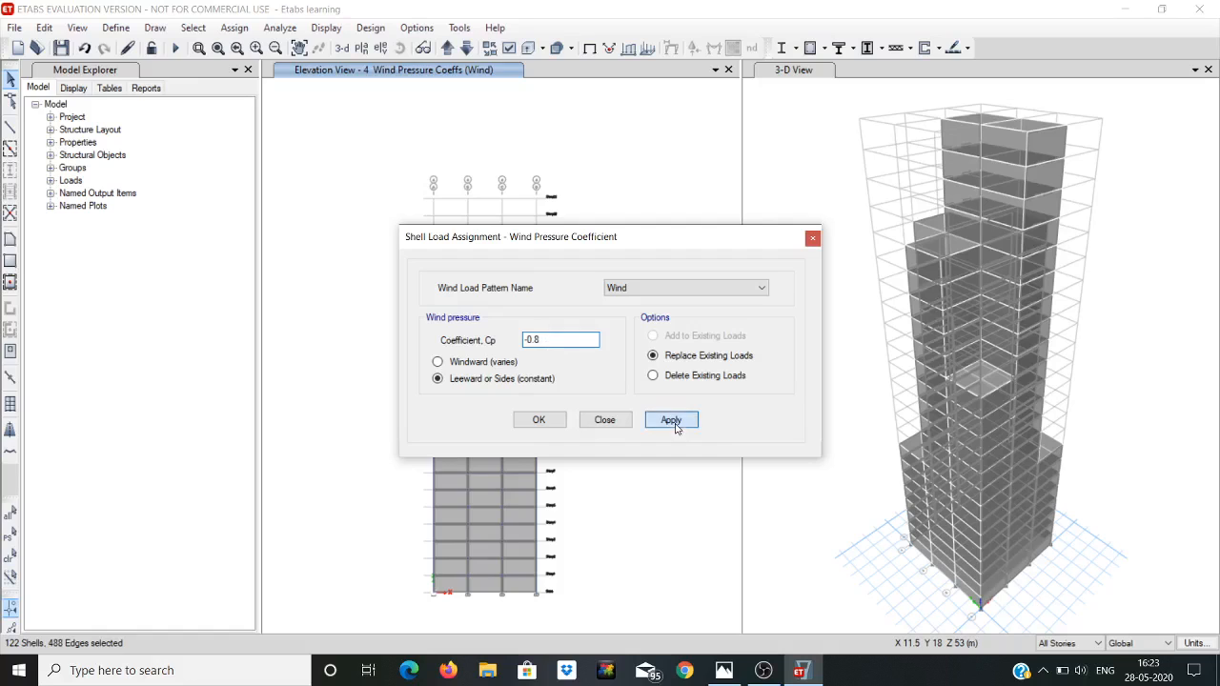
pyautogui.click(548, 420)
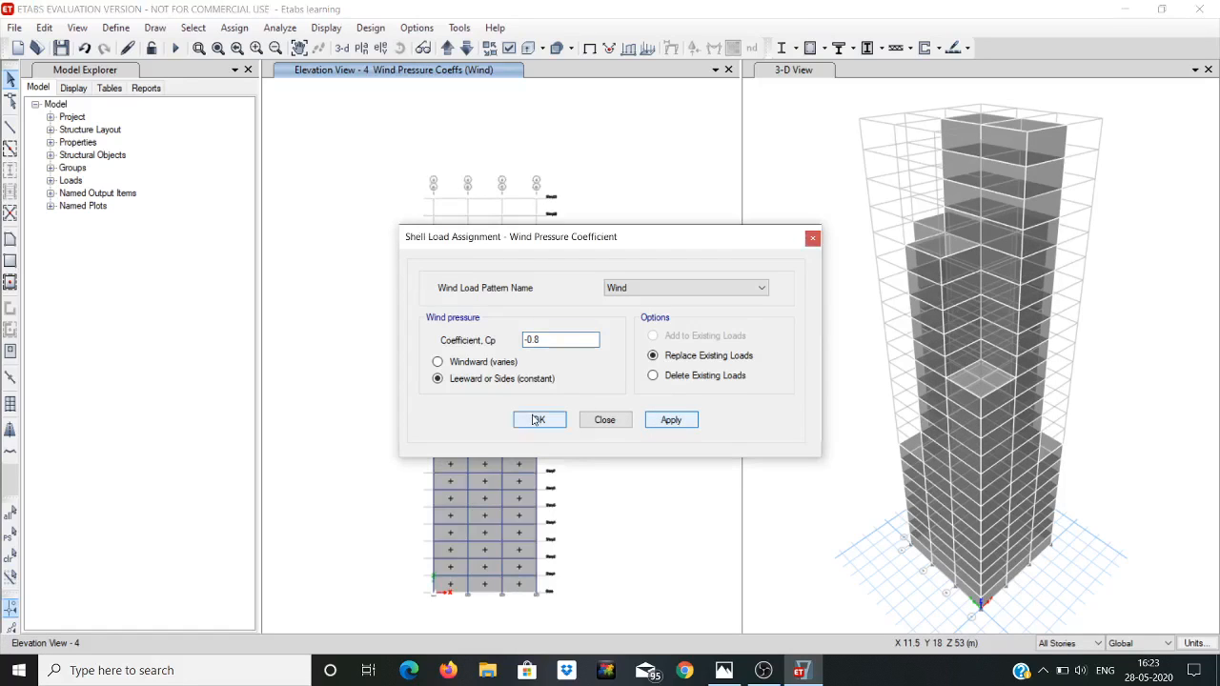
pyautogui.click(536, 420)
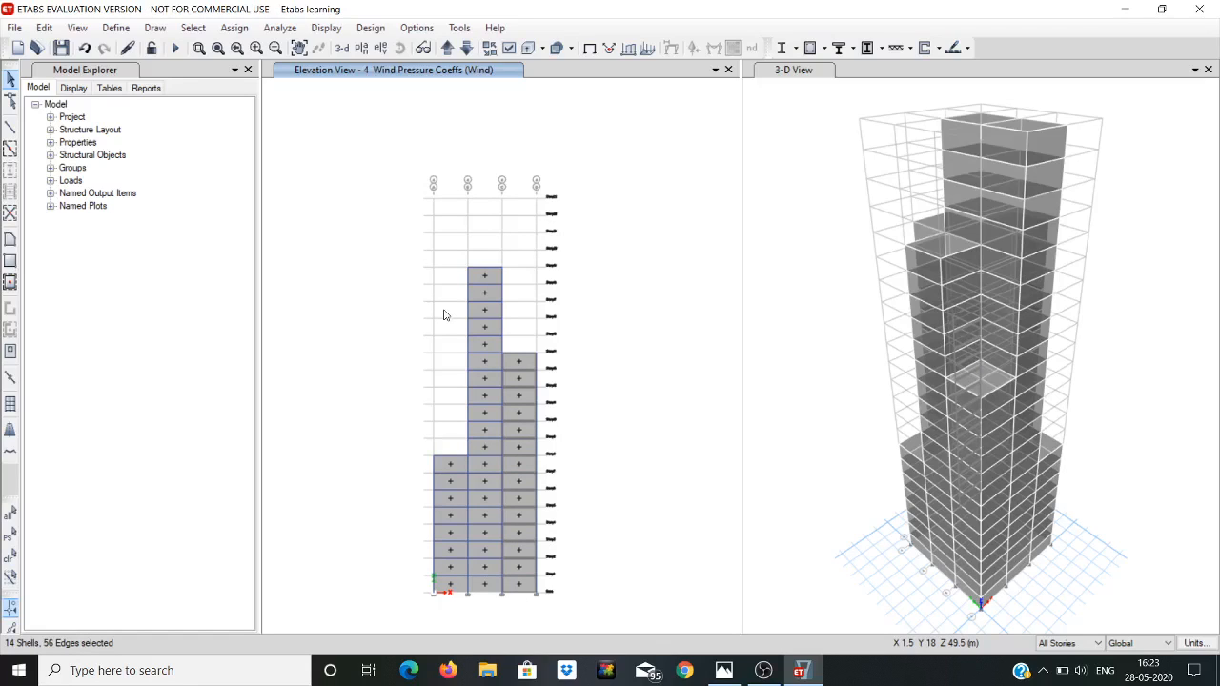
# Step: Show the Story13 plan view to check the wind pressure coefficients on each face
pyautogui.click(361, 48)
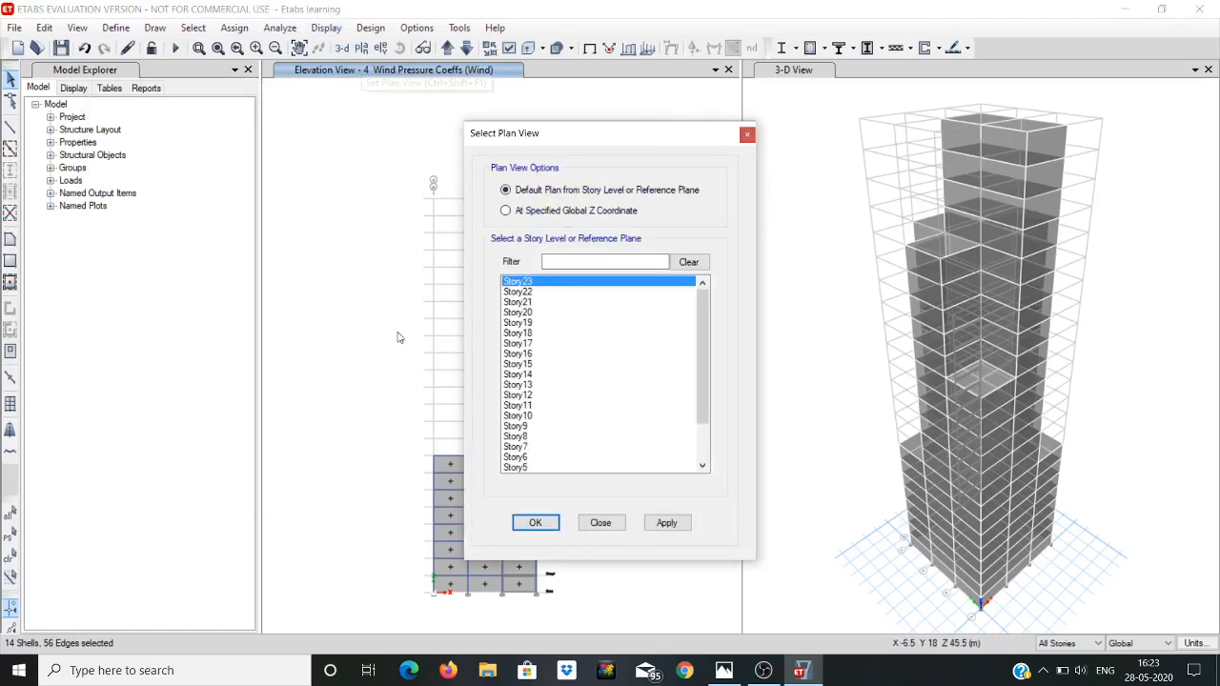
pyautogui.click(522, 385)
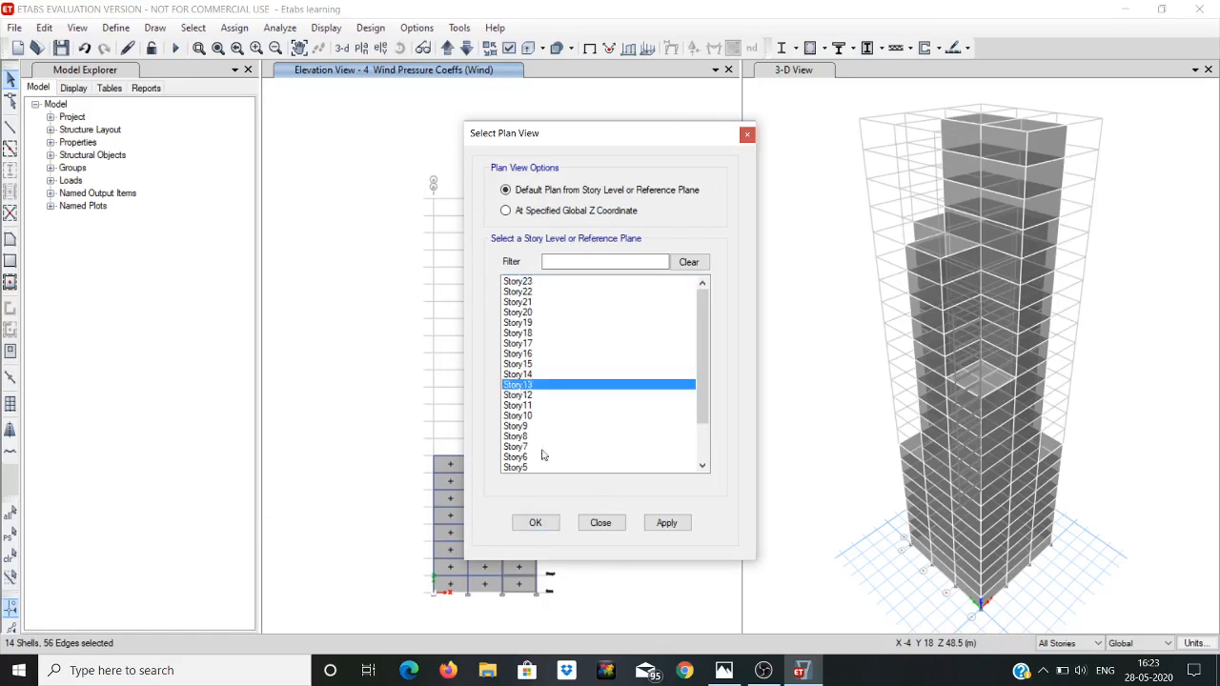
pyautogui.click(649, 525)
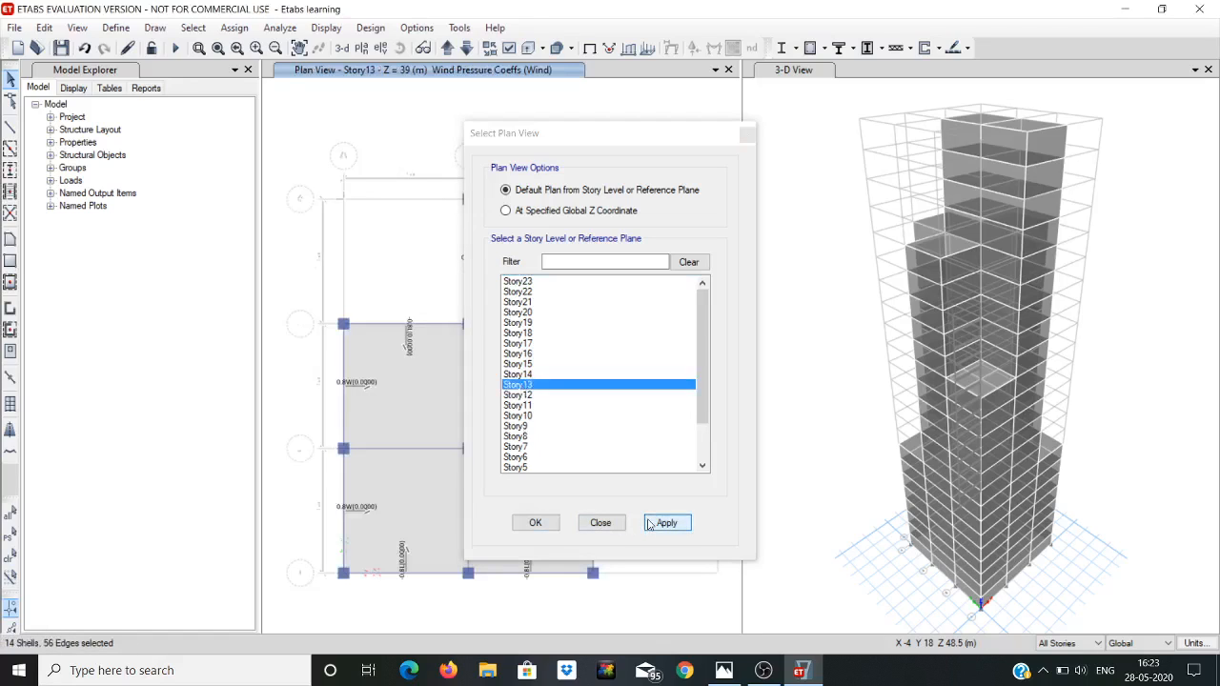
pyautogui.click(534, 525)
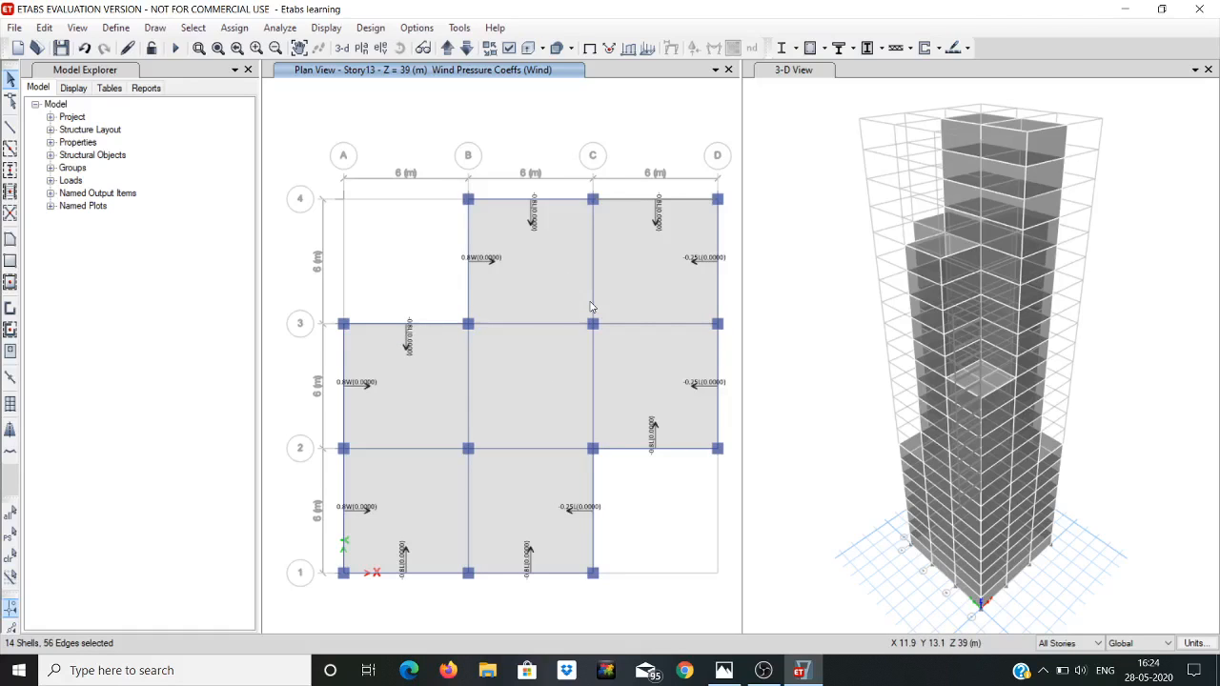
pyautogui.press('alt')
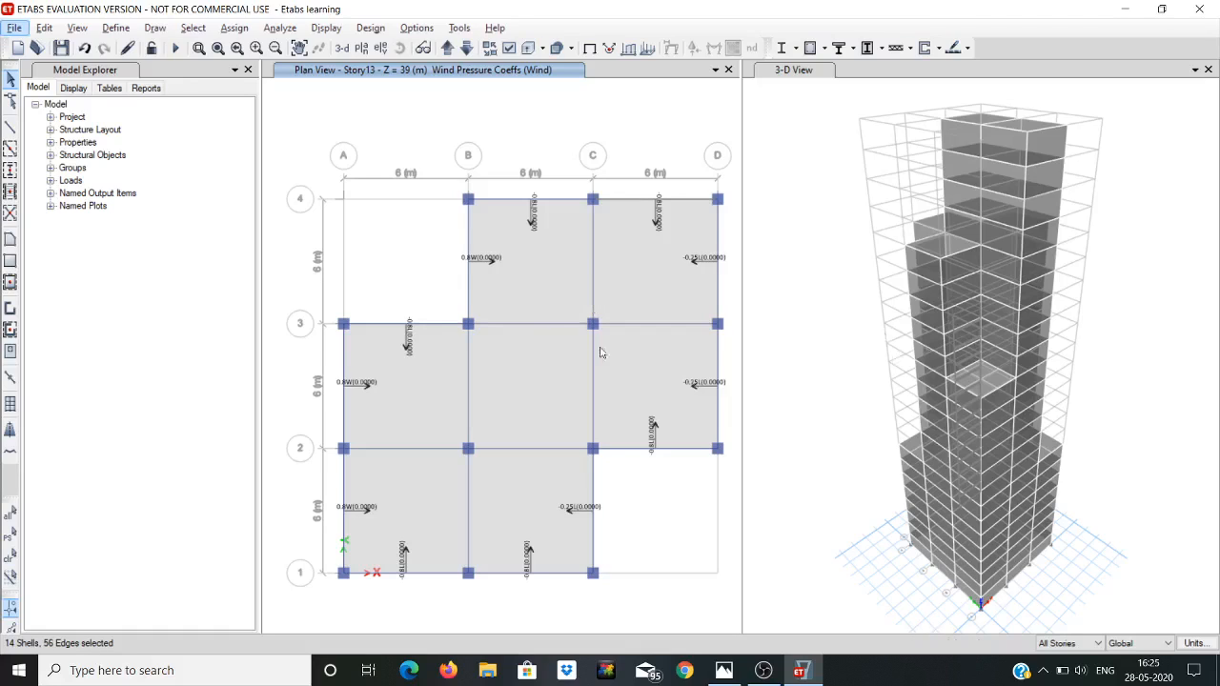
# Step: Apply the Story6 plan view and move the plan selection dialog clear of the plan to check its wind coefficients
pyautogui.click(362, 48)
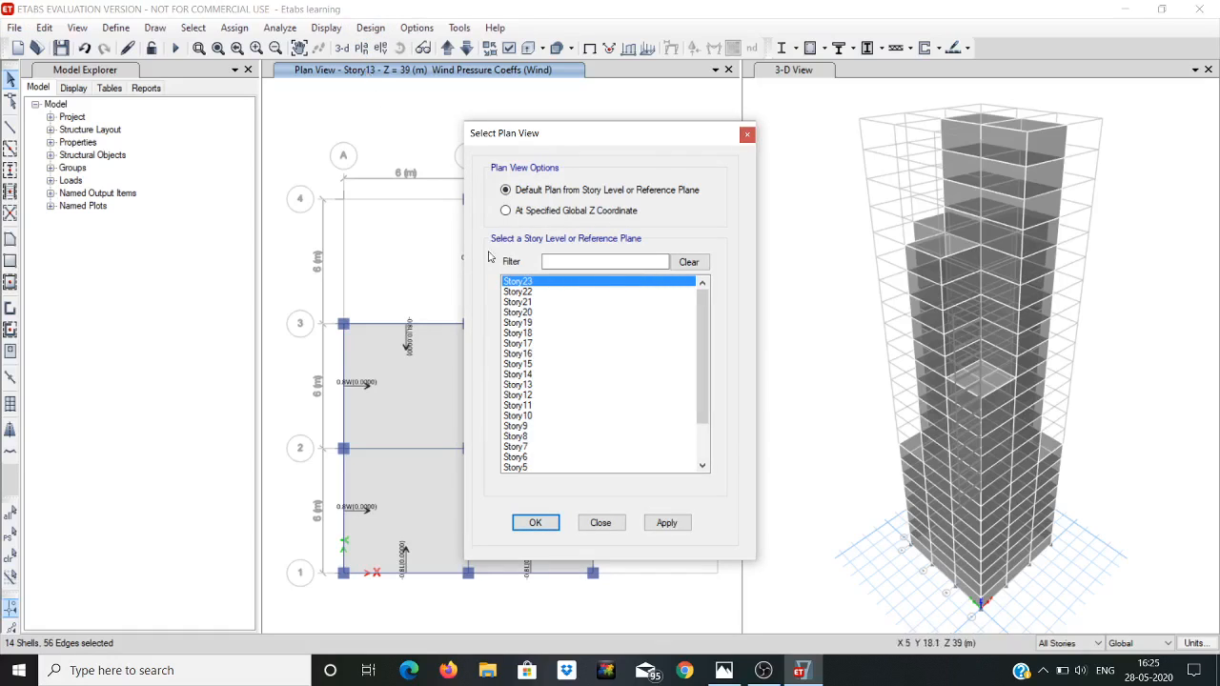
pyautogui.click(529, 458)
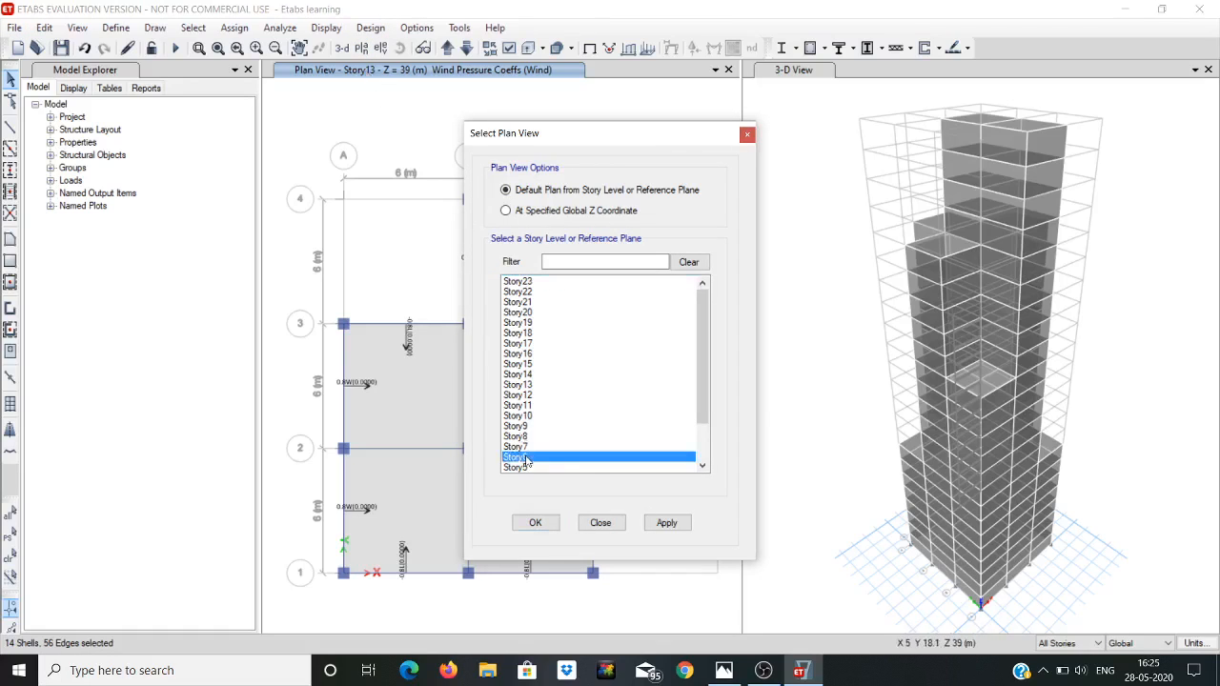
pyautogui.click(666, 524)
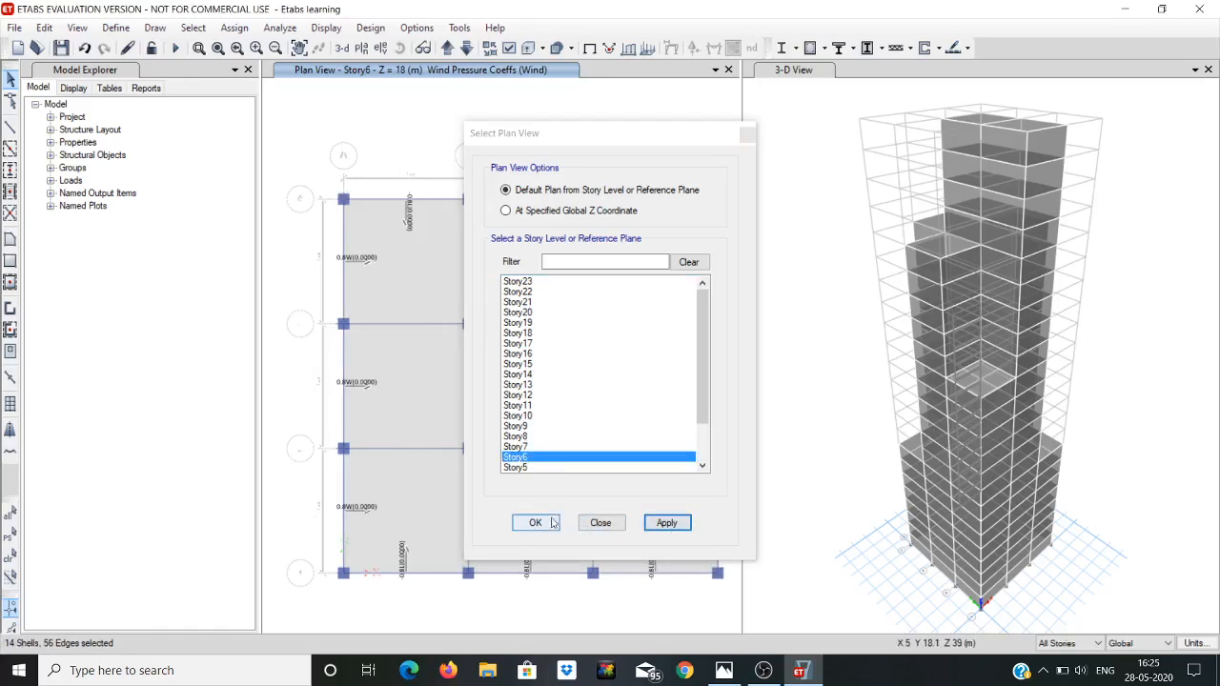
pyautogui.click(647, 138)
pyautogui.moveTo(647, 138); pyautogui.dragTo(922, 102)
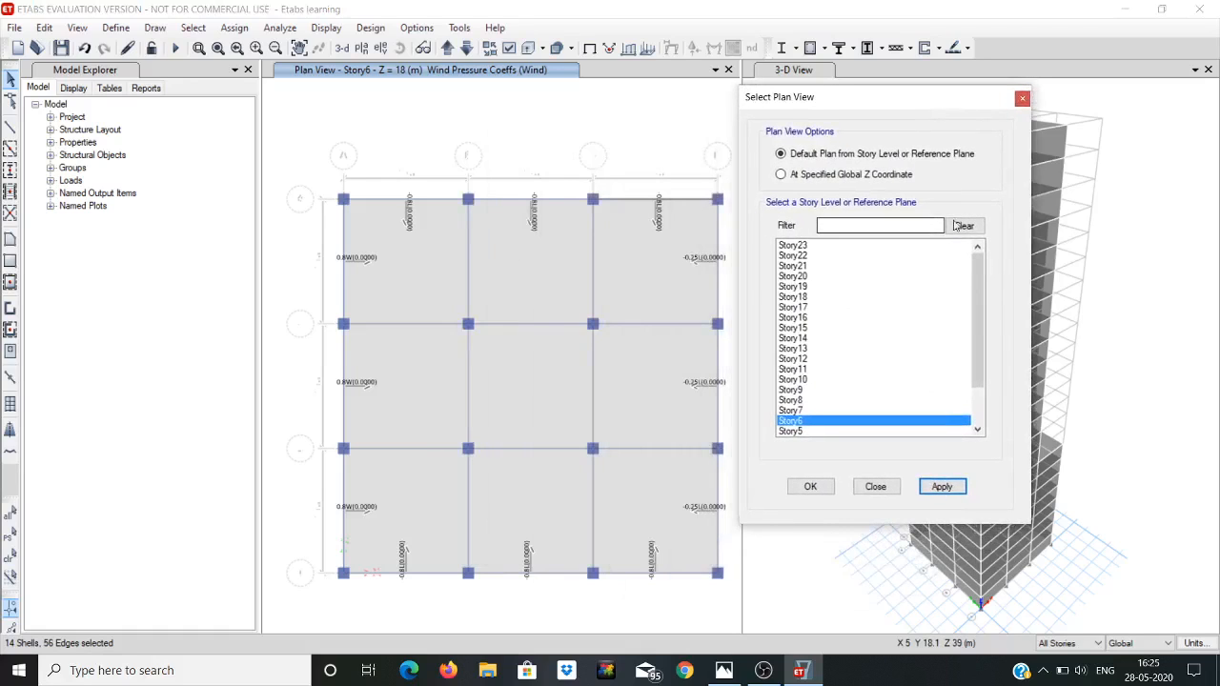
# Step: Switch the plan view to Story22 to check the wind coefficients there, and close the plan selection dialog
pyautogui.click(806, 256)
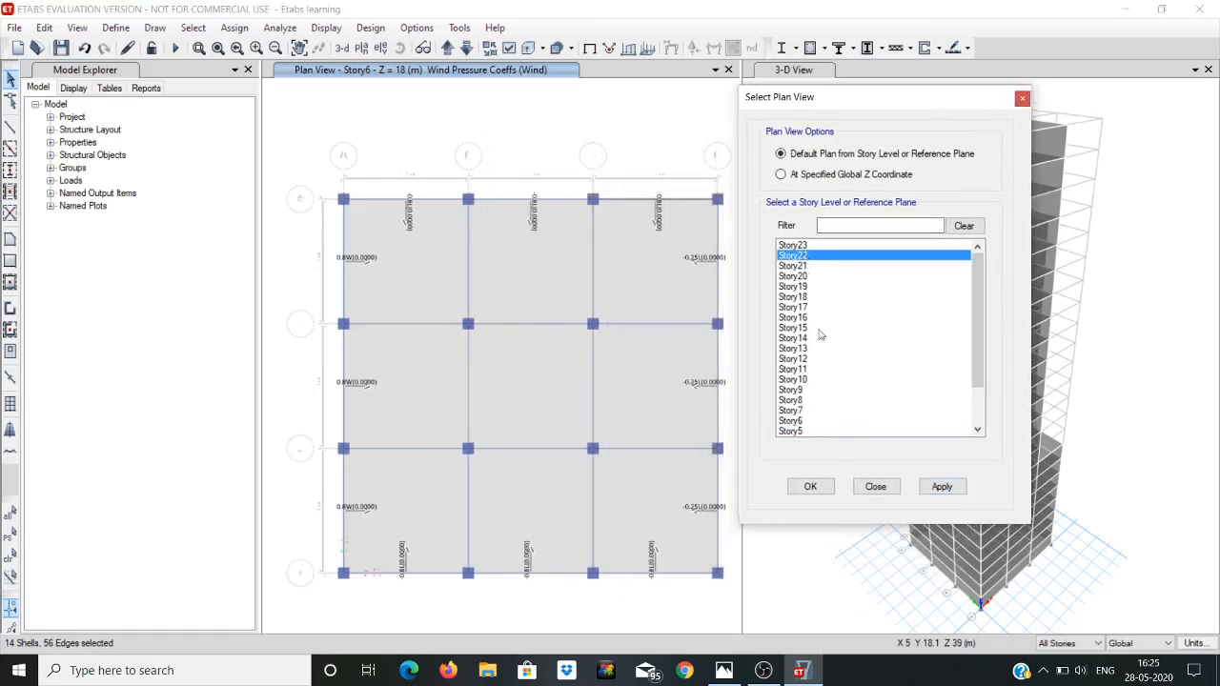
pyautogui.click(940, 488)
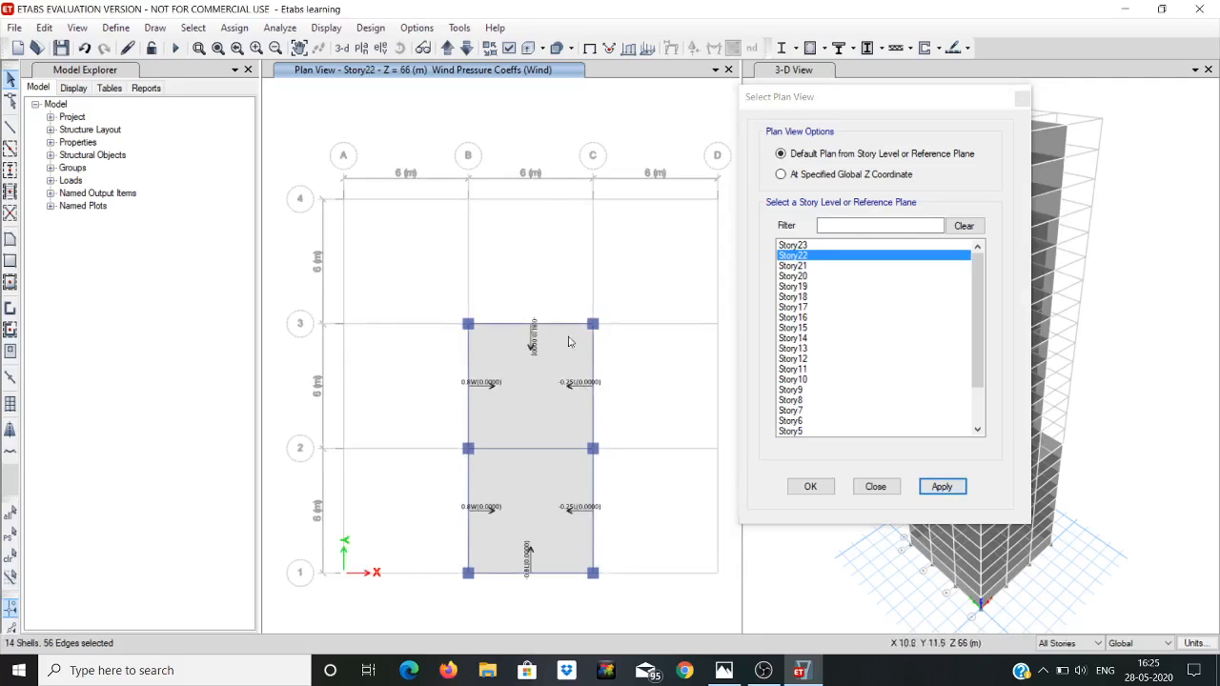
pyautogui.click(824, 493)
pyautogui.click(824, 492)
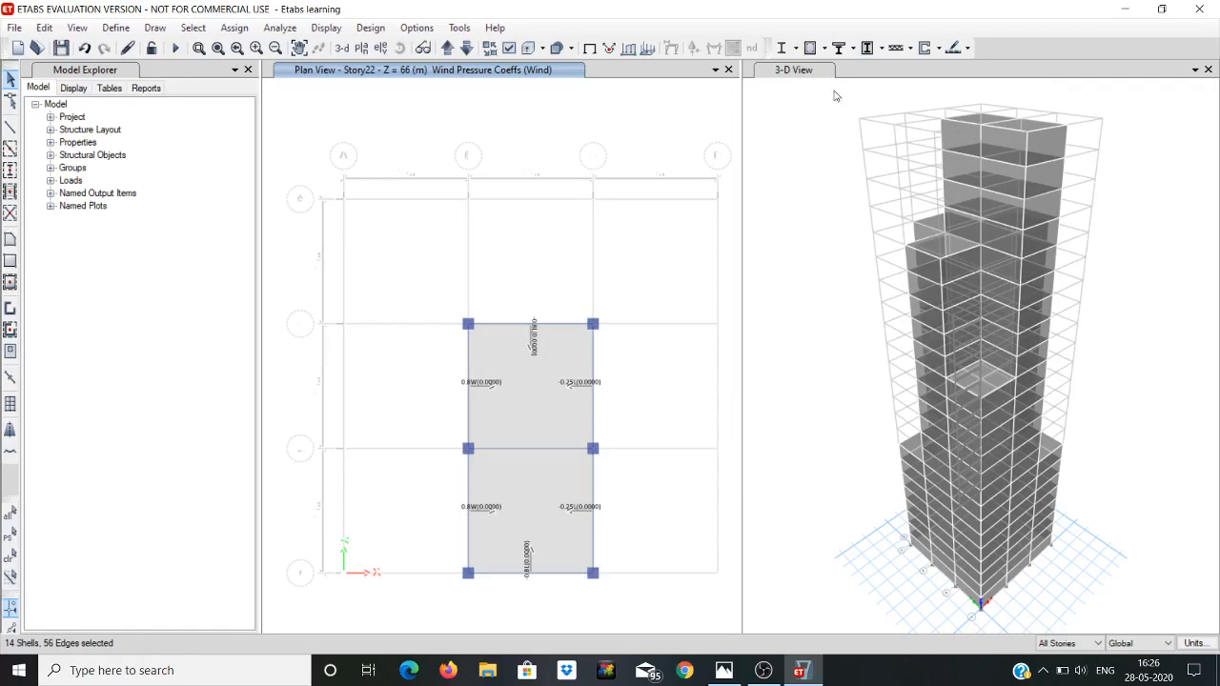
# Step: Show the frame objects as extruded sections in the 3-D view of the building
pyautogui.click(797, 72)
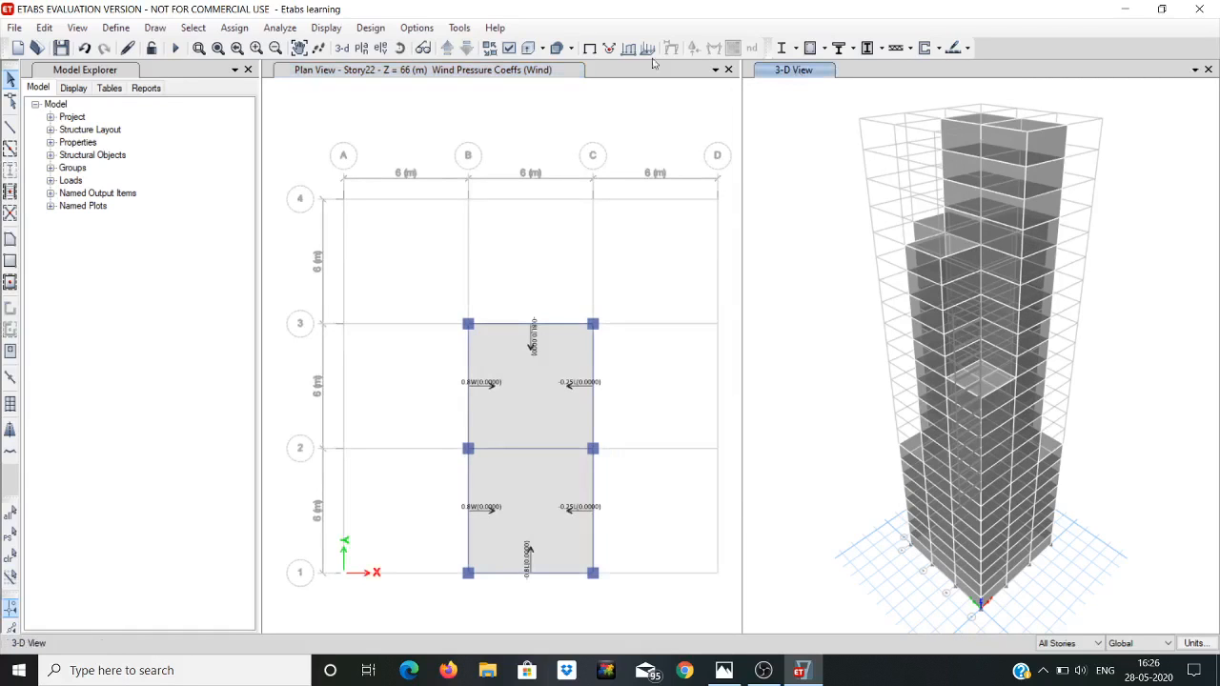
pyautogui.click(542, 48)
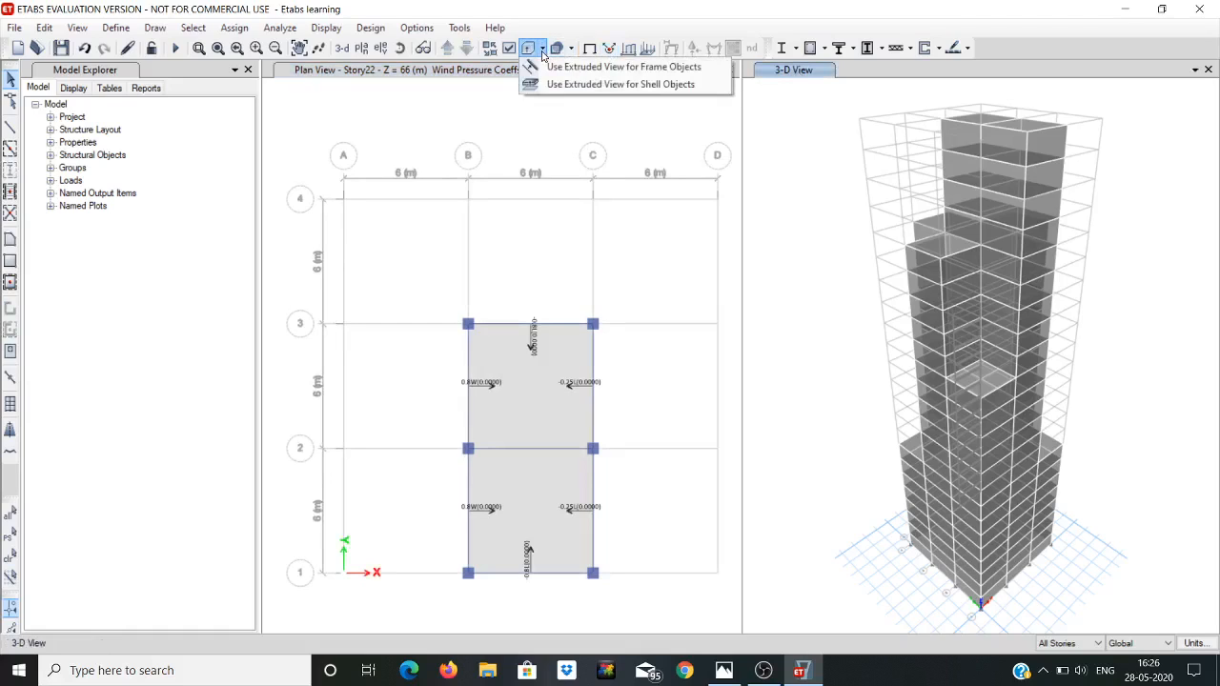
pyautogui.click(562, 68)
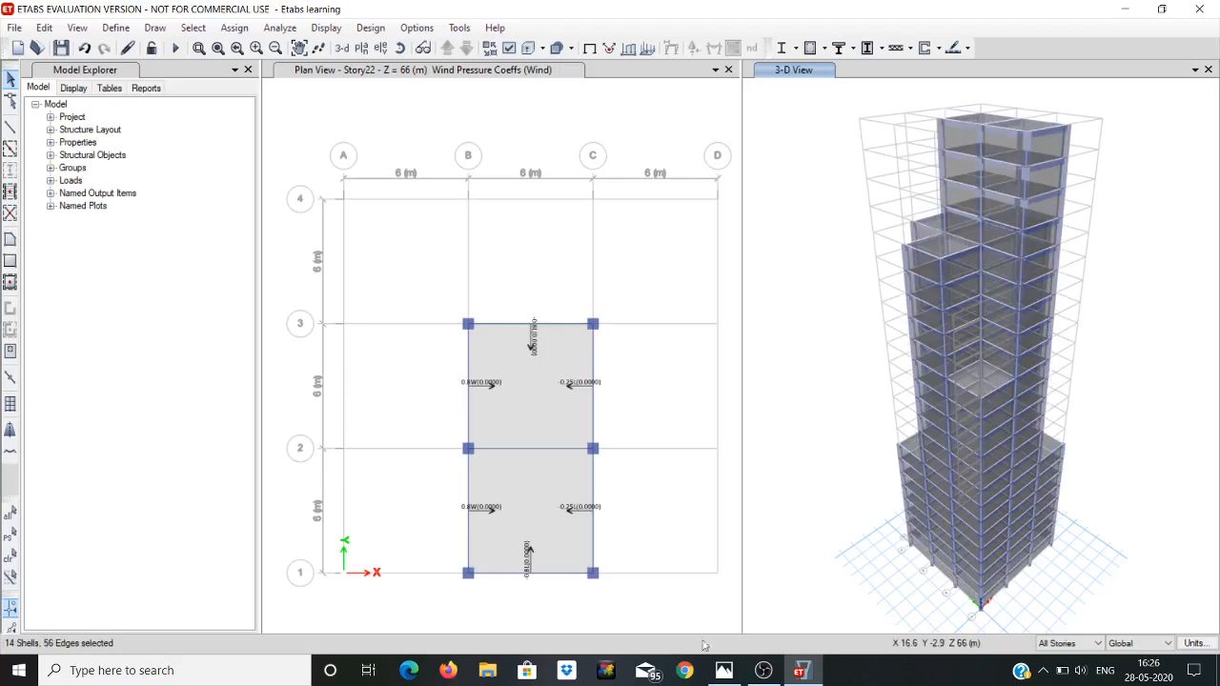
# Step: Switch to the reference image in Photos to compare the 3-D model with the project brief, and return to ETABS
pyautogui.click(724, 671)
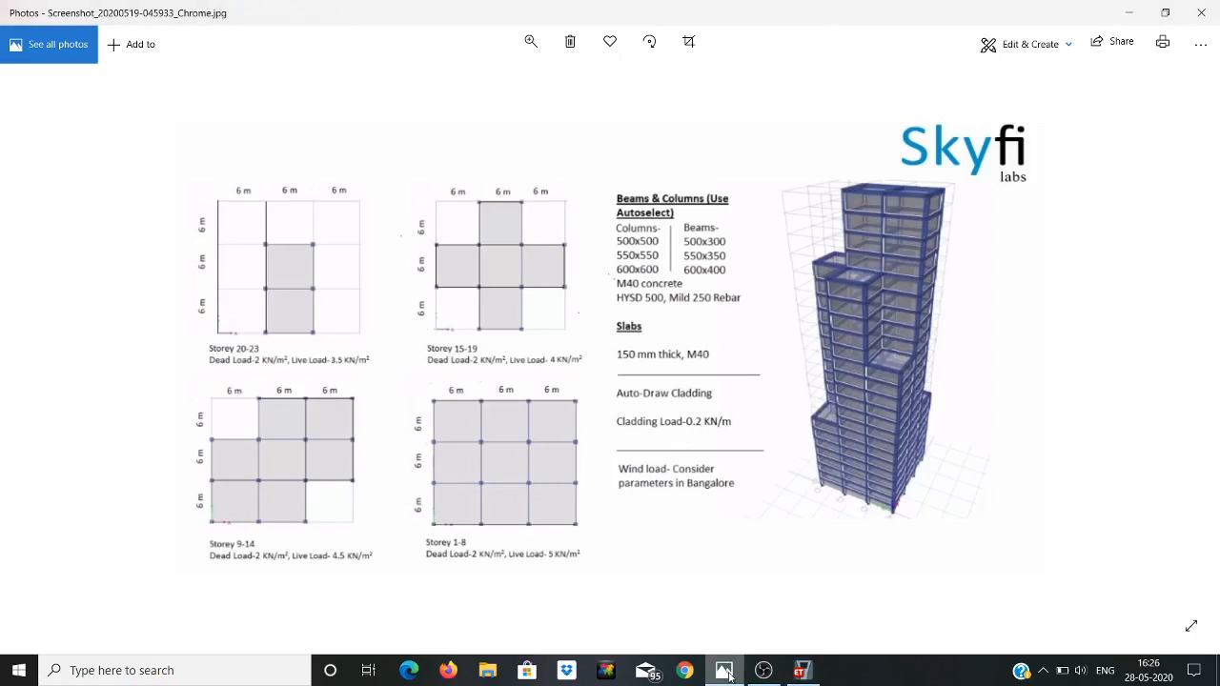
pyautogui.click(726, 672)
pyautogui.click(727, 674)
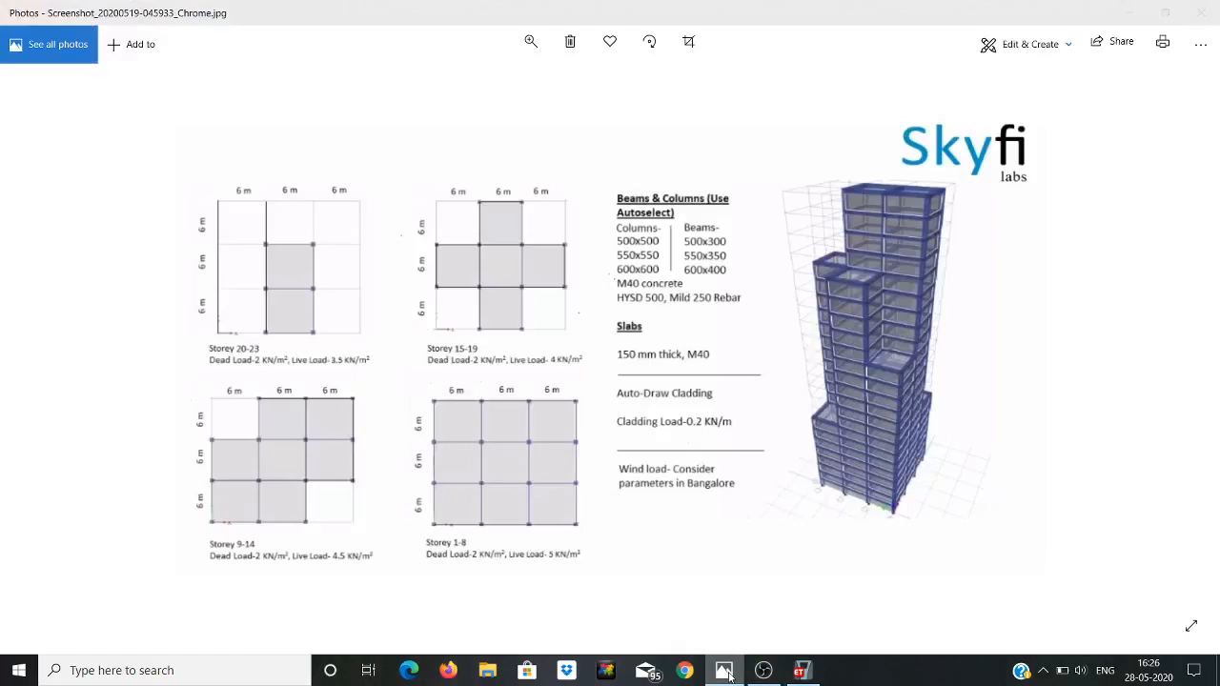
pyautogui.click(726, 672)
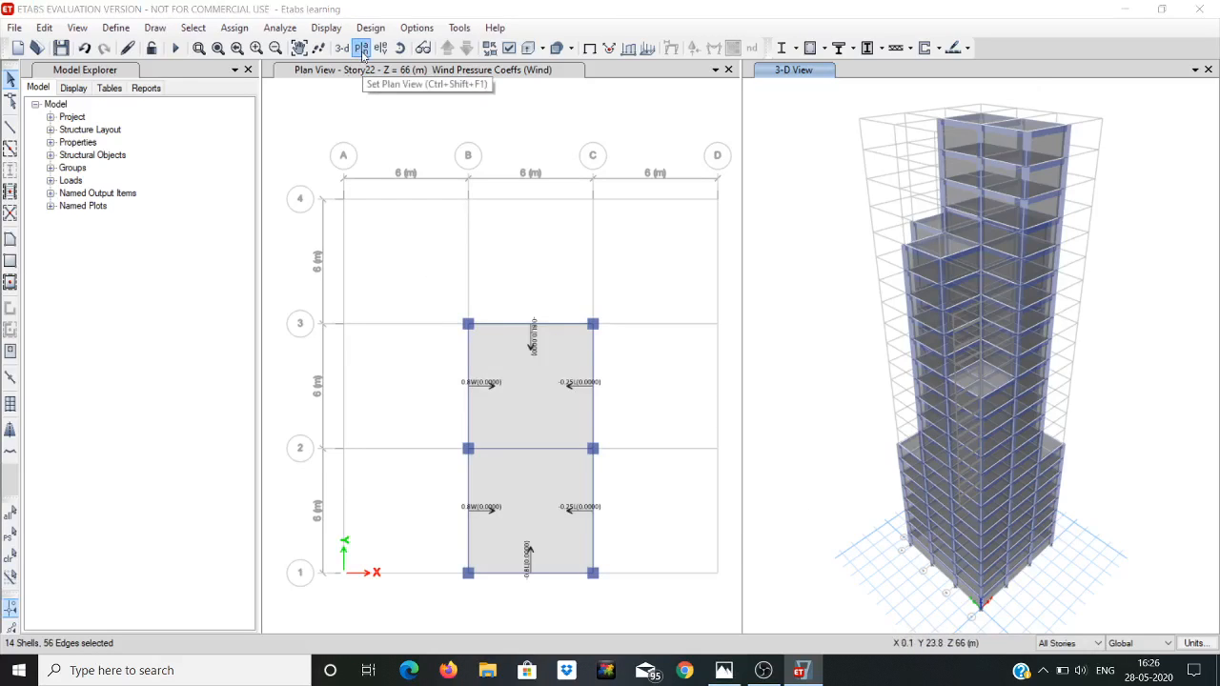
pyautogui.click(361, 50)
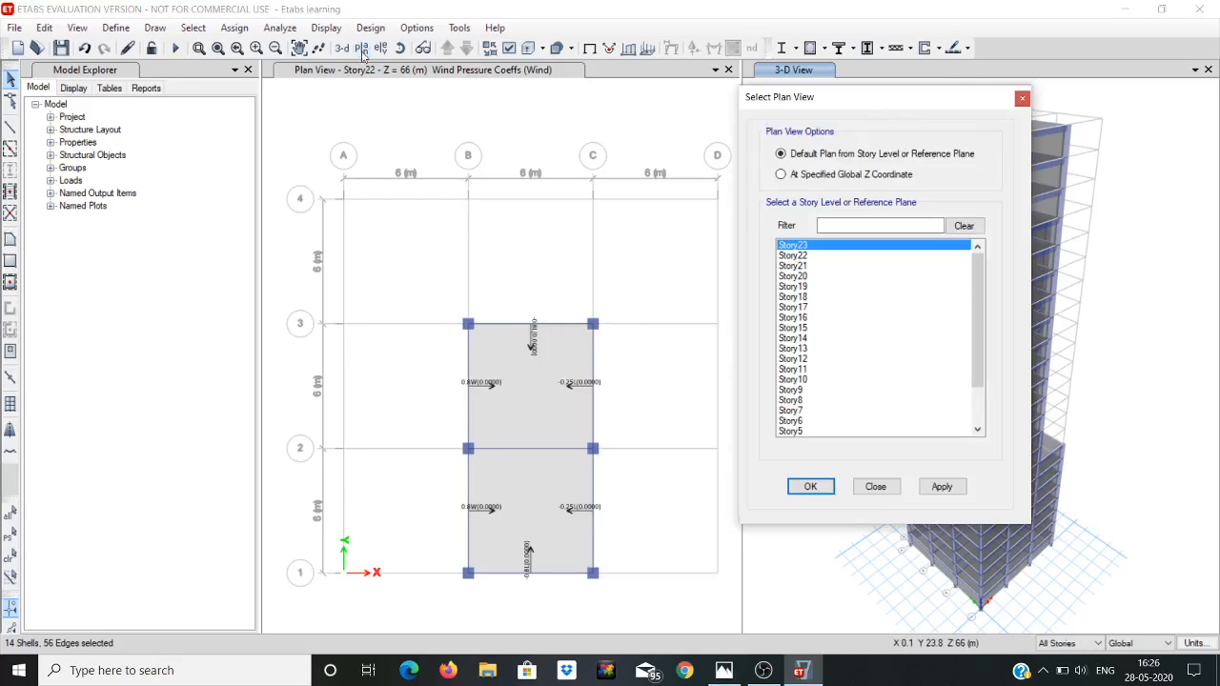
pyautogui.click(793, 421)
pyautogui.click(942, 488)
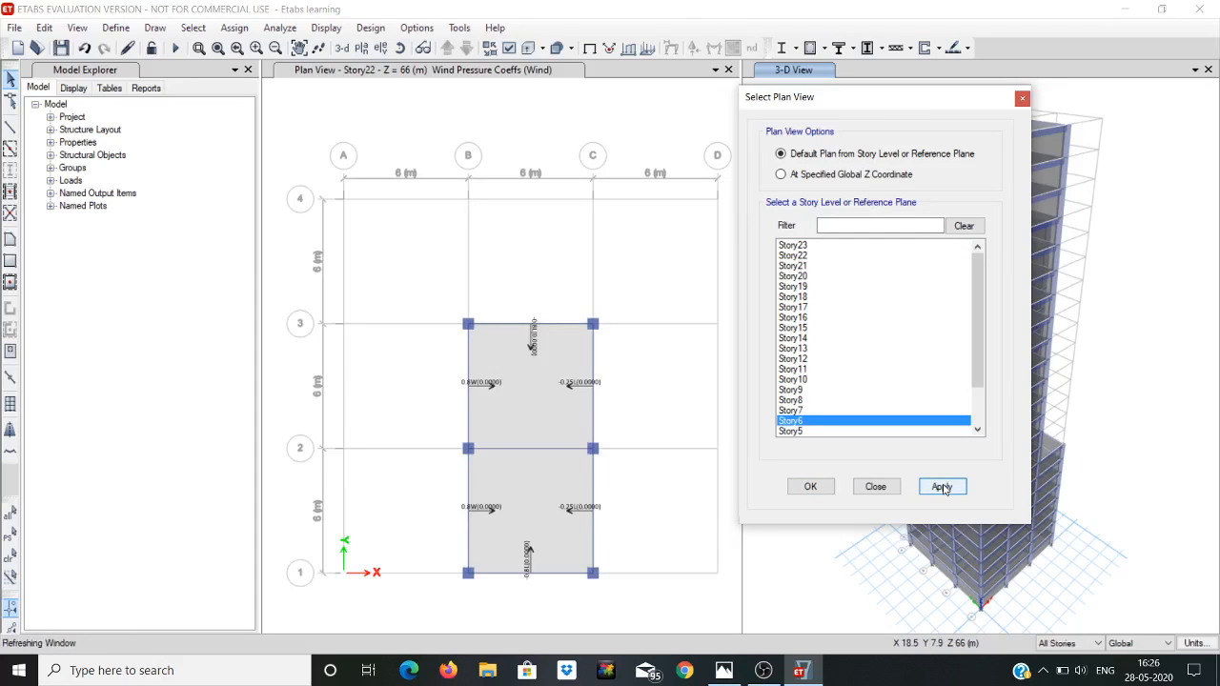
pyautogui.click(1023, 101)
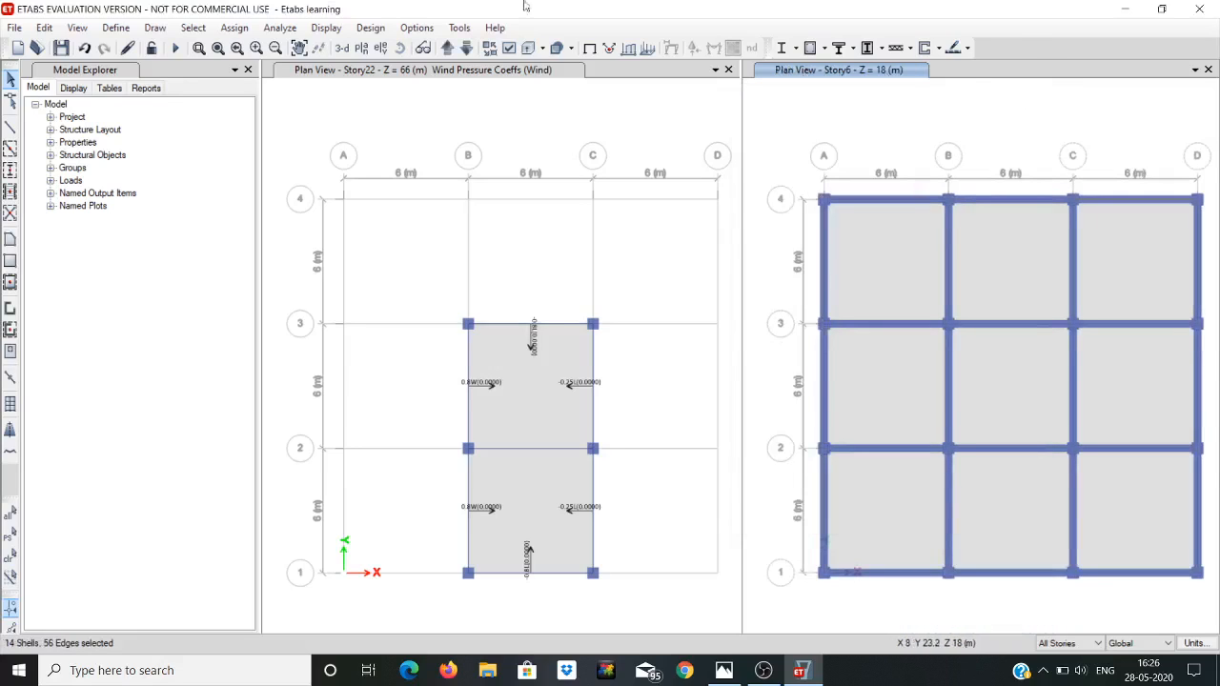
pyautogui.click(343, 49)
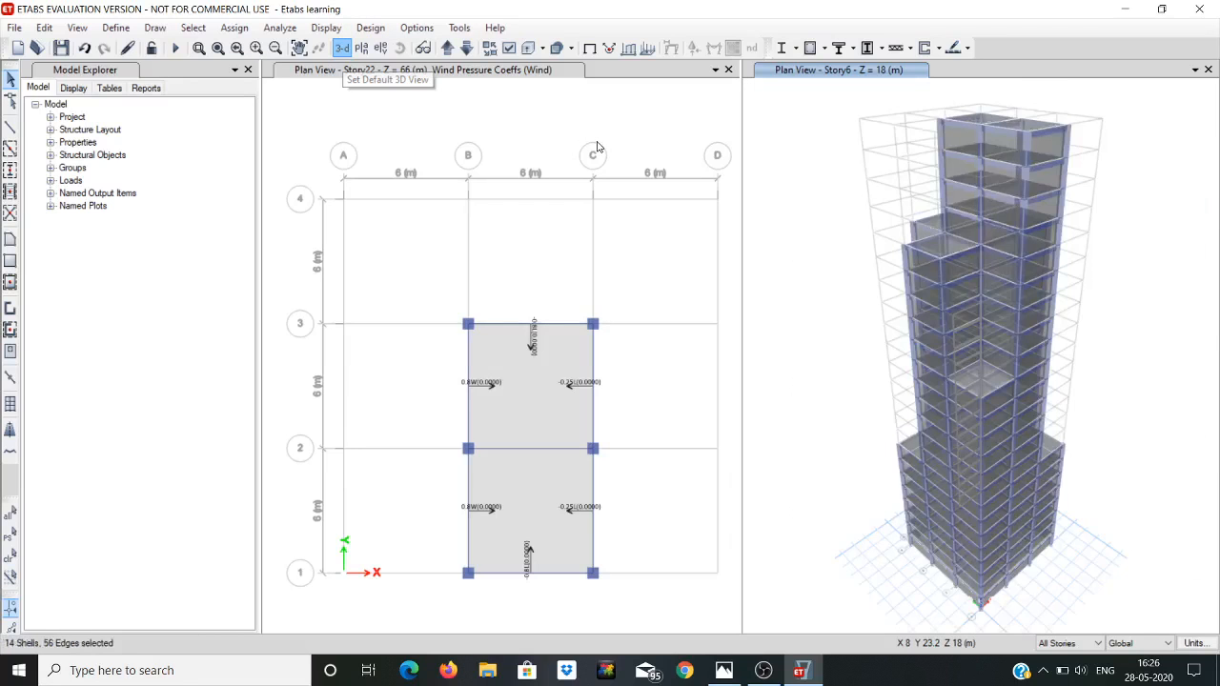
# Step: Switch the wind coefficient plan view from Story22 to Story7 and close the plan selection dialog
pyautogui.click(417, 69)
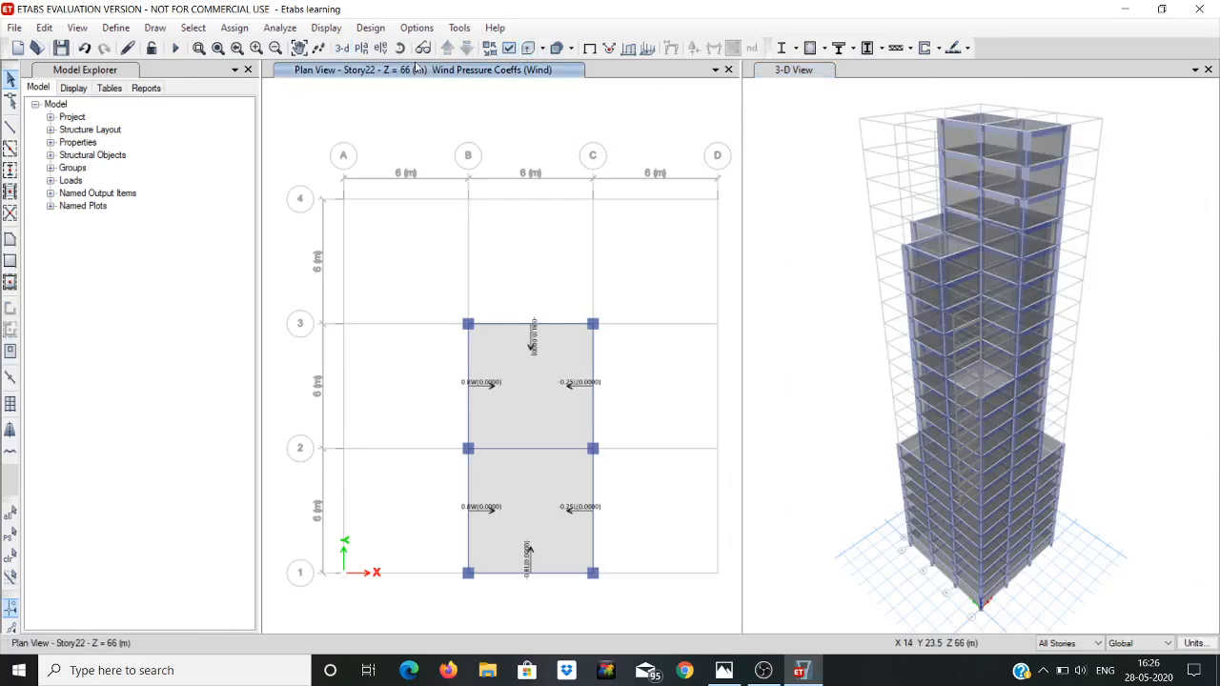
pyautogui.click(361, 48)
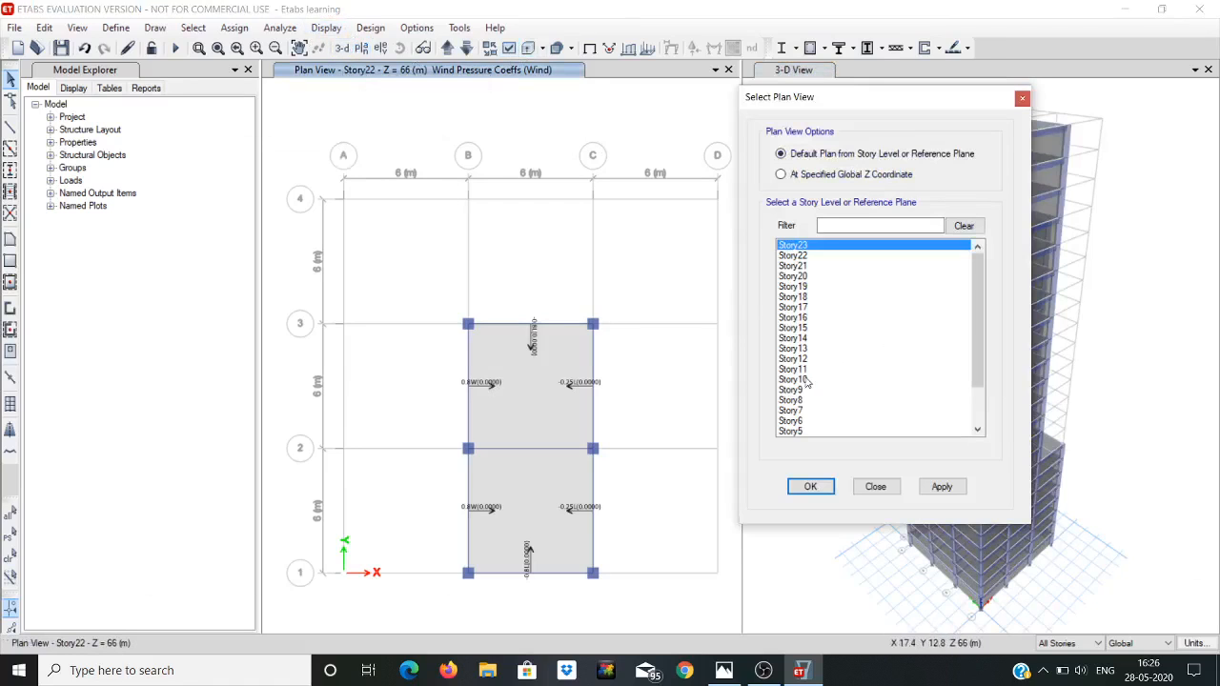
pyautogui.click(797, 412)
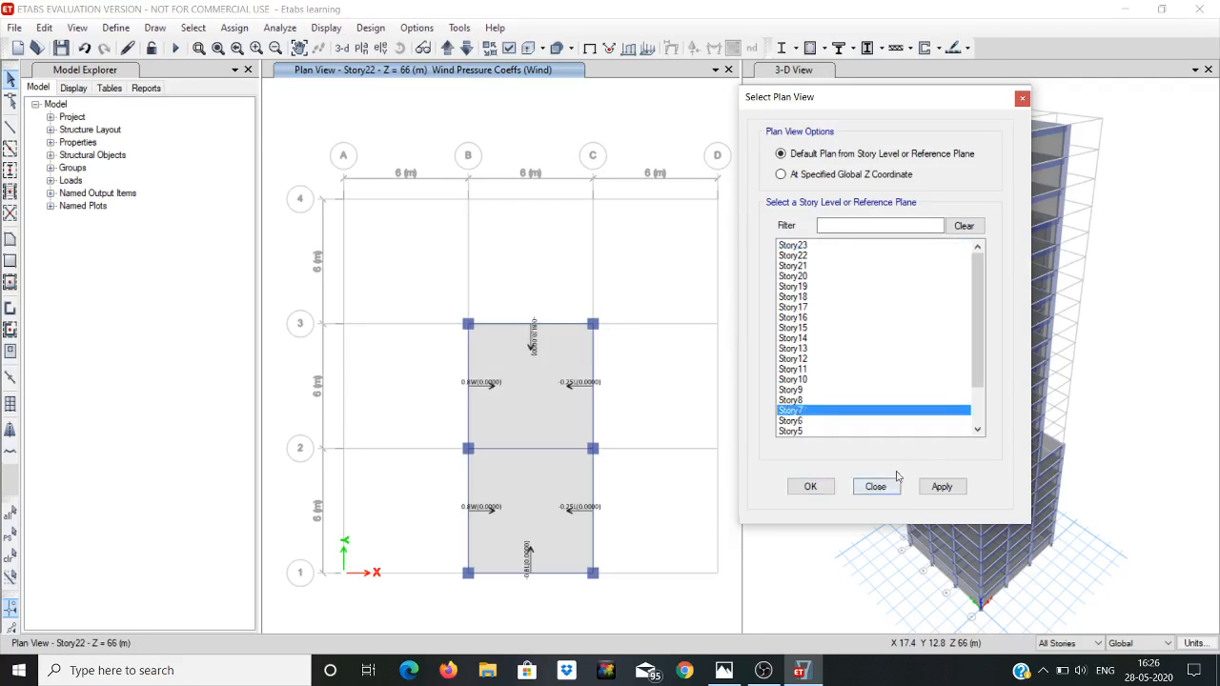
pyautogui.click(939, 487)
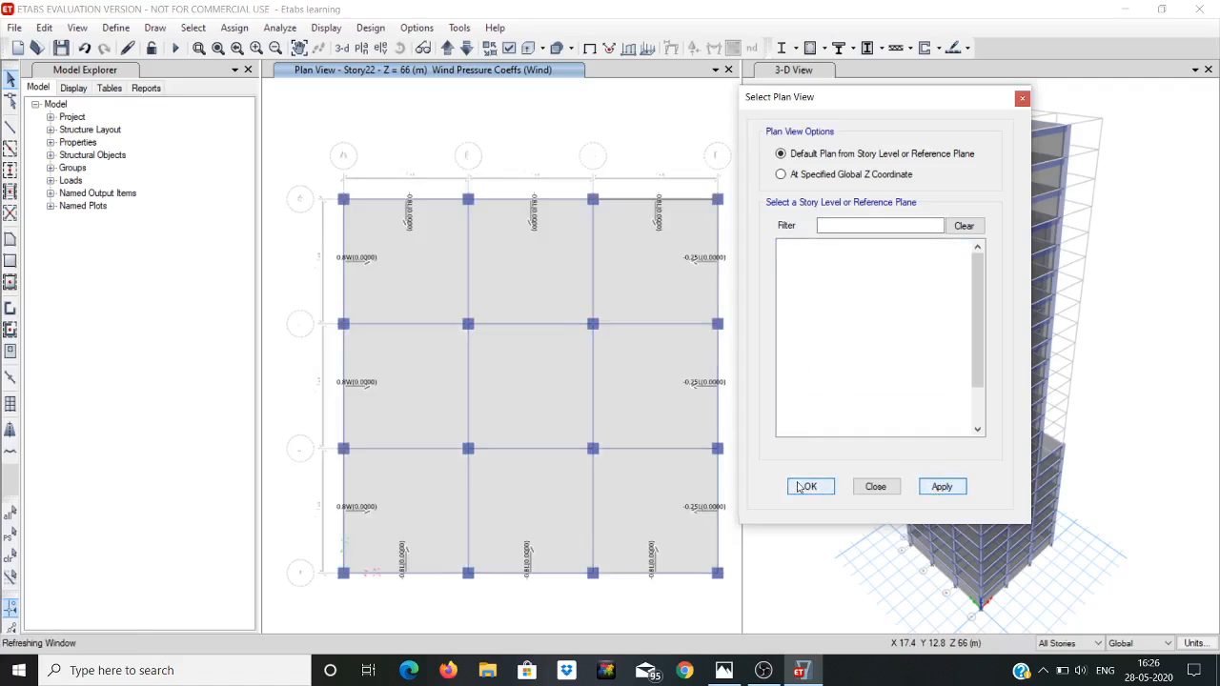
pyautogui.click(800, 488)
# Step: Make the 3-D view active and run the analysis of the building model
pyautogui.click(748, 118)
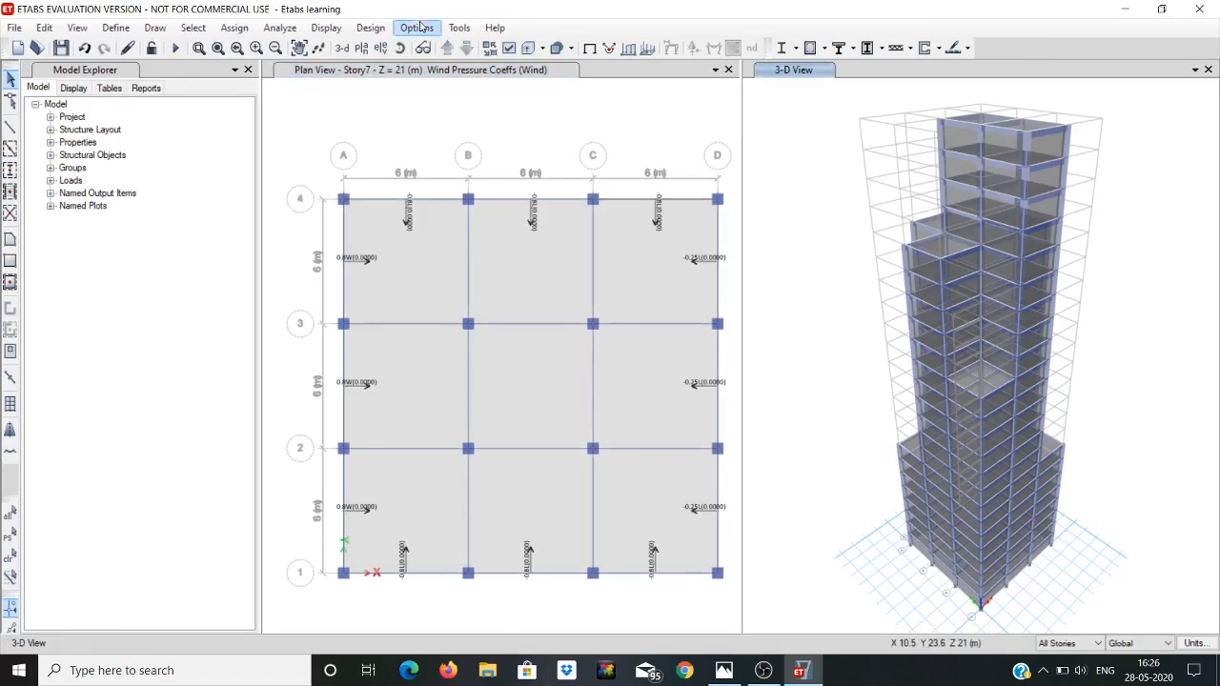
pyautogui.click(275, 33)
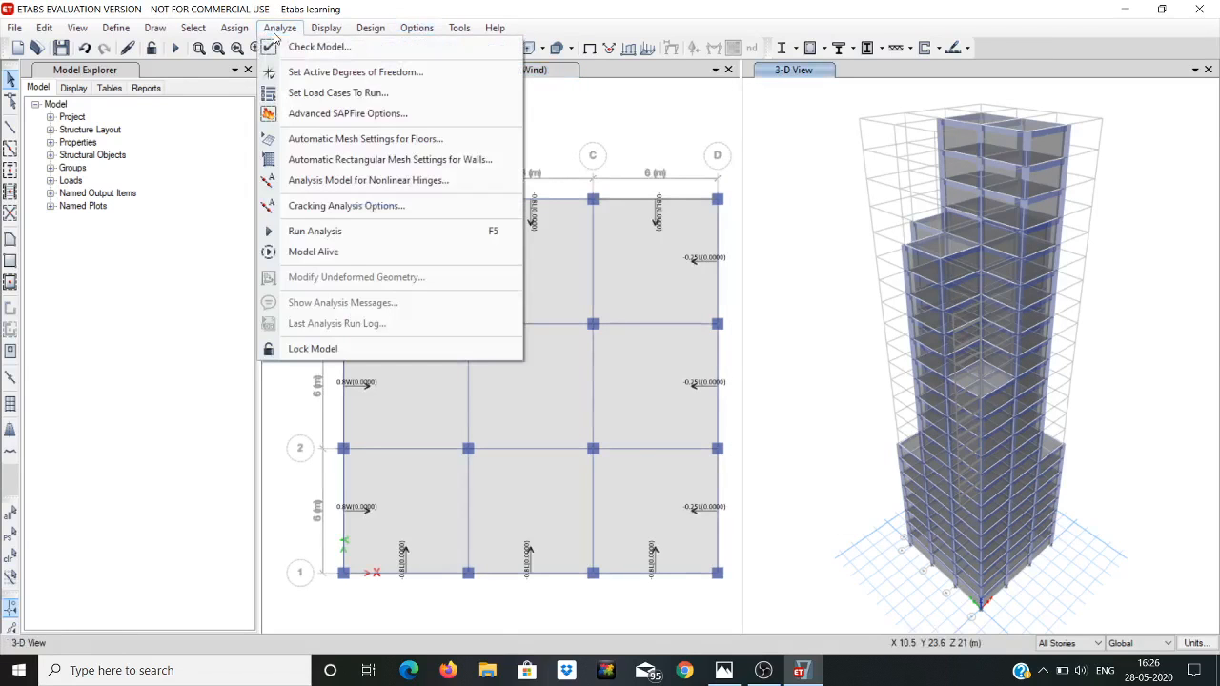
pyautogui.click(322, 230)
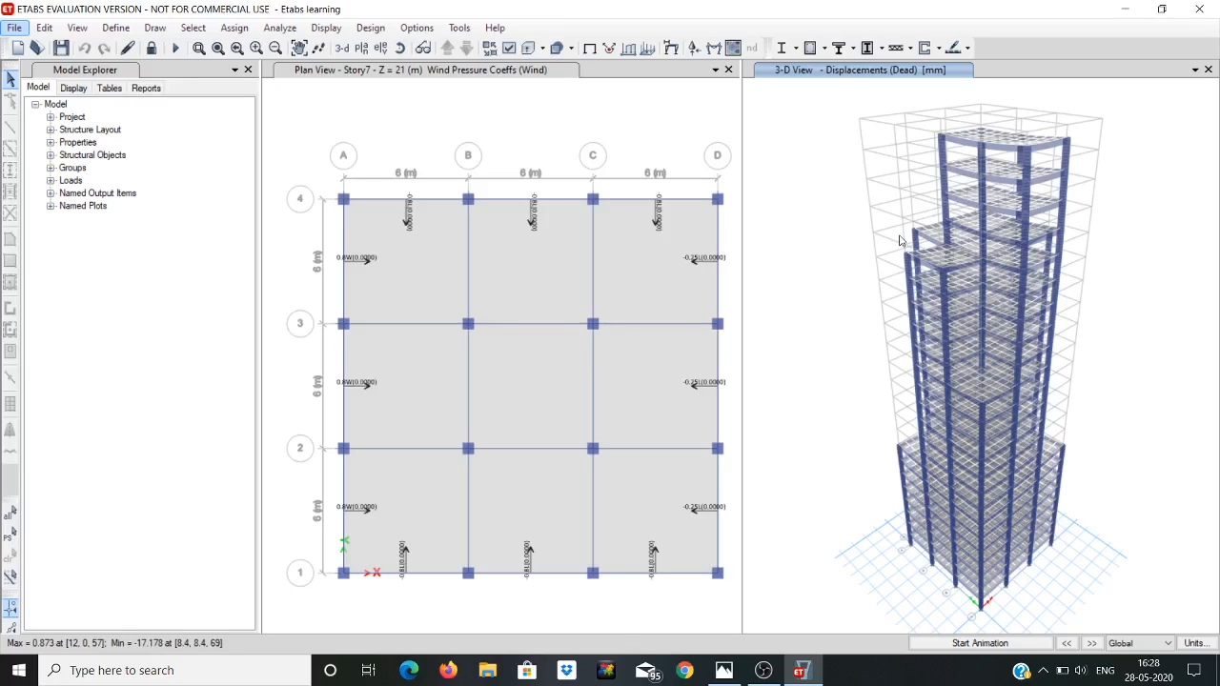
# Step: Inspect the joint displacements under the Dead load at several storeys of the deformed 3-D model
pyautogui.moveTo(924, 238)
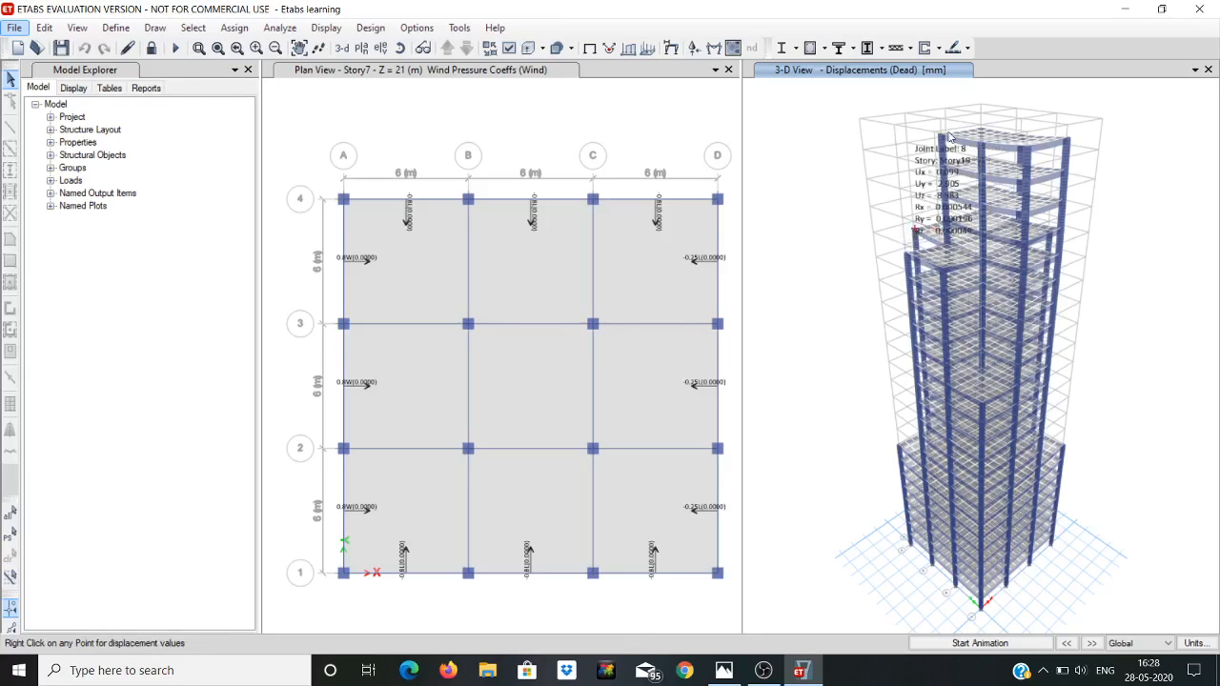
pyautogui.moveTo(941, 136)
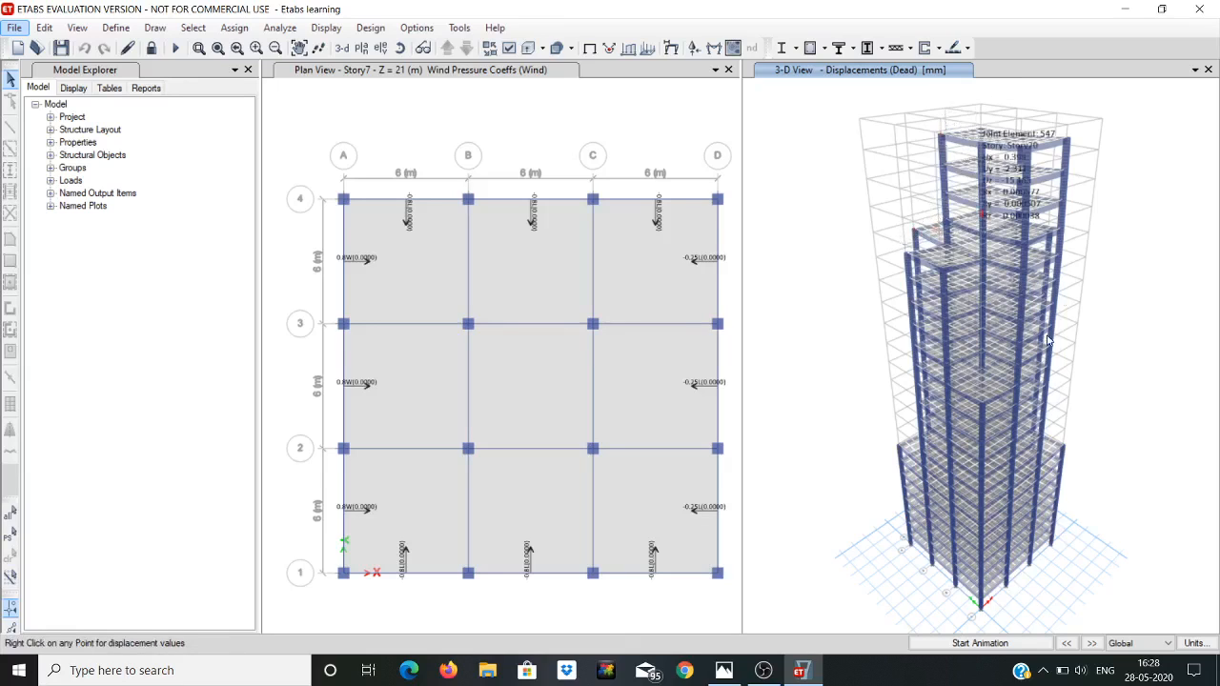
pyautogui.moveTo(1057, 284)
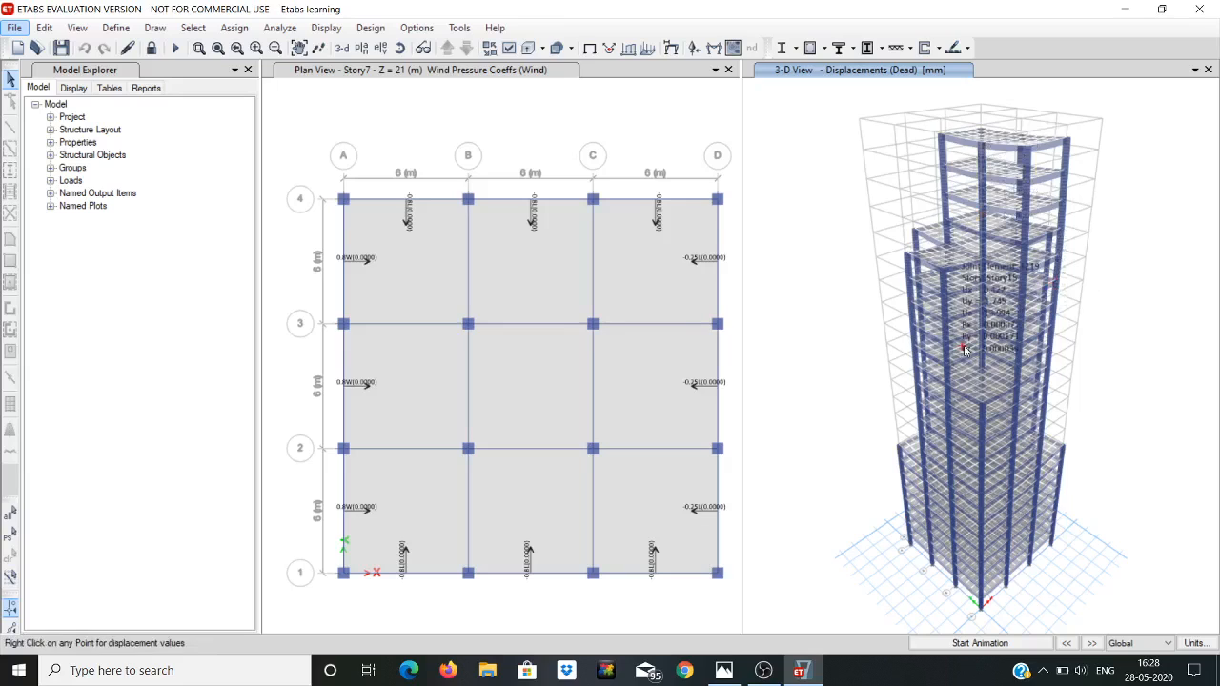
pyautogui.moveTo(944, 362)
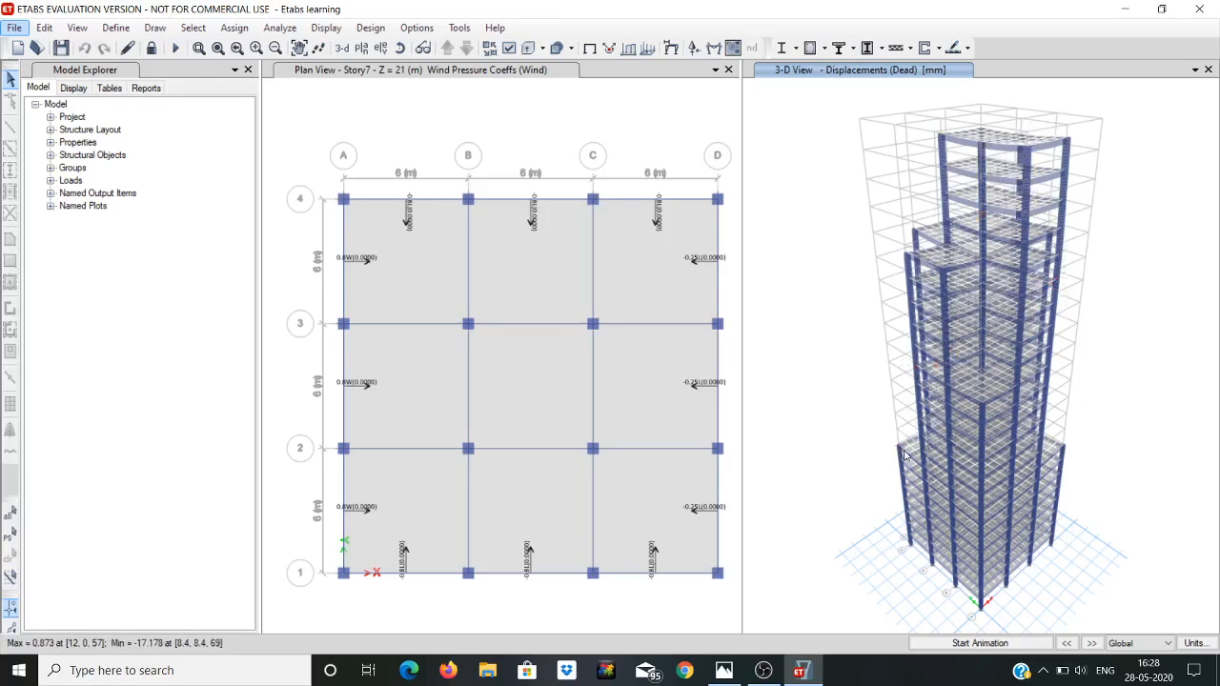
pyautogui.moveTo(982, 512)
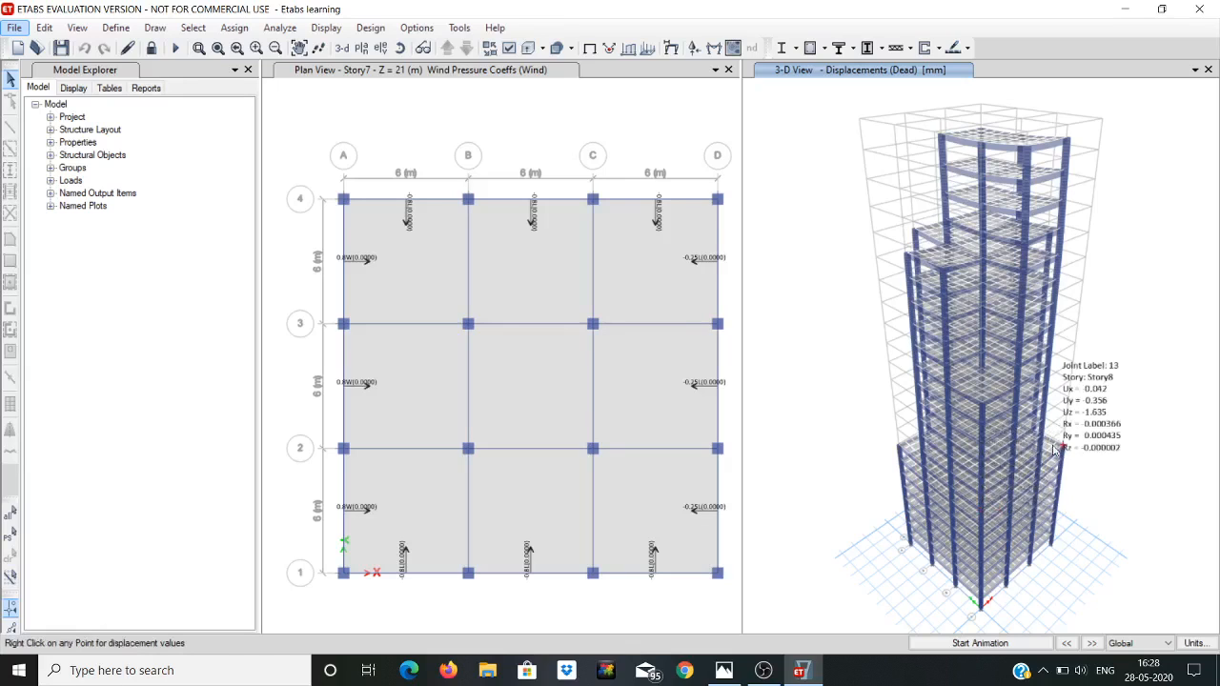
pyautogui.moveTo(924, 499)
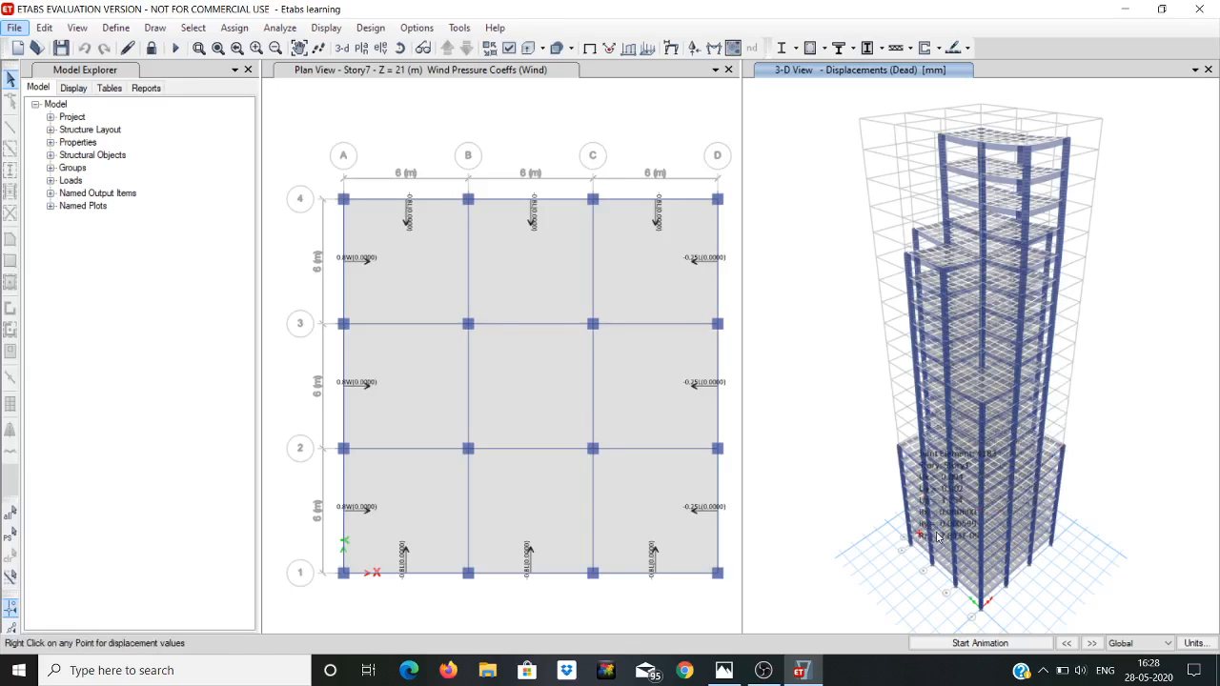
pyautogui.moveTo(918, 449)
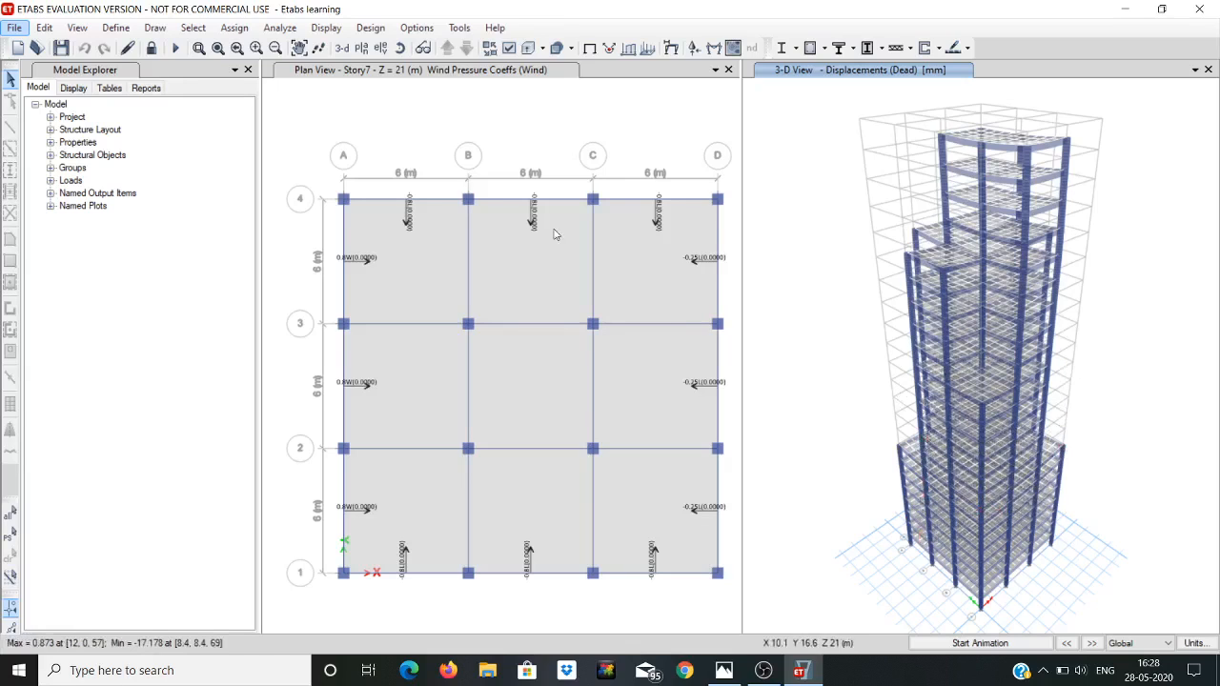
# Step: Start the concrete frame design check and accept reiterating analysis and design wherever analysis and design sections differ
pyautogui.click(370, 27)
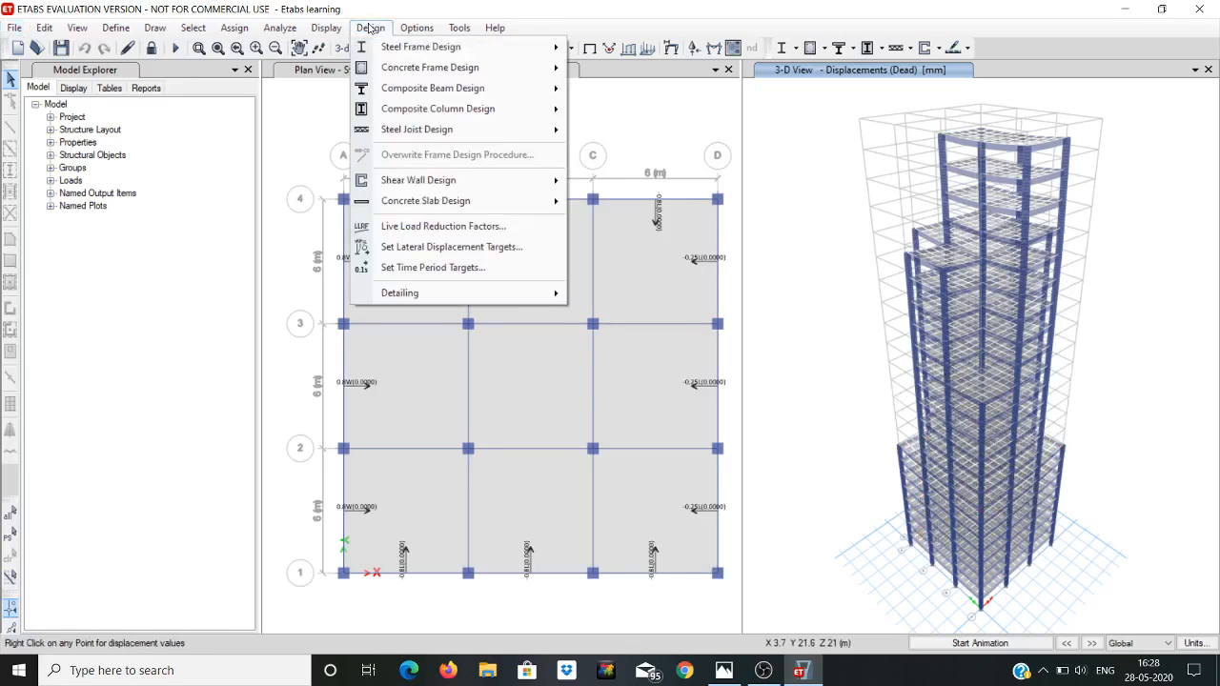
pyautogui.moveTo(407, 50)
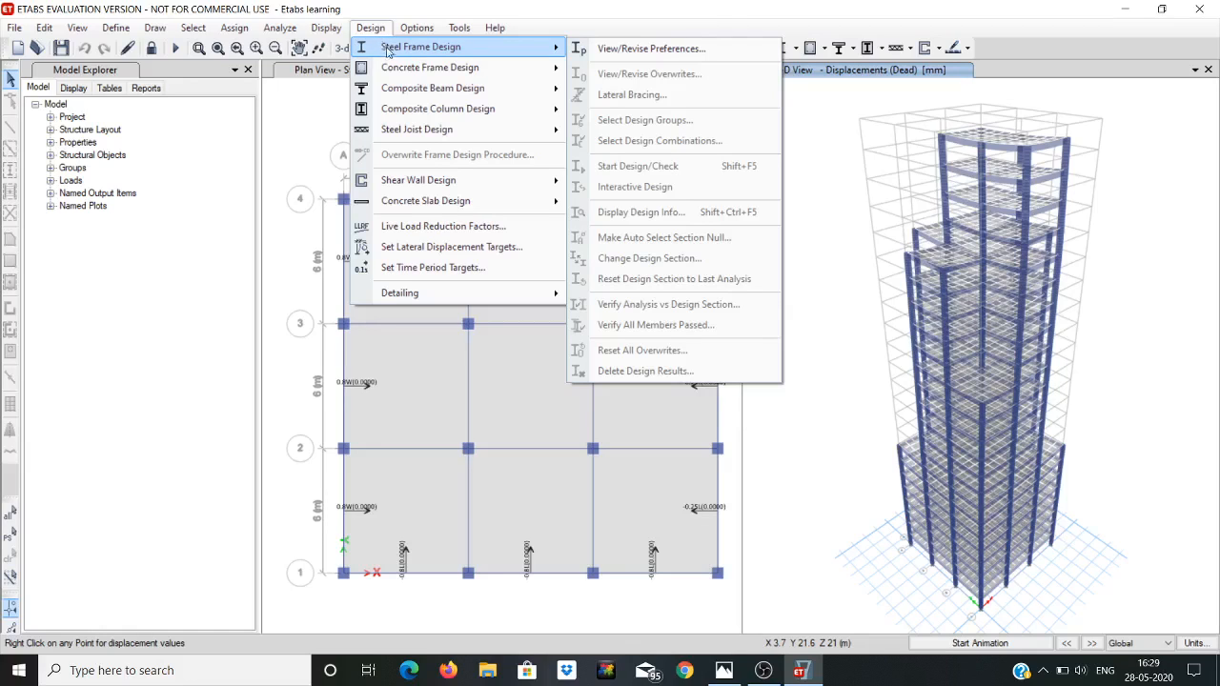
pyautogui.moveTo(391, 72)
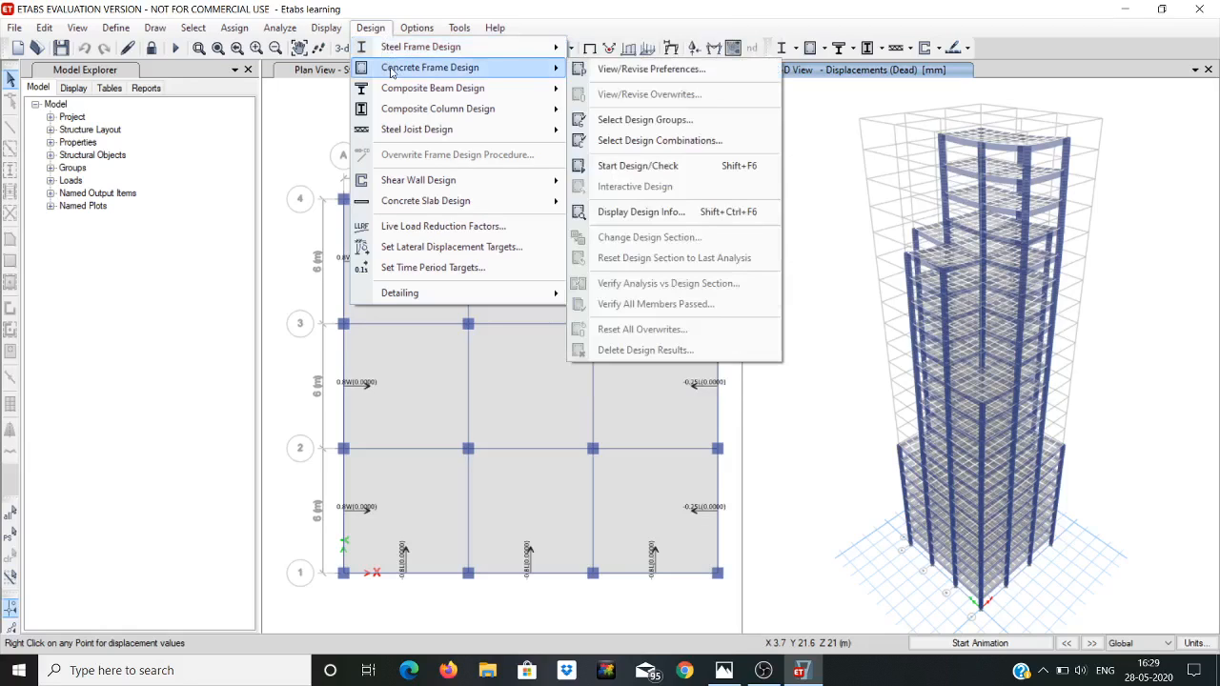
pyautogui.click(628, 167)
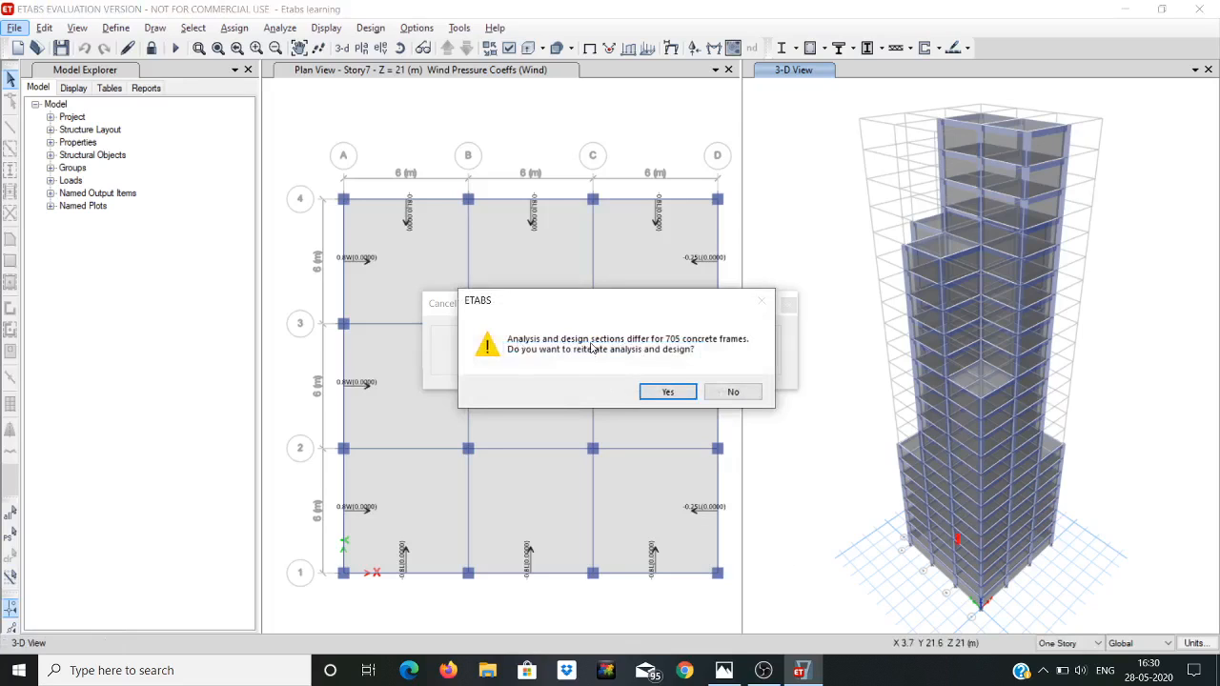
pyautogui.click(667, 393)
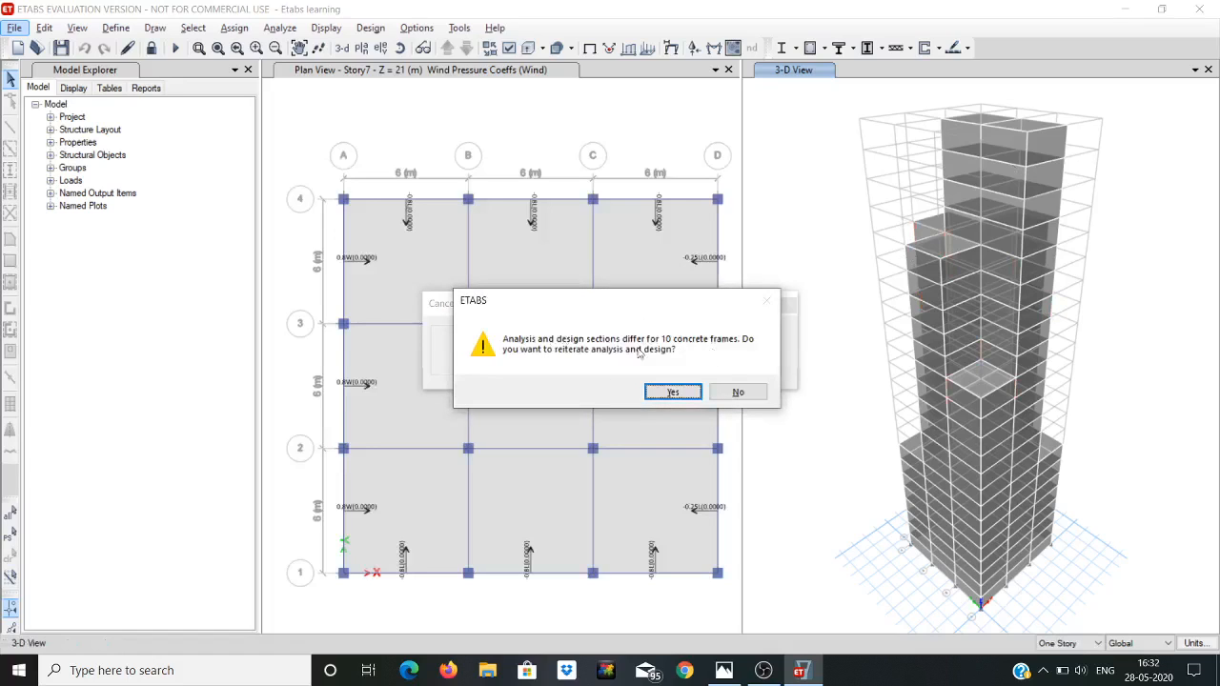
pyautogui.click(671, 393)
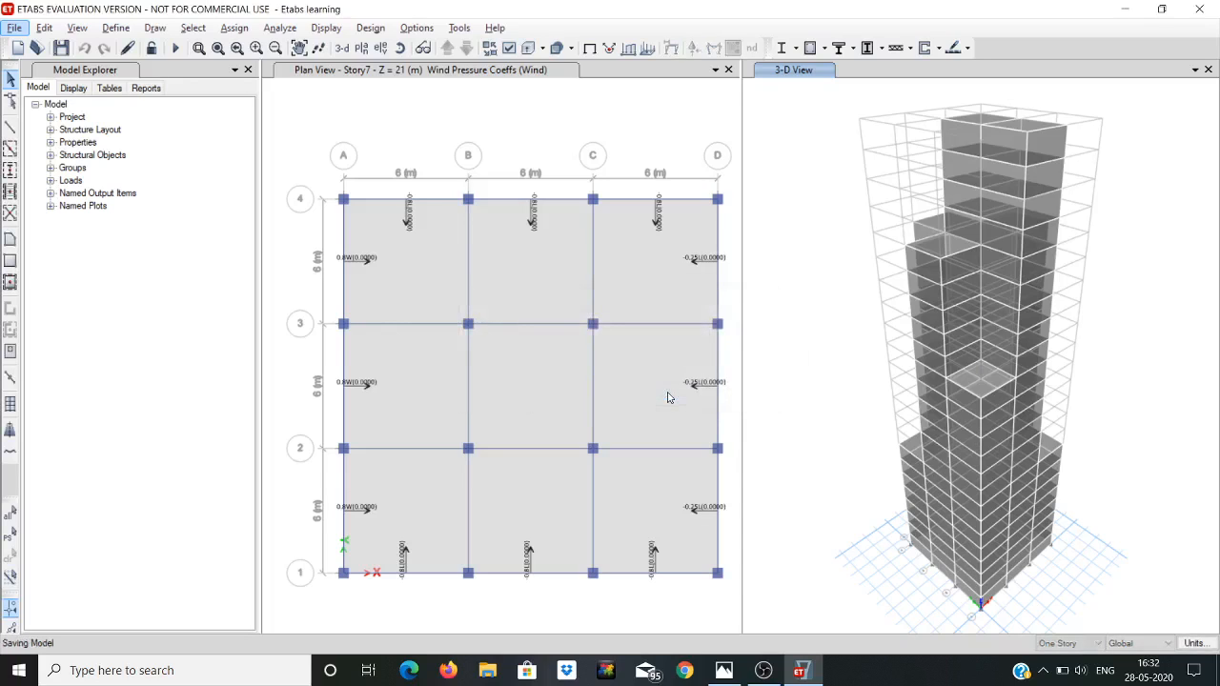